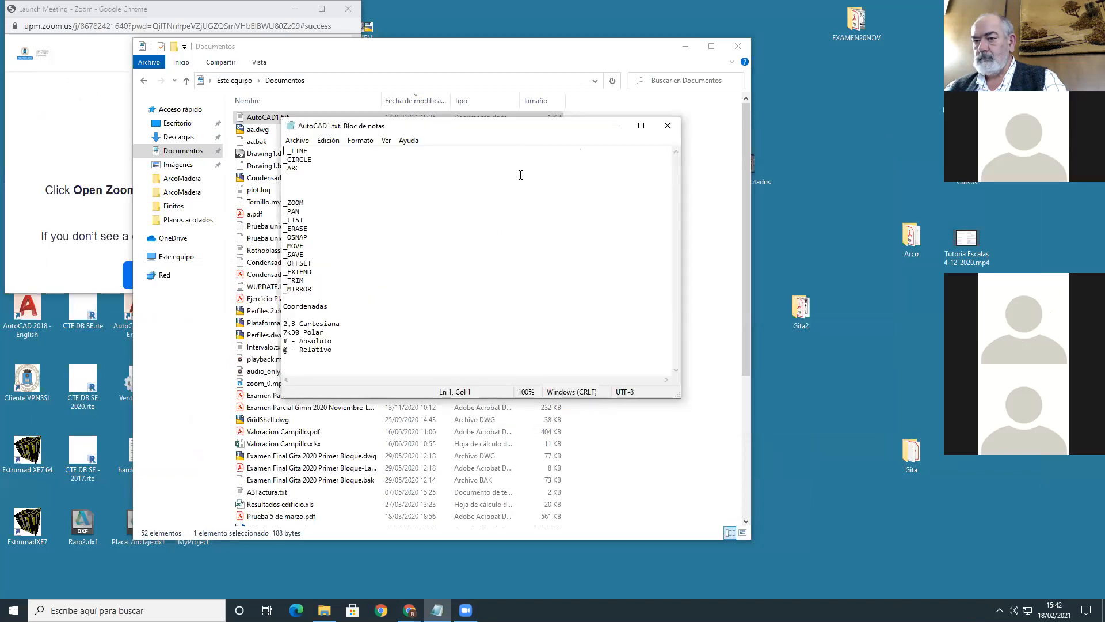
Step: Insert two more blank lines below _ARC in the AutoCAD1.txt command list
key(Down)
key(Delete)
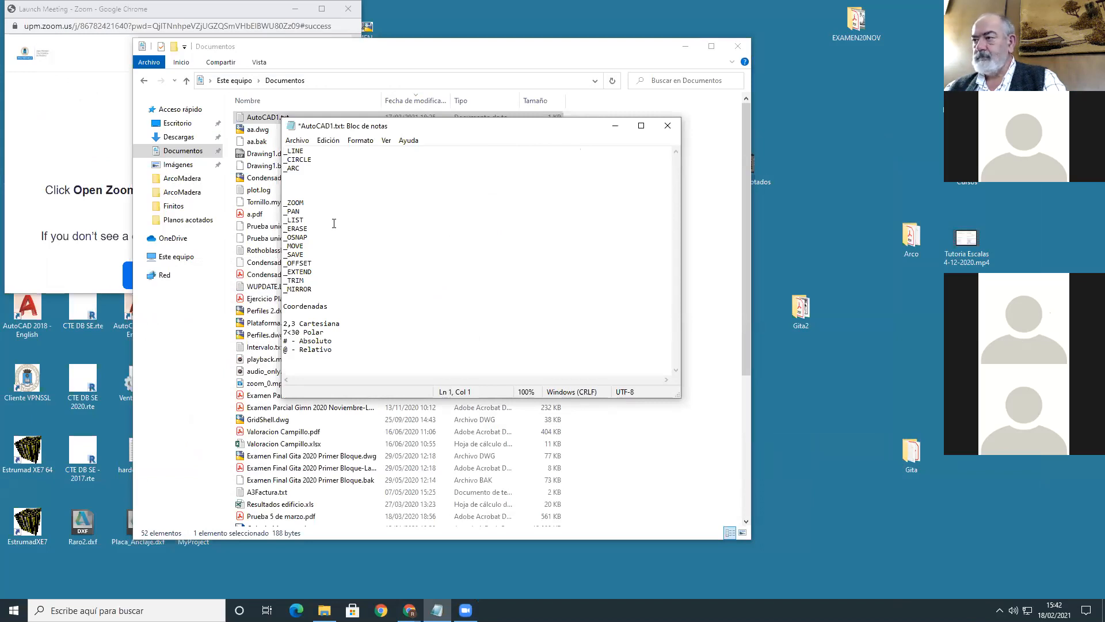
key(Down)
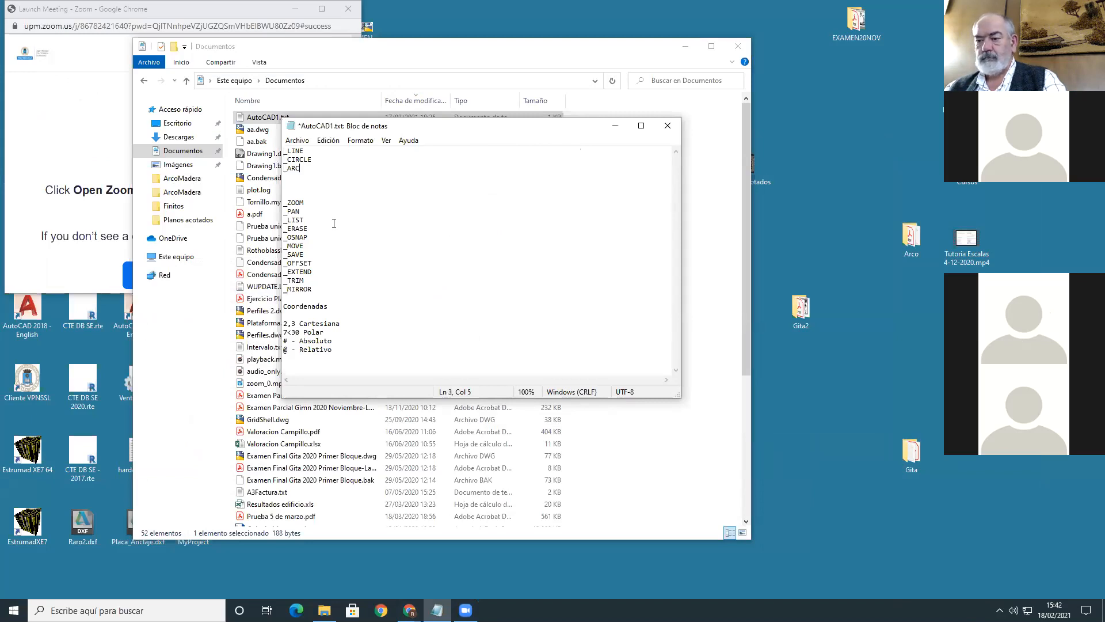
key(Return)
key(Return)
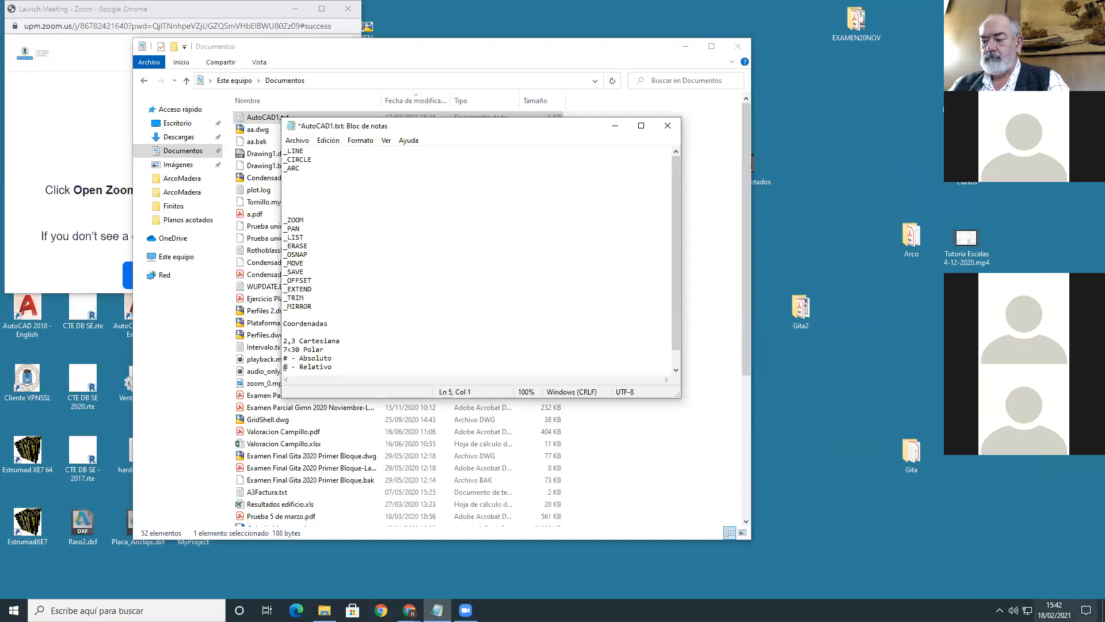
Step: Launch AutoCAD 2018 from the desktop and start a new drawing
click(1104, 611)
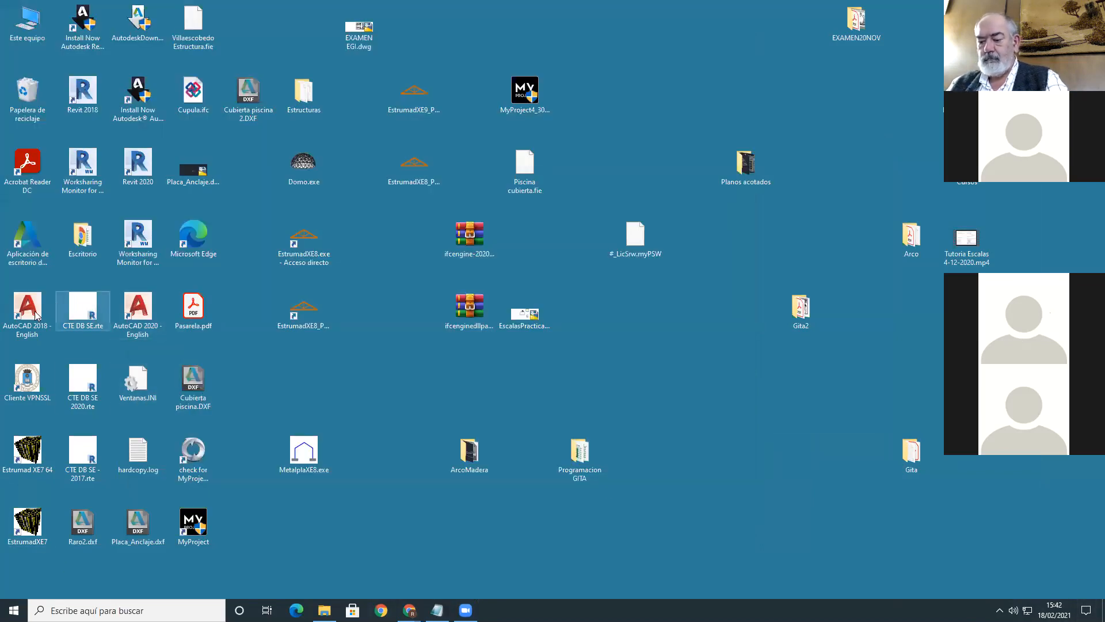
double_click(48, 305)
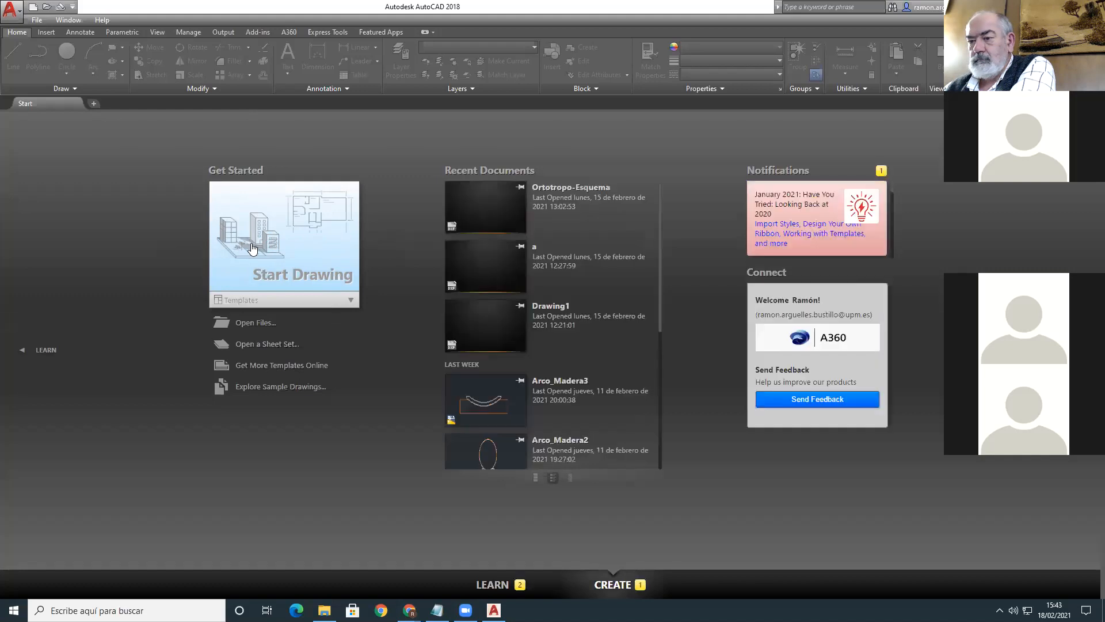
click(253, 249)
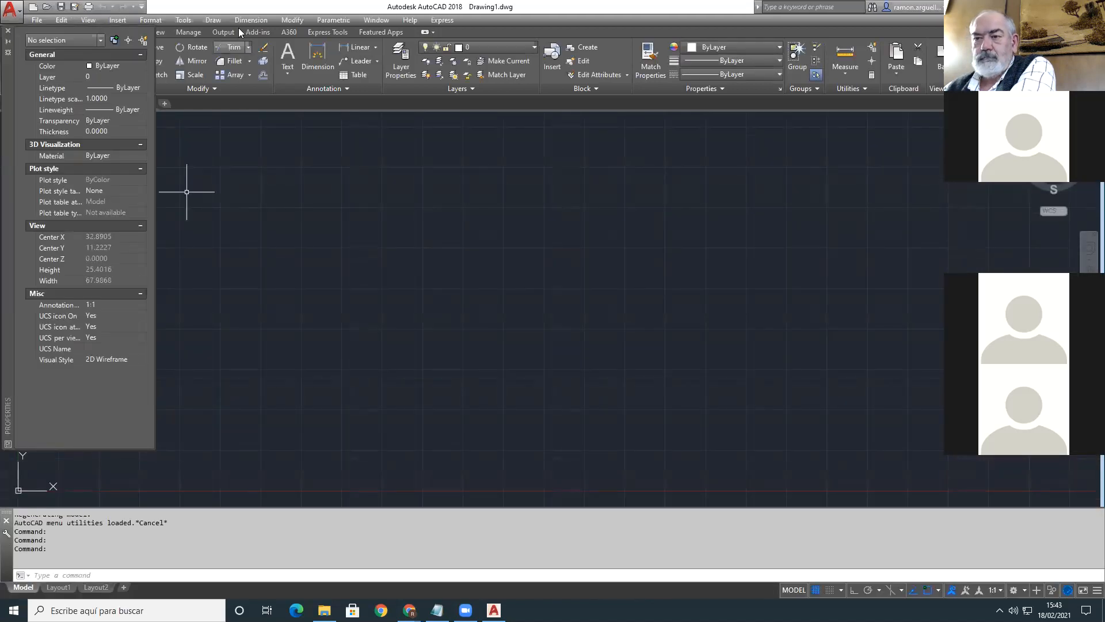
click(213, 20)
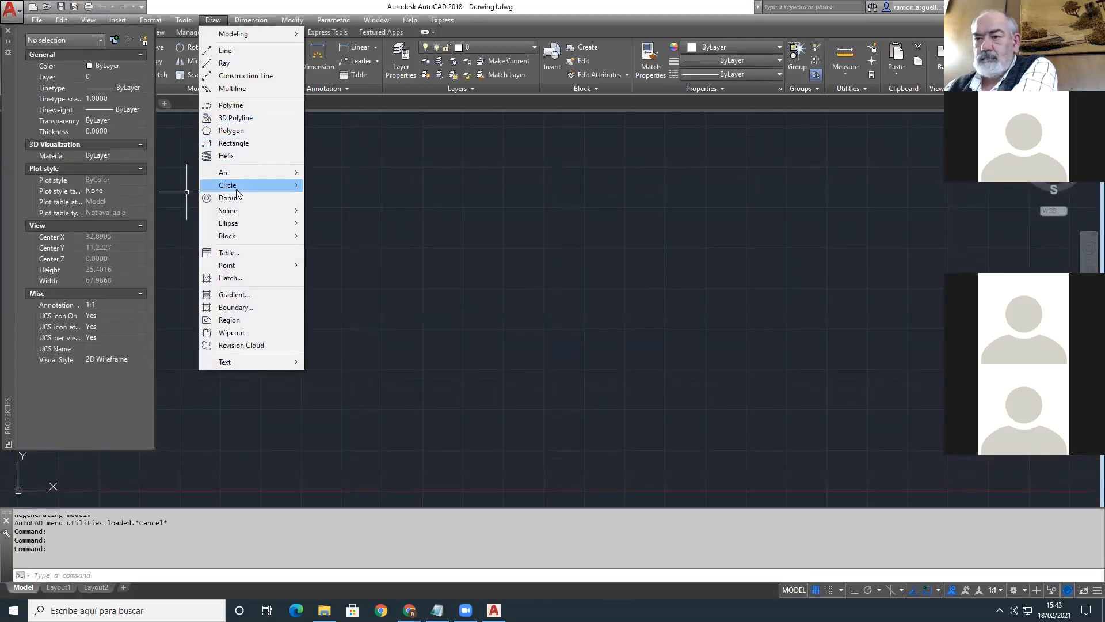
mouse_move(237, 172)
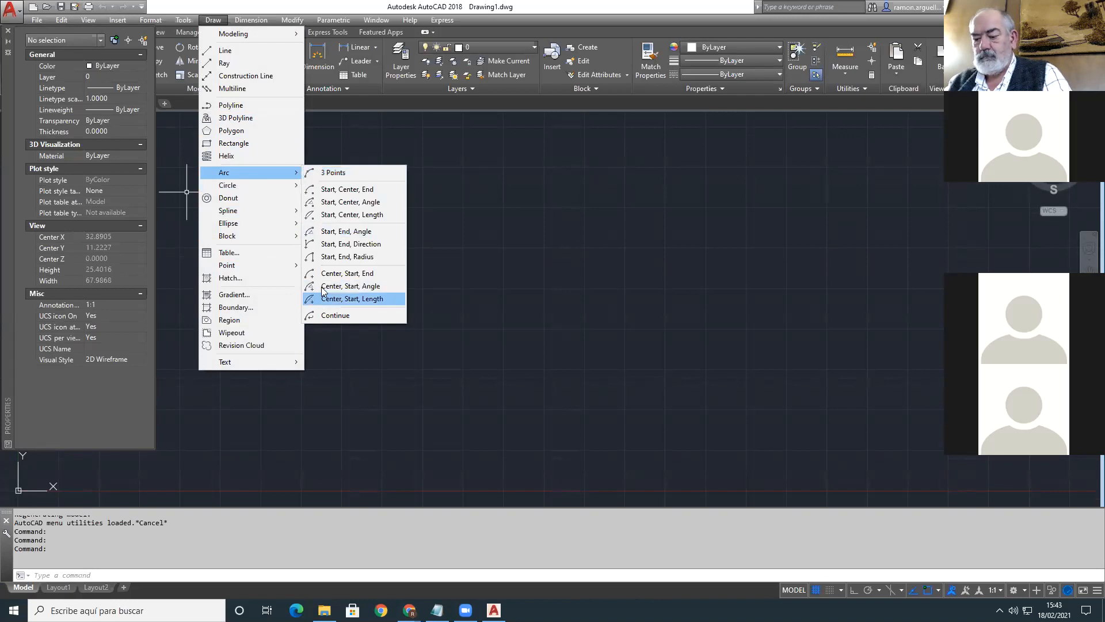
click(341, 346)
click(570, 467)
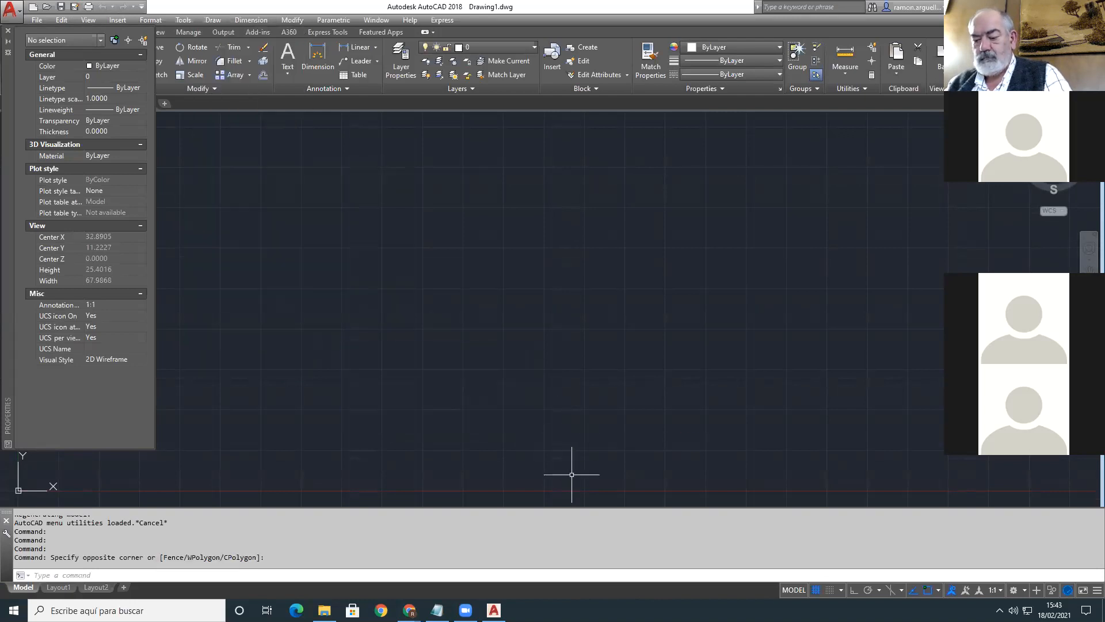
Step: Switch to the AutoCAD1.txt notes and add _POINT and _TEXT on separate lines, one blank line below _ARC
click(437, 610)
click(307, 167)
key(Return)
key(Return)
key(Return)
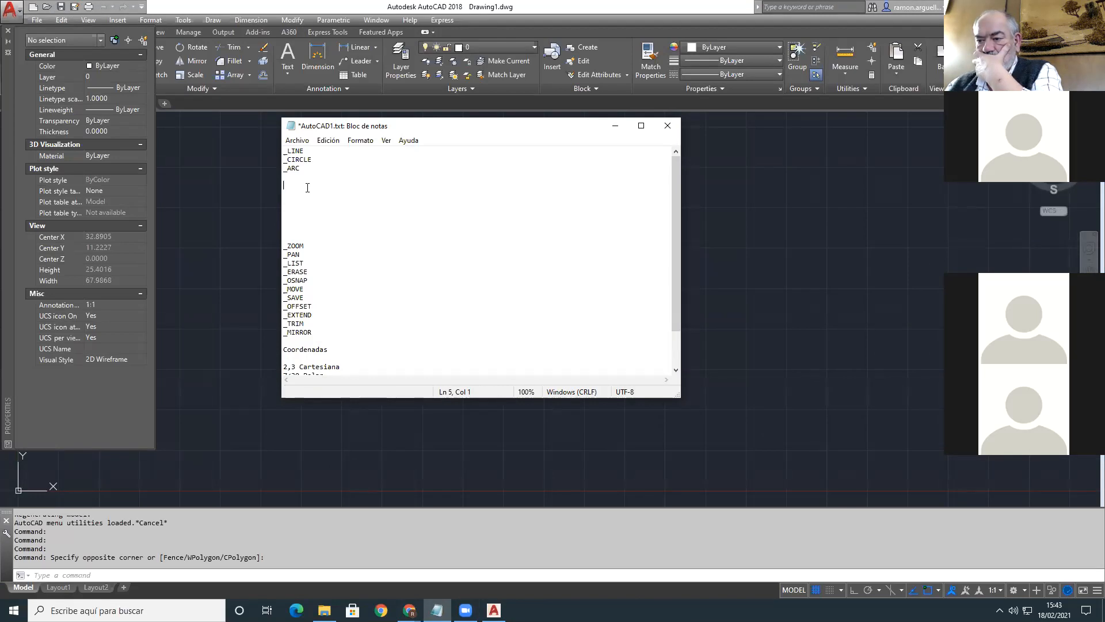
text(_POINT)
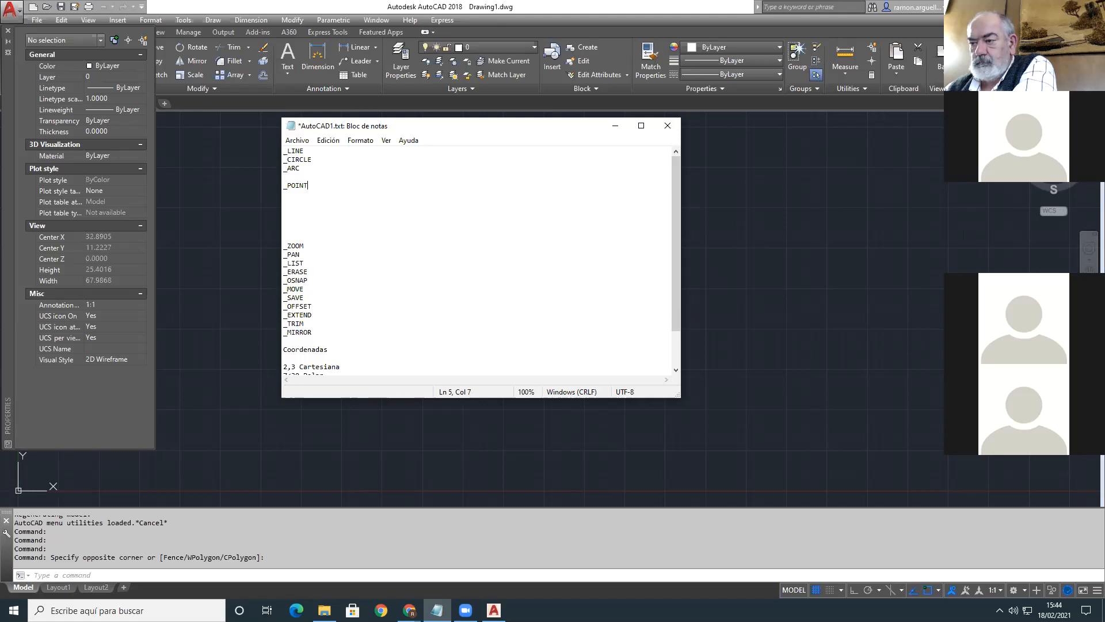
key(Return)
text(_)
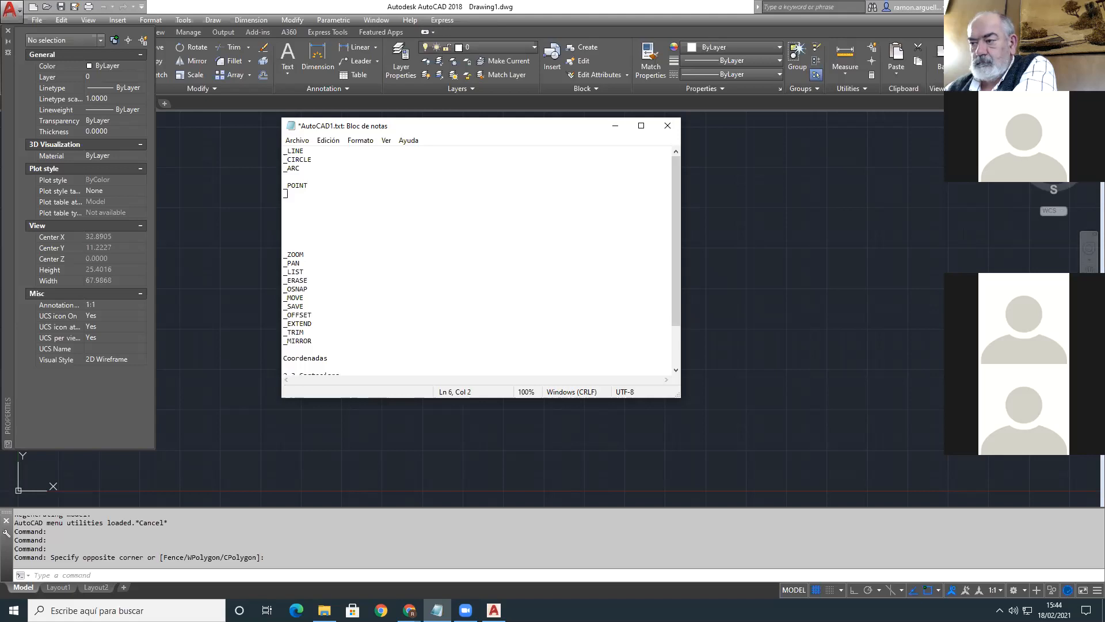
text(TEXT)
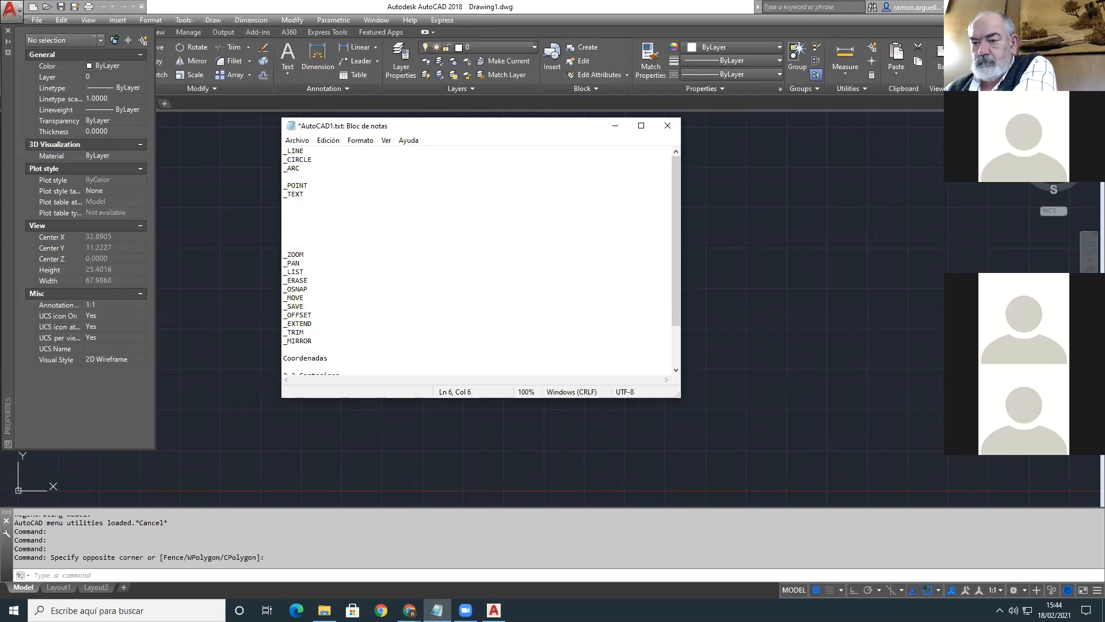
Step: Add the entry _PLINE (3D) to the command list, separated from _TEXT by a blank line
key(Return)
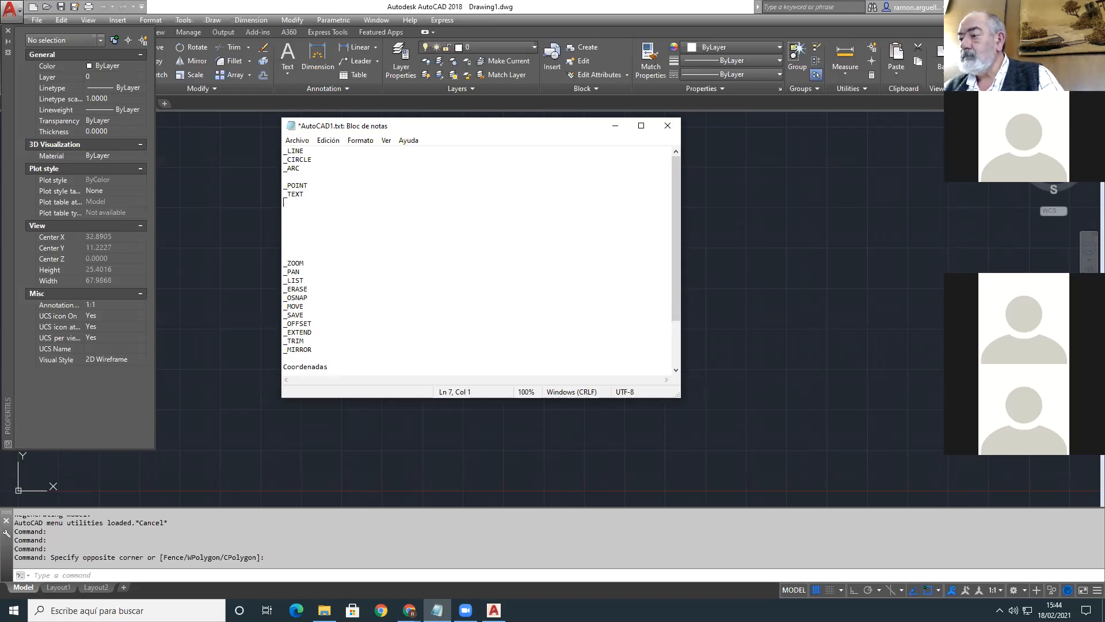
key(Return)
text(_)
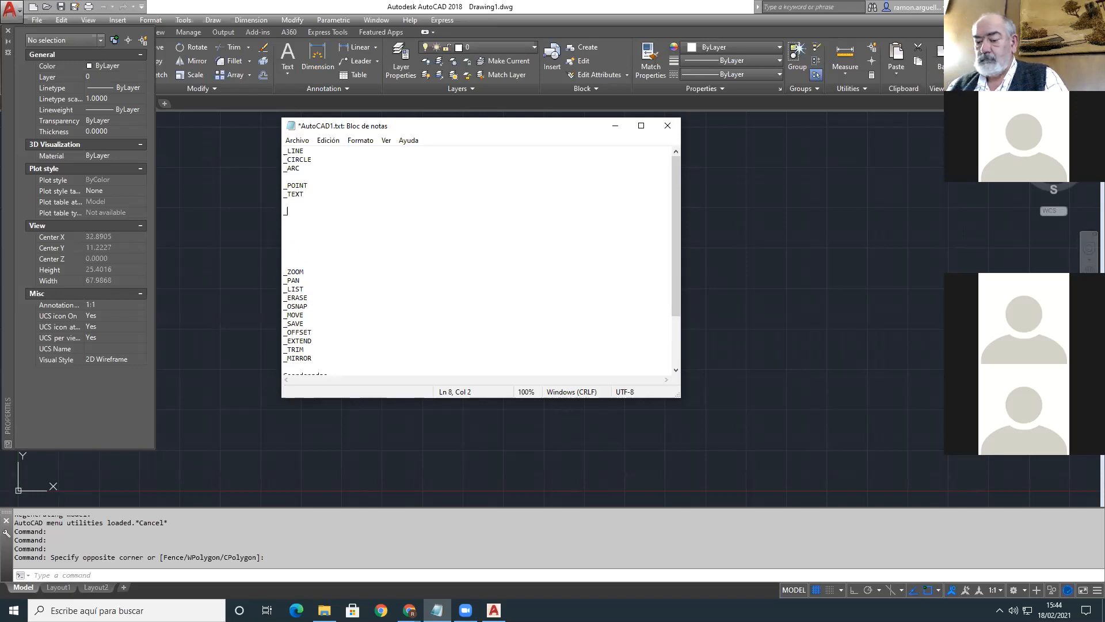
text(PLINE)
key(Return)
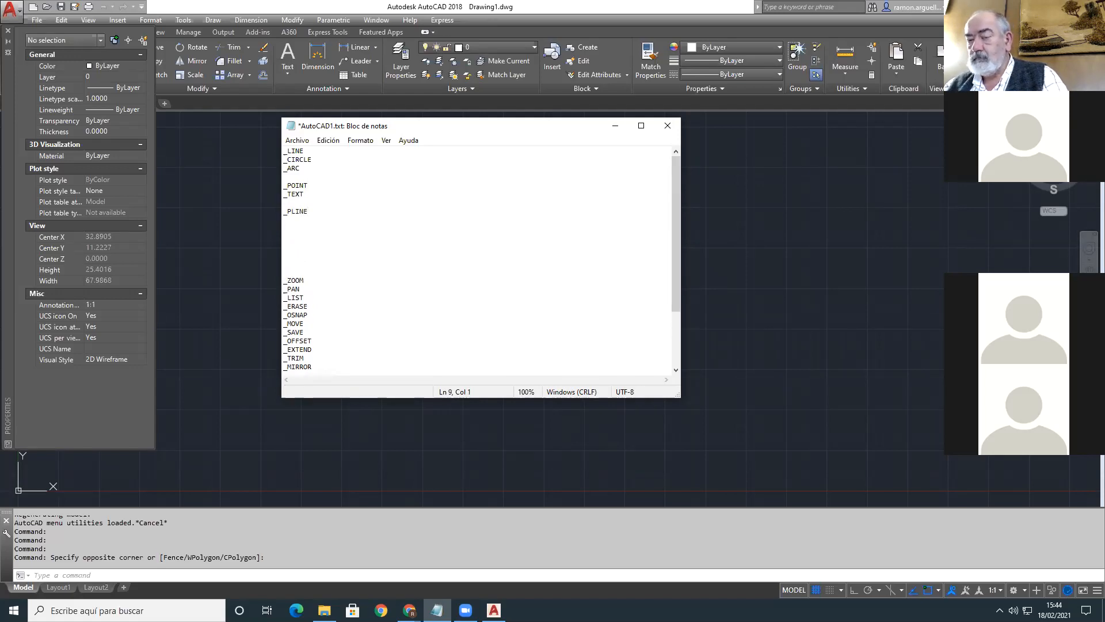
click(310, 212)
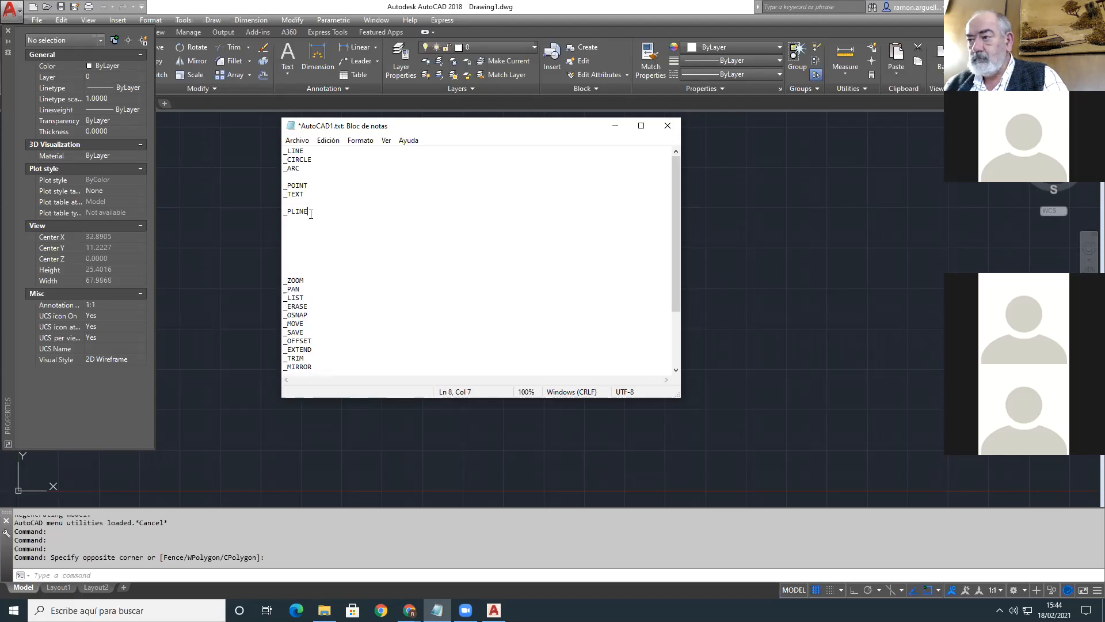
text((3D))
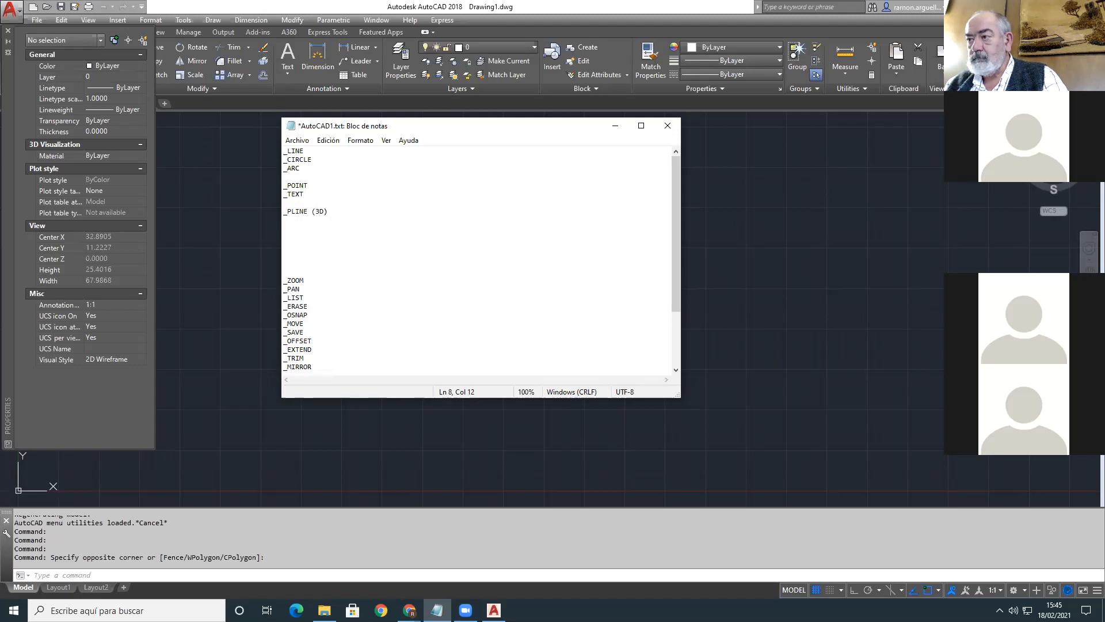
key(Return)
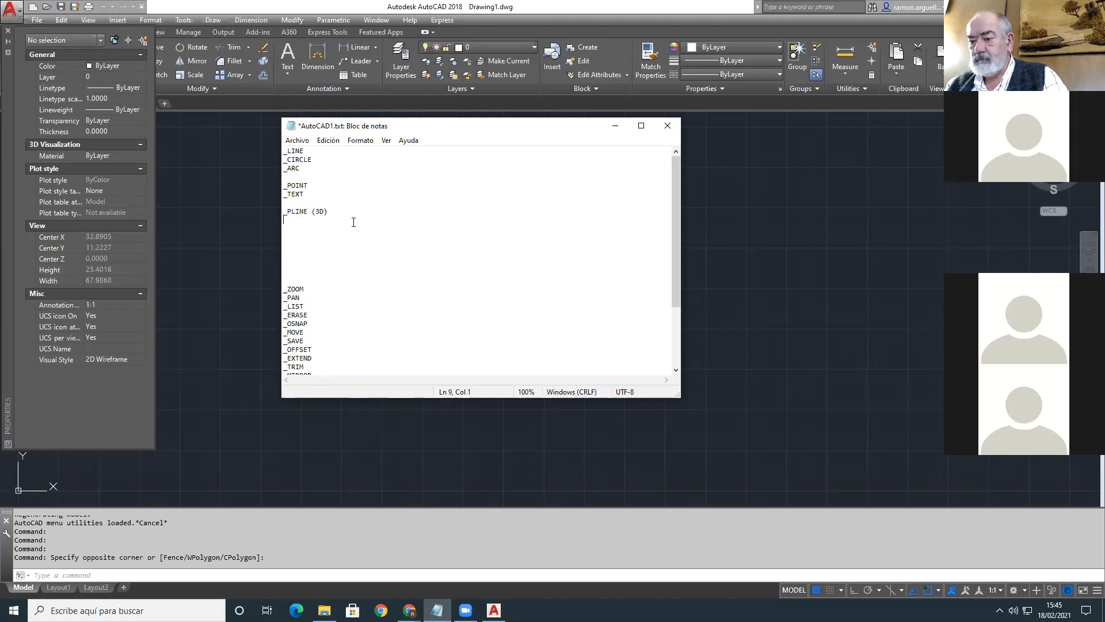
Step: Insert two blank lines after _MIRROR and set _LIST apart with a blank line before and after it
scroll(299, 220, down, 1)
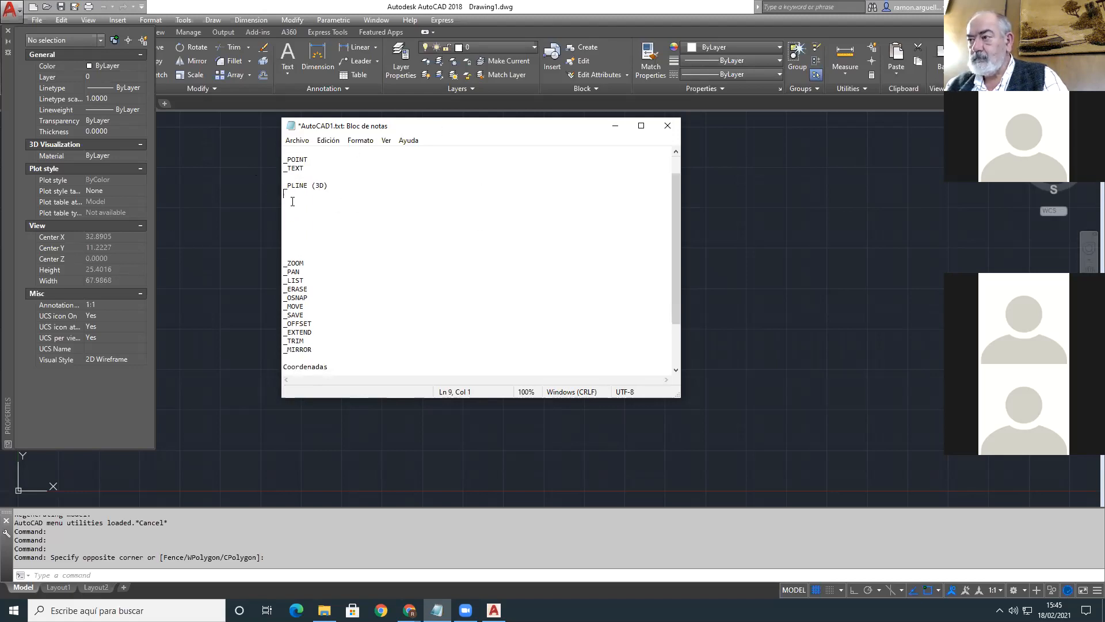
scroll(292, 202, up, 1)
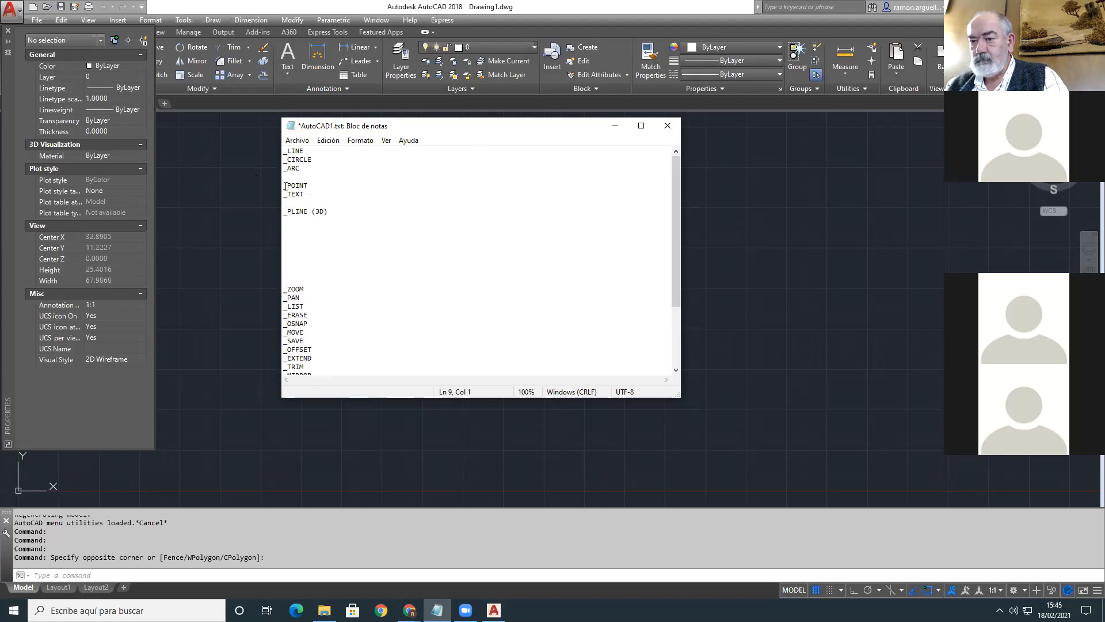
scroll(325, 223, down, 3)
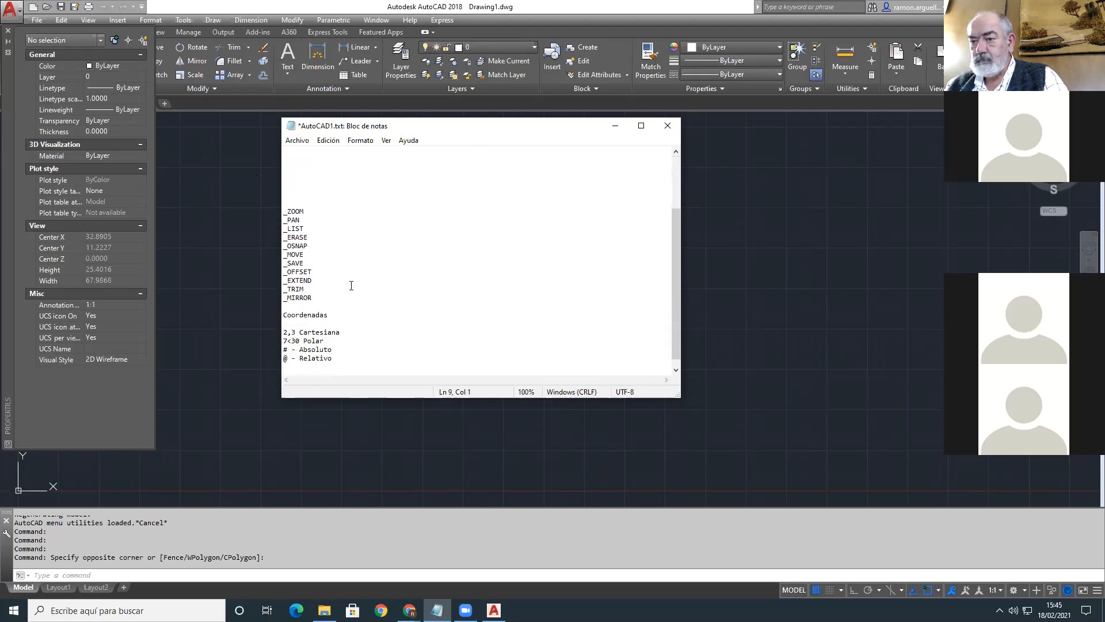
click(328, 296)
key(Return)
key(Return)
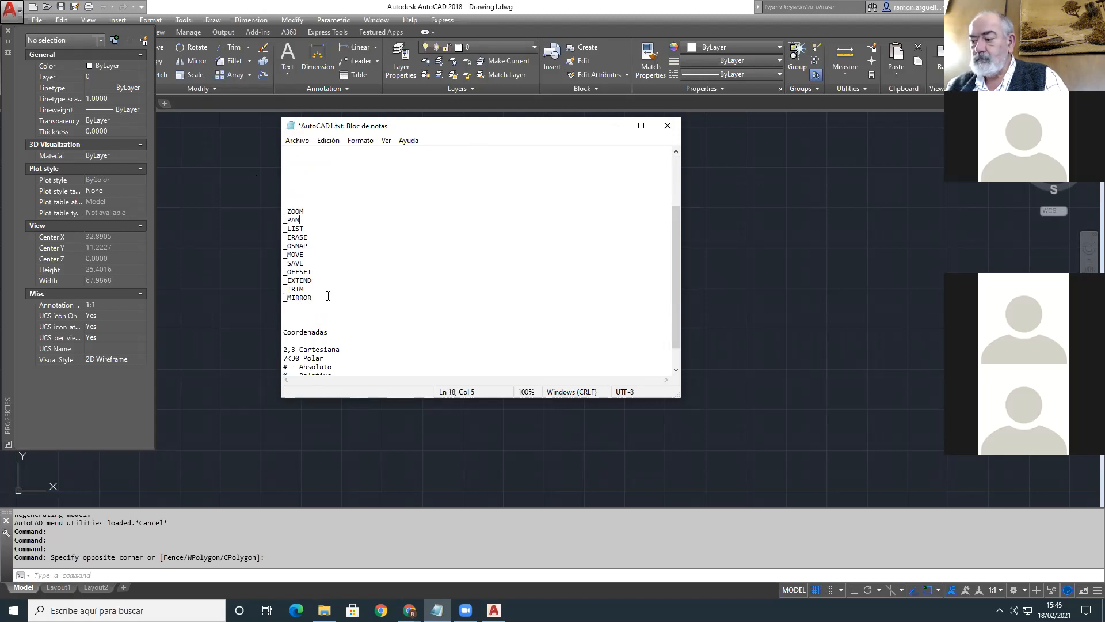
key(Return)
key(Return)
key(Down)
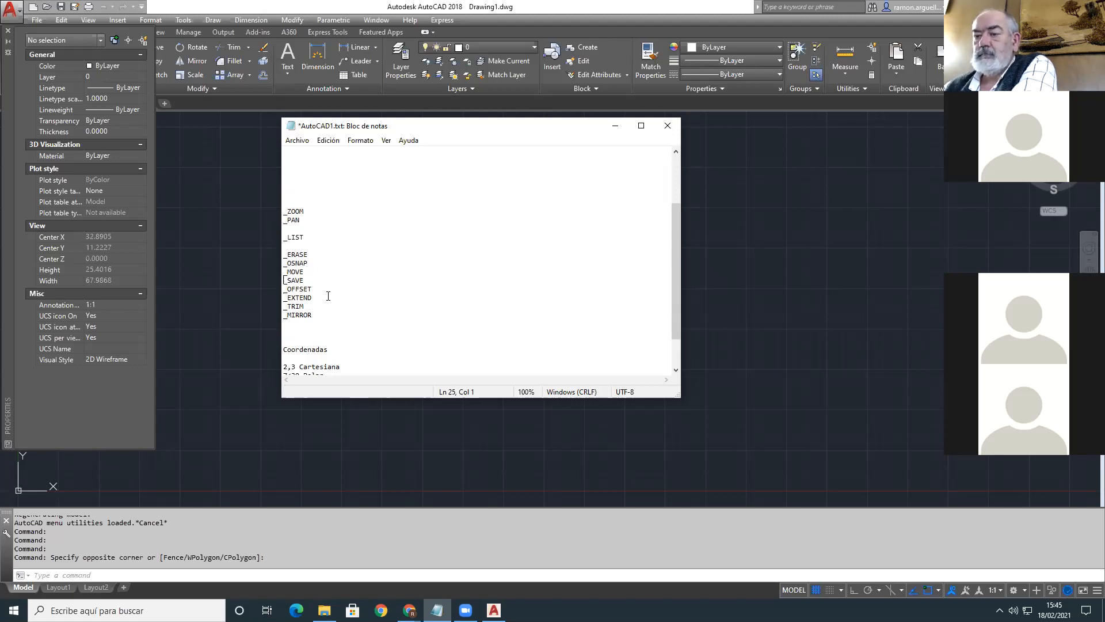
Step: Move the _SAVE entry below _MIRROR, separated by a blank line, and remove the empty line left after _MOVE
key(shift+End)
key(ctrl+c)
key(Delete)
key(Down)
key(Down)
key(End)
key(Return)
key(Return)
key(ctrl+v)
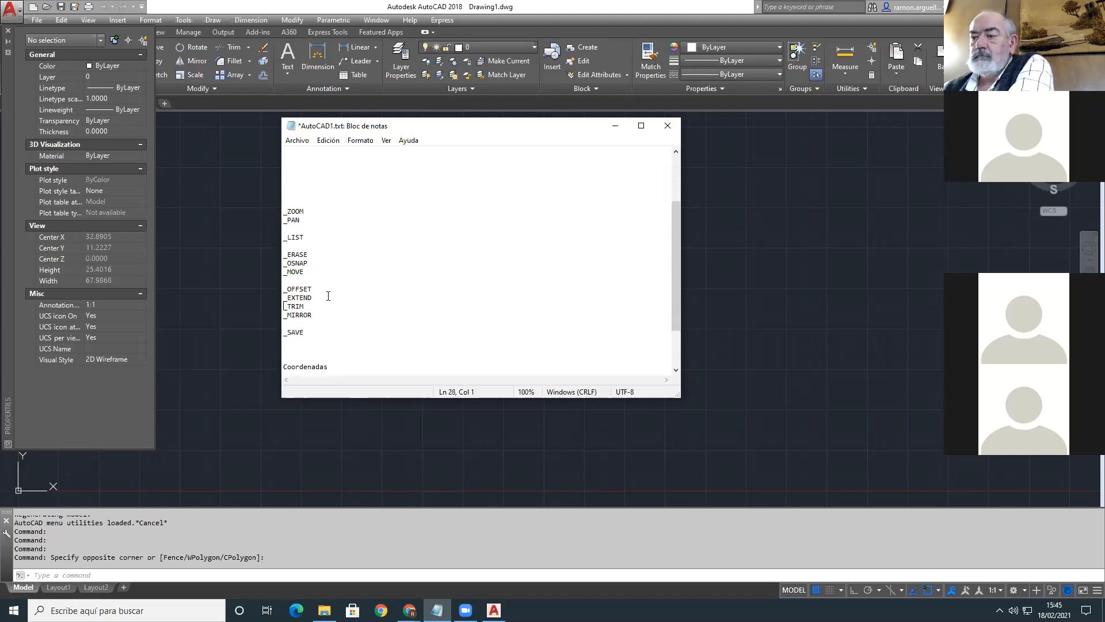
key(Delete)
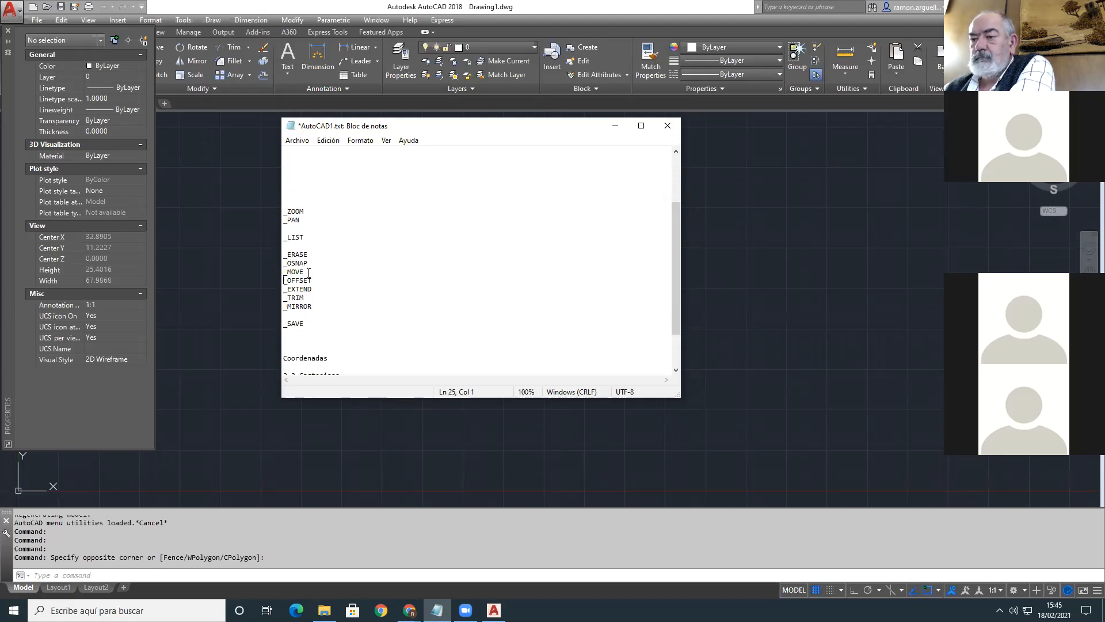
drag(284, 270, 316, 288)
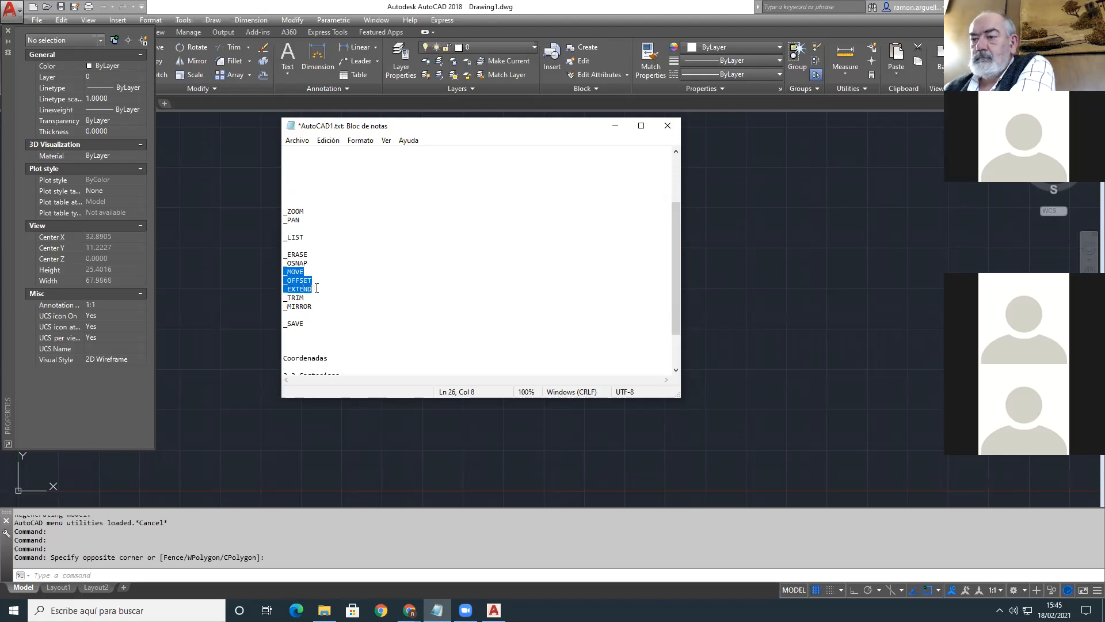
click(294, 272)
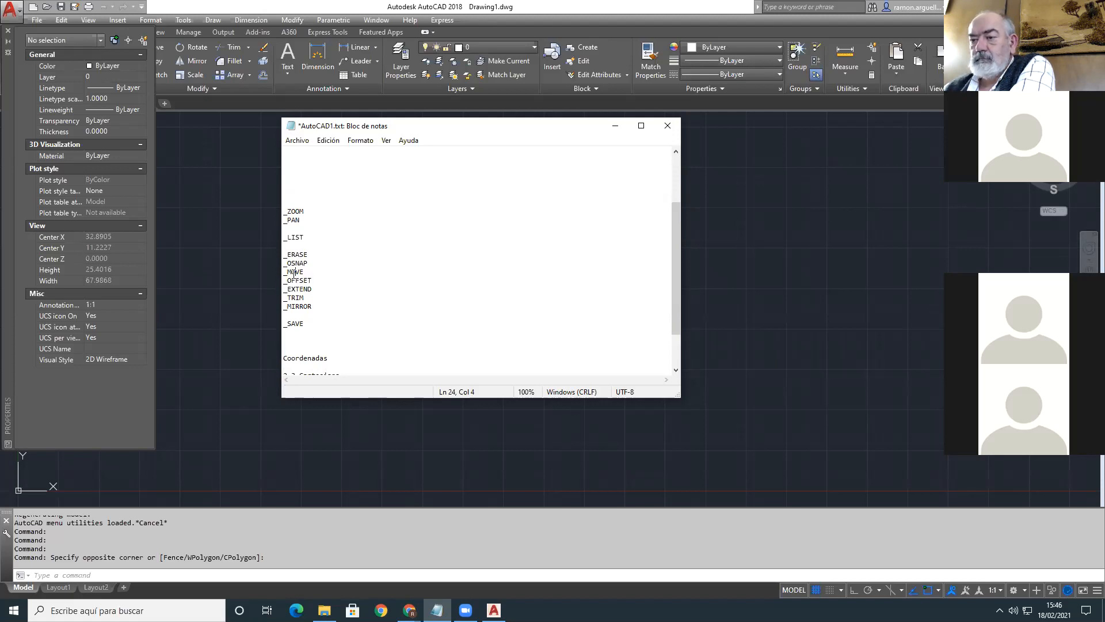
drag(281, 271, 315, 288)
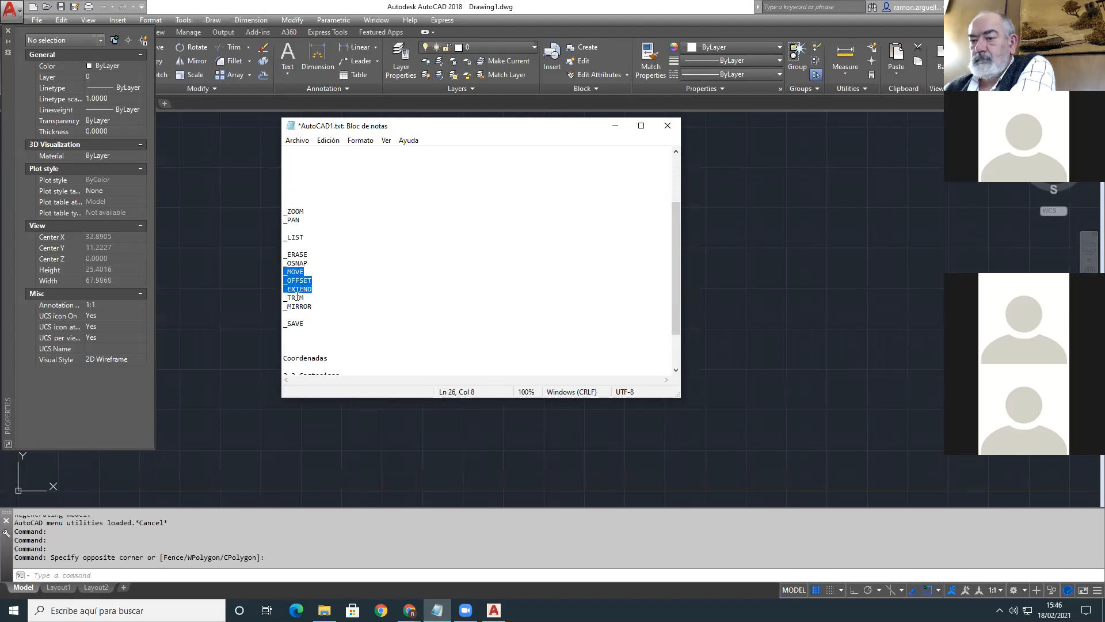
click(295, 297)
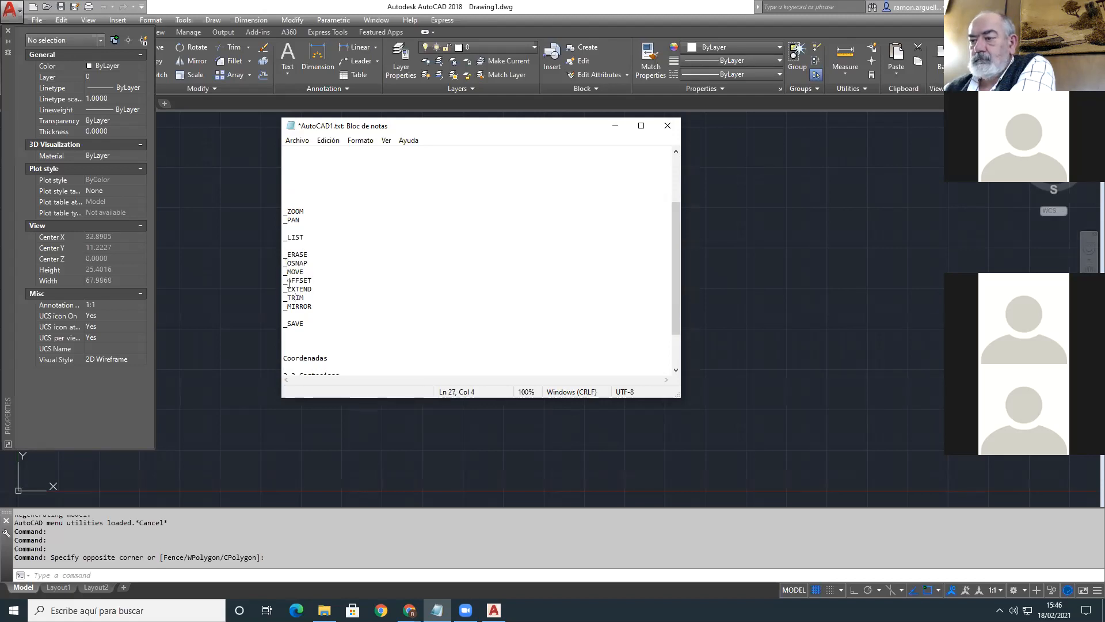
drag(309, 297, 280, 262)
Step: Switch to AutoCAD and draw a single diagonal line rising from lower left to upper right with the Line command
click(280, 262)
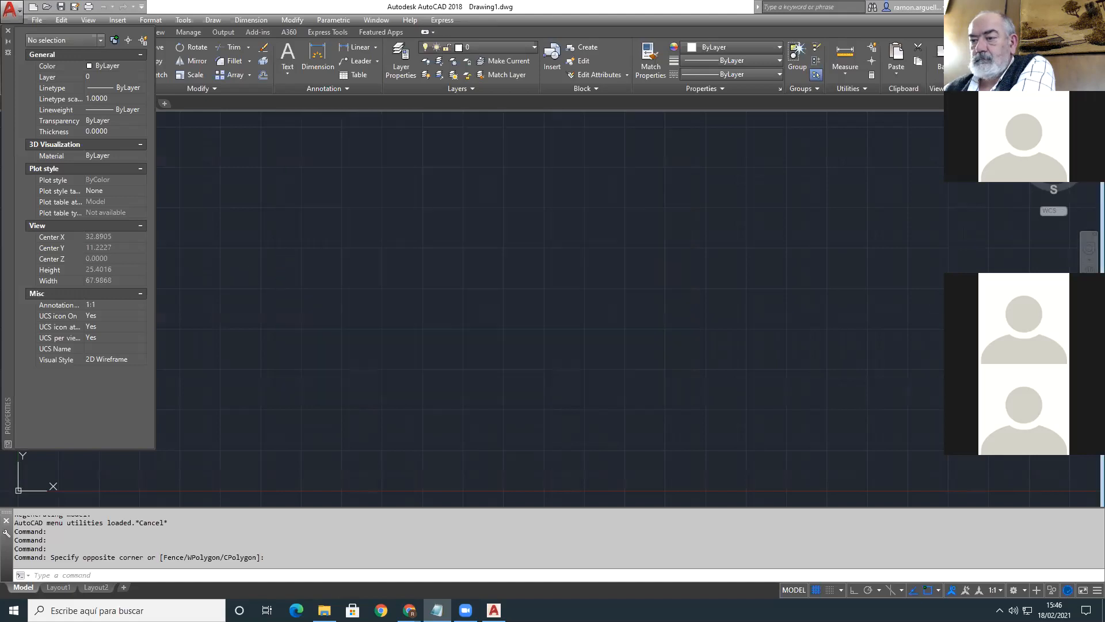
text(L)
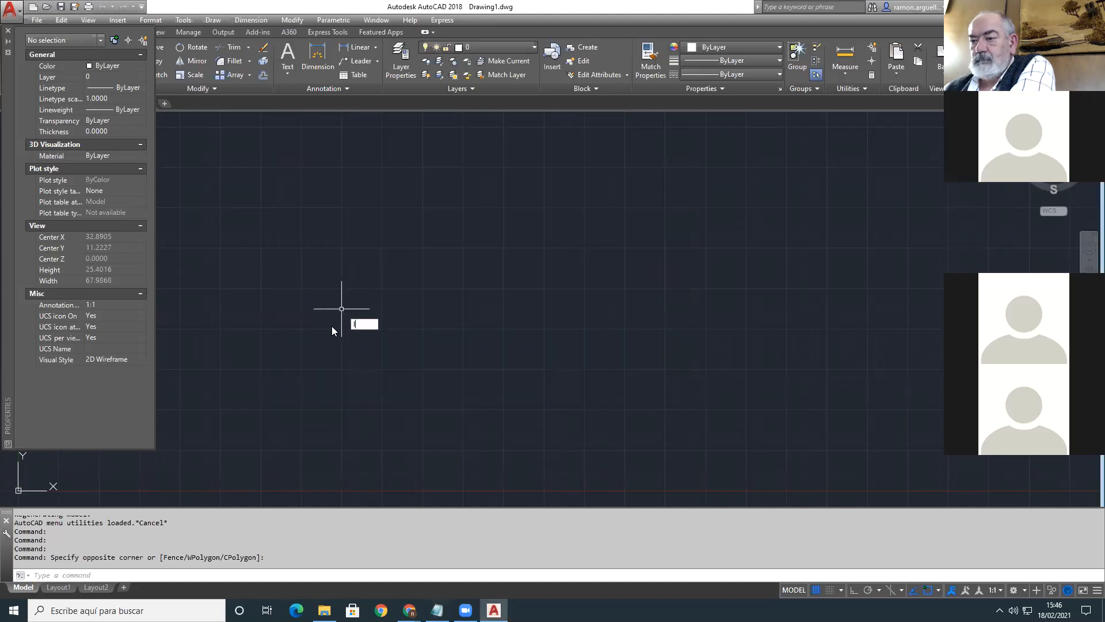
key(Return)
click(274, 392)
click(641, 202)
key(Return)
click(747, 346)
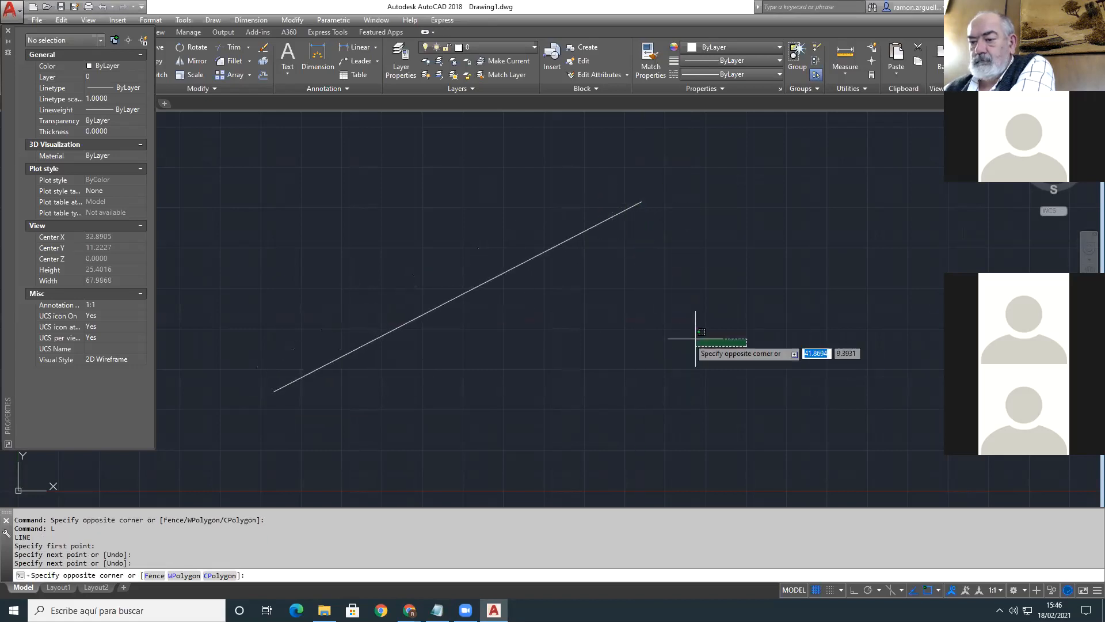
key(Escape)
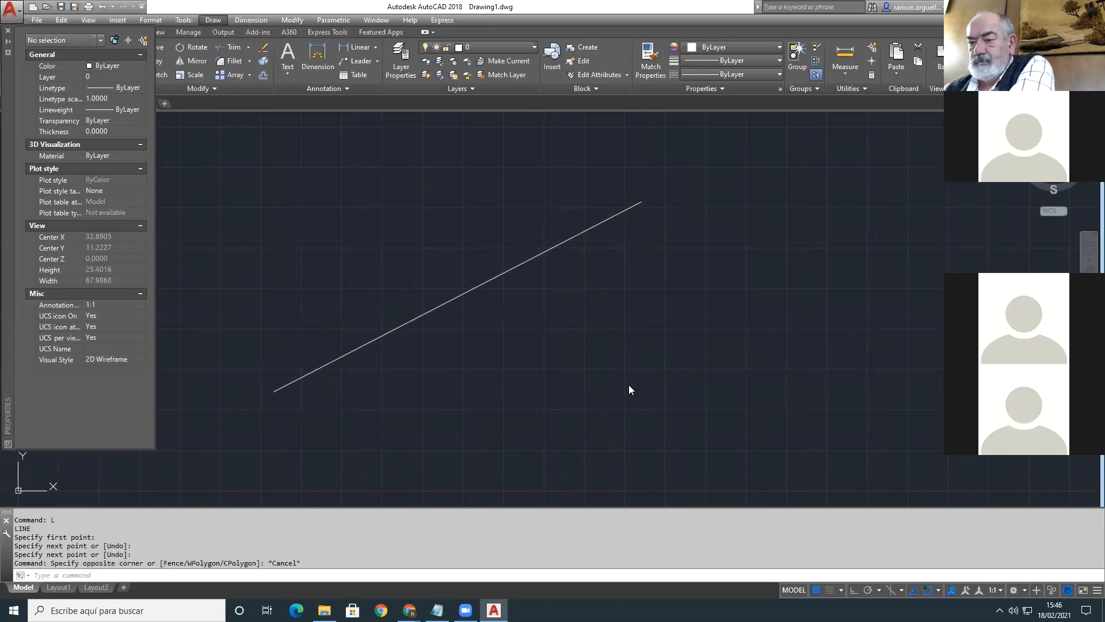
click(640, 396)
key(Escape)
key(Escape)
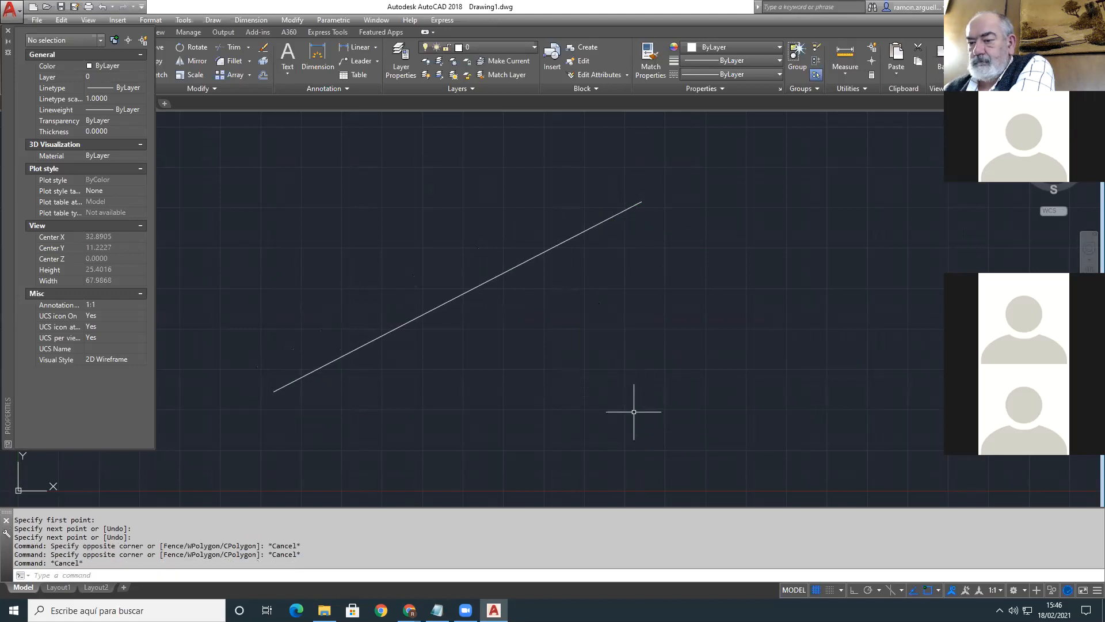
Step: Draw a second line with the Line command, running from lower right to upper left across the first line
text(L)
key(Return)
click(627, 401)
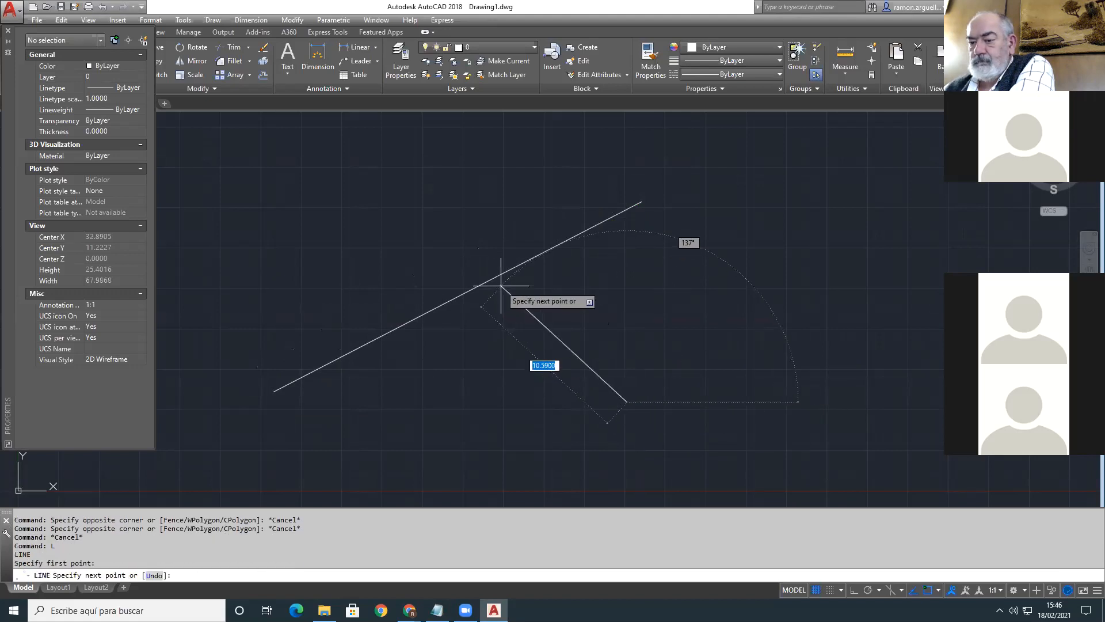
click(444, 258)
key(Return)
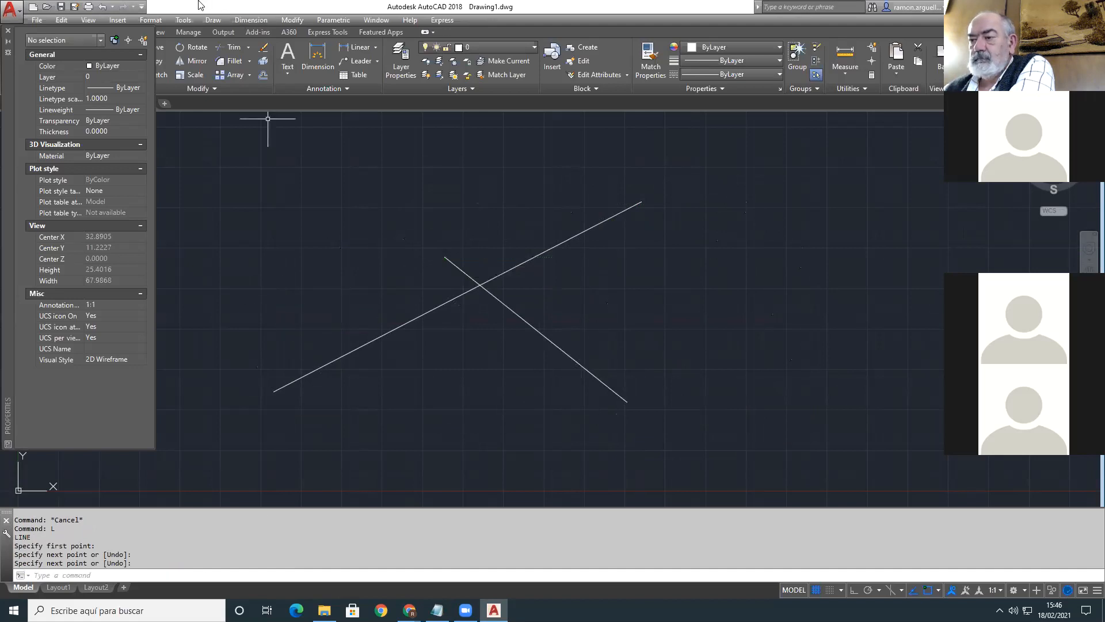
Step: Draw a third line with the Line command, rising gently to the right above the two crossing lines
click(213, 20)
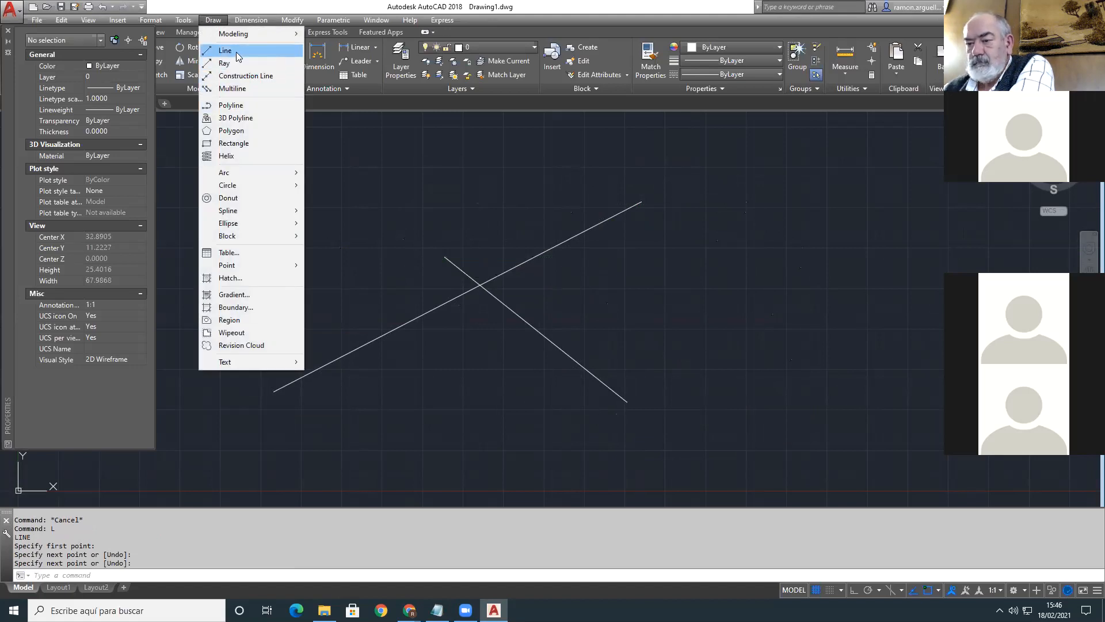
click(225, 51)
click(292, 237)
click(495, 178)
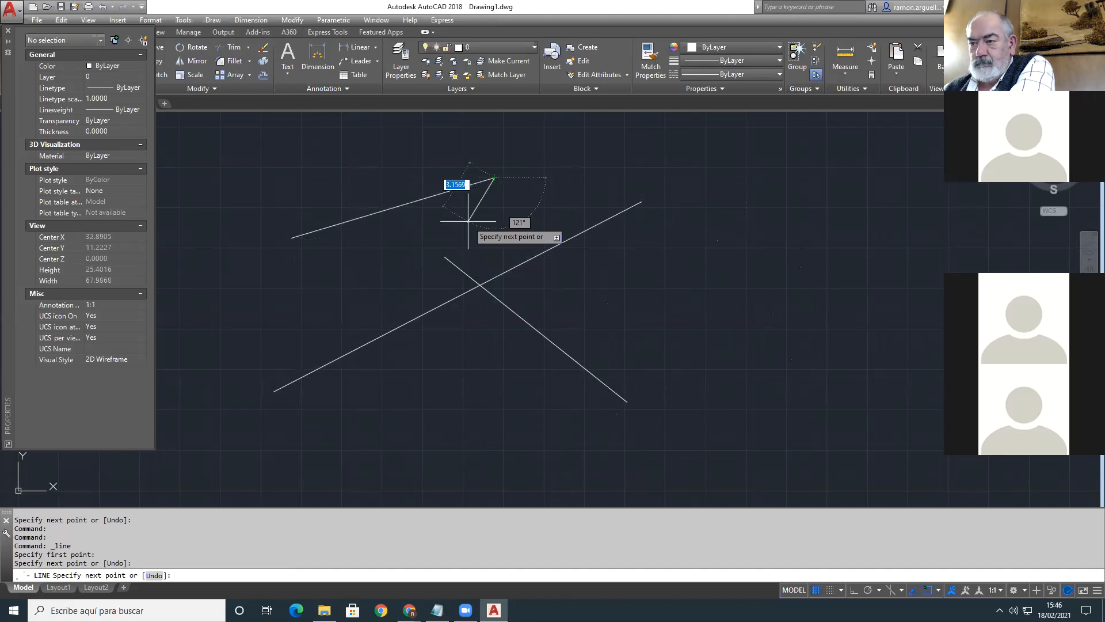
key(Return)
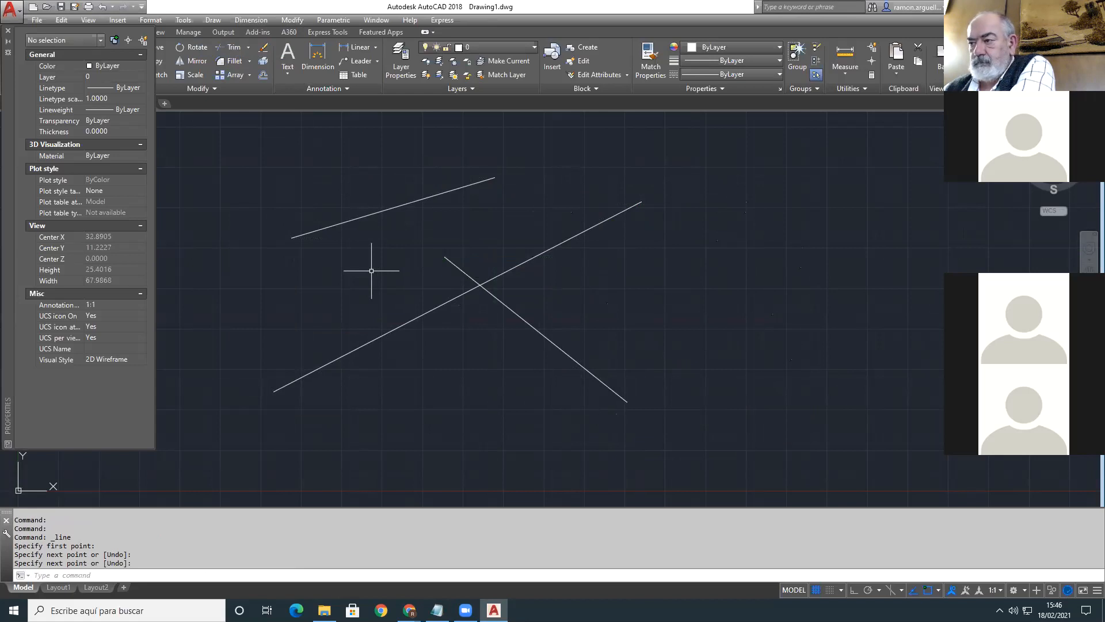
key(Return)
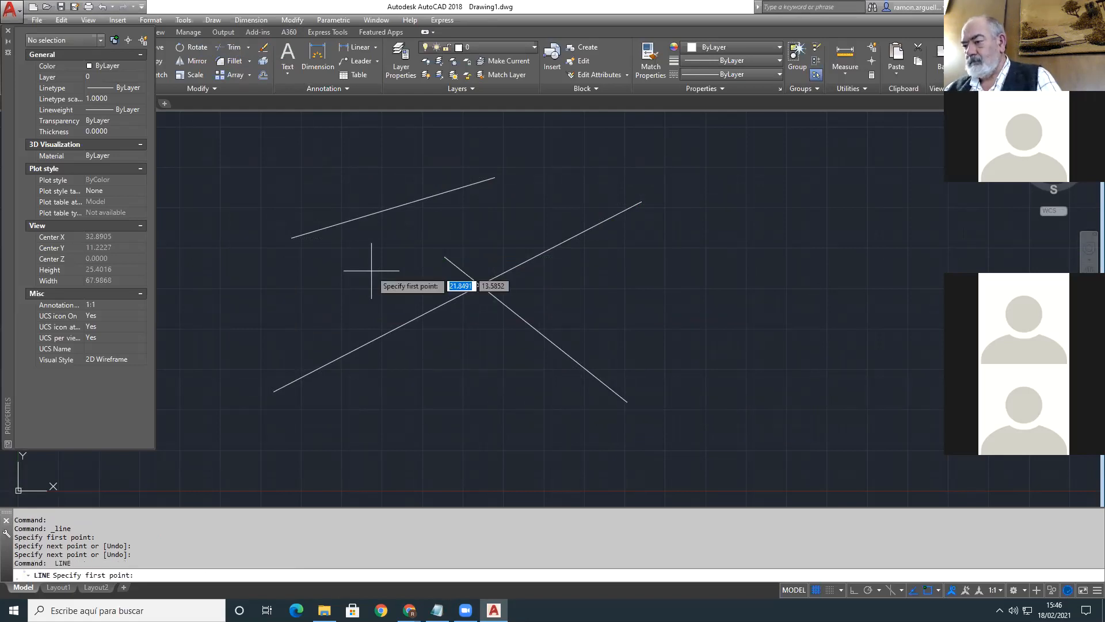
key(Escape)
key(Escape)
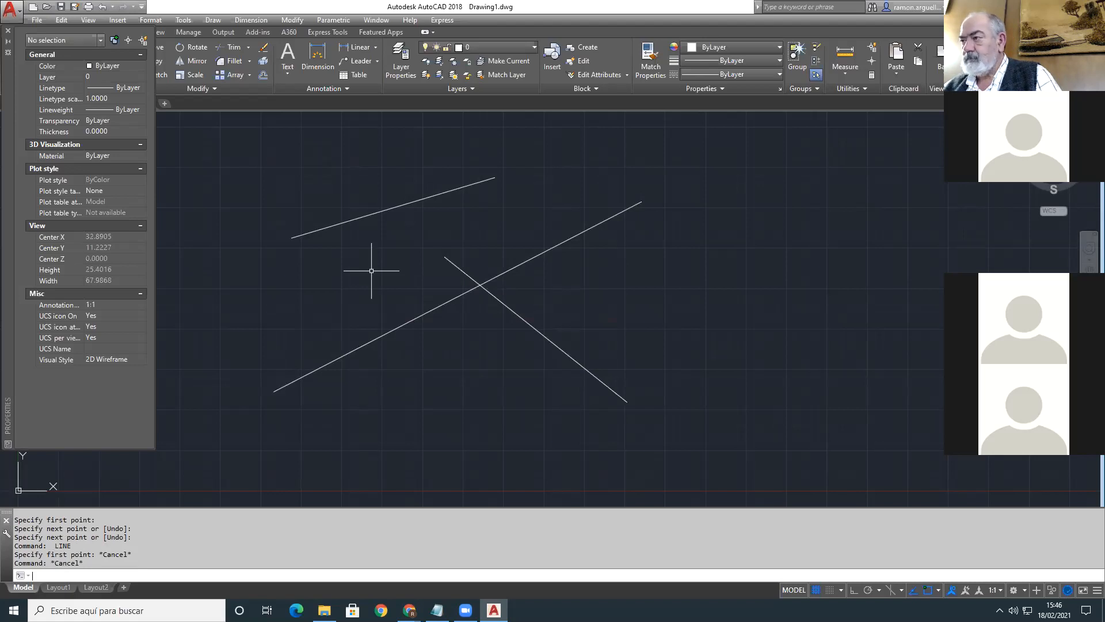
click(212, 20)
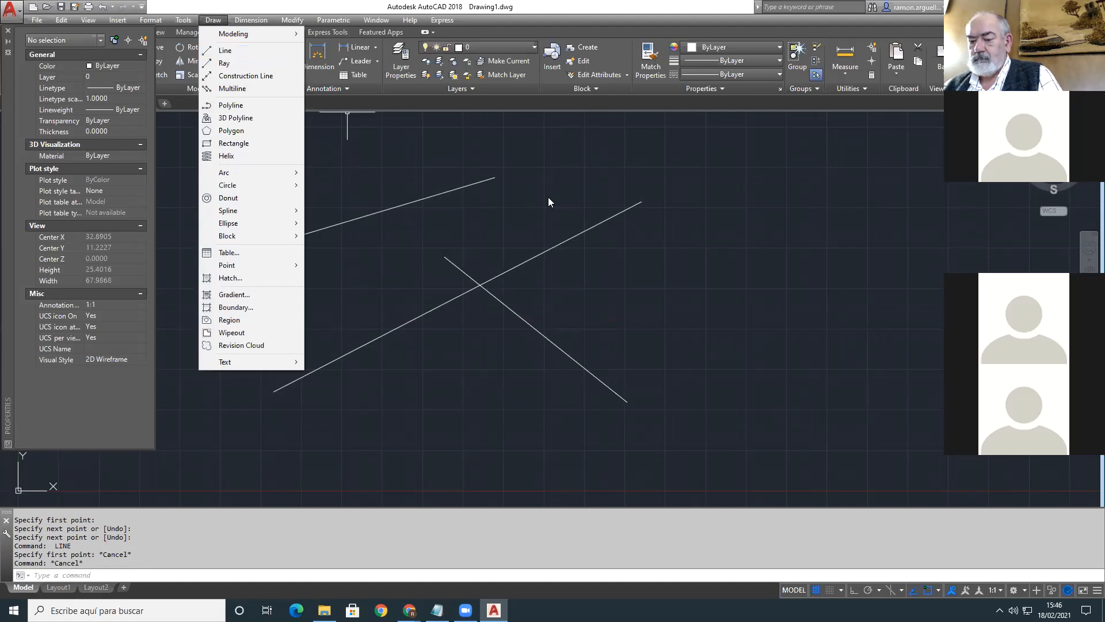
click(591, 182)
click(575, 192)
click(569, 198)
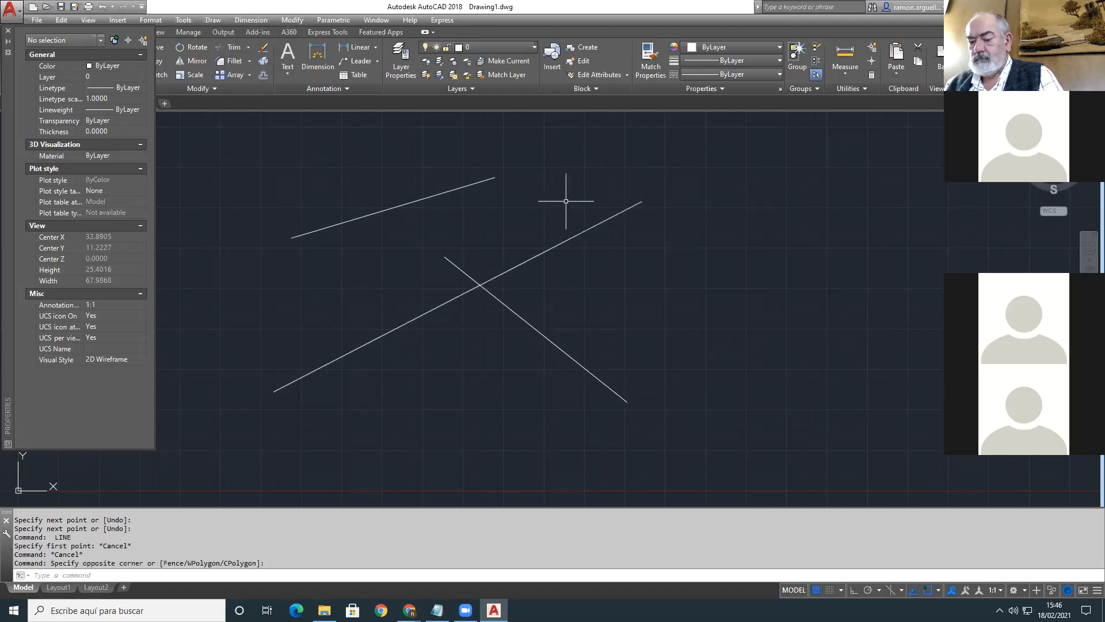
Step: Draw three separate diagonal lines to the right of the existing ones, repeating the Line command for each
key(Return)
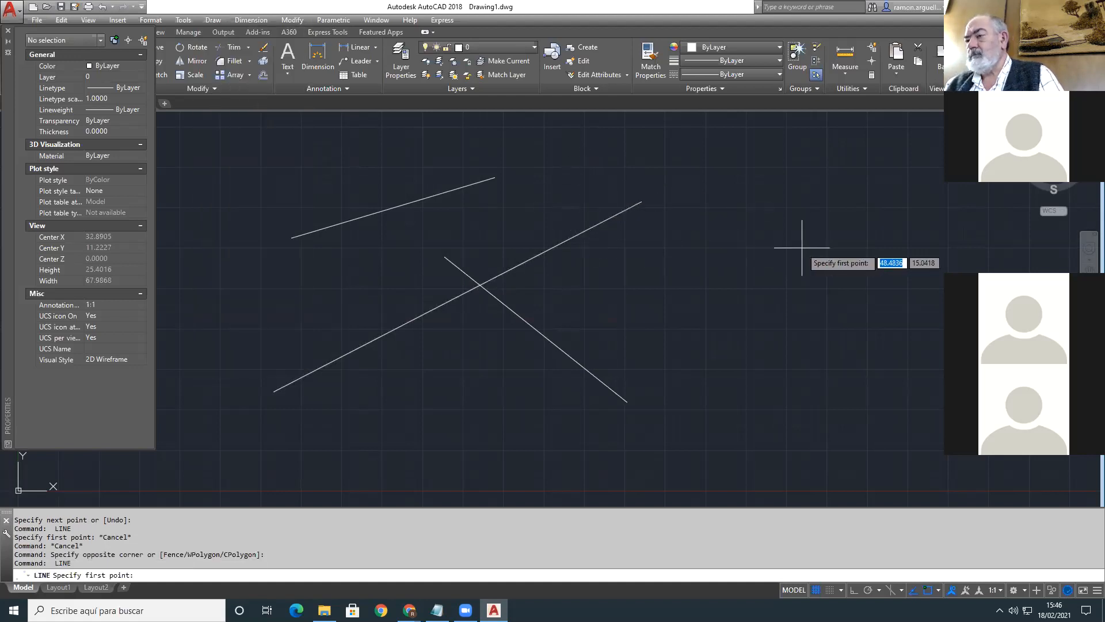
click(767, 248)
click(656, 323)
key(Return)
key(Return)
click(917, 299)
click(771, 196)
key(Return)
key(Return)
click(816, 303)
click(706, 245)
key(Return)
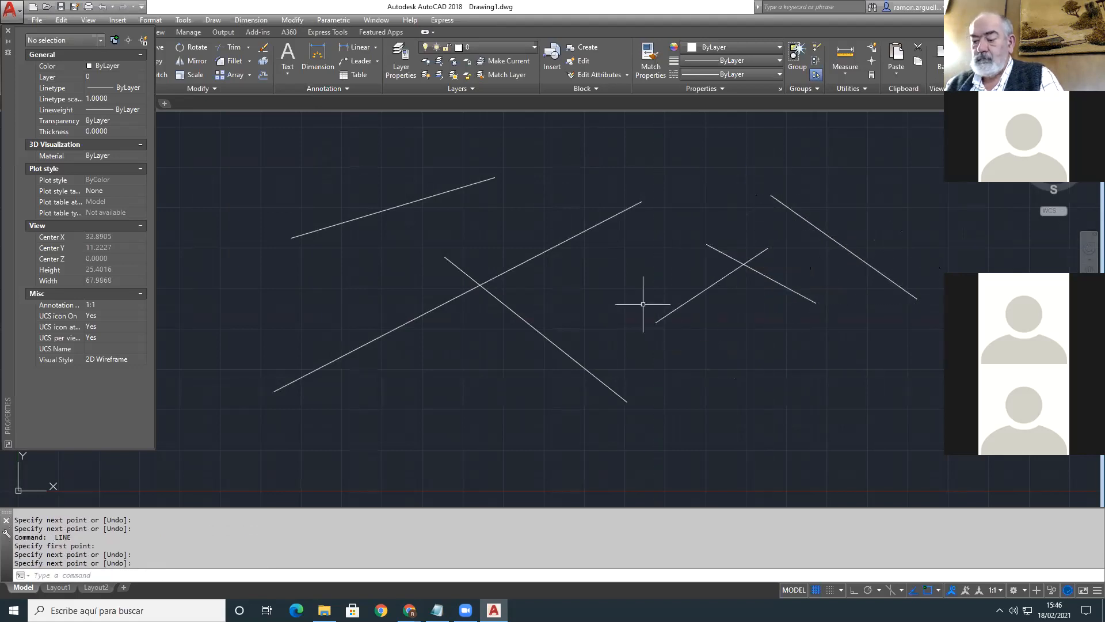
Step: Select the three lines on the right with a crossing window and delete them
click(891, 181)
click(705, 309)
key(Delete)
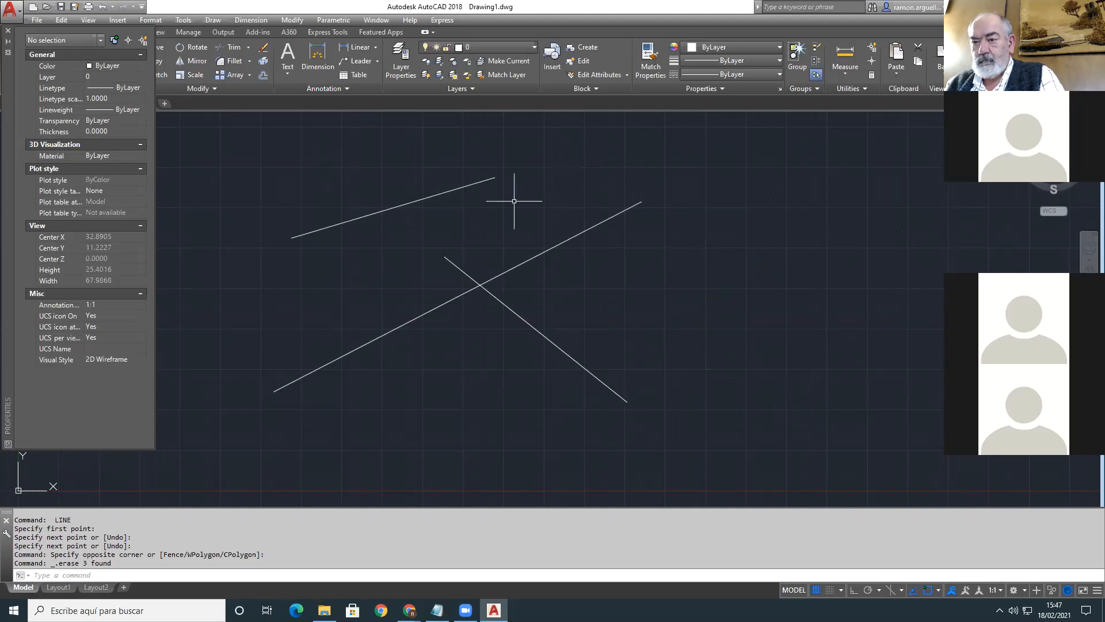
text(ERASE)
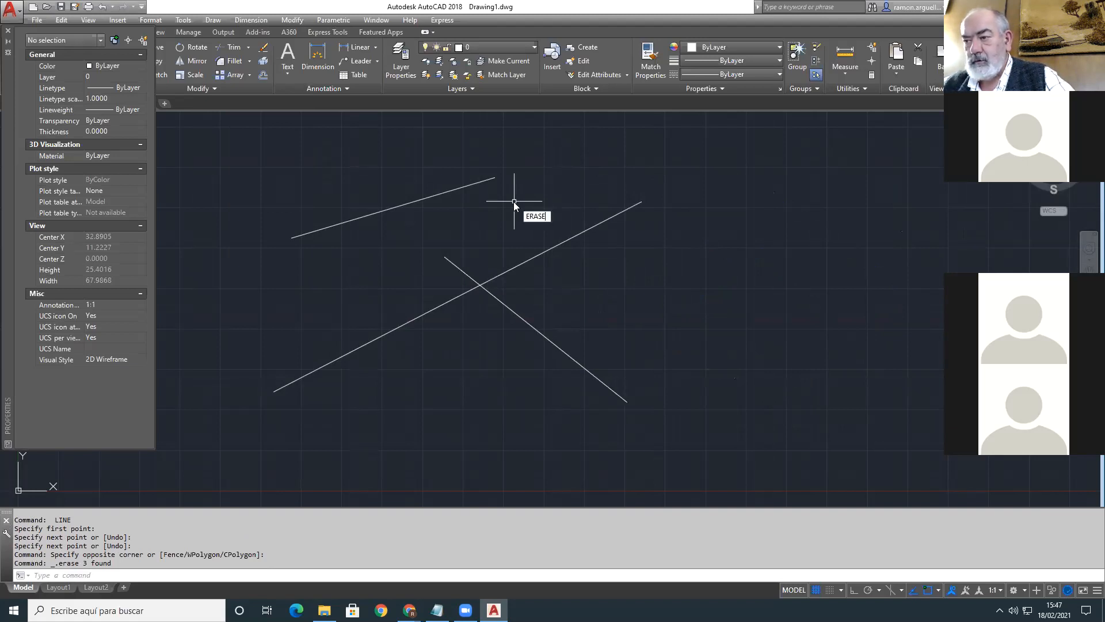
key(Escape)
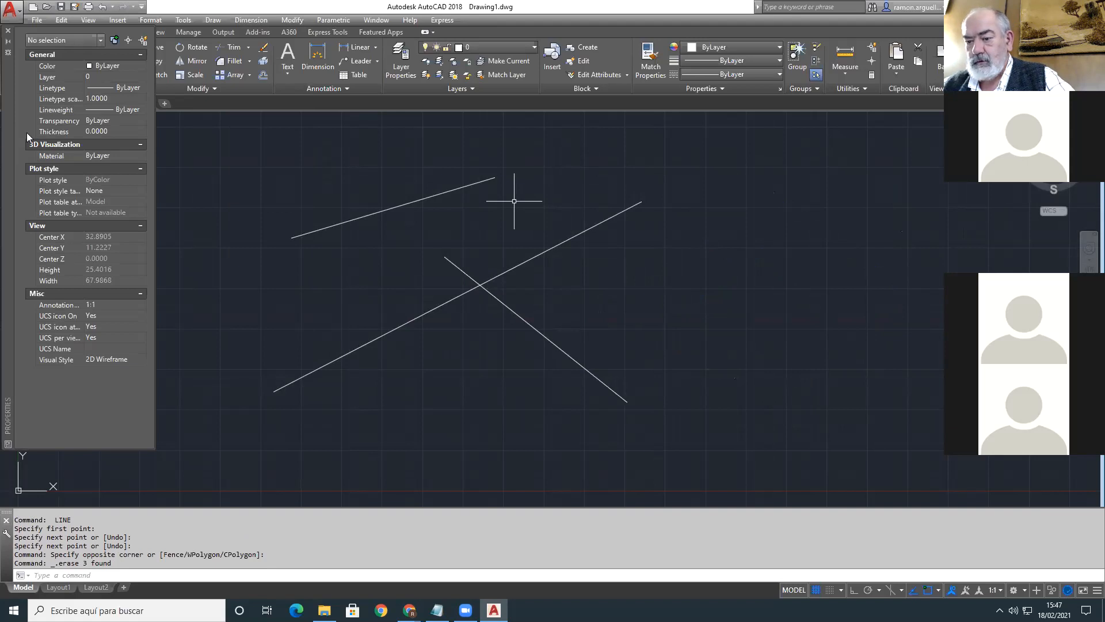
click(541, 208)
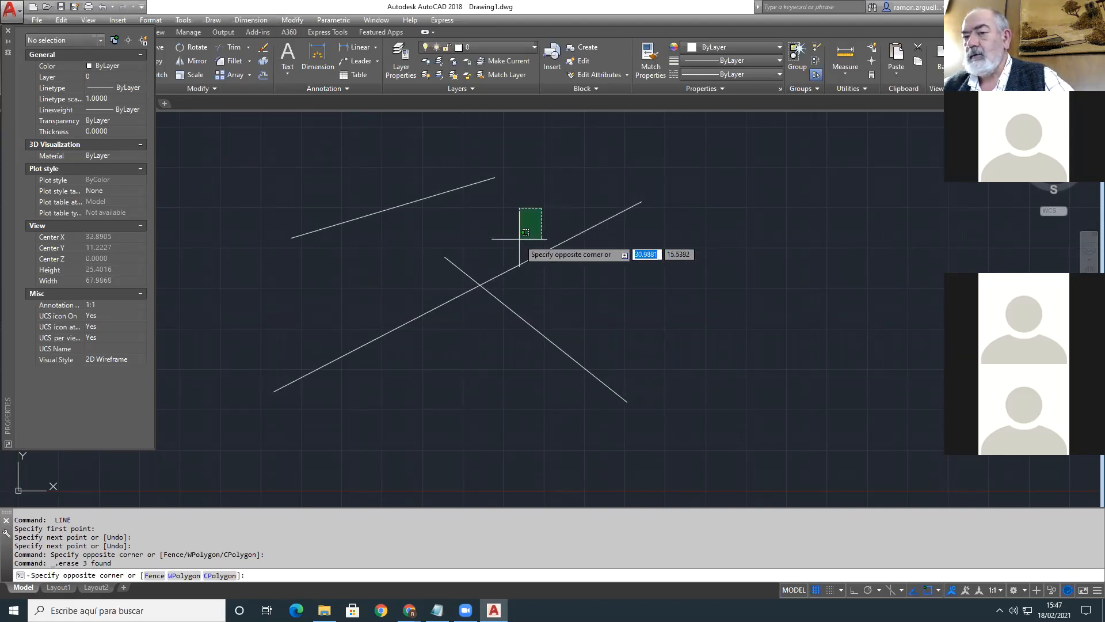
click(520, 238)
text(LINE)
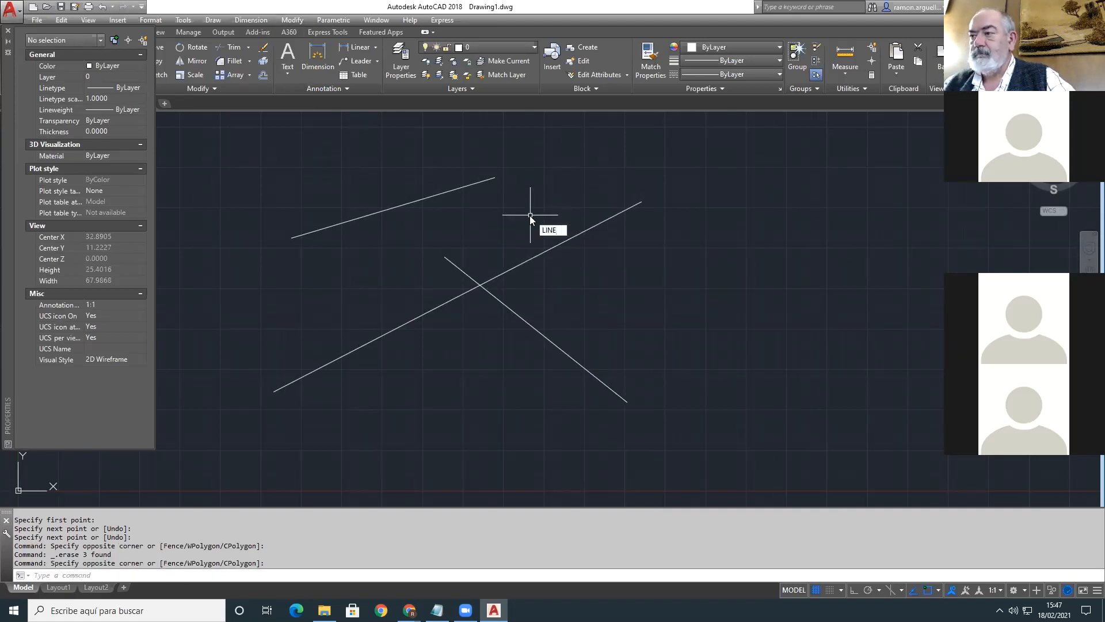
key(BackSpace)
key(BackSpace)
key(BackSpace)
key(BackSpace)
text(ERASE)
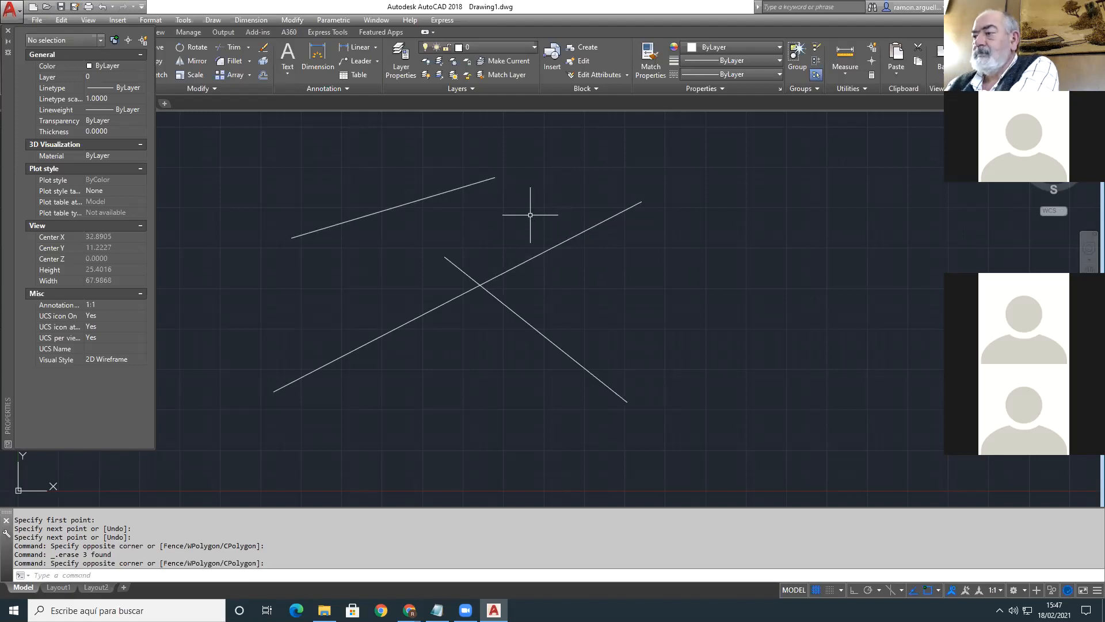
key(Escape)
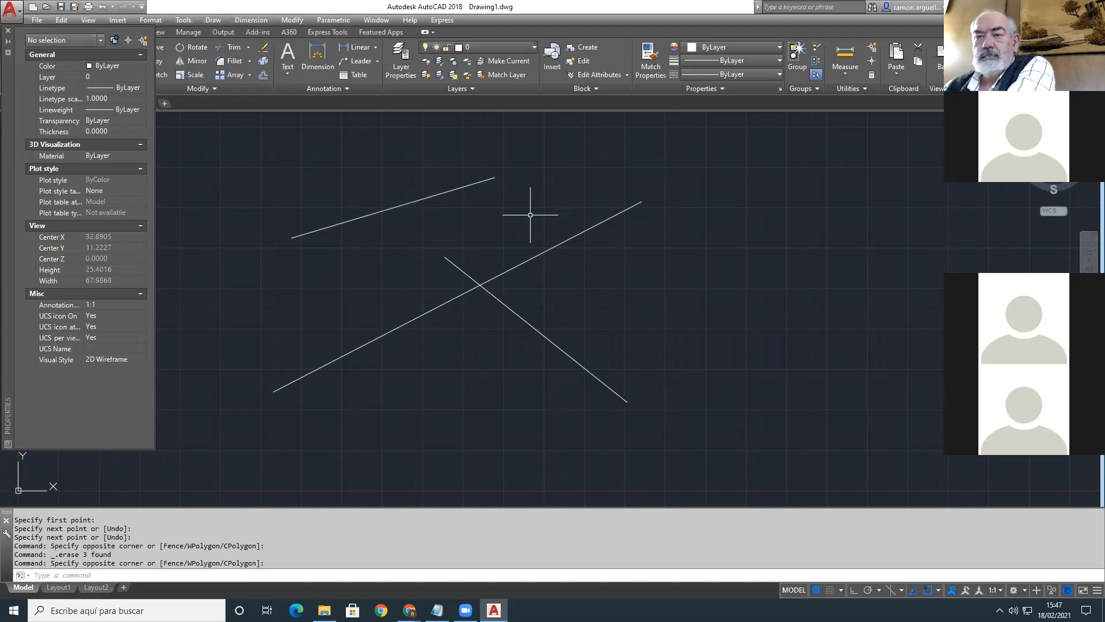
text(_MOVE)
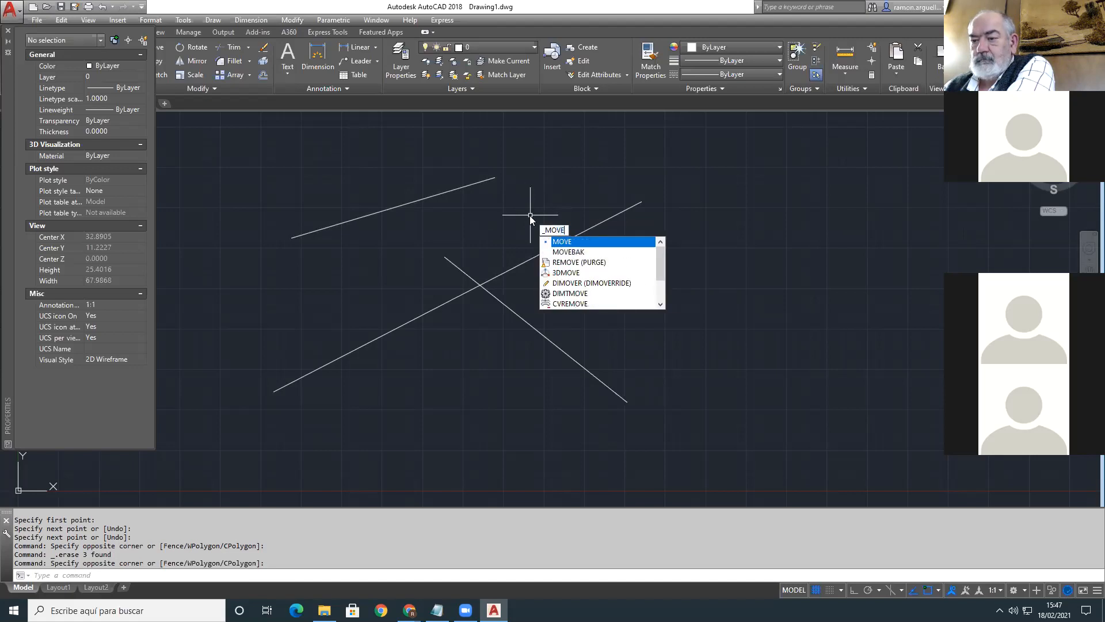
key(Return)
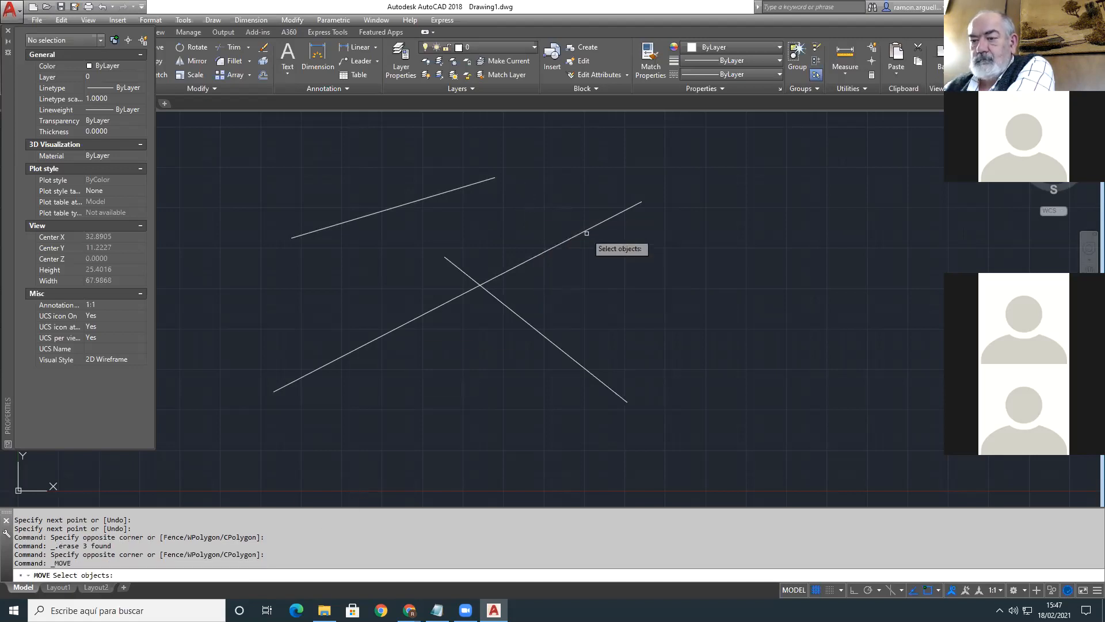
click(585, 230)
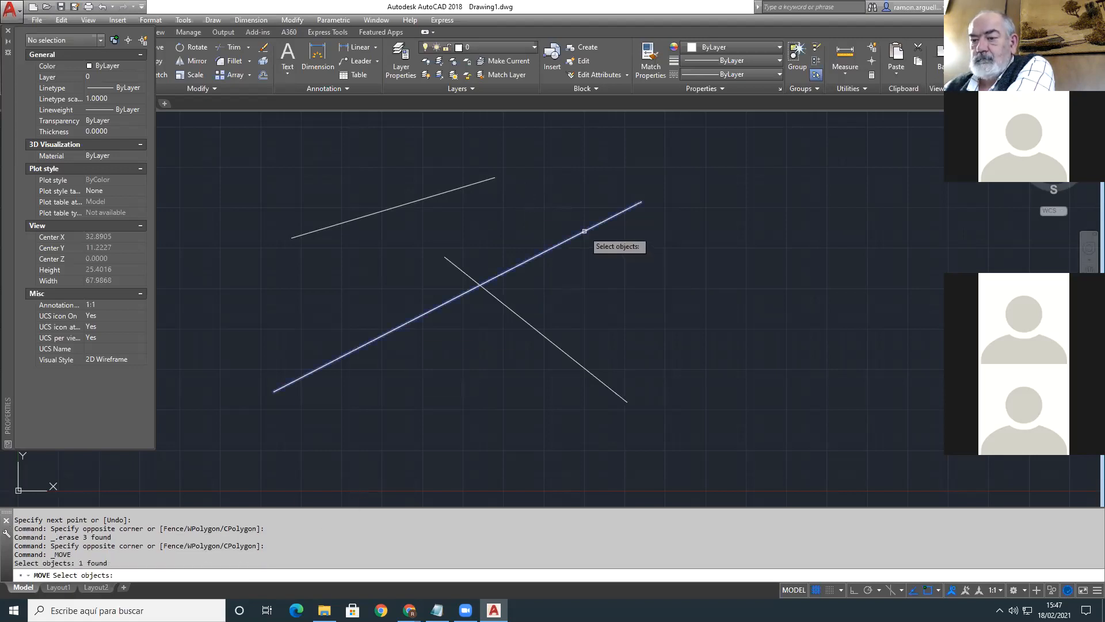
click(464, 272)
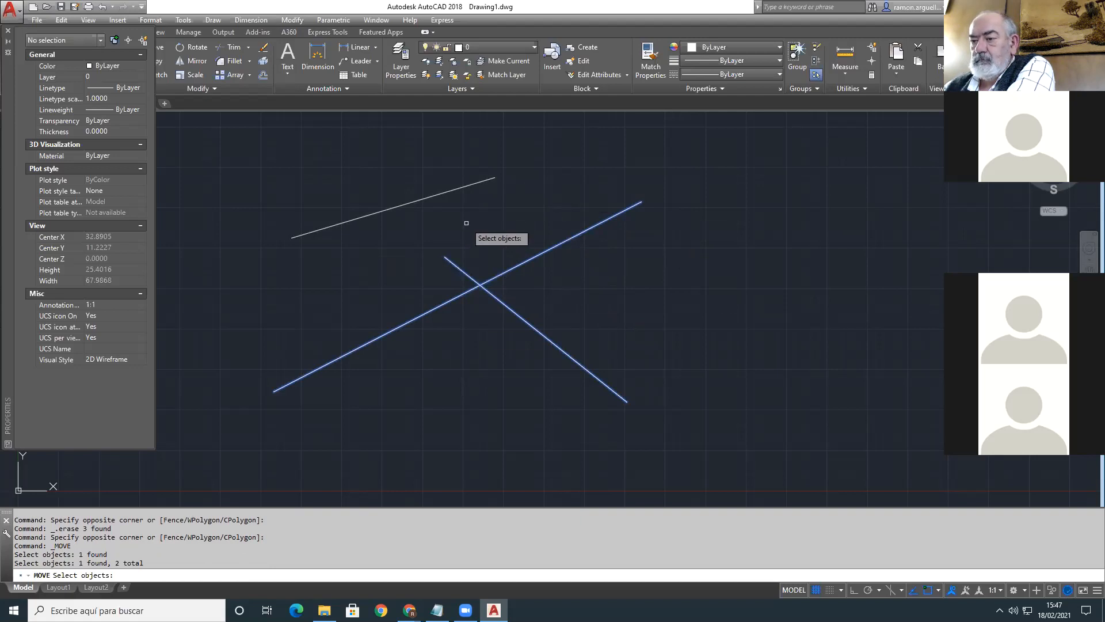
key(Return)
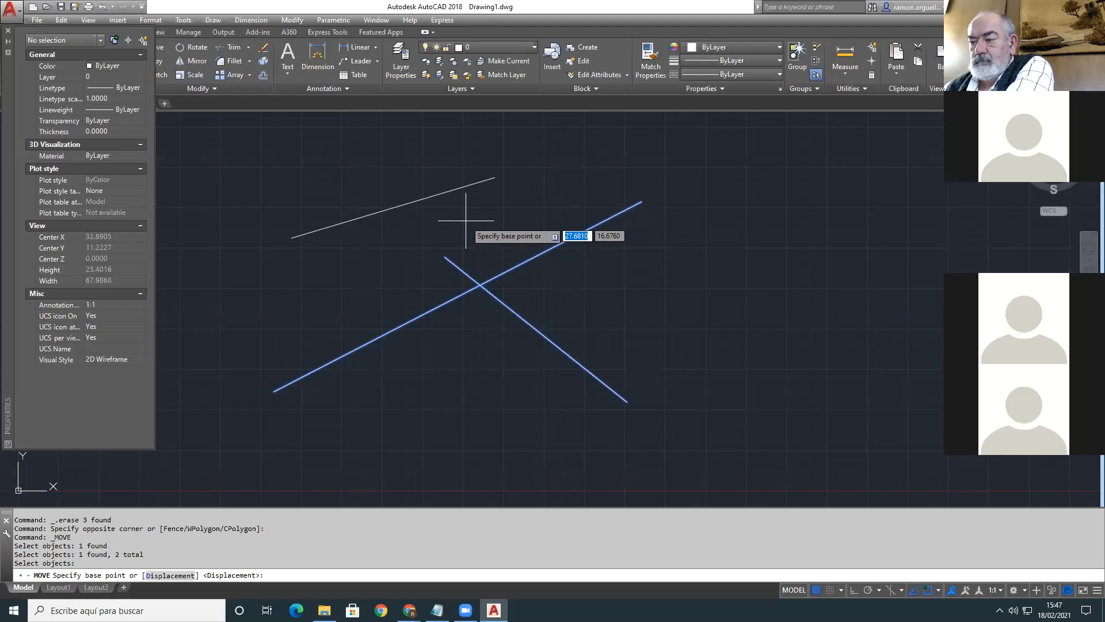
key(Escape)
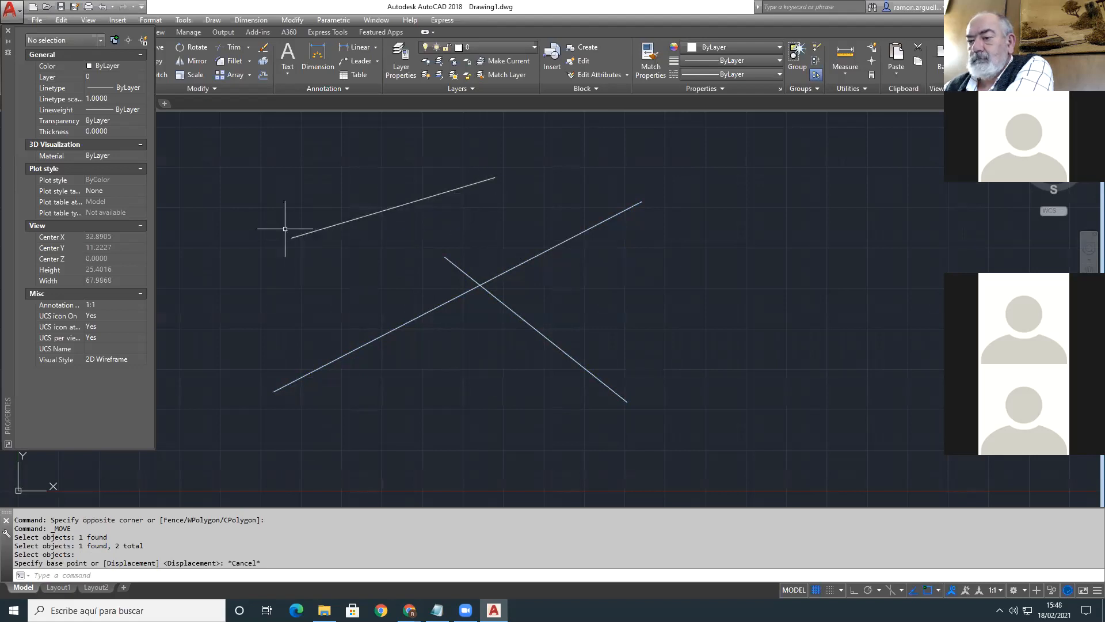
click(297, 234)
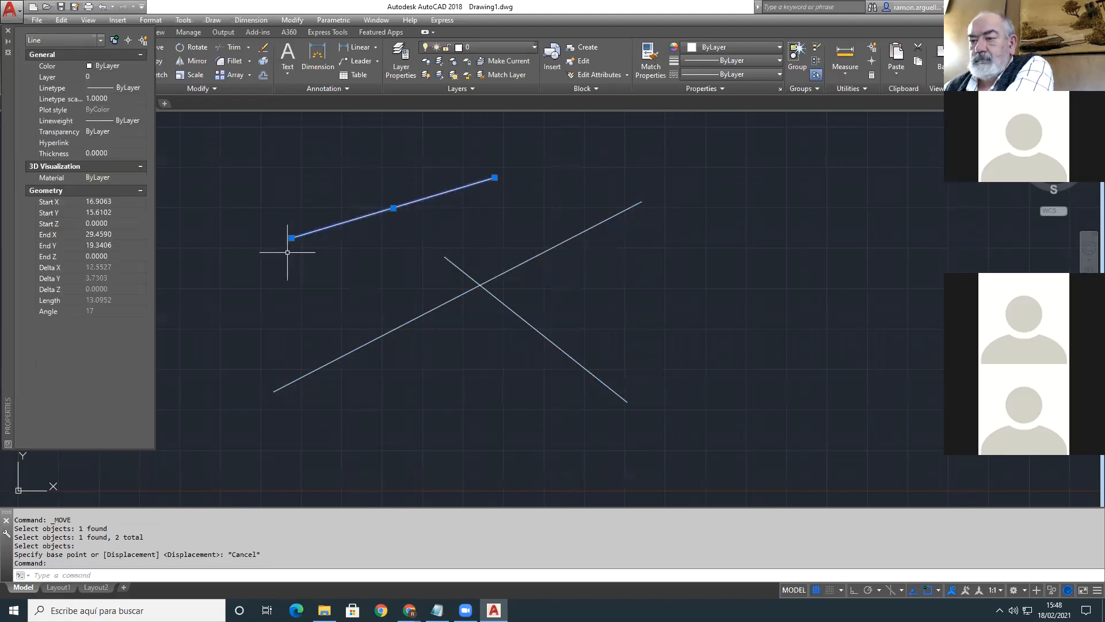
key(Escape)
Step: Move the two crossing lines from the upper line's lower-left endpoint to its upper-right endpoint, and undo the move
key(space)
click(585, 240)
click(426, 321)
key(space)
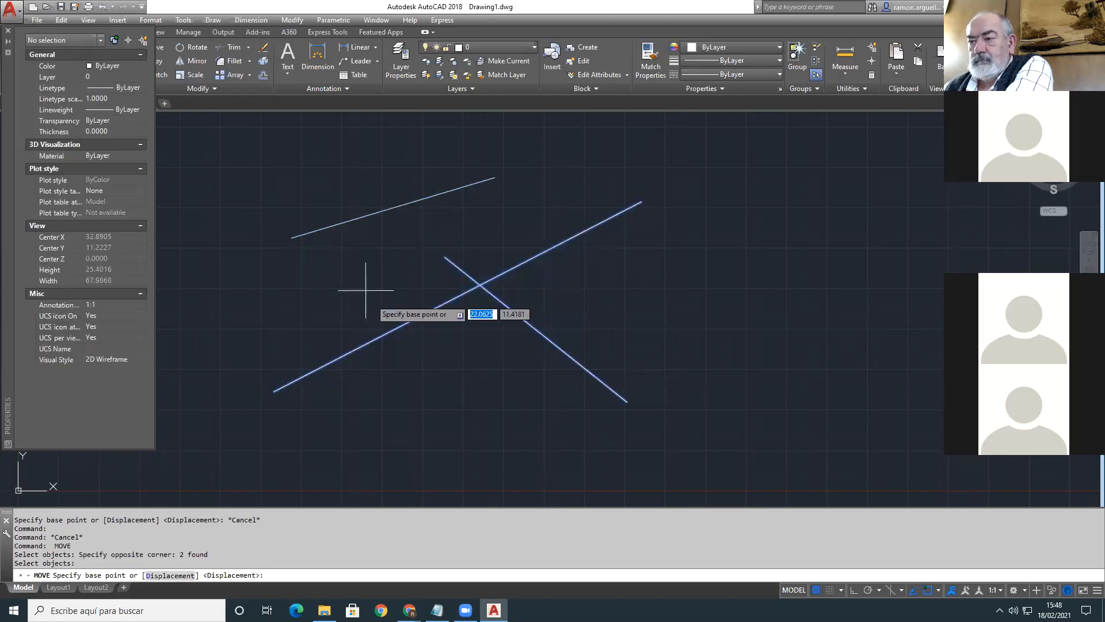
click(292, 237)
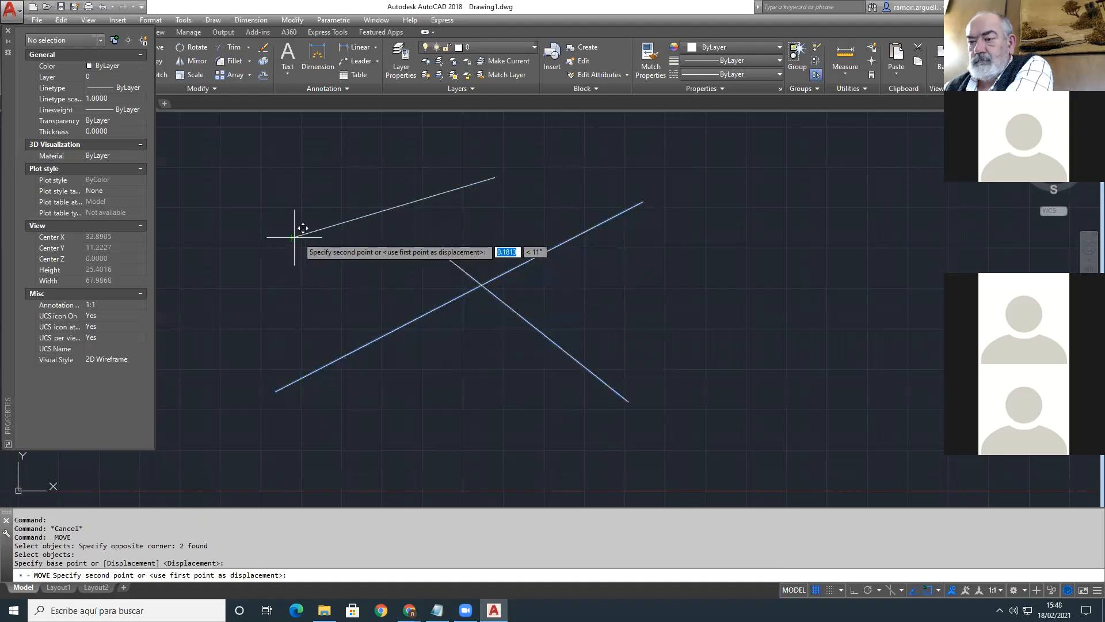
click(494, 178)
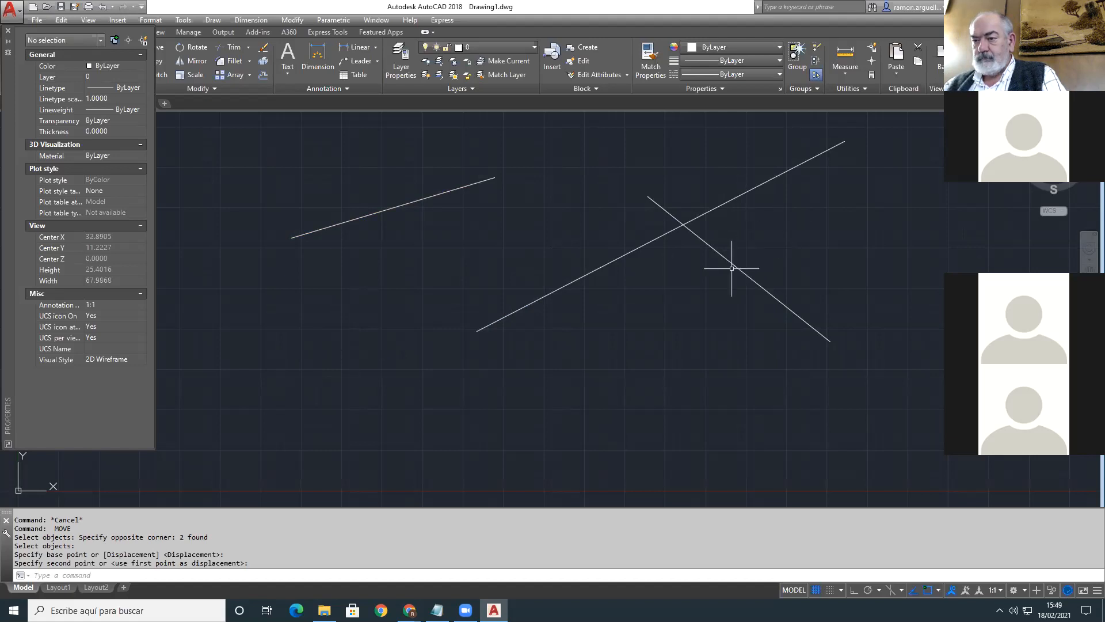
key(ctrl+z)
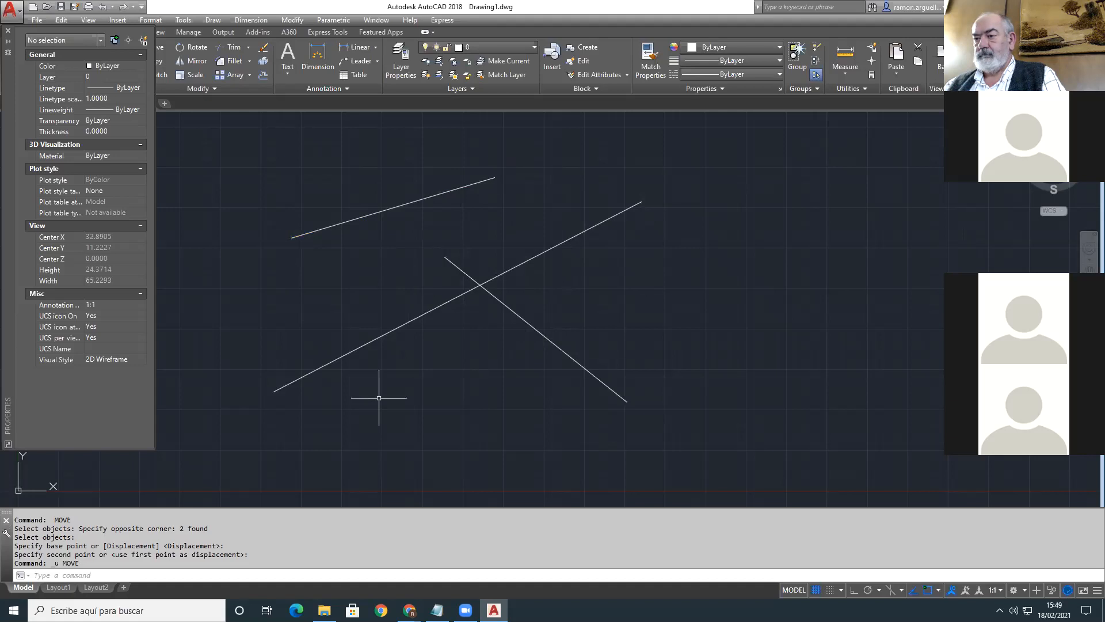
Step: Switch to the AutoCAD1.txt list in Notepad and add the entry _COPY on a new line below _MOVE
click(437, 611)
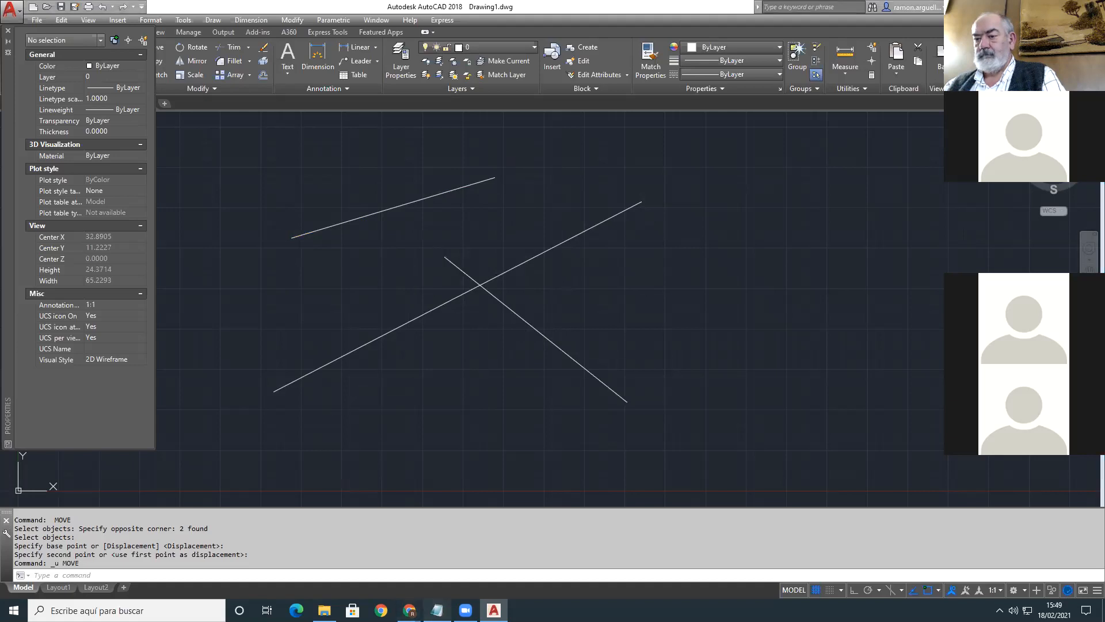
click(363, 246)
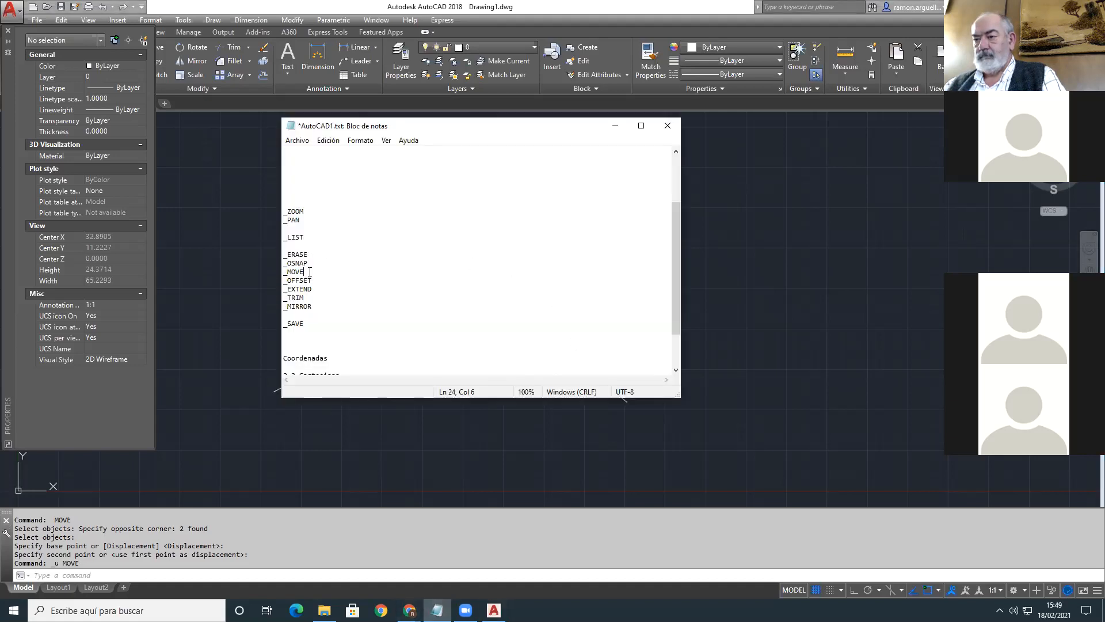
key(Return)
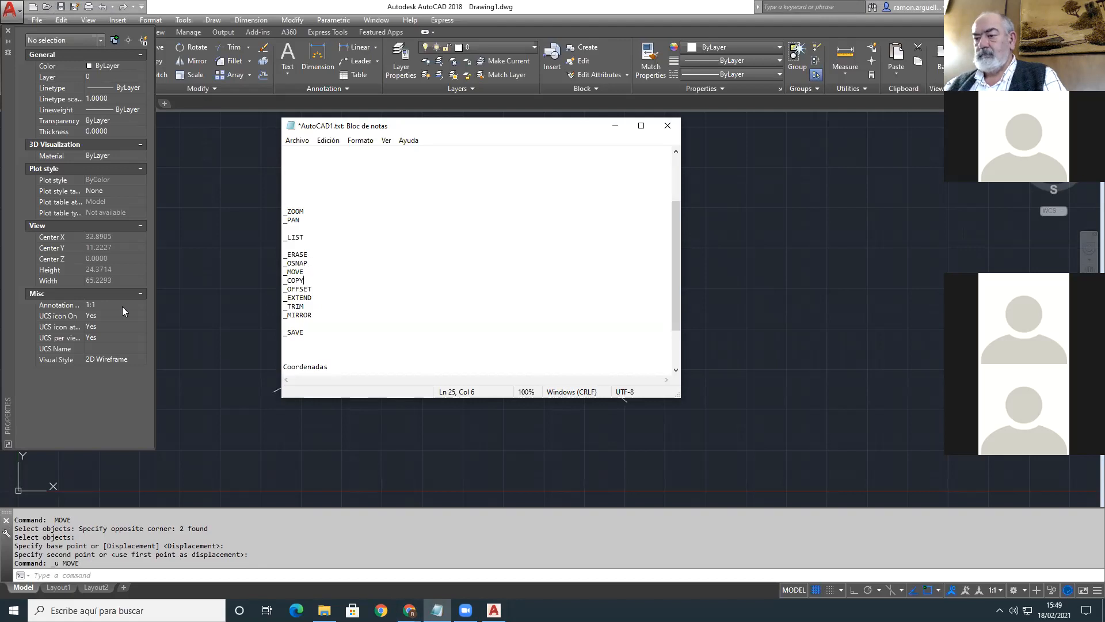
Step: Switch back to the AutoCAD drawing and copy the two crossing lines to the right, using the upper line's lower-left endpoint as base point
click(196, 295)
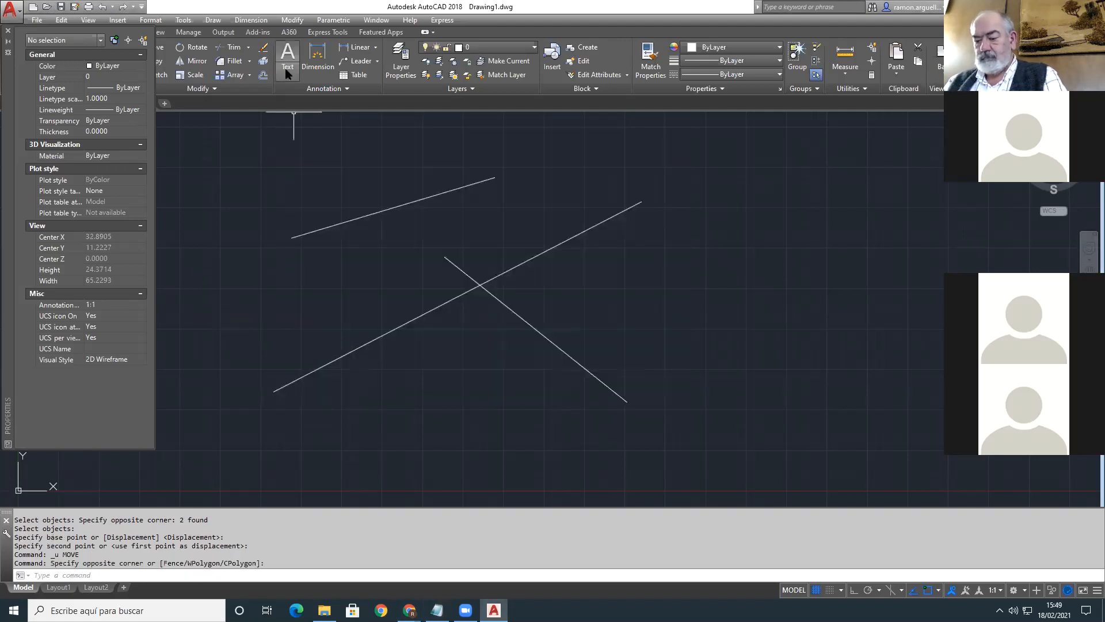
click(292, 20)
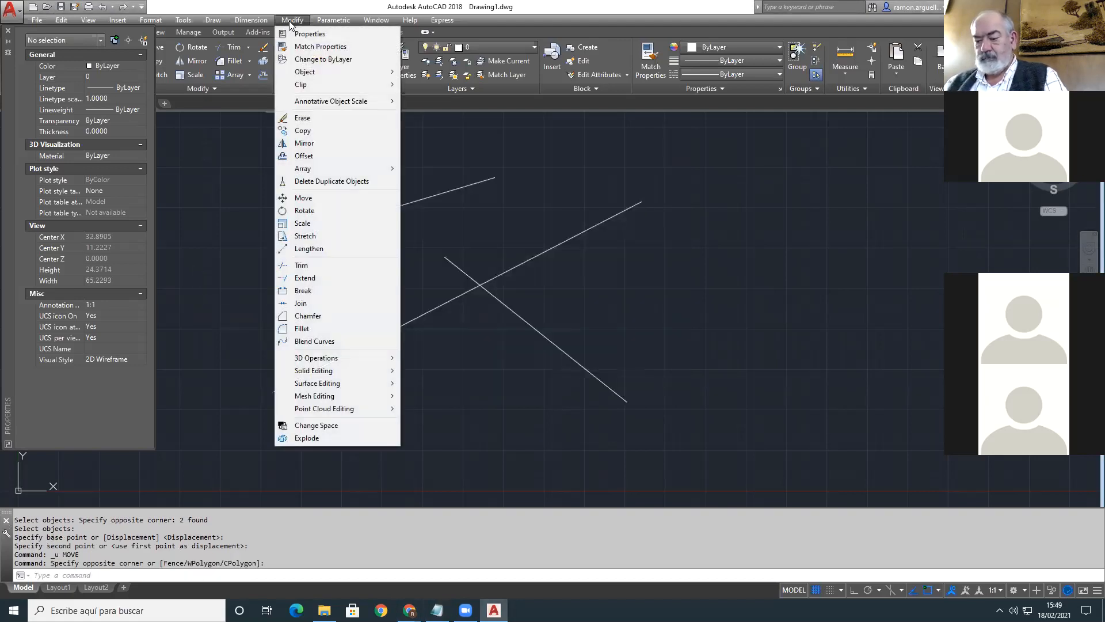
click(307, 136)
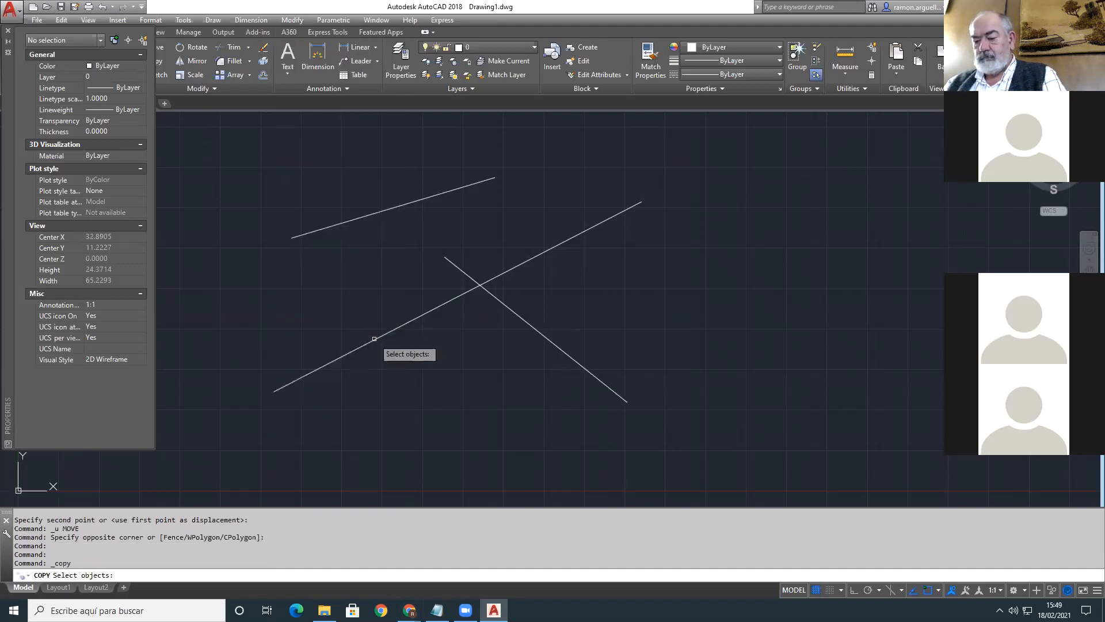
click(563, 279)
click(442, 312)
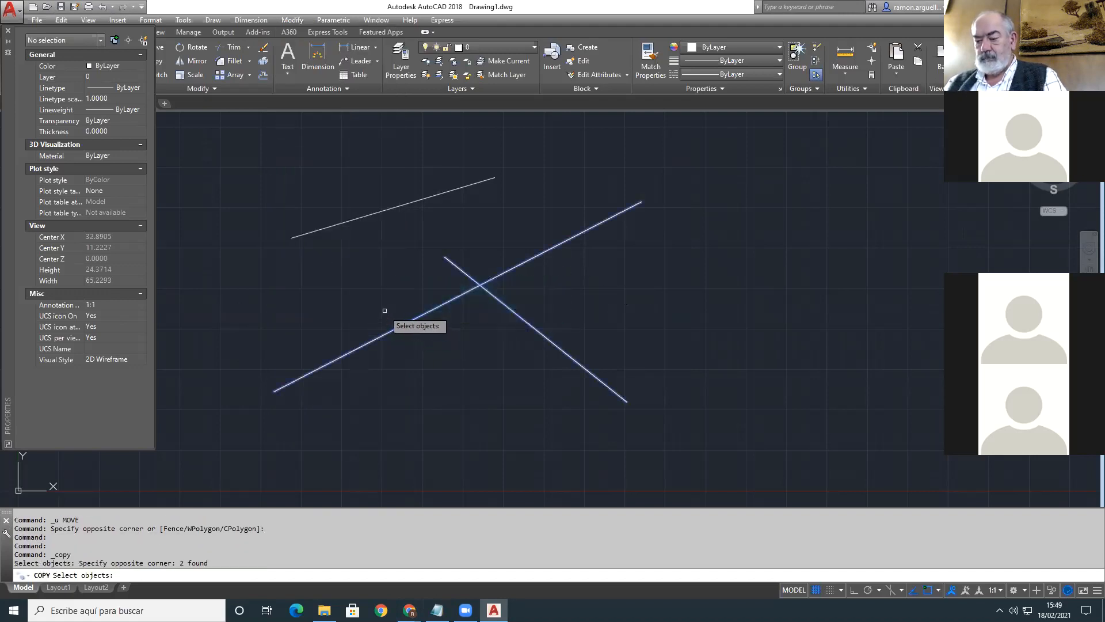
key(Return)
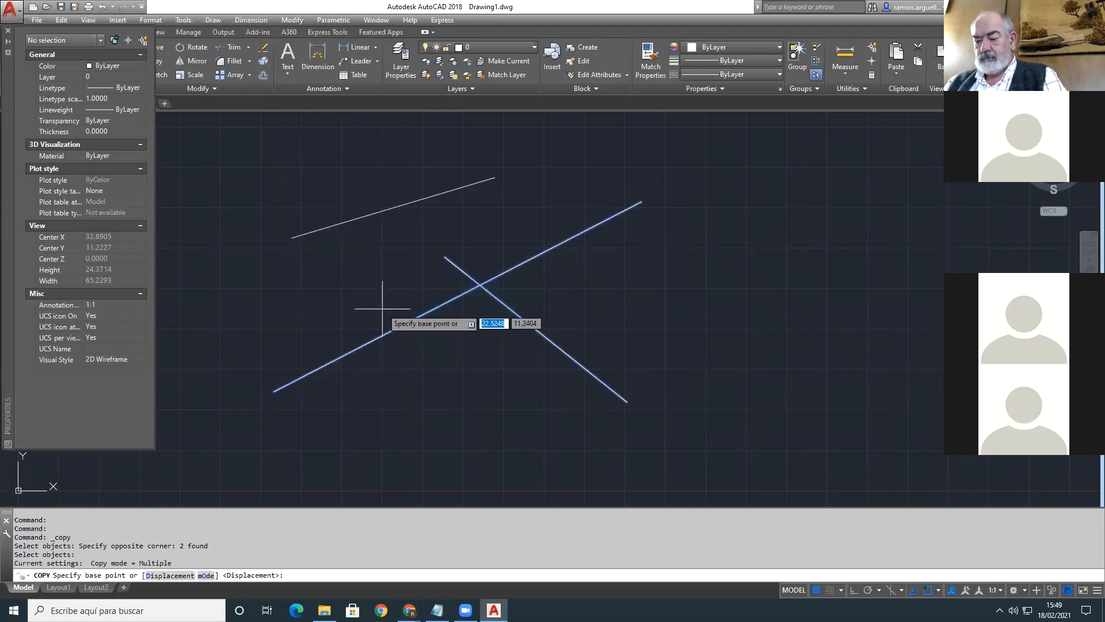
click(292, 237)
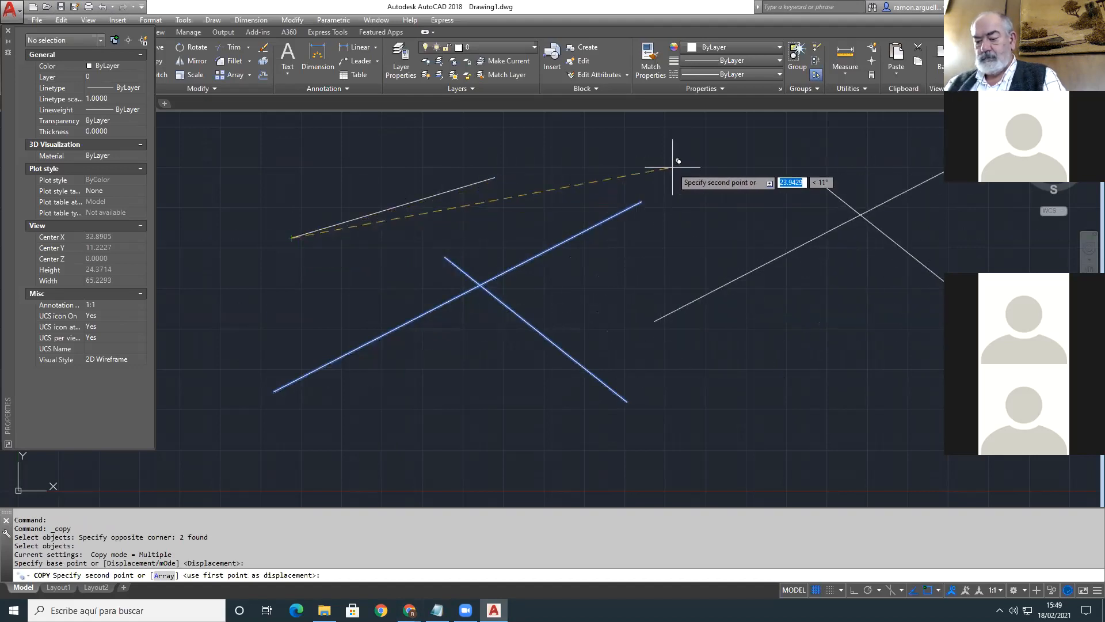
click(672, 167)
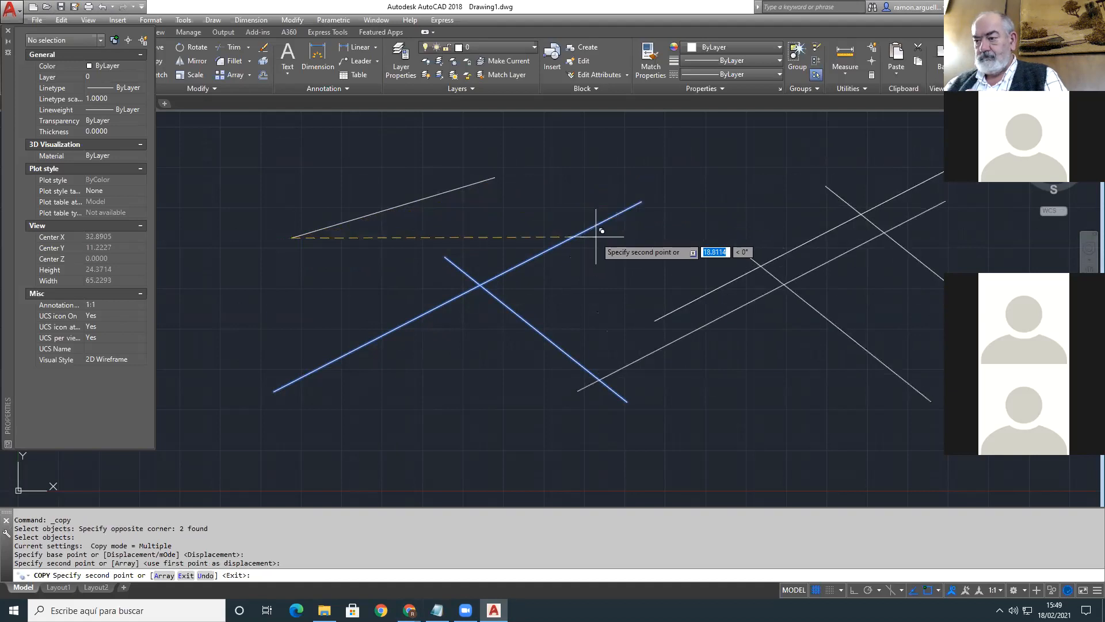
Step: Place many more copies of the crossing lines scattered around the drawing, and undo the whole Copy operation
scroll(599, 236, down, 4)
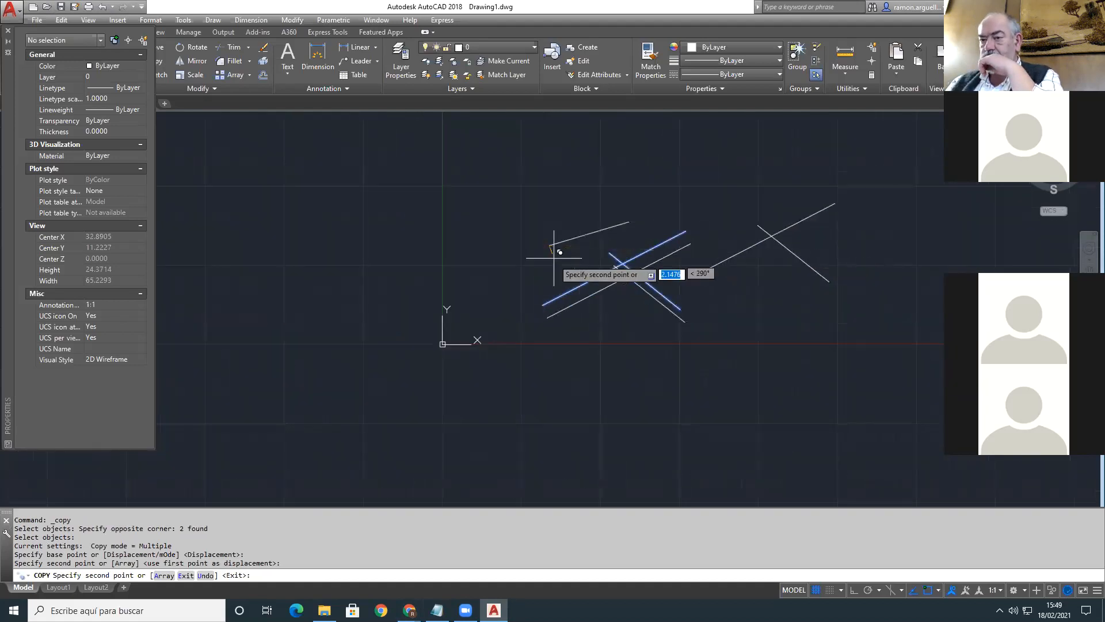
scroll(777, 235, down, 4)
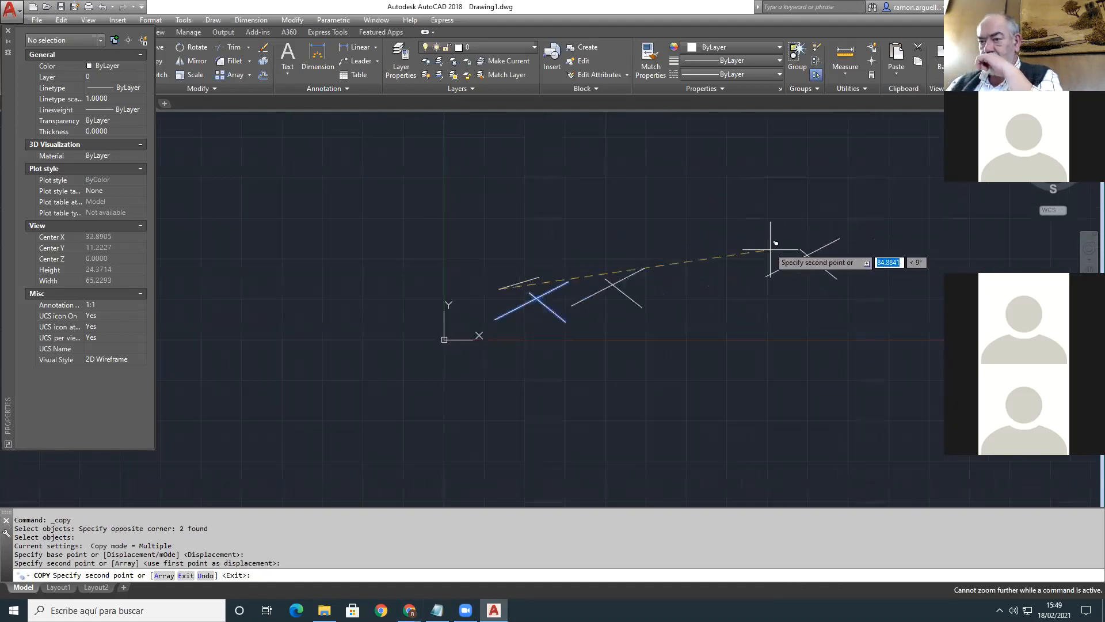
click(636, 210)
click(757, 223)
click(778, 328)
click(728, 402)
click(622, 451)
click(910, 283)
click(849, 182)
click(729, 156)
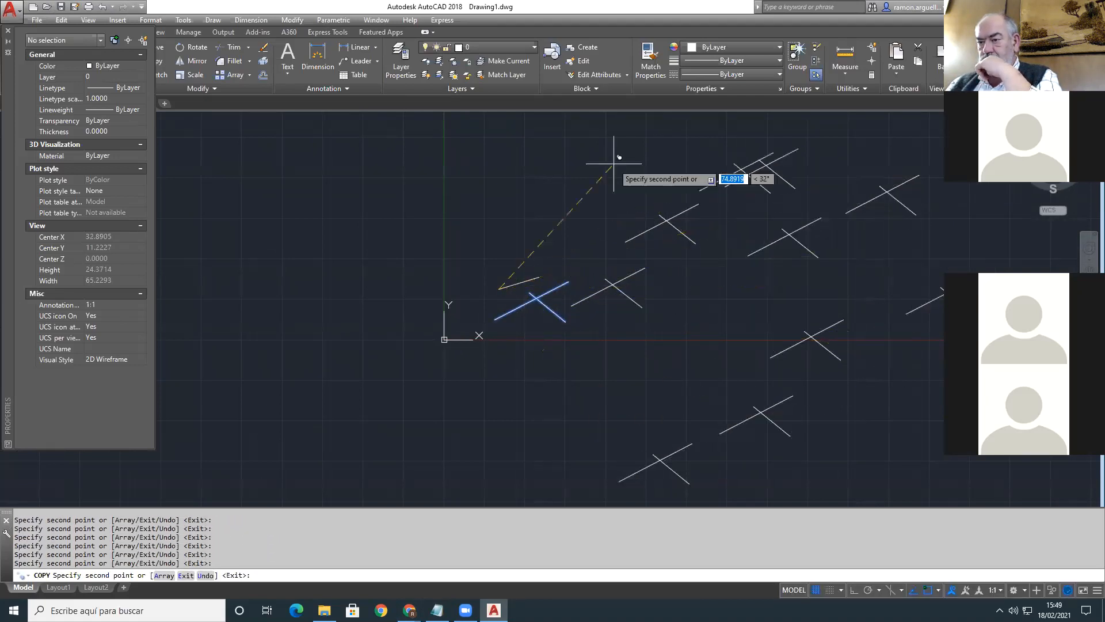
click(396, 189)
click(264, 326)
click(458, 442)
click(651, 363)
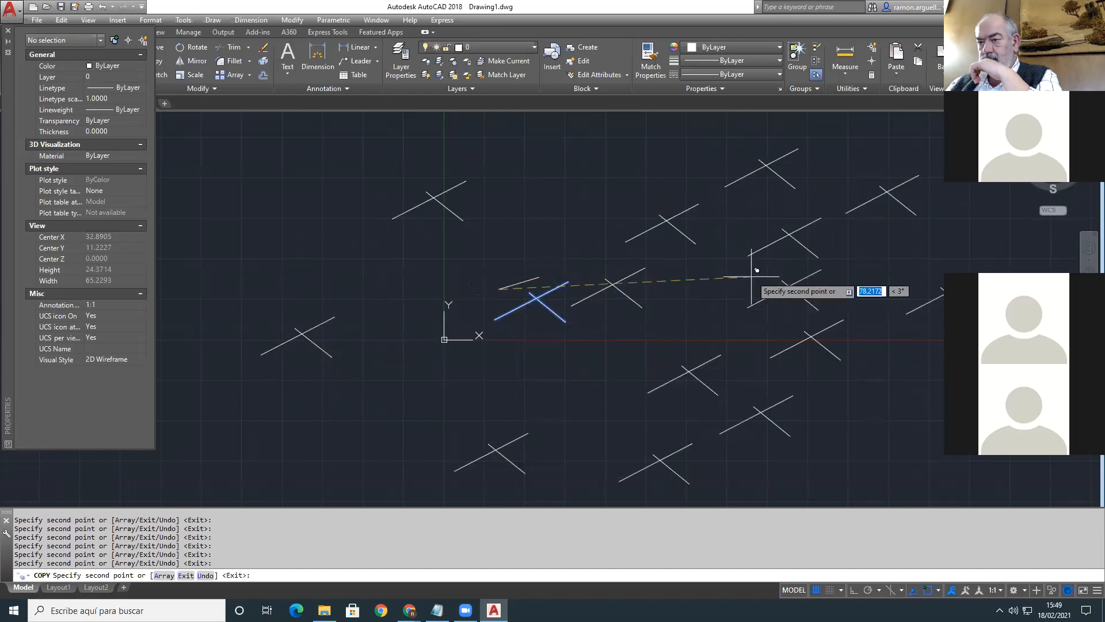
click(612, 162)
click(266, 206)
click(474, 154)
click(625, 196)
click(630, 235)
click(825, 240)
click(924, 183)
click(877, 135)
click(933, 362)
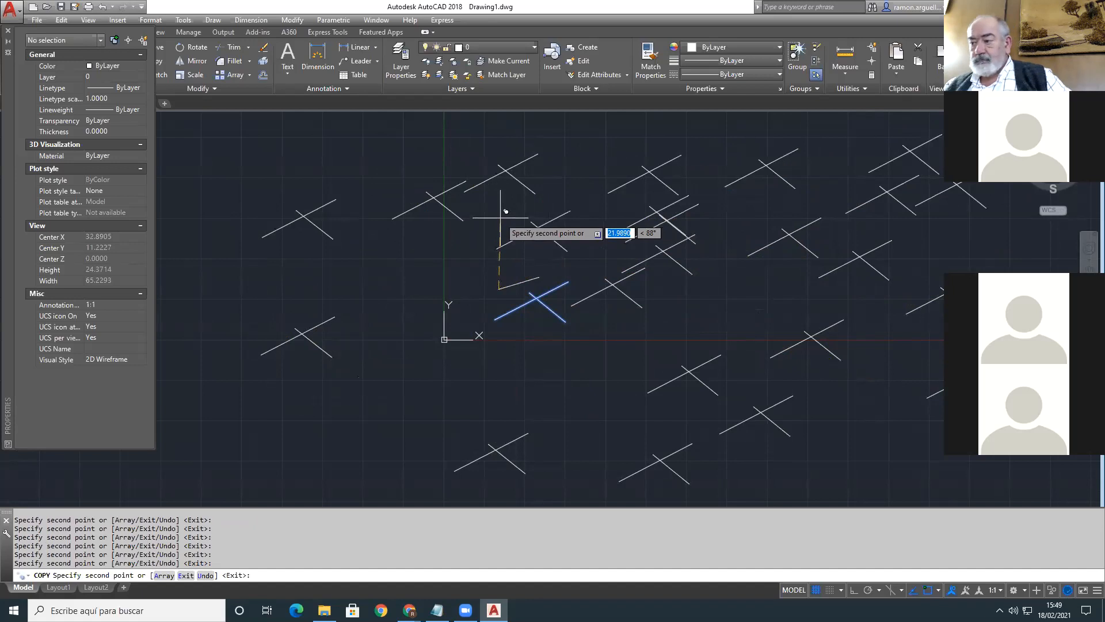
key(Escape)
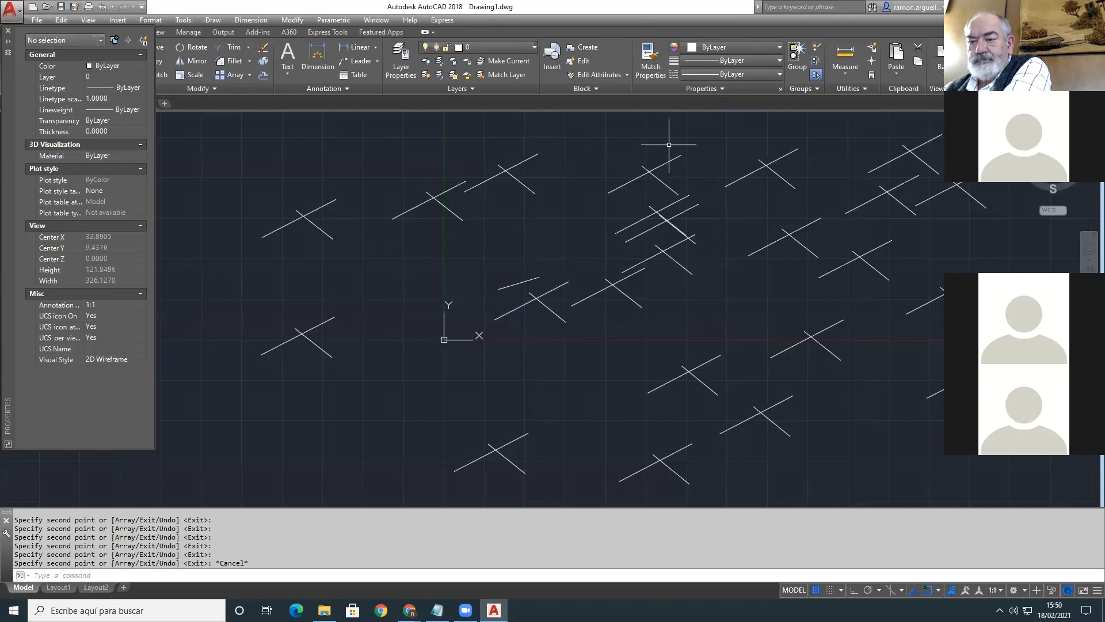
key(ctrl+z)
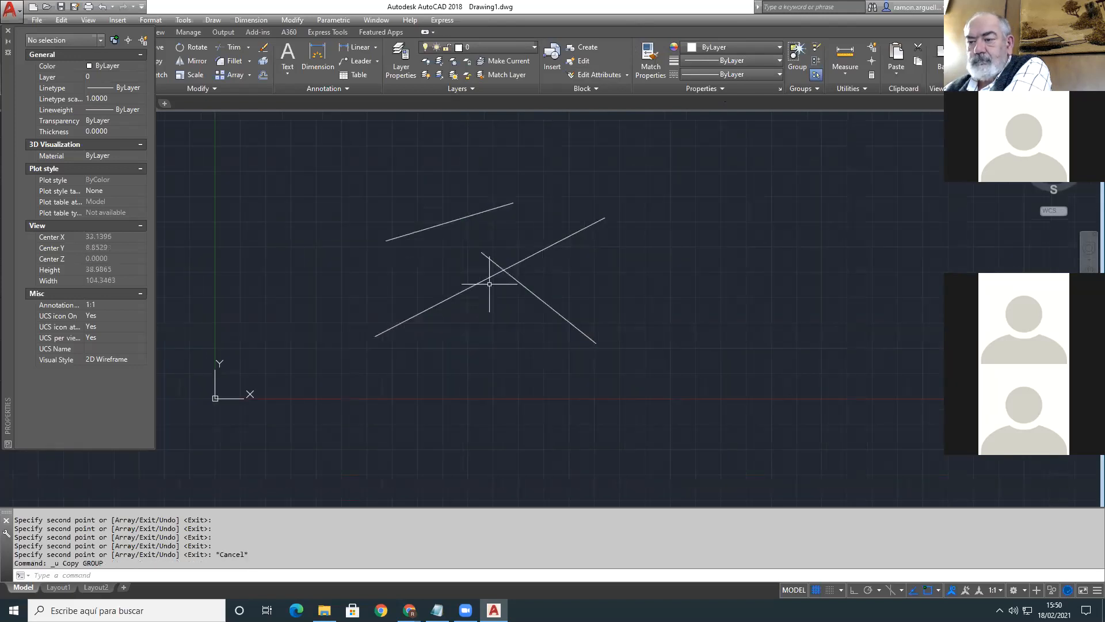
scroll(466, 302, down, 2)
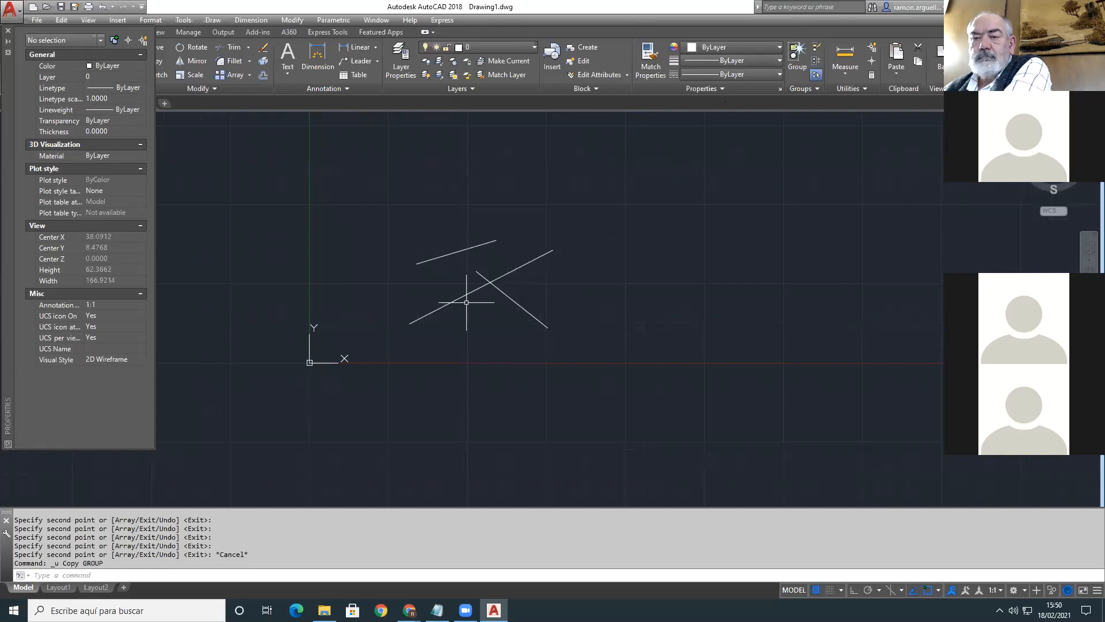
mouse_move(452, 321)
mouse_down()
mouse_move(454, 338)
mouse_move(509, 360)
mouse_up()
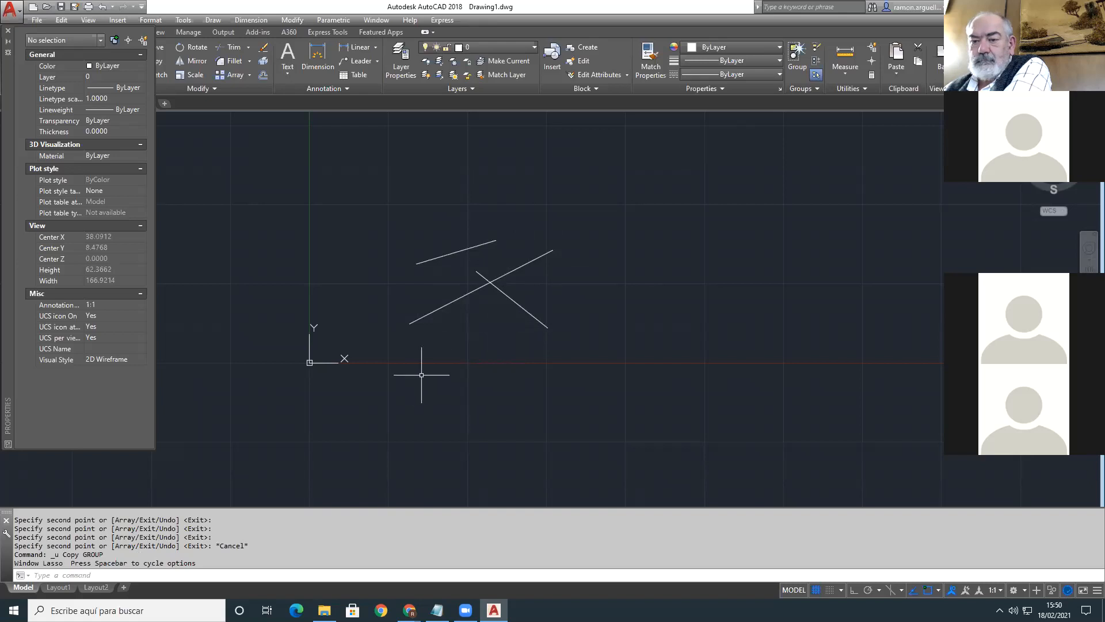
text(move)
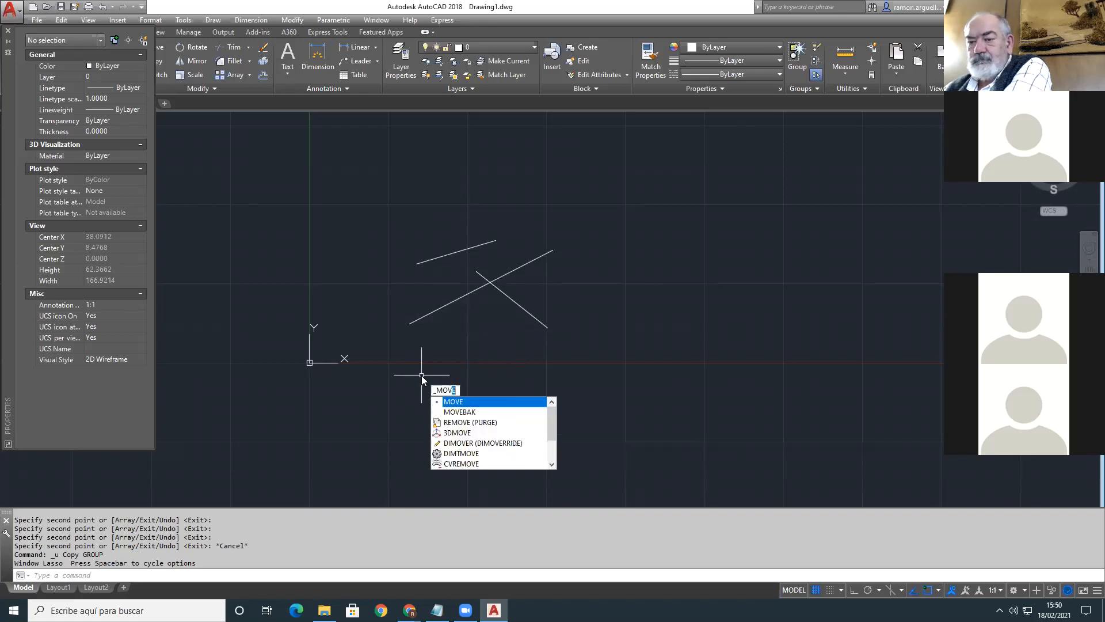
key(Return)
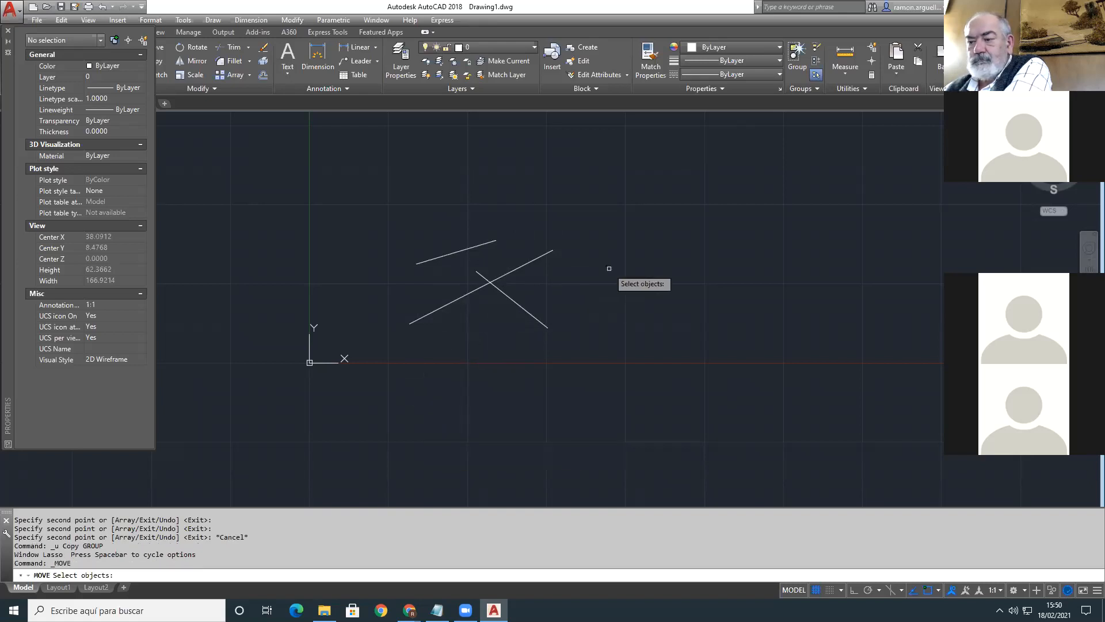
click(517, 268)
click(497, 292)
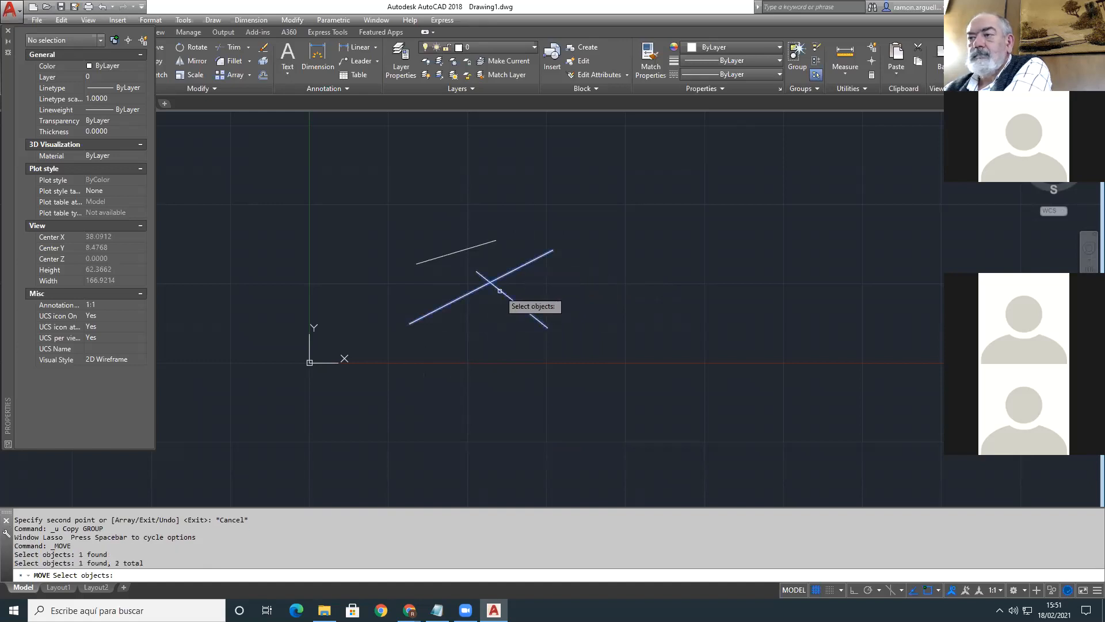
key(Return)
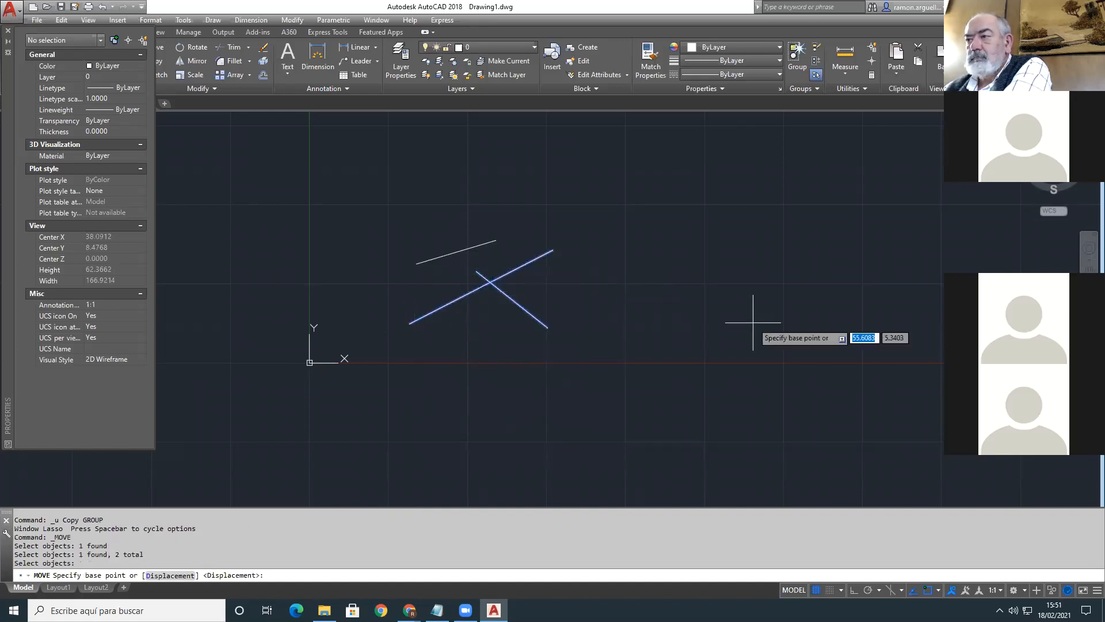
click(521, 403)
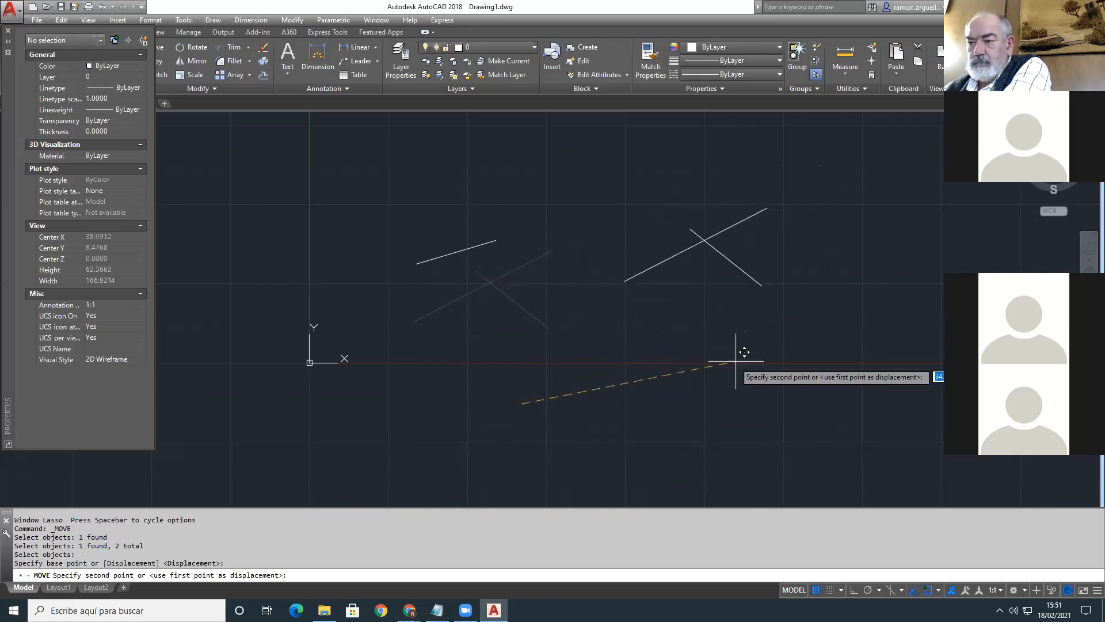
key(Escape)
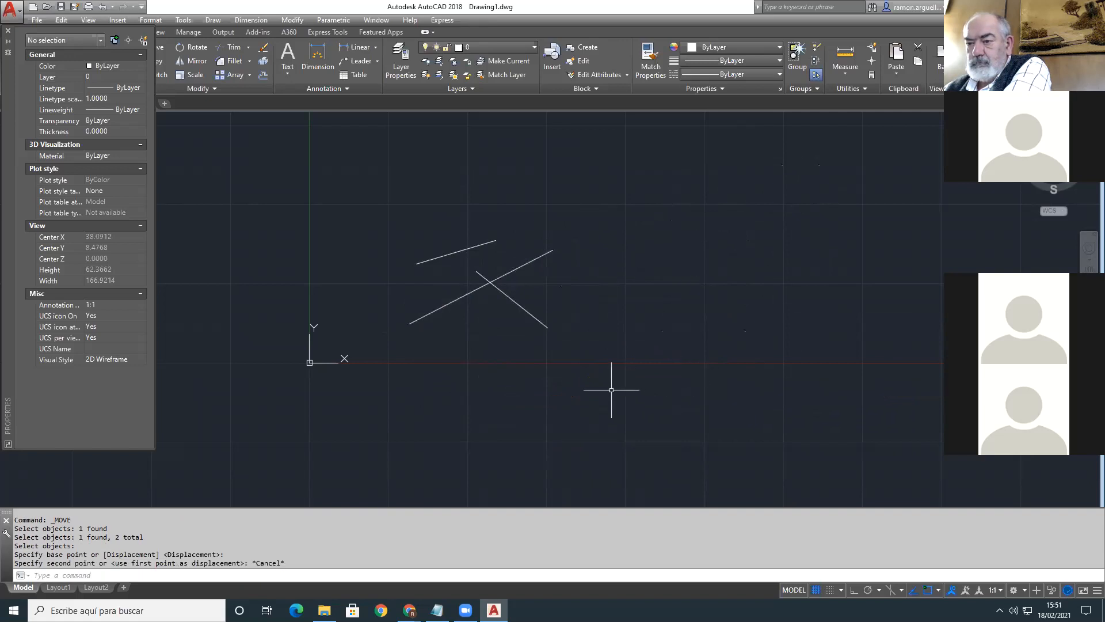
Step: Draw a single separate line far to the right of the crossing lines, sloping down to the right
text(l)
key(Return)
click(771, 228)
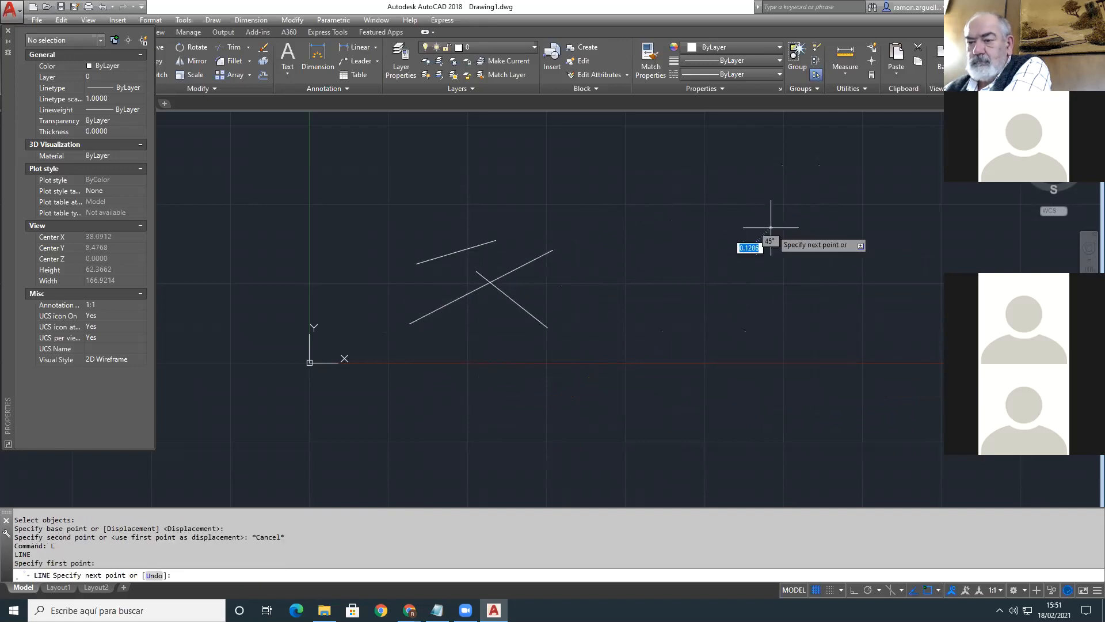
click(896, 354)
key(Return)
click(552, 250)
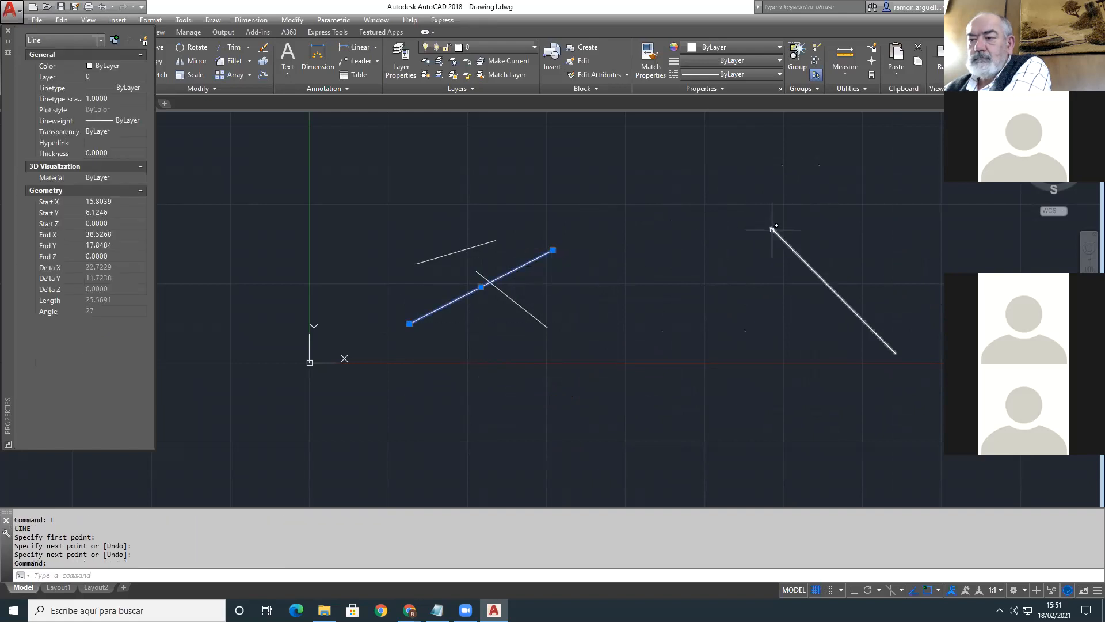
key(Escape)
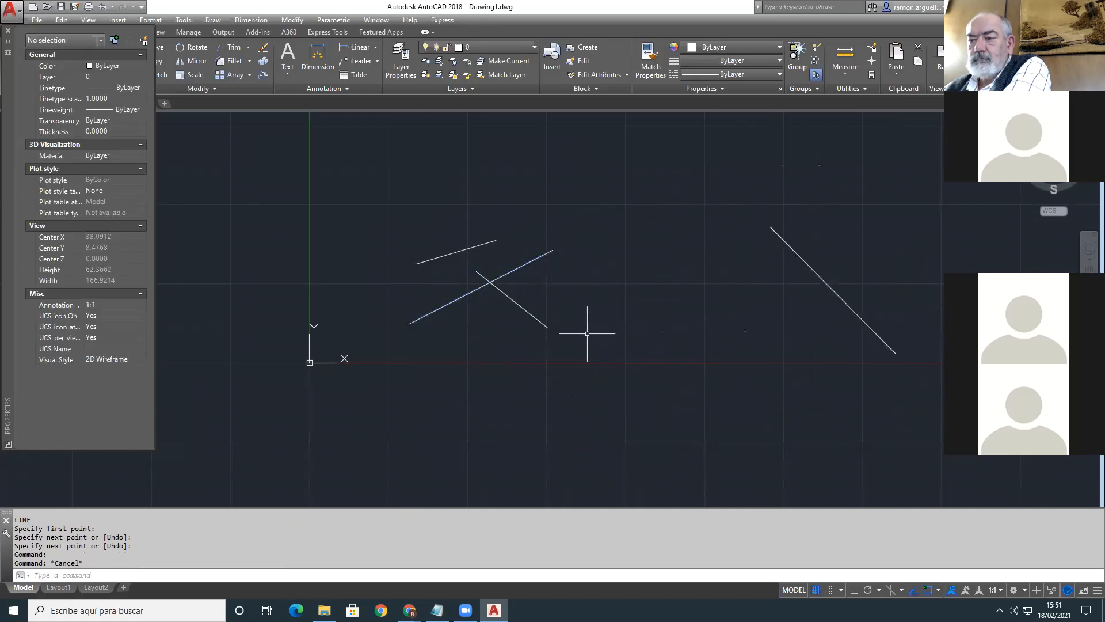
Step: Move the two crossing lines from the longer line's upper-right endpoint to the upper endpoint of the separate line on the right, and undo the move
key(Return)
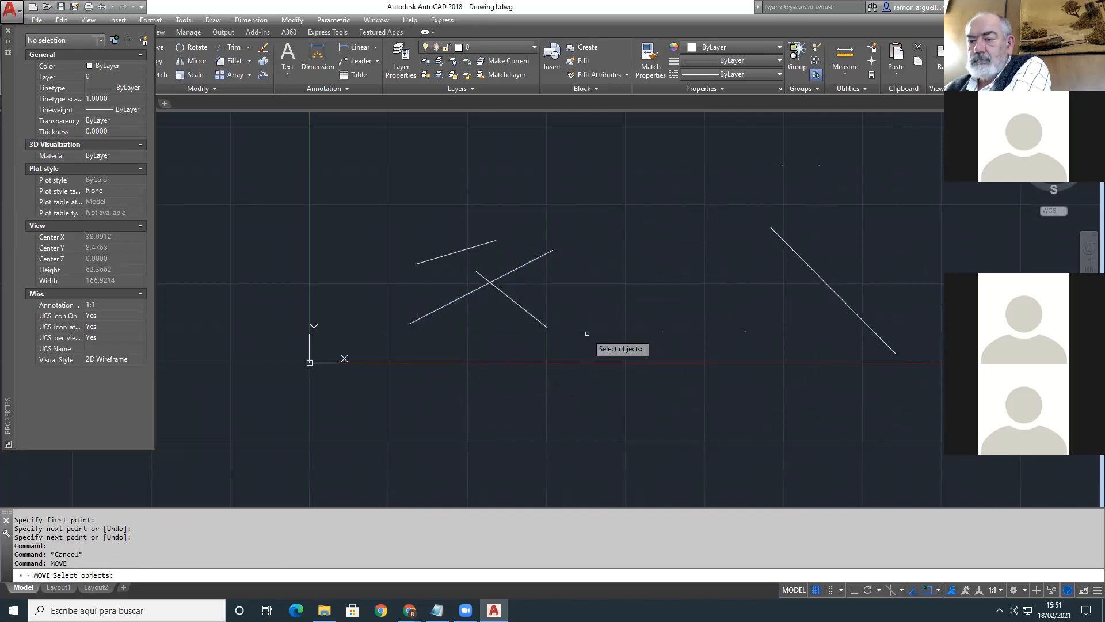
key(Escape)
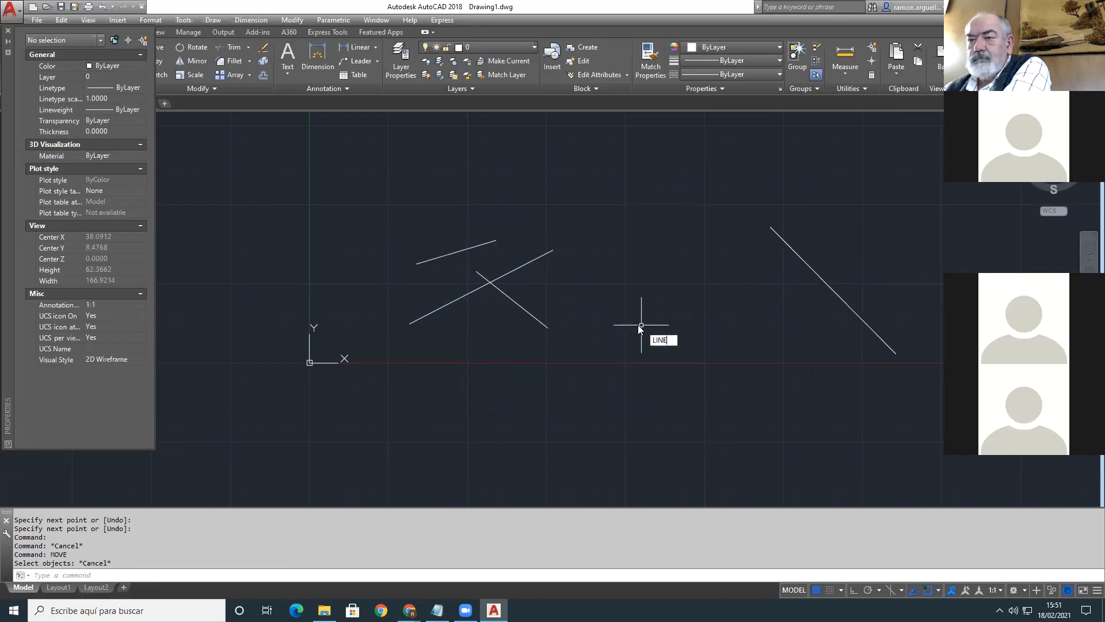
key(Return)
click(525, 310)
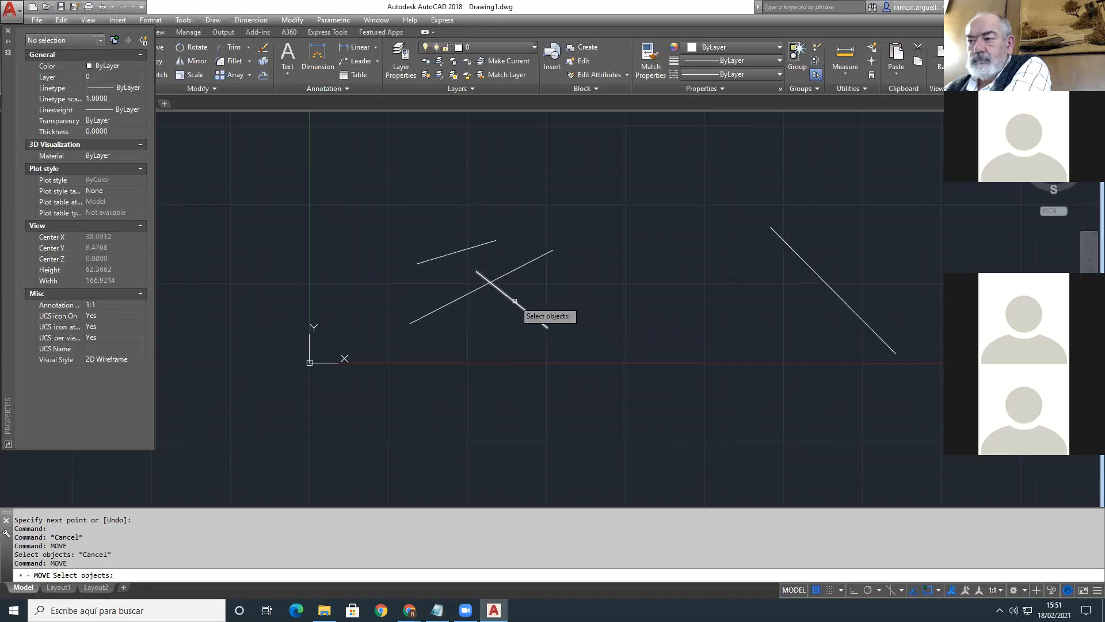
click(515, 271)
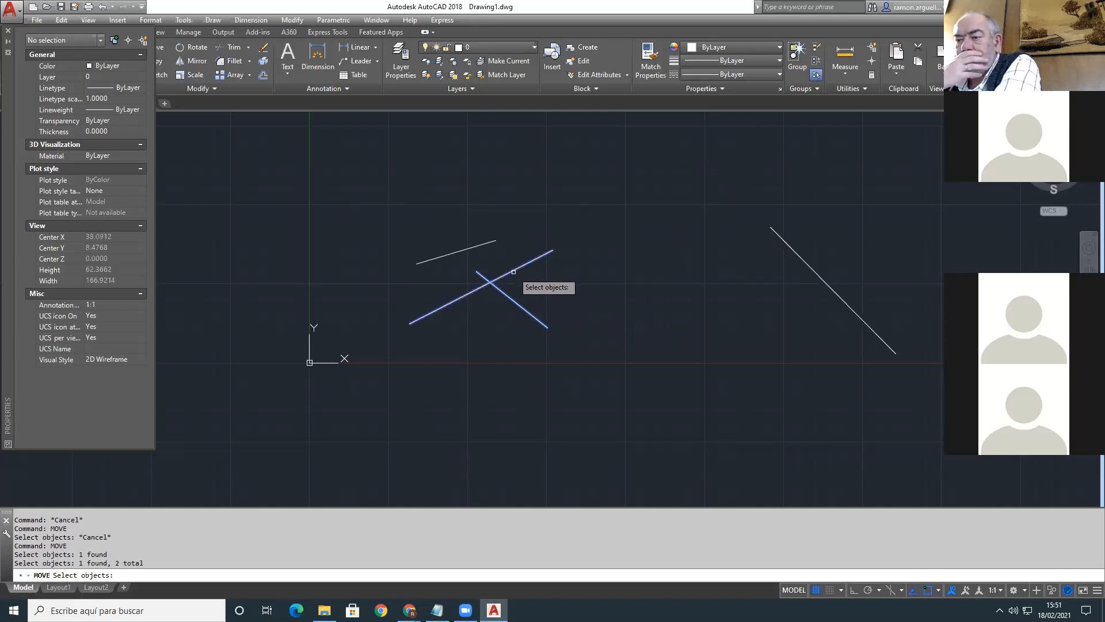
key(Return)
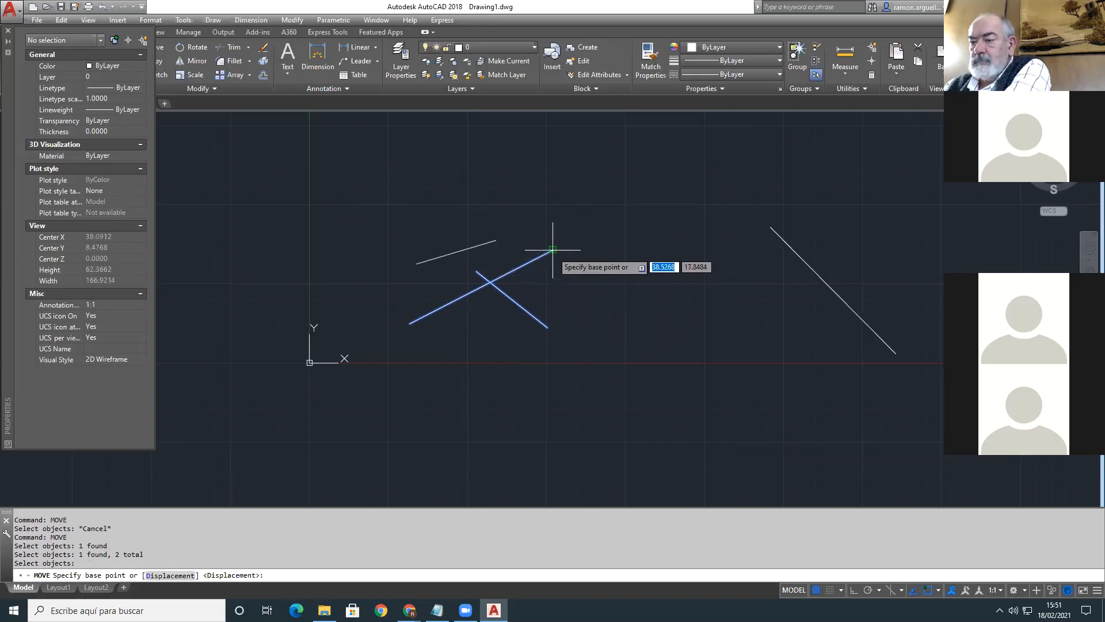
click(553, 250)
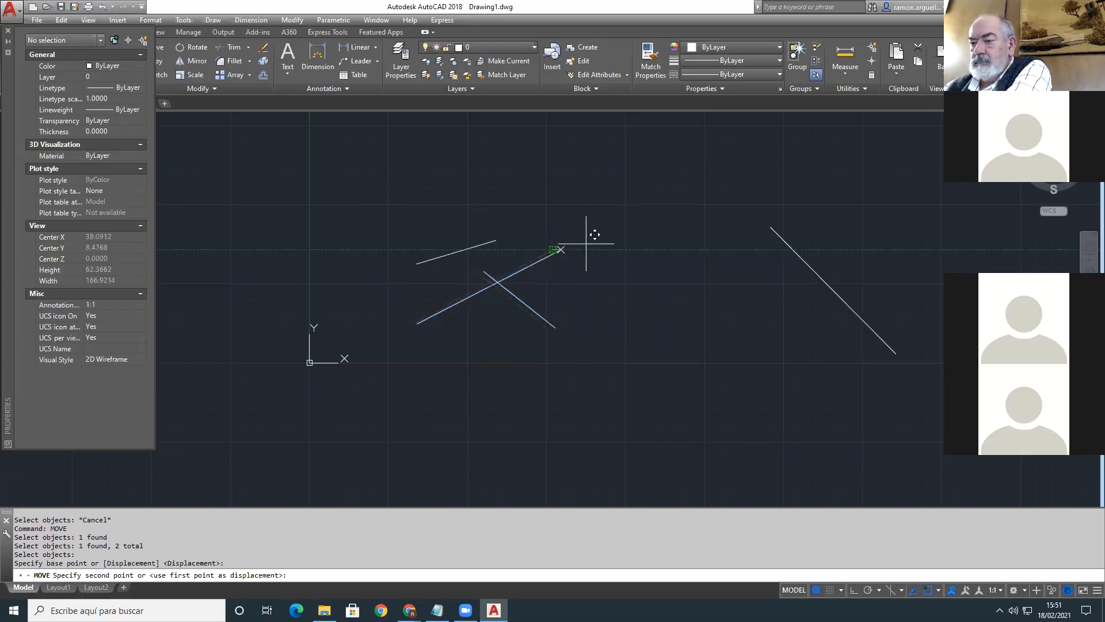
click(774, 234)
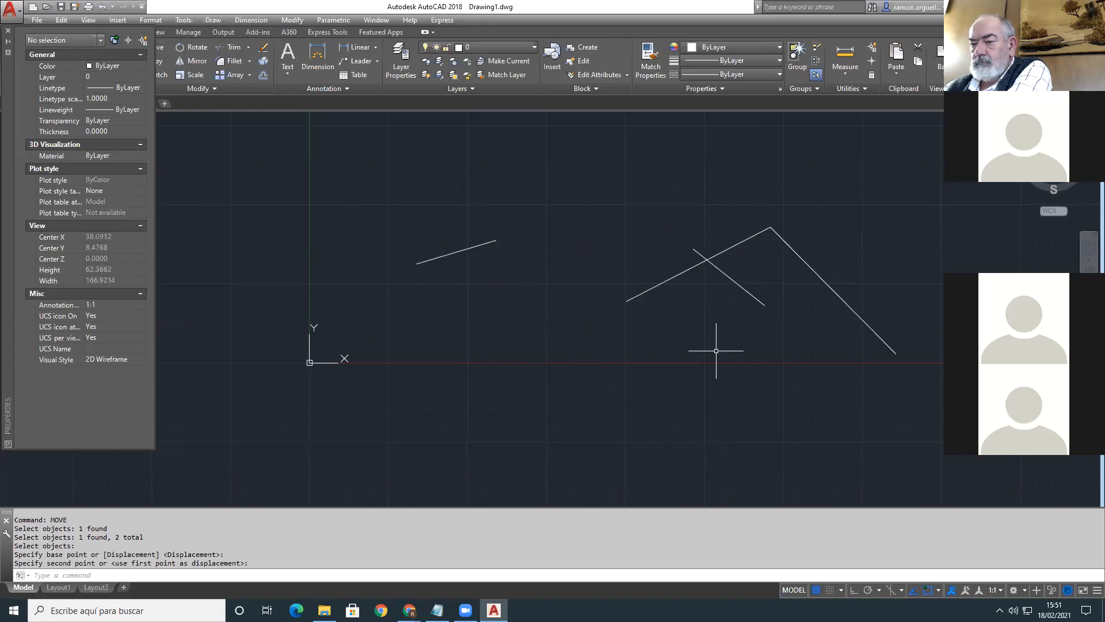
key(ctrl+z)
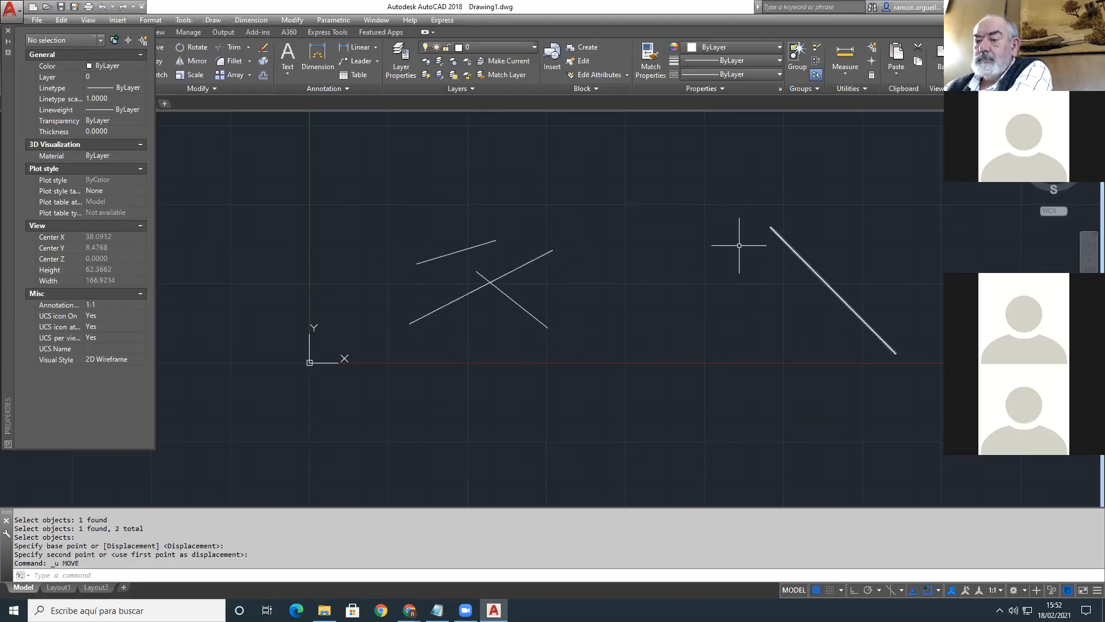
Step: Copy the two crossing lines, using the longer line's upper-right endpoint as base point, to the upper endpoint of the separate line on the right
text(co)
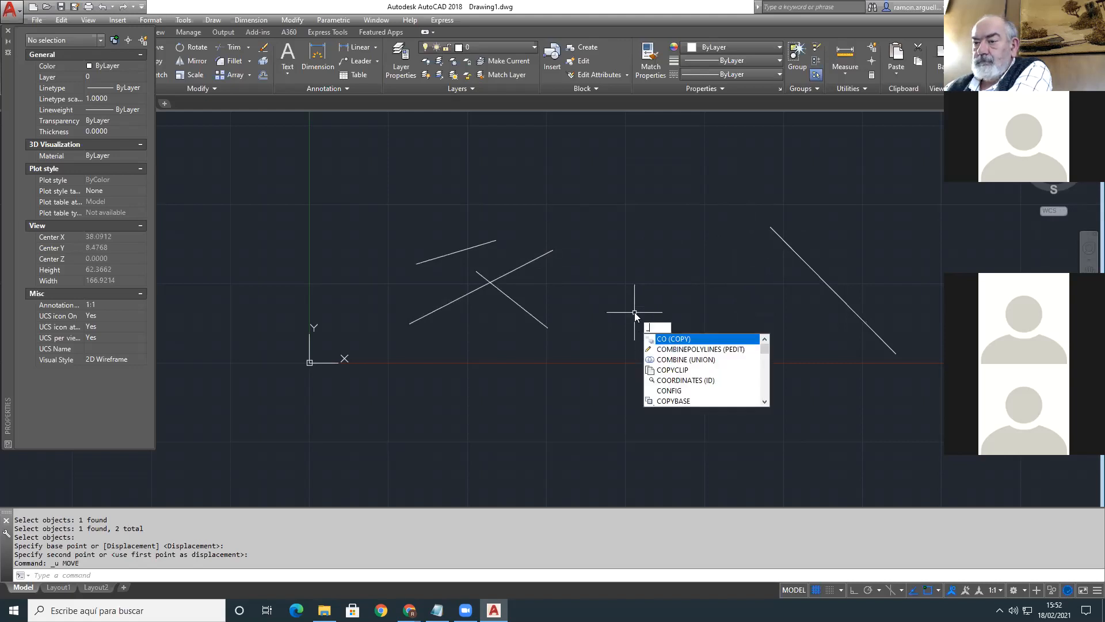
key(Escape)
text(uopy)
key(Return)
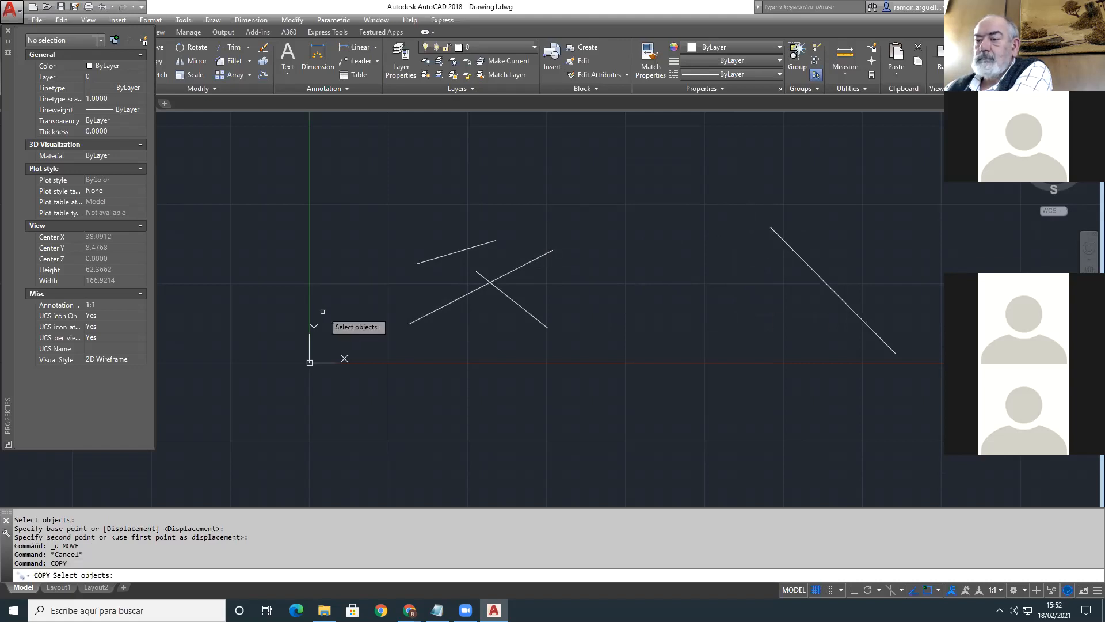
click(523, 308)
click(517, 267)
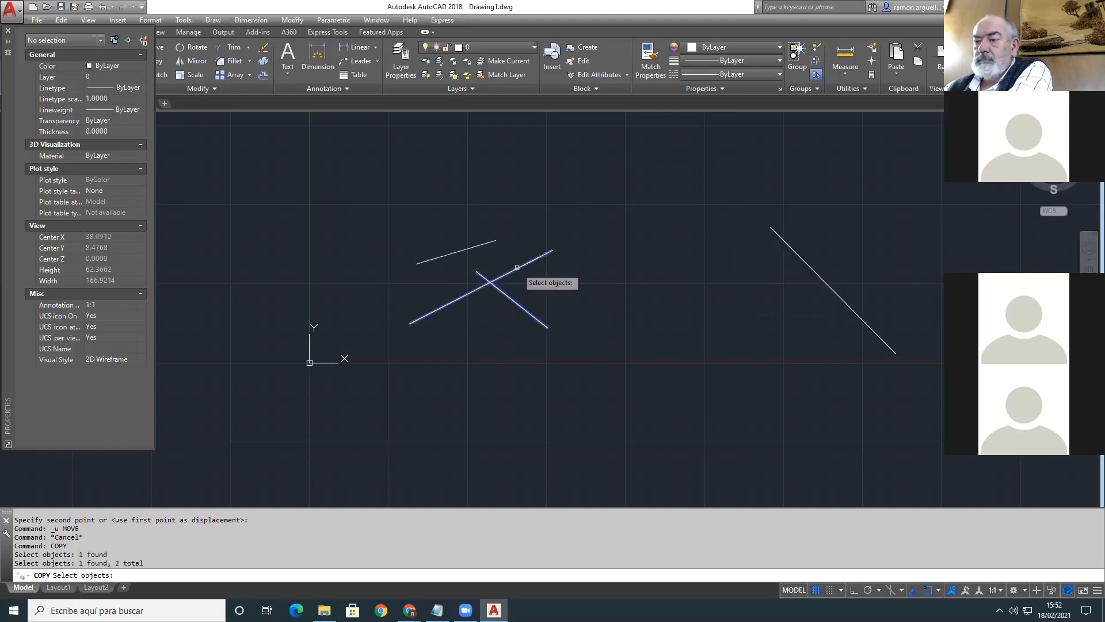
key(Return)
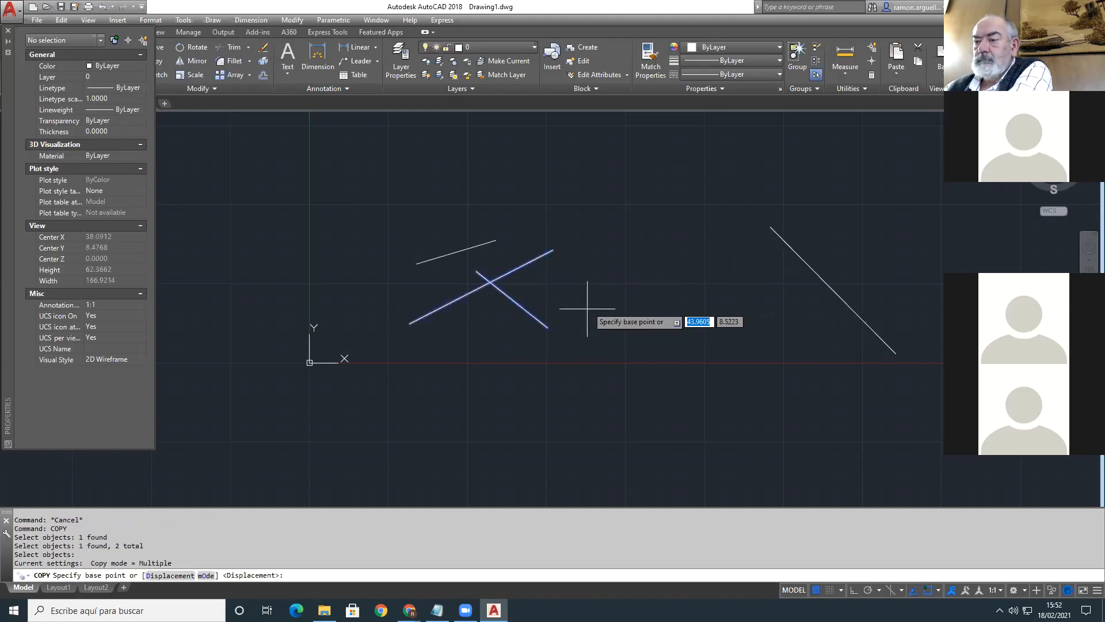
click(553, 250)
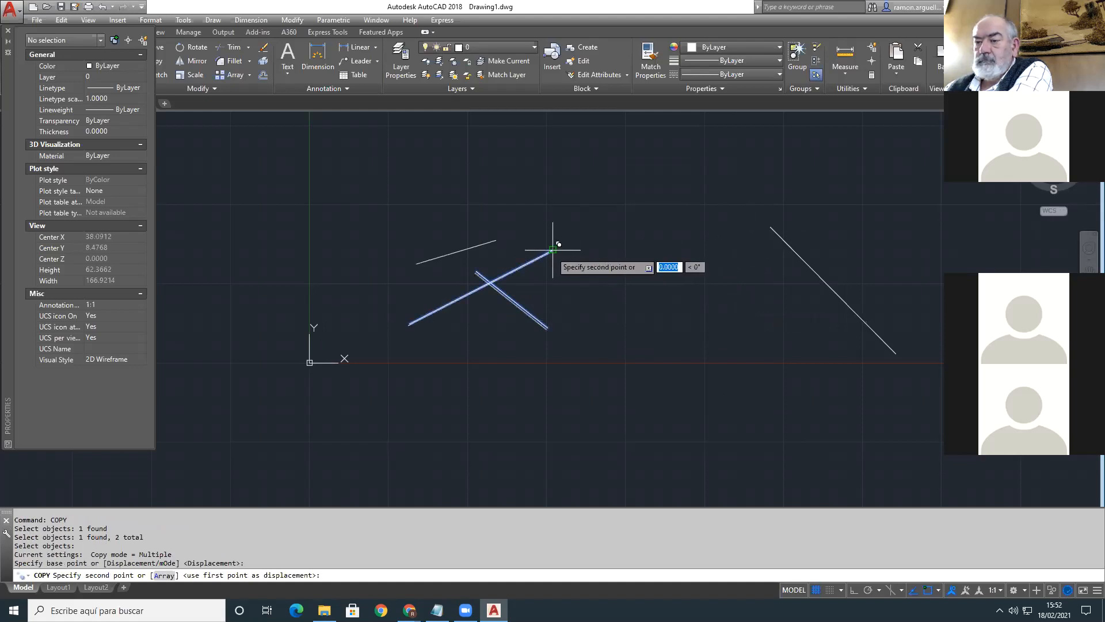
click(771, 227)
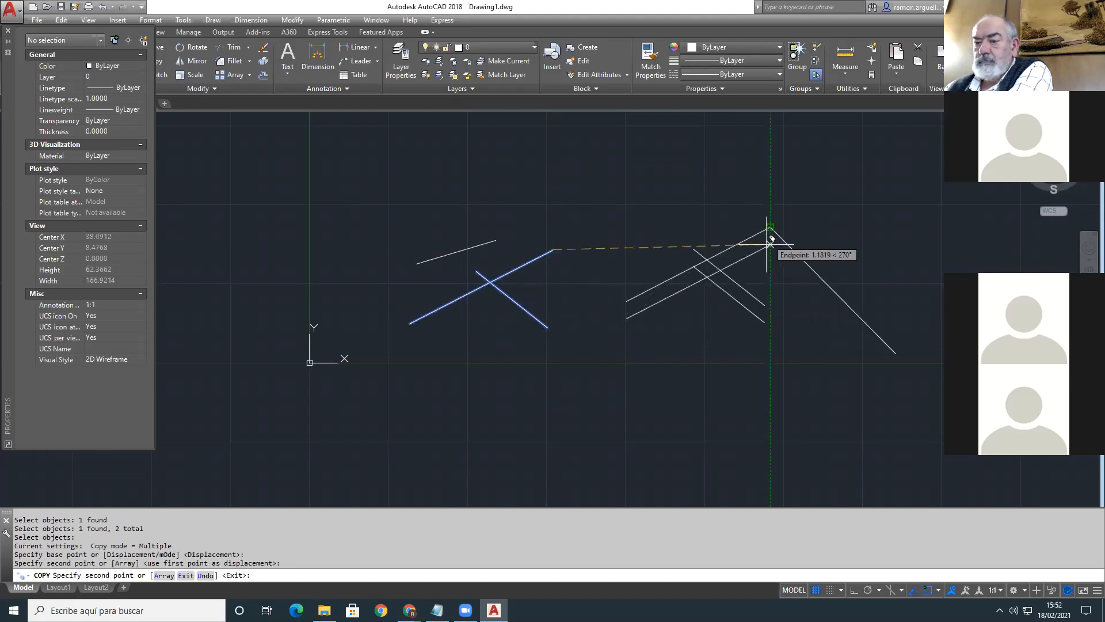
key(Return)
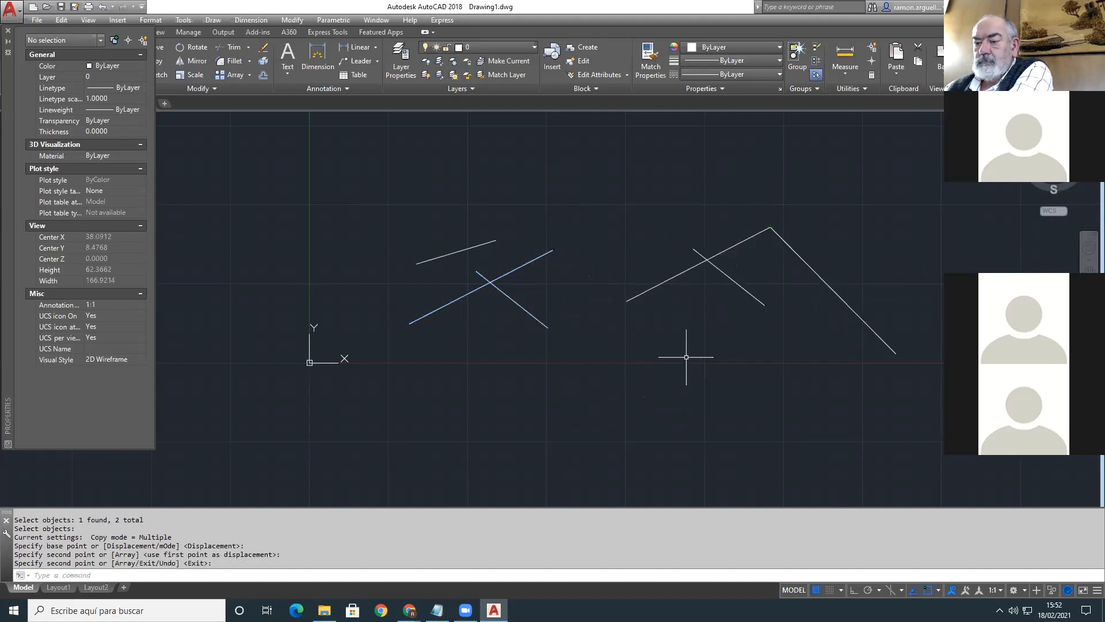
click(506, 269)
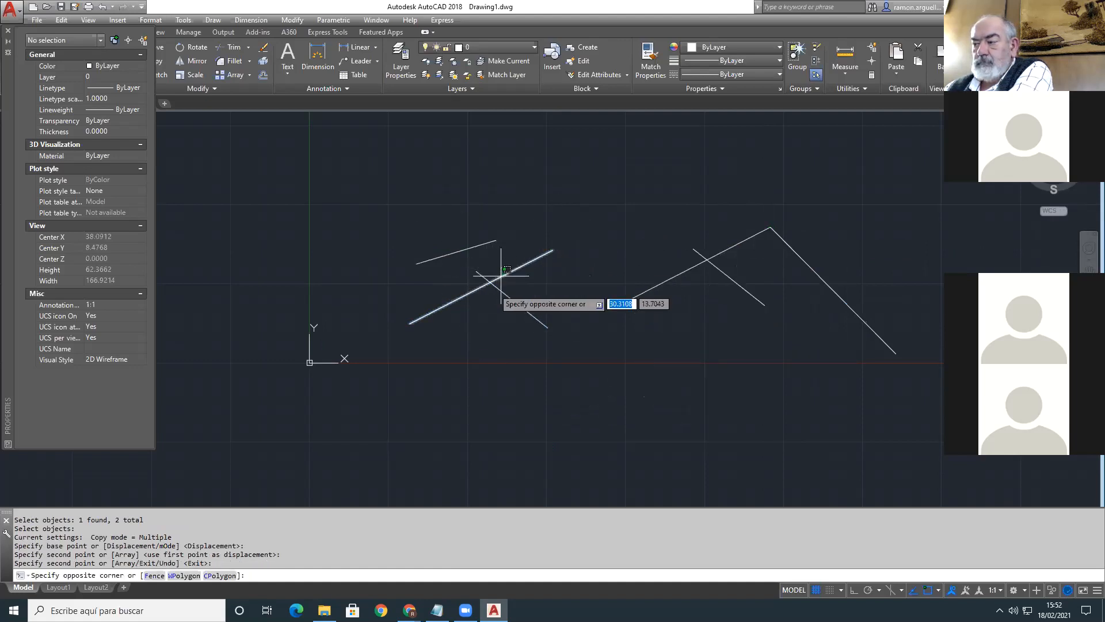
click(457, 338)
key(Escape)
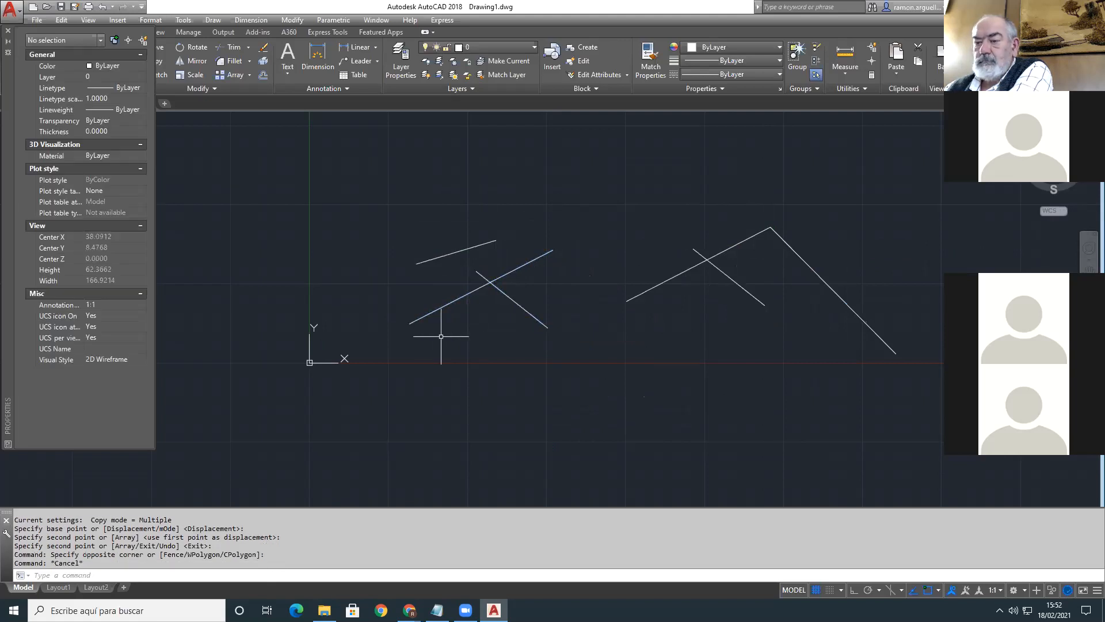
Step: Copy the original crossing lines from a free base point just below them, placing seven copies stacked downward to the left of the Y axis
key(Return)
click(512, 270)
click(488, 304)
key(Return)
click(487, 356)
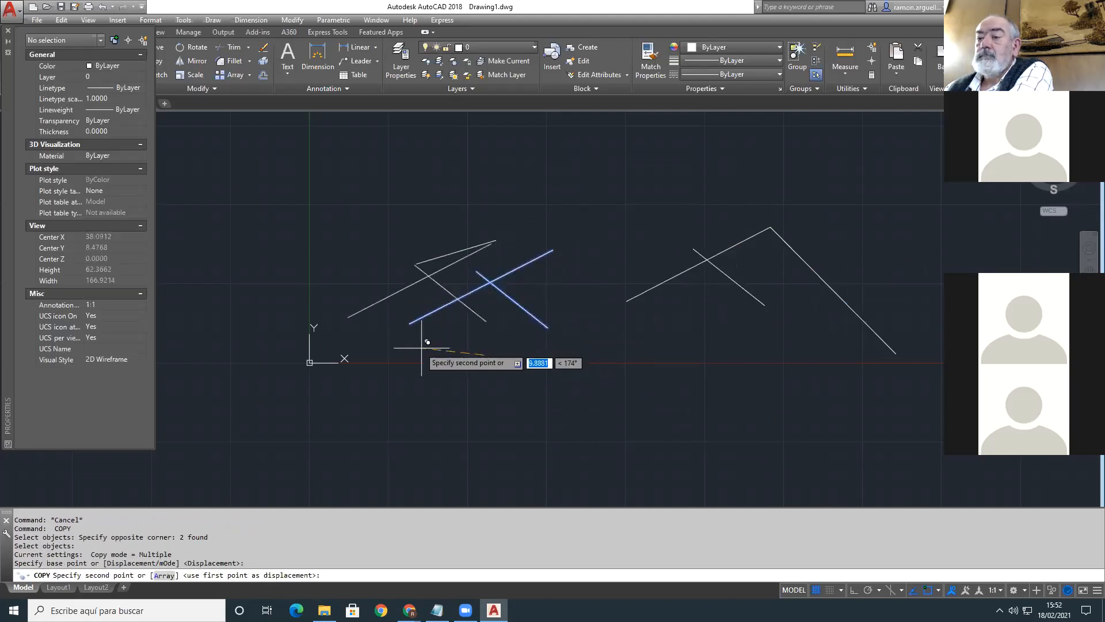
click(247, 237)
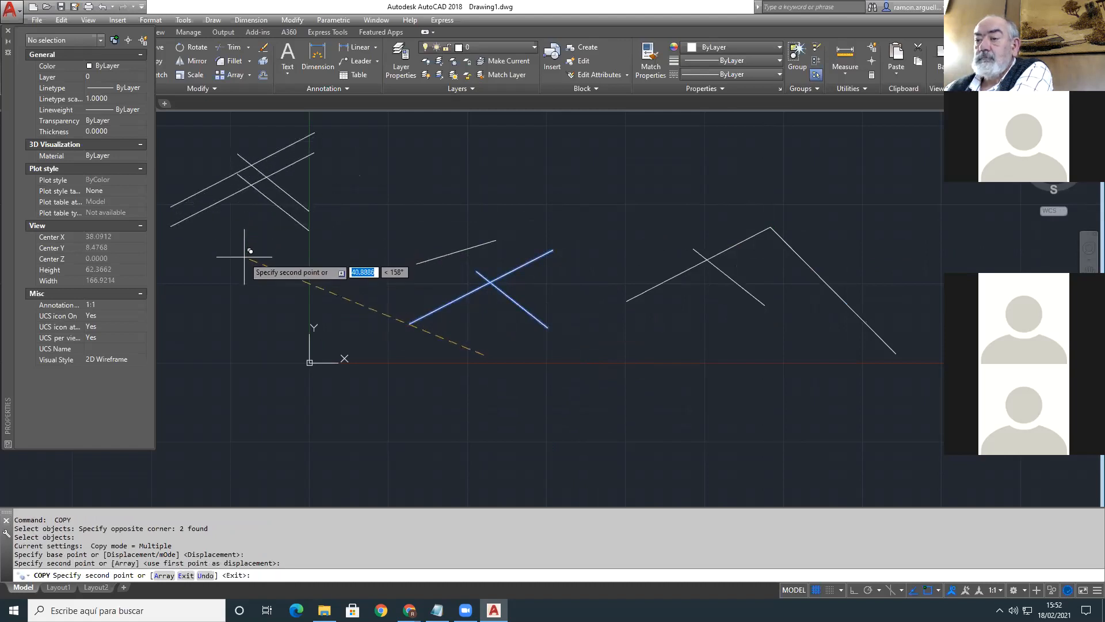
click(249, 253)
click(250, 268)
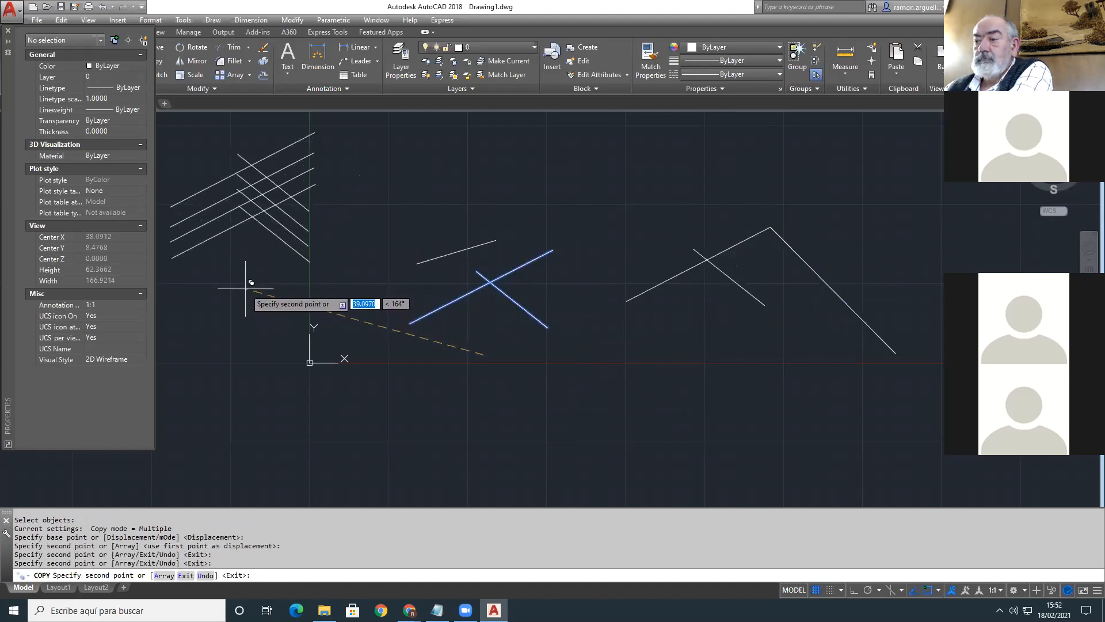
click(251, 283)
click(249, 299)
click(247, 315)
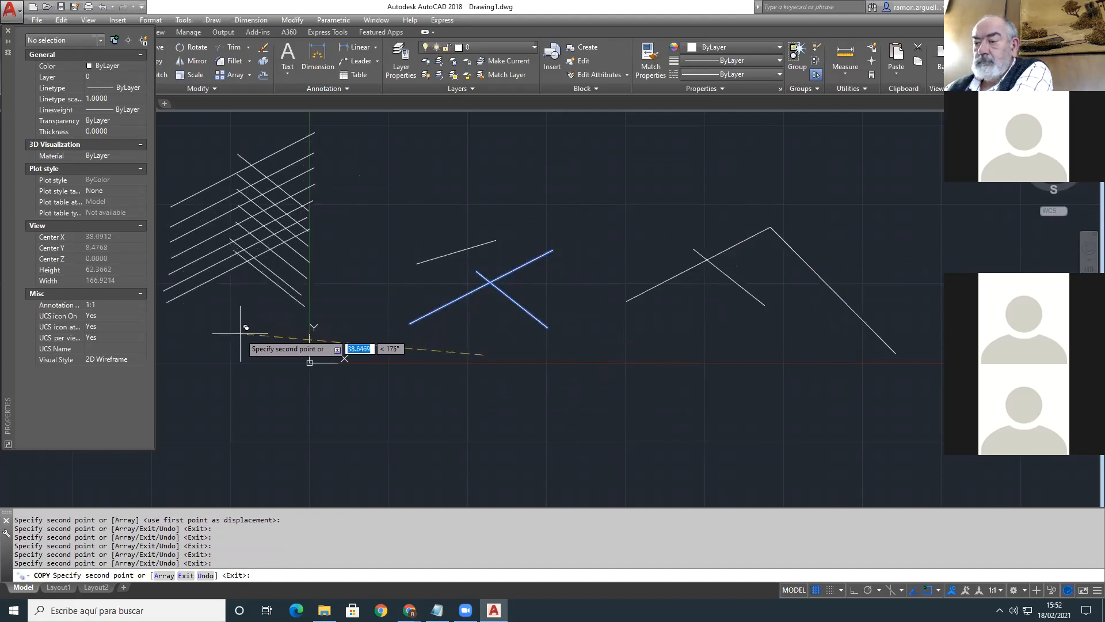
click(236, 338)
key(Return)
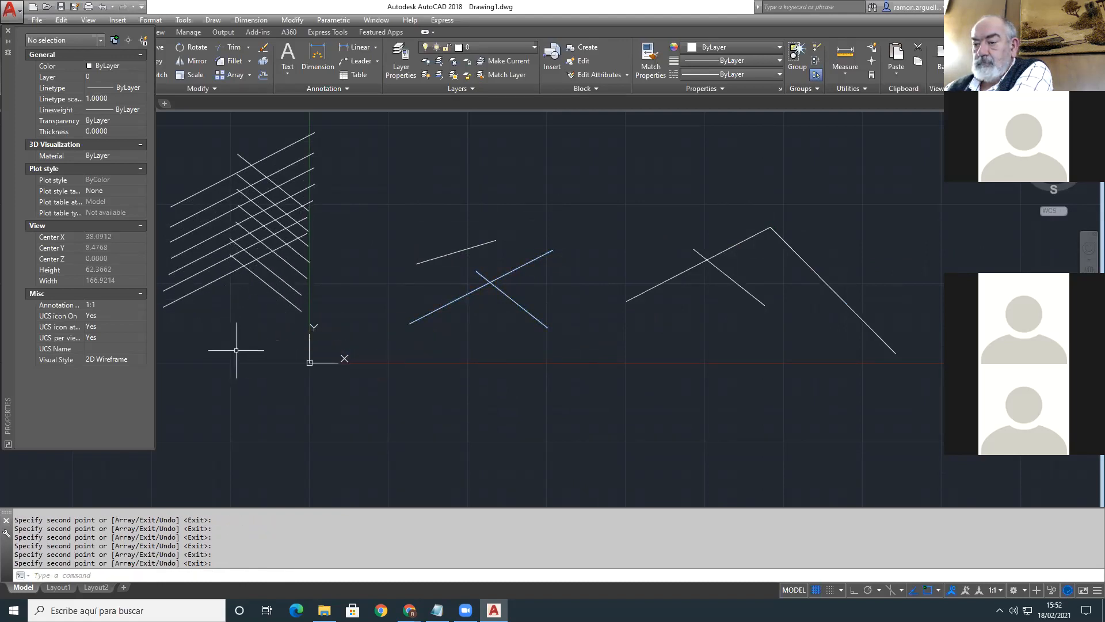
Step: Erase the whole stack of copied crossing lines beside the Y axis
click(361, 127)
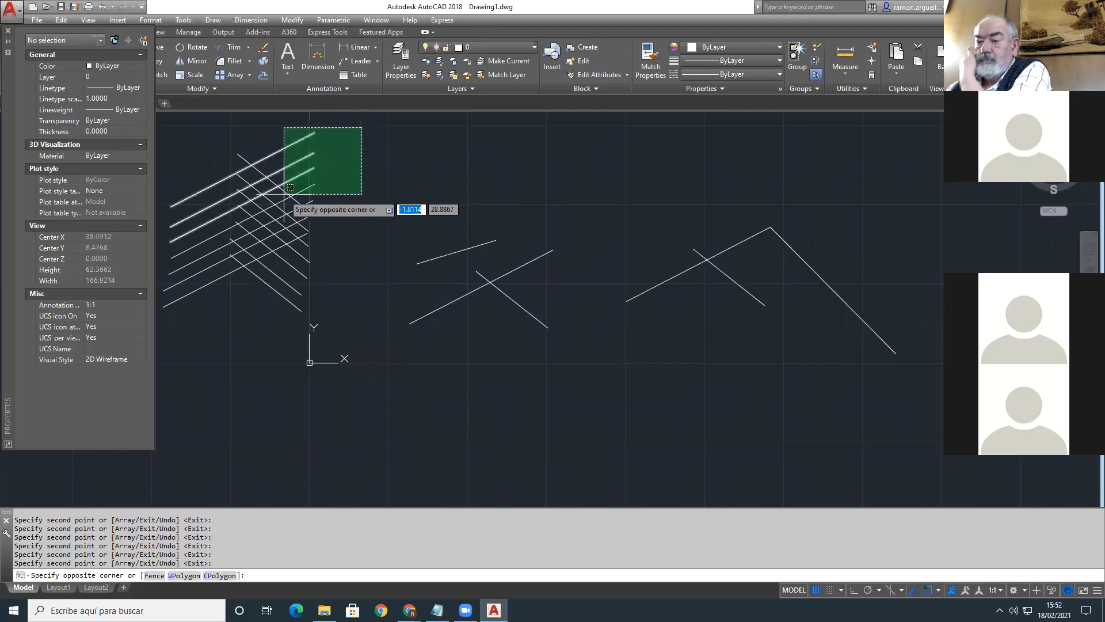
click(219, 287)
key(Delete)
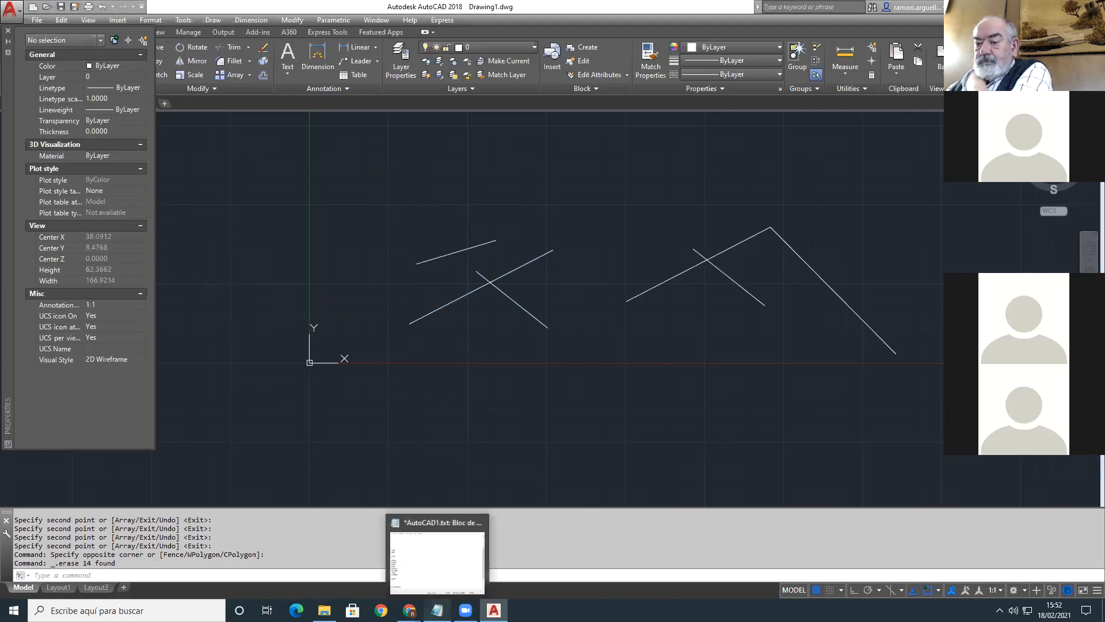
Step: Switch to the AutoCAD1.txt command list in Notepad, insert a blank line between _COPY and _OFFSET, and remove it again
click(437, 610)
click(309, 272)
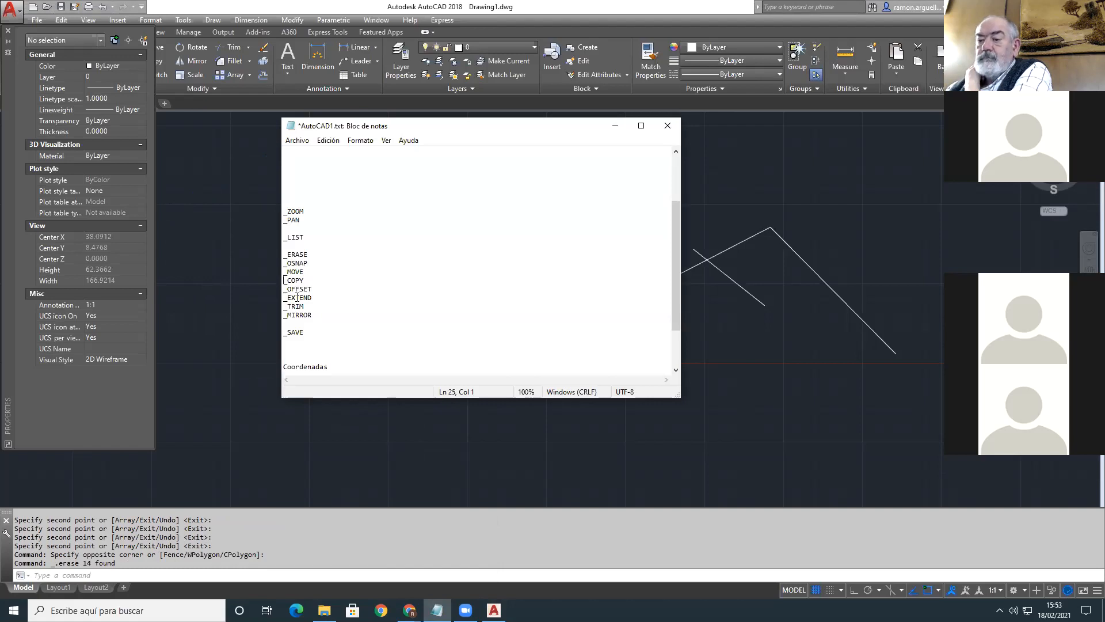
key(Return)
key(Down)
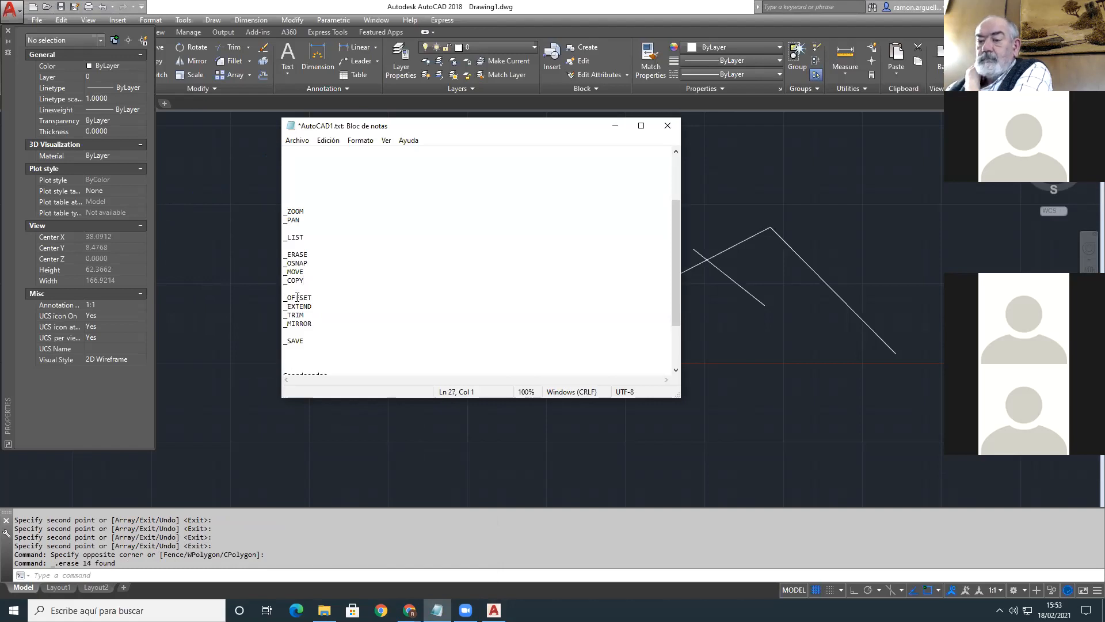
key(BackSpace)
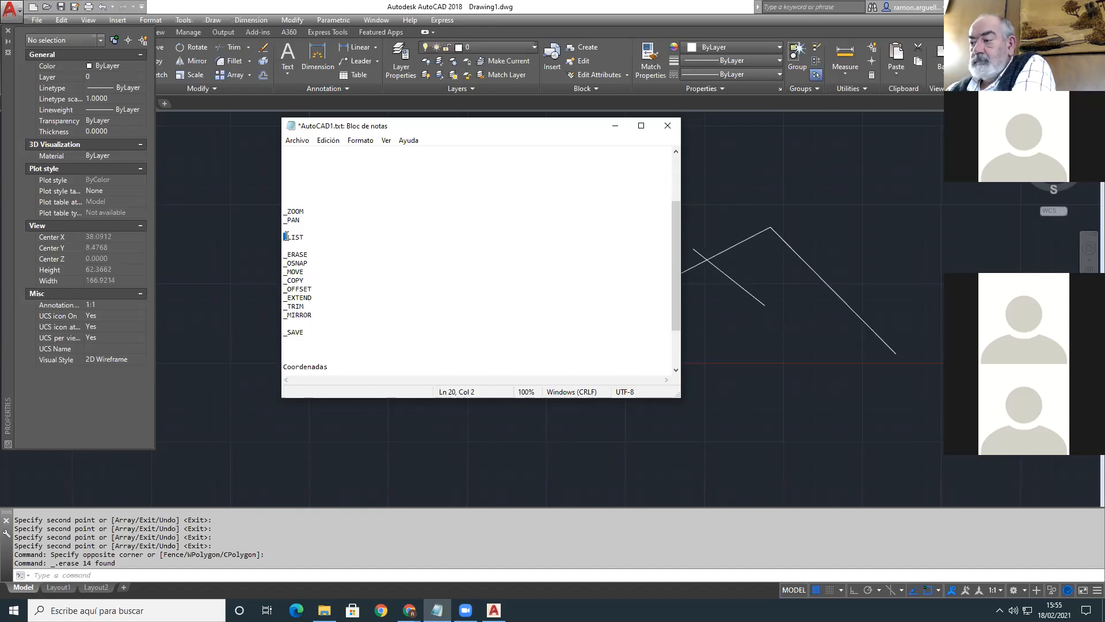
Step: Return to the AutoCAD drawing and erase all the remaining lines
click(256, 248)
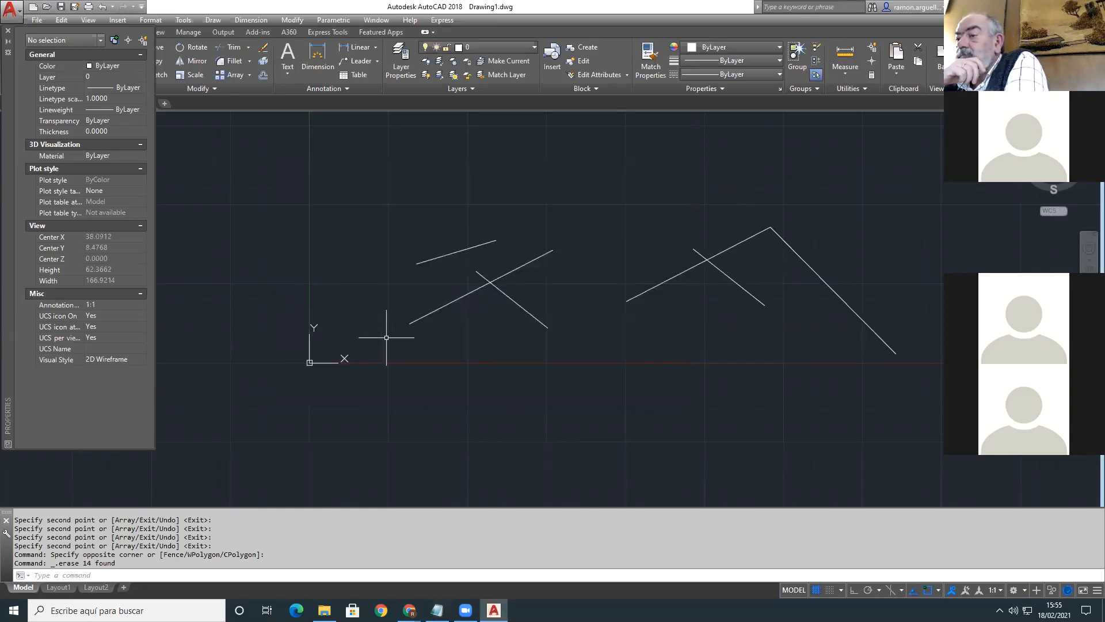
click(900, 209)
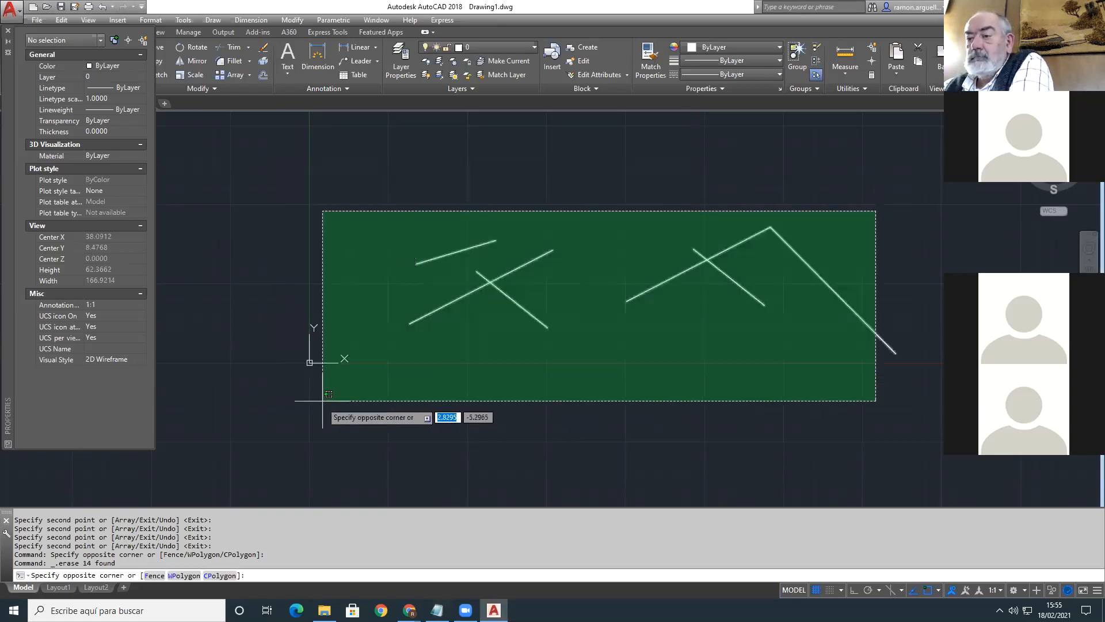
click(320, 403)
key(Delete)
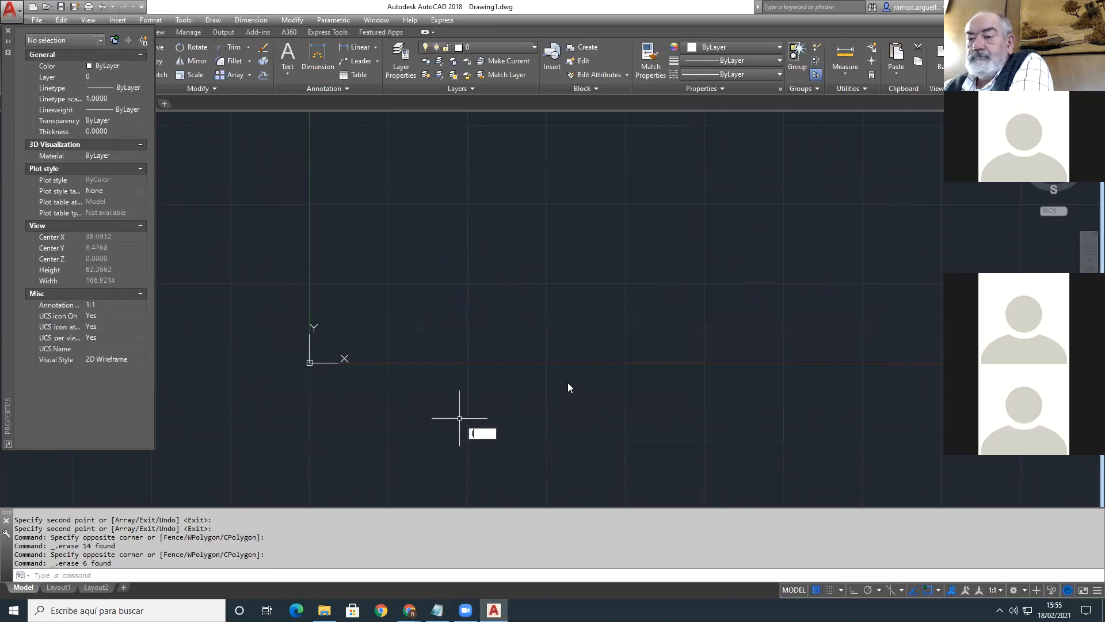
Step: Draw one long line sloping gently down to the right, above the X axis
text(l)
key(Return)
click(478, 207)
click(829, 286)
key(Return)
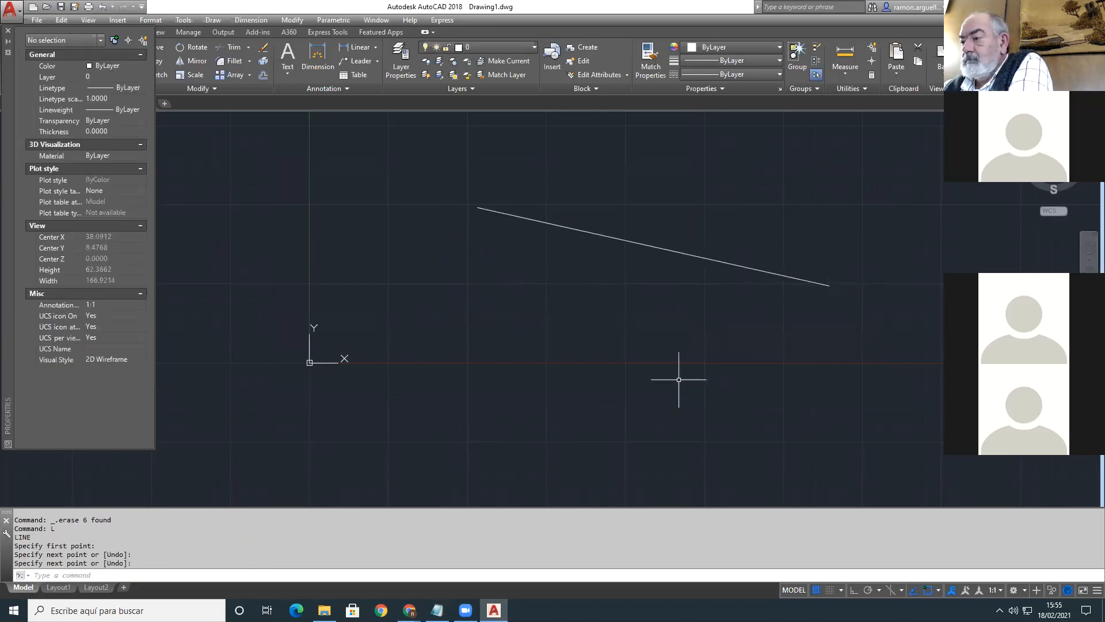
Step: Draw a small circle just above the X axis, below the line's left end
text(c)
key(Return)
click(499, 329)
click(507, 350)
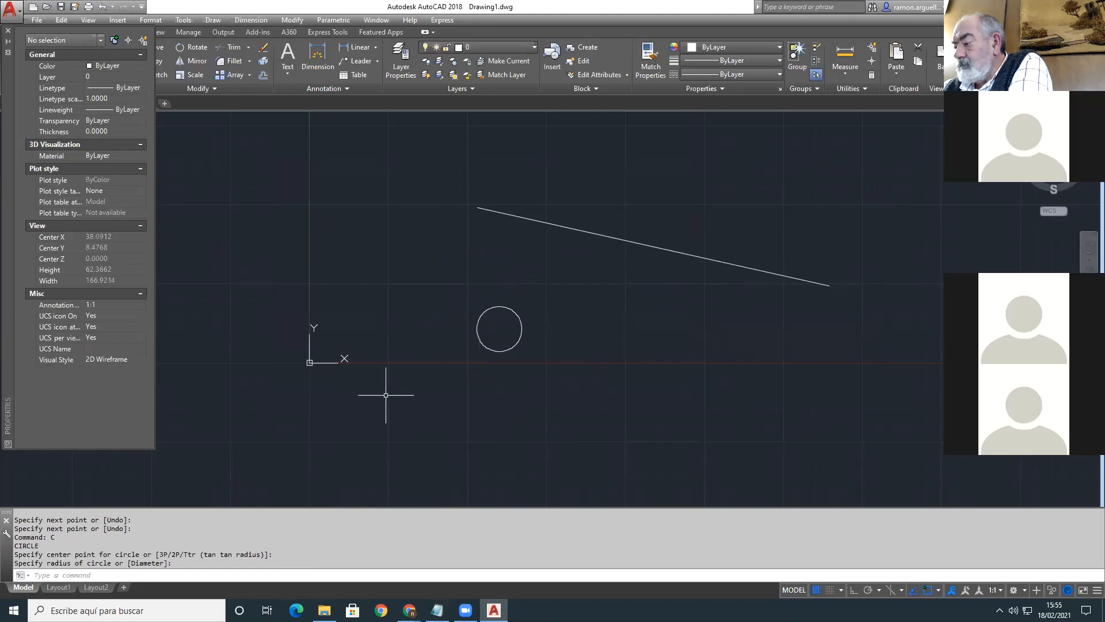
Step: Draw a three-point arc crossing the Y axis just above the origin, bulging toward the lower left
text(_arc)
key(Return)
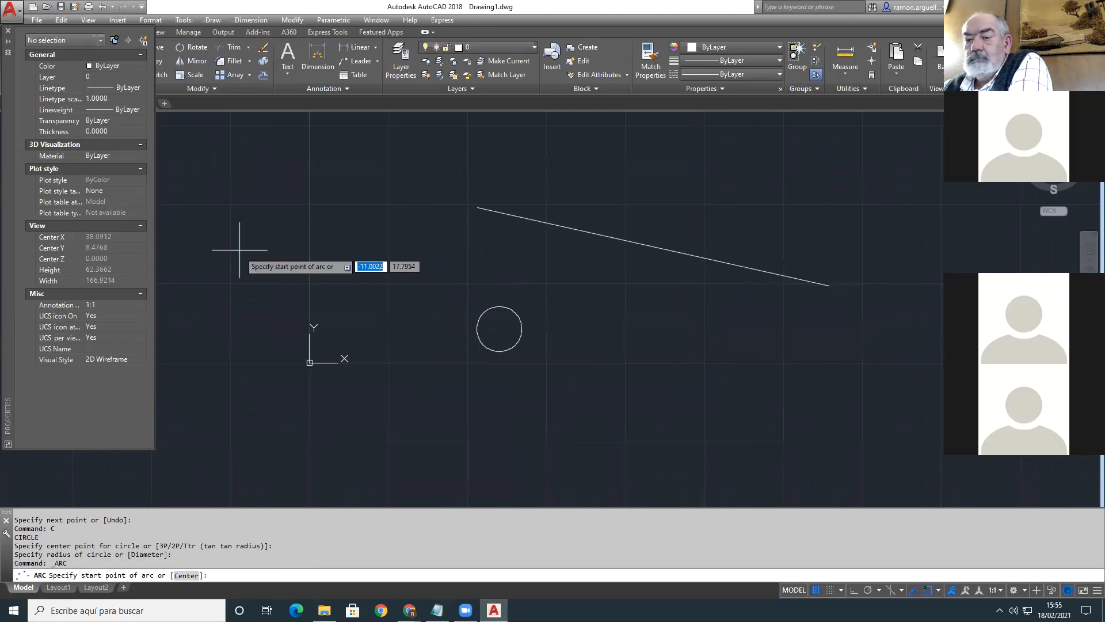
click(331, 305)
click(305, 311)
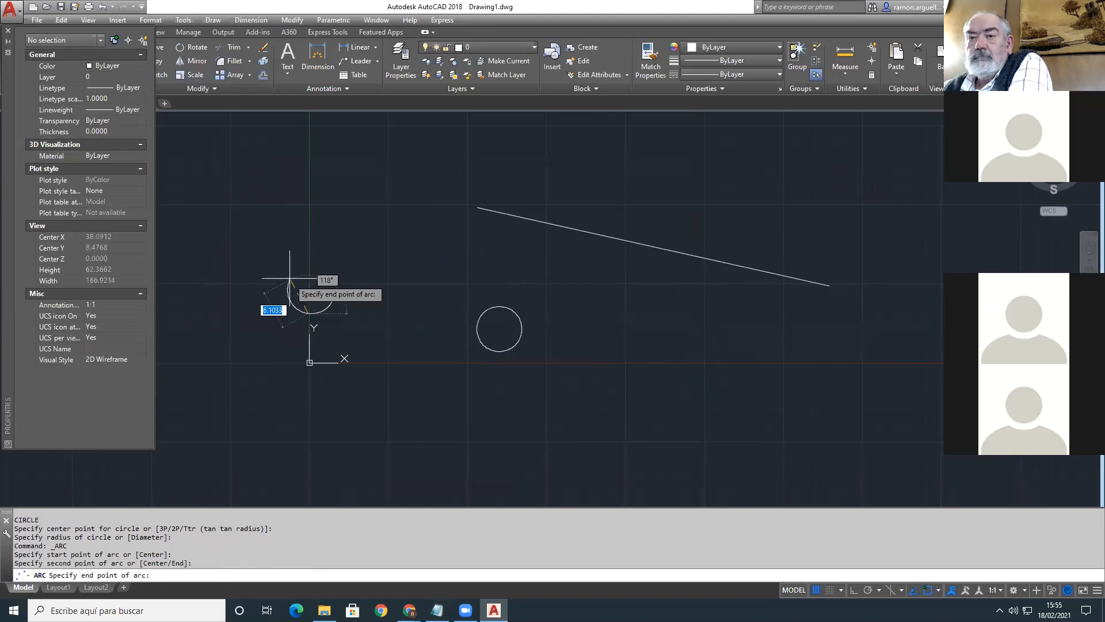
click(289, 251)
Step: Start a polyline to the right of the line and draw three straight zigzag segments rising from just below the X axis
scroll(270, 397, down, 2)
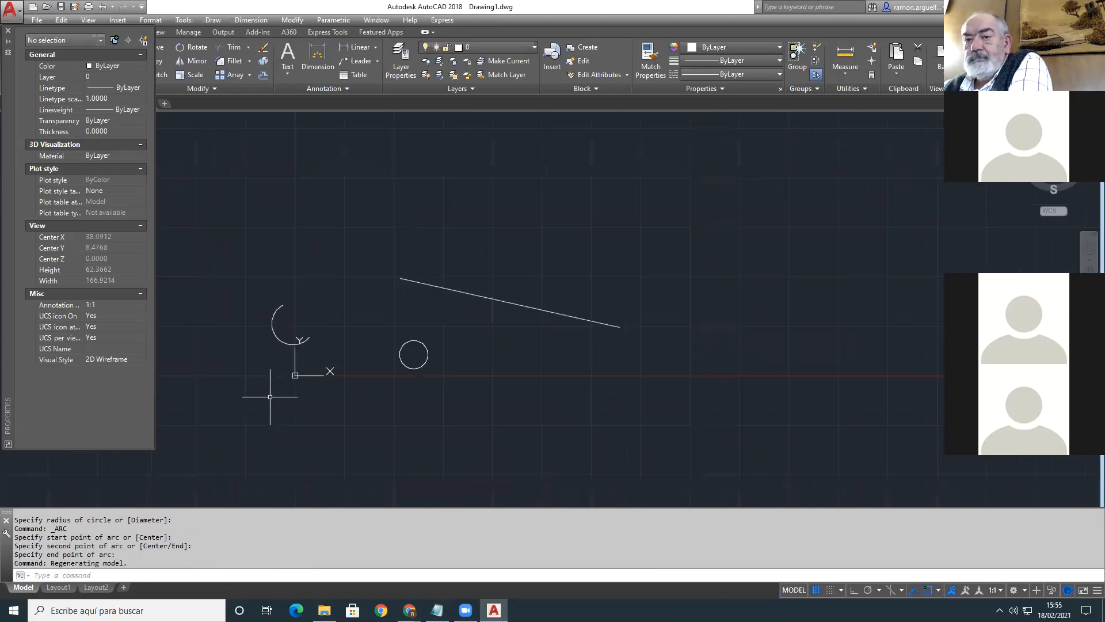
middle_drag(270, 397, 222, 393)
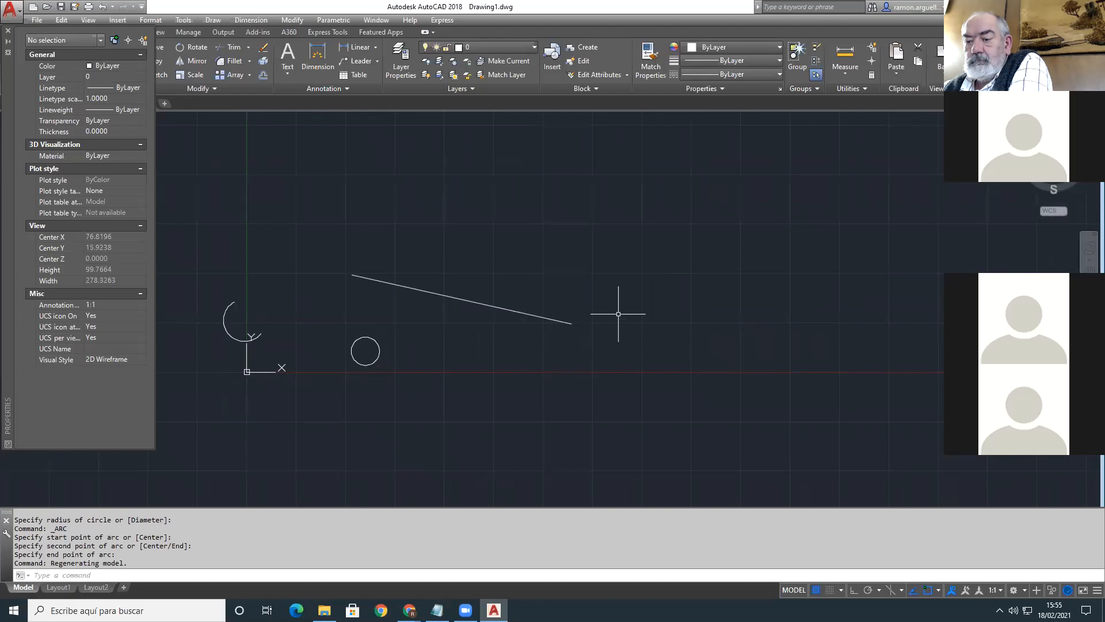
key(Return)
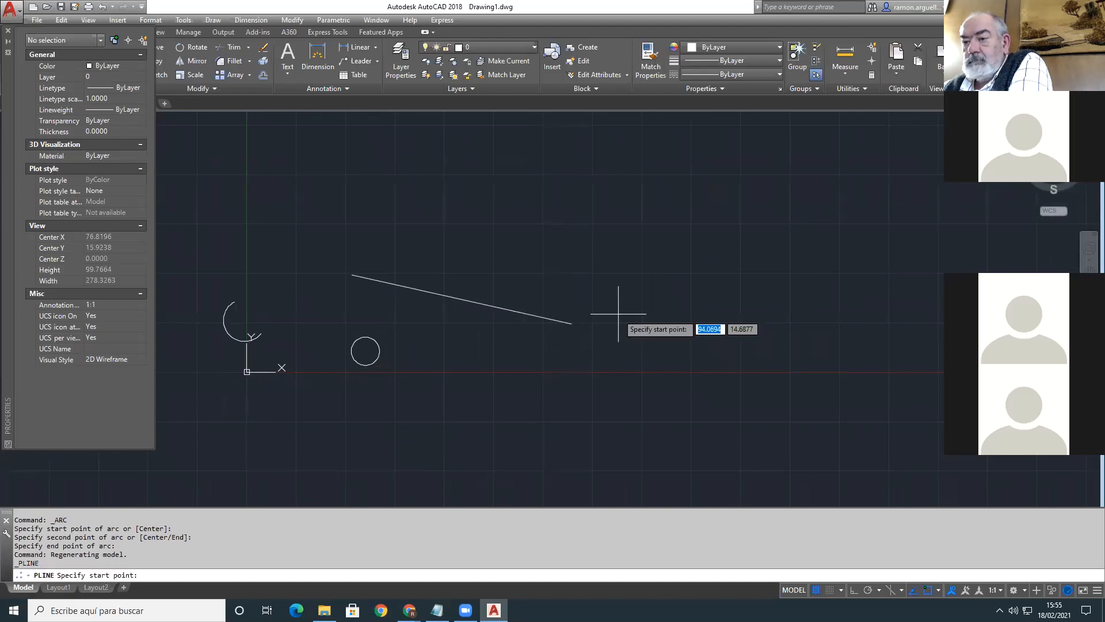
click(816, 356)
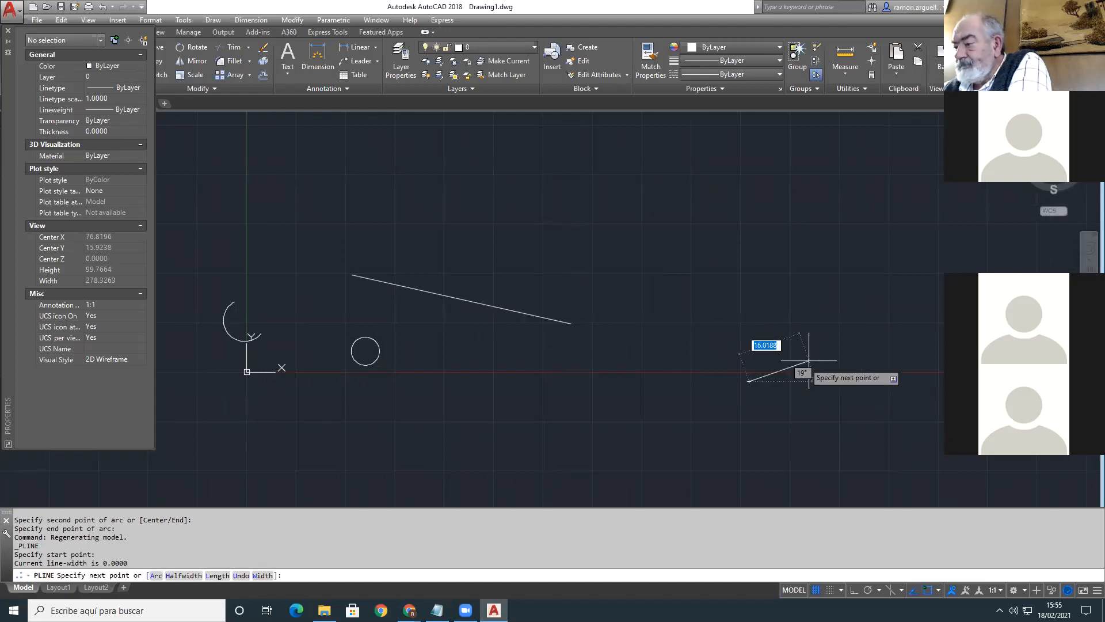
click(805, 315)
click(847, 285)
Step: Switch the polyline to its Arc option and add three consecutive arc segments continuing upward
text(a)
key(Return)
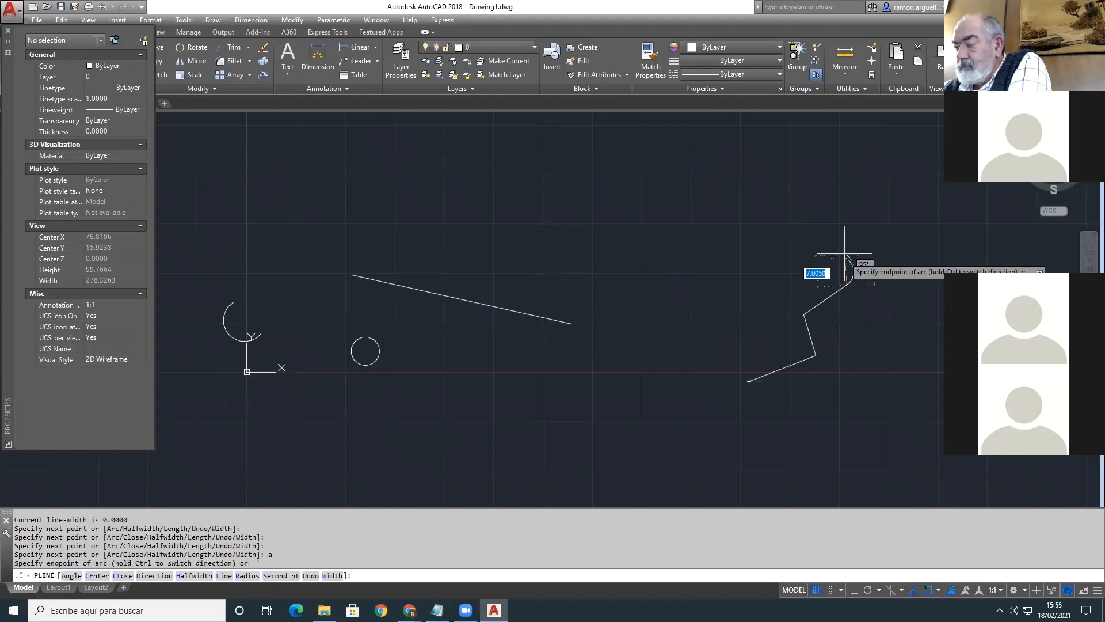
click(851, 241)
click(861, 217)
text(nl)
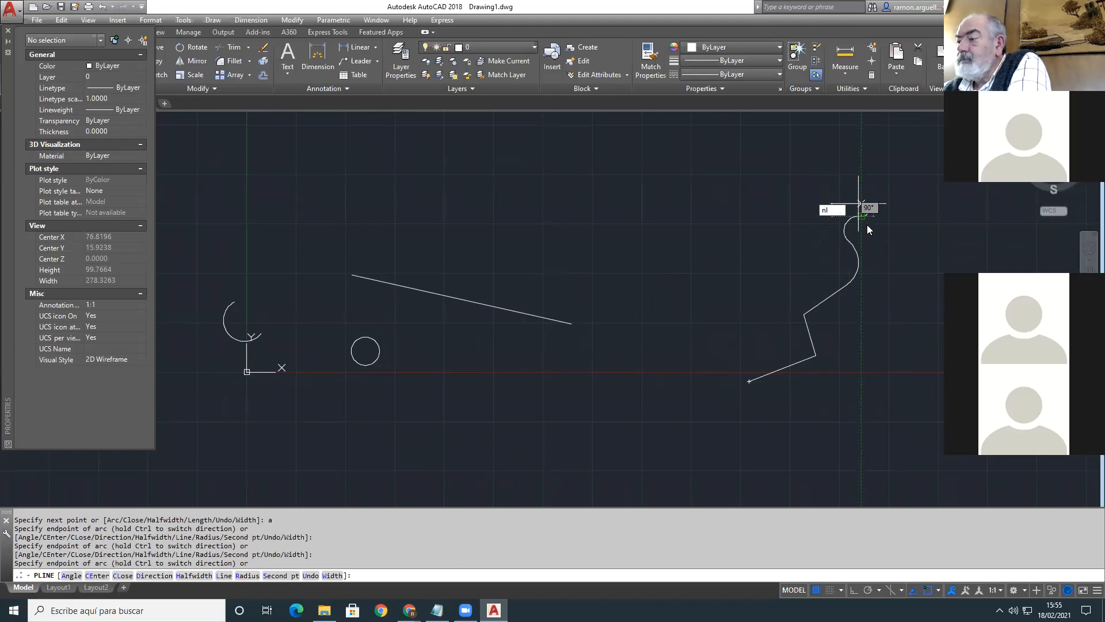
key(Return)
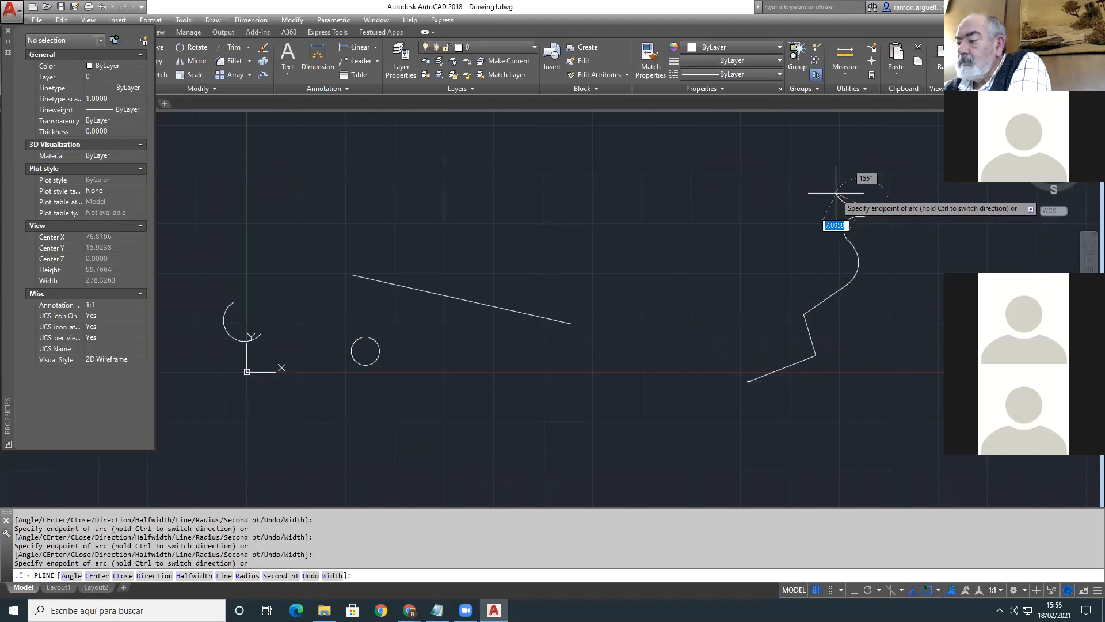
Step: Extend the polyline with two straight segments across its top and down its left side, followed by an arc segment curving downward
text(l)
key(Return)
click(750, 175)
text(a)
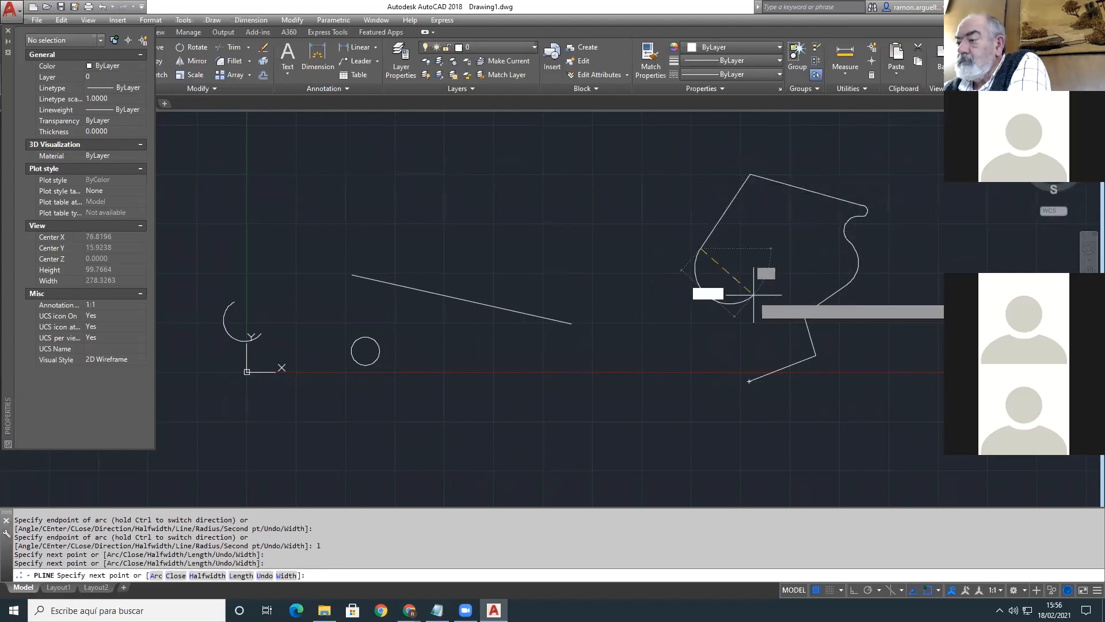
key(Return)
click(722, 291)
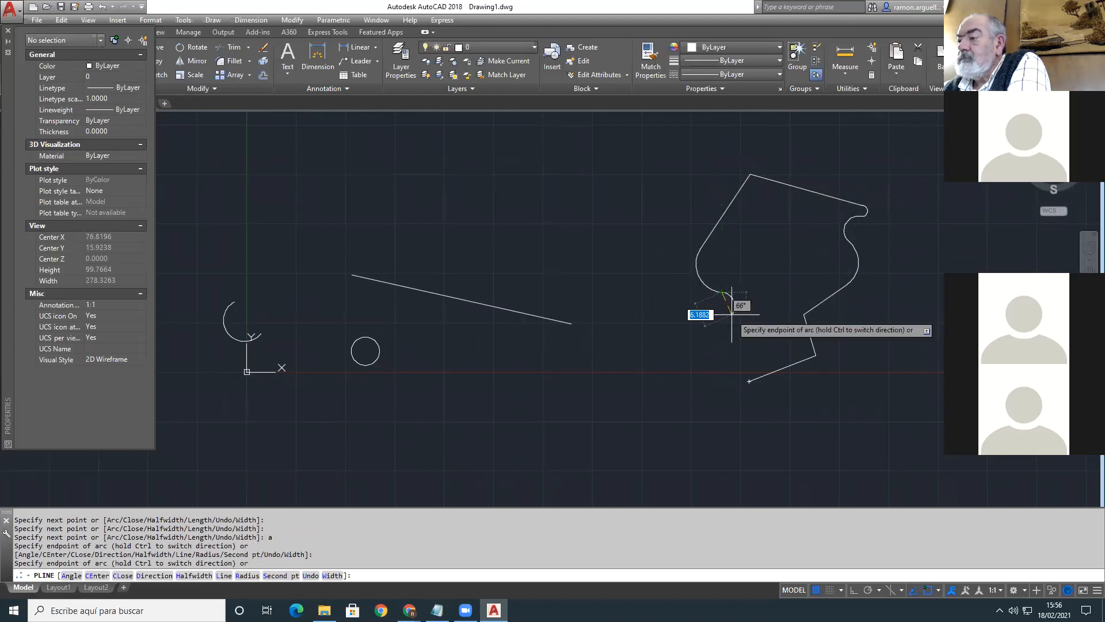
Step: Add a straight segment from the arc's end toward the lower right and close the polyline to its start point
text(l)
key(Return)
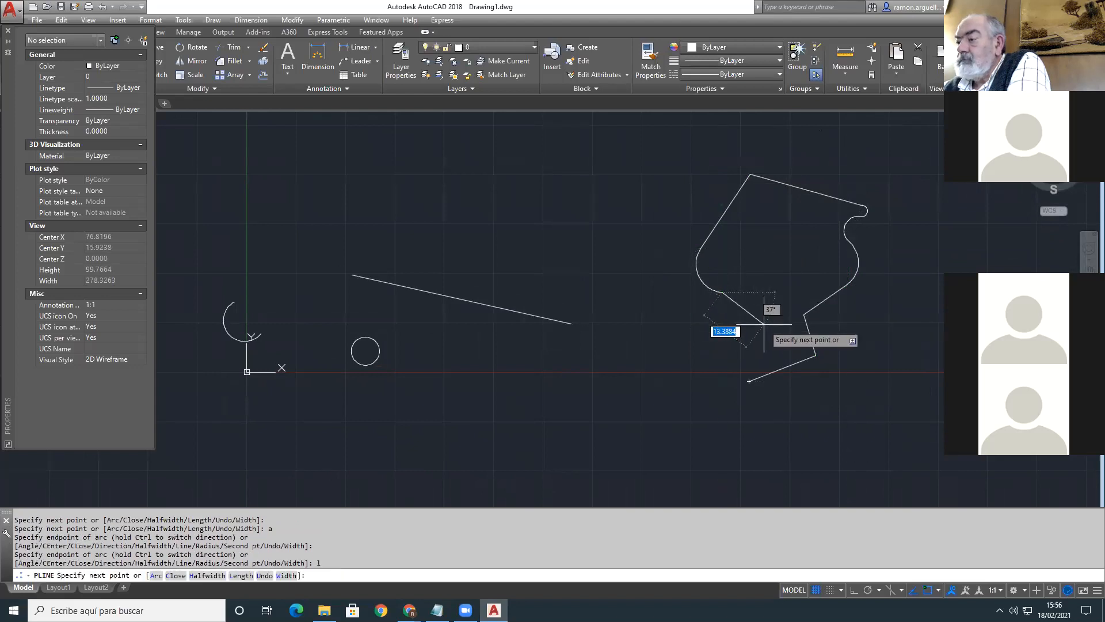
text(c)
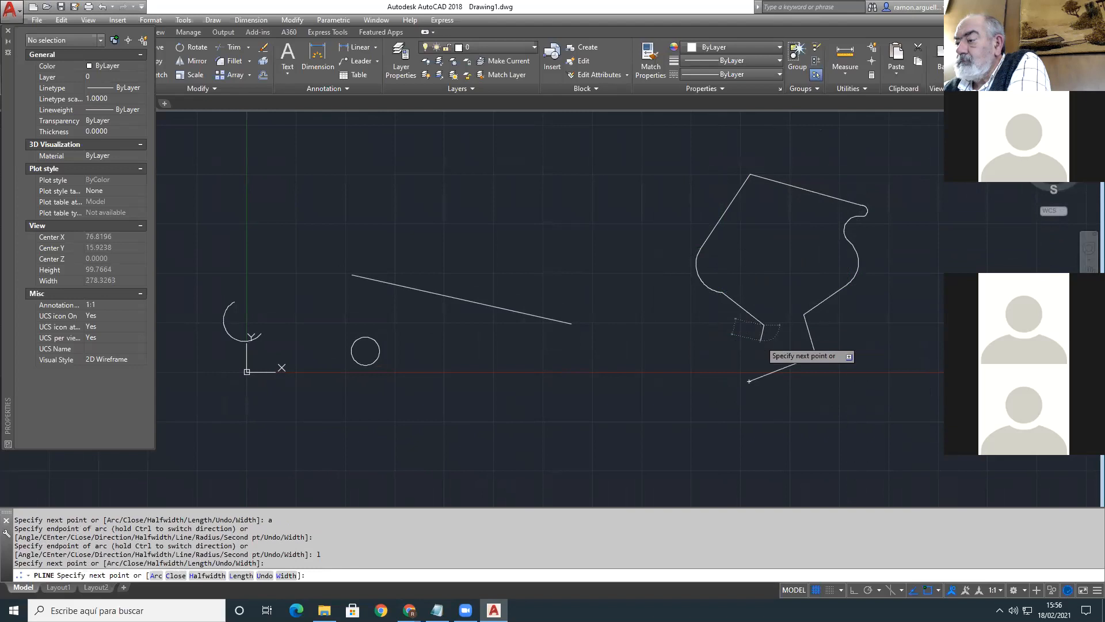
key(Return)
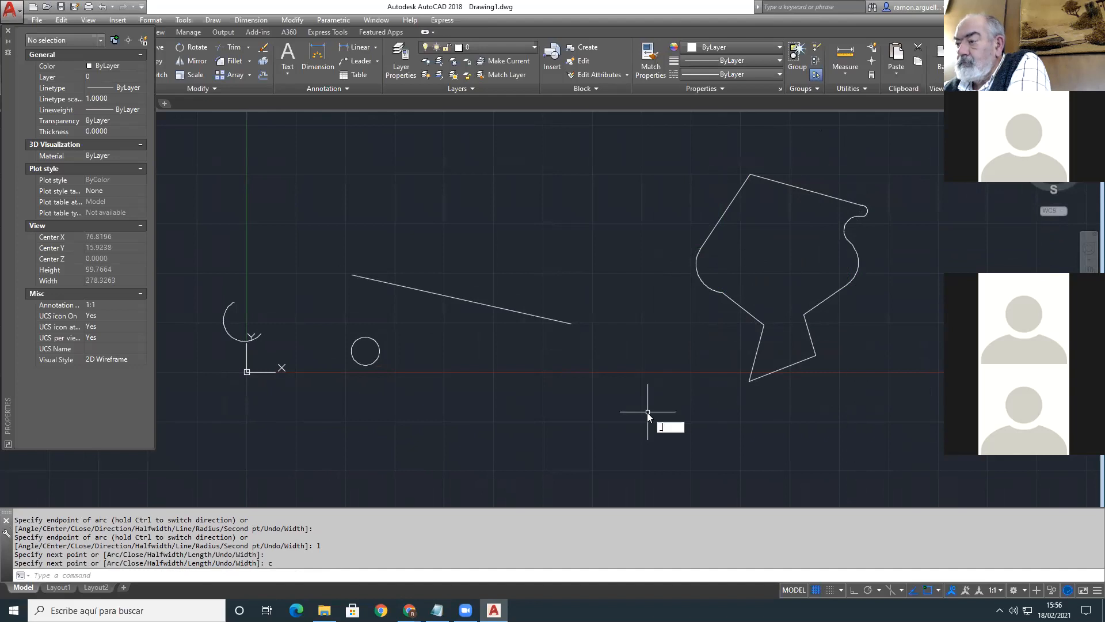
Step: Draw a rectangle below the X axis, beneath the right end of the sloping line
text(rec)
key(Return)
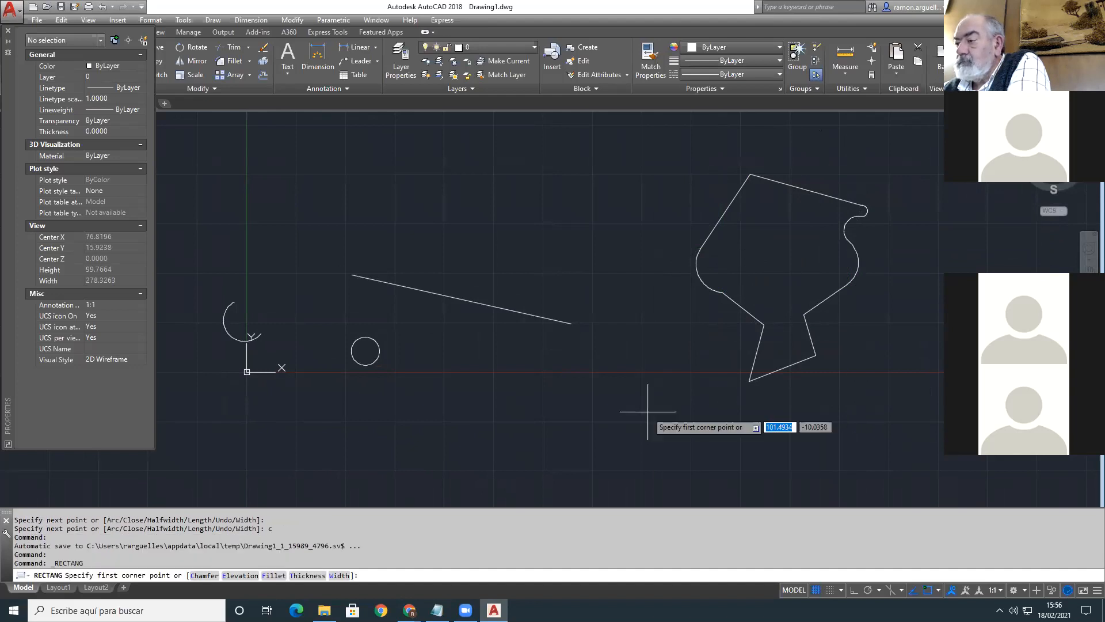
click(499, 465)
click(605, 411)
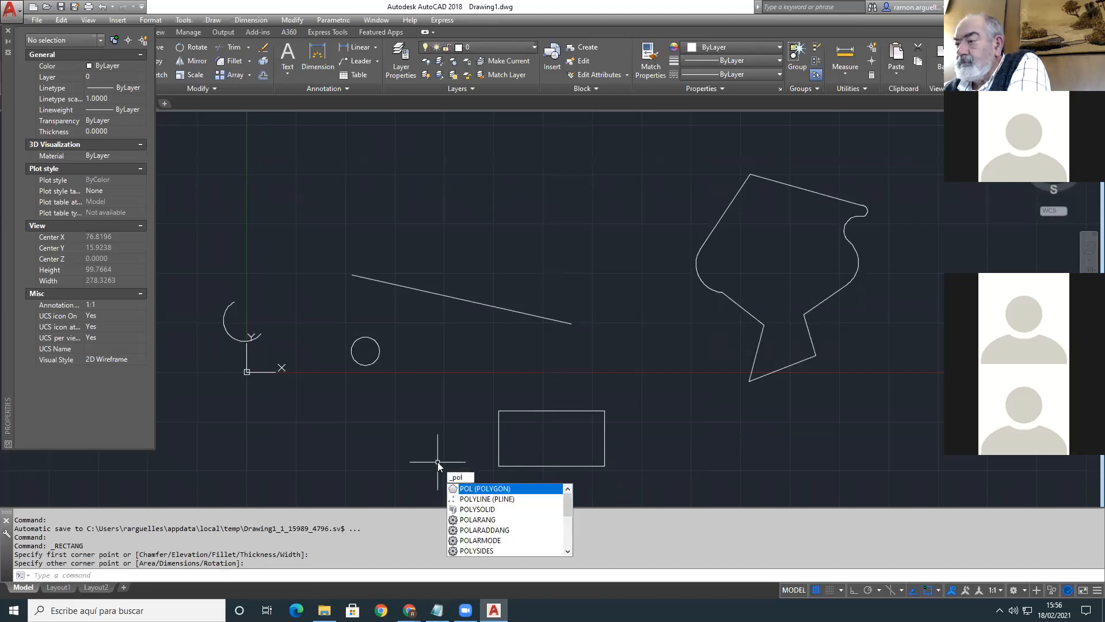
Step: Draw a 6-sided polygon inscribed in a circle above the right end of the sloping line, picking its radius freehand
key(Return)
text(6)
key(Return)
click(533, 193)
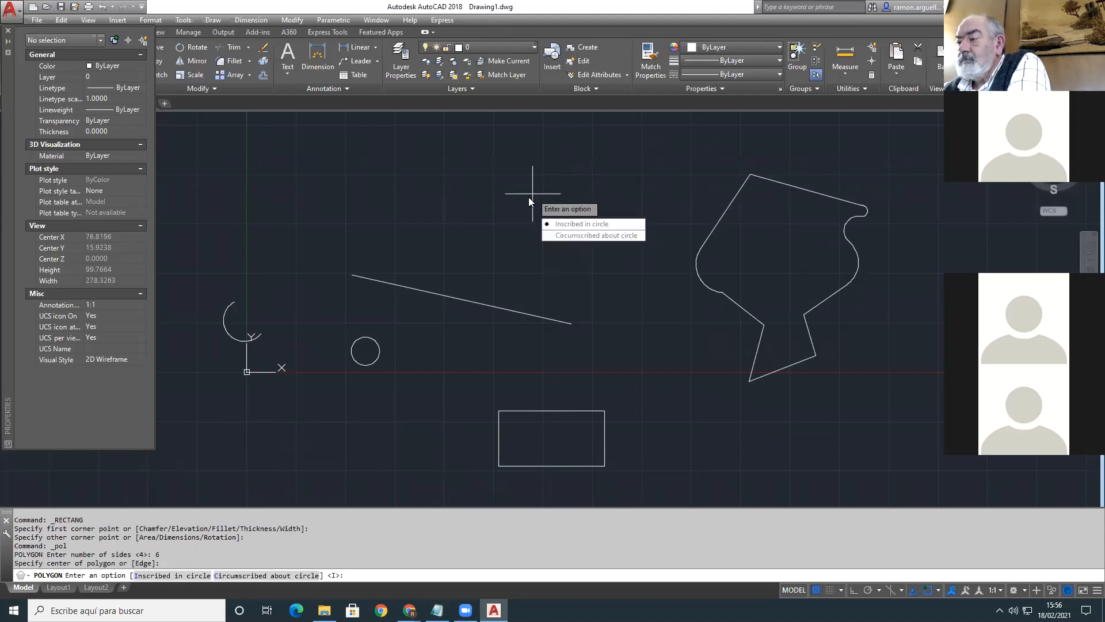
key(Return)
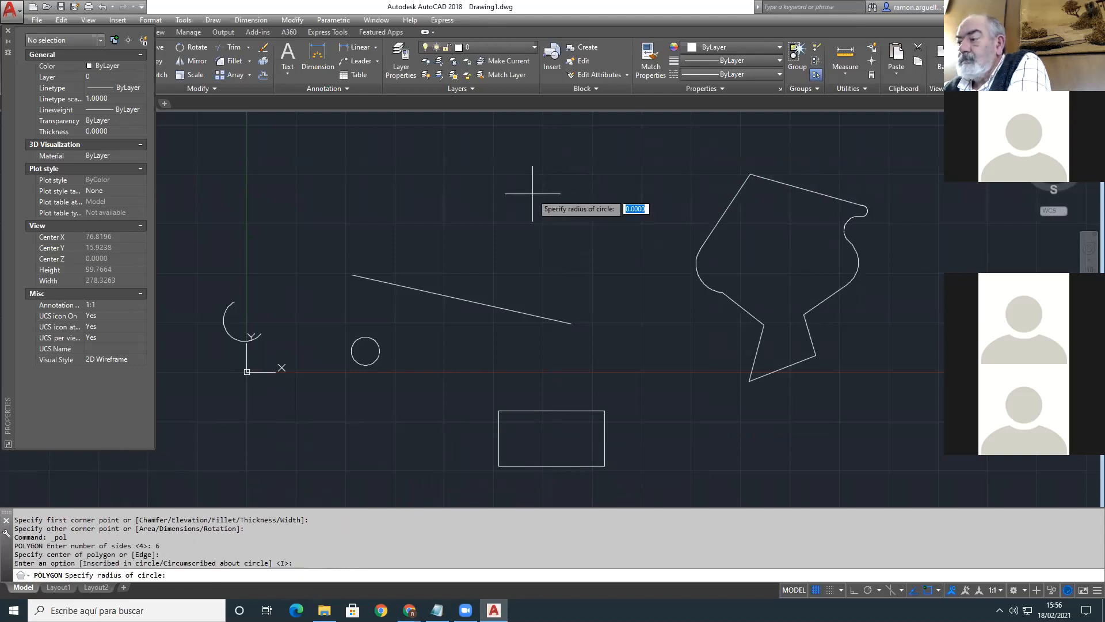
click(506, 220)
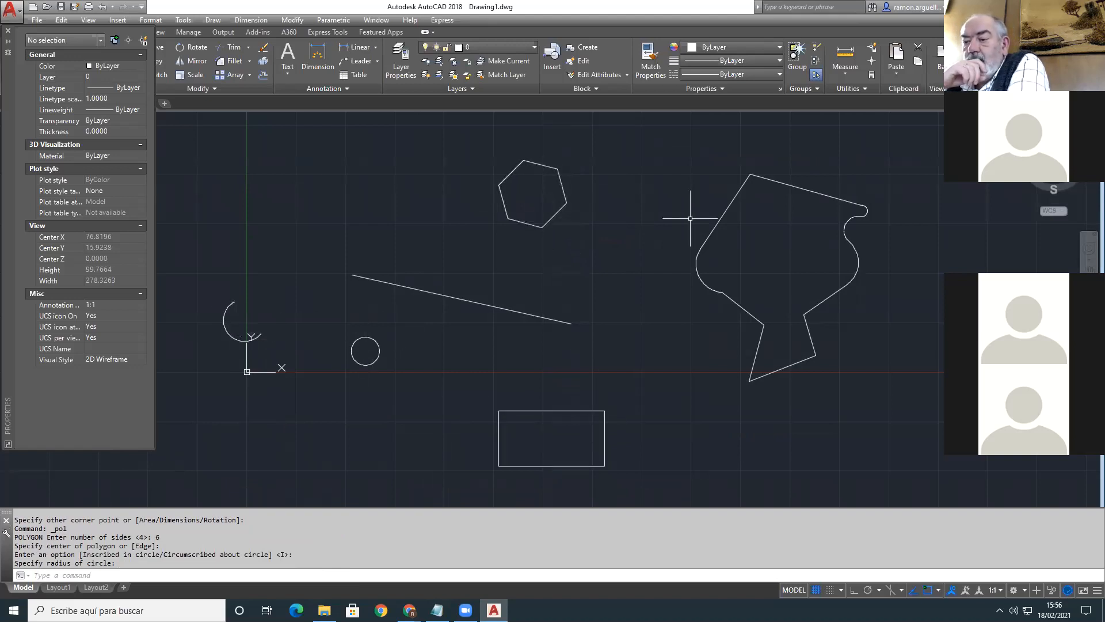
click(719, 219)
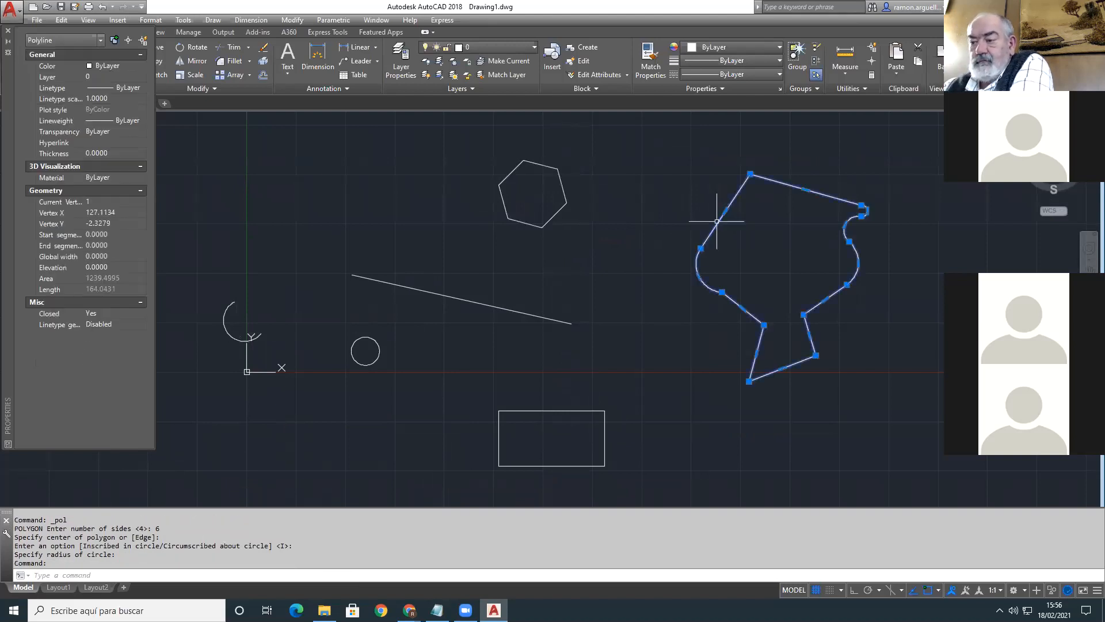
key(Escape)
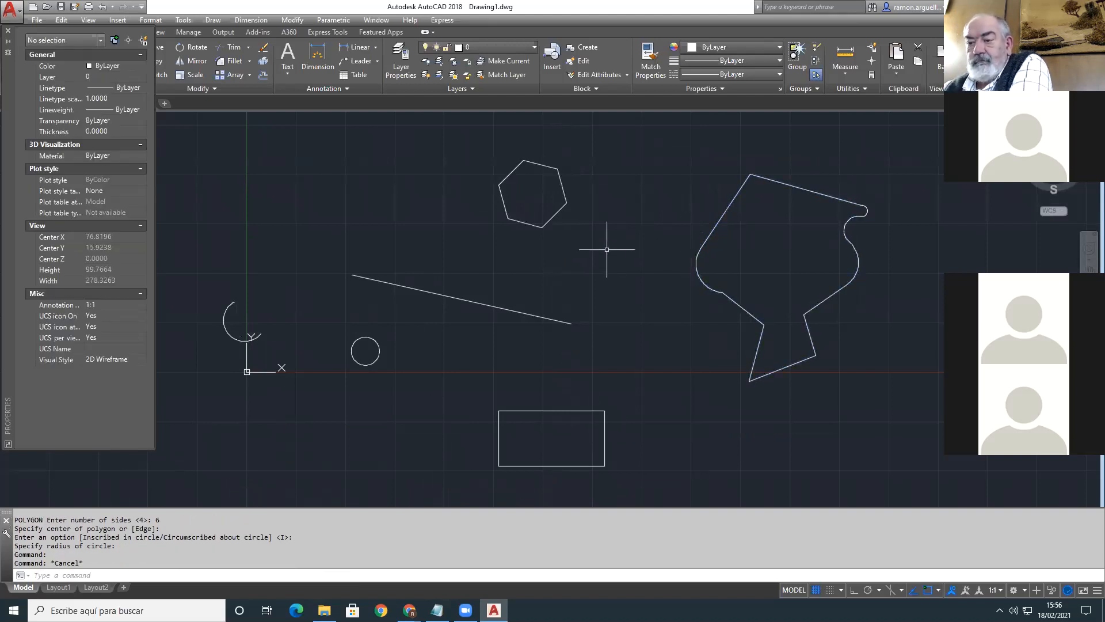
Step: Start Offset with a distance of about 1.86 picked between two points, and offset the sloping line to its upper side
text(_OFFsde)
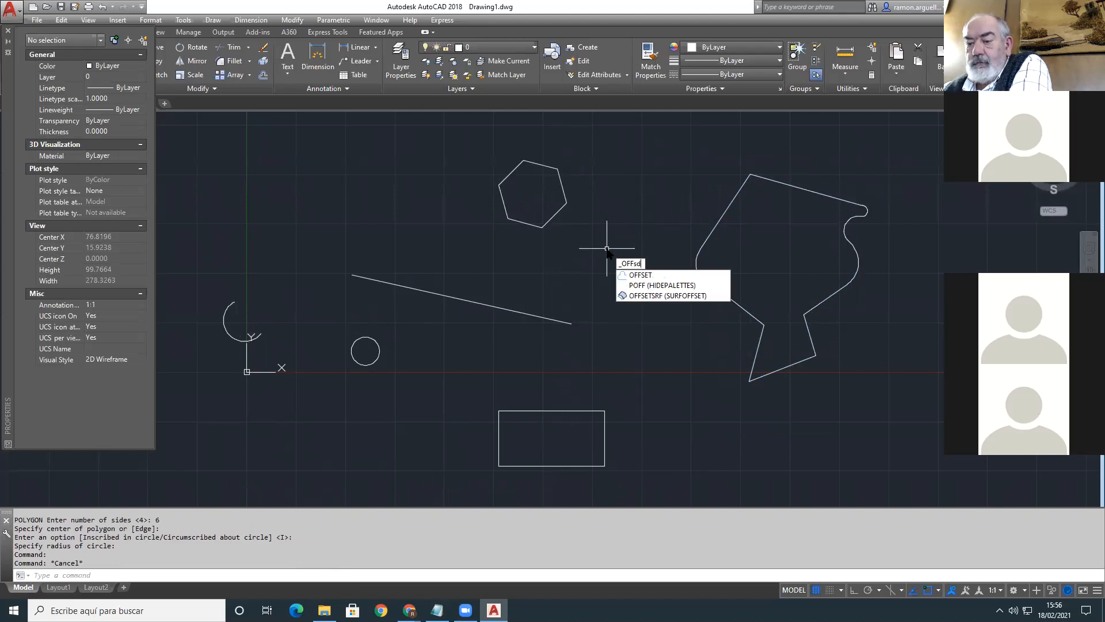
click(639, 275)
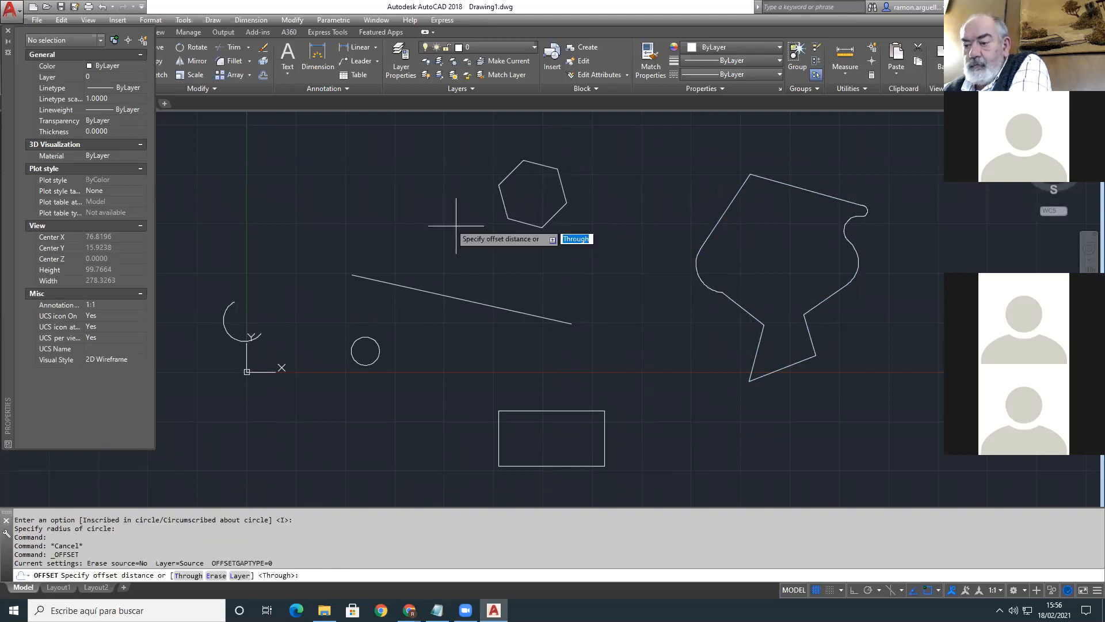
click(438, 161)
click(431, 167)
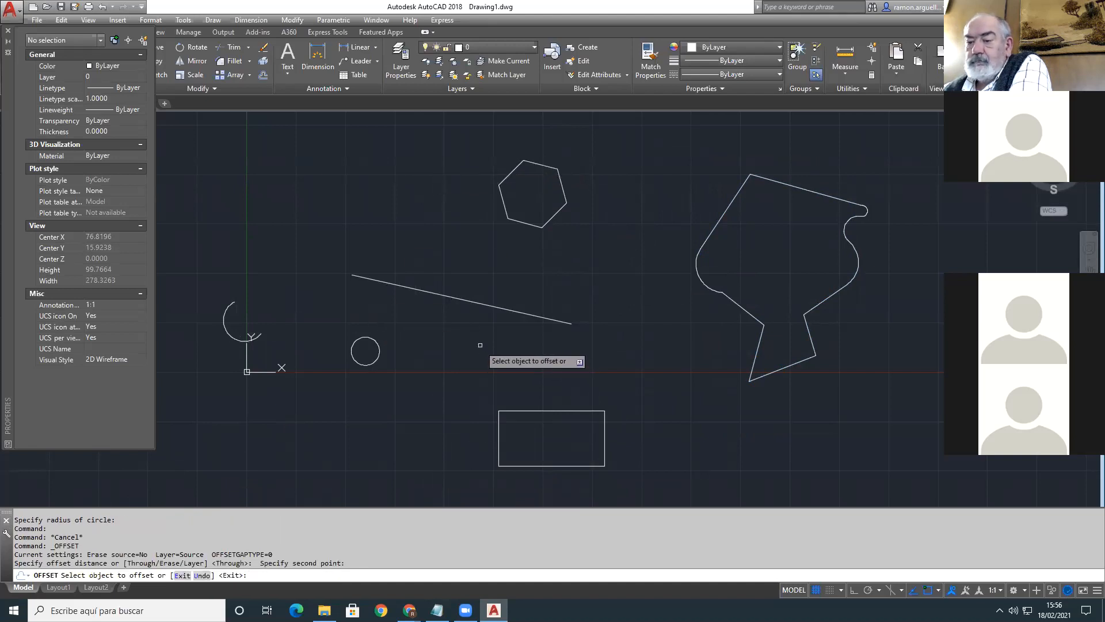
click(481, 304)
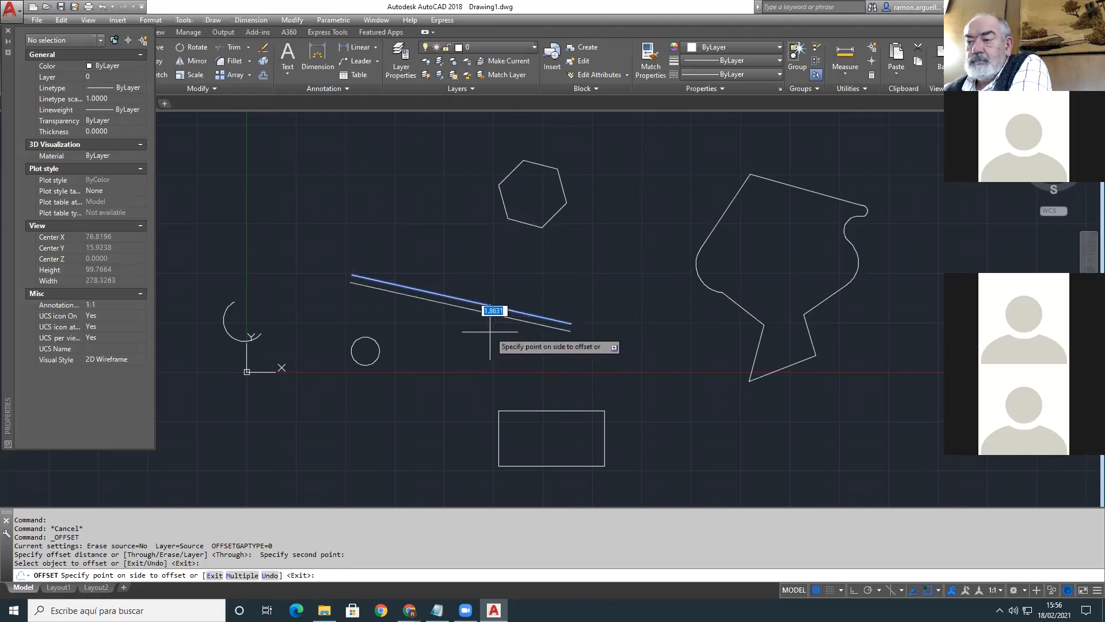
click(517, 277)
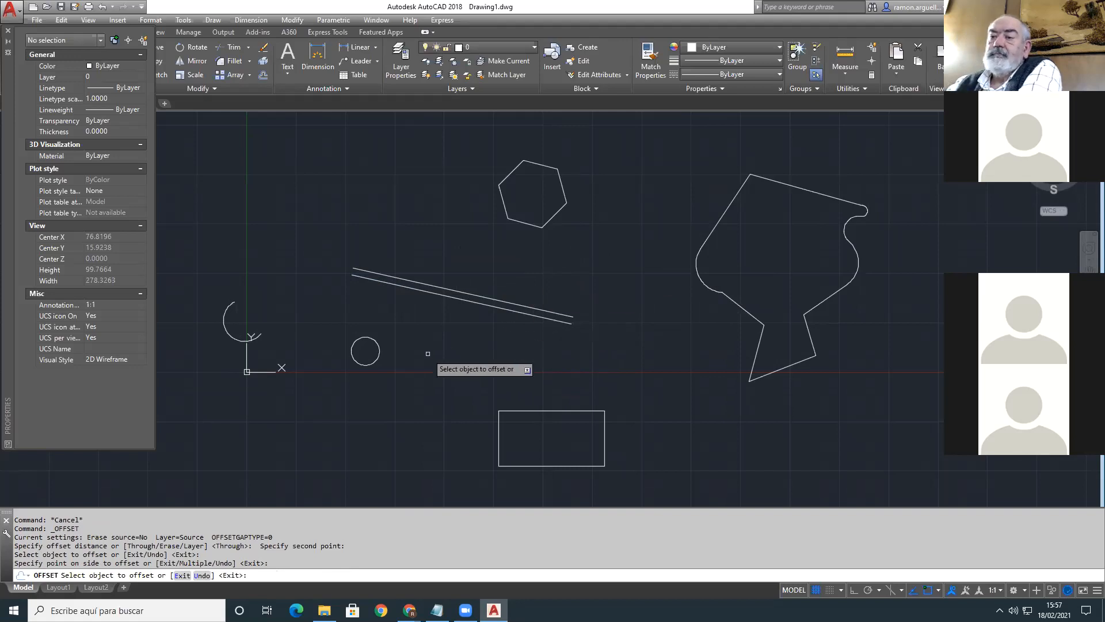
Step: Offset the small circle once outward and once inward at the same distance
click(378, 341)
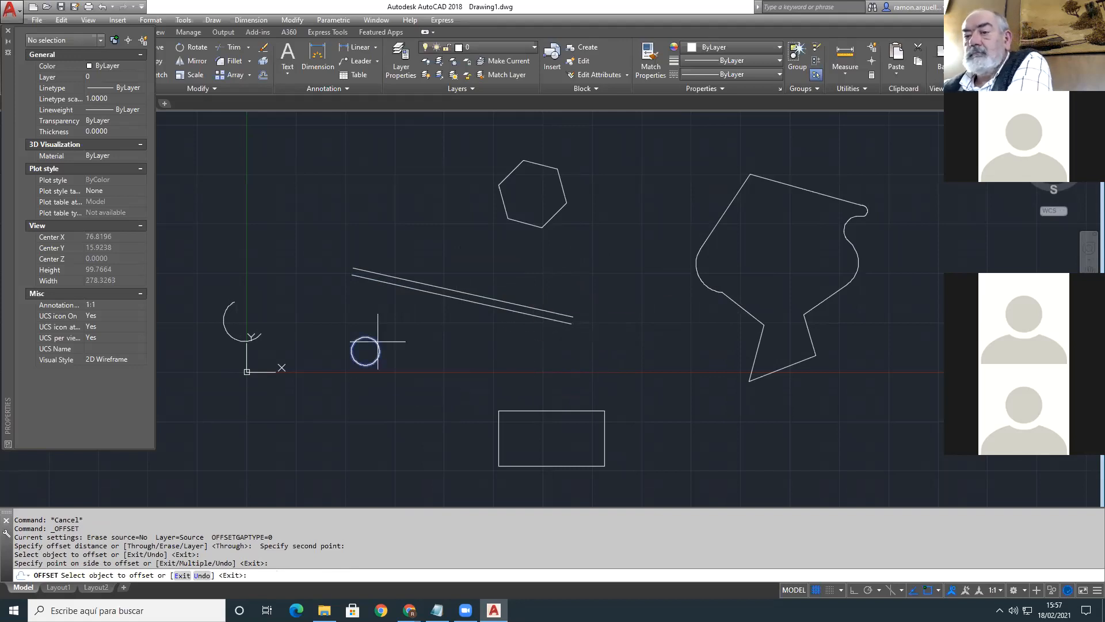
click(411, 360)
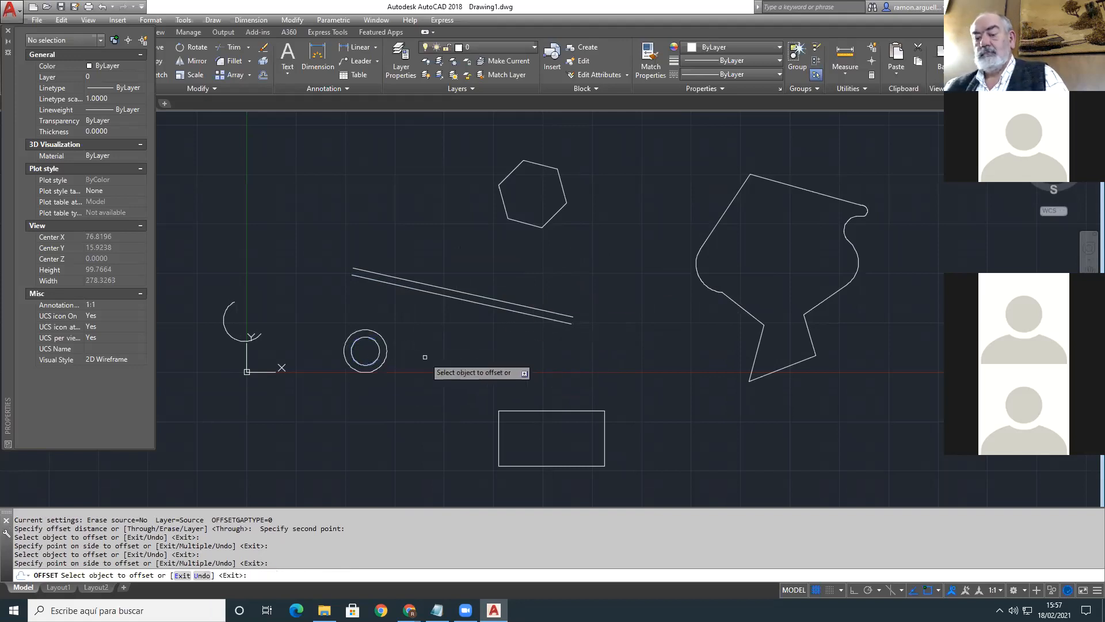
click(379, 346)
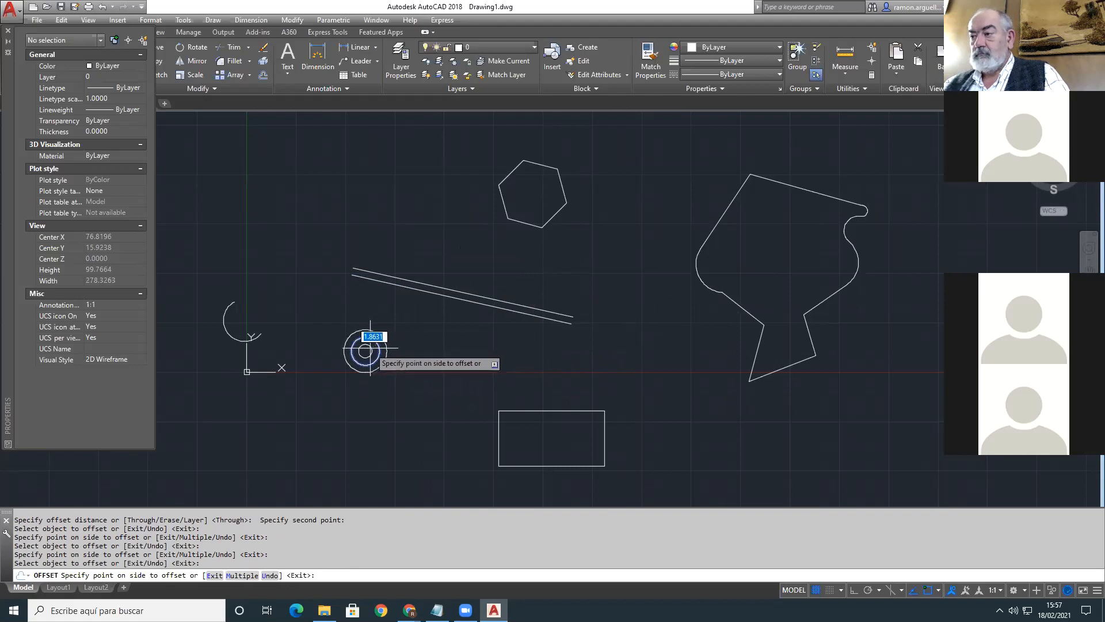
click(368, 352)
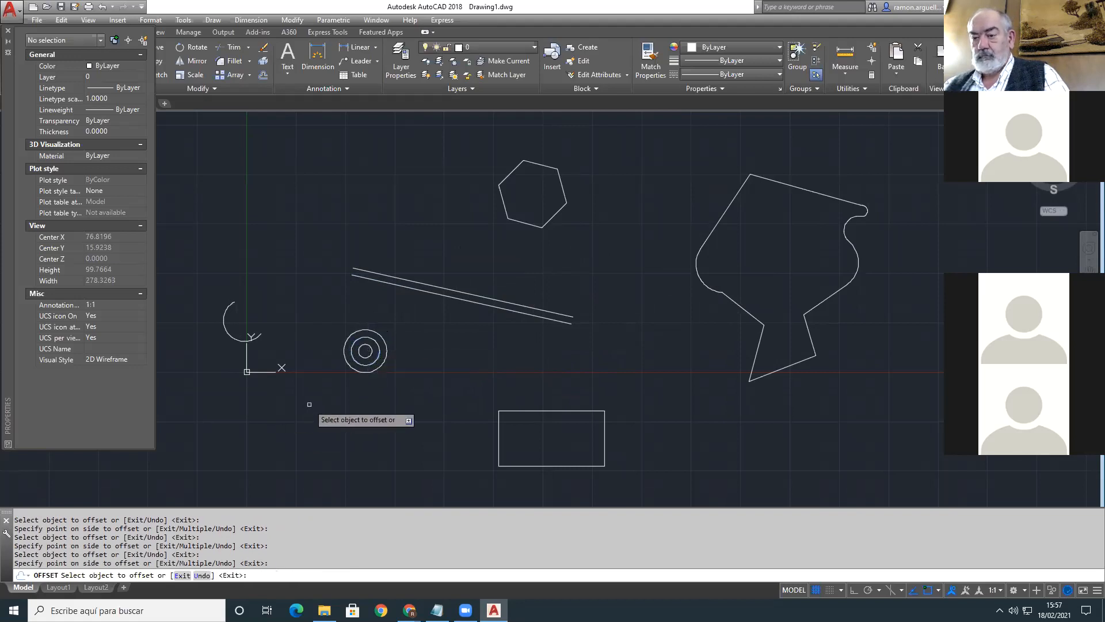
Step: Offset the arc near the origin outward twice, using the new outer arc as the source for the second copy
click(230, 335)
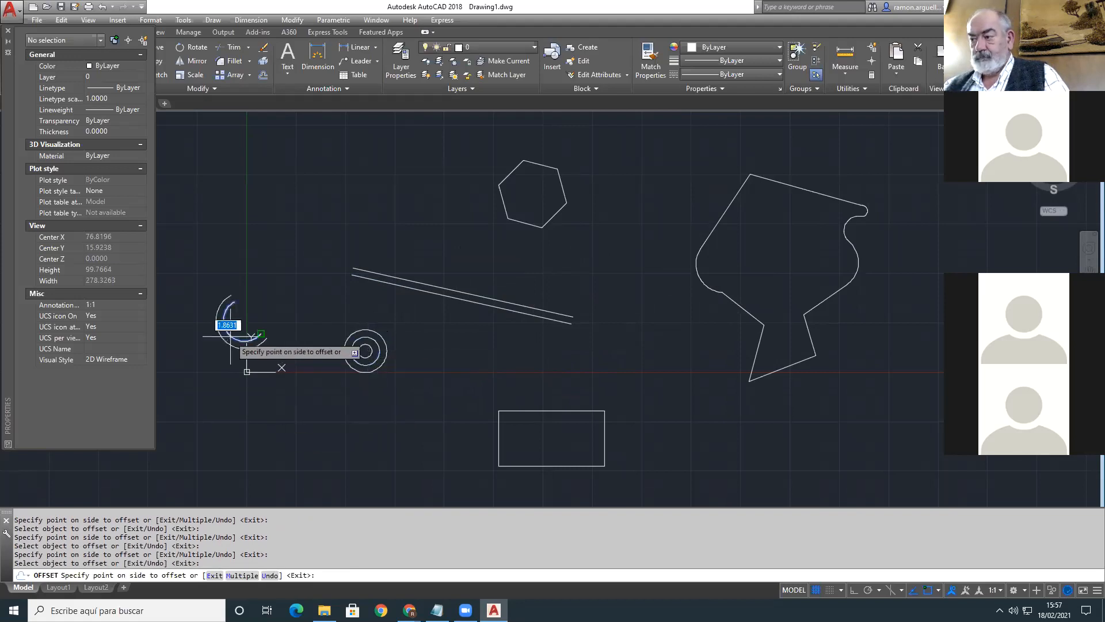
click(225, 346)
click(230, 345)
click(217, 360)
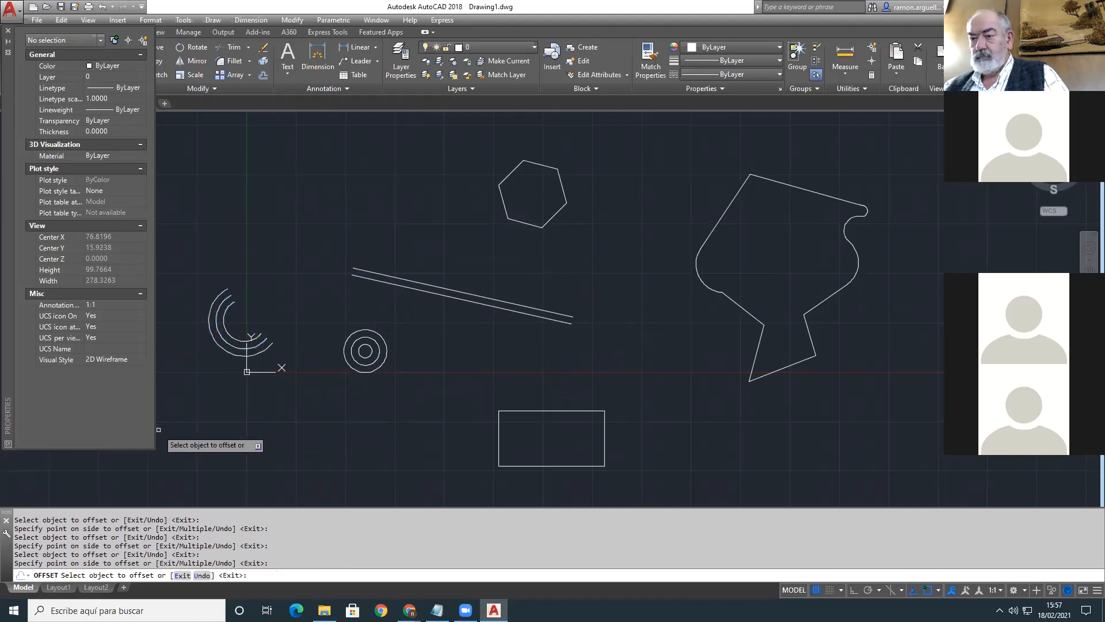
Step: Offset the rectangle outward twice, making the second copy from the first one
click(539, 410)
click(547, 391)
click(547, 404)
click(546, 382)
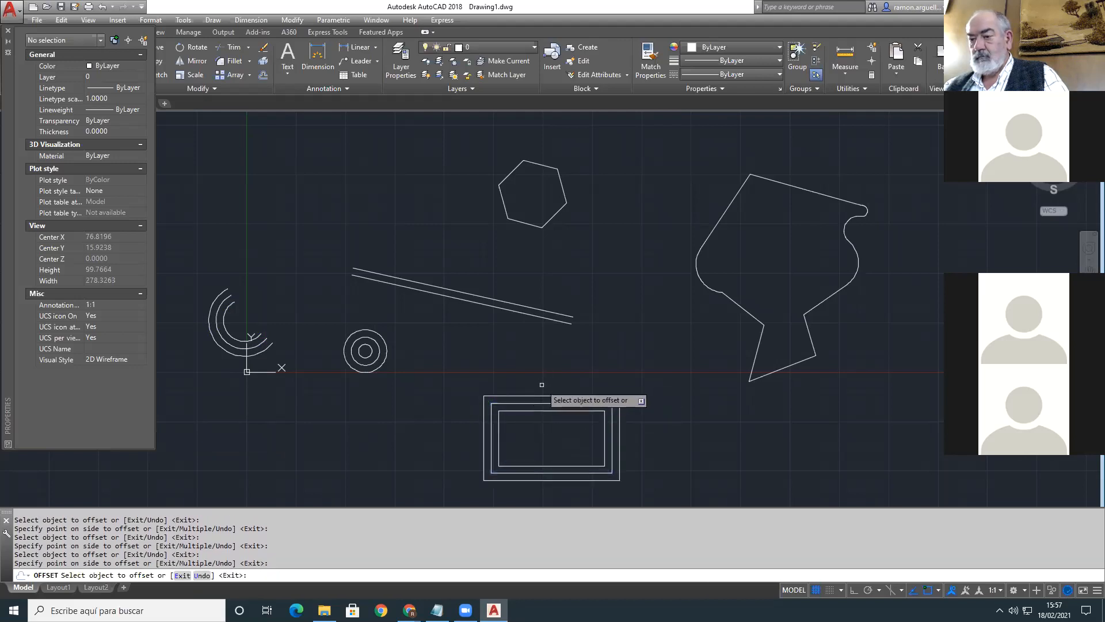
Step: Offset the hexagon outward twice, making the second copy from the first one
click(526, 220)
click(521, 230)
click(524, 231)
click(510, 248)
Step: Offset the original hexagon inward four times in succession, each from the previous inner copy, down to a tiny central hexagon
click(525, 227)
click(533, 205)
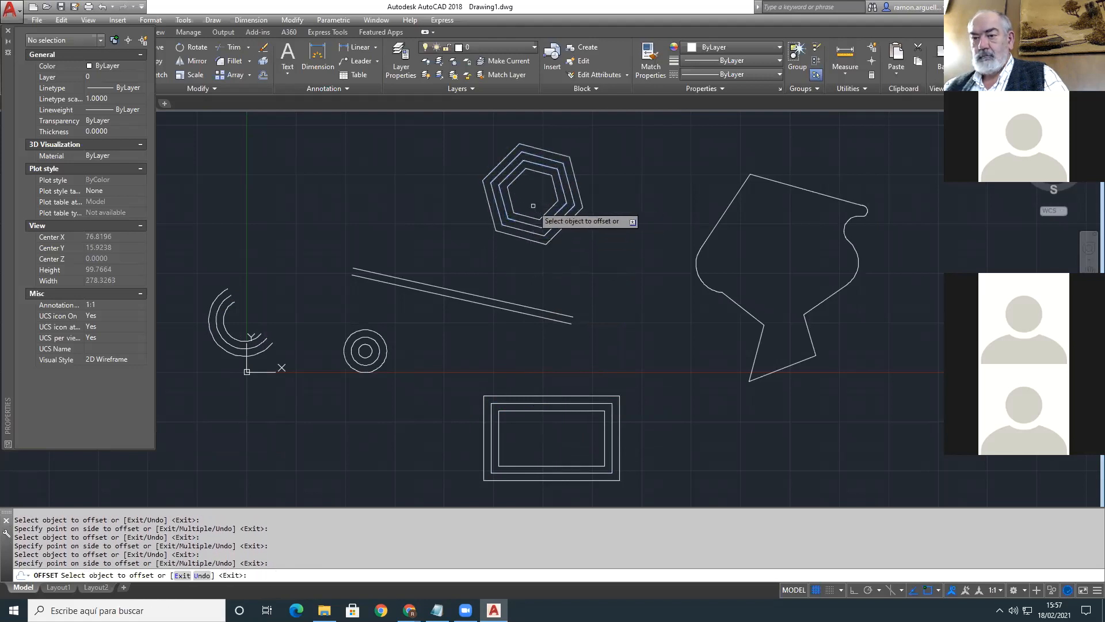
click(530, 216)
click(533, 199)
click(531, 210)
click(532, 196)
click(534, 200)
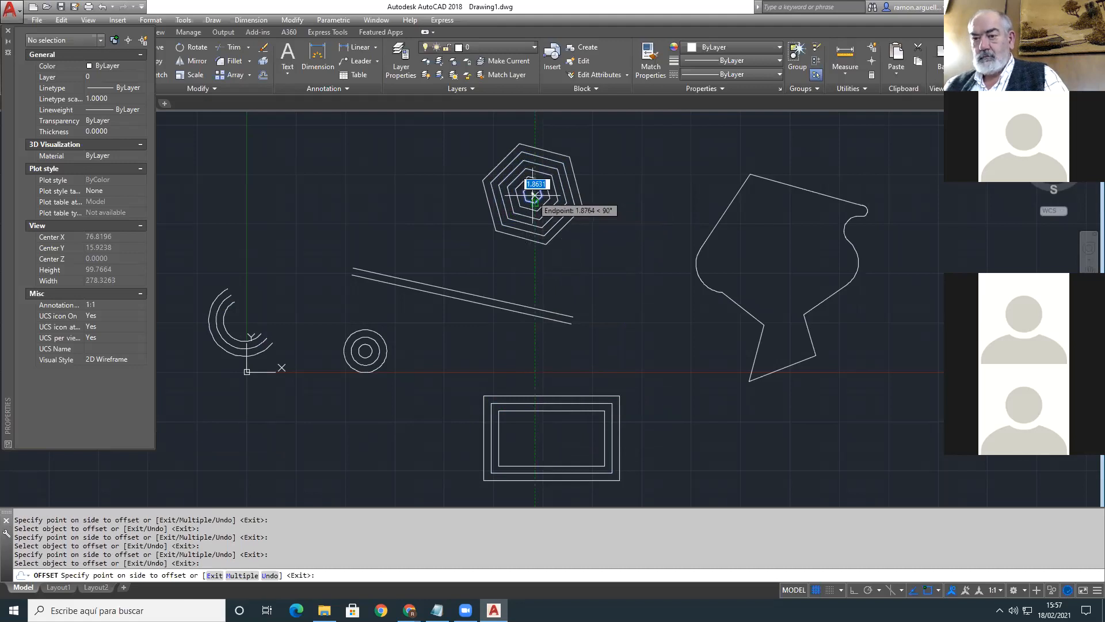
click(534, 196)
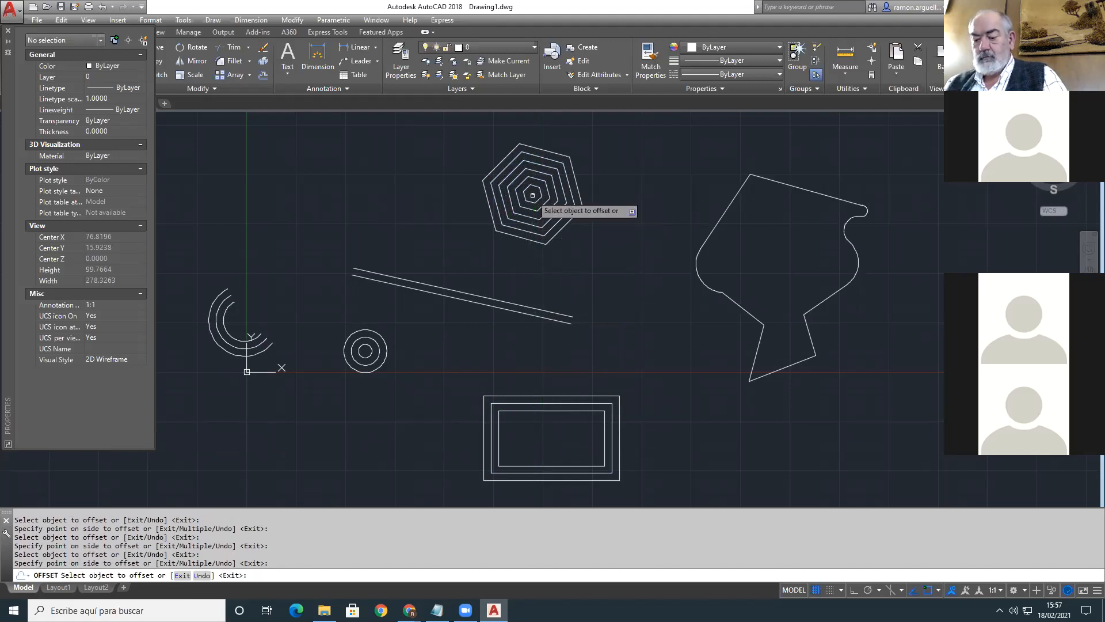
Step: Turn off object snap and try to offset the tiny innermost hexagon inward once more
key(F2)
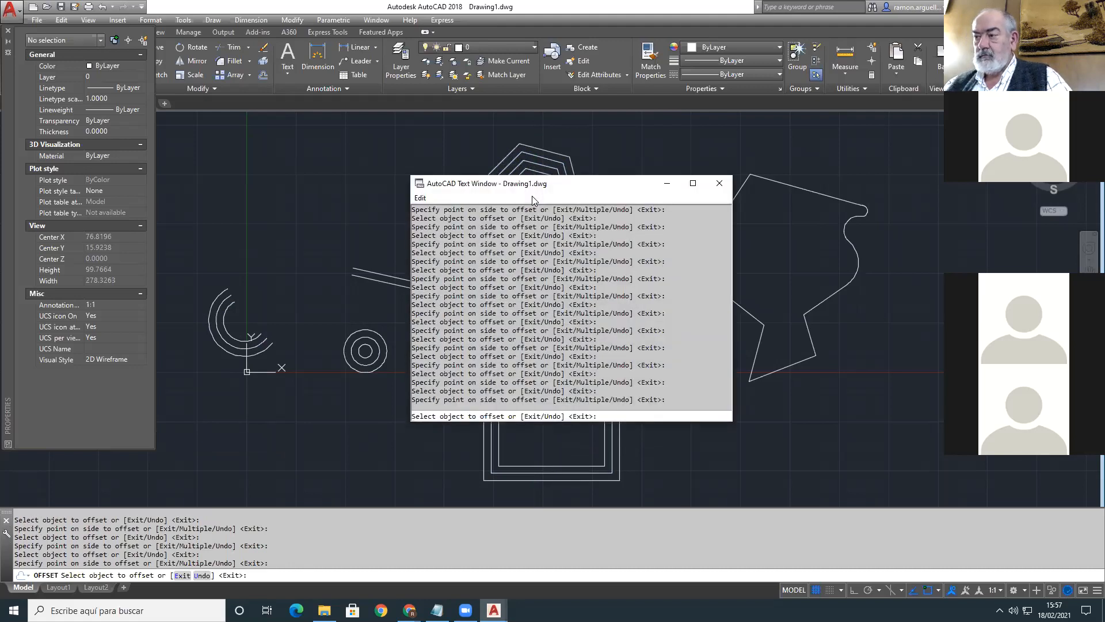
click(667, 183)
scroll(507, 236, up, 4)
middle_drag(508, 236, 463, 367)
scroll(465, 371, up, 4)
middle_drag(516, 278, 460, 417)
click(551, 230)
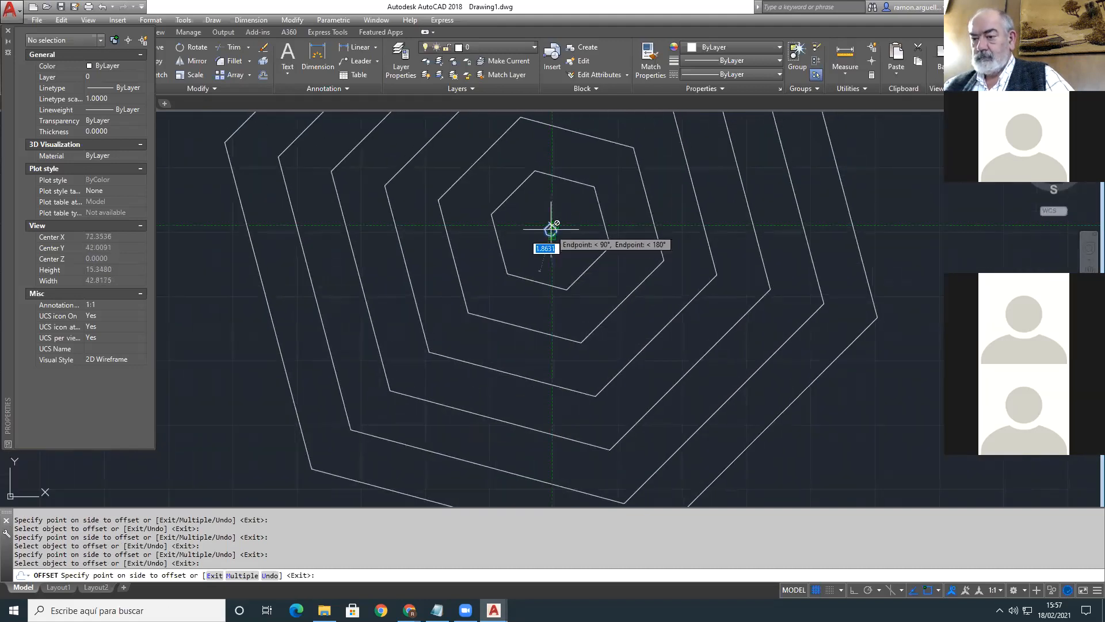
key(F3)
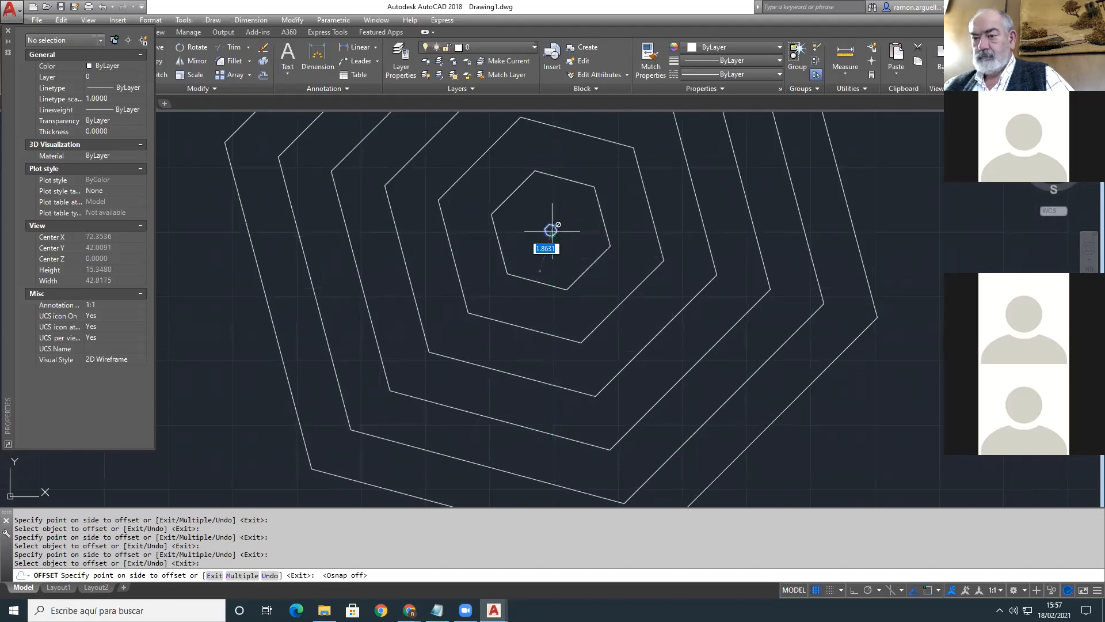
click(551, 231)
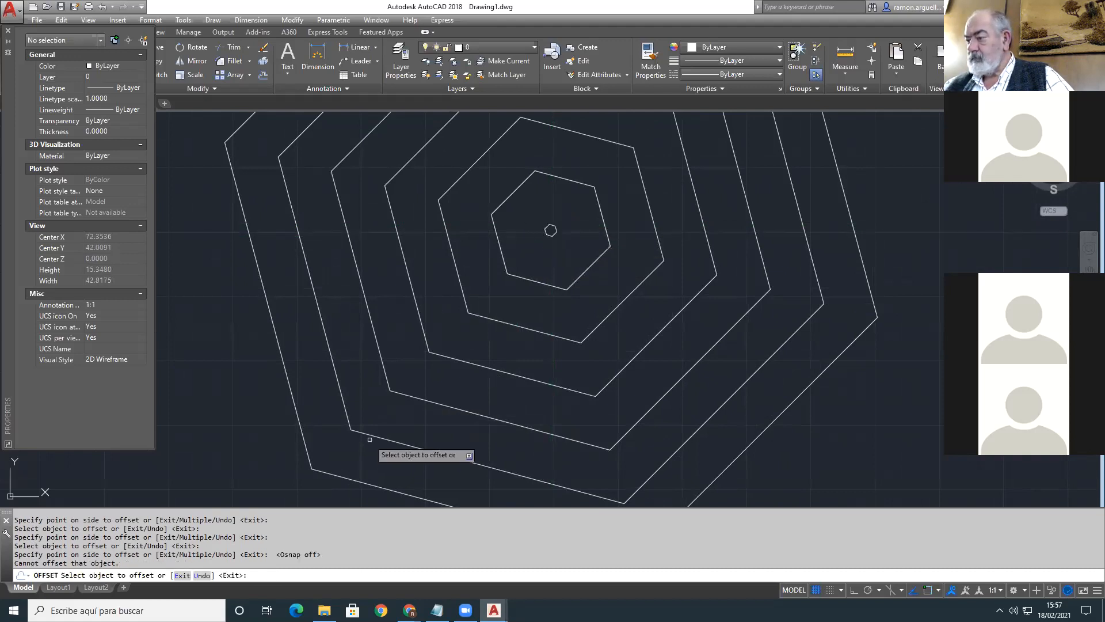
Step: Examine Offset's latest message in the command history's text window and close the window
key(F2)
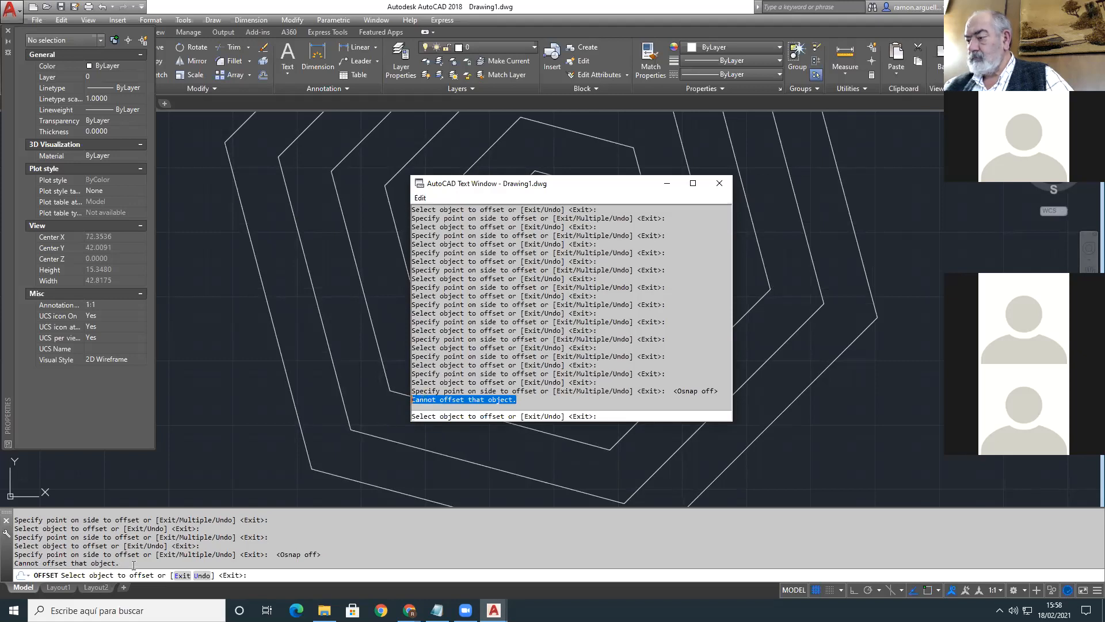
key(F2)
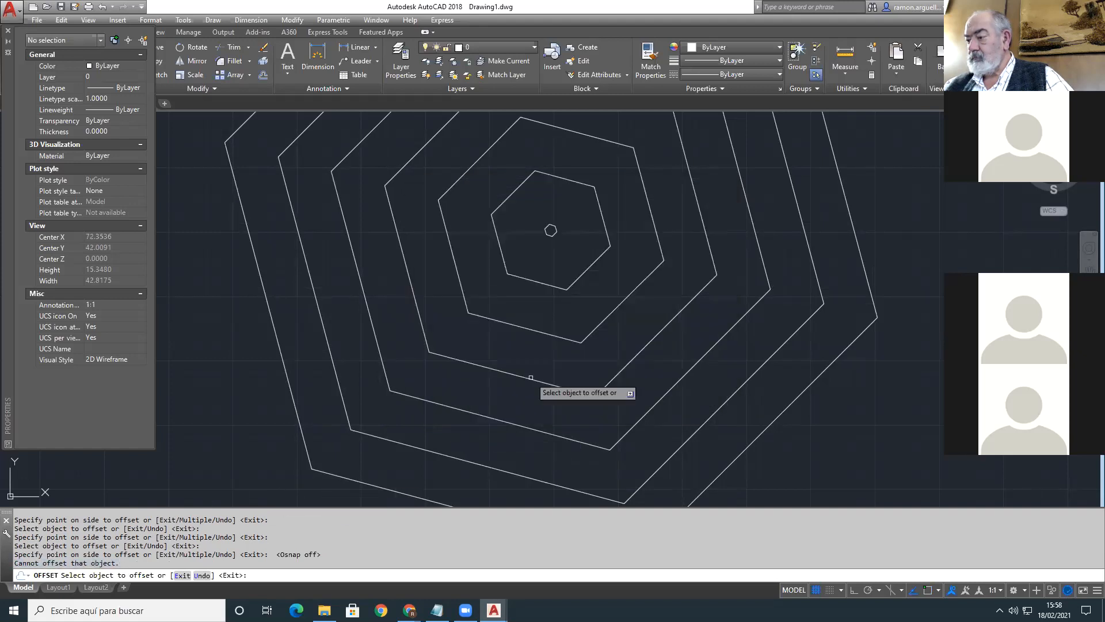
scroll(516, 354, down, 2)
scroll(515, 354, down, 5)
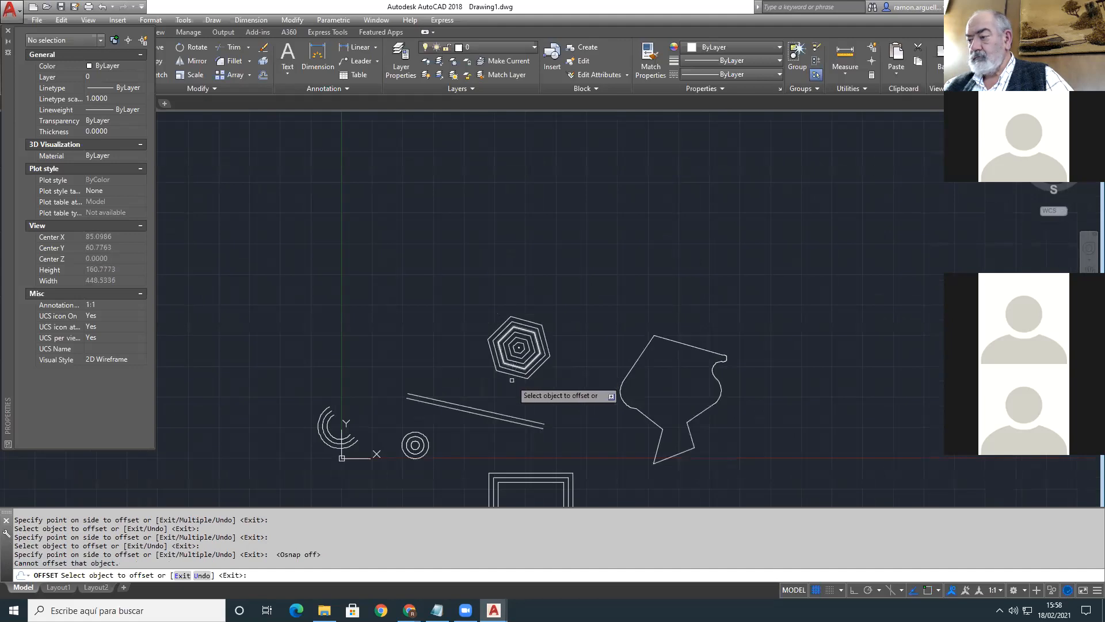
middle_drag(501, 396, 506, 321)
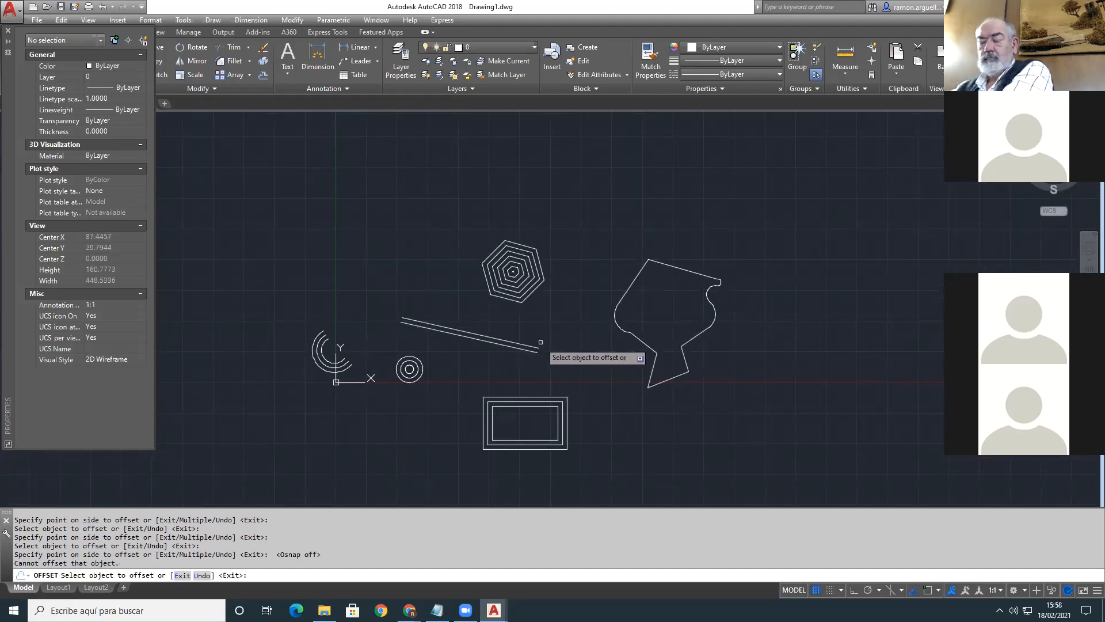
Step: Offset the irregular closed polyline outward four times in succession, each from the previous outer copy, and finish Offset
drag(123, 560, 7, 564)
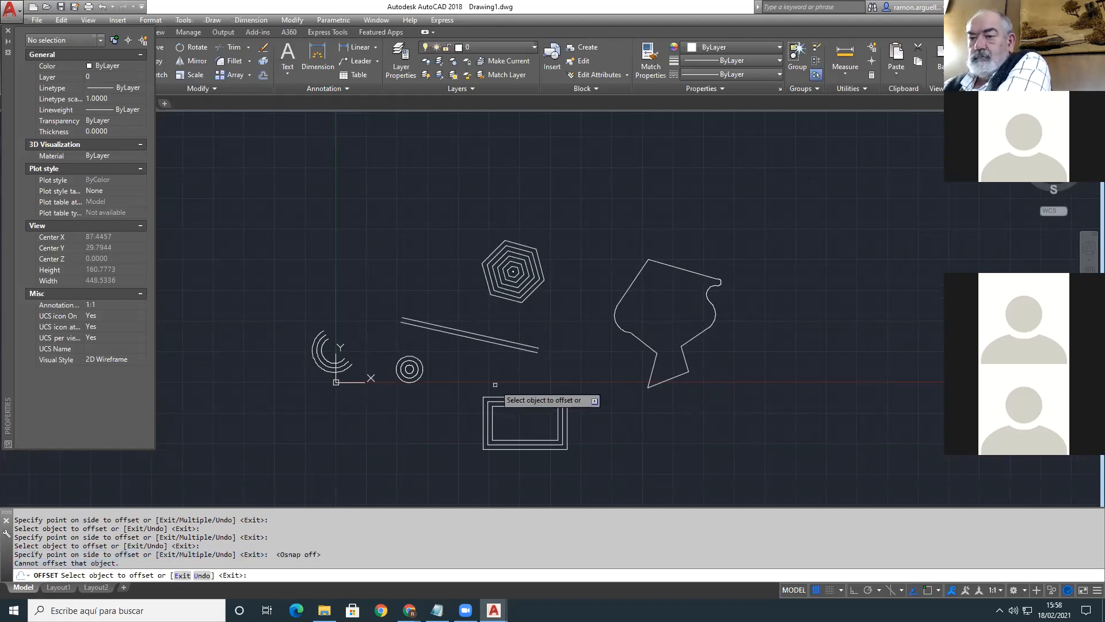
scroll(636, 384, up, 2)
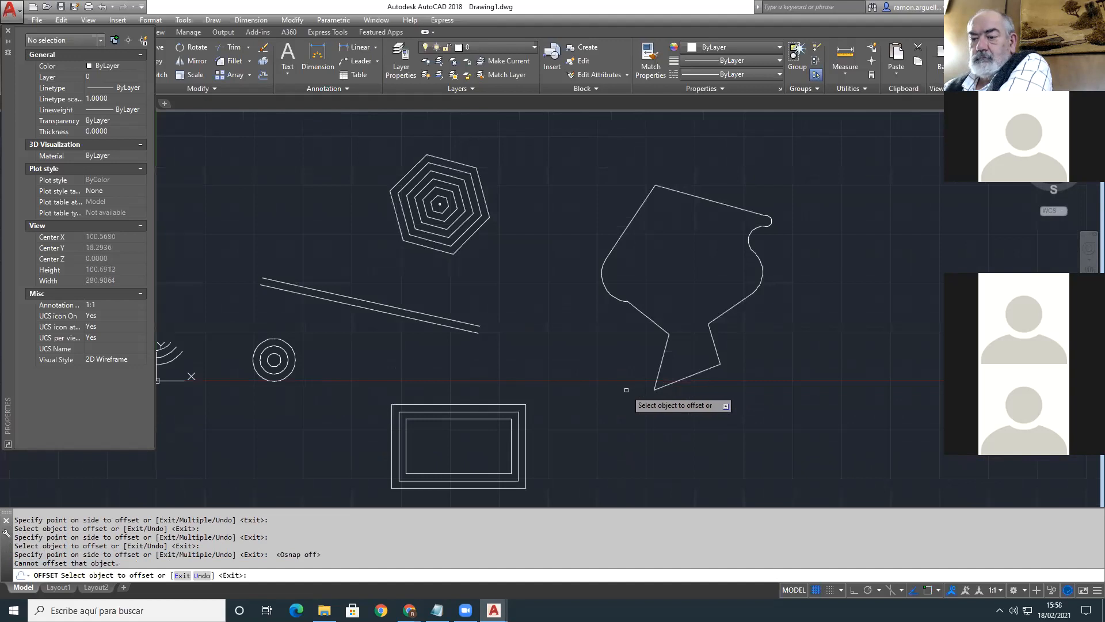
click(617, 297)
click(610, 307)
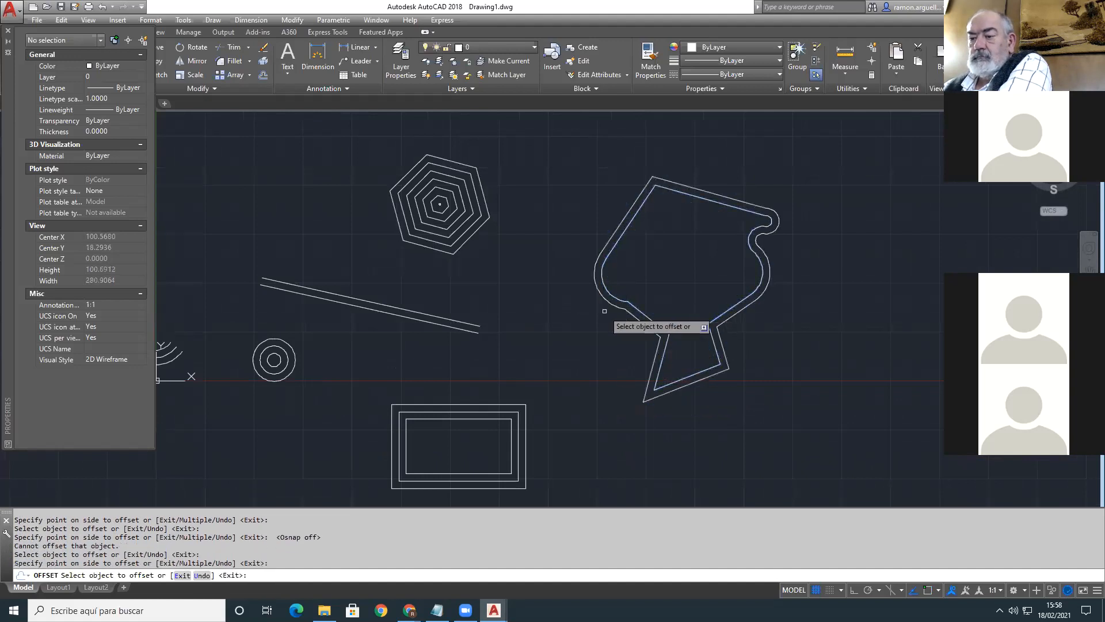
click(612, 306)
click(587, 323)
click(611, 315)
click(591, 326)
click(596, 310)
click(568, 346)
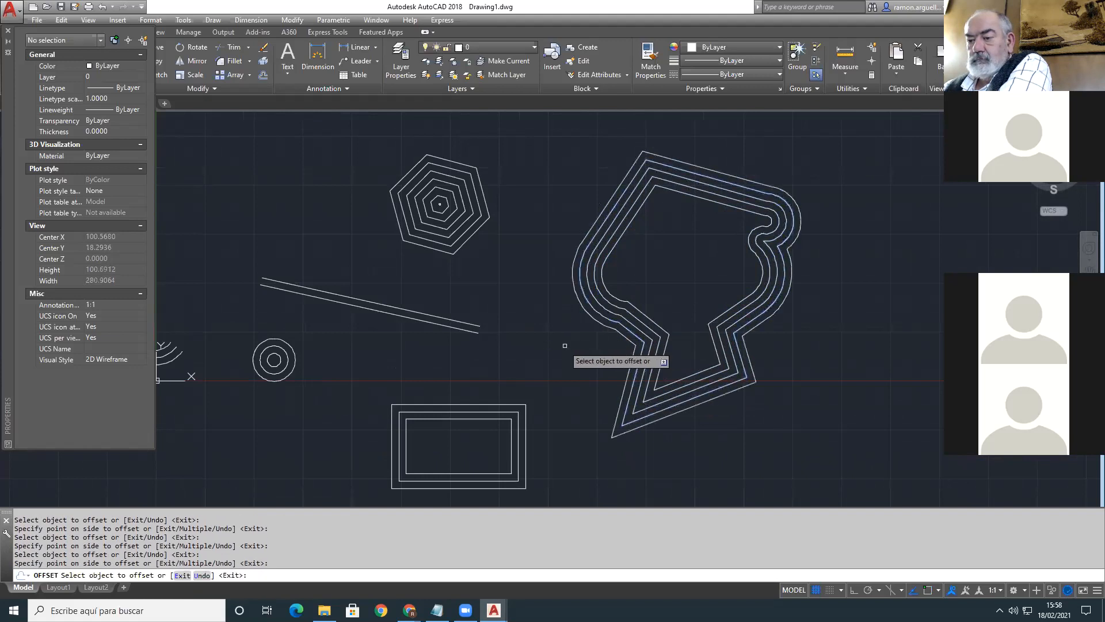
key(Return)
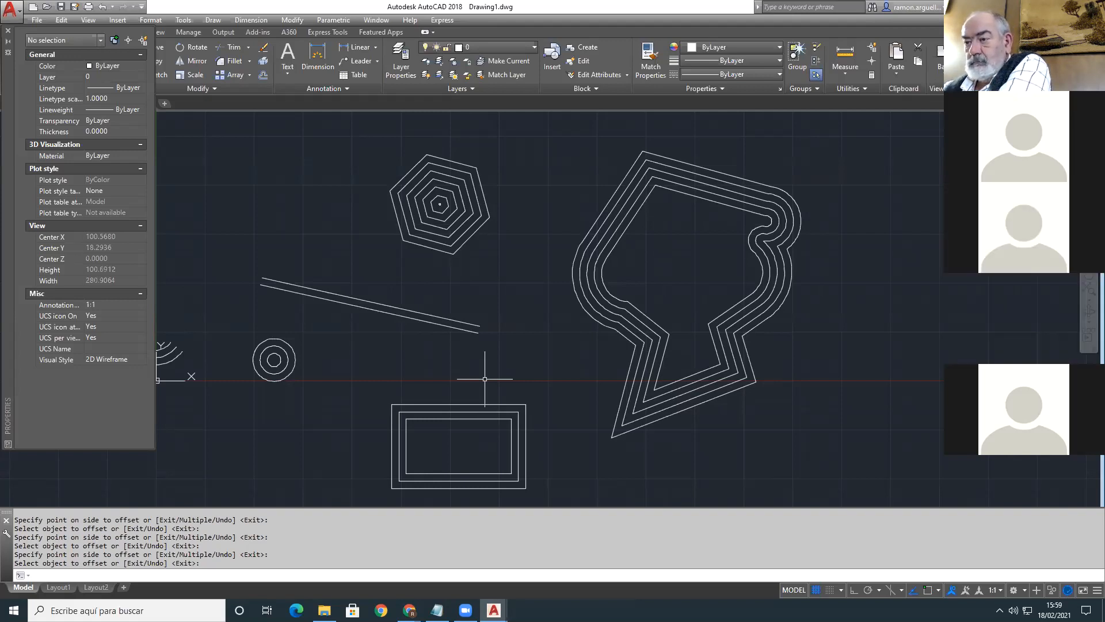
Step: Switch to the AutoCAD1.txt command list in Notepad to review the editing commands, and return to AutoCAD to examine the available Modify commands
click(437, 609)
click(397, 227)
scroll(383, 252, down, 1)
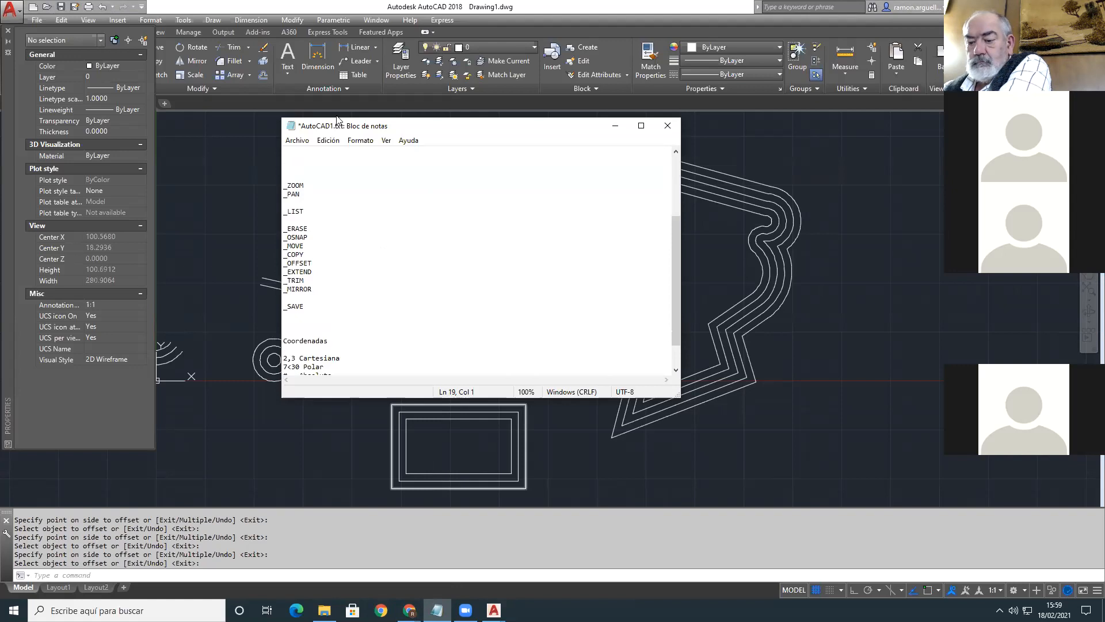
click(292, 20)
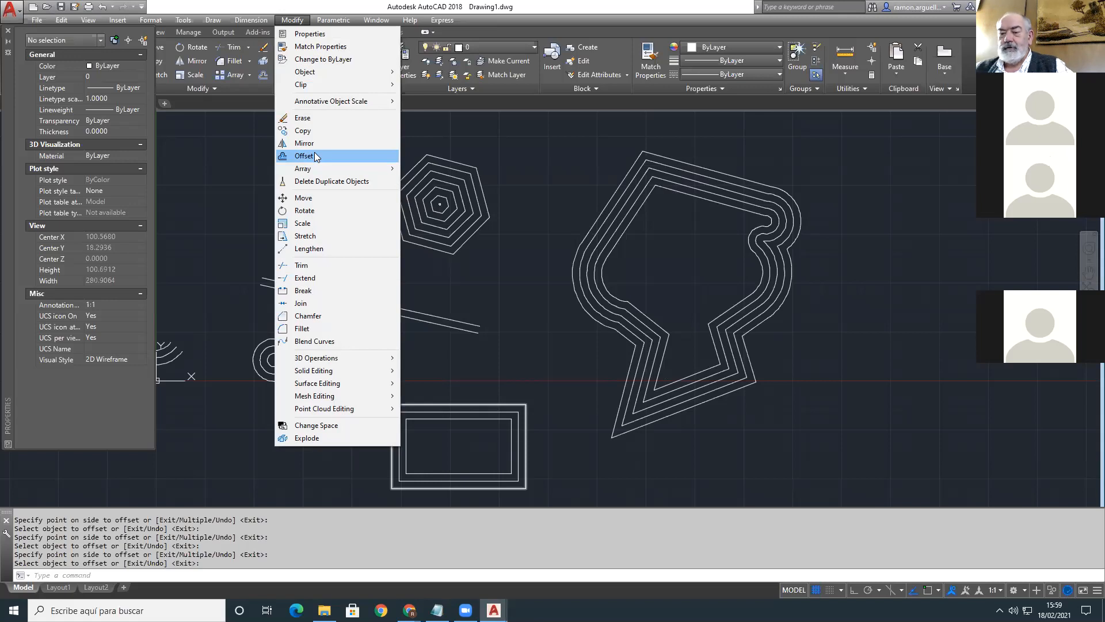
click(569, 294)
click(511, 335)
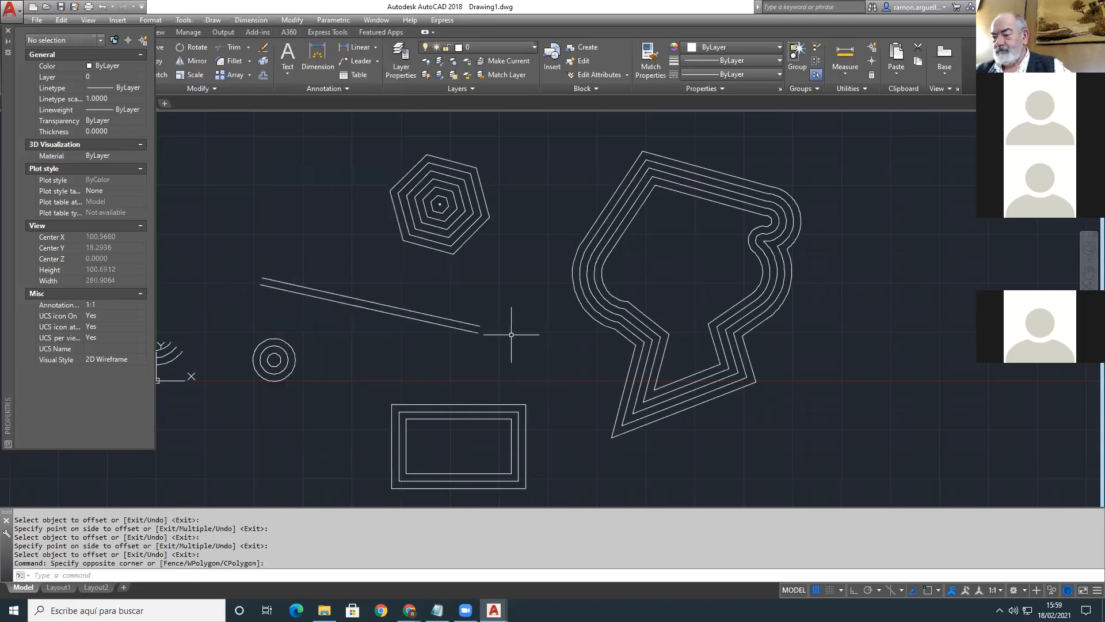
scroll(673, 304, down, 3)
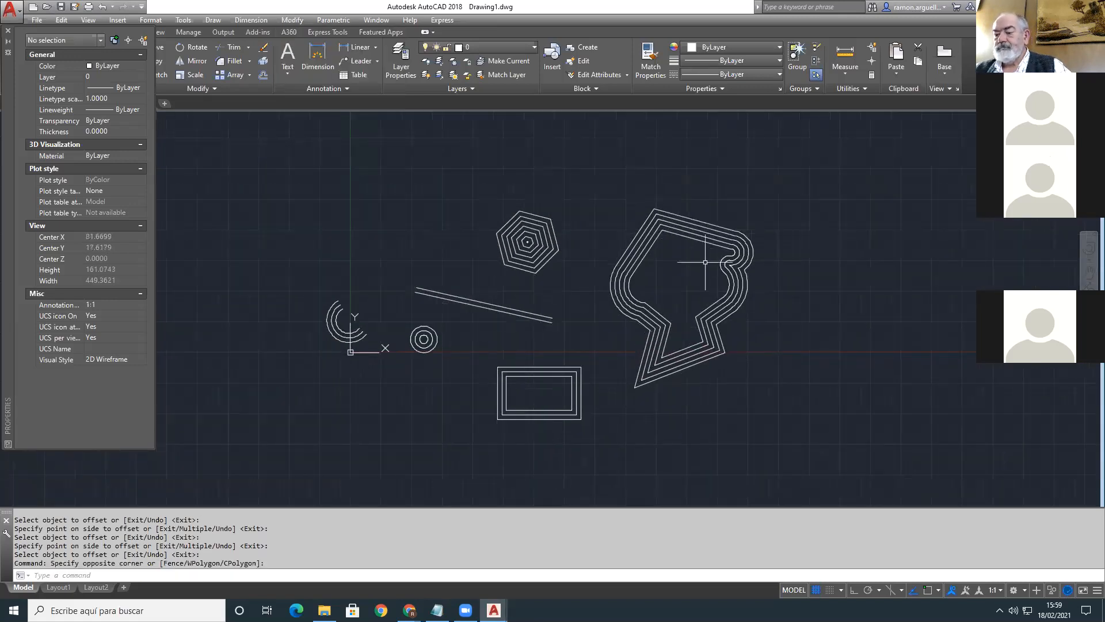
click(861, 156)
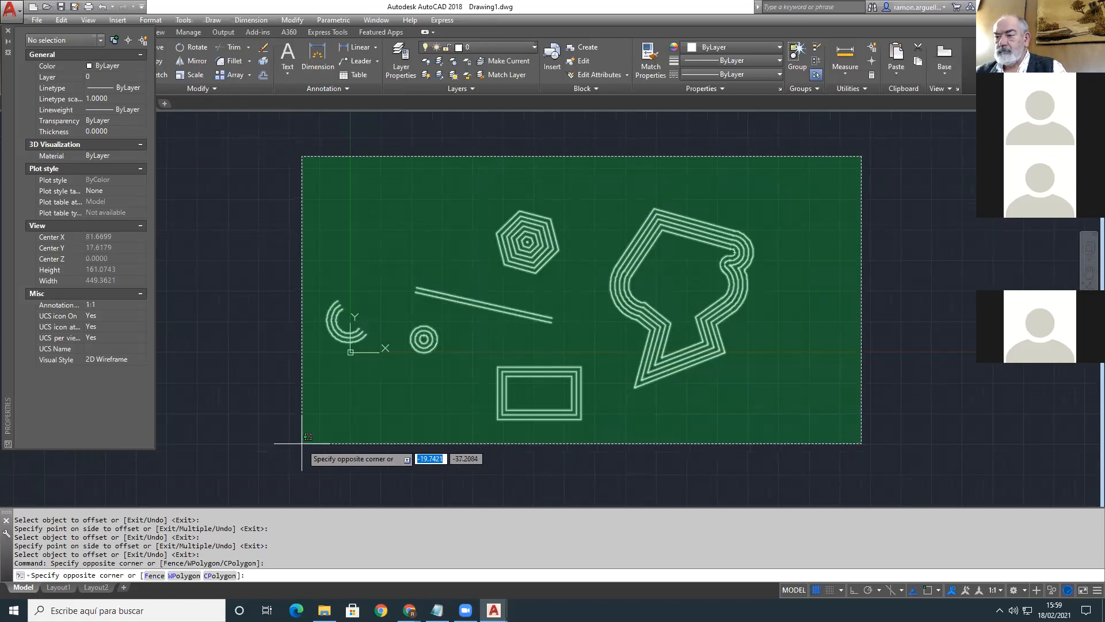
click(289, 455)
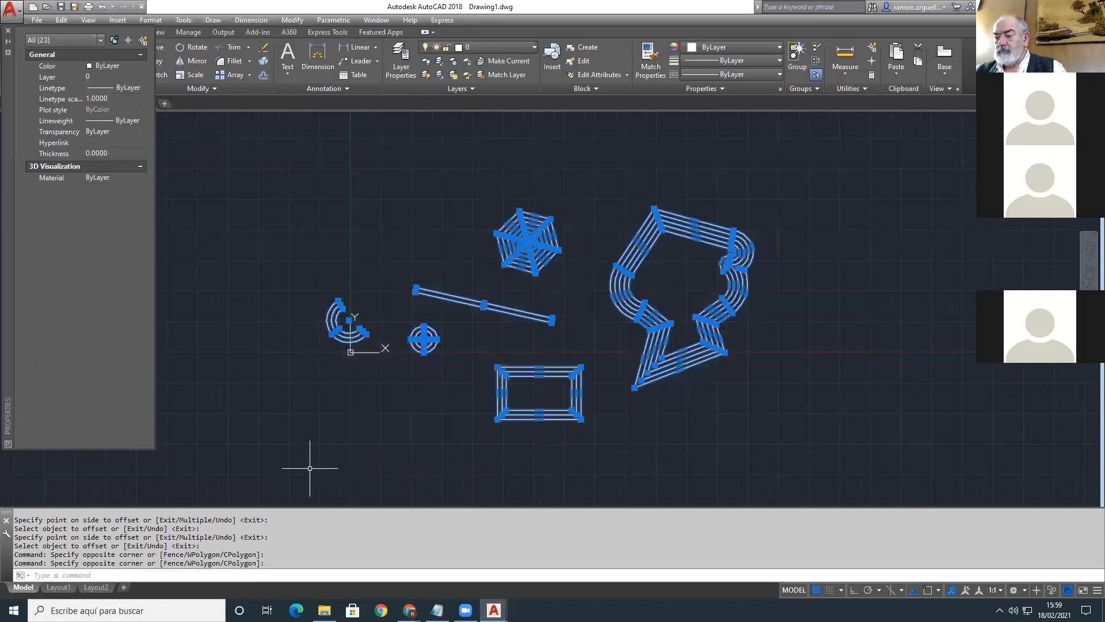
key(Return)
key(Escape)
click(871, 176)
click(232, 443)
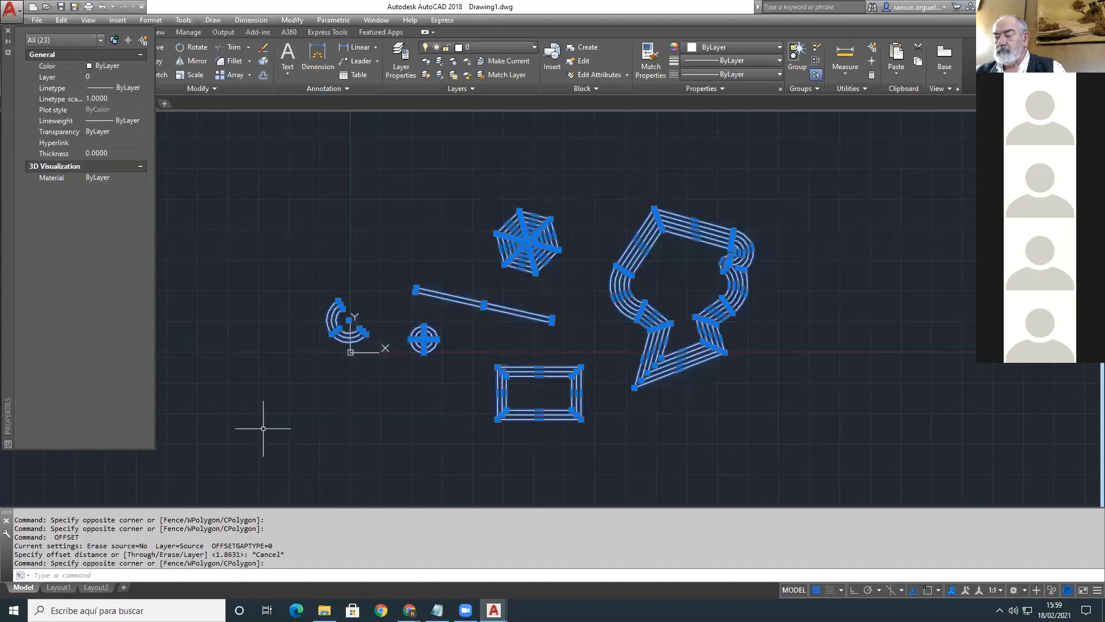
key(Escape)
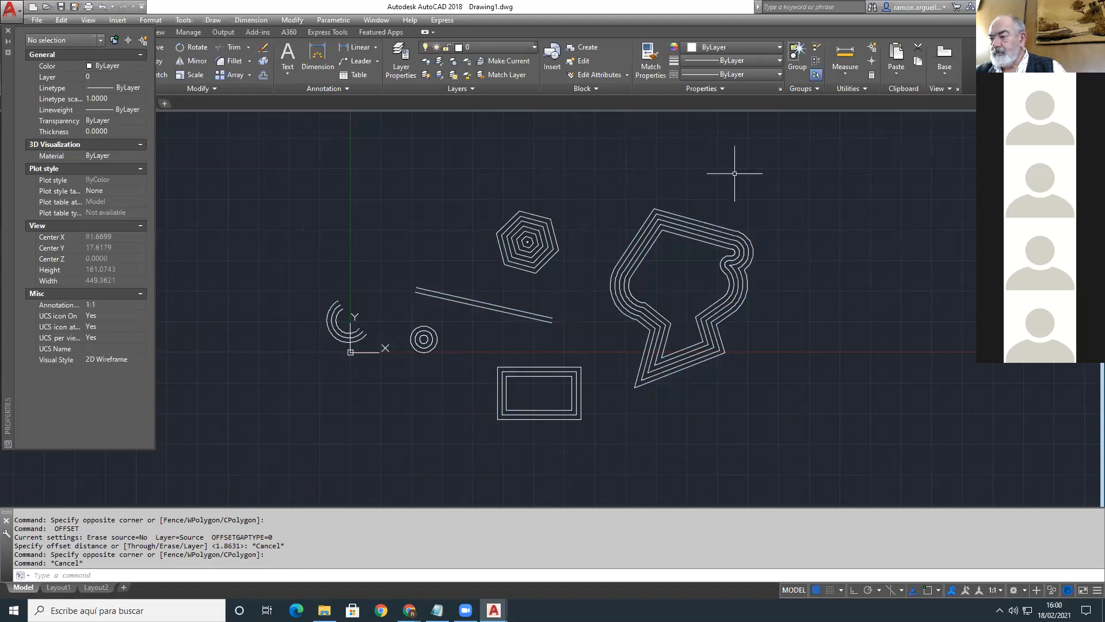
Step: Erase every object in the drawing using one crossing window selection
click(858, 139)
click(238, 444)
key(Delete)
Step: Draw a single line about 142 units long, rising to the right at about 23°, starting below the X axis
text(l)
key(Return)
click(394, 391)
click(714, 258)
key(Return)
Step: Offset the line to its upper side by a distance of about 6.13 defined with two picked points, and end Offset
text(OFFSET)
key(Return)
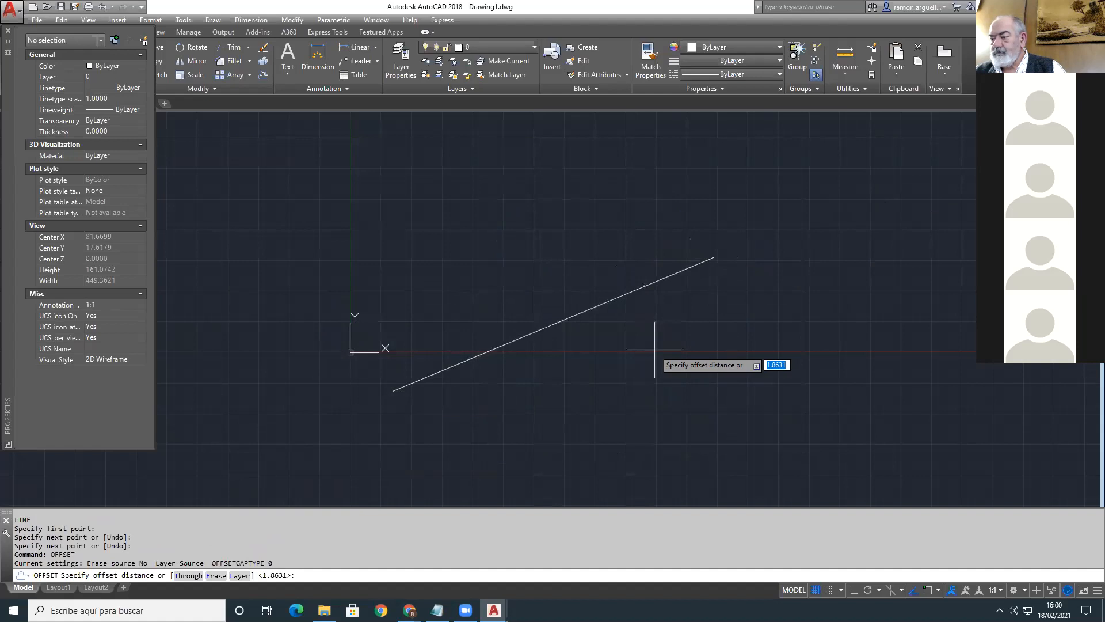
click(586, 217)
click(577, 217)
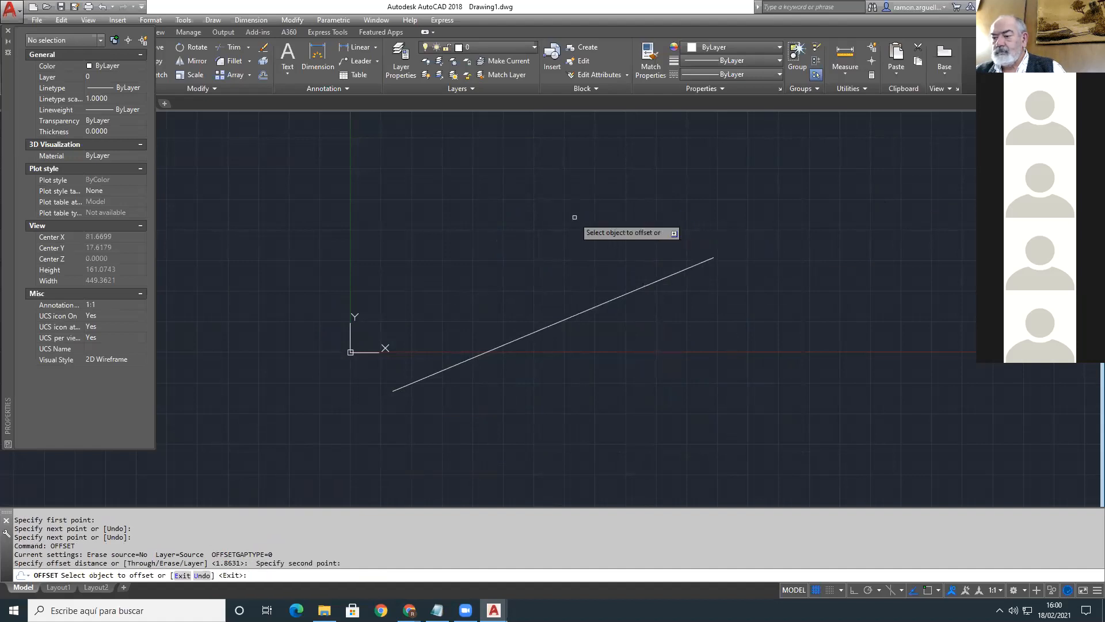
click(583, 314)
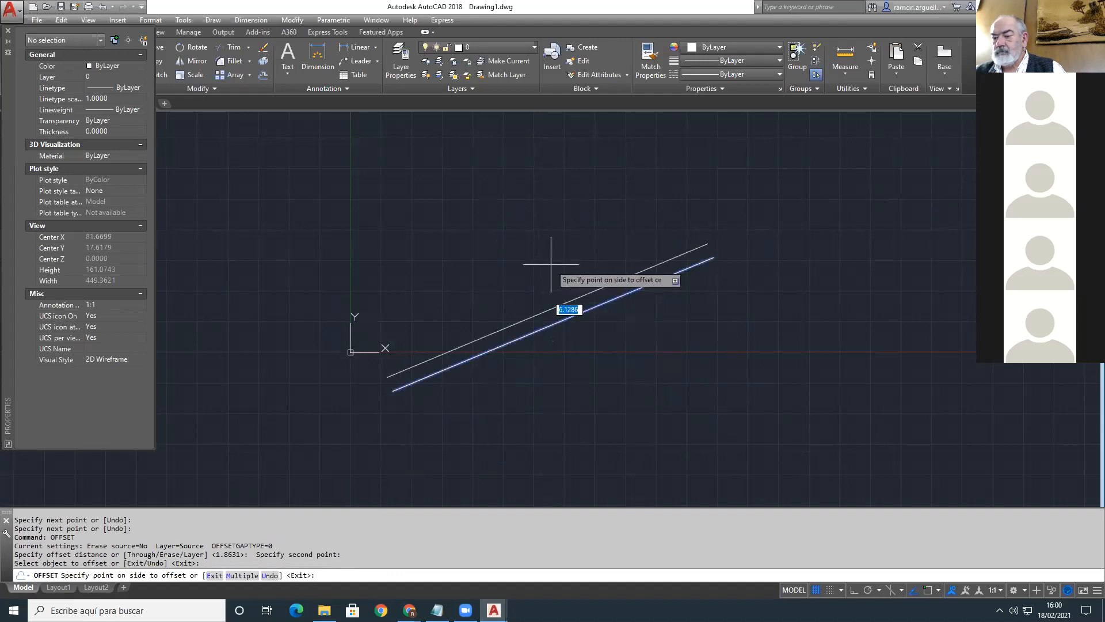
click(514, 274)
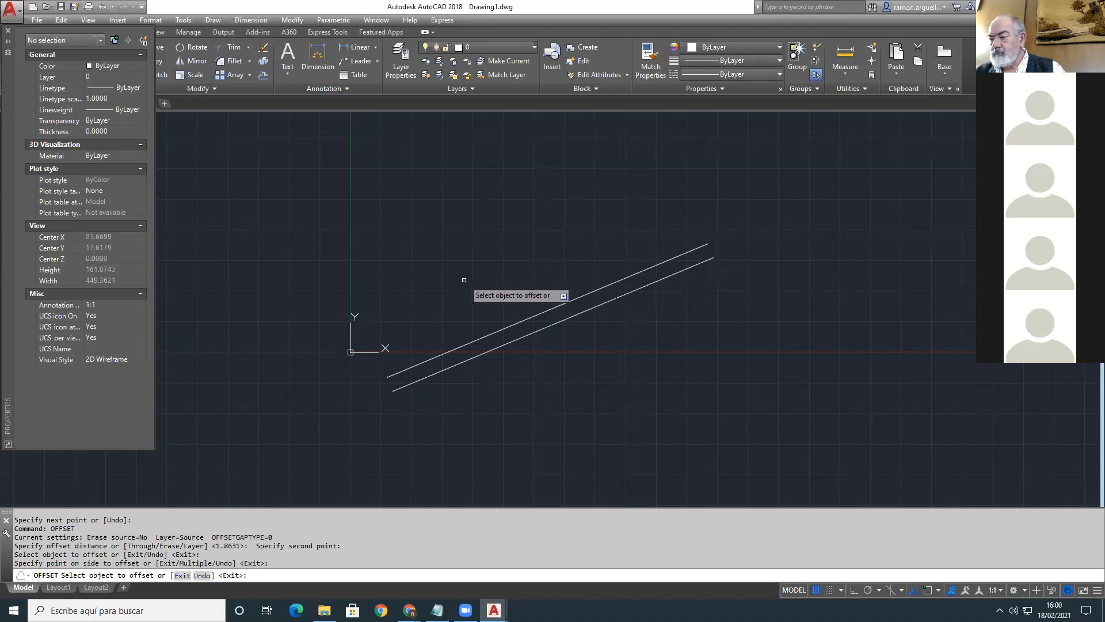
key(Escape)
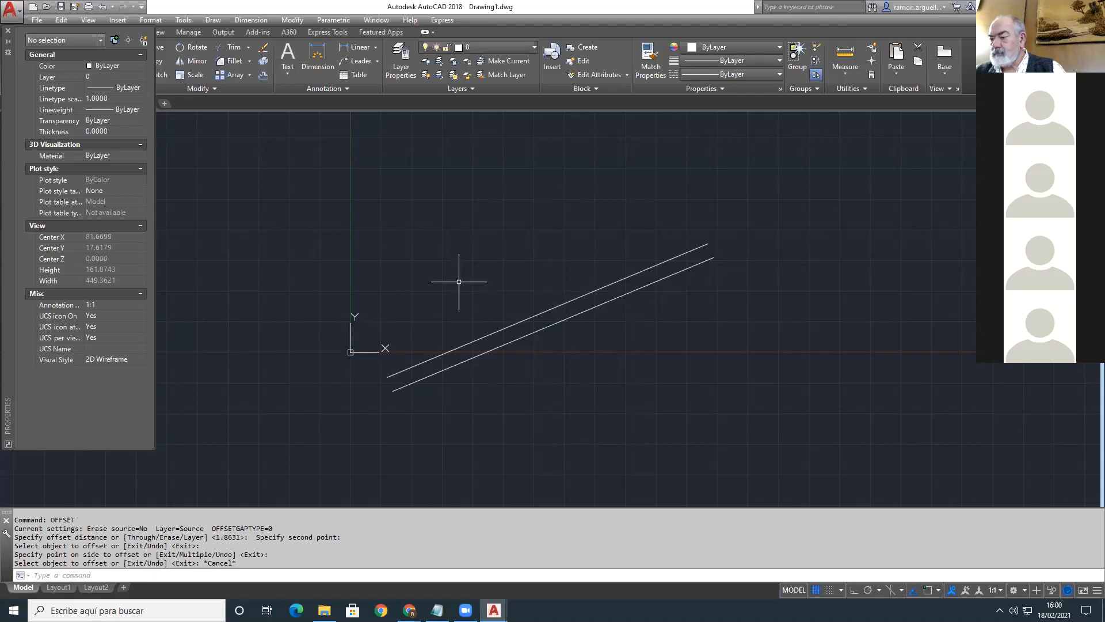
Step: Erase the upper copy and offset the original line to its lower side, accepting the stored distance of 6.1286
click(500, 328)
key(Delete)
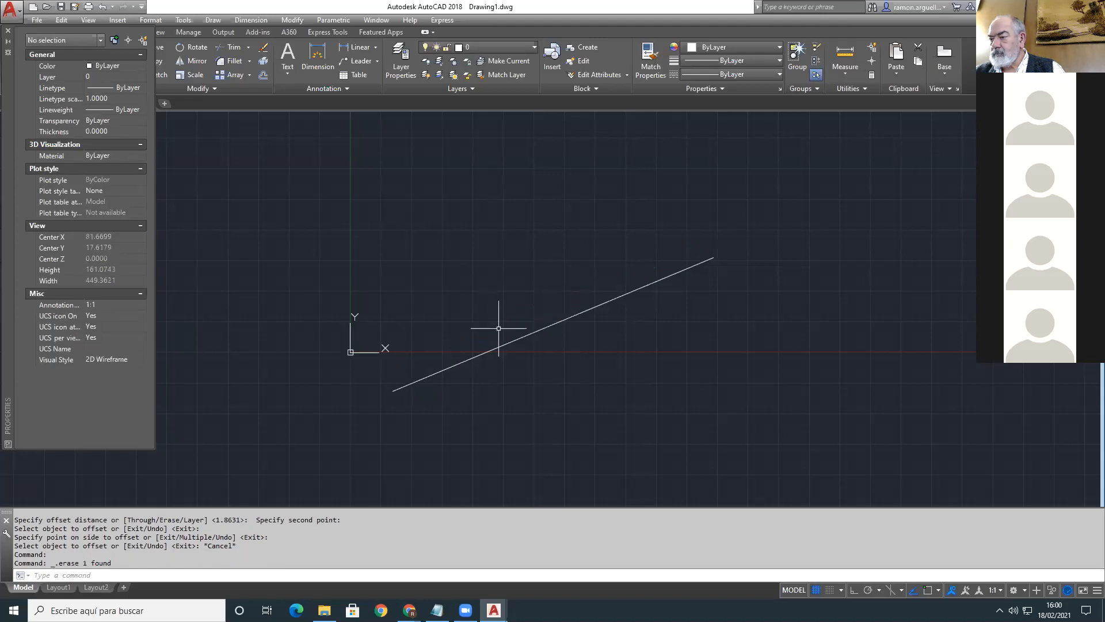
click(534, 333)
text(ERASE)
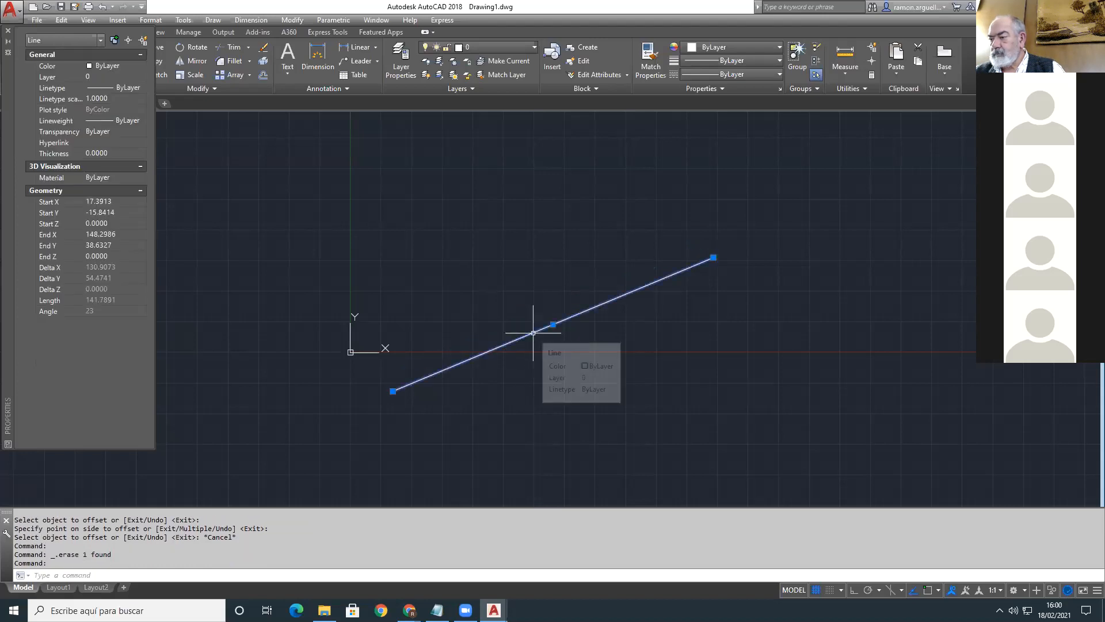
key(Up)
key(Return)
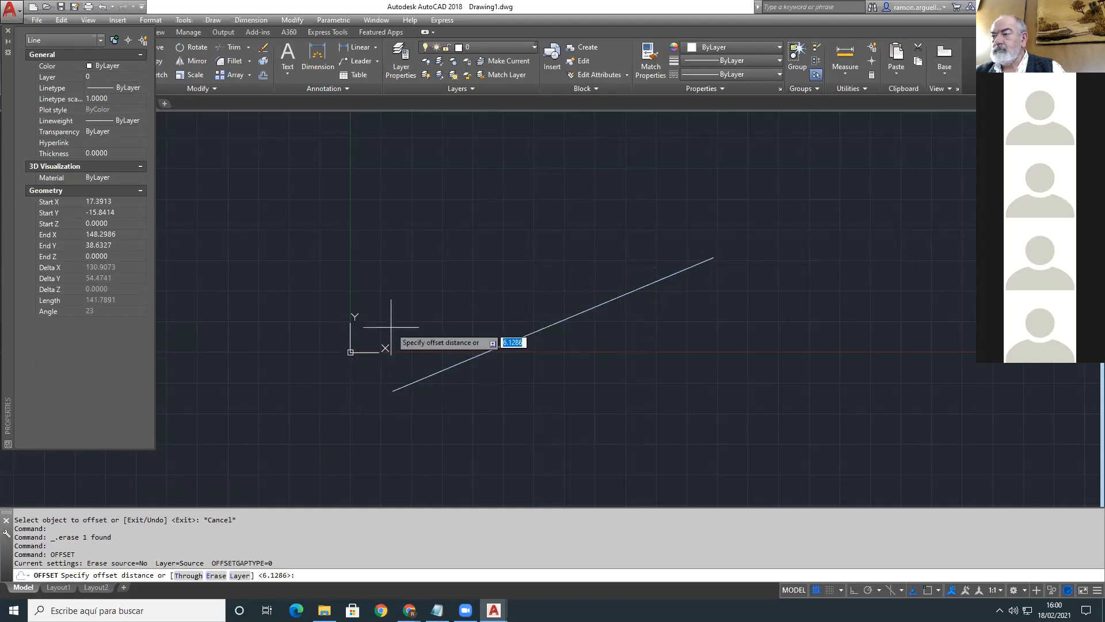
key(Return)
click(403, 387)
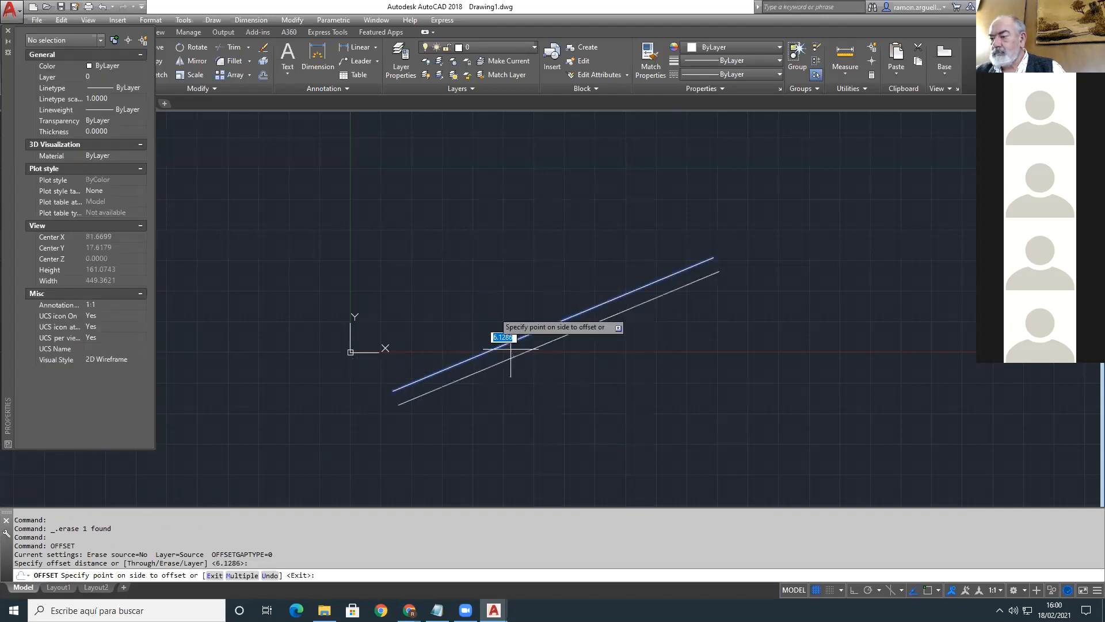
click(529, 369)
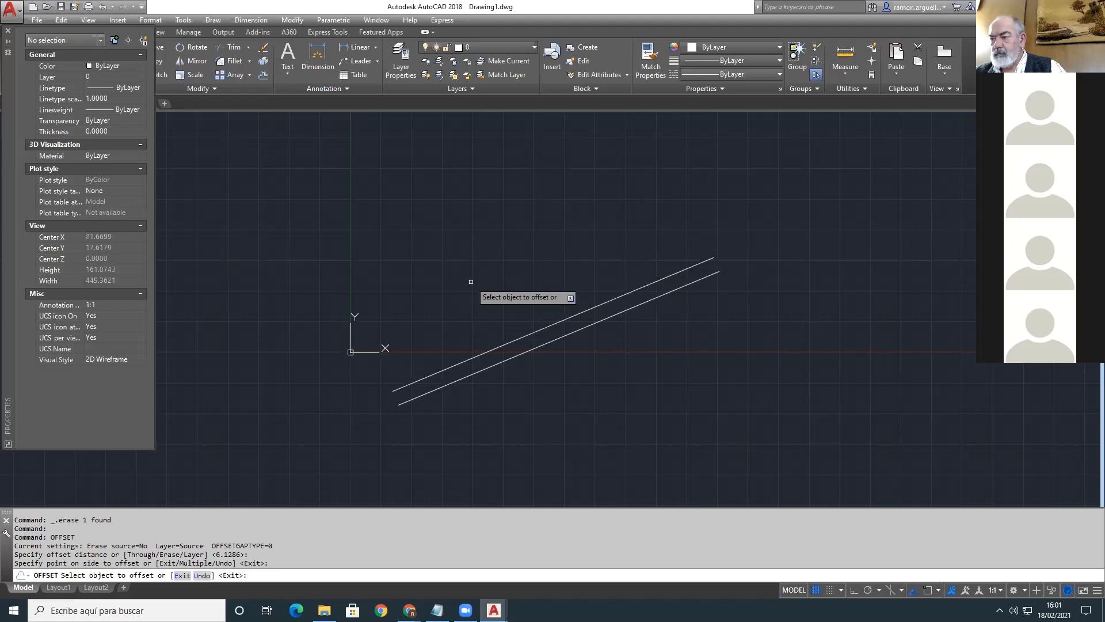
key(Escape)
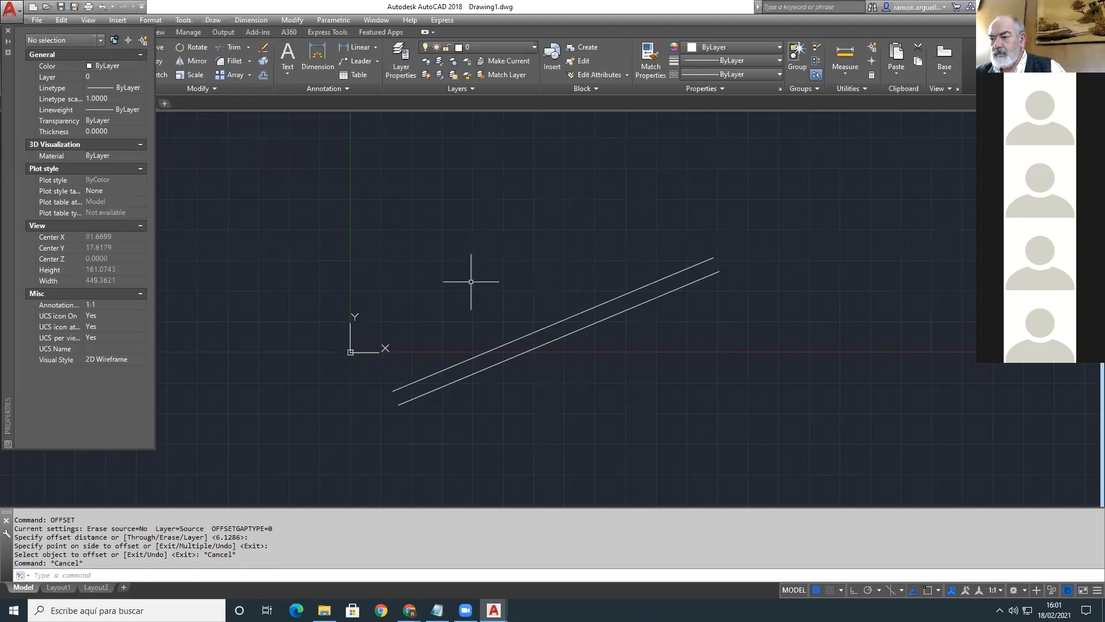
Step: Move the upper line about 47 units upward, away from the lower parallel line
text(_move)
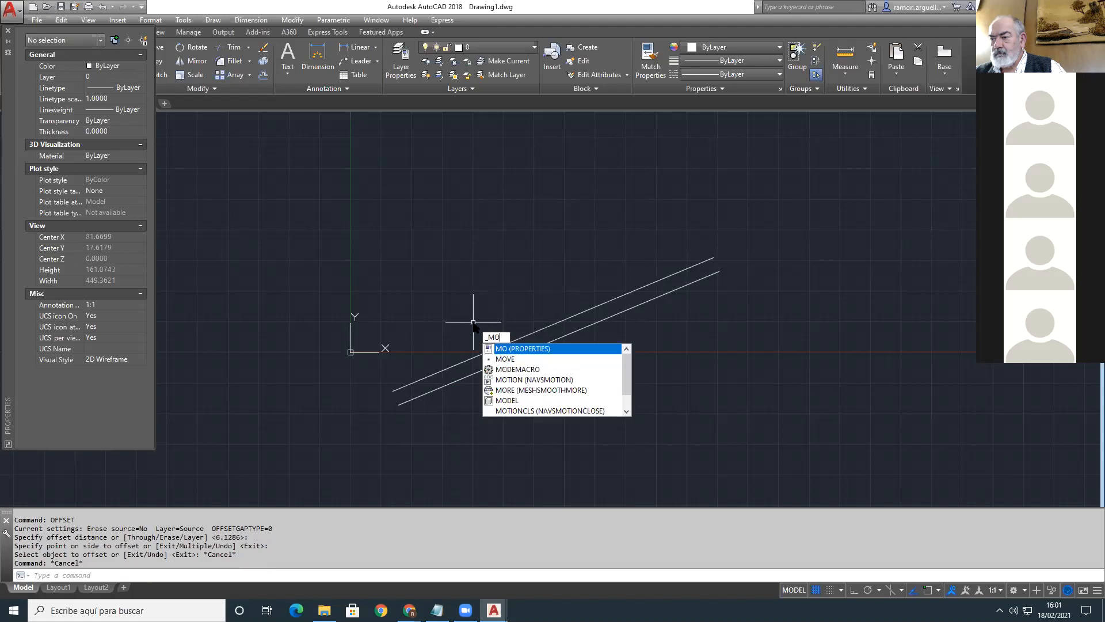
key(Return)
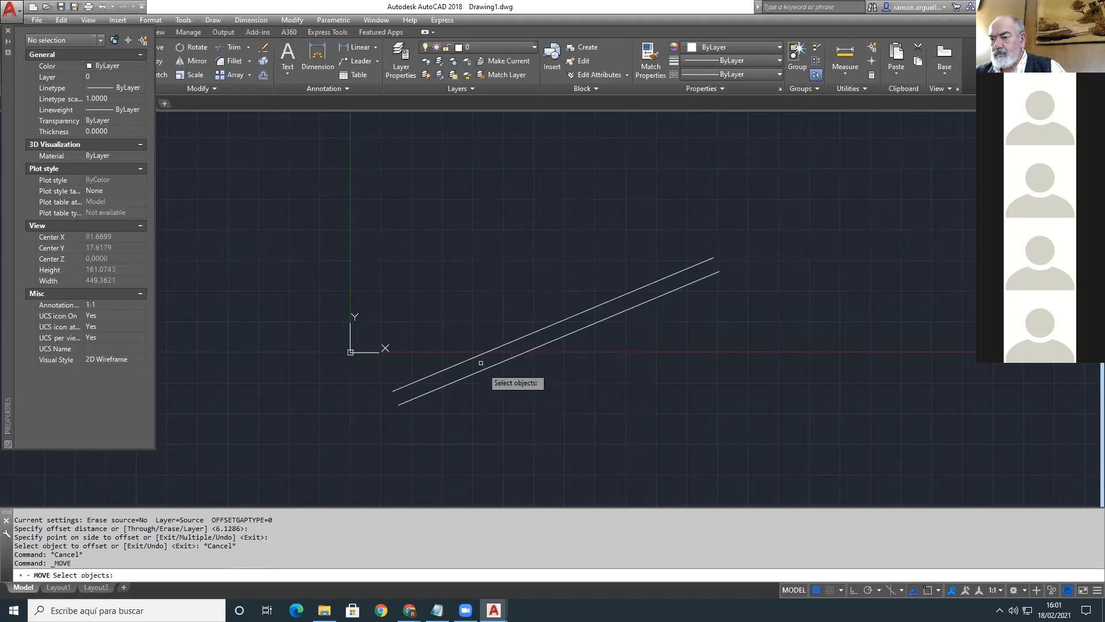
click(481, 360)
key(Return)
click(506, 395)
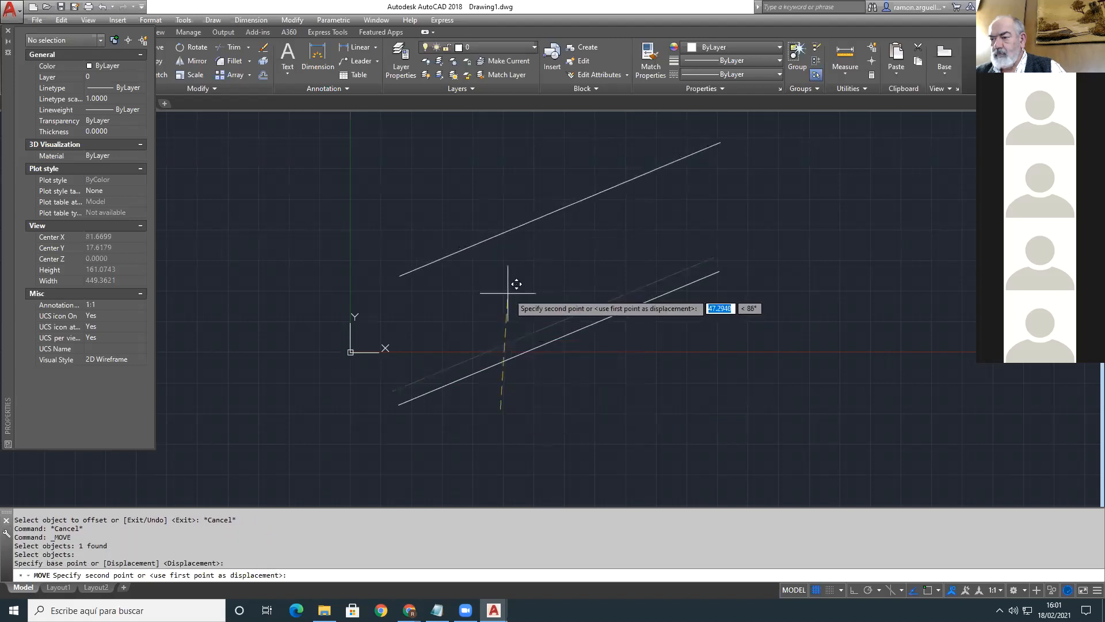
click(520, 284)
key(Return)
key(Escape)
key(Escape)
Step: Try Move's Previous selection option to reselect the line just moved, and cancel the command
key(Up)
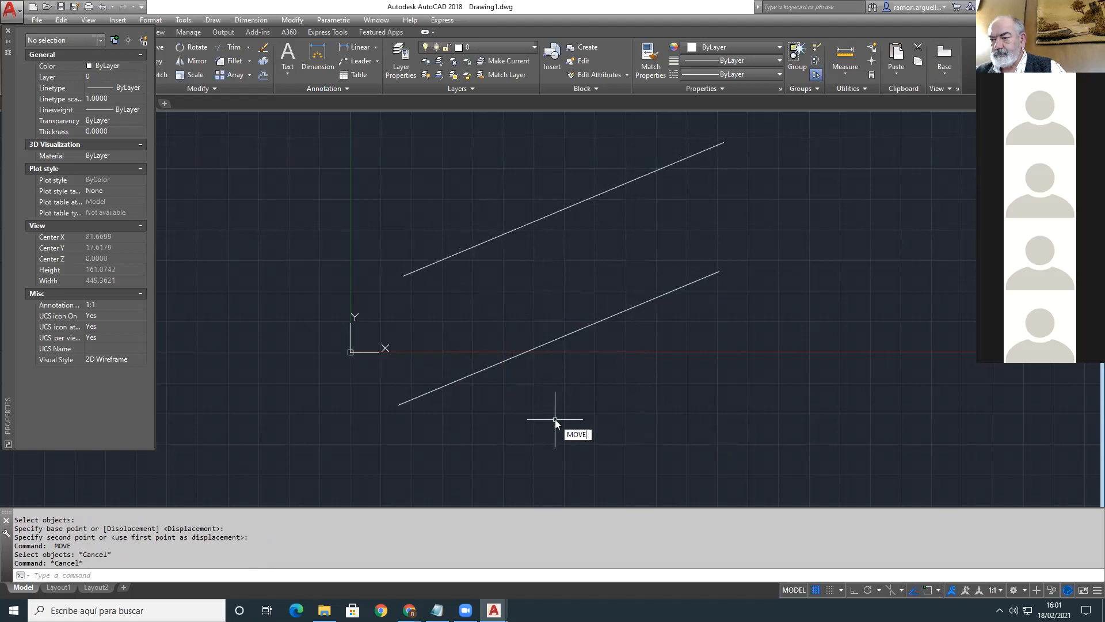
key(Return)
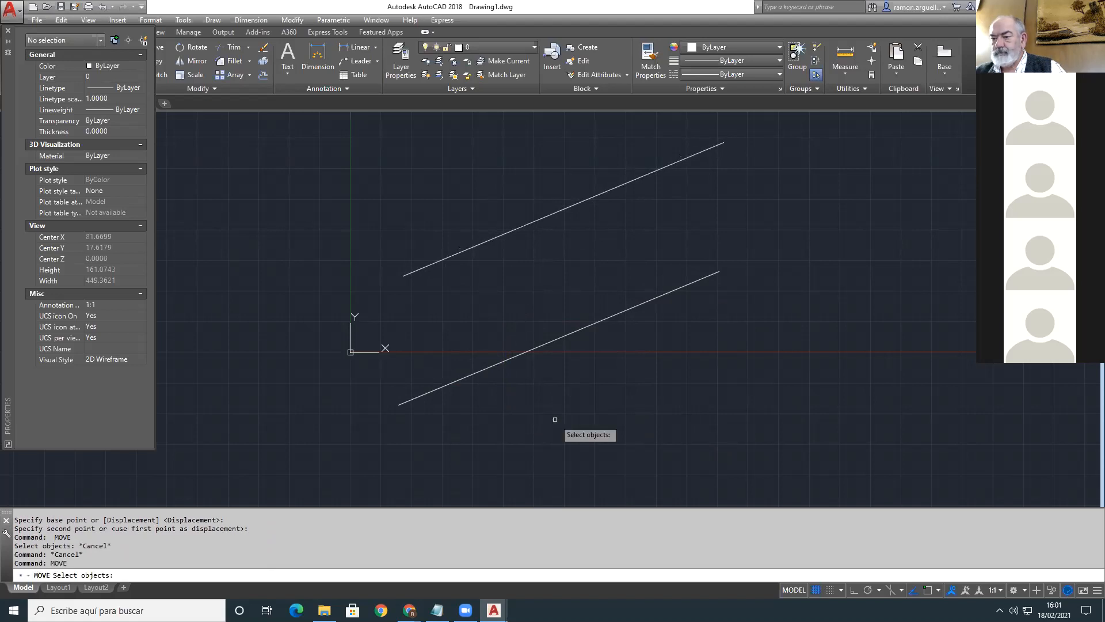
text(p)
key(Return)
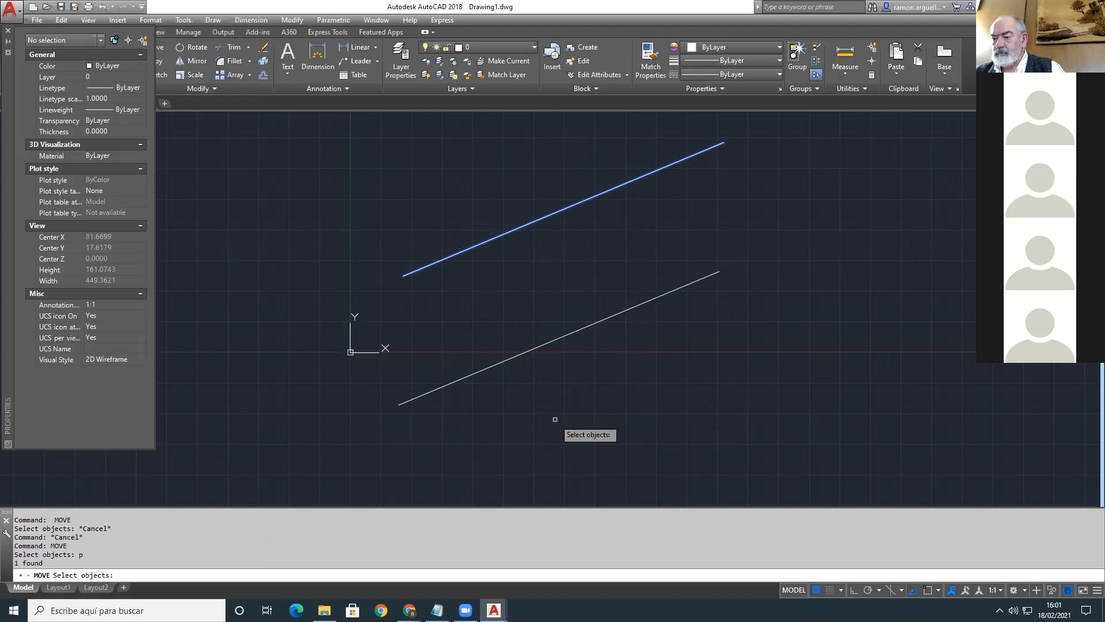
key(Escape)
key(Escape)
Step: Copy both lines, selected with the Crossing option, to three new places: two to the left of the originals and one to the upper right
scroll(630, 363, down, 8)
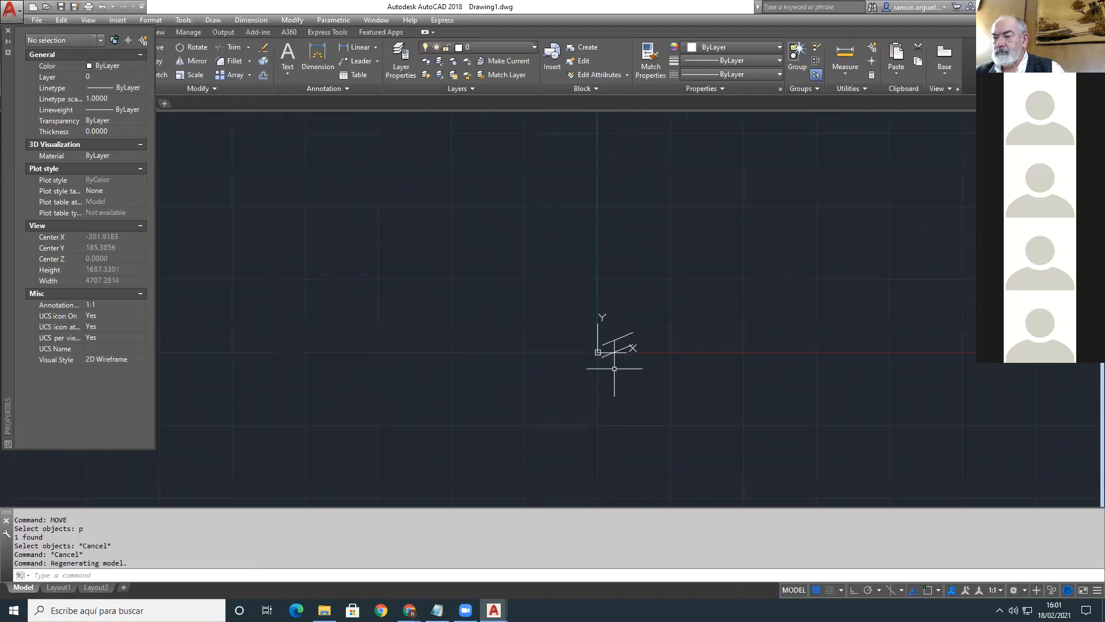
scroll(611, 373, up, 2)
text(cop)
key(Return)
text(ct objects:)
key(Return)
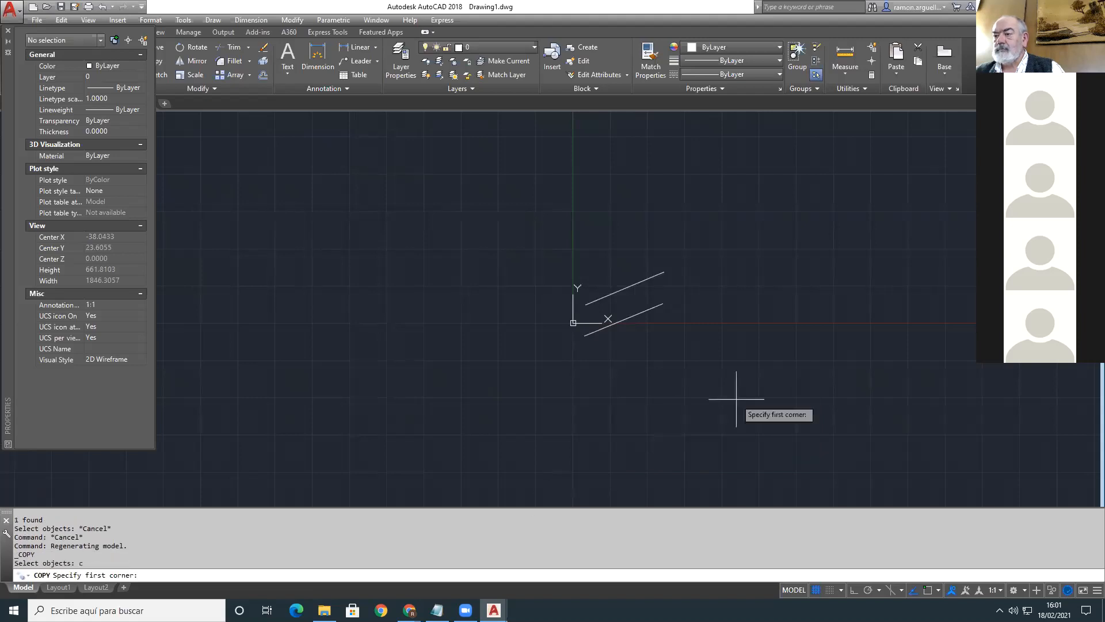
click(733, 235)
click(584, 373)
key(Return)
click(729, 429)
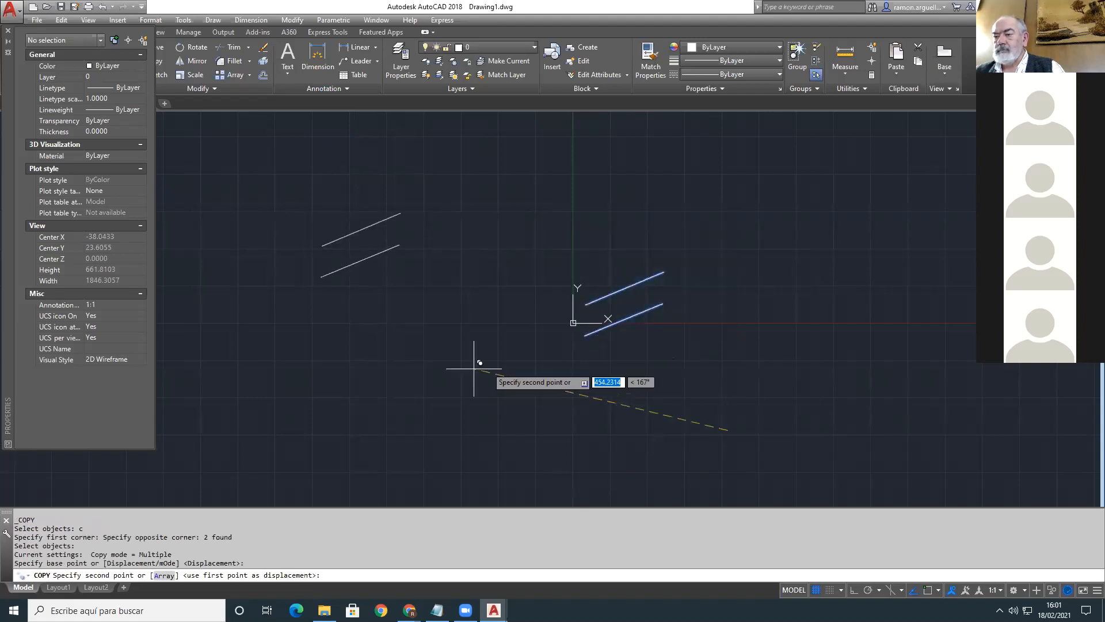
click(606, 384)
click(482, 418)
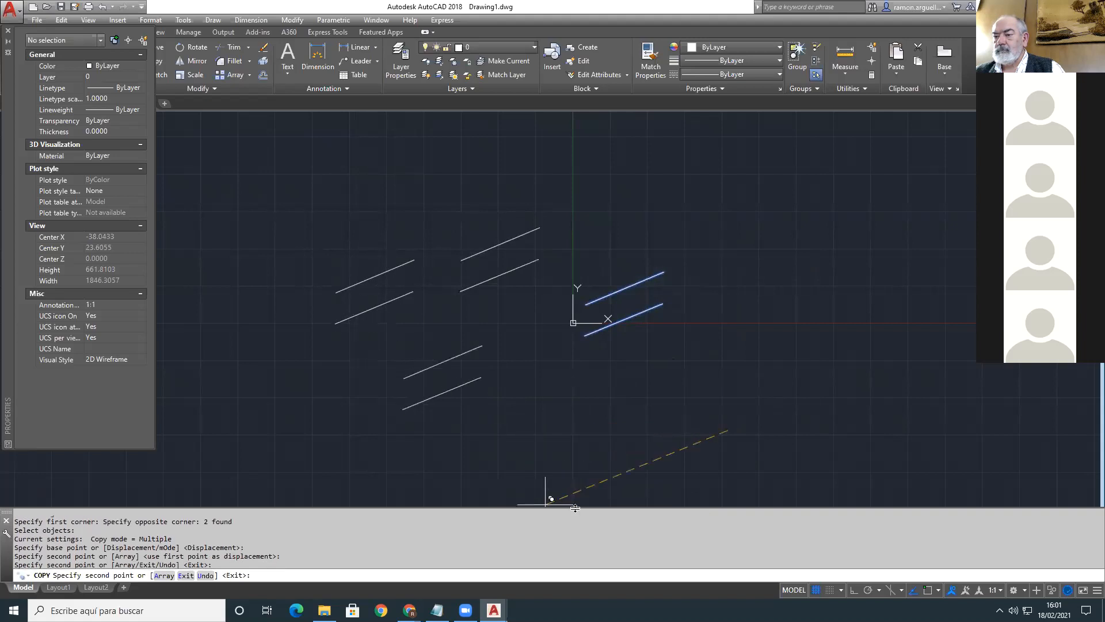
click(878, 333)
key(Return)
Step: Move all four pairs of lines, selected with the Crossing option, a short distance down and to the left
scroll(513, 402, down, 2)
middle_drag(513, 401, 494, 344)
text(_move)
key(Return)
text(c)
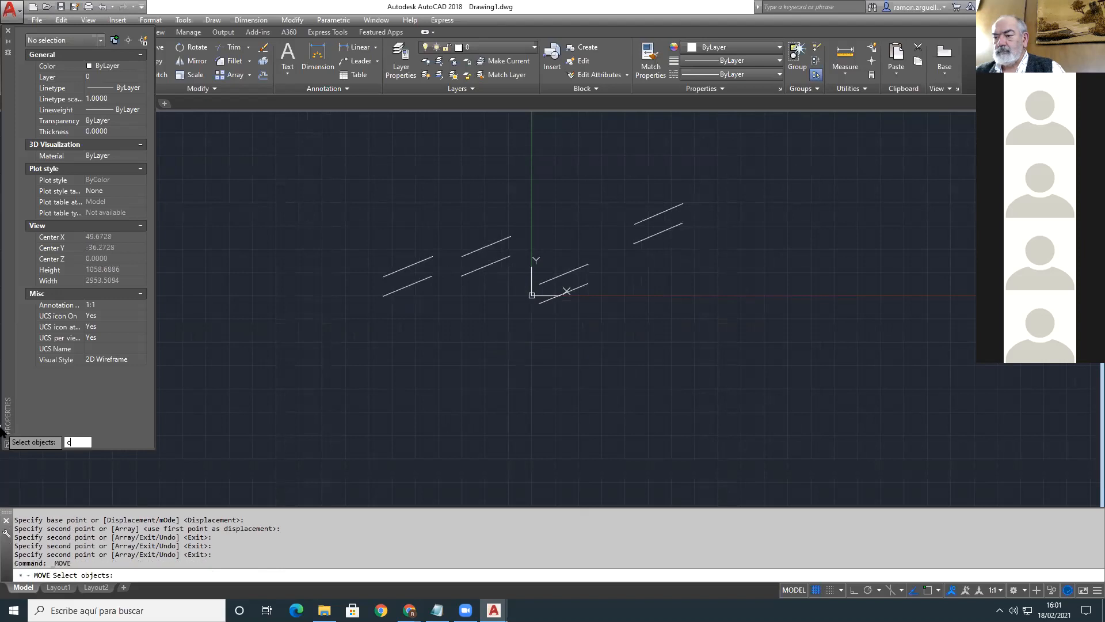
key(Return)
click(340, 348)
click(746, 141)
key(Return)
click(576, 196)
click(548, 236)
key(Return)
key(Escape)
Step: Move the same eight lines down and to the right, reselecting them with the Previous option
text(m)
key(Return)
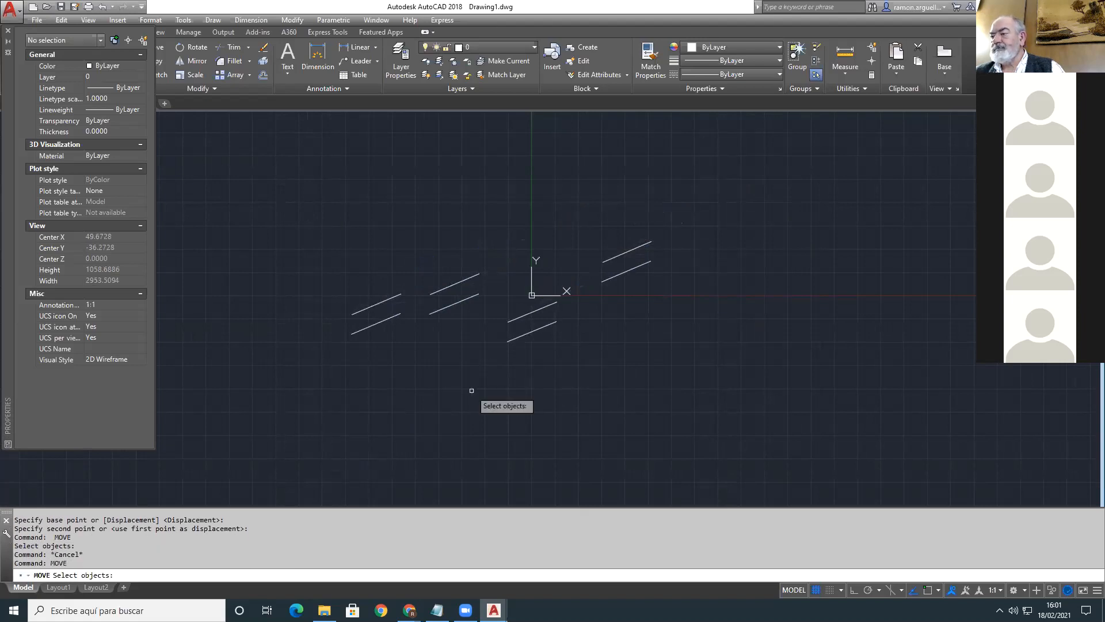
text(p)
key(Return)
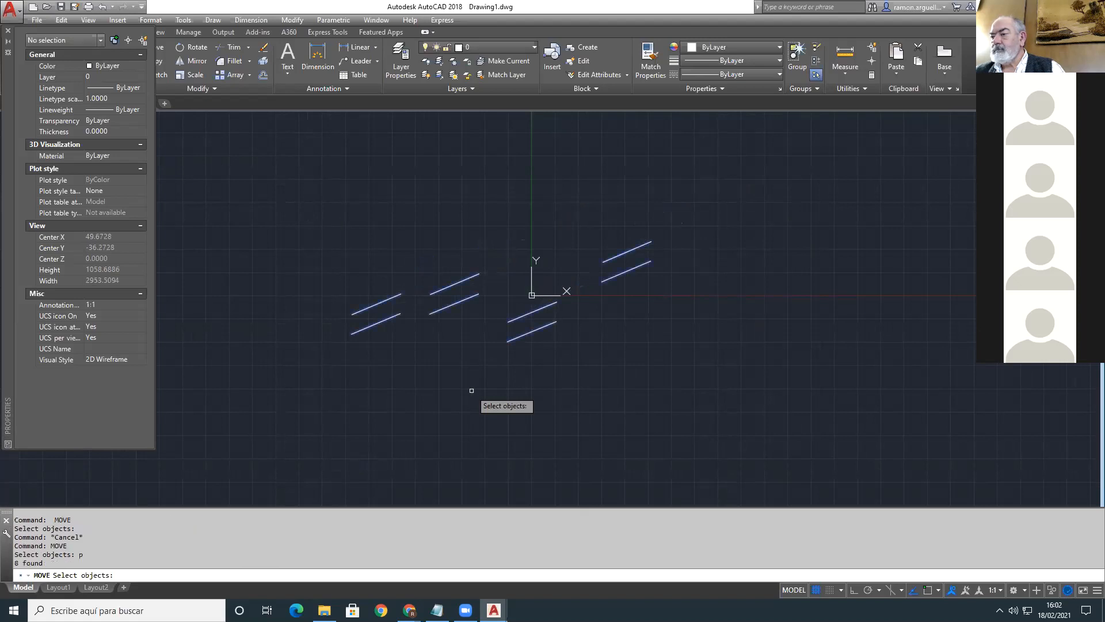
key(Return)
click(493, 364)
click(660, 406)
key(Escape)
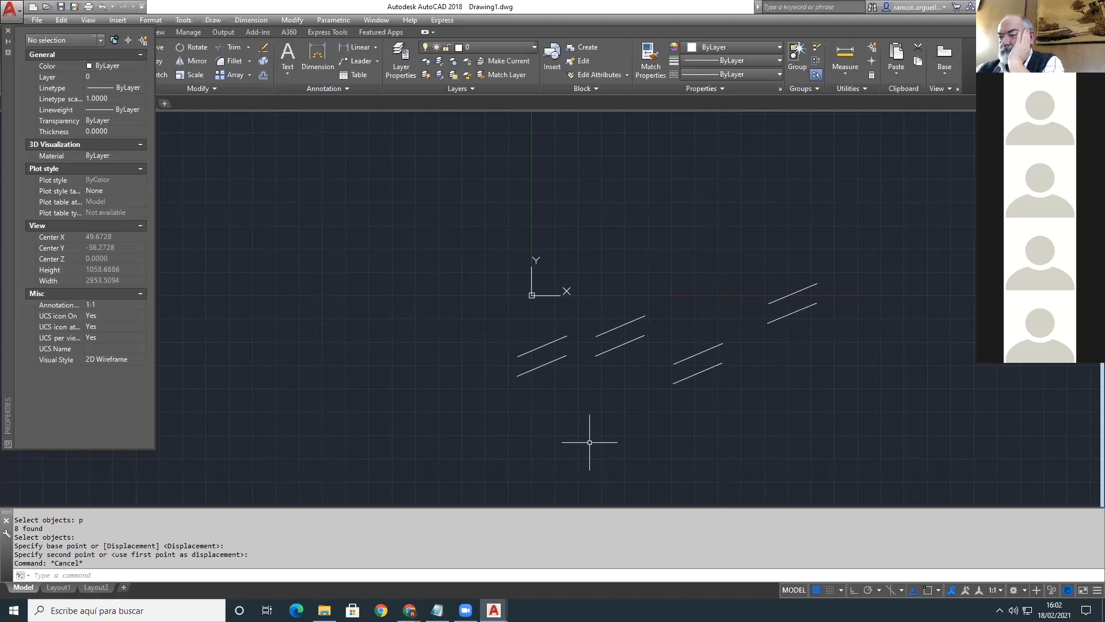
Step: Try Move's Crossing selection option on all four pairs of lines, and cancel the command
key(Return)
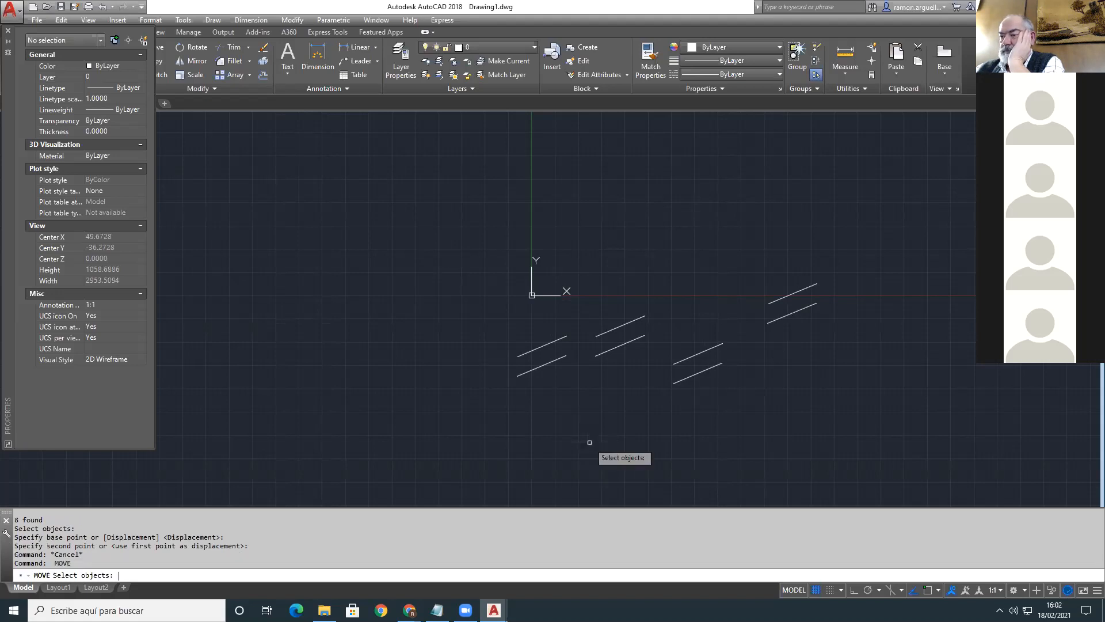
text(c)
key(Return)
click(424, 439)
click(969, 234)
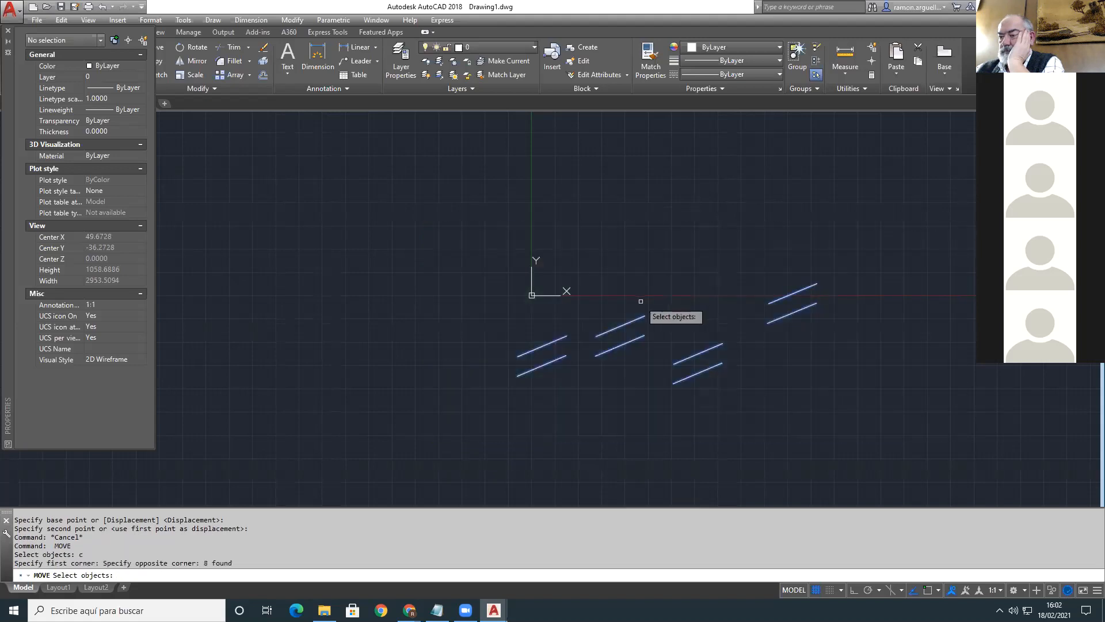
key(Return)
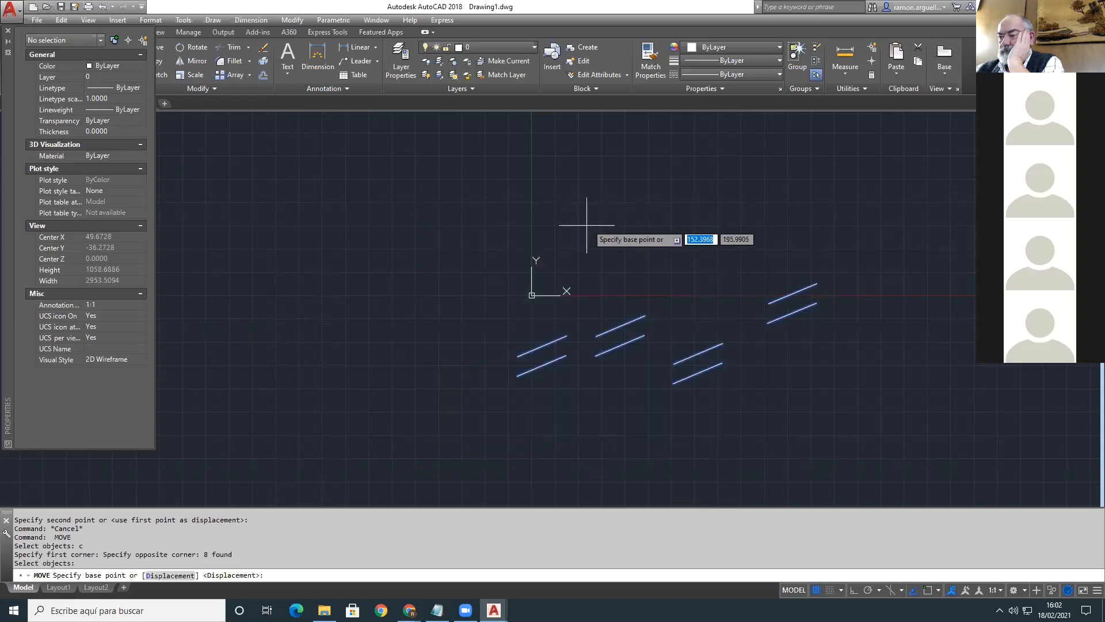
key(Escape)
text(v)
key(Return)
key(Escape)
Step: Move every line in the drawing up and to the left, selecting the lines with the _all option
text(move)
key(Return)
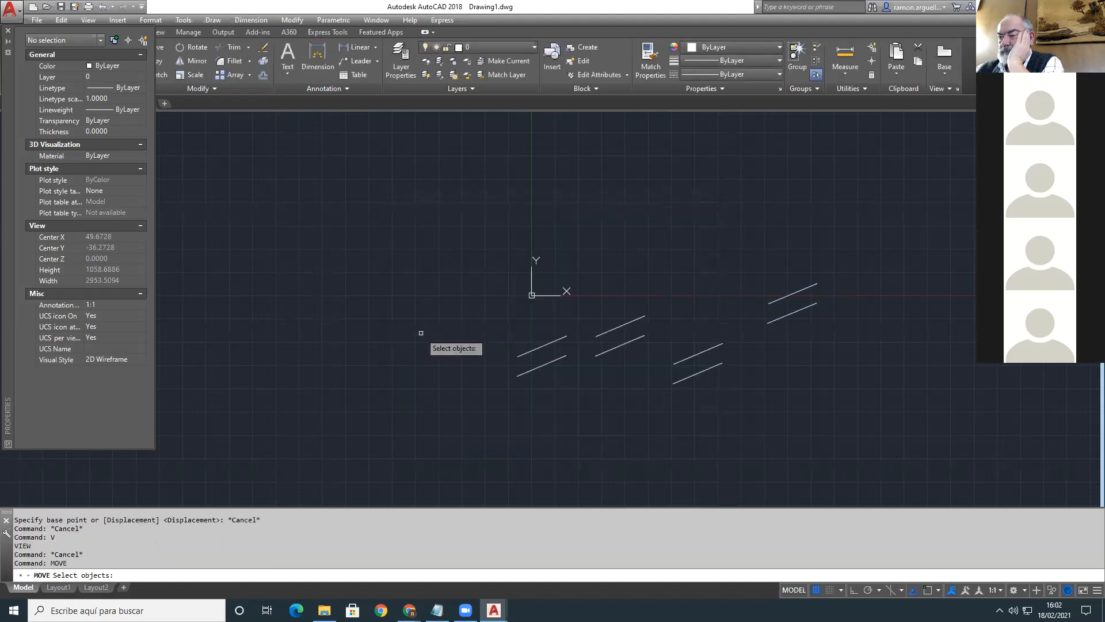
text(_all)
key(Return)
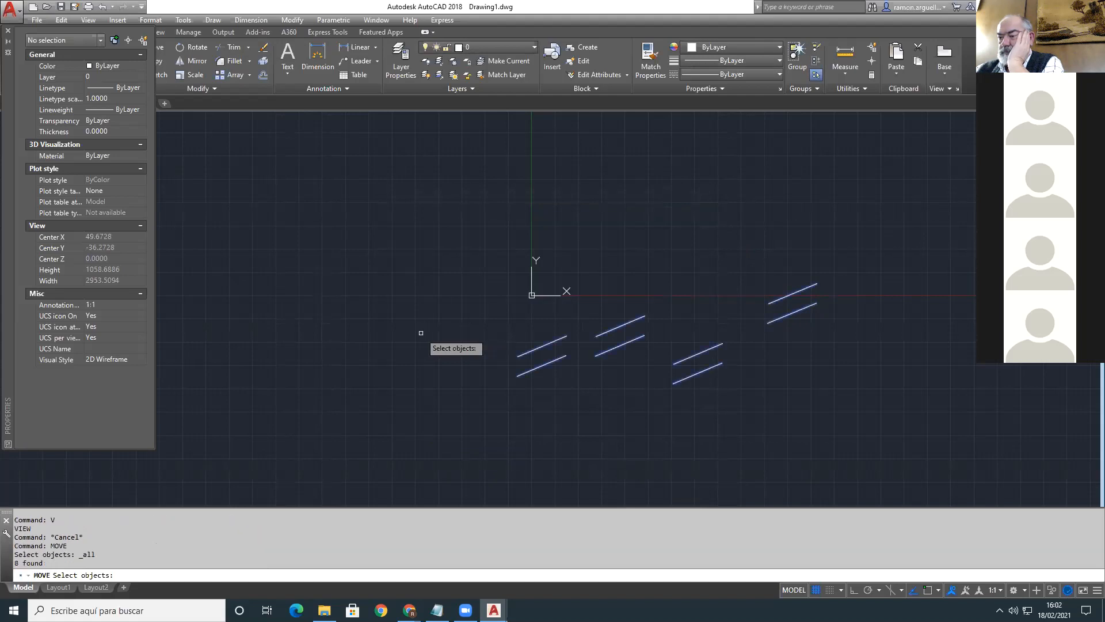
key(Return)
click(555, 424)
click(455, 345)
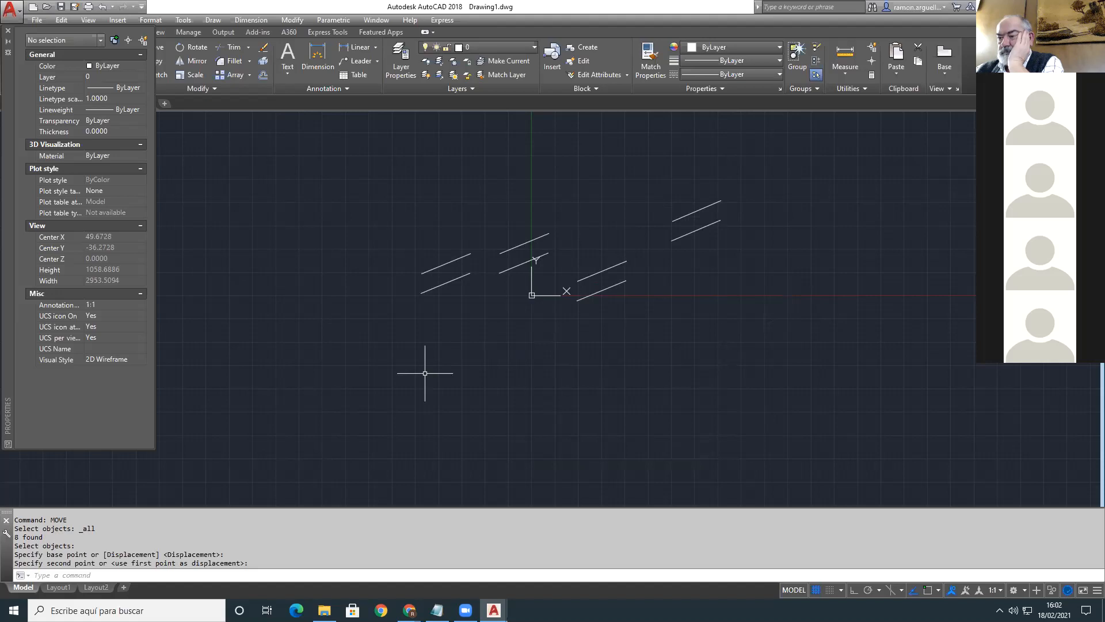
Step: Move all the lines down and to the right, selecting them with the AutoLISP expression (ssget"X")
key(Return)
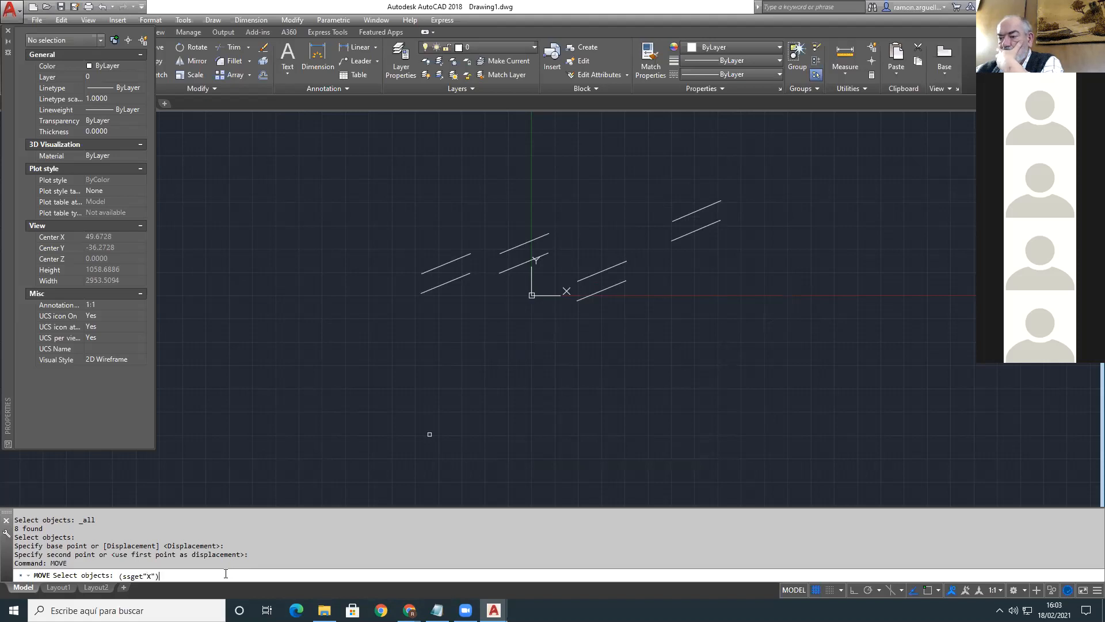
text((ssget"X"))
key(Return)
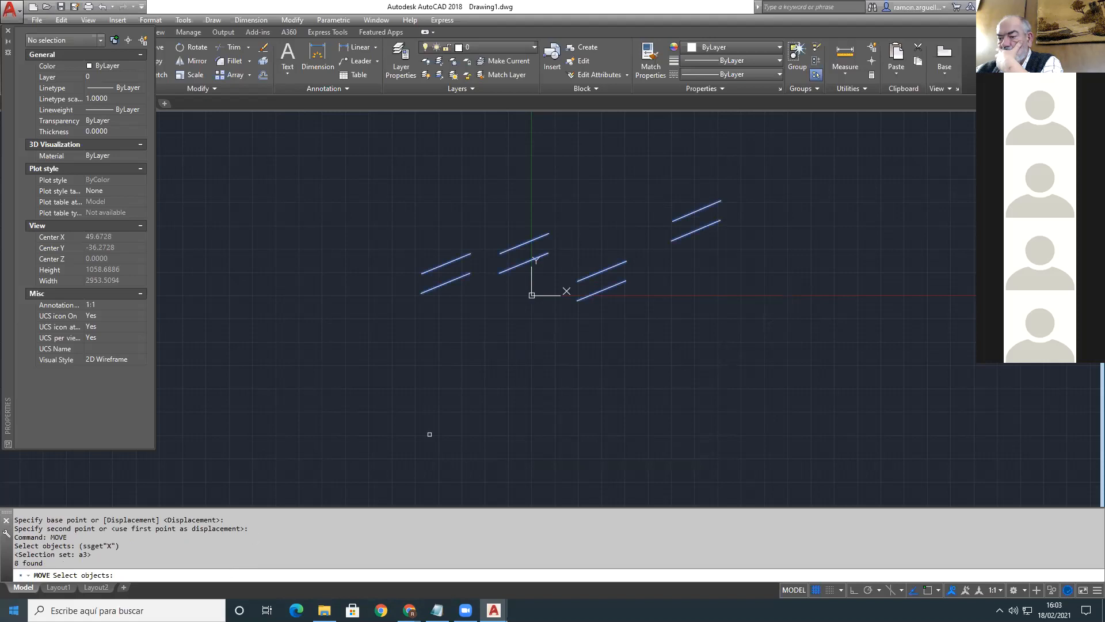
drag(91, 554, 2, 547)
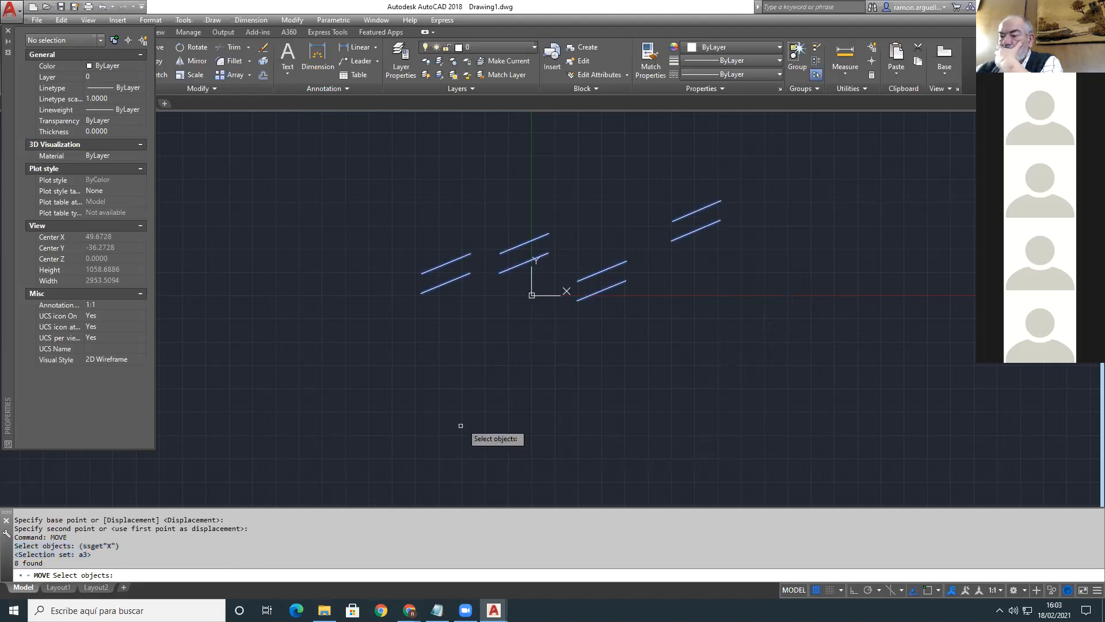
key(Return)
click(507, 322)
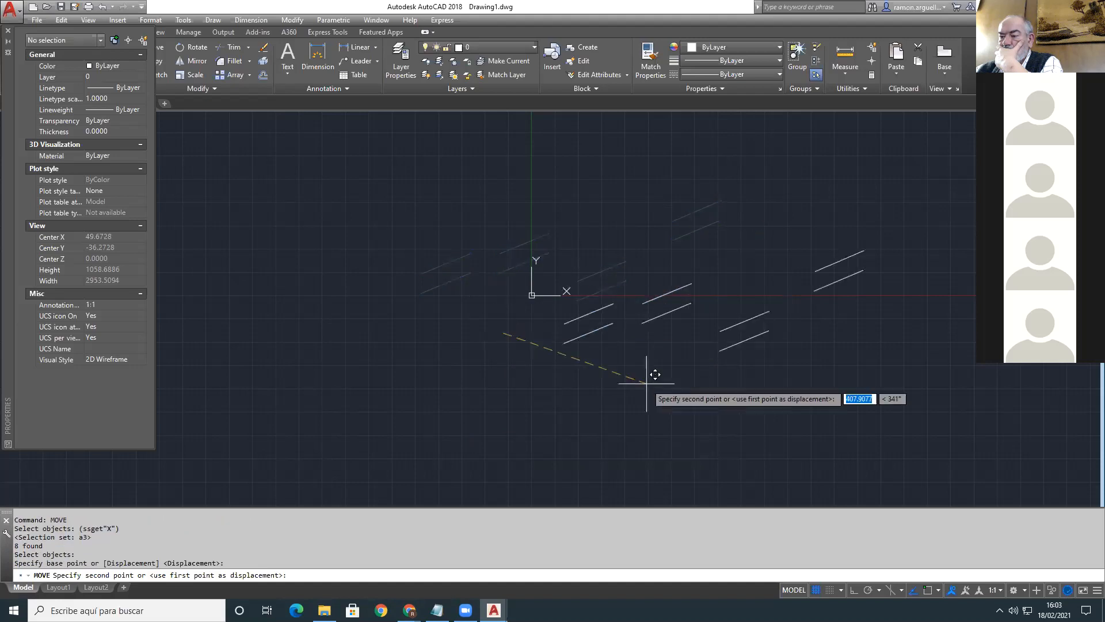
click(650, 374)
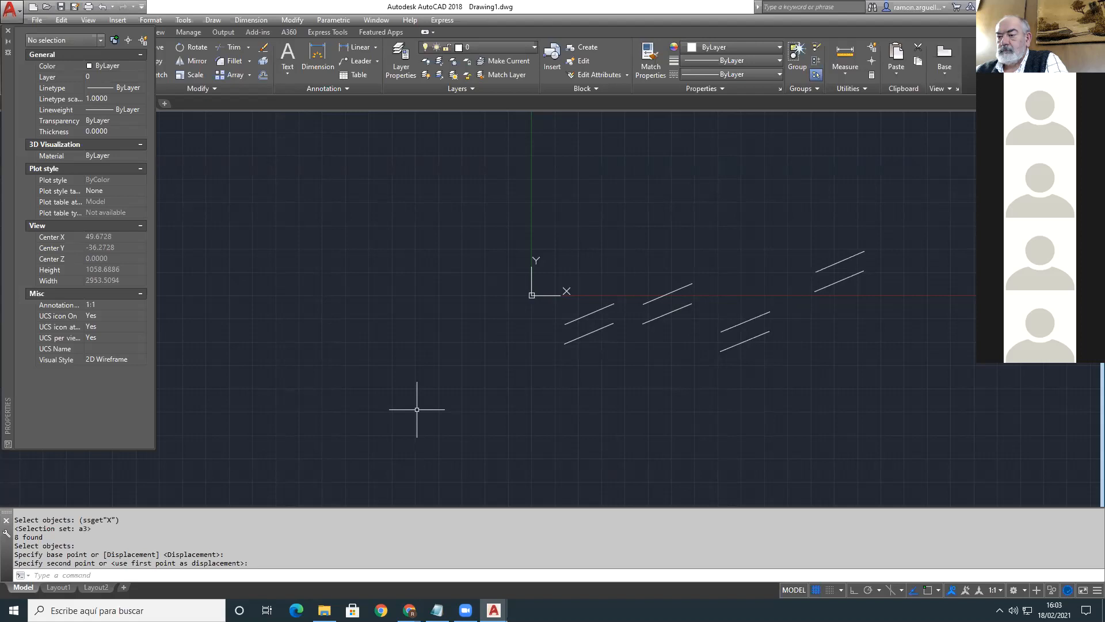
Step: Switch to the AutoCAD1.txt notes in Notepad, highlight the _EXTEND and _TRIM entries, and minimize the notes
click(437, 610)
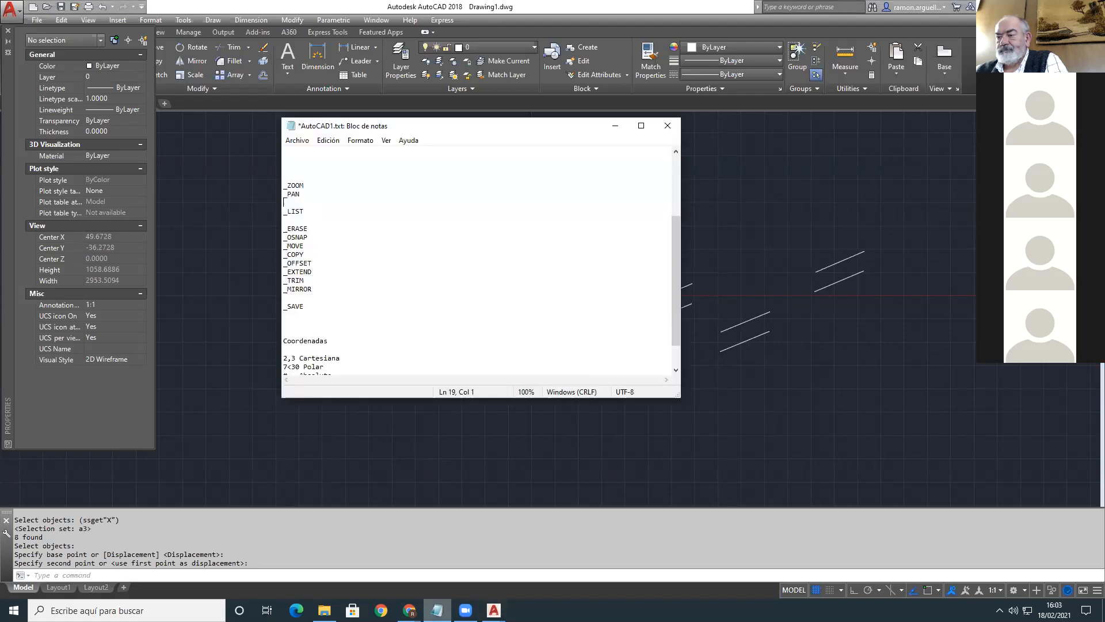
click(322, 263)
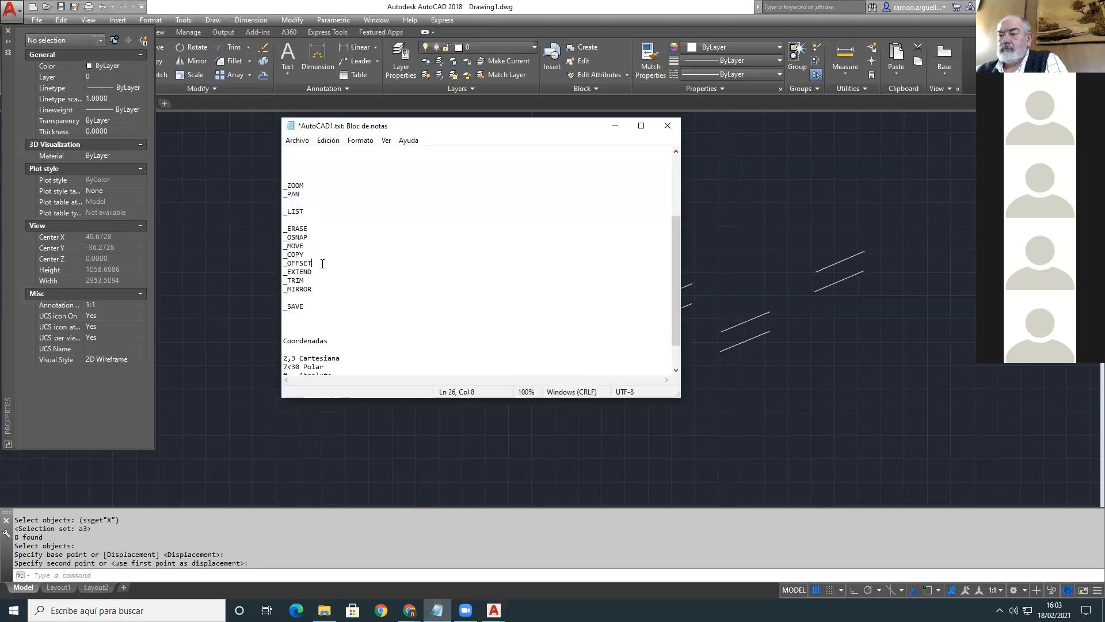
drag(283, 271, 304, 280)
click(312, 281)
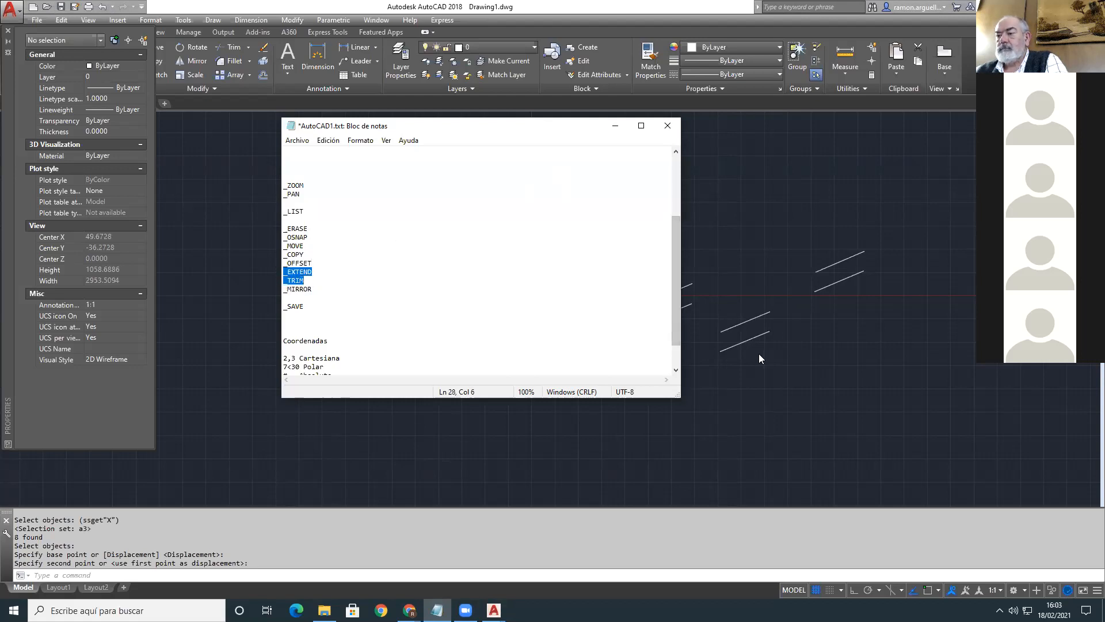
click(615, 126)
Step: Erase all eight lines from the drawing
click(915, 167)
click(492, 395)
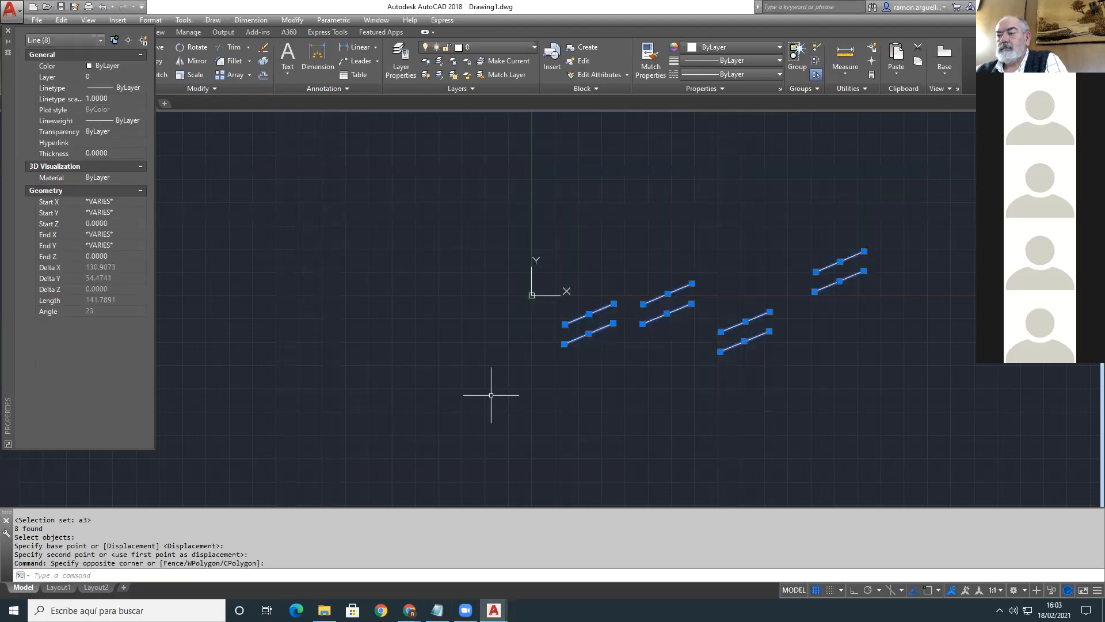
key(Delete)
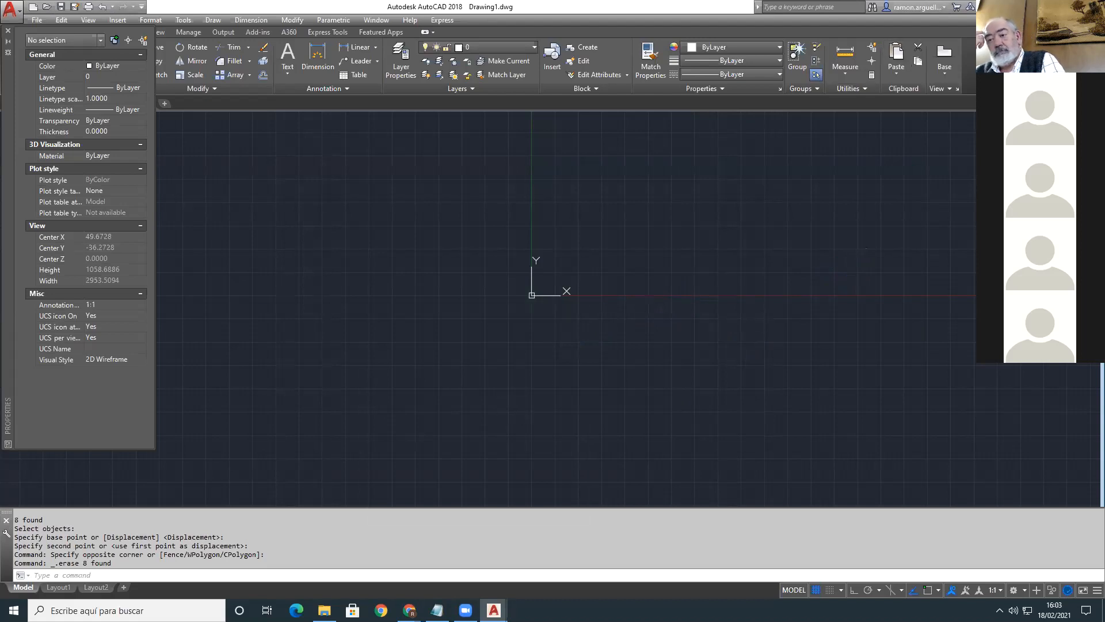
Step: Close AutoCAD 2018 and launch AutoCAD 2020 - English from the desktop
click(1072, 20)
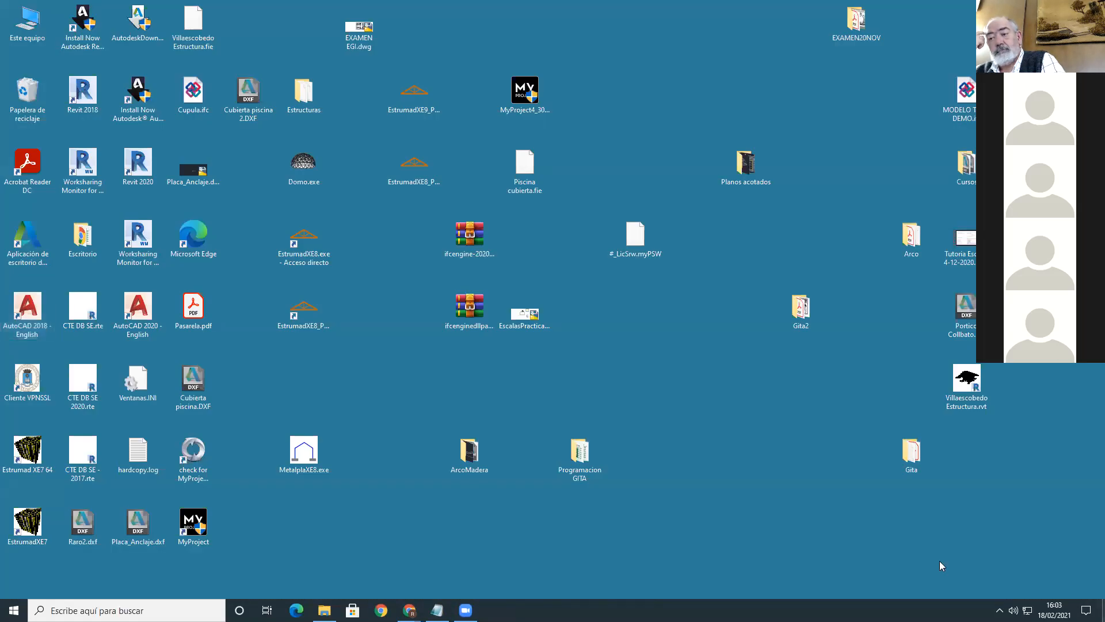
double_click(137, 308)
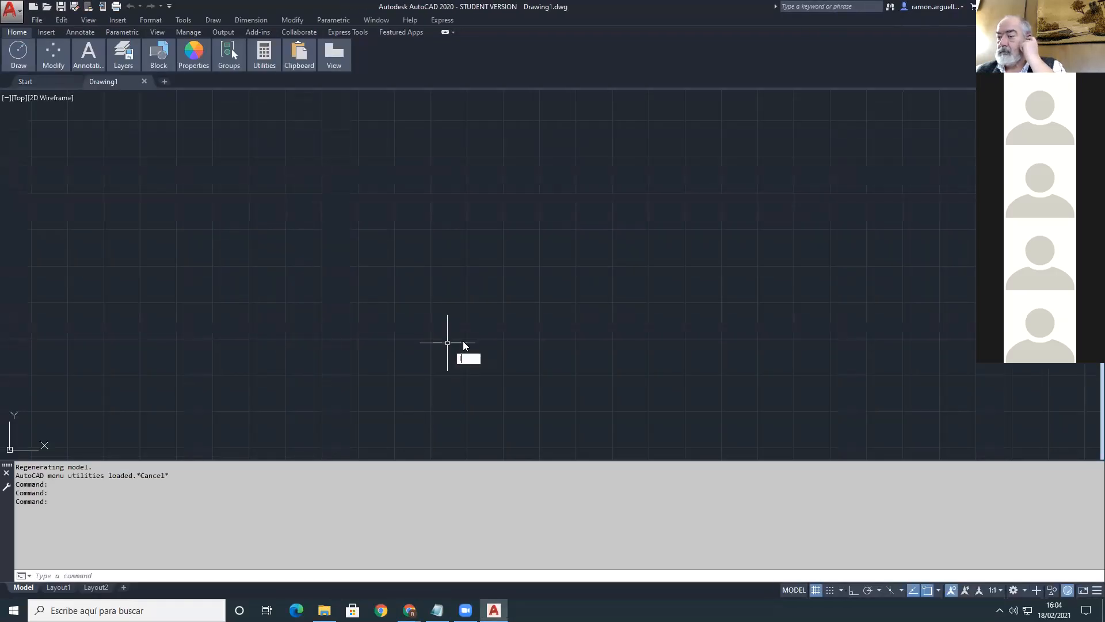
Step: Draw a long line sloping down to the right across the middle of the drawing area
text(L)
key(Return)
click(378, 196)
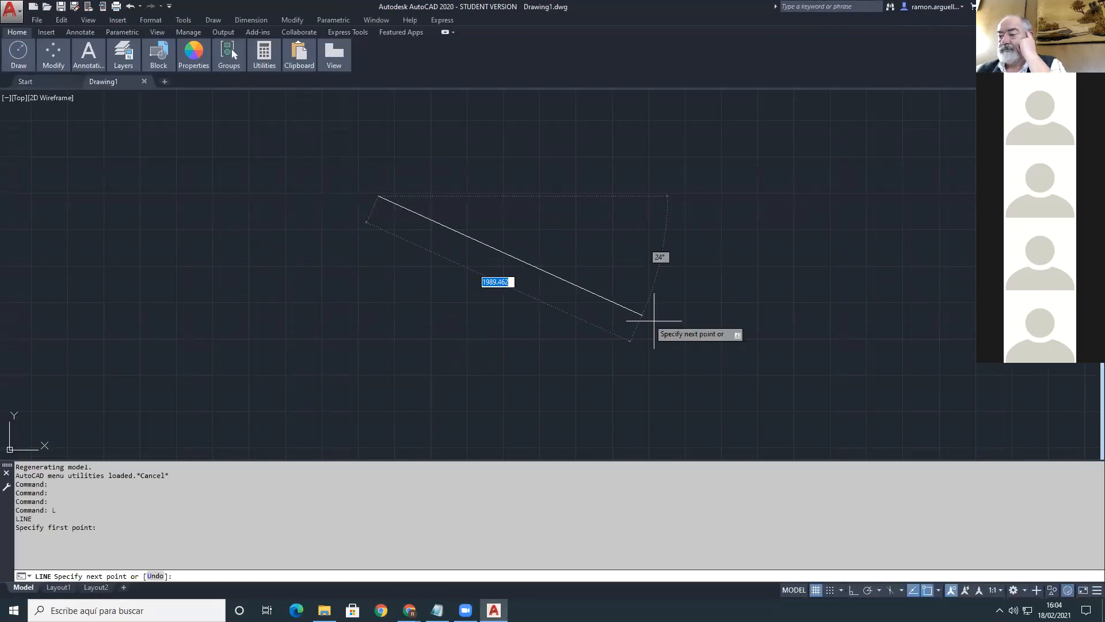
click(715, 336)
key(Return)
Step: Draw six shorter lines rising to the right along the long line, three crossing it and three stopping short below it
key(Return)
click(352, 382)
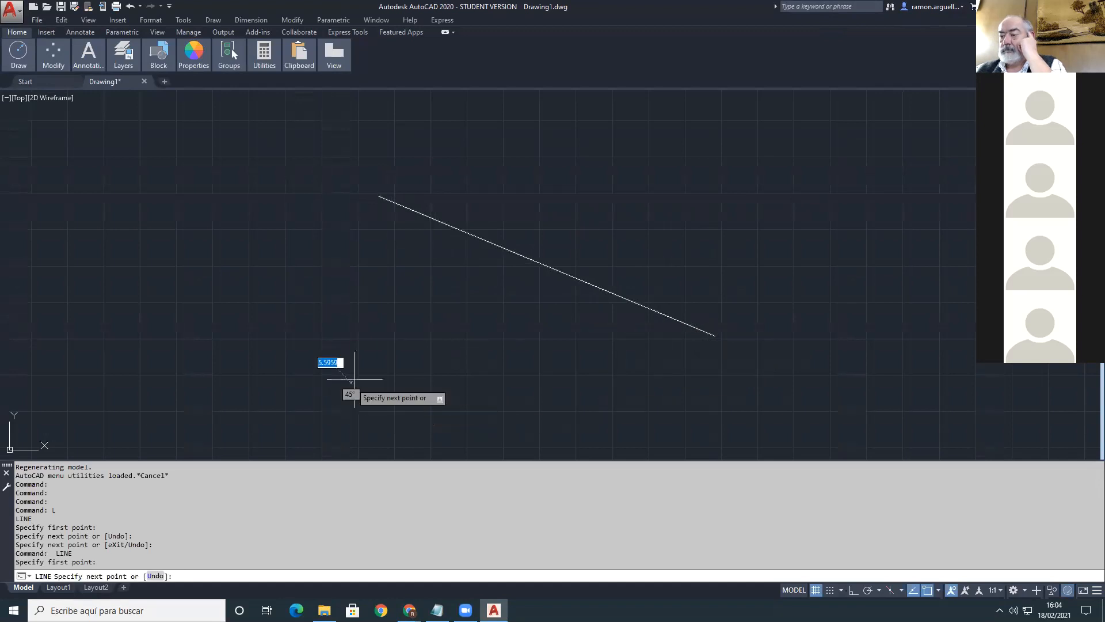
click(436, 279)
key(Return)
key(Return)
click(422, 361)
click(525, 205)
key(Return)
key(Return)
click(486, 340)
click(528, 276)
key(Return)
key(Return)
click(482, 418)
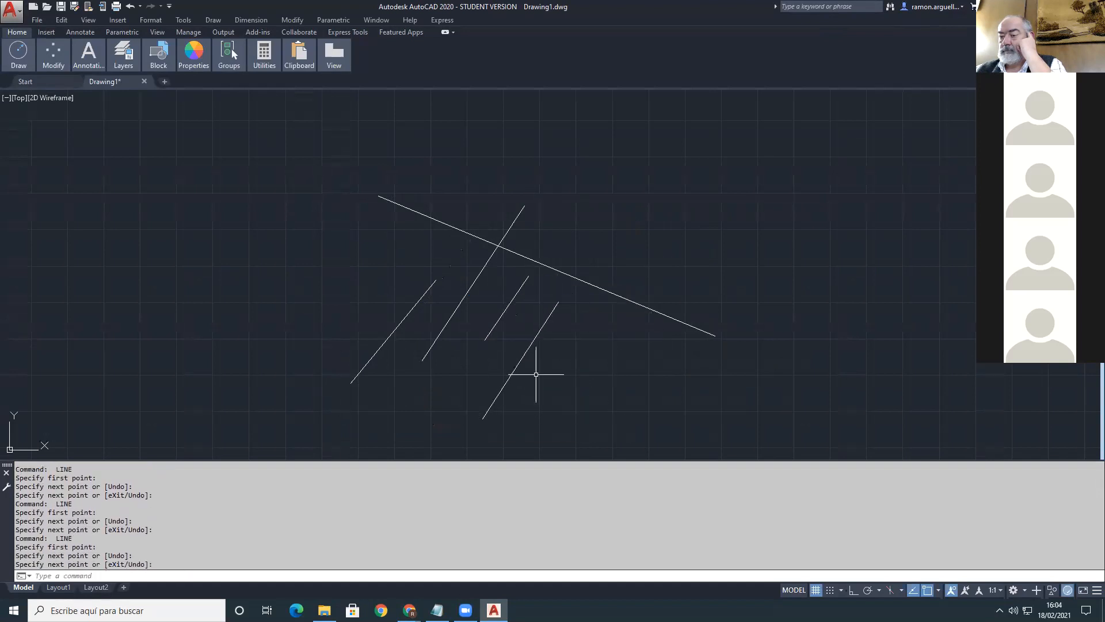
click(632, 256)
key(Return)
key(Return)
click(593, 375)
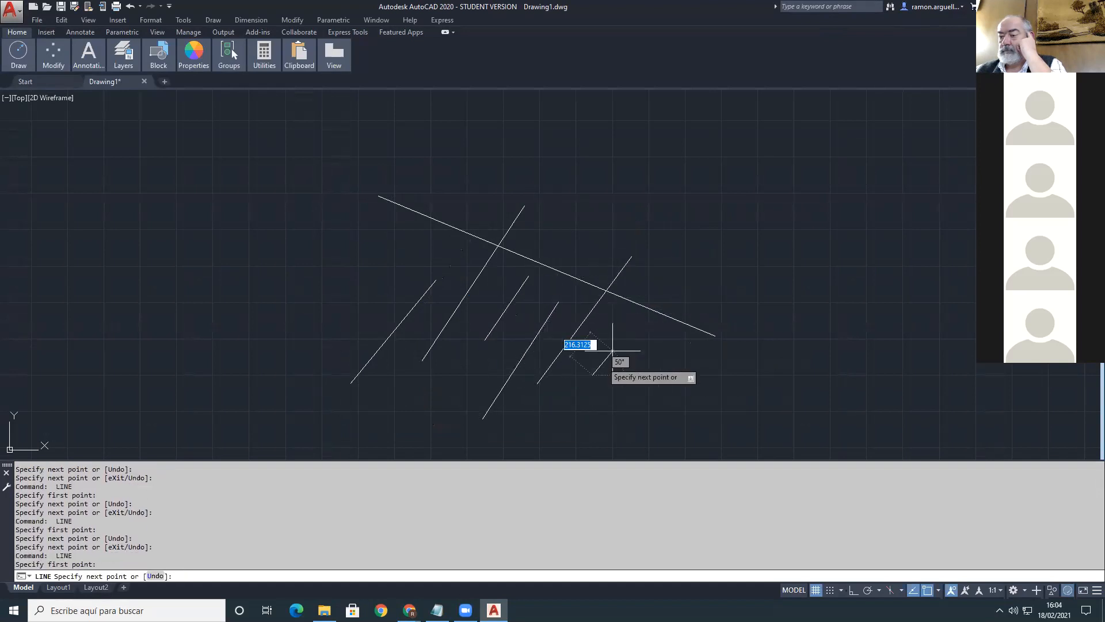
click(658, 286)
key(Return)
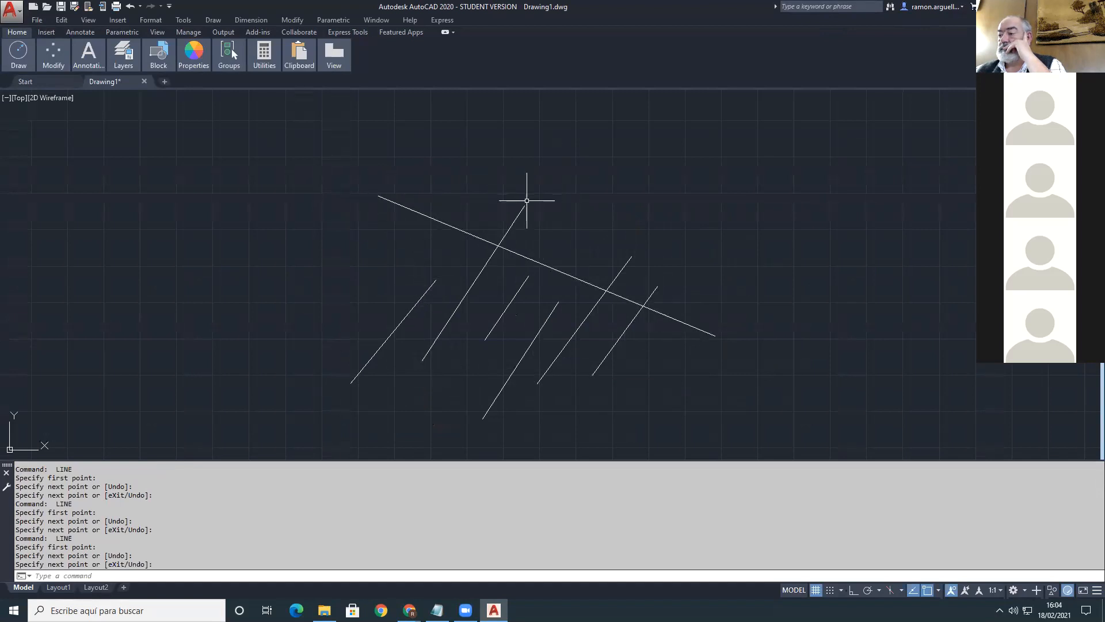
Step: Copy the _TRIM command from the AutoCAD1.txt notes in Notepad and minimize the notes
click(437, 611)
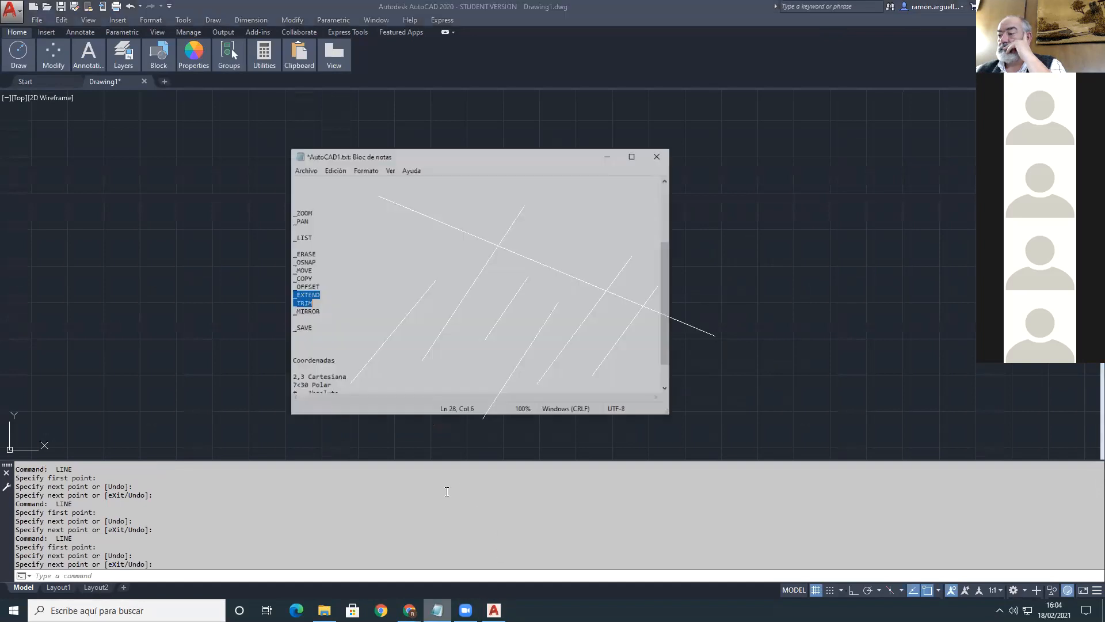
click(334, 275)
drag(311, 280, 269, 279)
key(ctrl+c)
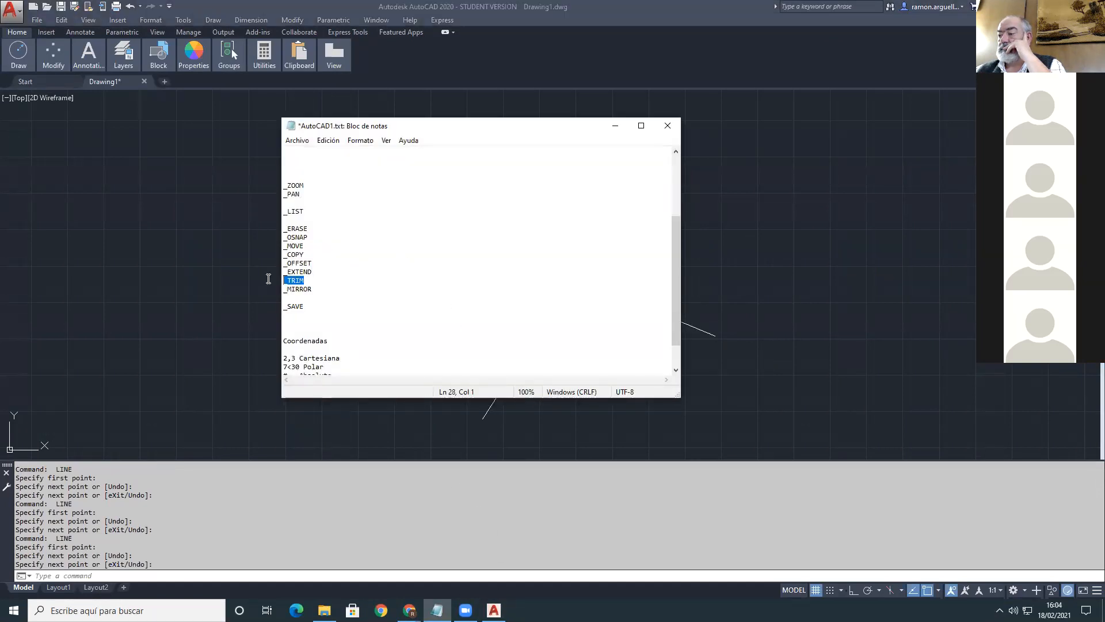
click(614, 124)
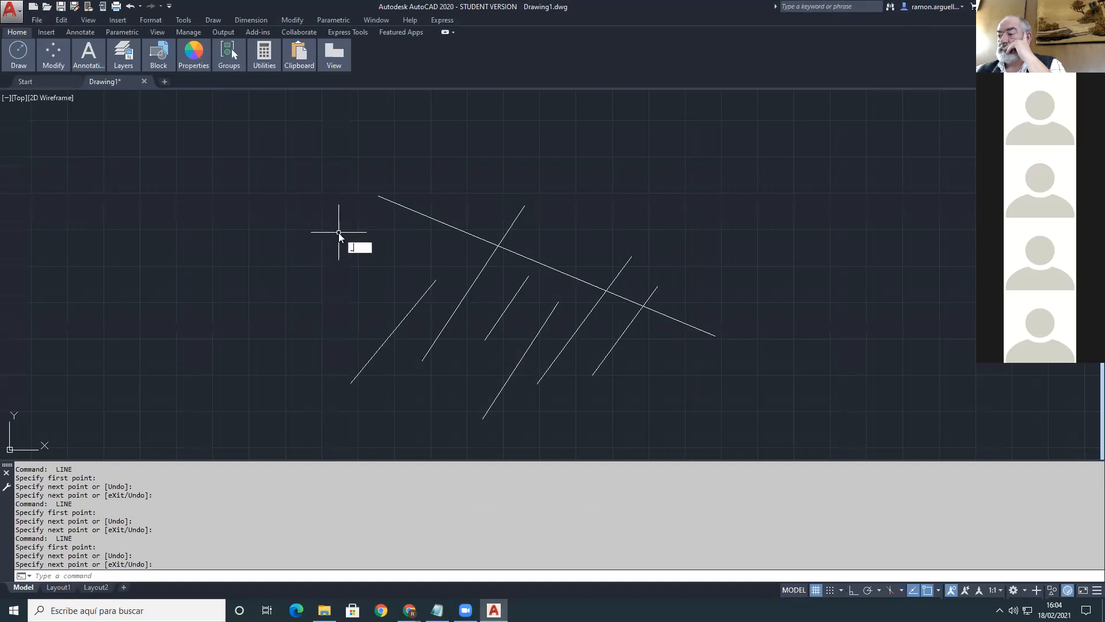
Step: Trim the ends of the three crossing lines that project above the long sloping line, using that line as the cutting edge
key(ctrl+v)
key(Return)
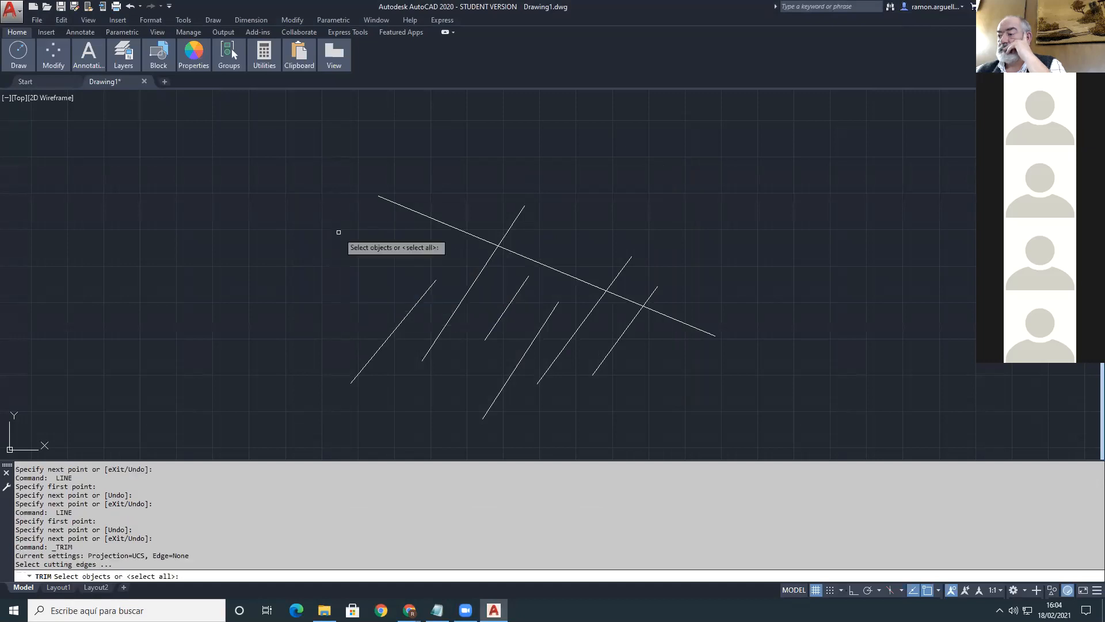
click(449, 226)
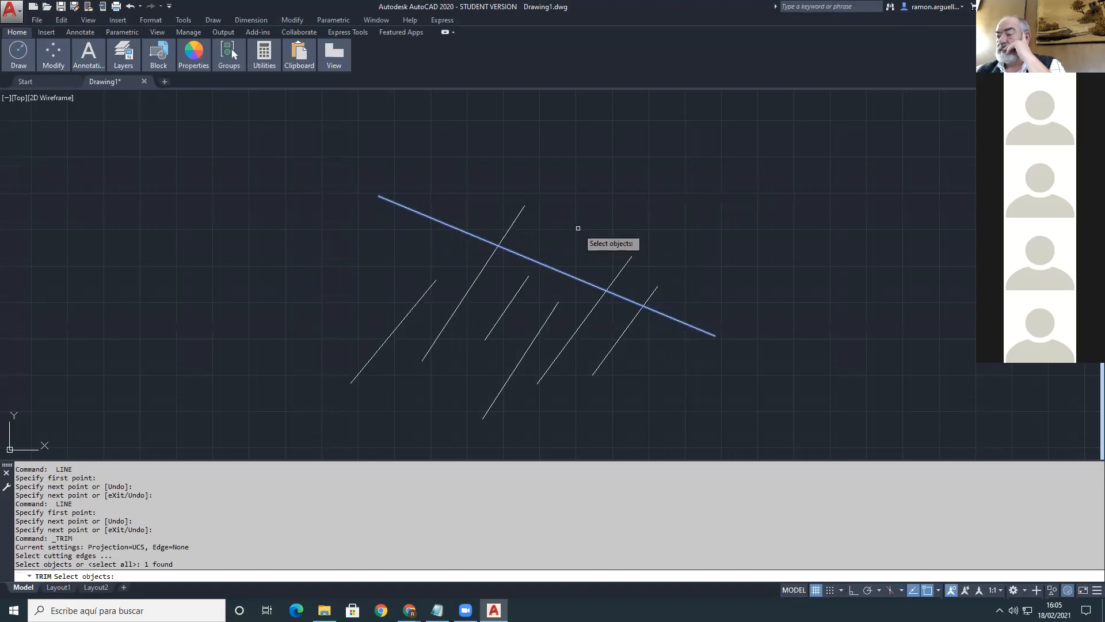
key(Return)
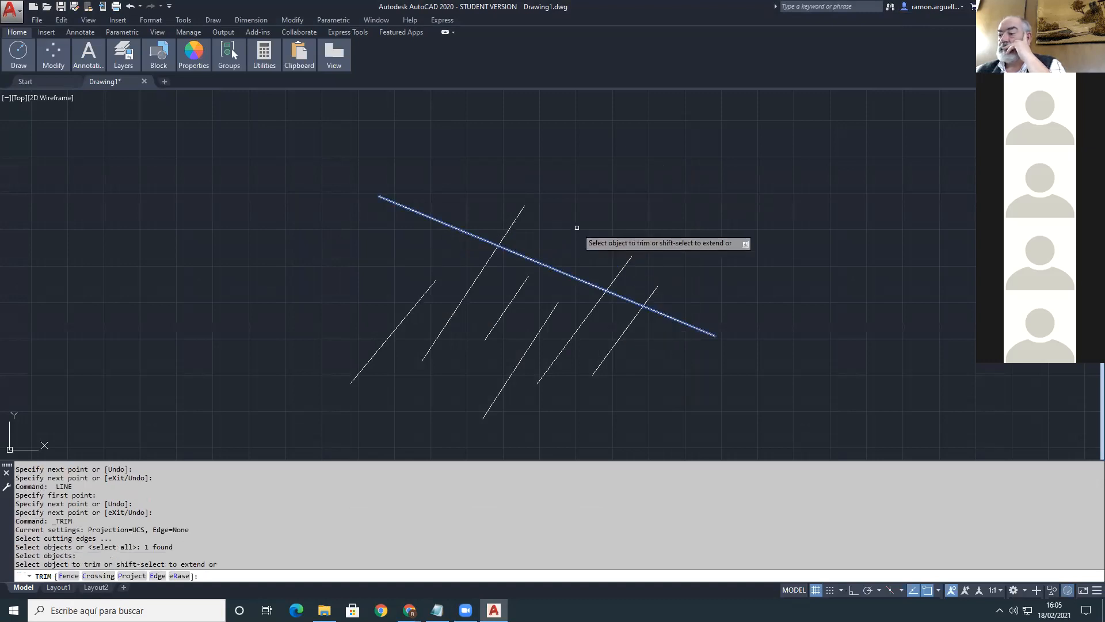
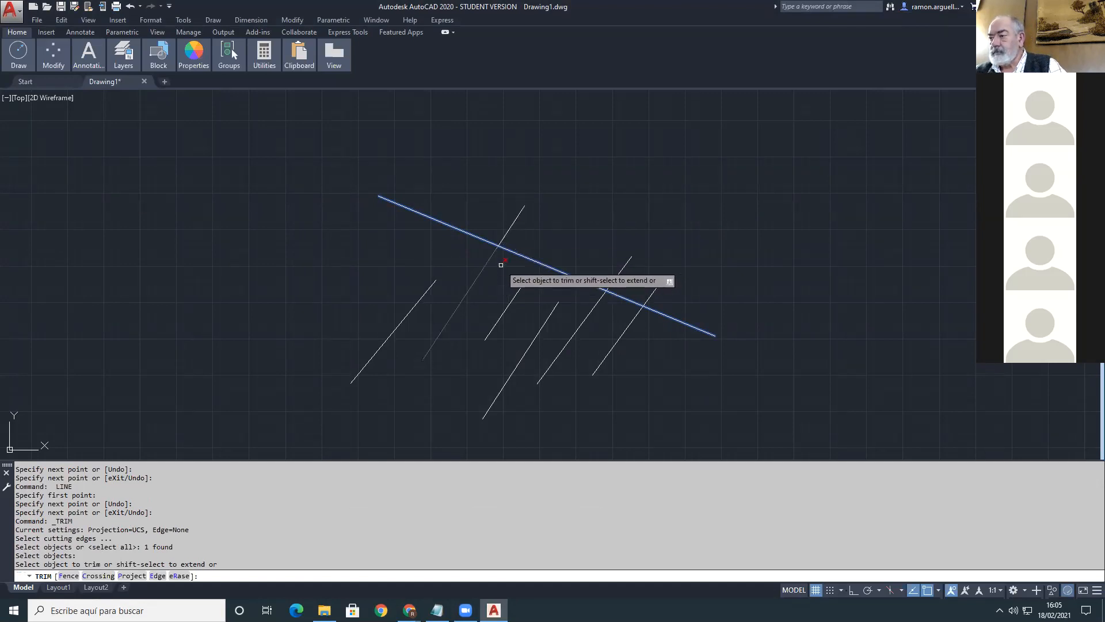
click(515, 219)
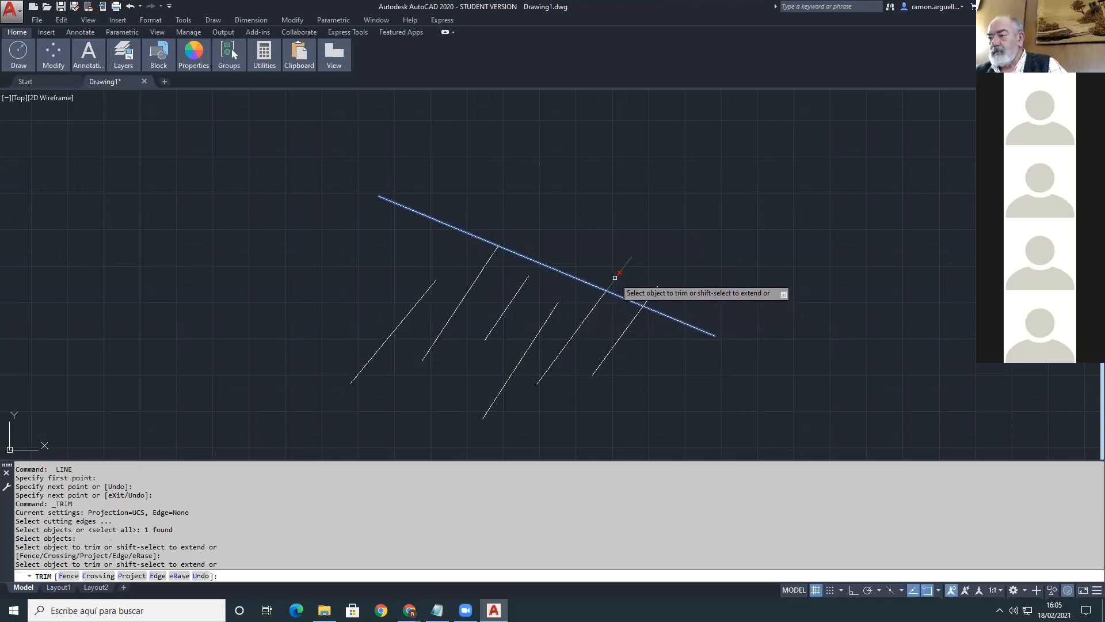
click(615, 277)
click(651, 294)
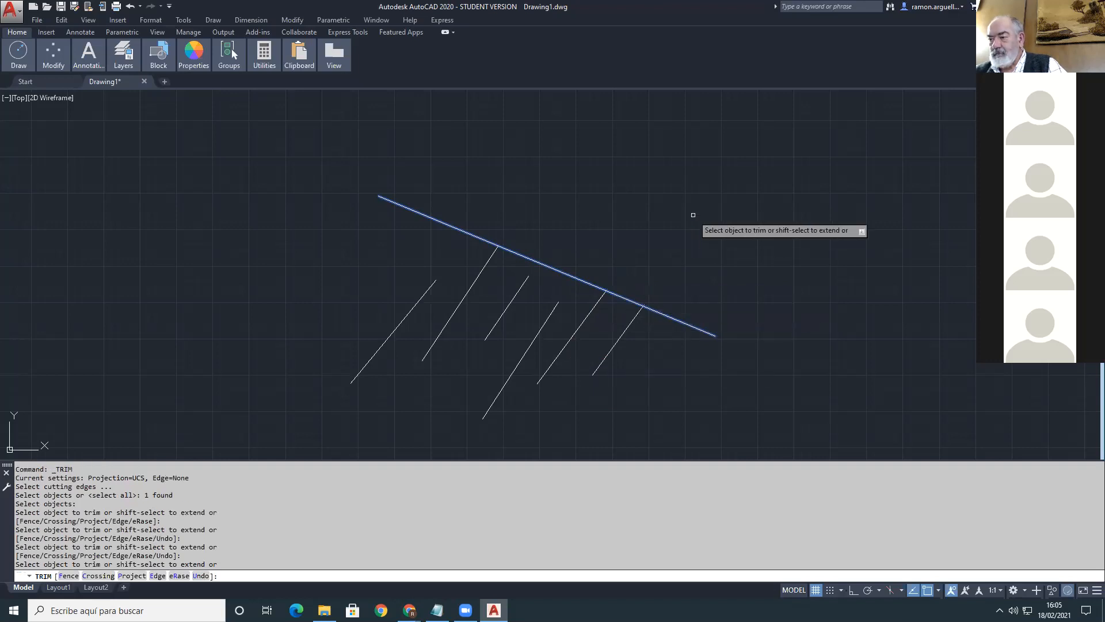
key(Escape)
Step: Draw a circle with a radius of about 307 to the upper right of the long line and a diagonal line crossing it
text(c)
key(Return)
click(841, 208)
click(806, 233)
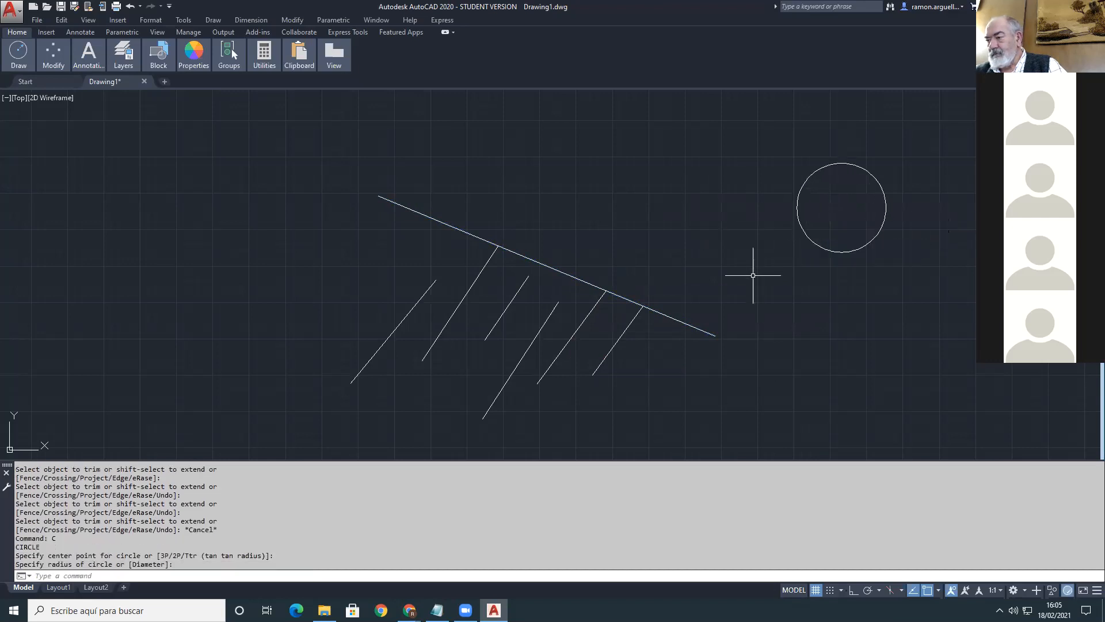
text(l)
key(Return)
click(748, 265)
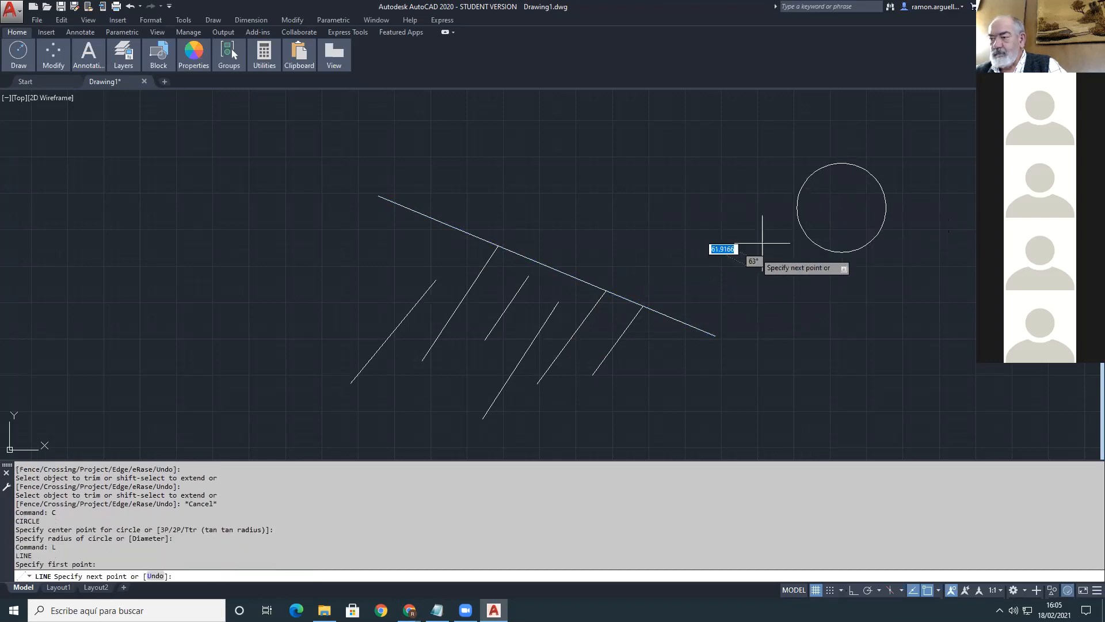
click(905, 125)
key(Return)
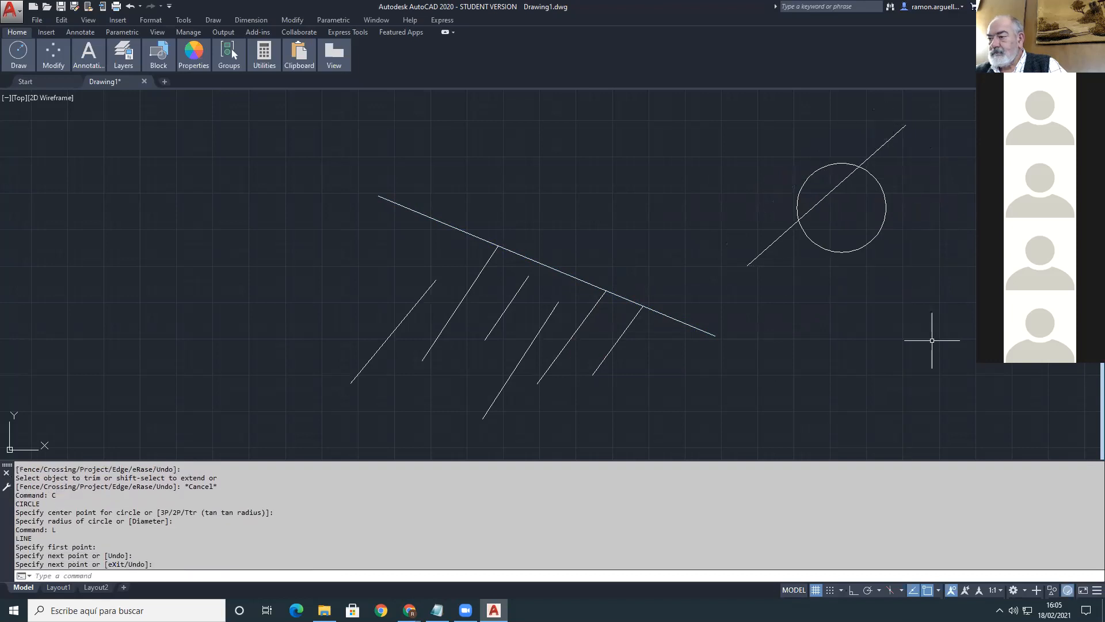
Step: Trim the part of the diagonal line inside the circle, using the circle as the cutting edge
text(tr)
key(Return)
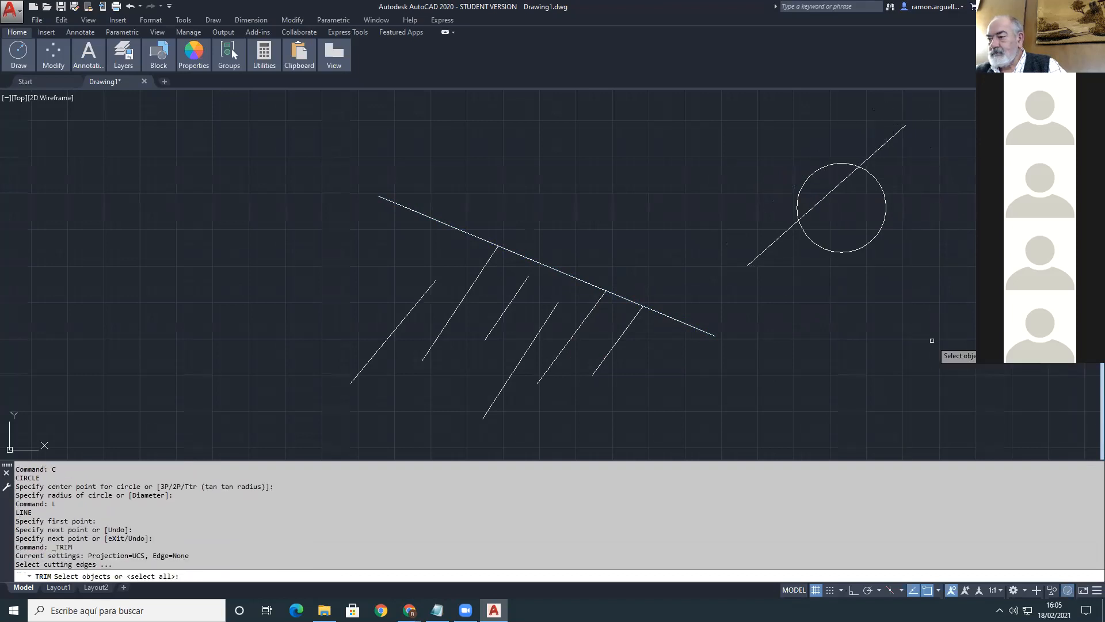
click(833, 251)
key(Return)
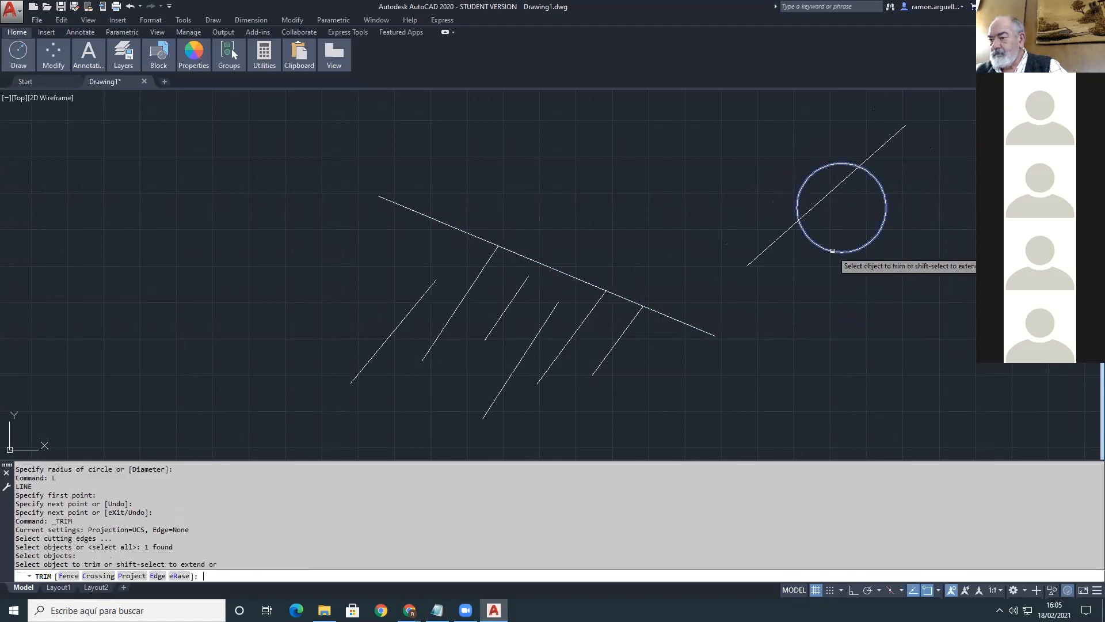
click(832, 191)
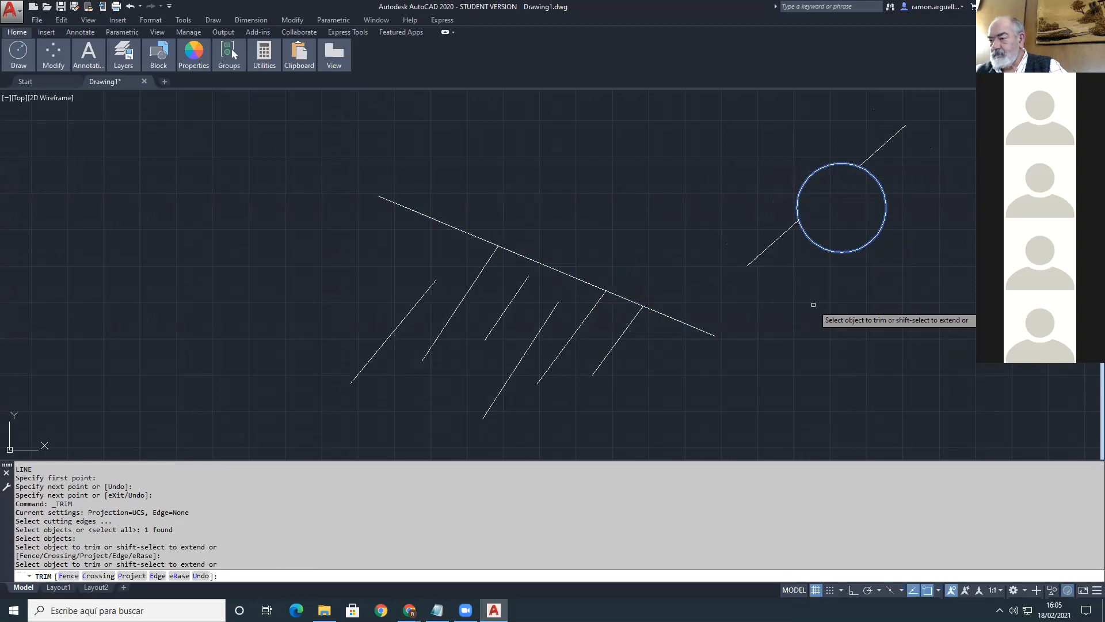
key(Escape)
Step: Draw a second diagonal line across the lower right part of the circle, parallel to the trimmed one
text(l)
key(Return)
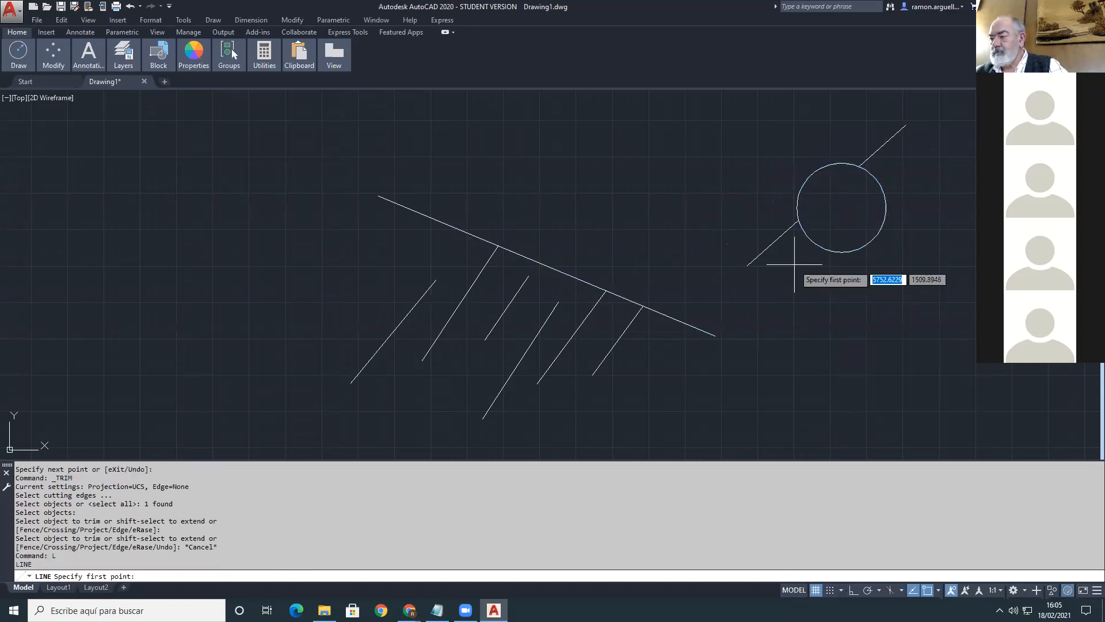
click(794, 265)
click(933, 150)
key(Return)
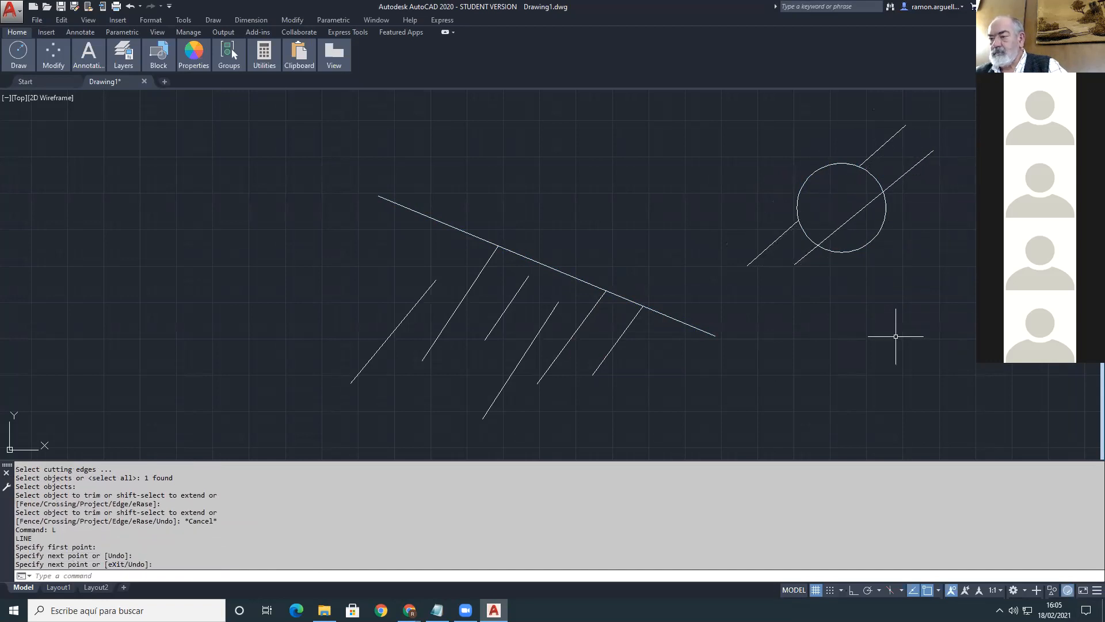
Step: Trim both ends of the second diagonal line outside the circle using the circle as the cutting edge, and undo the trim
text(_tri)
key(Return)
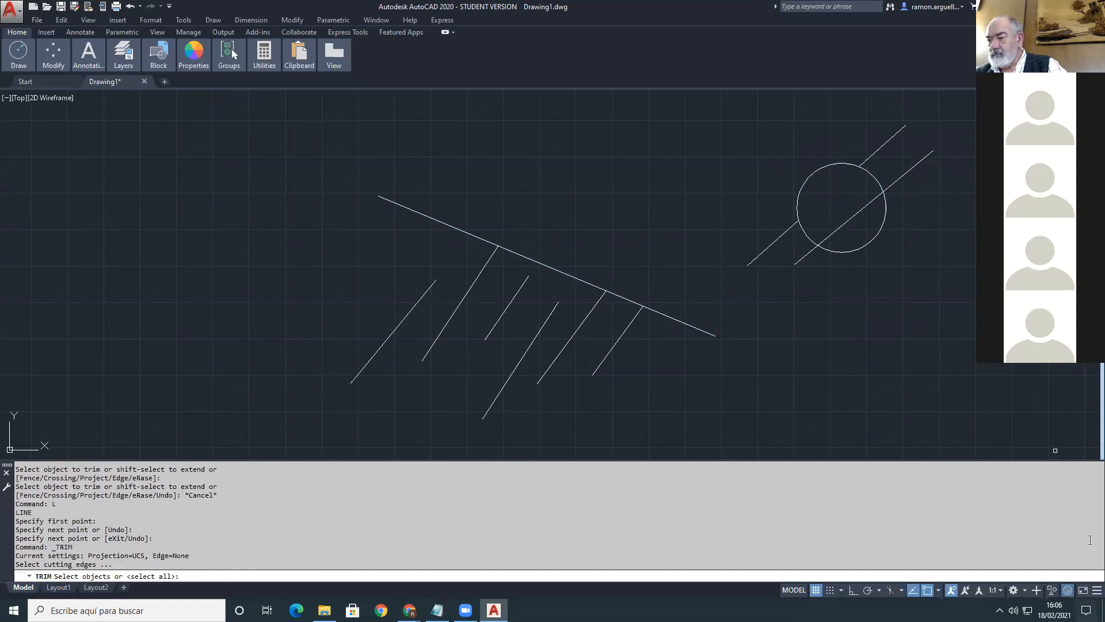
click(842, 253)
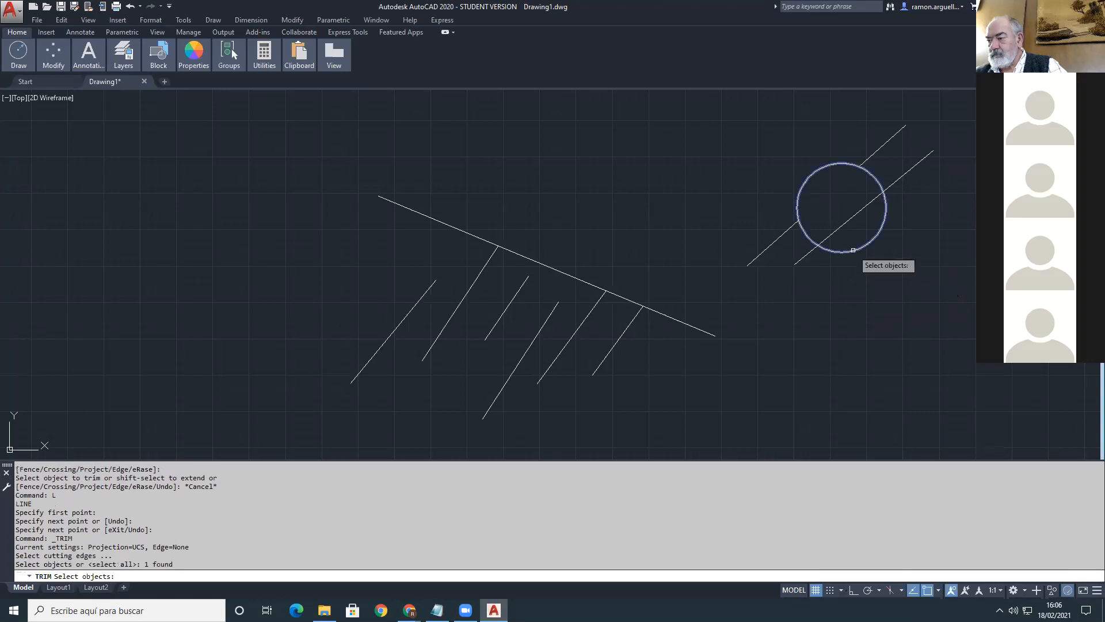
key(Return)
click(806, 257)
click(894, 185)
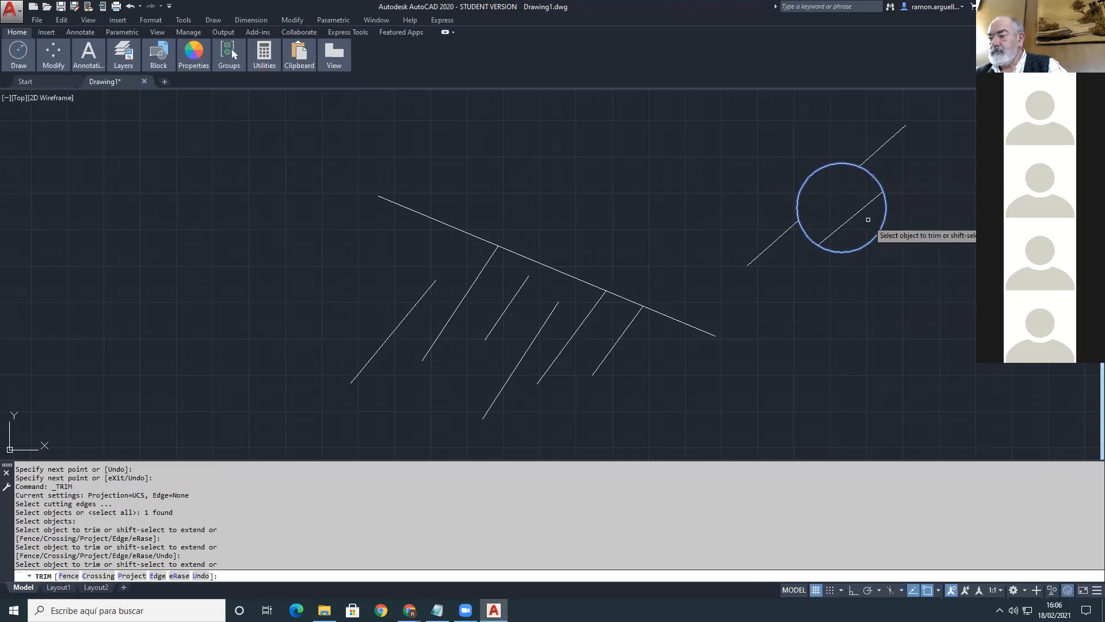
key(Escape)
key(ctrl+z)
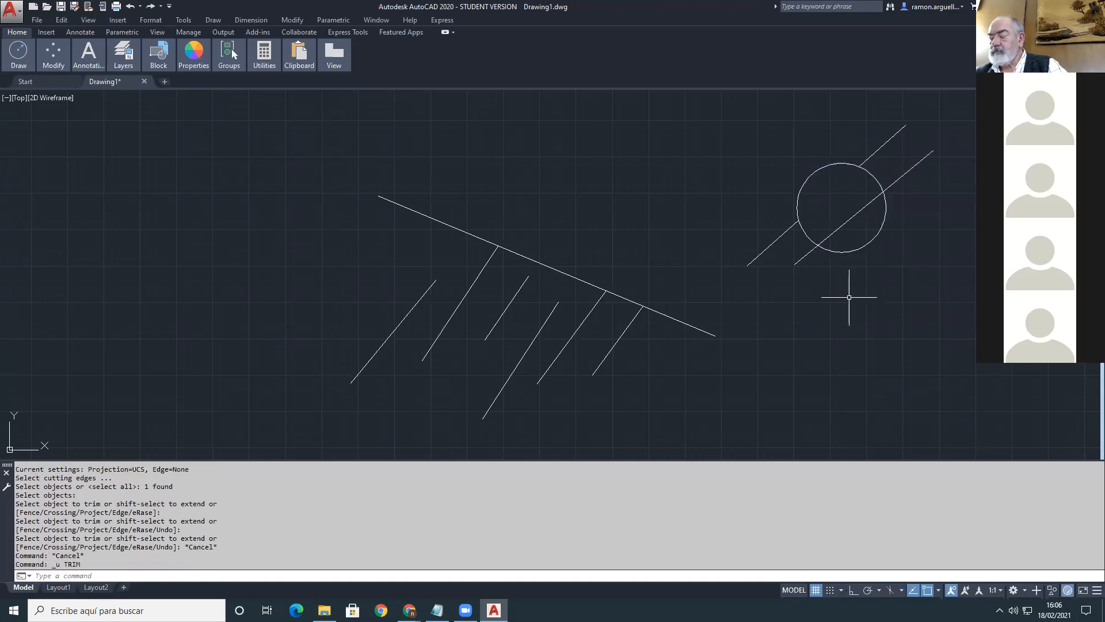
Step: Trim the second diagonal line's outer ends and the circle's upper arc, using both the circle and the line as cutting edges
text(u)
key(BackSpace)
text(trim)
key(Return)
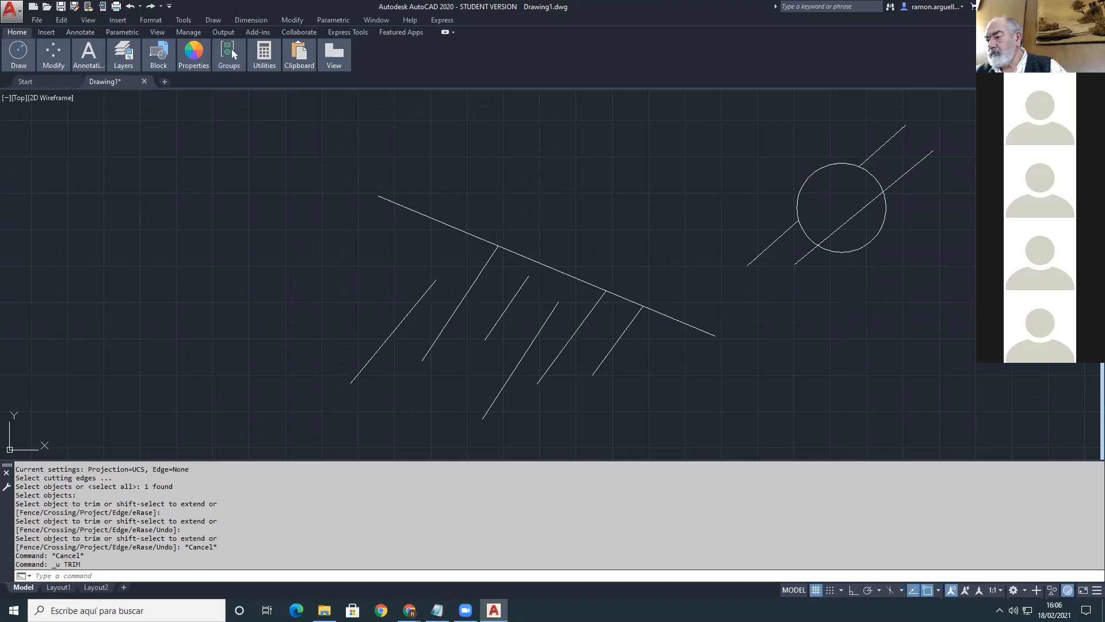
click(925, 194)
click(868, 216)
key(Return)
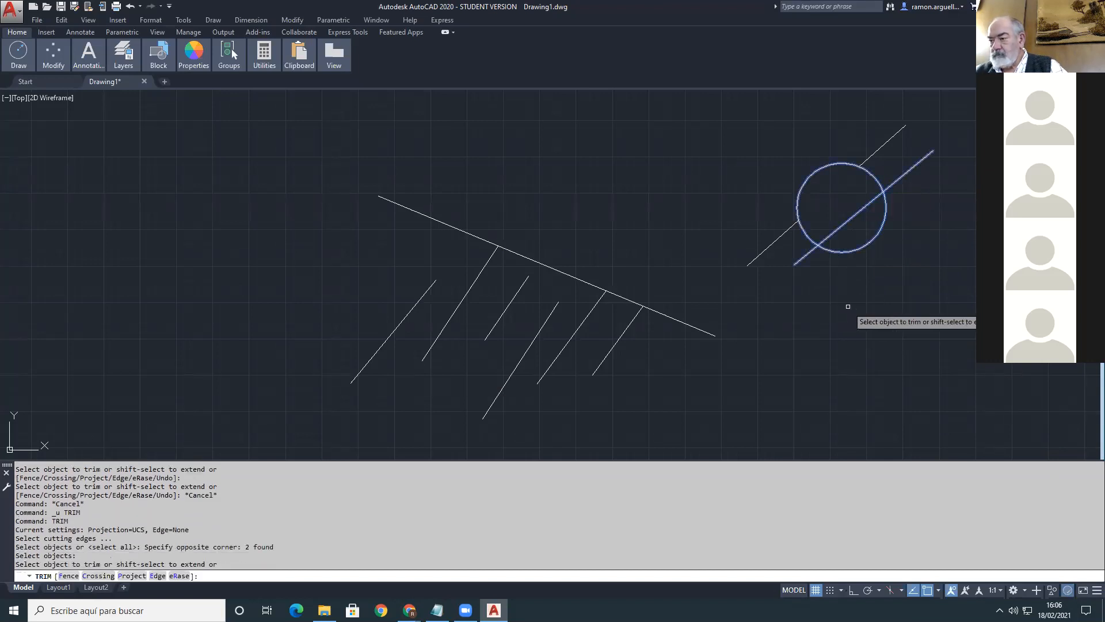
click(803, 258)
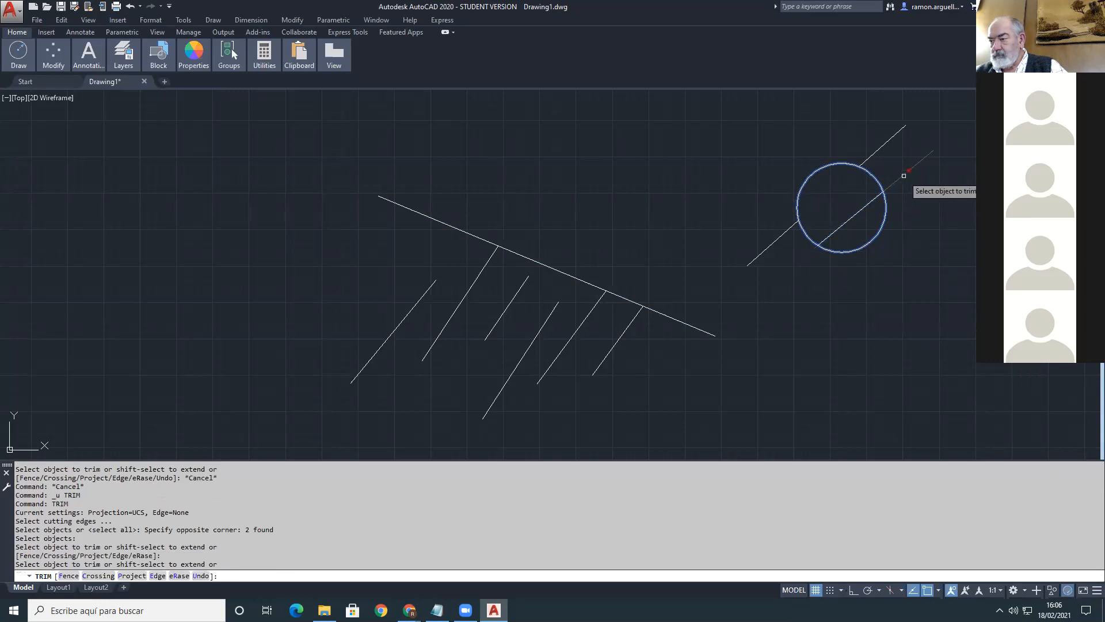
click(899, 182)
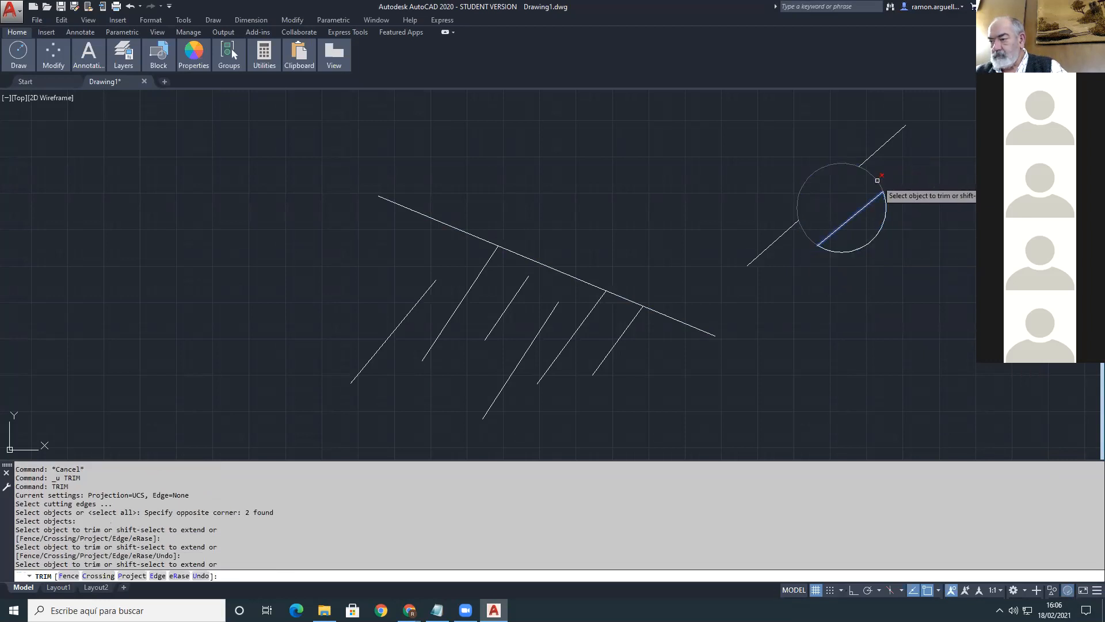
click(879, 180)
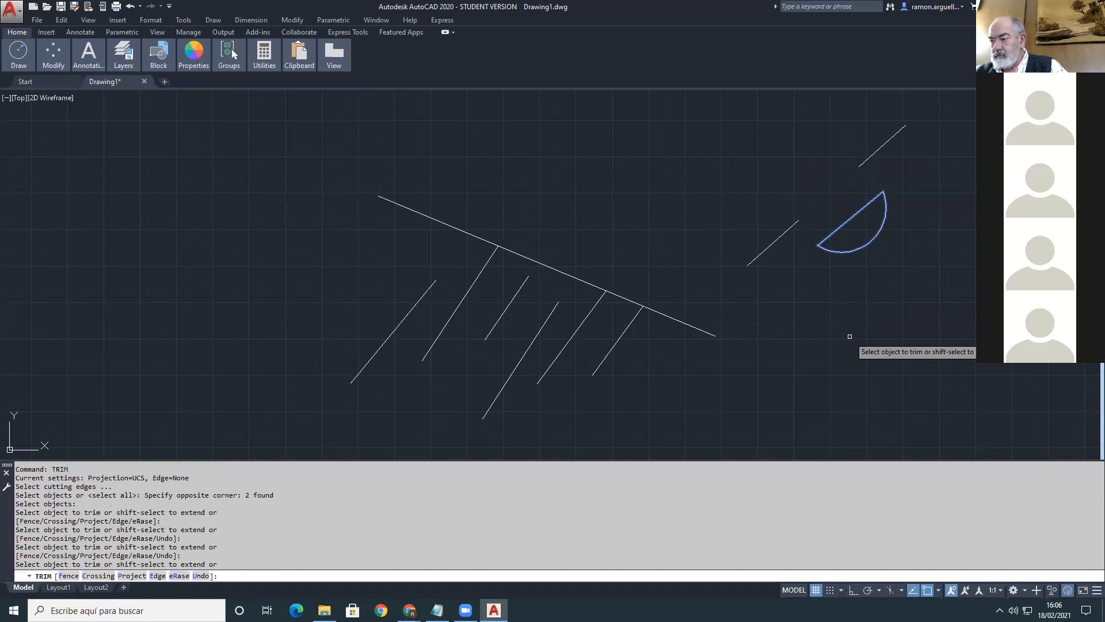
key(Escape)
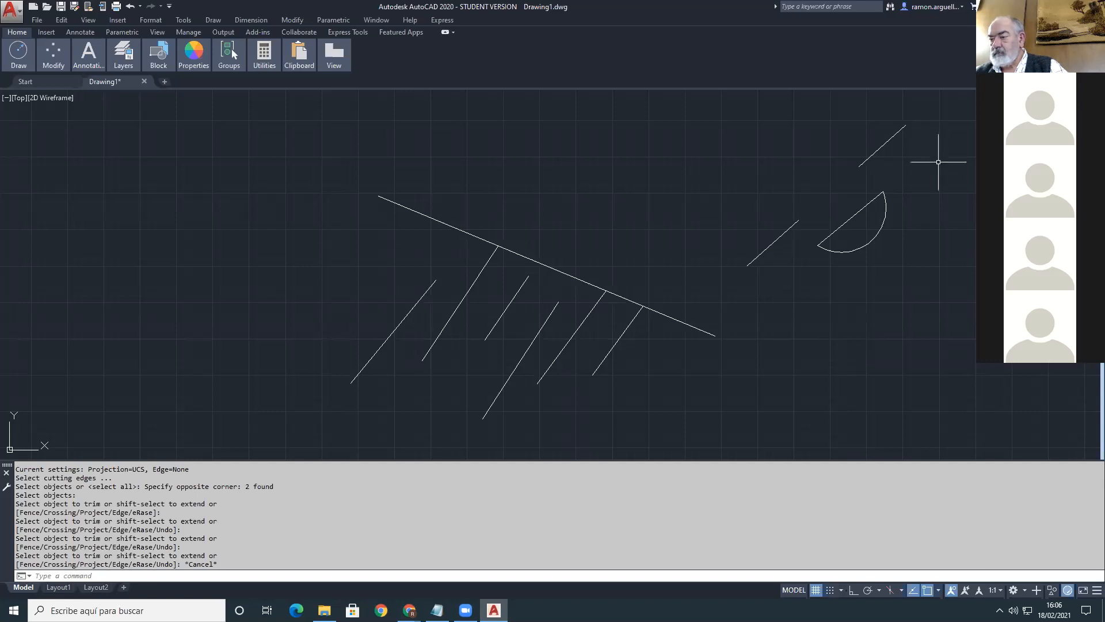
Step: Erase the half circle with its chord and the two leftover line segments beside it
click(942, 128)
click(765, 282)
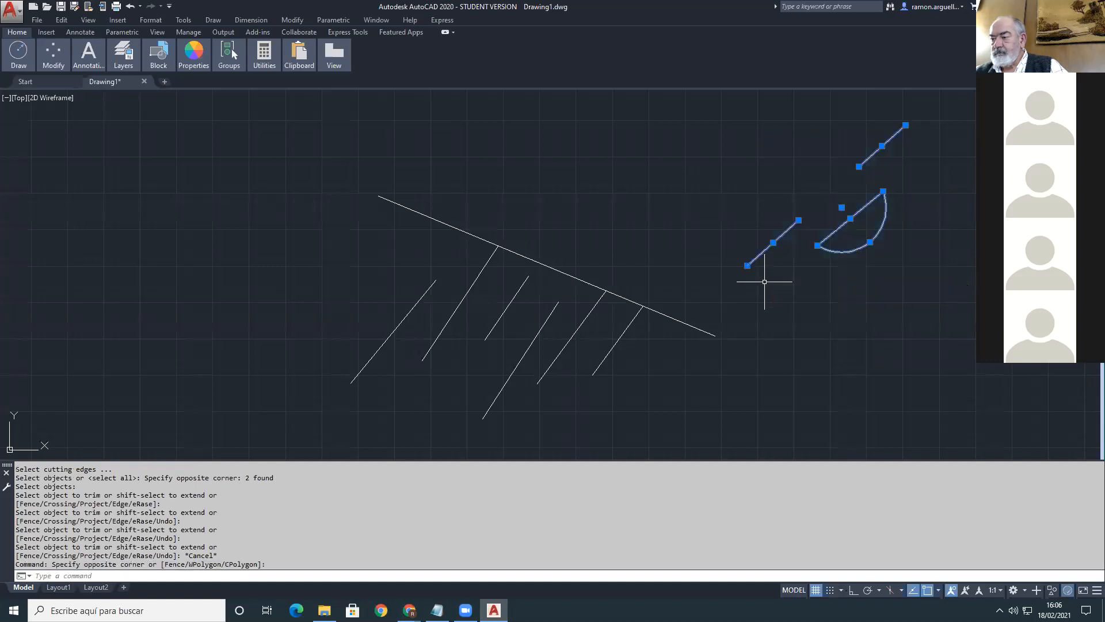
key(Delete)
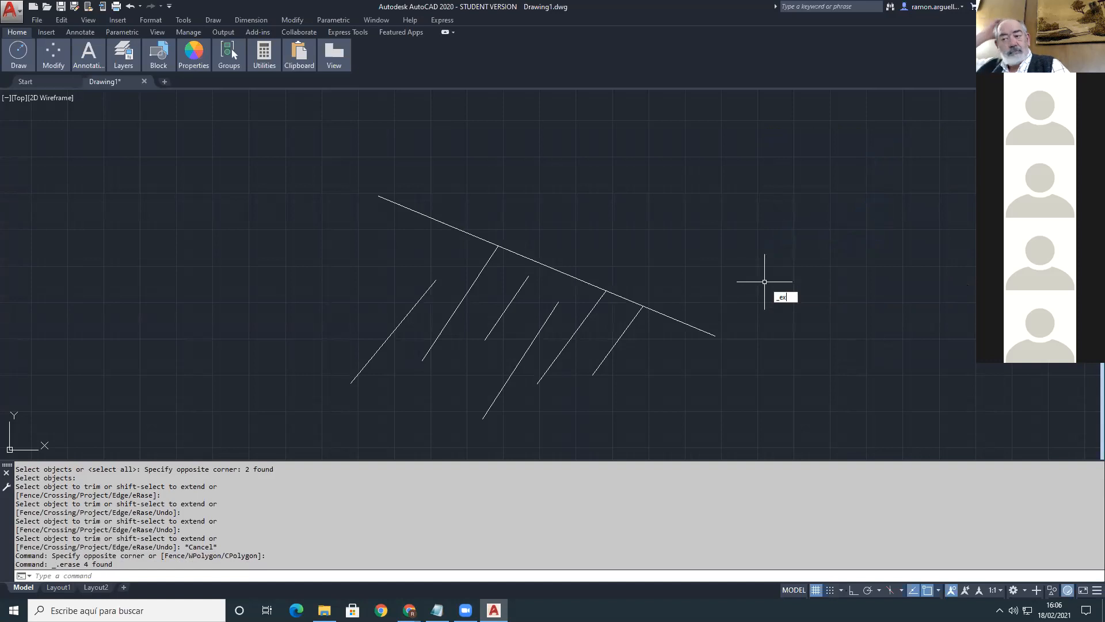
text(d)
key(Return)
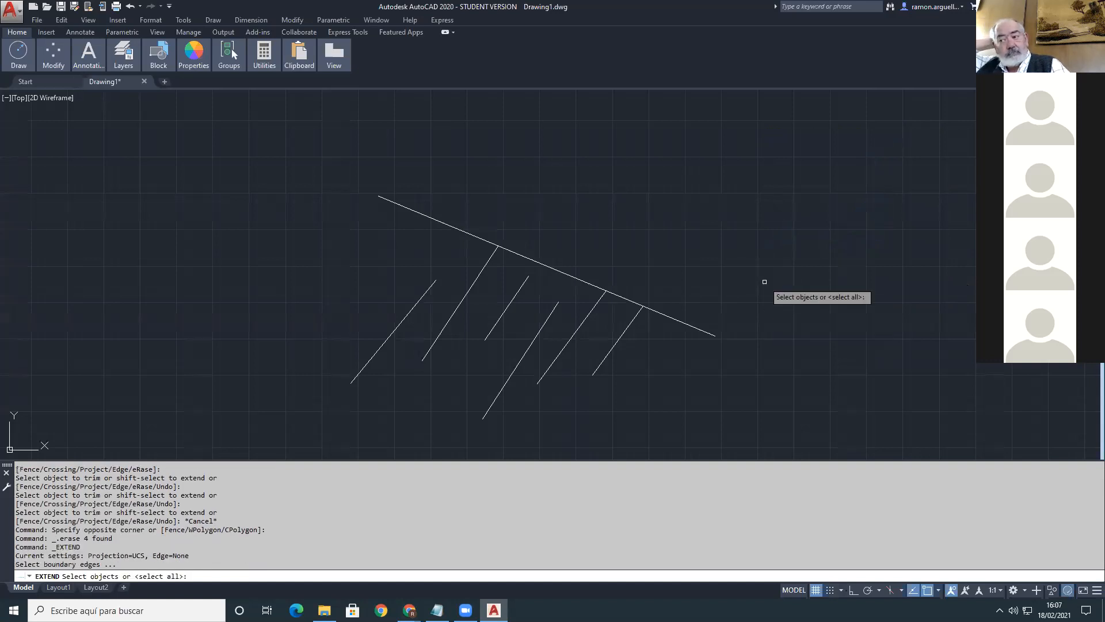
click(414, 212)
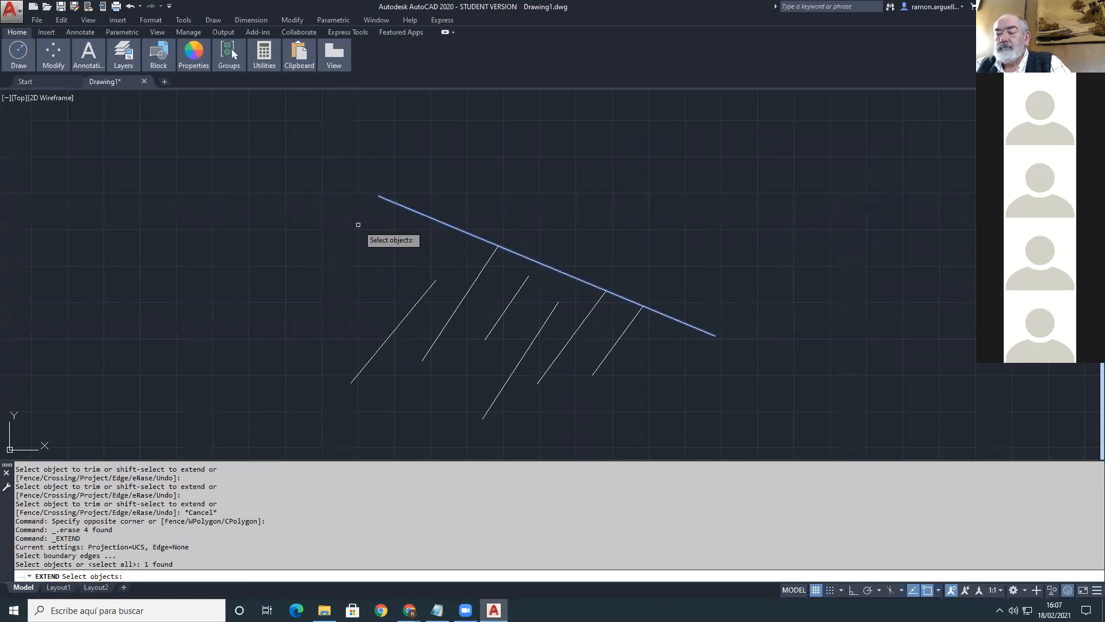
key(Escape)
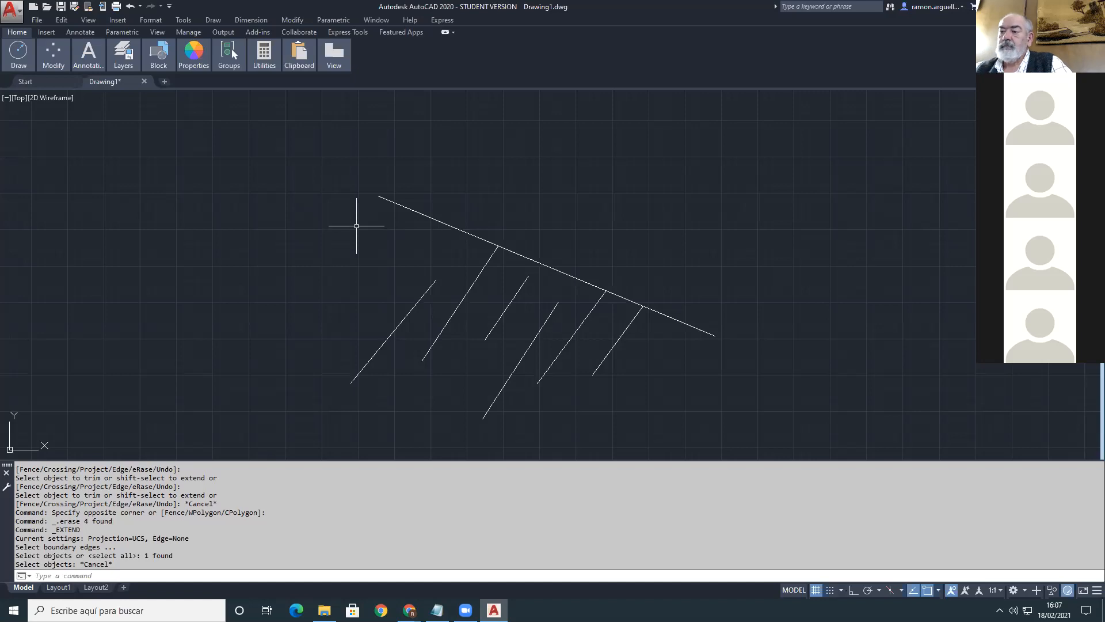
Step: Draw a new circle in the empty area to the upper right of the long sloping line
text(c)
key(Return)
click(813, 213)
click(790, 235)
key(Return)
key(Escape)
key(Escape)
Step: Draw three roughly parallel diagonal lines rising to the right across the circle
text(l)
key(Return)
click(726, 242)
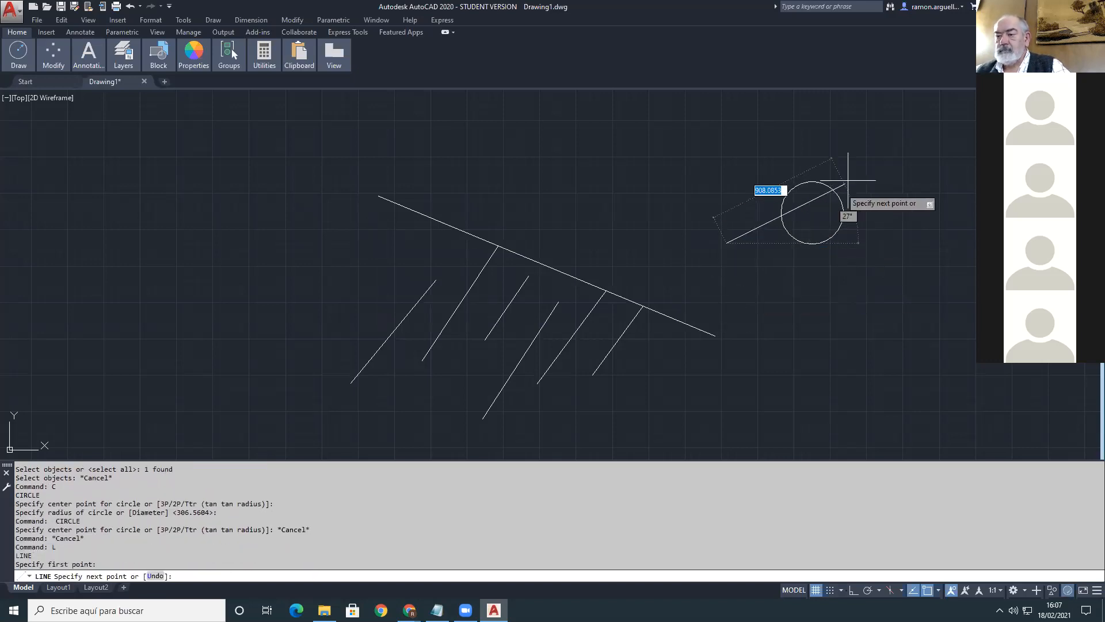
click(870, 151)
key(Return)
key(Return)
click(751, 253)
click(891, 164)
key(Return)
key(Return)
click(778, 260)
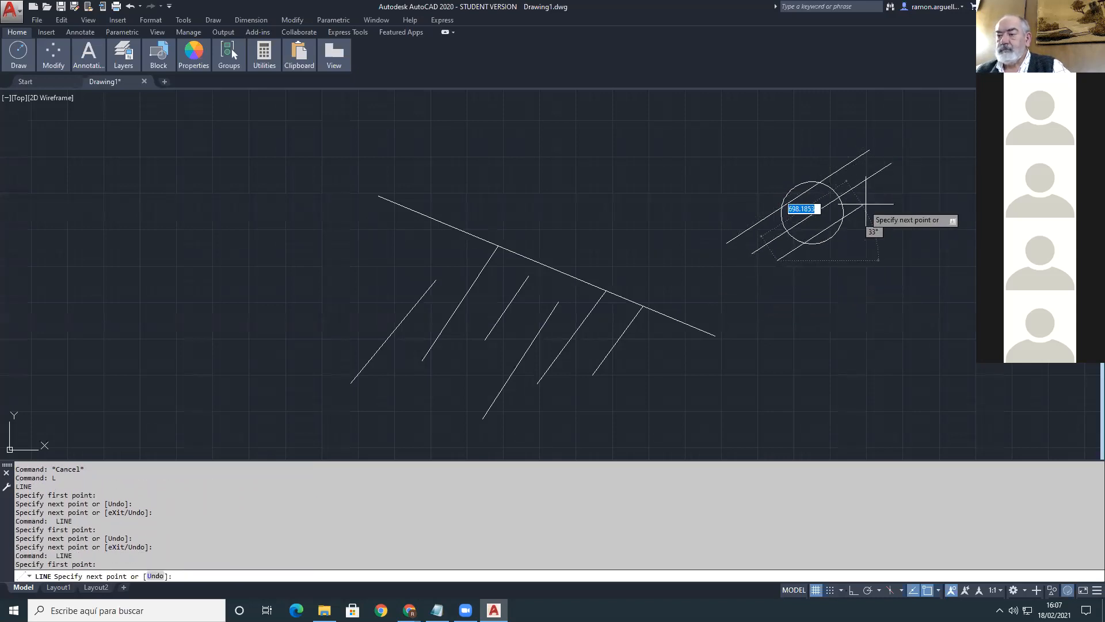
click(878, 194)
key(Return)
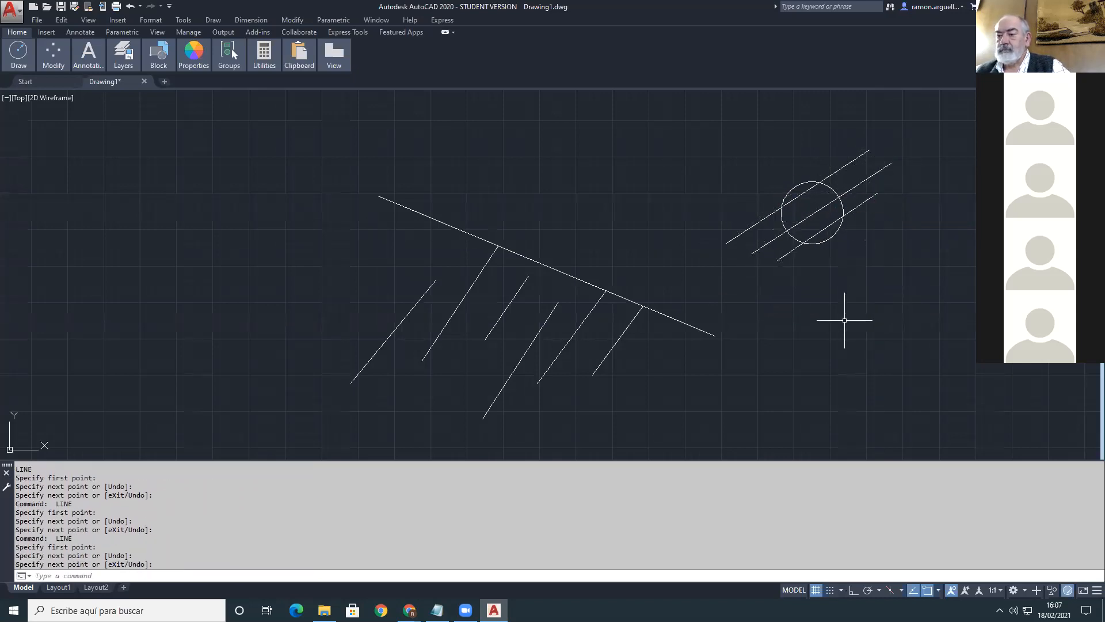
Step: Copy the lowest of the three diagonal lines crossing the circle to a position just below the original
text(co)
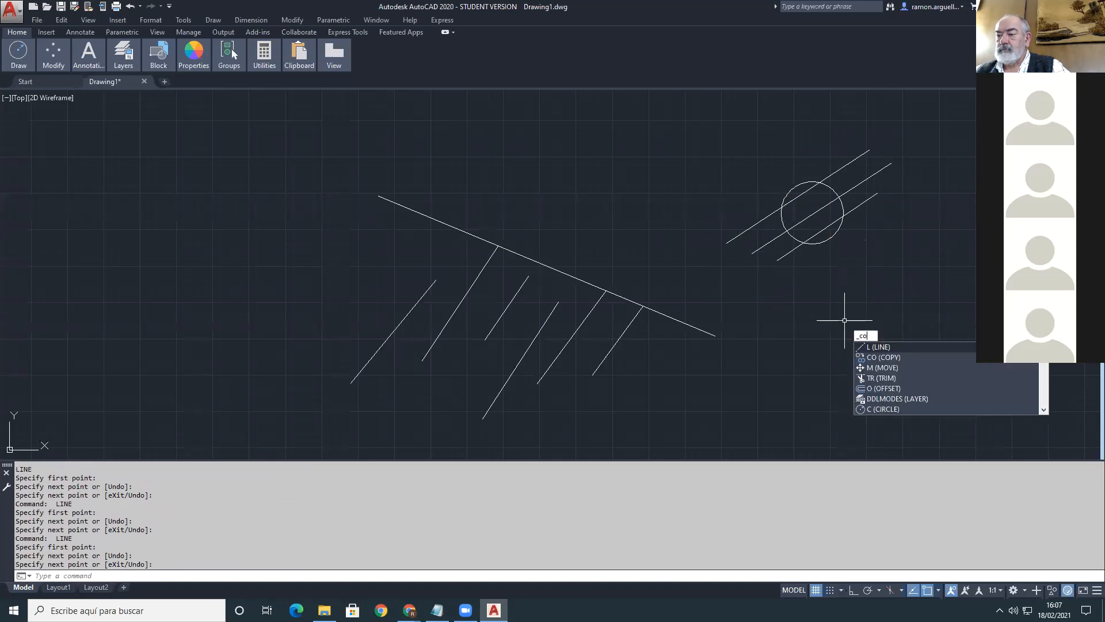
key(Return)
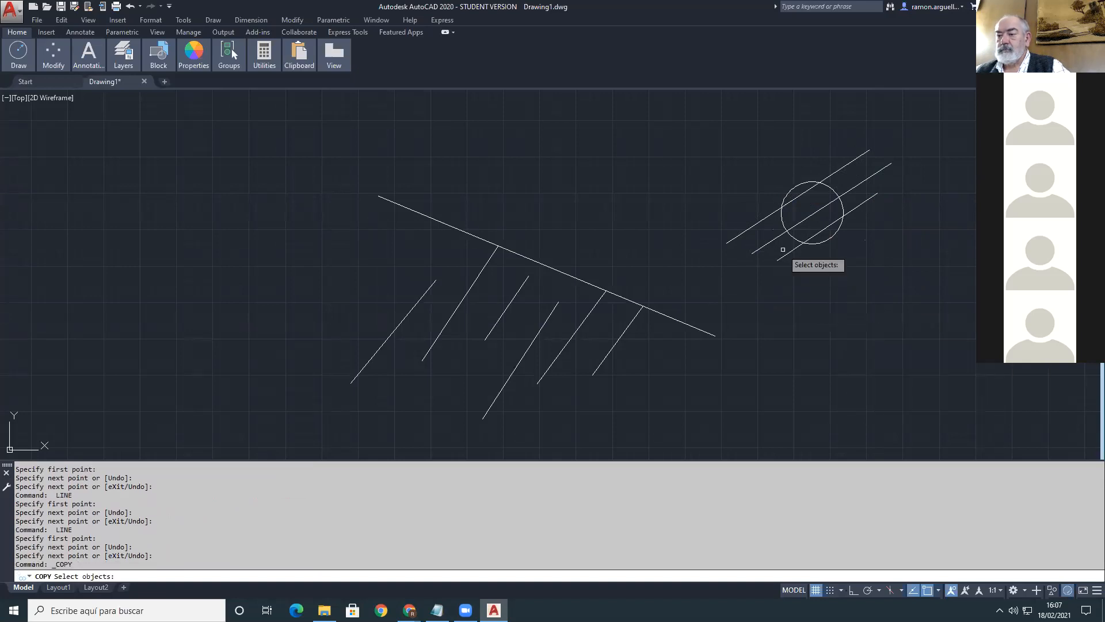
click(786, 254)
key(Return)
click(829, 316)
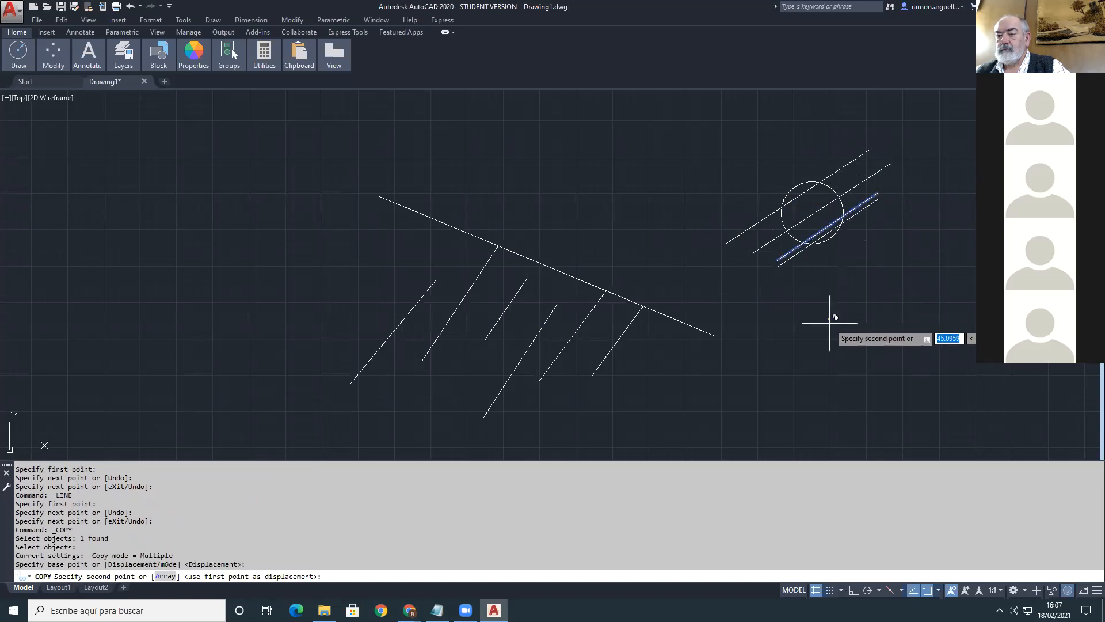
click(833, 322)
key(Return)
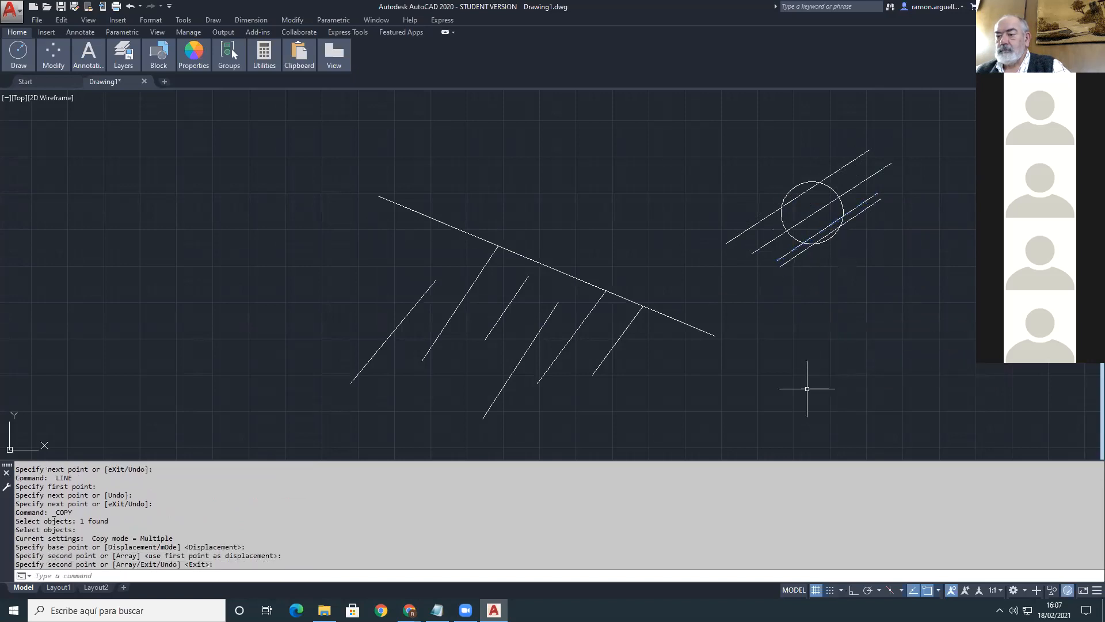
Step: Try trimming the uppermost diagonal's outer ends with the circle and all four lines crossing-selected as cutting edges, and undo the trim
key(Return)
text(c)
key(Return)
click(750, 291)
click(878, 165)
key(Return)
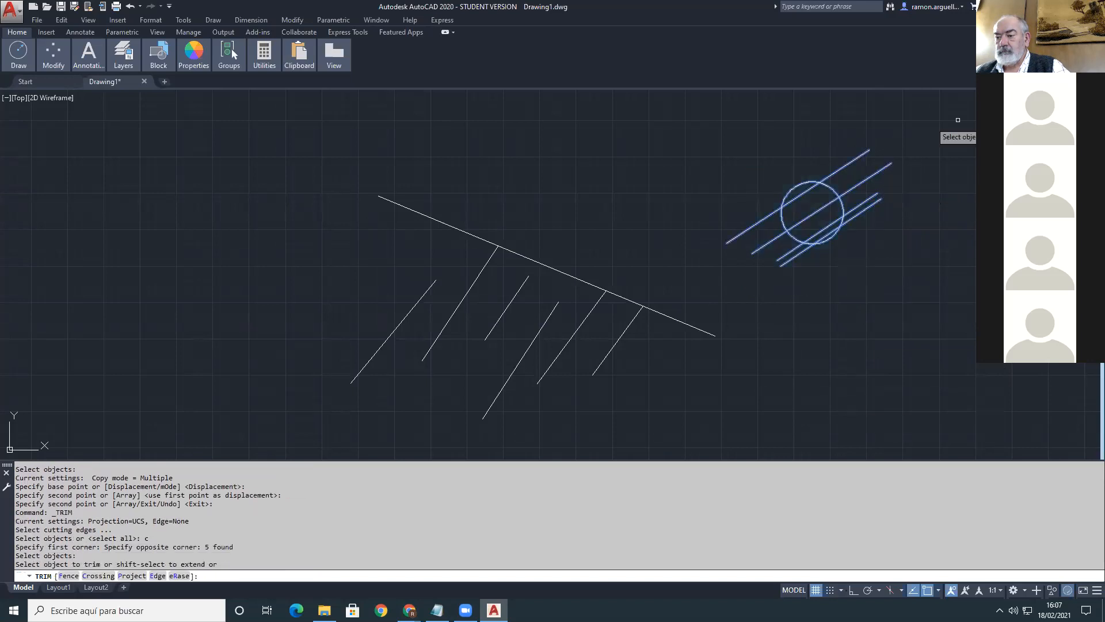
click(851, 161)
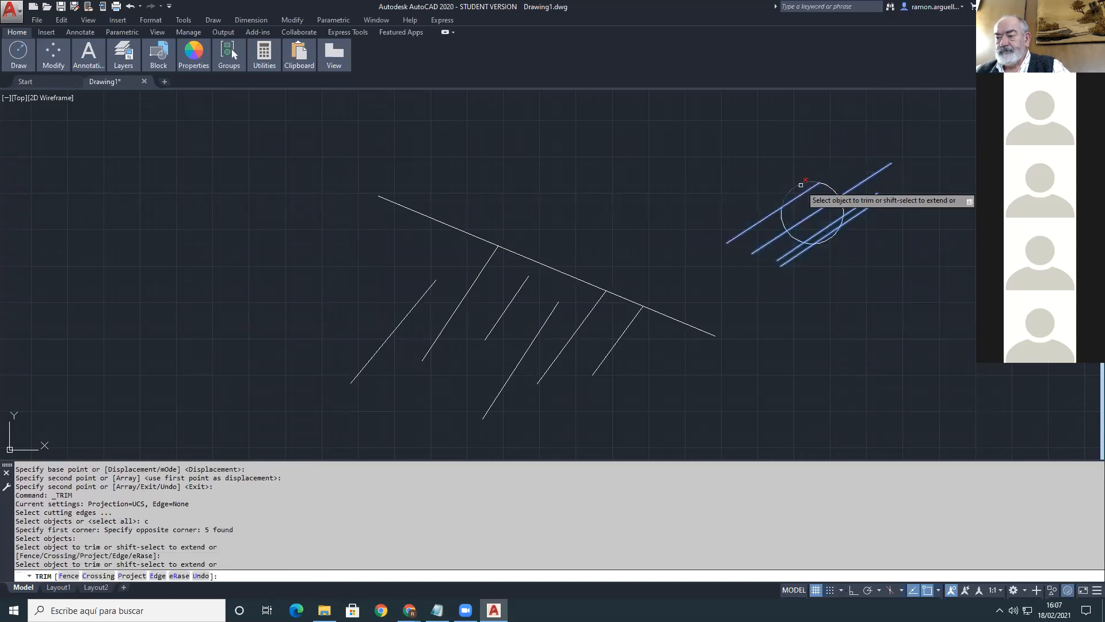
click(772, 212)
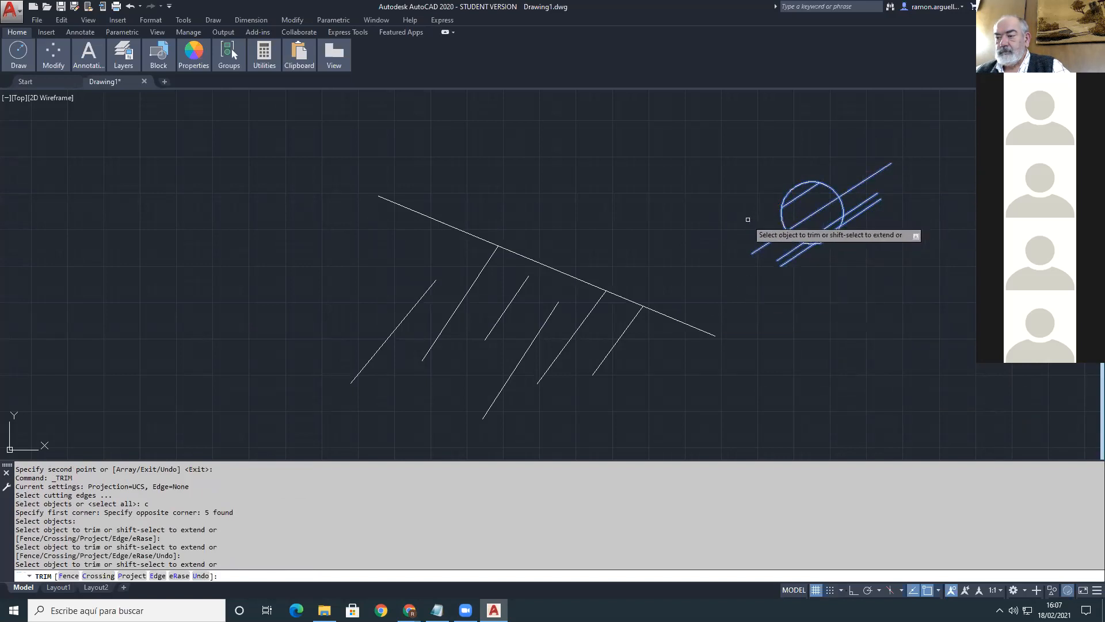
key(Escape)
key(ctrl+z)
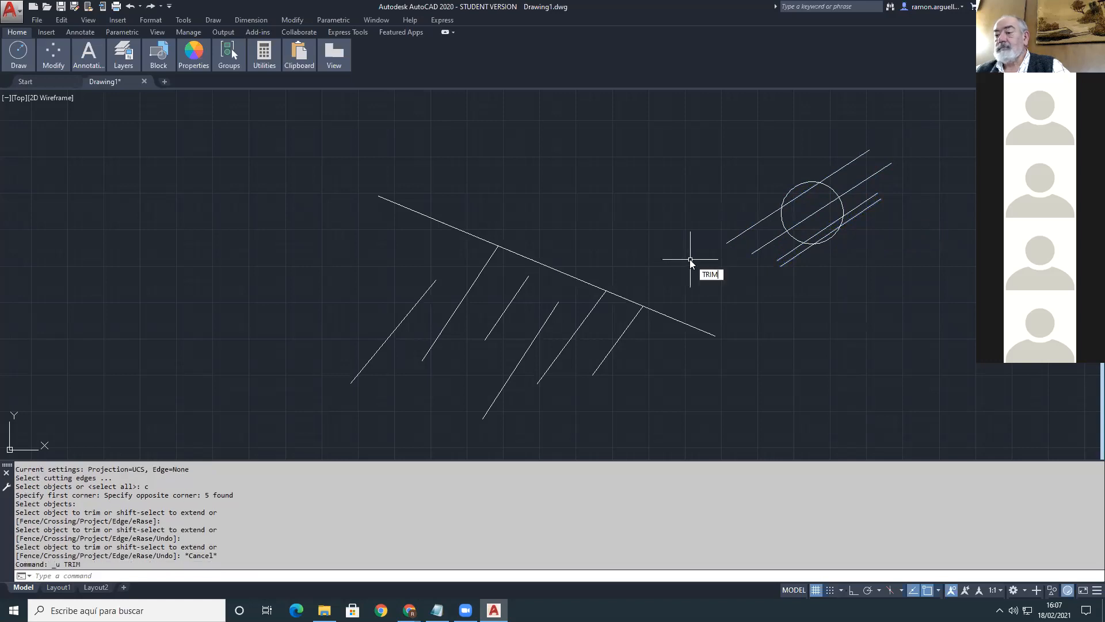
Step: Using only the circle as cutting edge, trim the uppermost diagonal's outer ends and the three lower diagonals' portions inside the circle
key(Return)
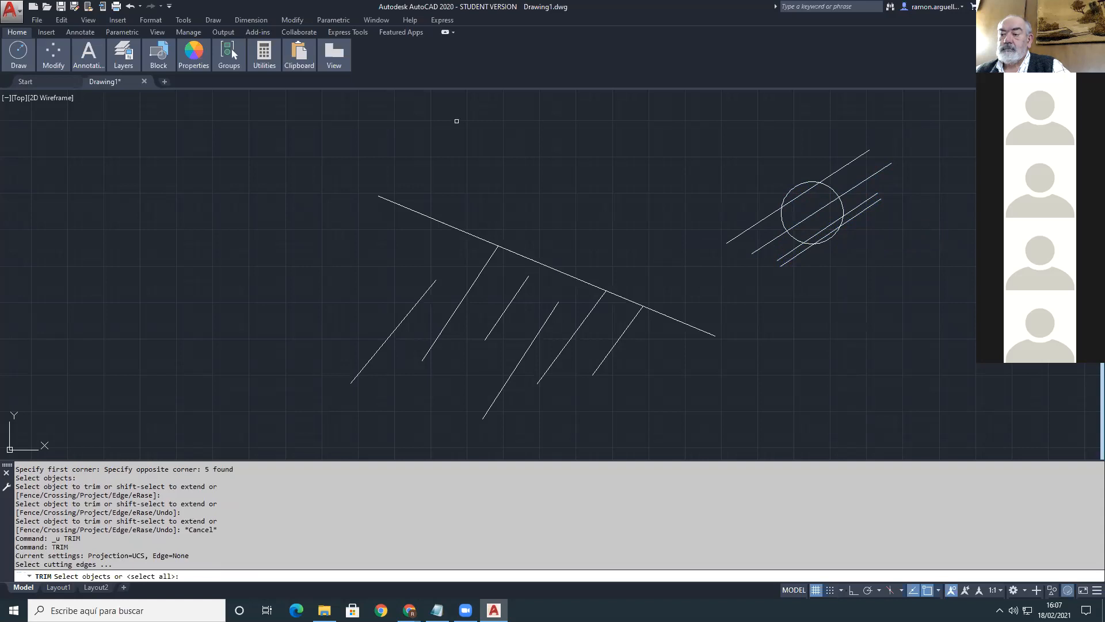
click(791, 188)
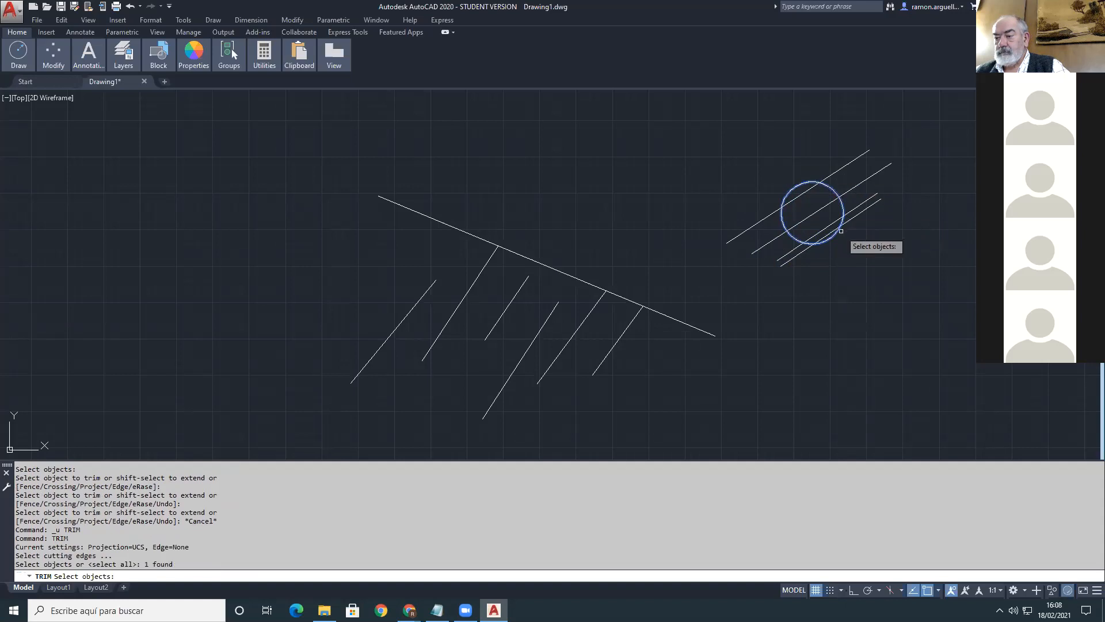
key(Return)
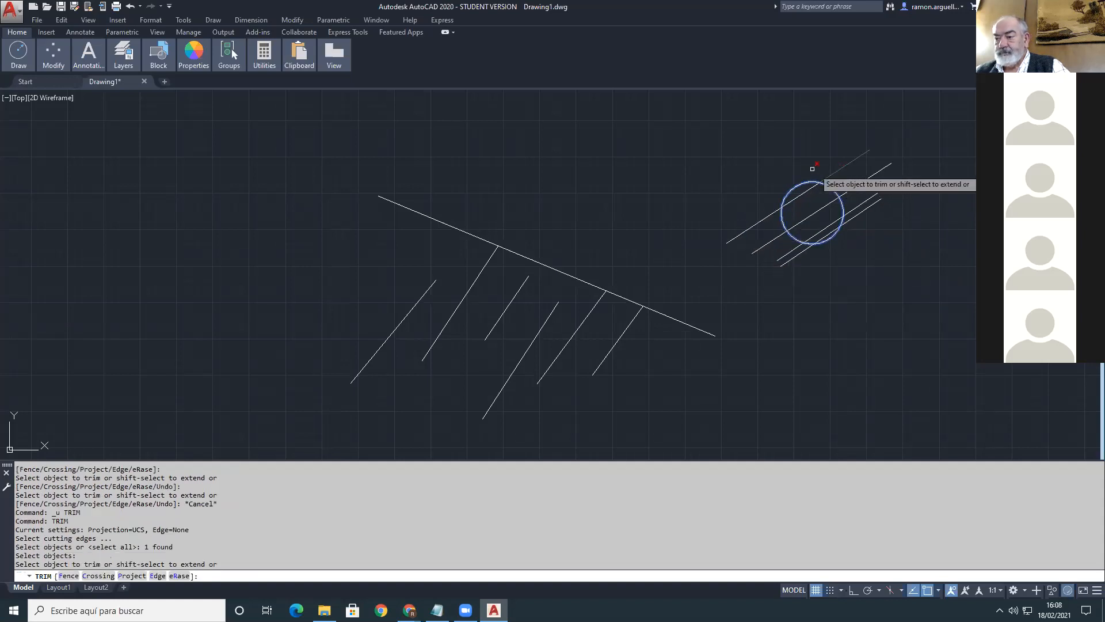
click(747, 229)
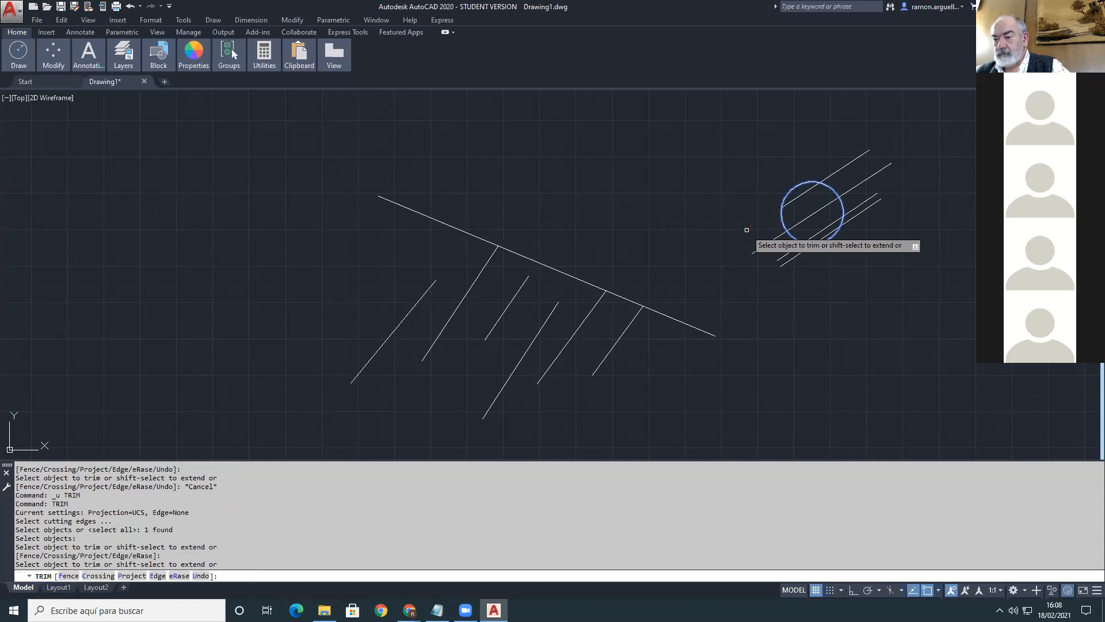
click(834, 175)
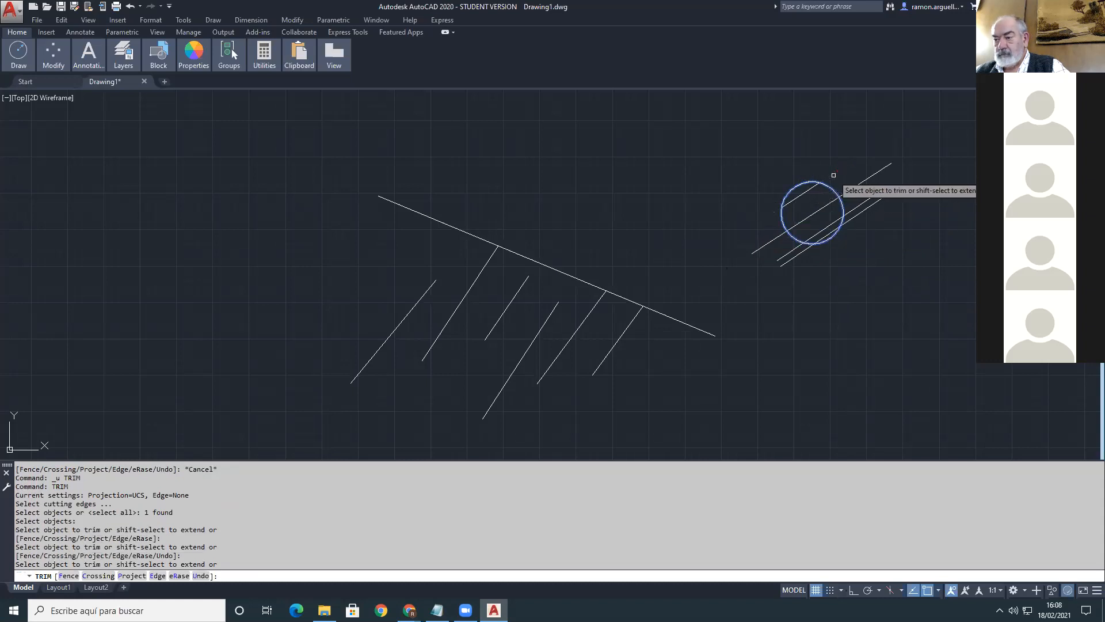
click(810, 215)
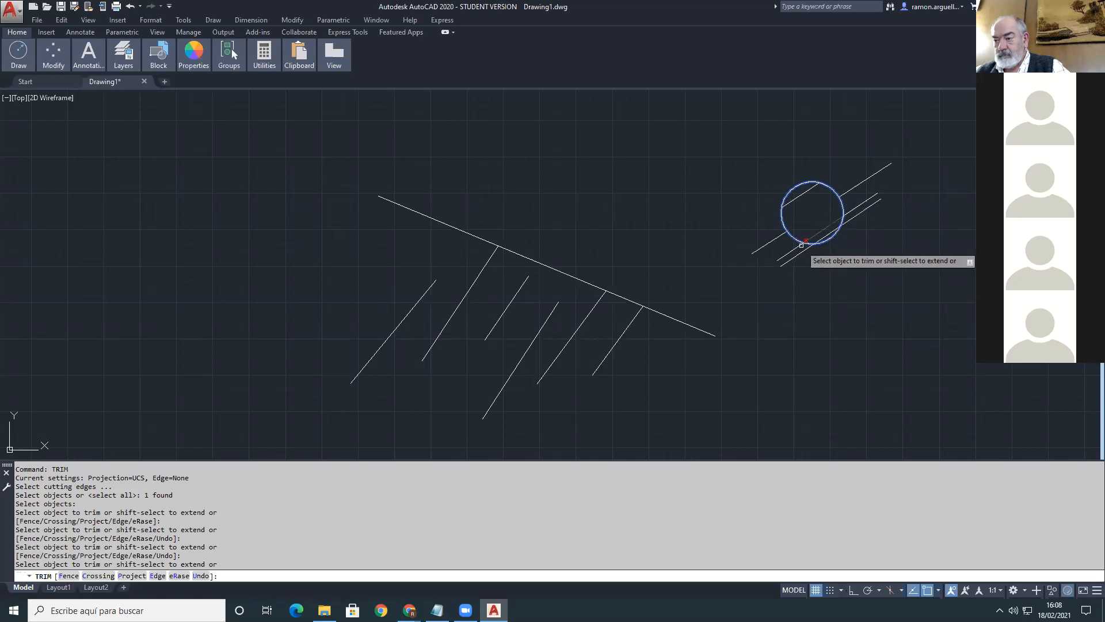
click(829, 225)
click(830, 233)
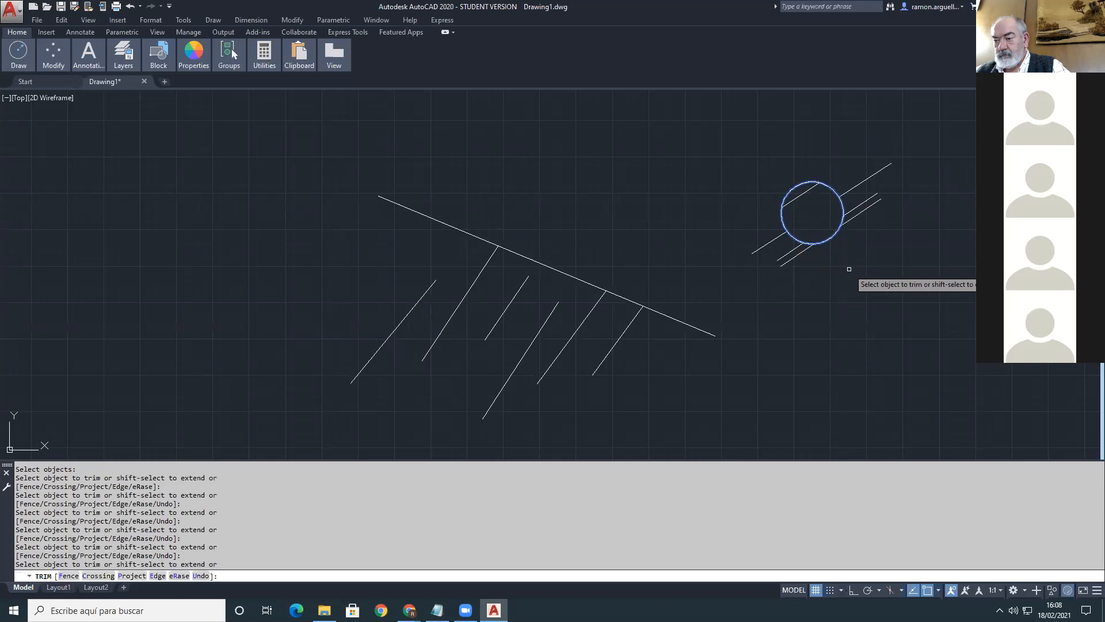
key(Return)
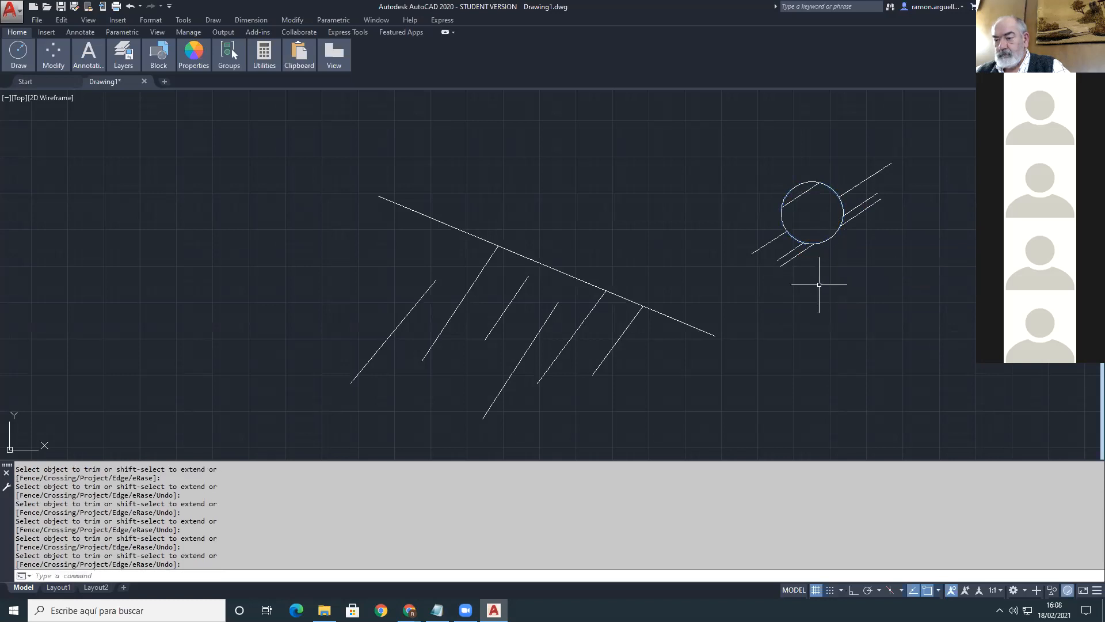
Step: Erase one segment of the closely spaced pair on each side of the circle
click(861, 203)
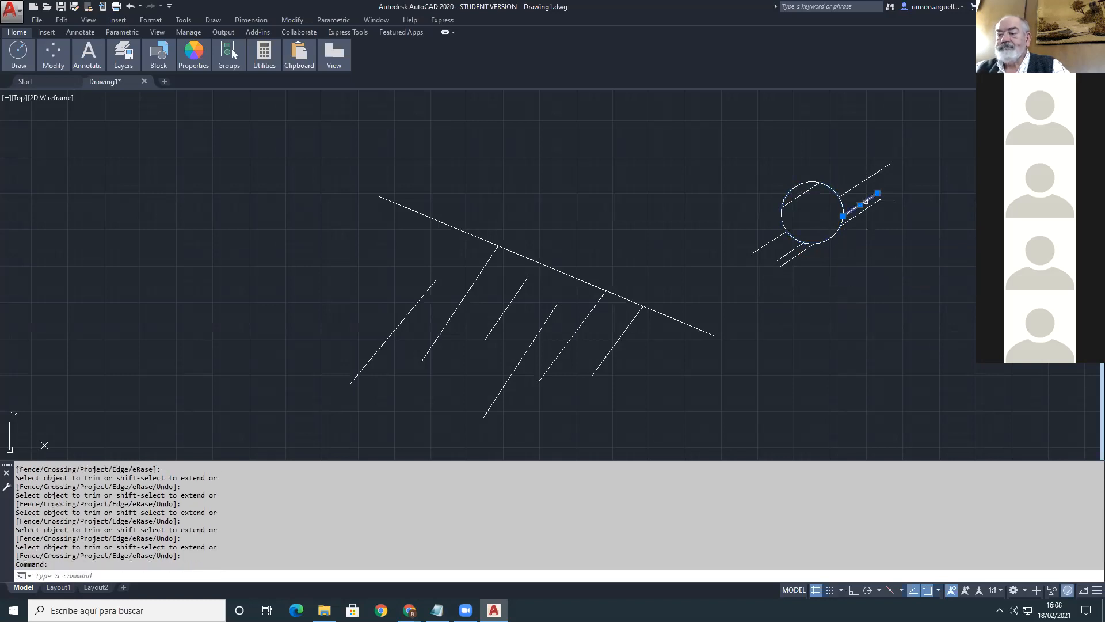
key(Delete)
click(798, 255)
key(Delete)
scroll(785, 246, down, 2)
scroll(780, 259, up, 2)
middle_drag(849, 231, 747, 288)
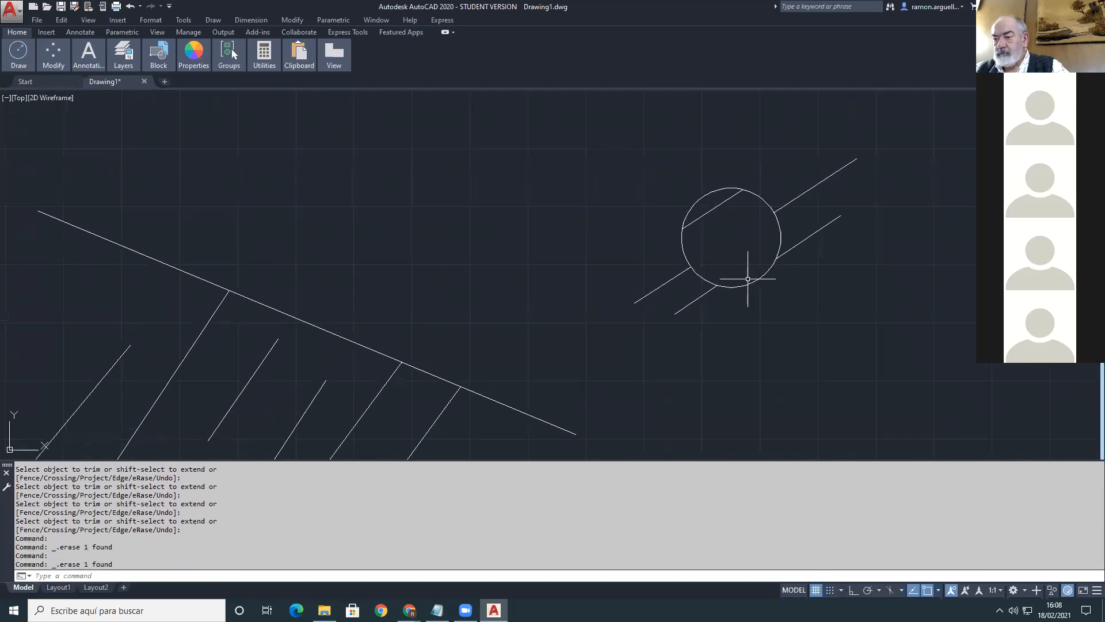
scroll(748, 277, down, 2)
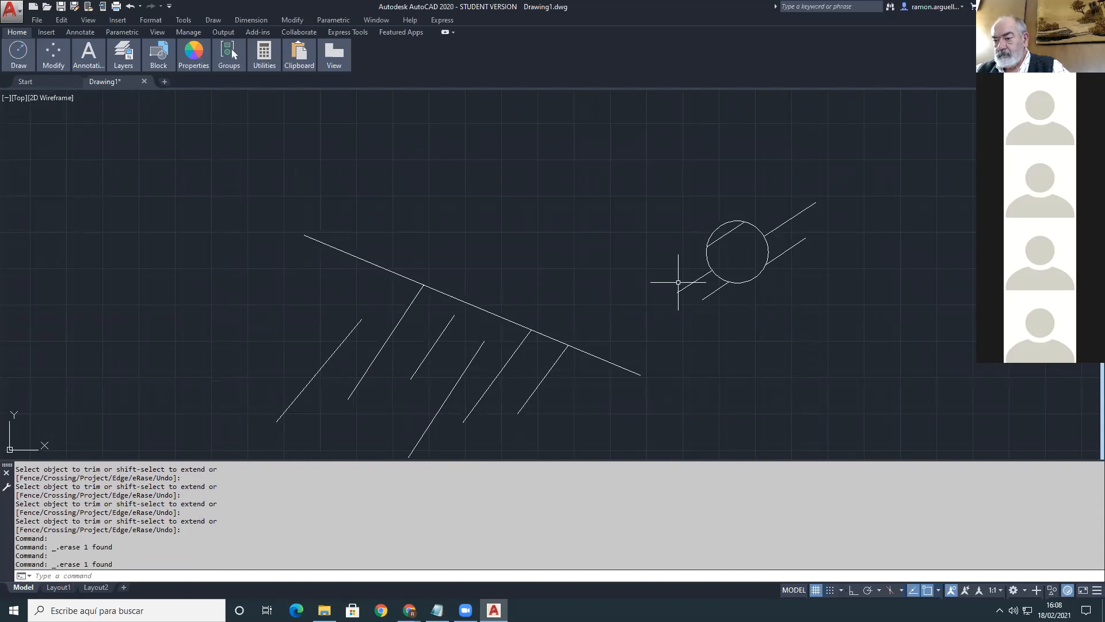
text(l)
key(Return)
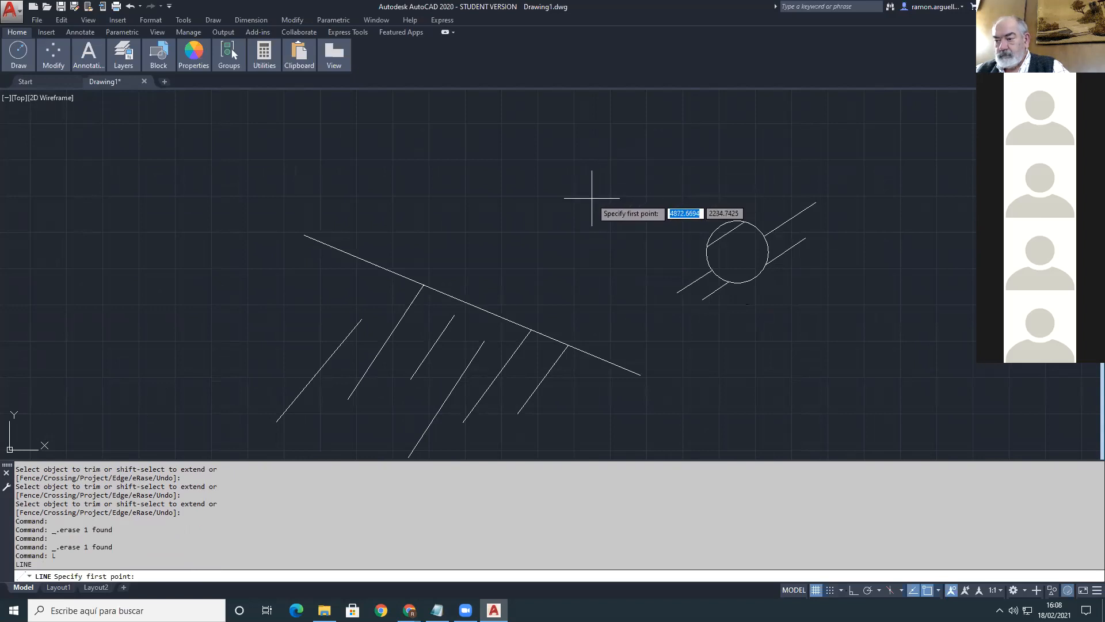
key(Escape)
key(Escape)
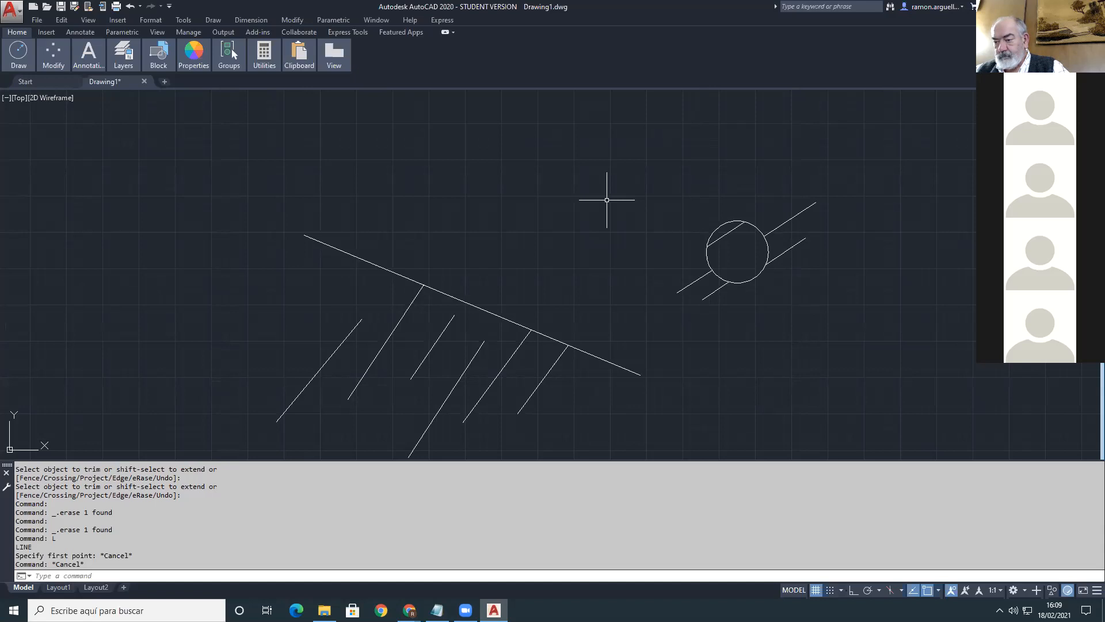
Step: Erase the circle together with its chord and the four remaining line segments around it
click(903, 140)
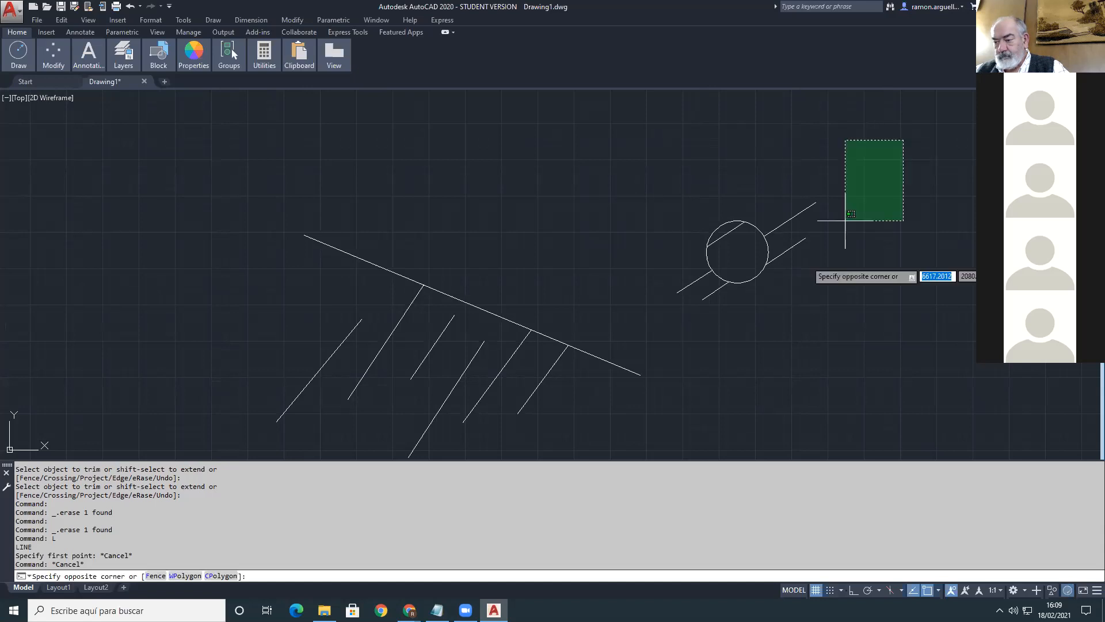
click(653, 329)
key(Delete)
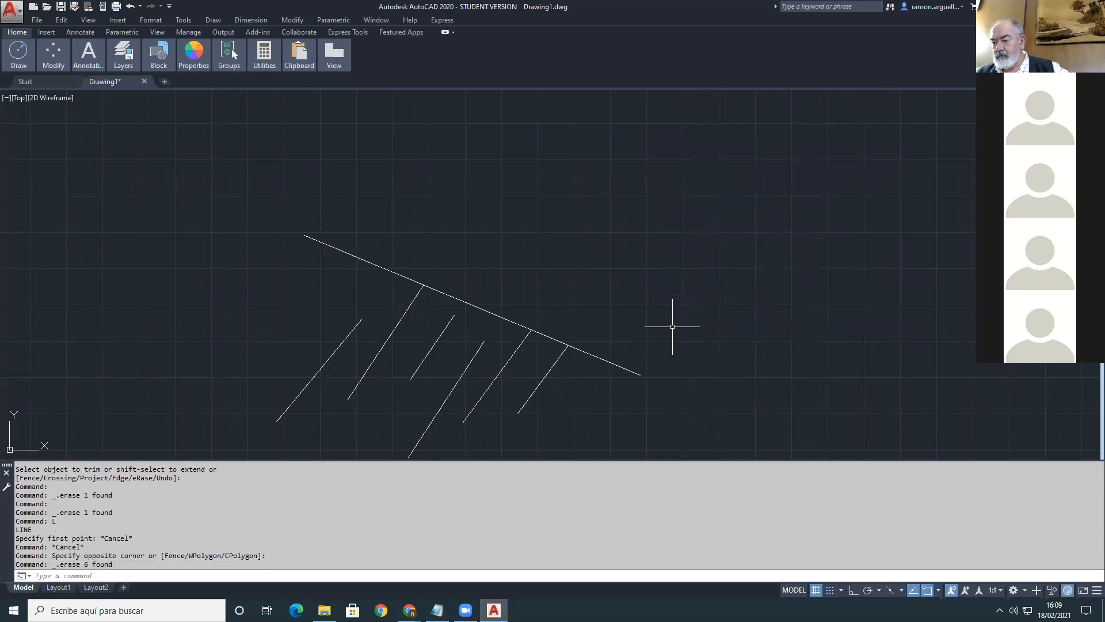
Step: Extend the three short diagonal lines that stop below the long sloping line up to it, using that line as boundary edge
middle_drag(596, 290, 637, 229)
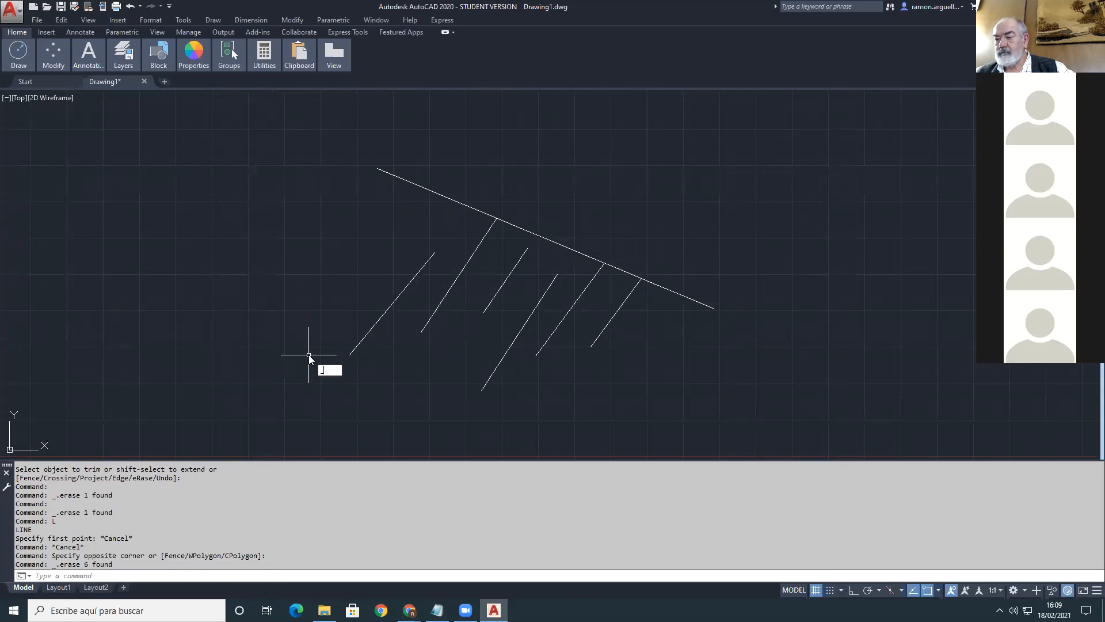
text(EX)
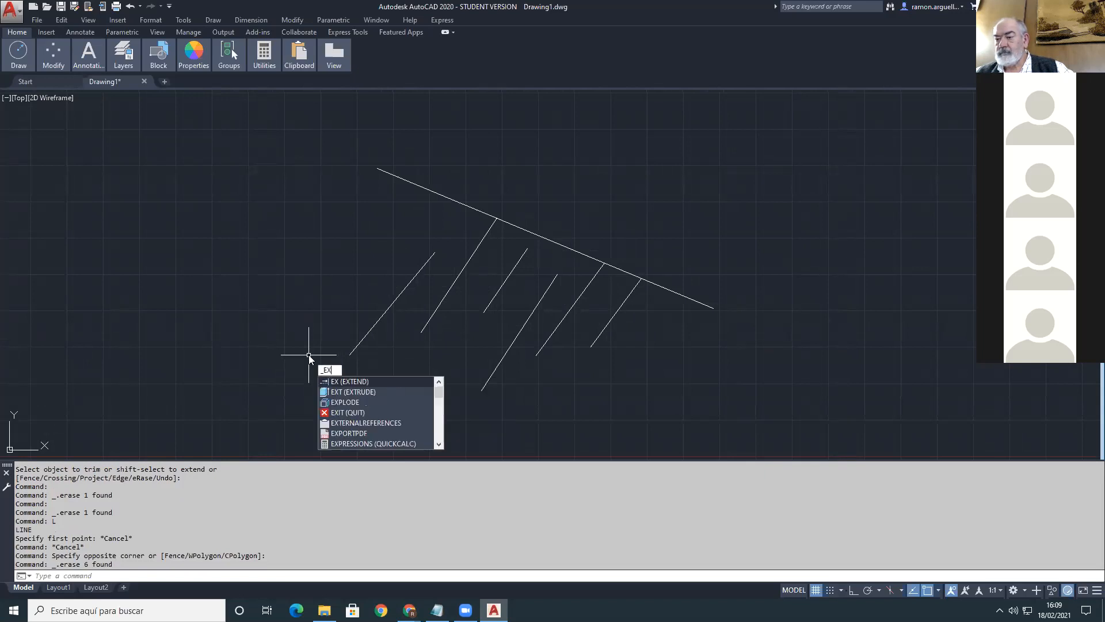
text(tend)
key(Return)
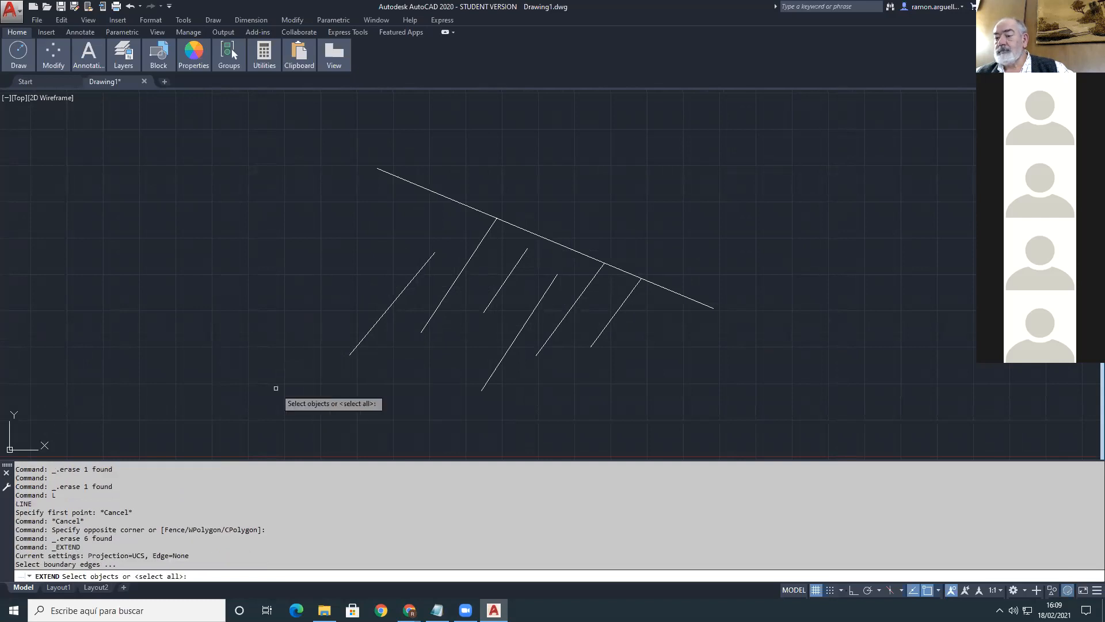
click(556, 242)
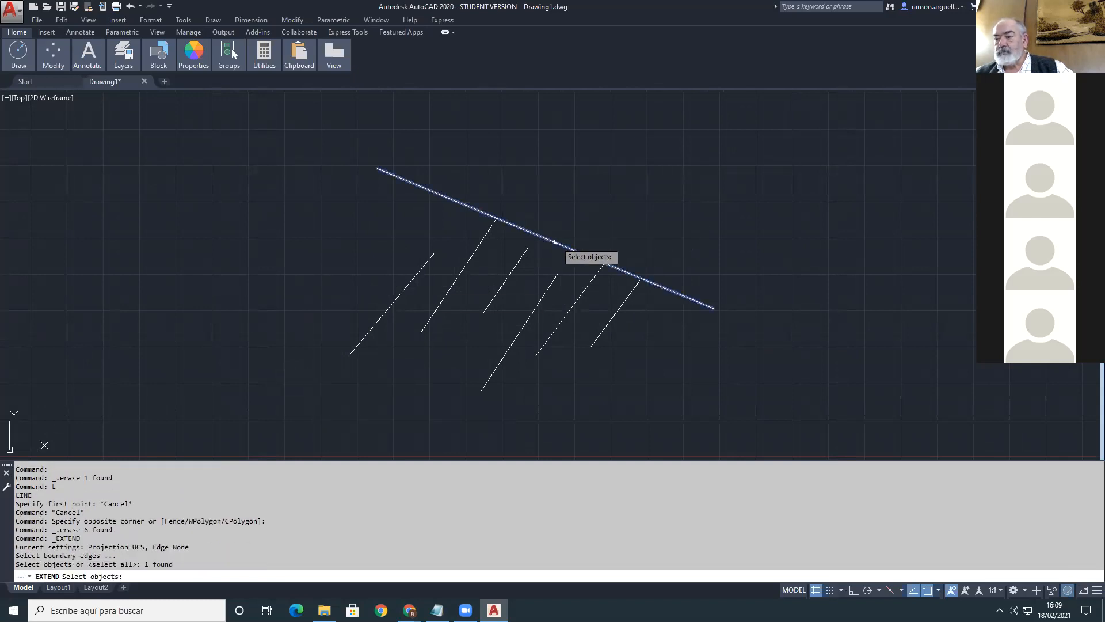
key(Return)
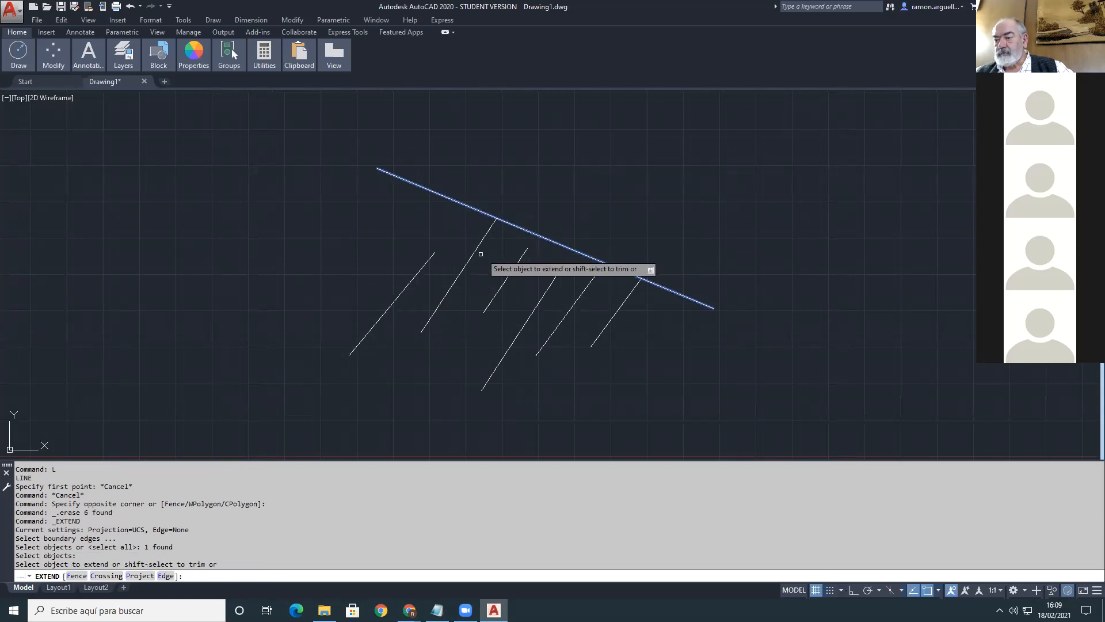
click(431, 256)
click(518, 262)
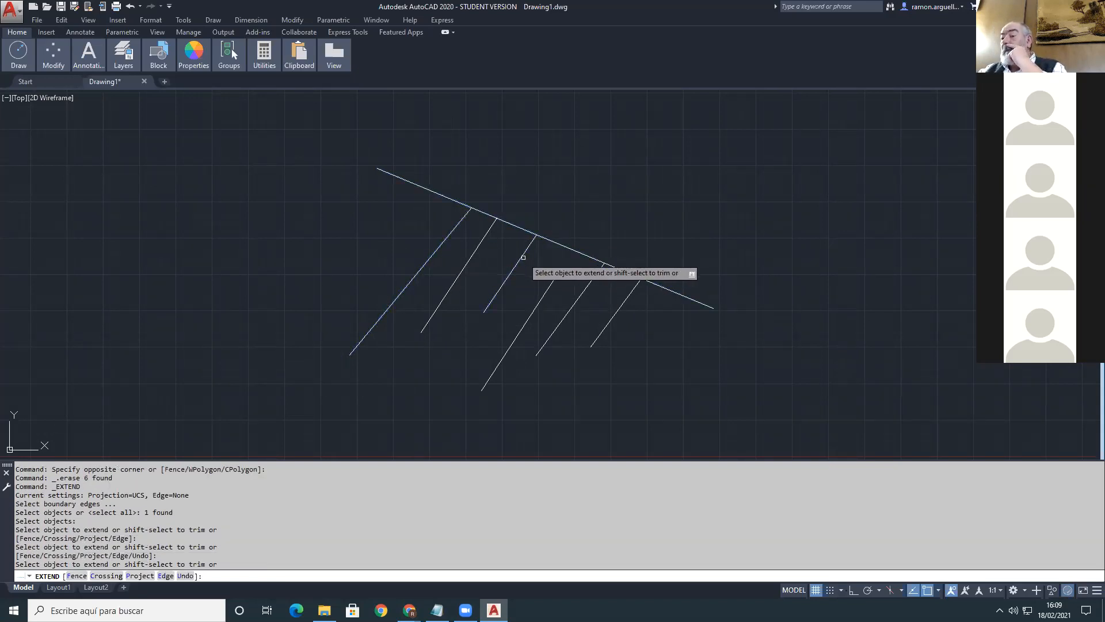
click(549, 288)
key(Escape)
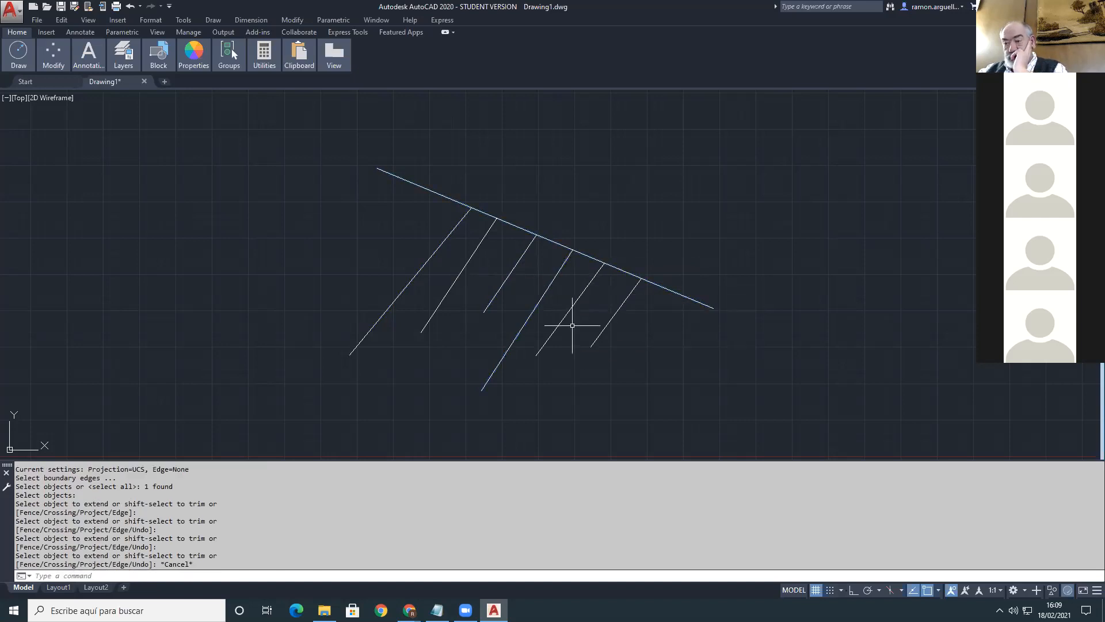
Step: Draw a circle in the empty area to the right of the long sloping line, well clear of its lower end
text(c)
key(Return)
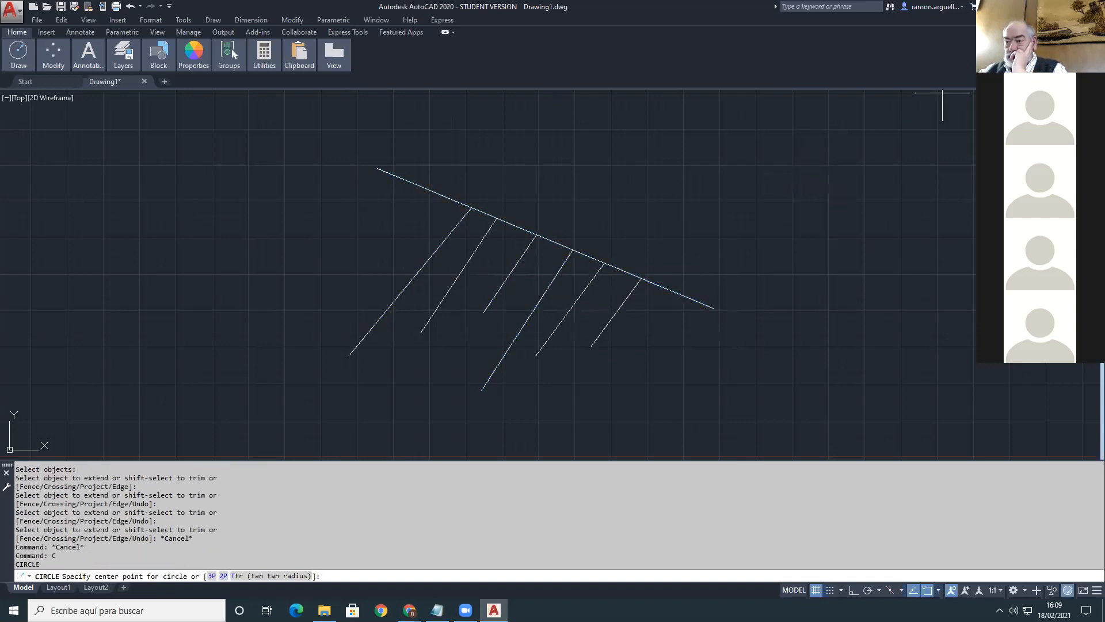
click(908, 200)
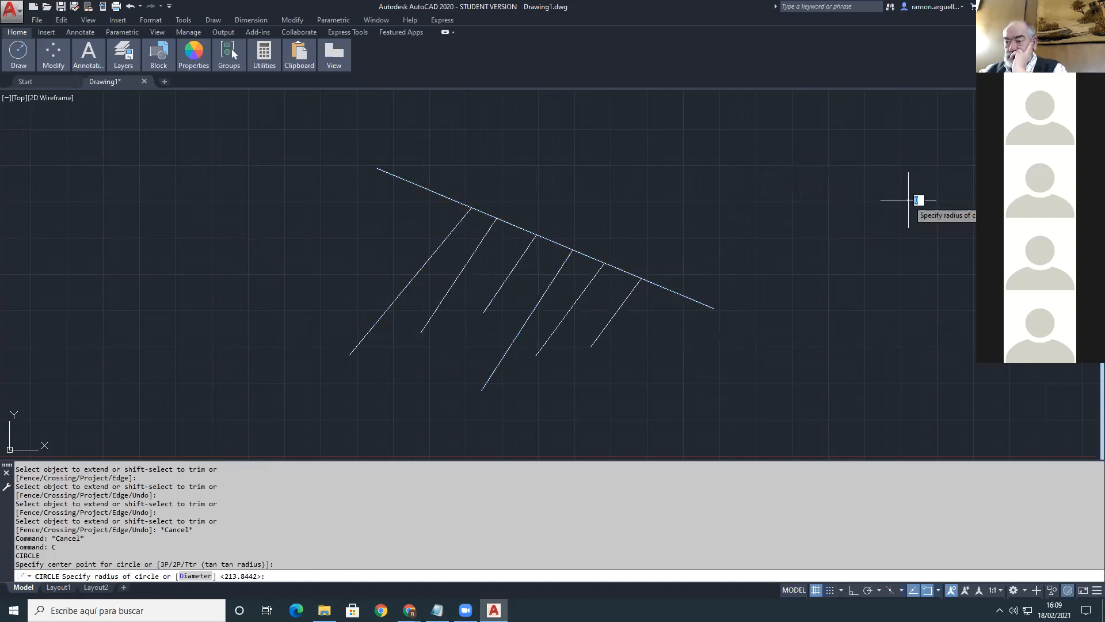
click(872, 218)
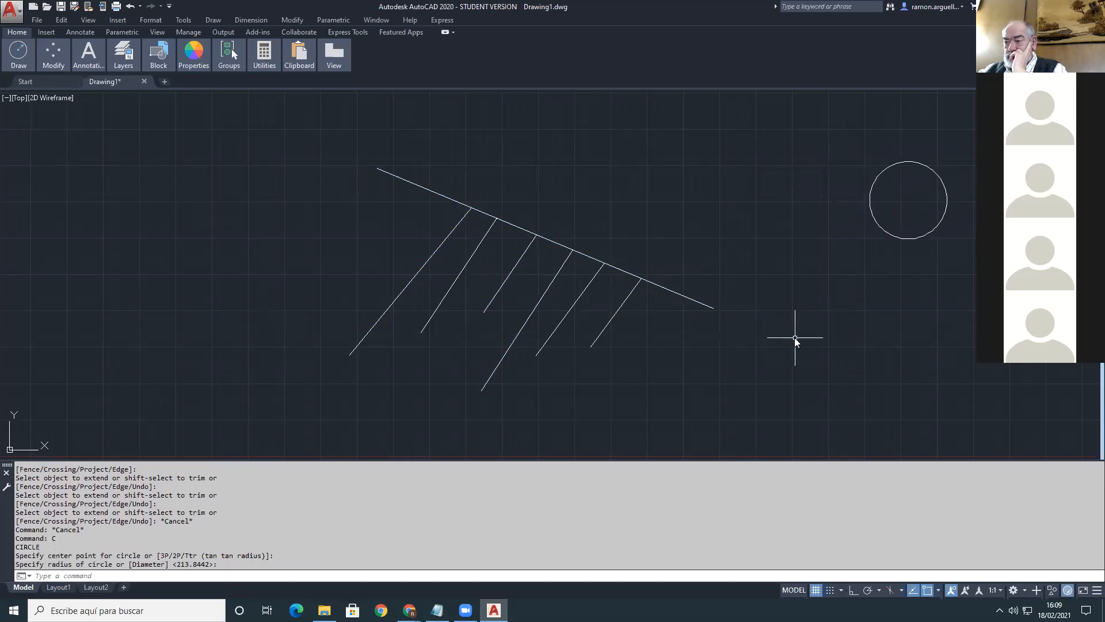
Step: Draw a short diagonal line inside the circle and a separate, similarly inclined line outside it, between the circle and the hatched lines
text(l)
key(Return)
click(909, 199)
click(908, 222)
key(Return)
key(Return)
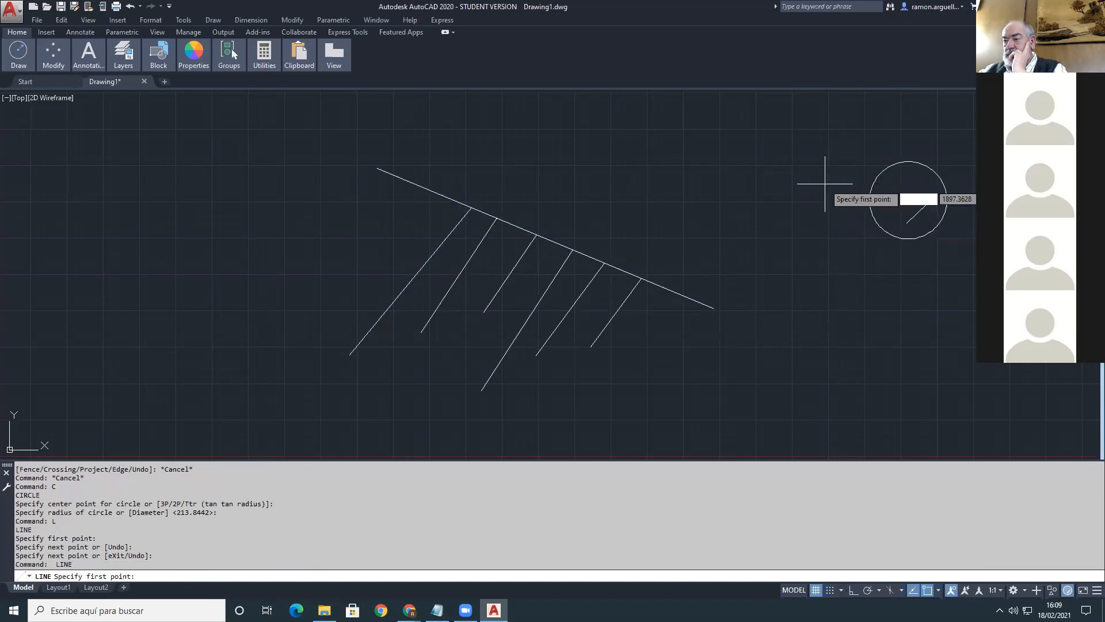
click(805, 200)
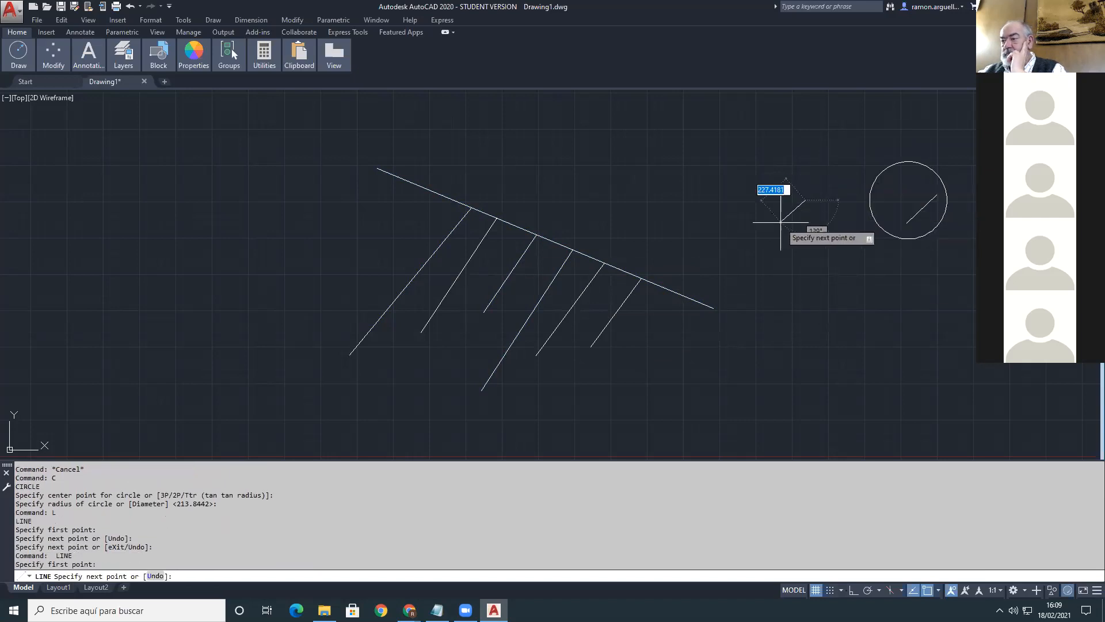
click(755, 244)
key(Return)
Step: Extend both ends of the diagonal line inside the circle to meet the circle, using the circle as the boundary edge
text(_extend)
key(Return)
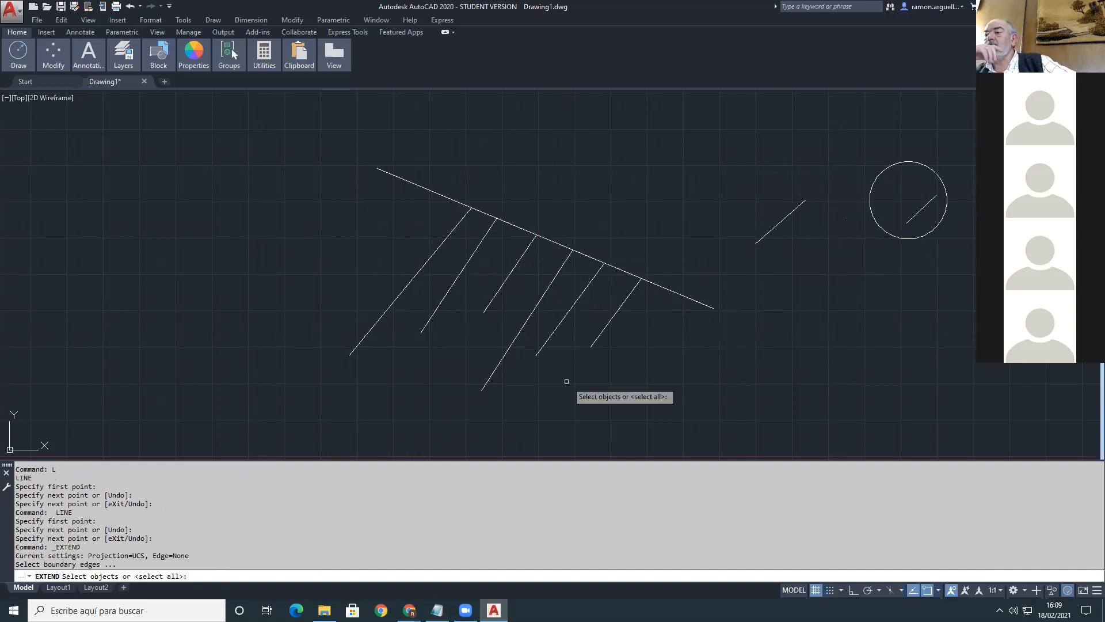
click(893, 237)
key(Return)
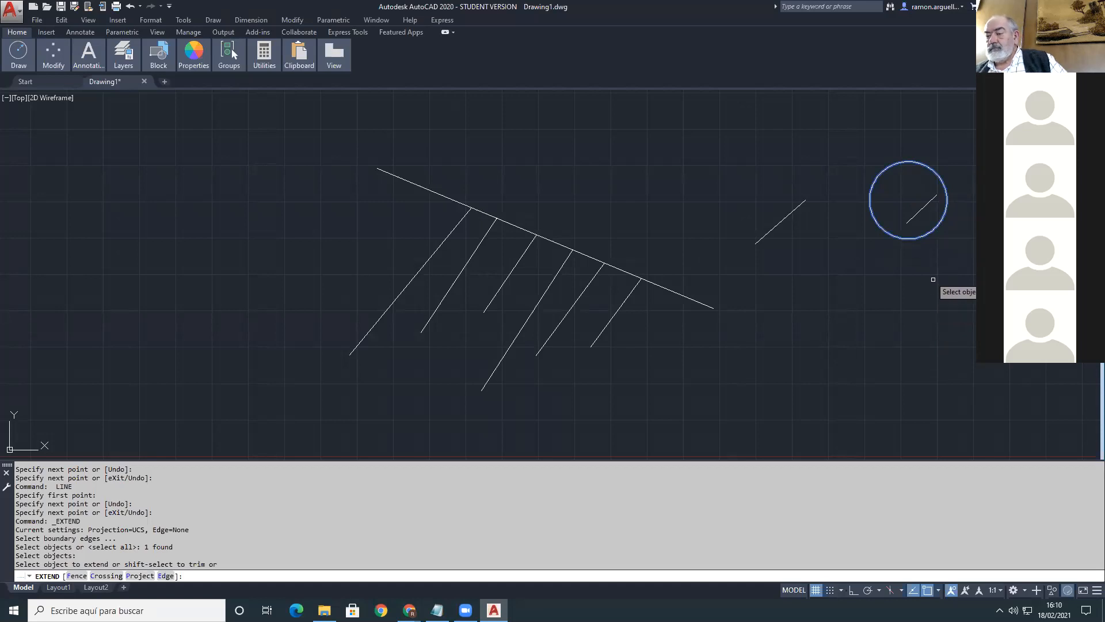
click(933, 200)
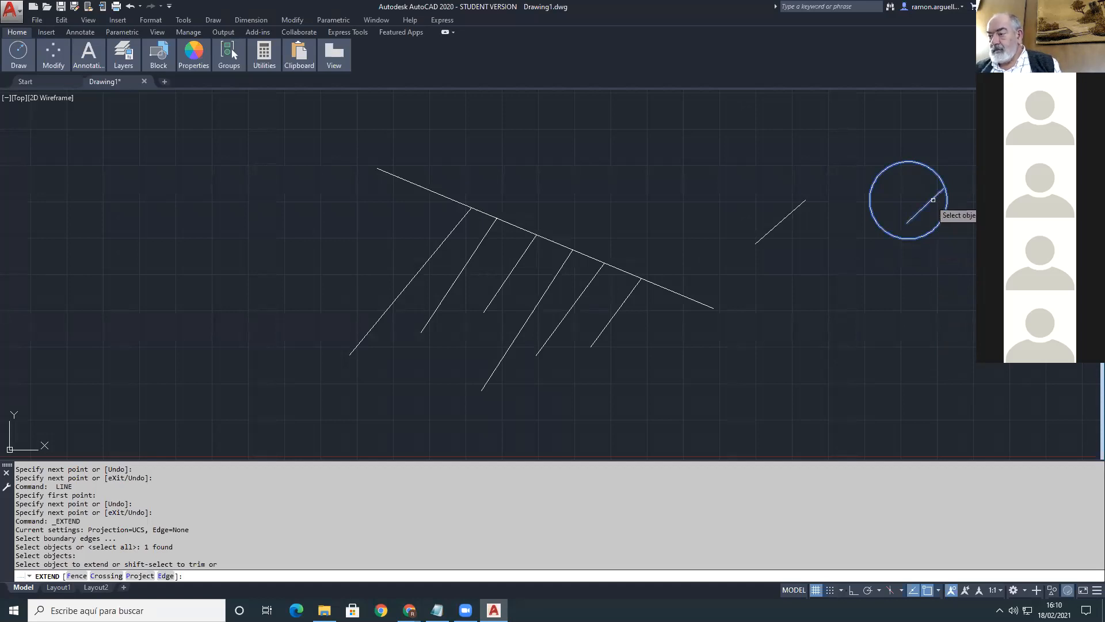
click(910, 219)
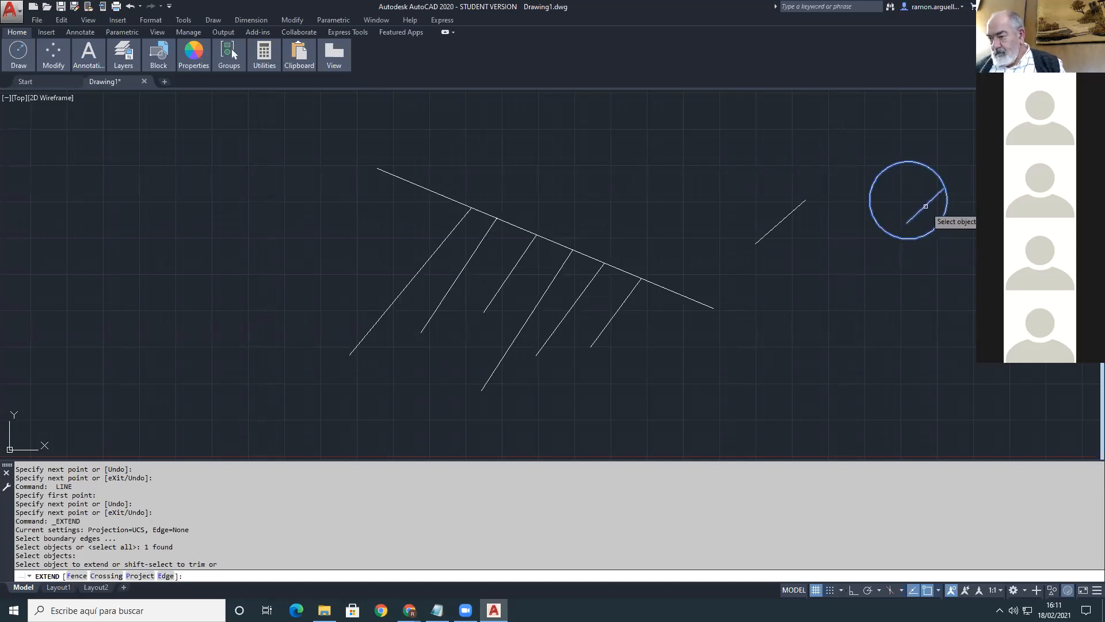
click(933, 199)
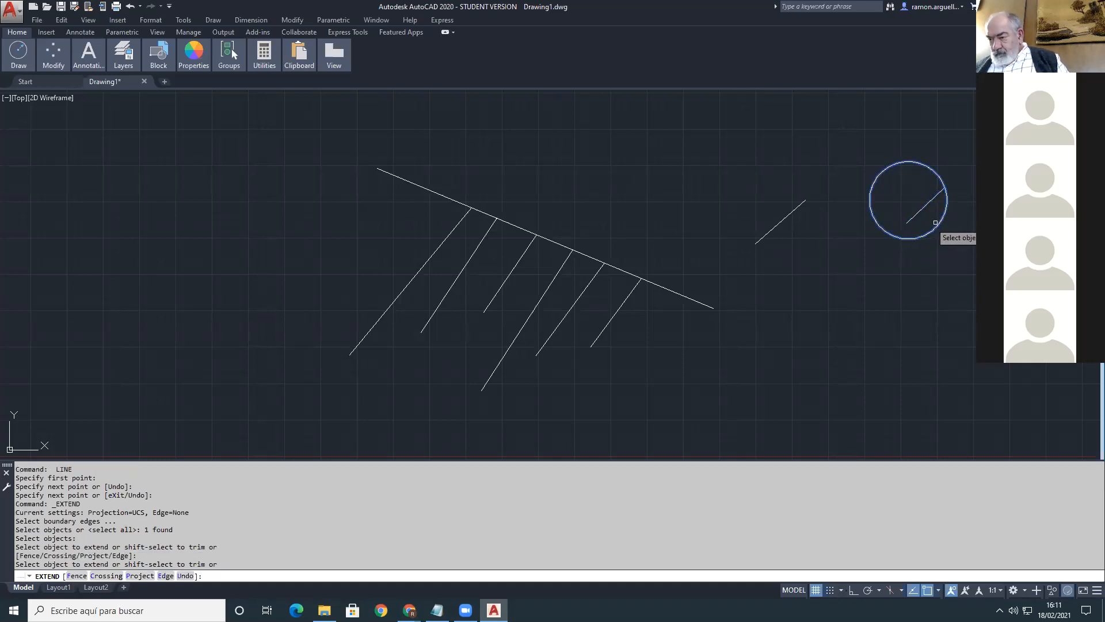
click(915, 216)
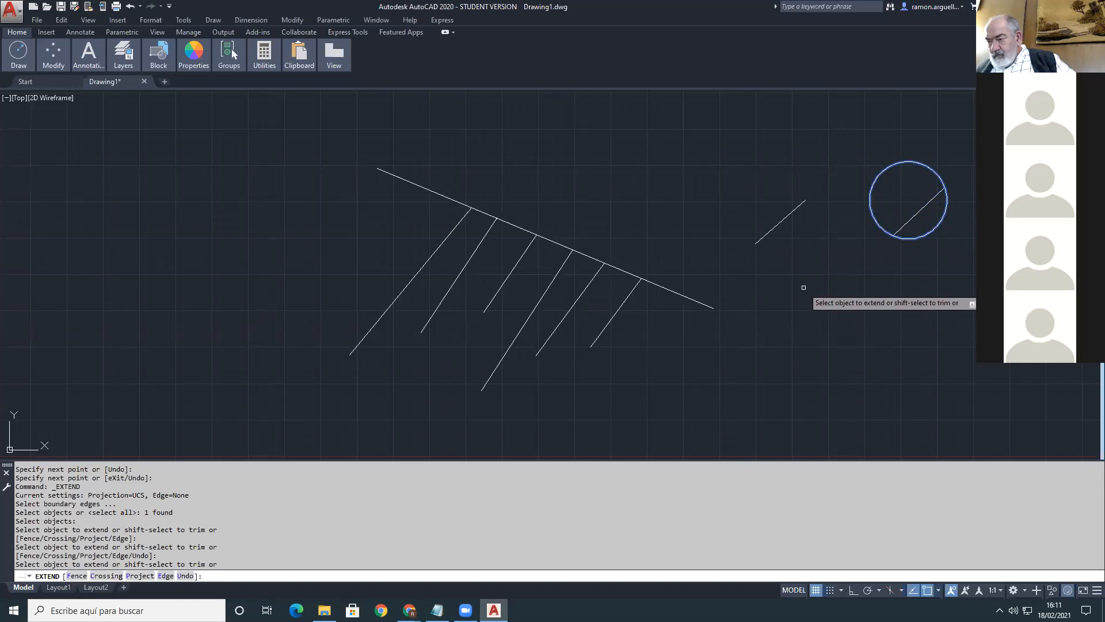
Step: Try to extend the short diagonal line outside the circle to the circle
click(797, 205)
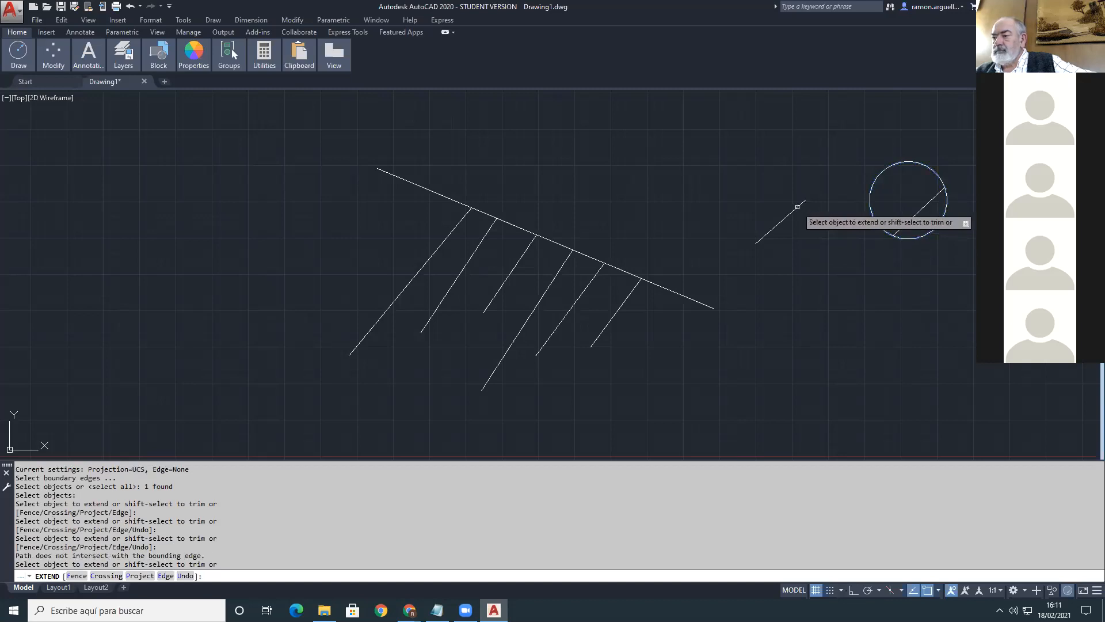
click(796, 206)
click(797, 205)
click(796, 206)
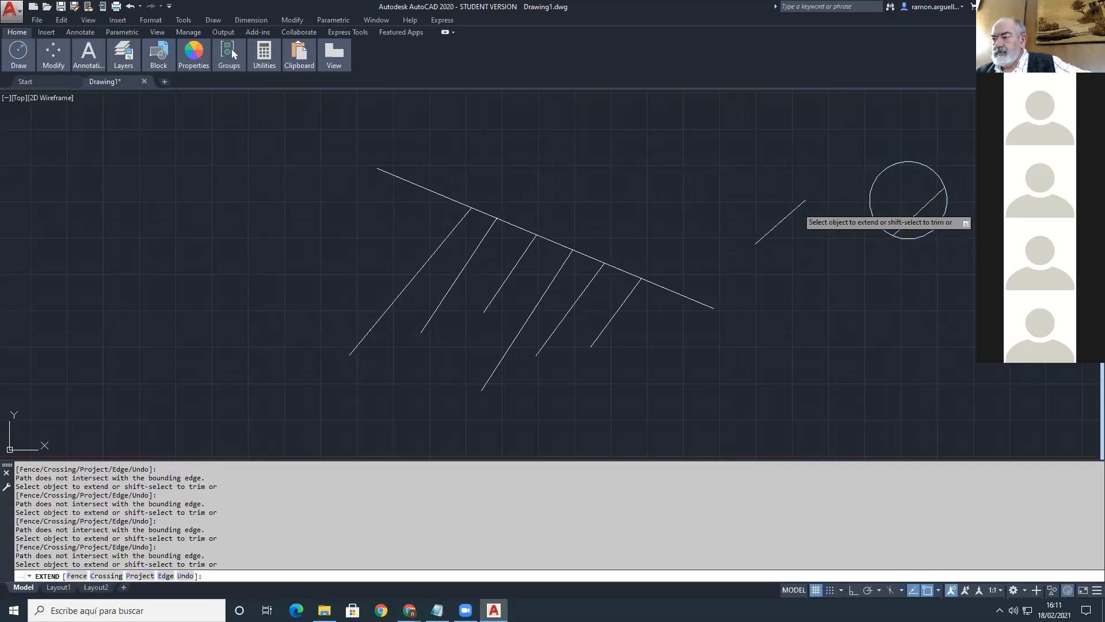
Step: Review the command history in a separate text window, highlight one of the Extend messages, close it and leave the Extend command
key(F2)
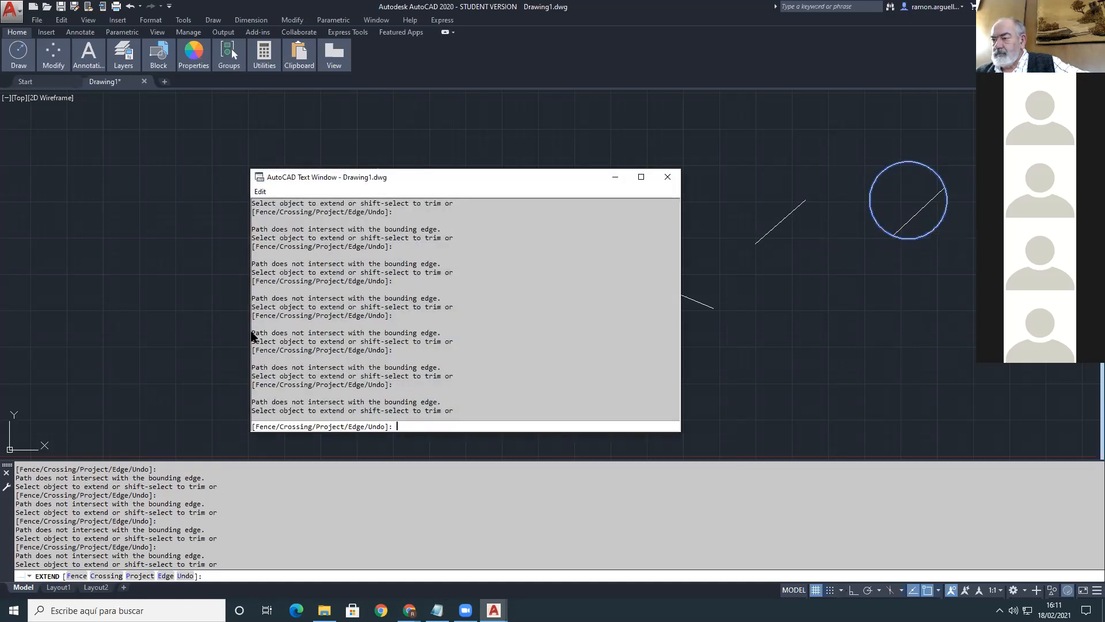
drag(253, 332, 452, 333)
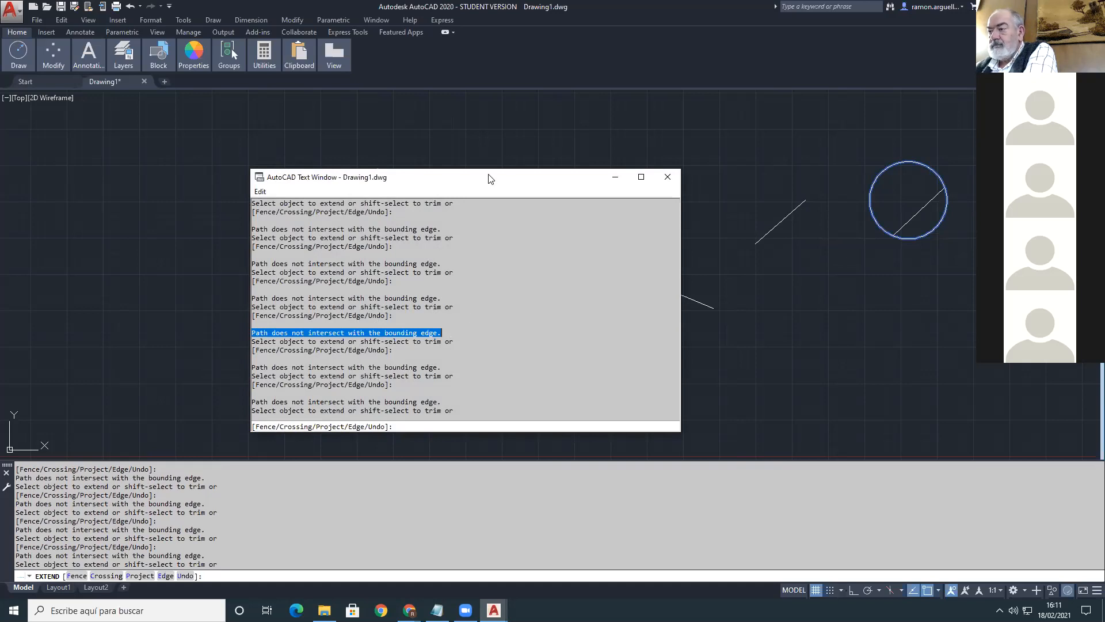
click(667, 178)
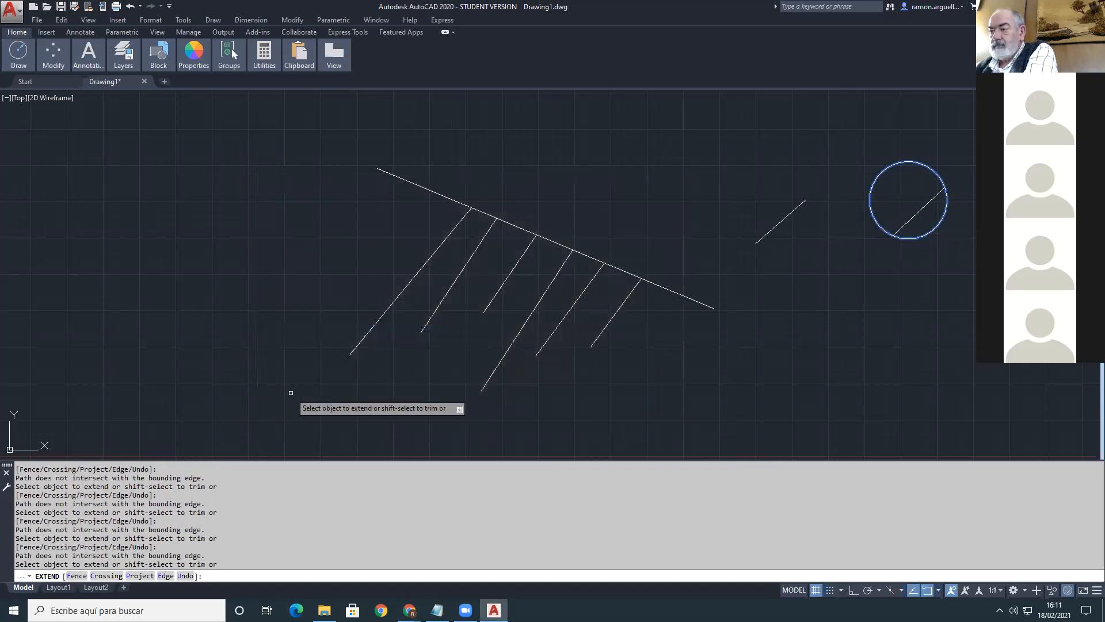
key(Escape)
key(Escape)
Step: Draw a long diagonal line rising toward the end of the sloping line, in the empty area below the parallel lines
scroll(311, 434, down, 2)
middle_drag(316, 439, 294, 319)
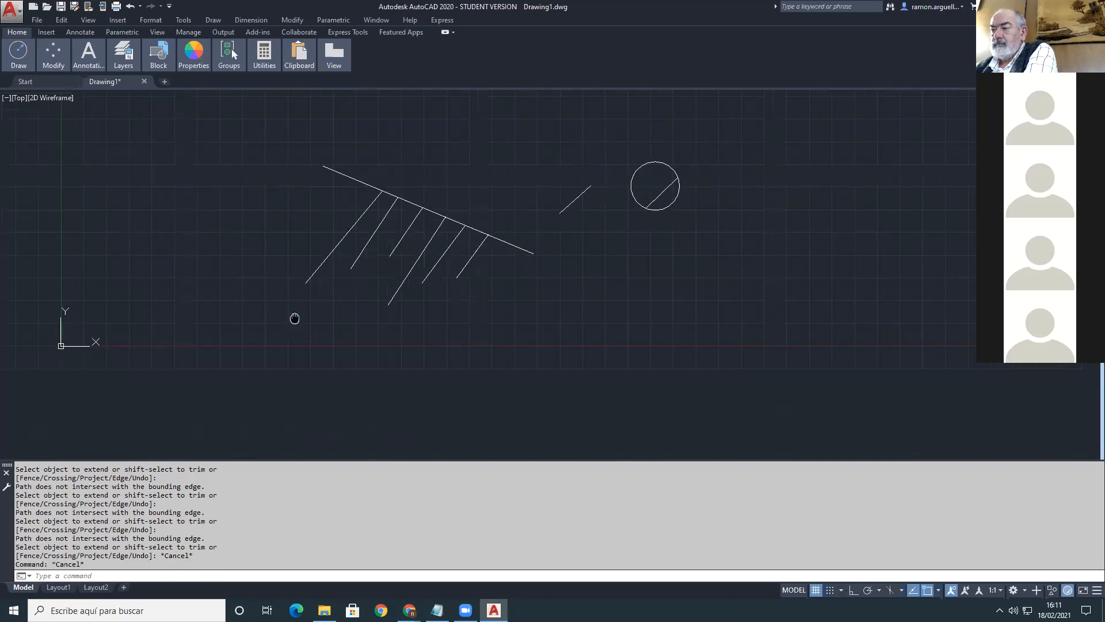
text(L)
key(Return)
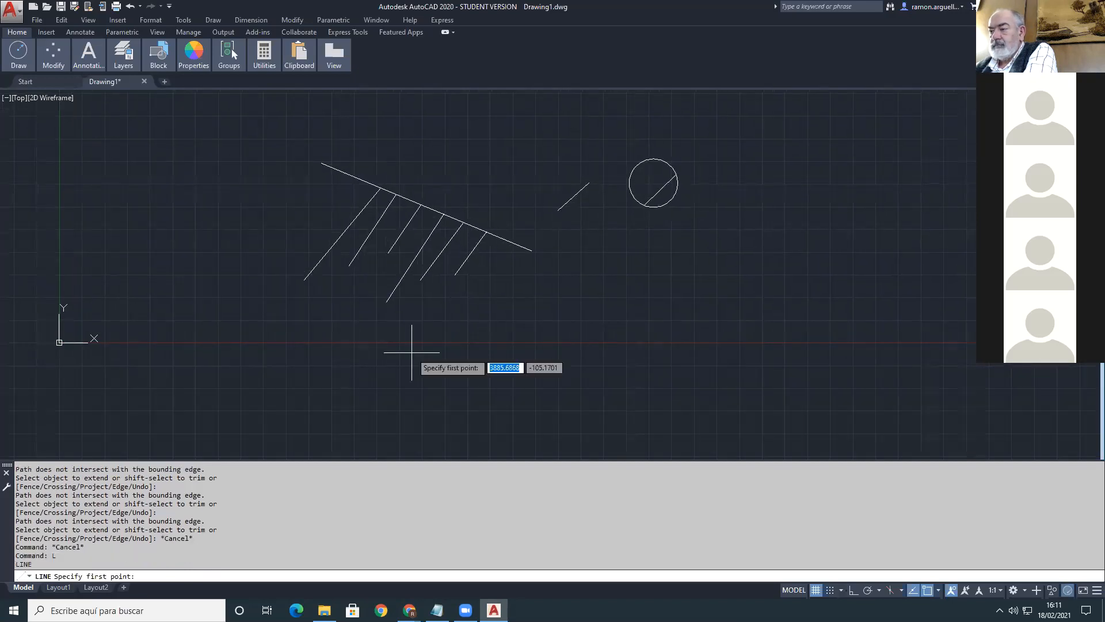
click(416, 391)
click(519, 311)
key(Return)
text(_extend)
key(Return)
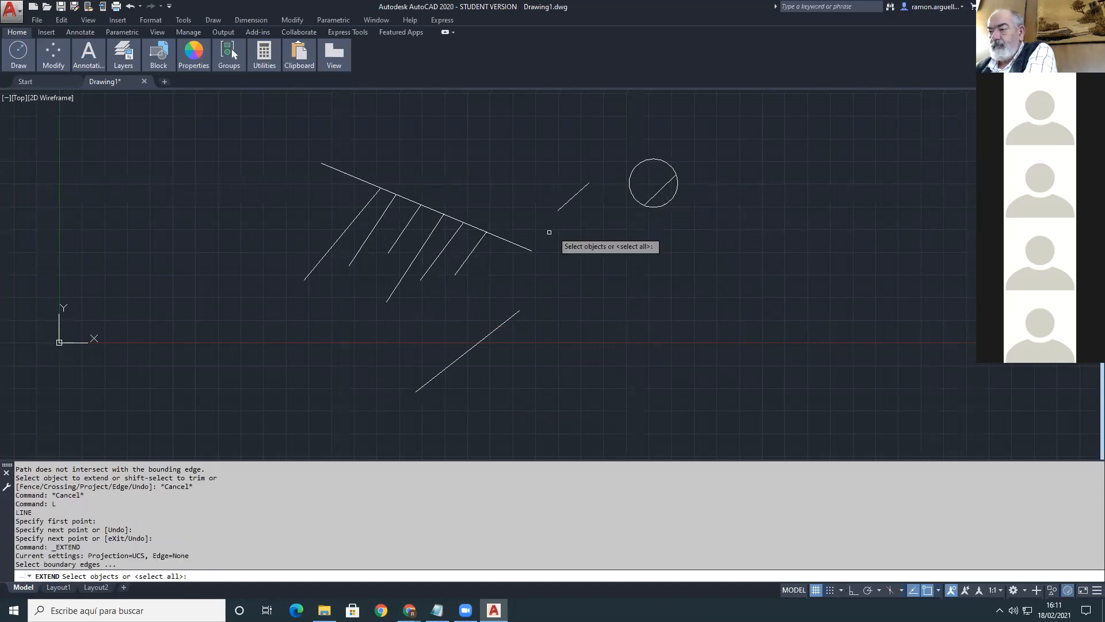
click(526, 248)
click(522, 256)
click(521, 247)
key(Return)
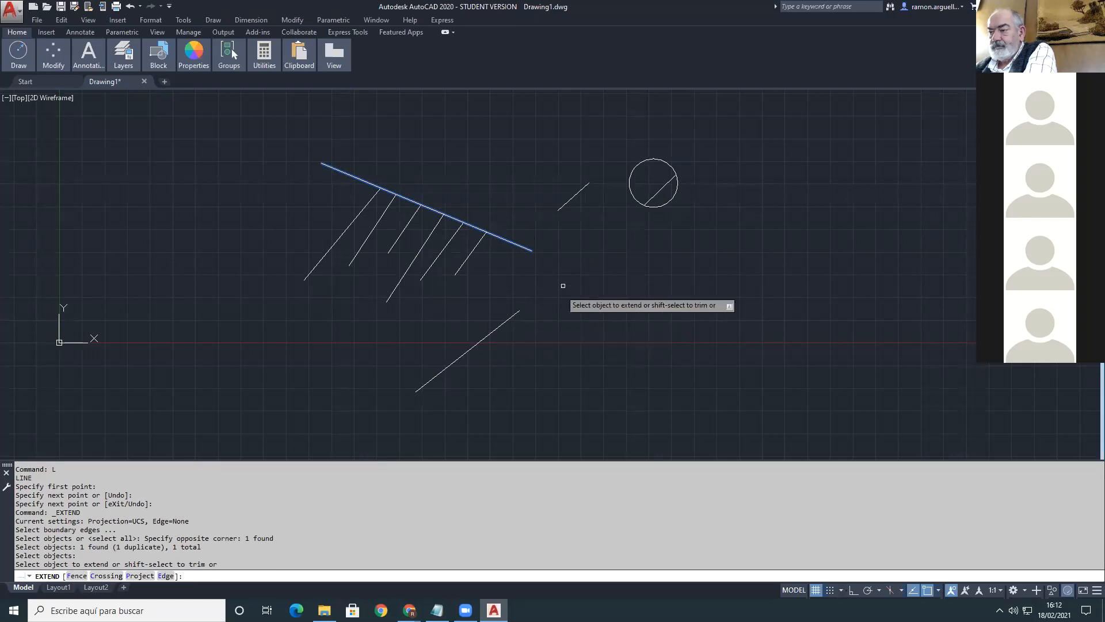
key(Escape)
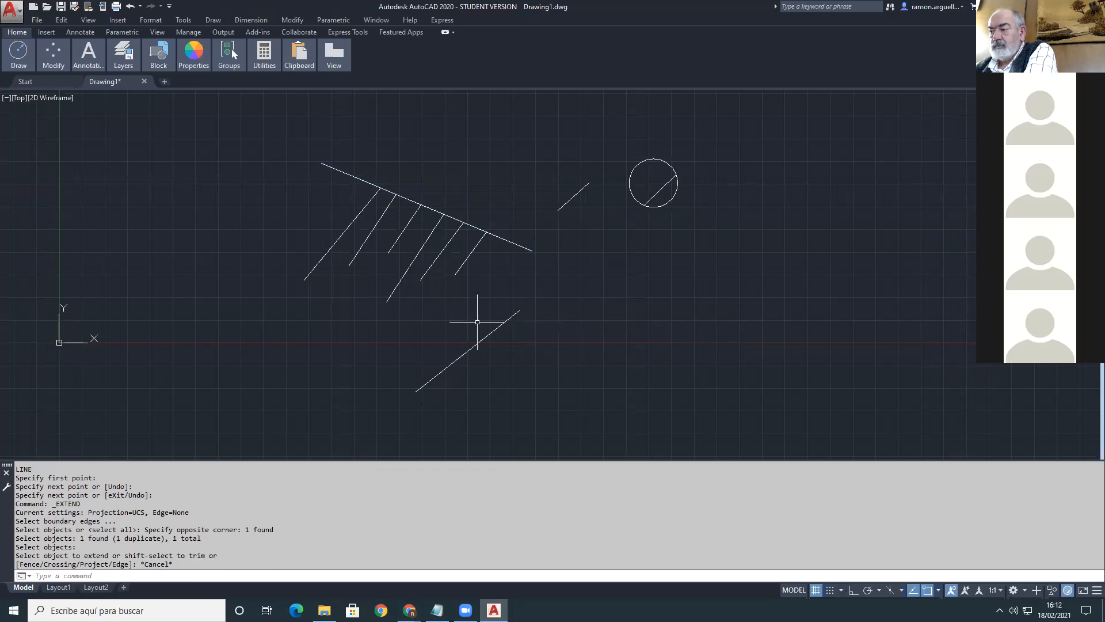
click(518, 312)
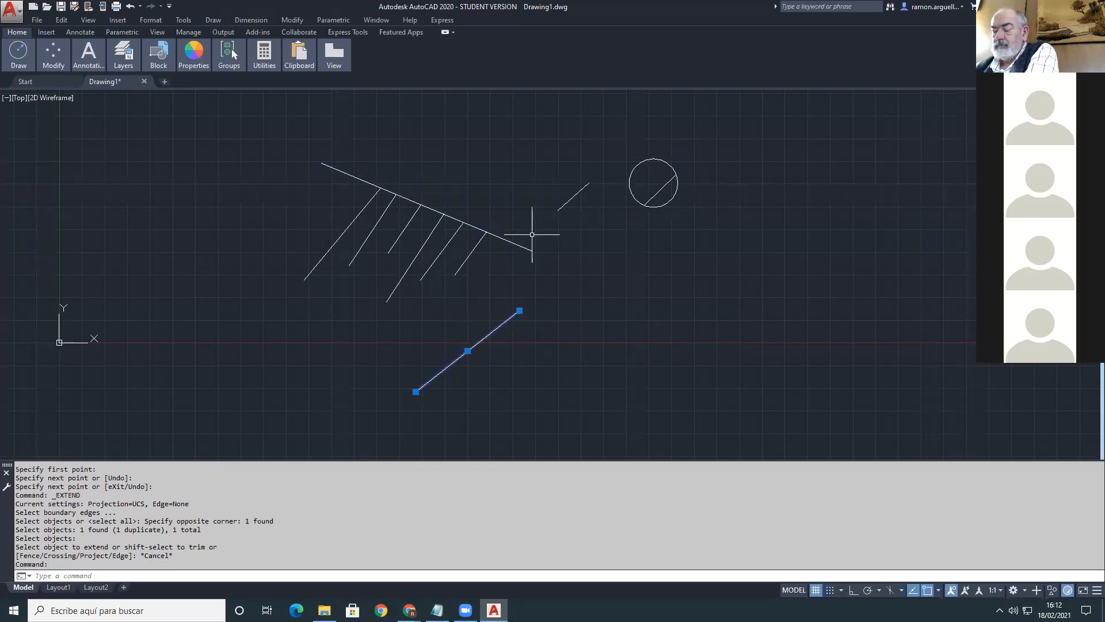
click(527, 248)
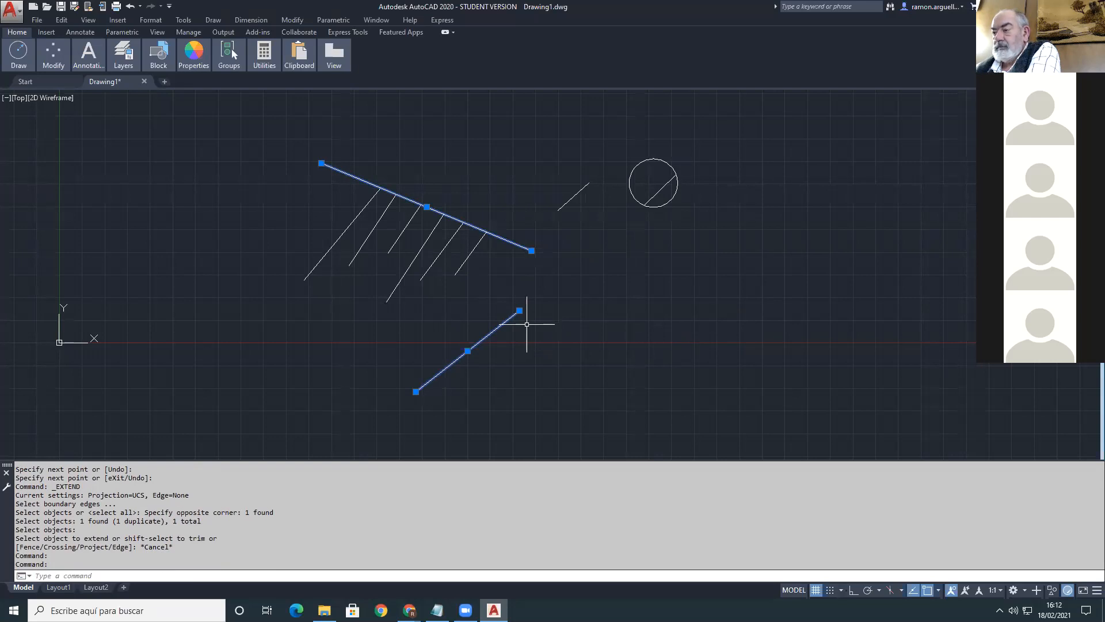
key(Escape)
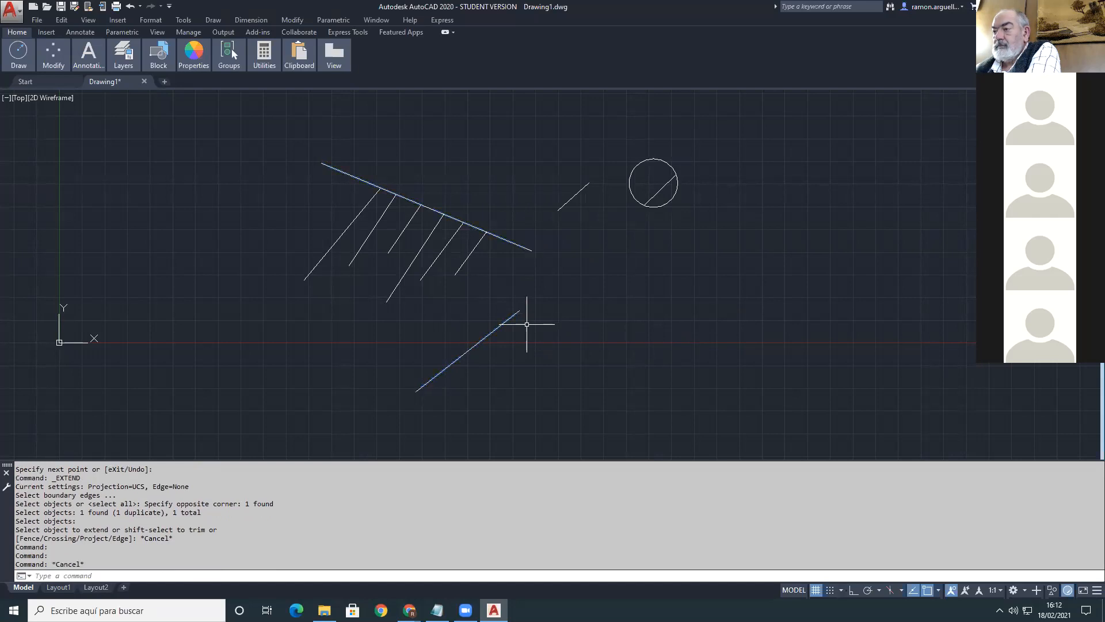
Step: Switch to the Notepad command list, set _EXTEND and _TRIM apart with blank lines, add _FILLET below _TRIM and highlight it
key(alt+Tab)
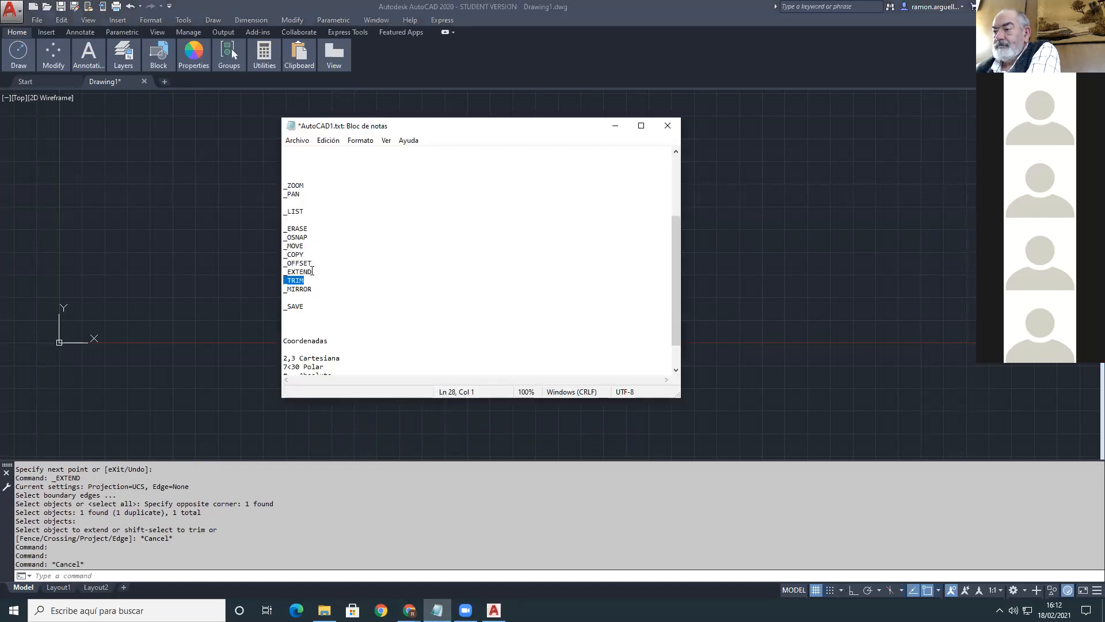
key(Return)
key(Return)
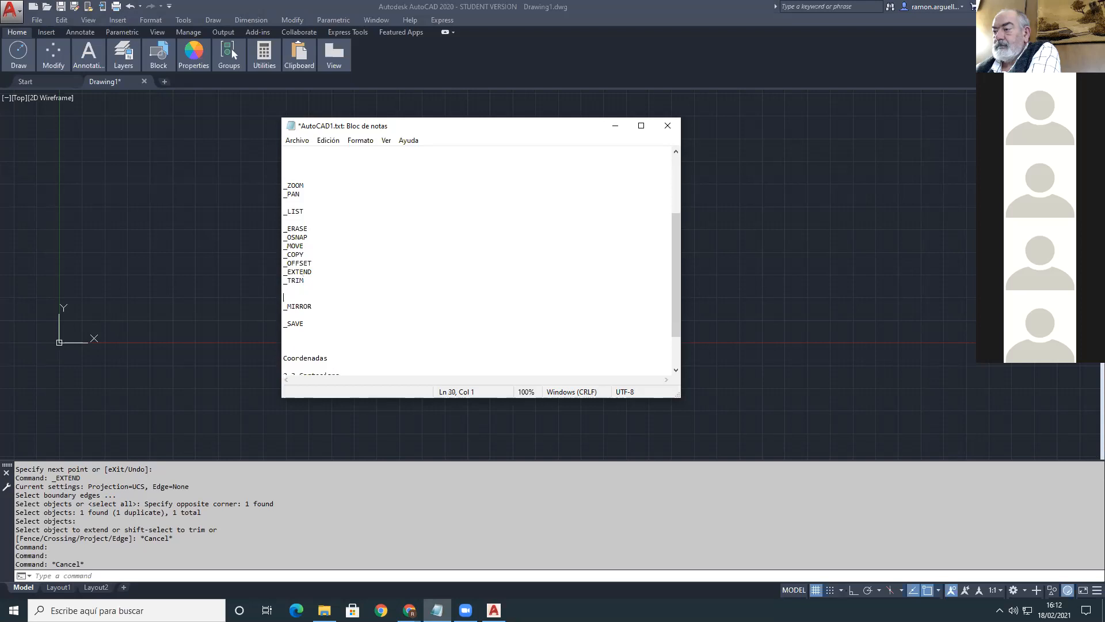
key(Return)
key(Down)
key(End)
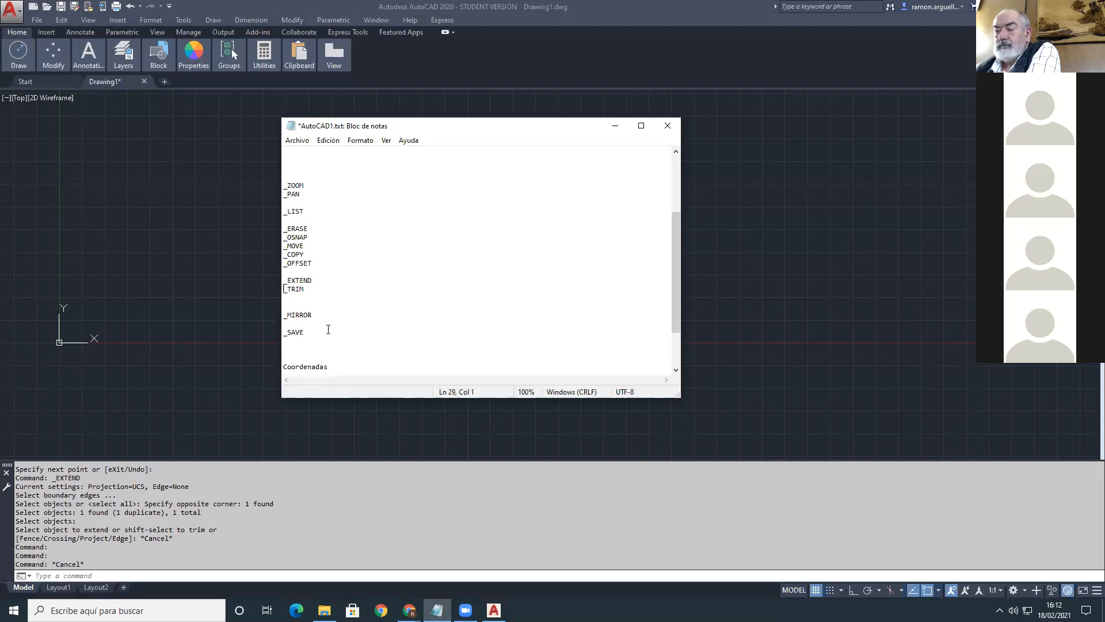
key(Return)
text(_)
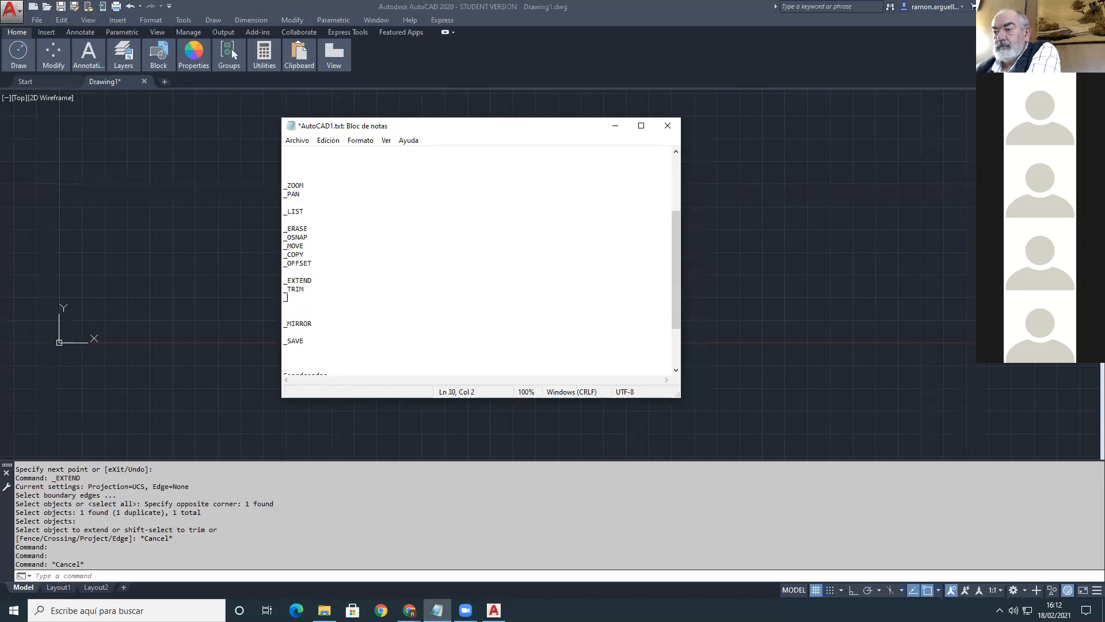
text(FILLET)
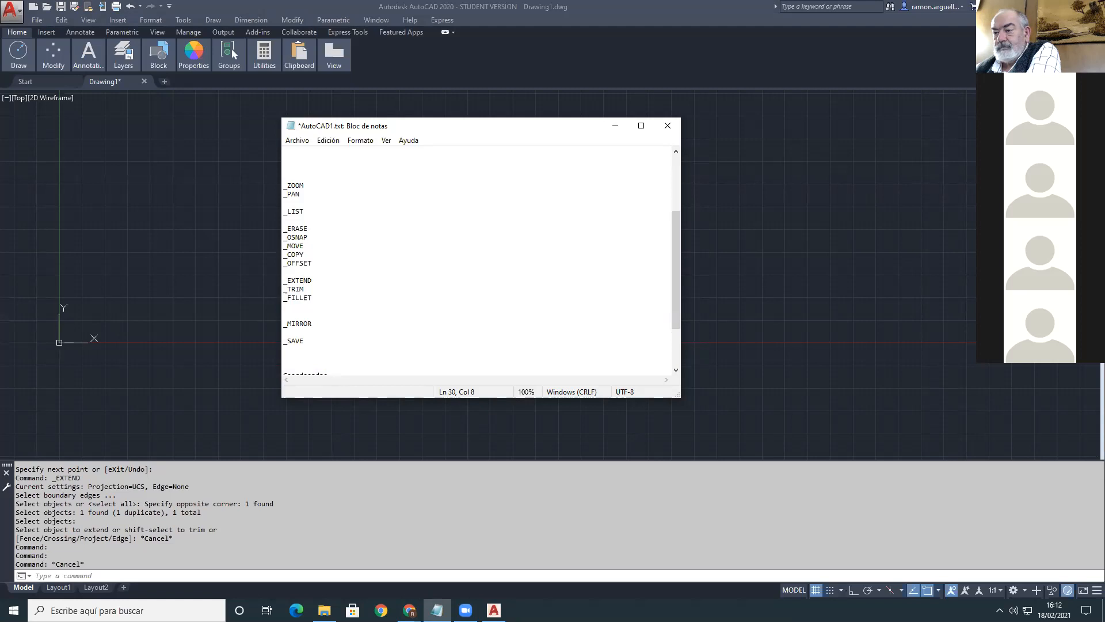
drag(316, 298, 274, 299)
Step: Switch back to AutoCAD and use Fillet to join the long lower diagonal line and the upper sloping line in a sharp corner
click(709, 245)
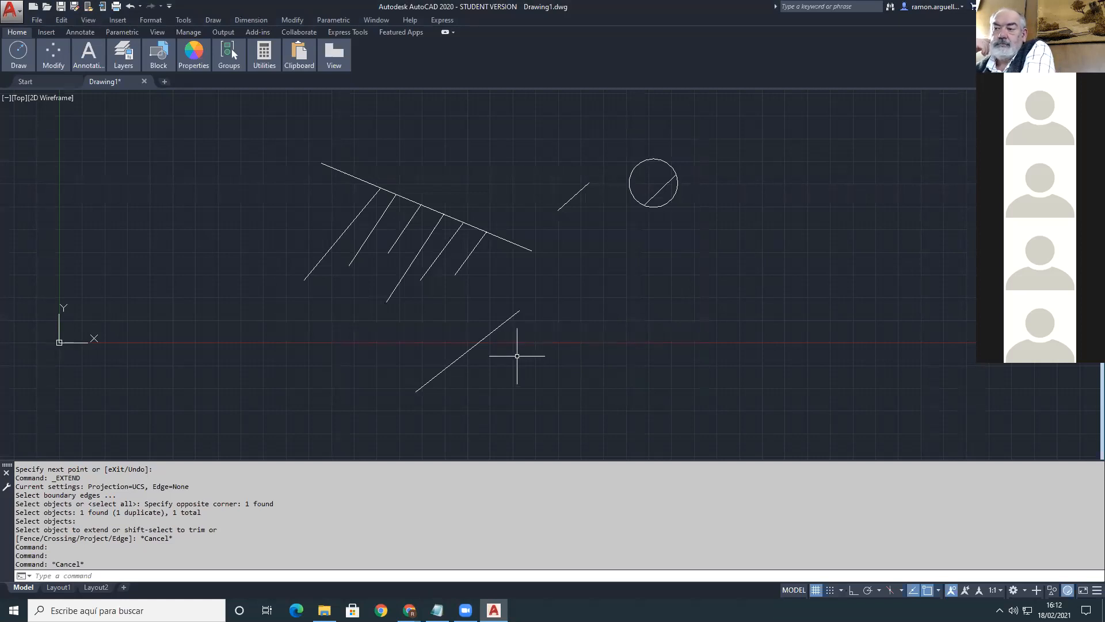
text(fillet)
key(Return)
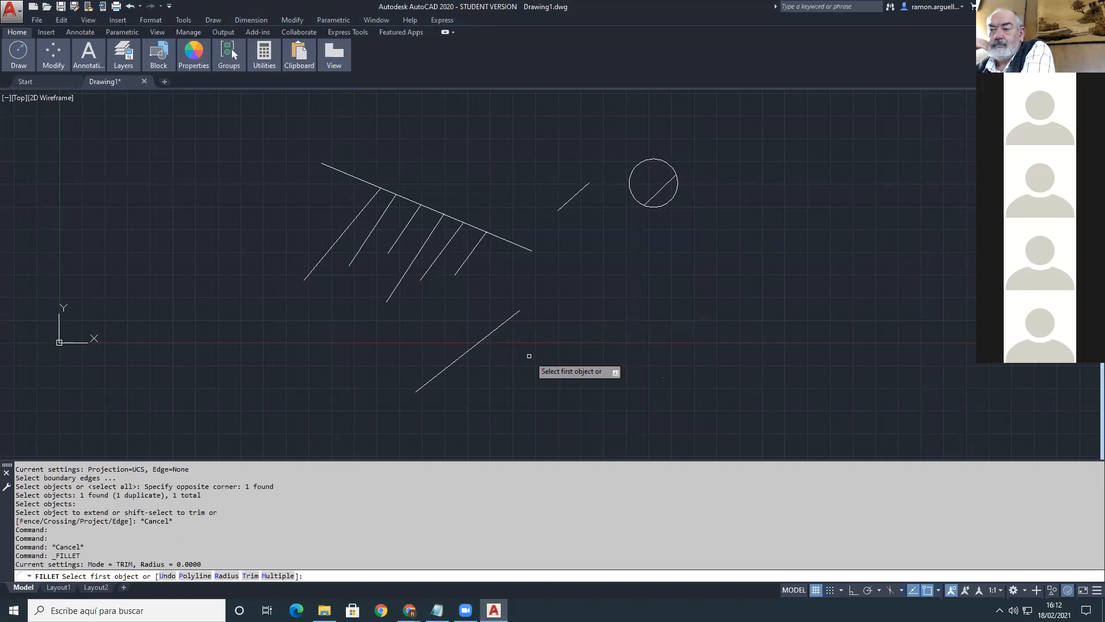
click(516, 316)
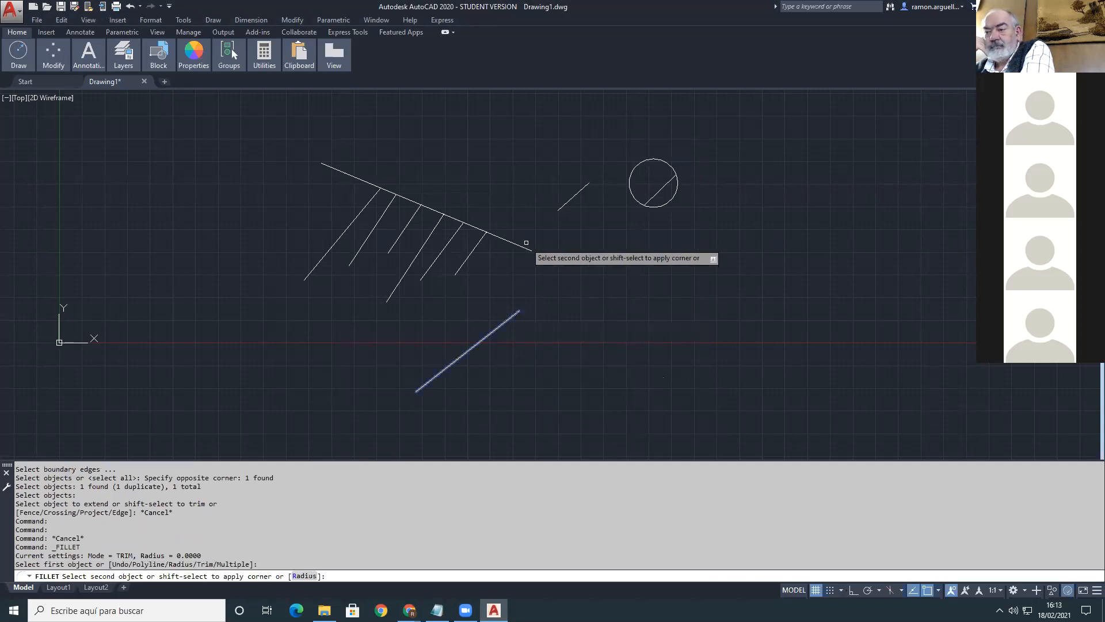
click(525, 248)
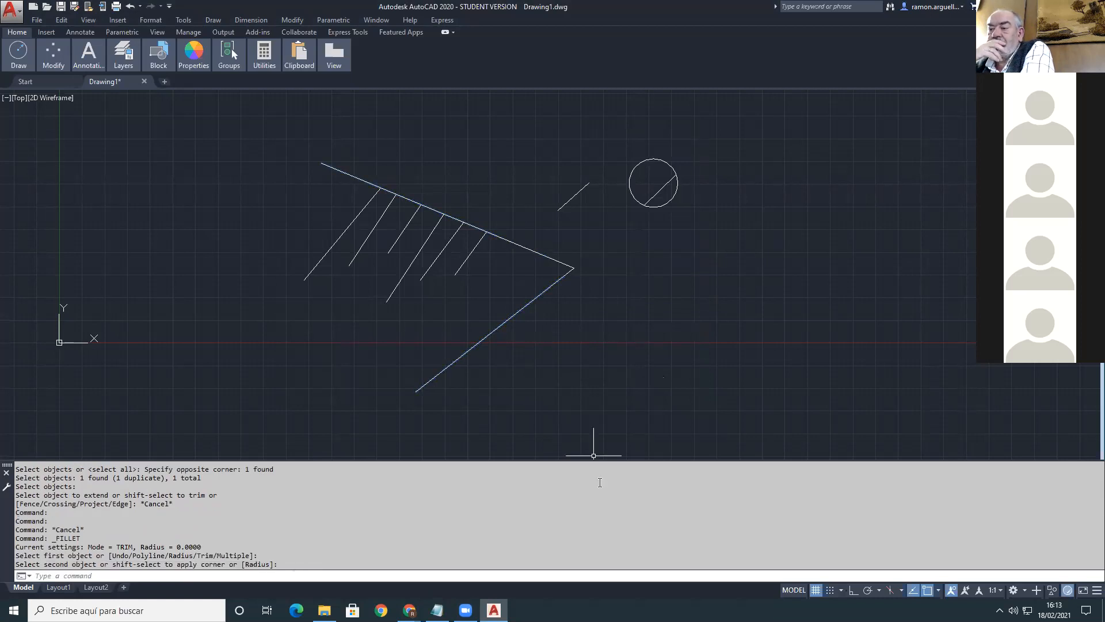
Step: Undo the corner fillet and the Extend command before it
key(ctrl+z)
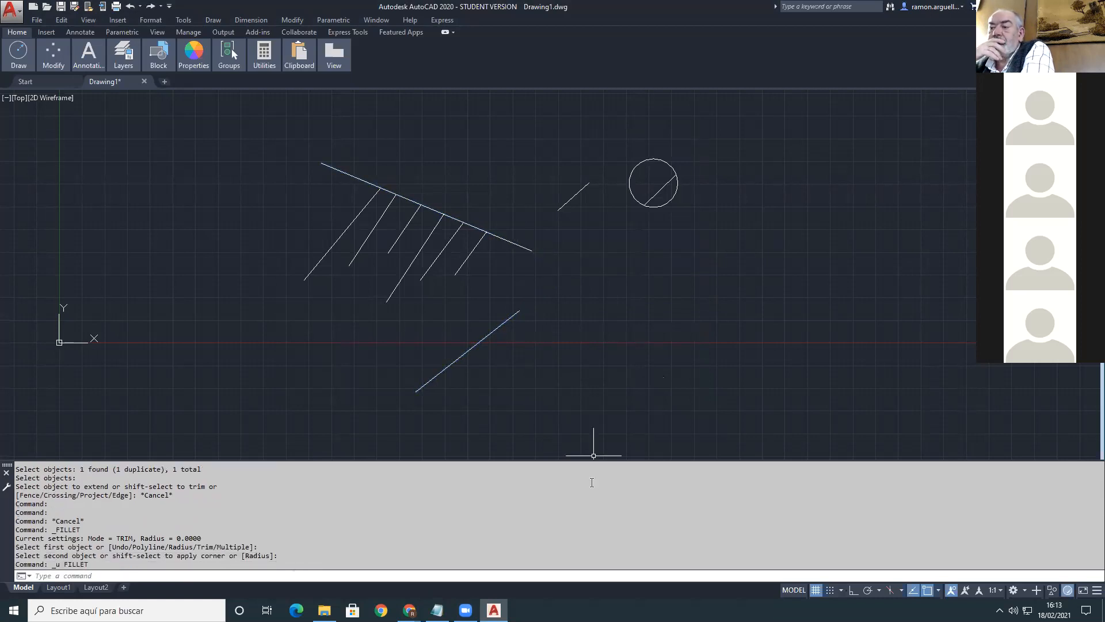
text(u)
key(Return)
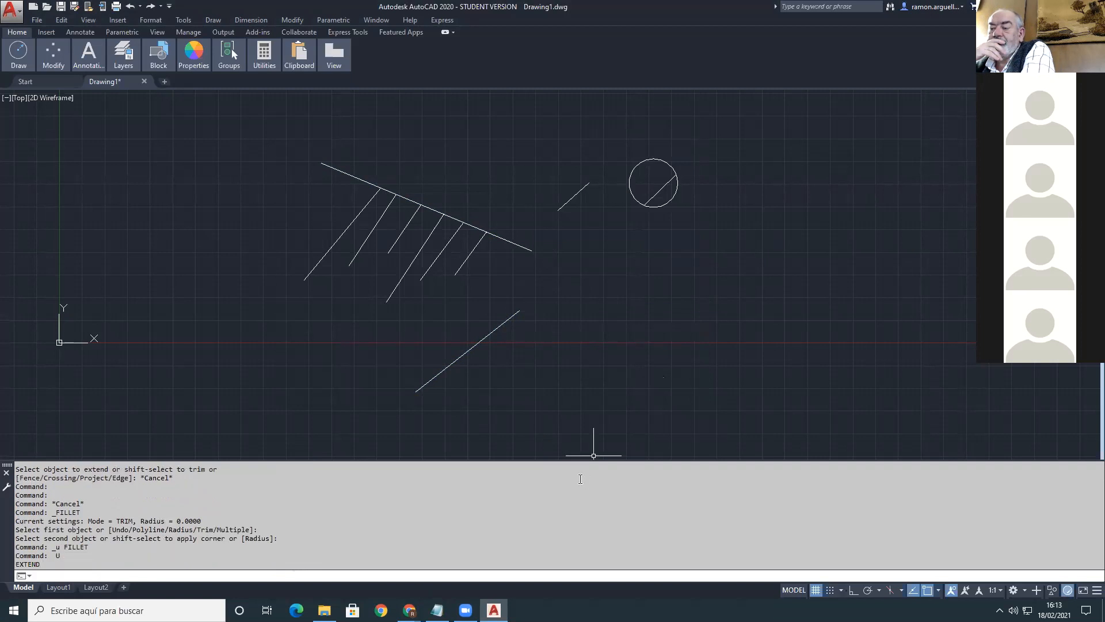
Step: Fillet the long lower diagonal line and the upper sloping line, defining the radius by two points picked in the empty area
key(Up)
key(Return)
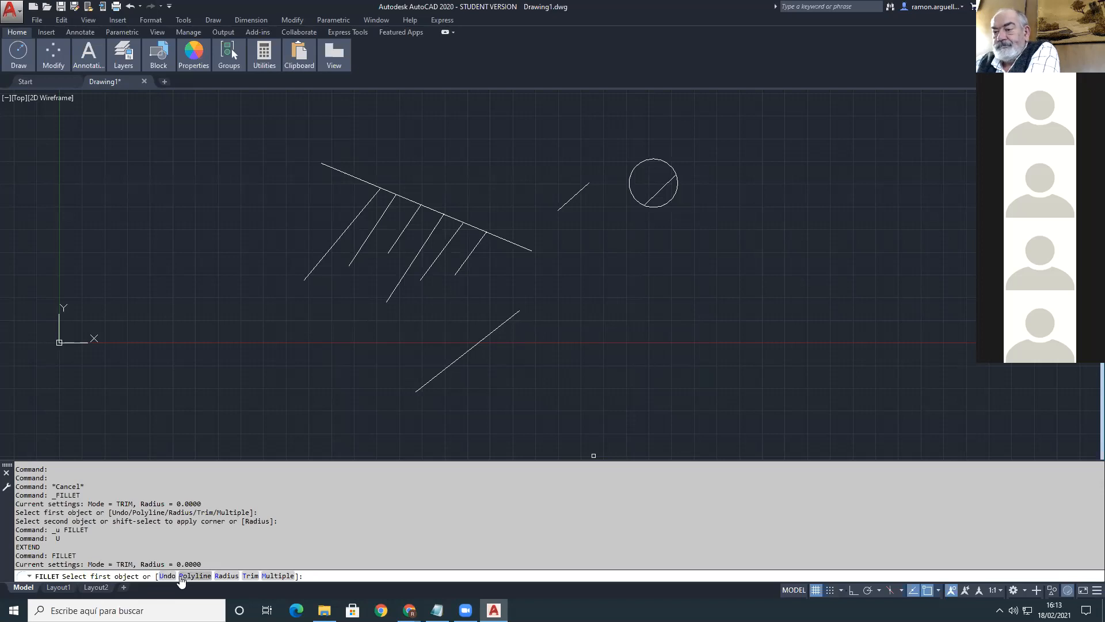
click(224, 576)
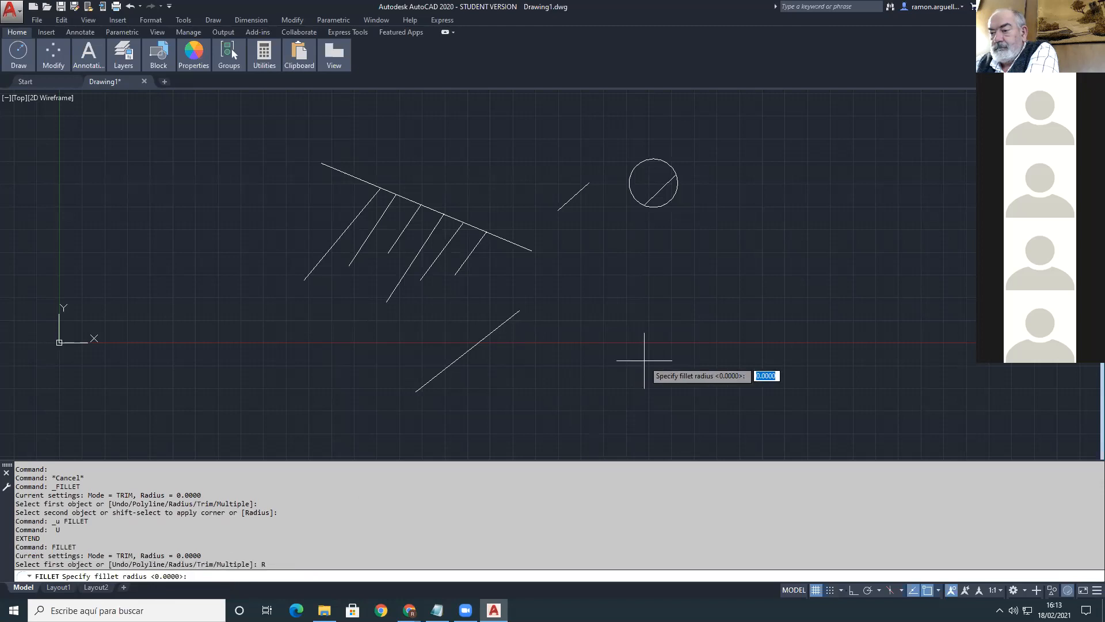
click(672, 284)
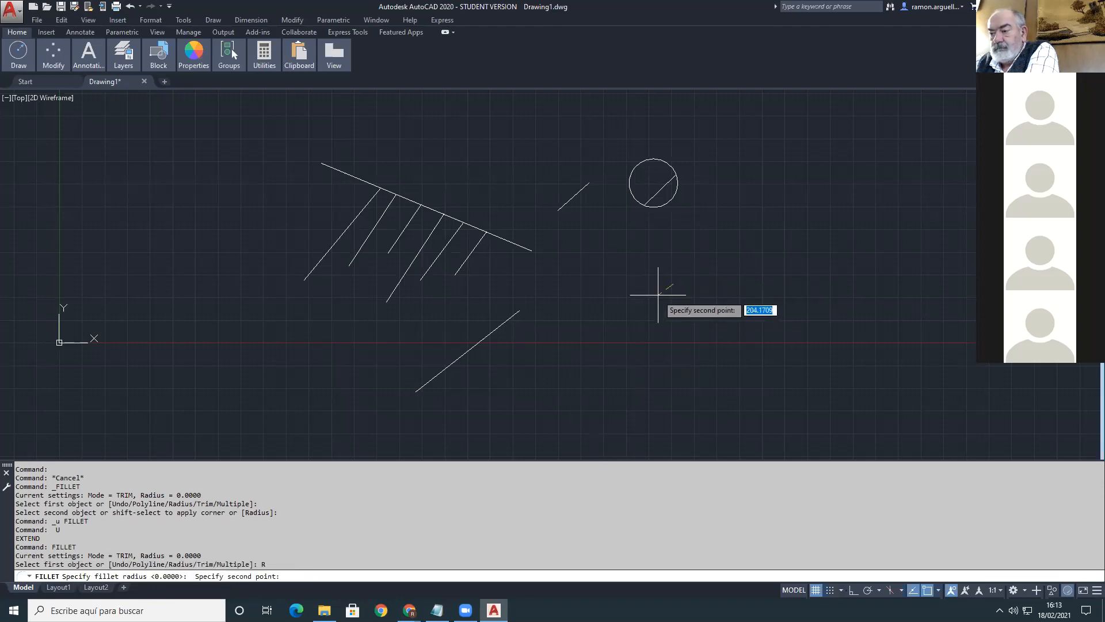
click(663, 295)
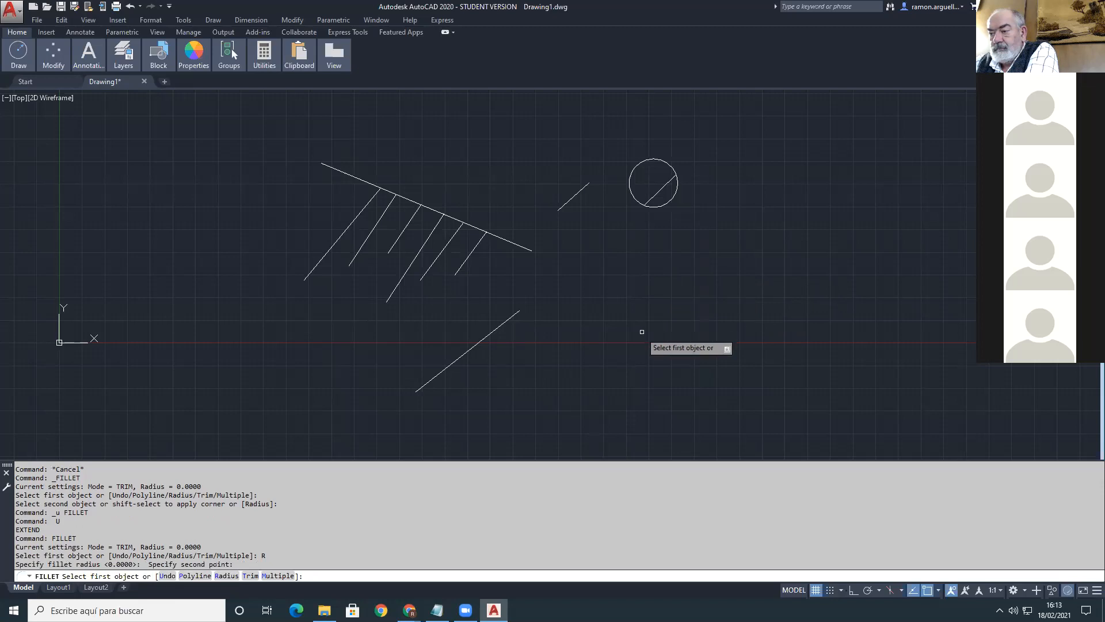
click(514, 315)
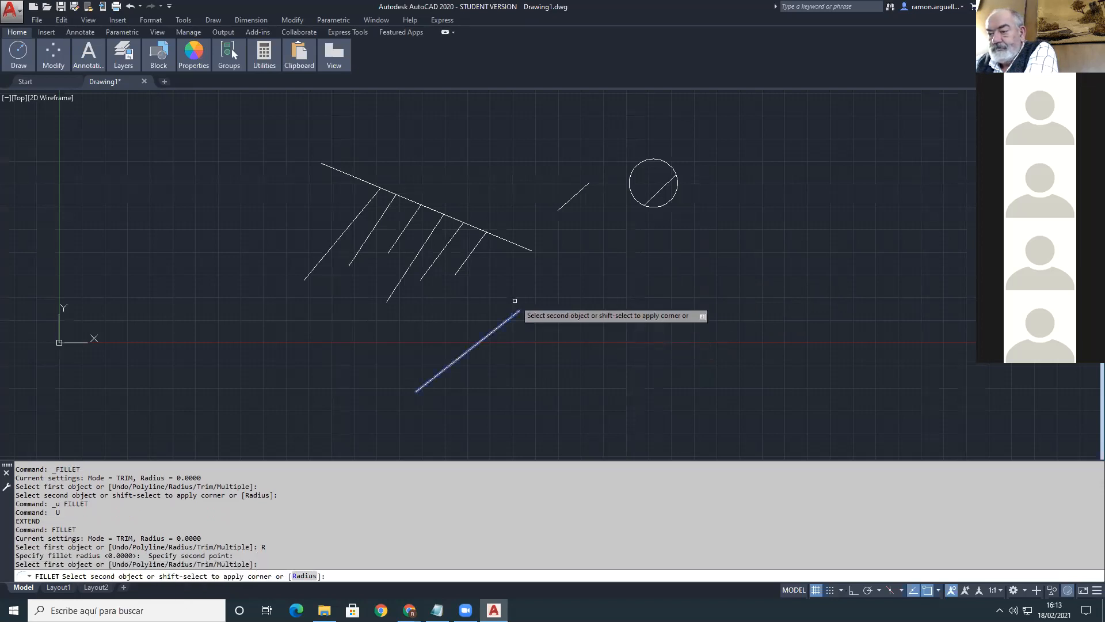
click(521, 248)
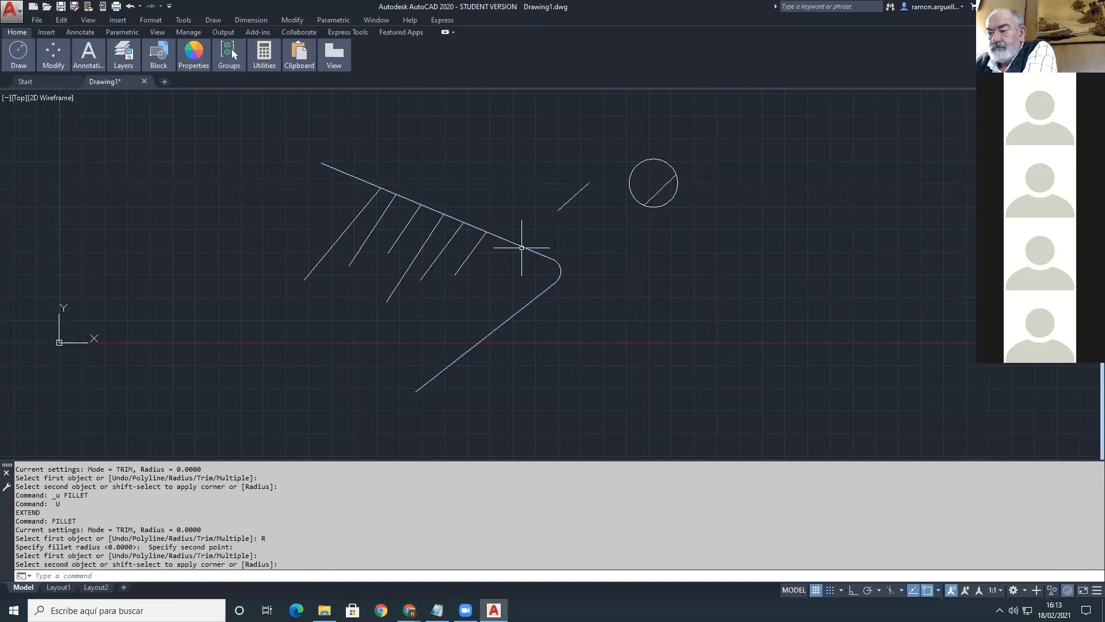
Step: Select the rounded corner's arc to inspect it, clear the selection and undo the fillet
click(562, 272)
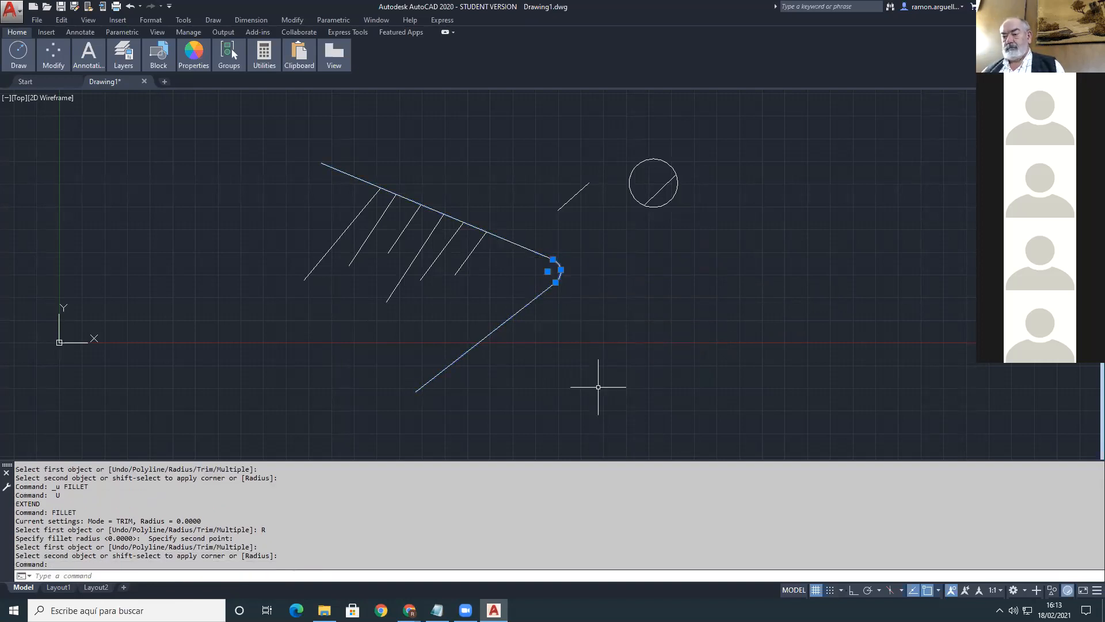
key(Escape)
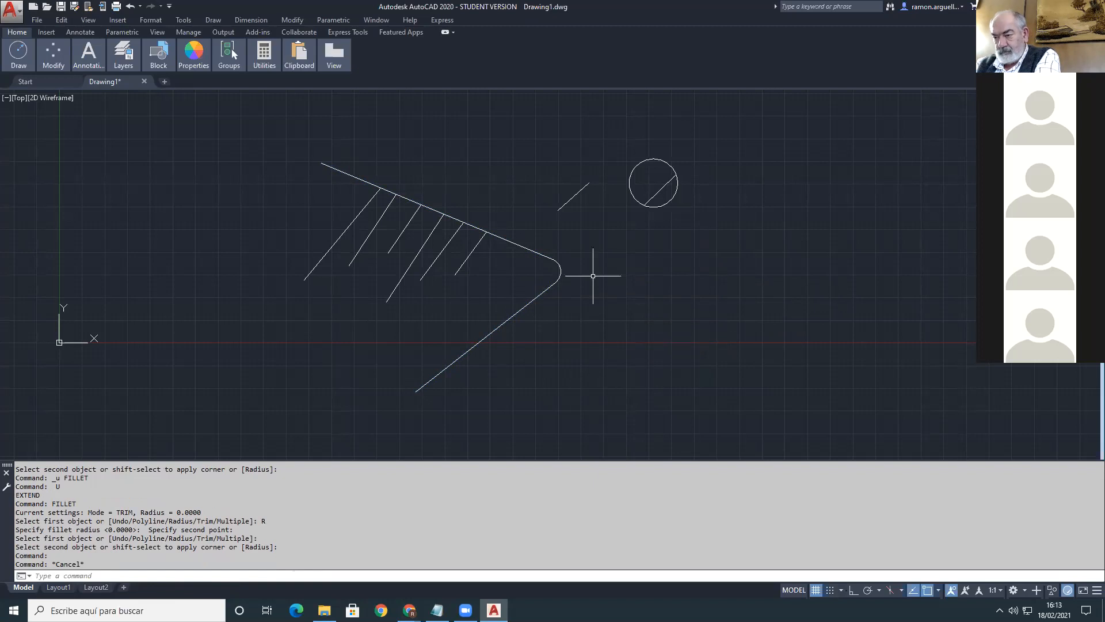
click(560, 272)
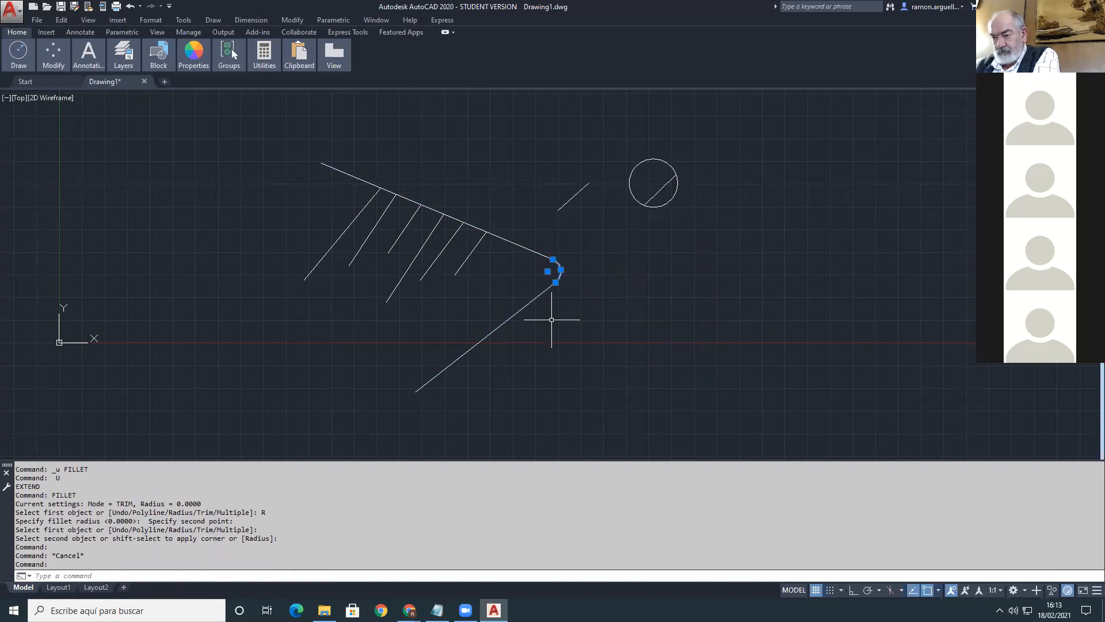
key(Escape)
key(Escape)
key(ctrl+z)
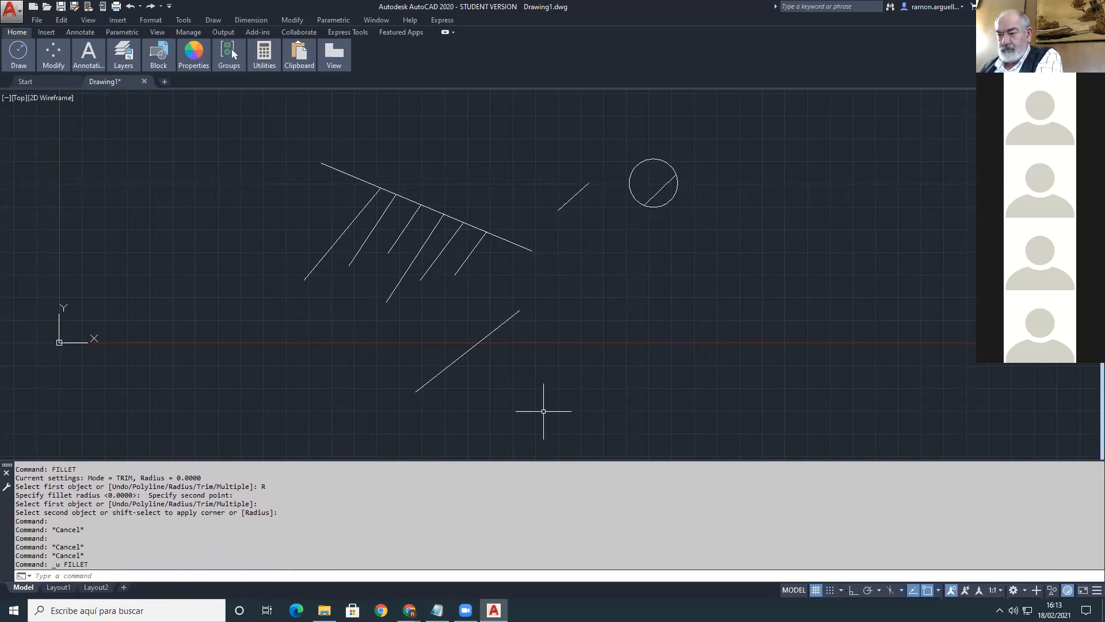
text(_fillet)
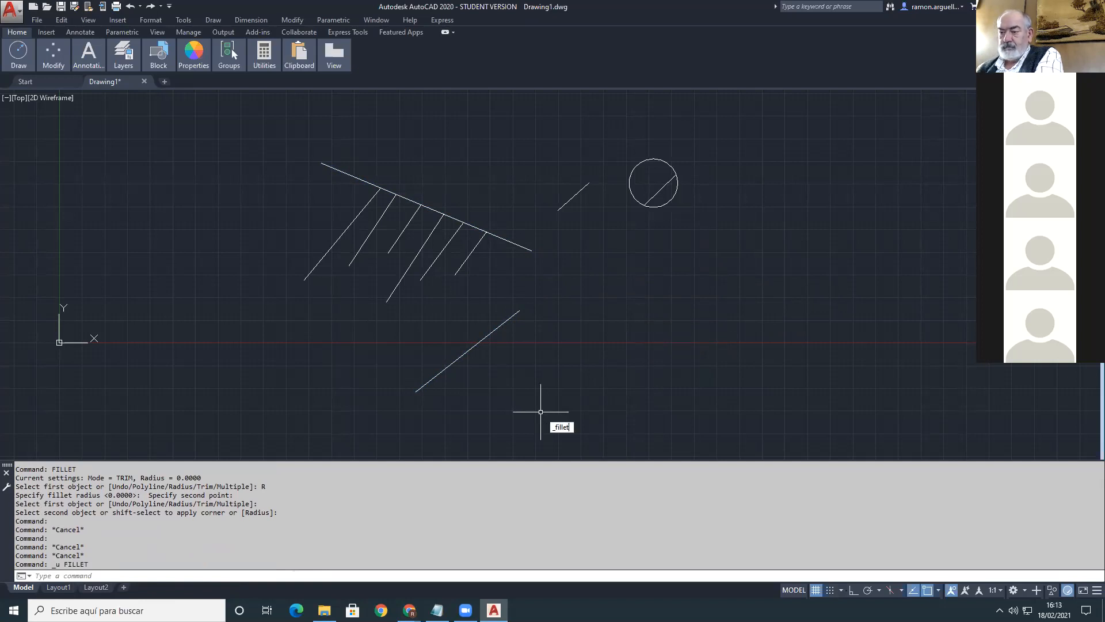
key(Return)
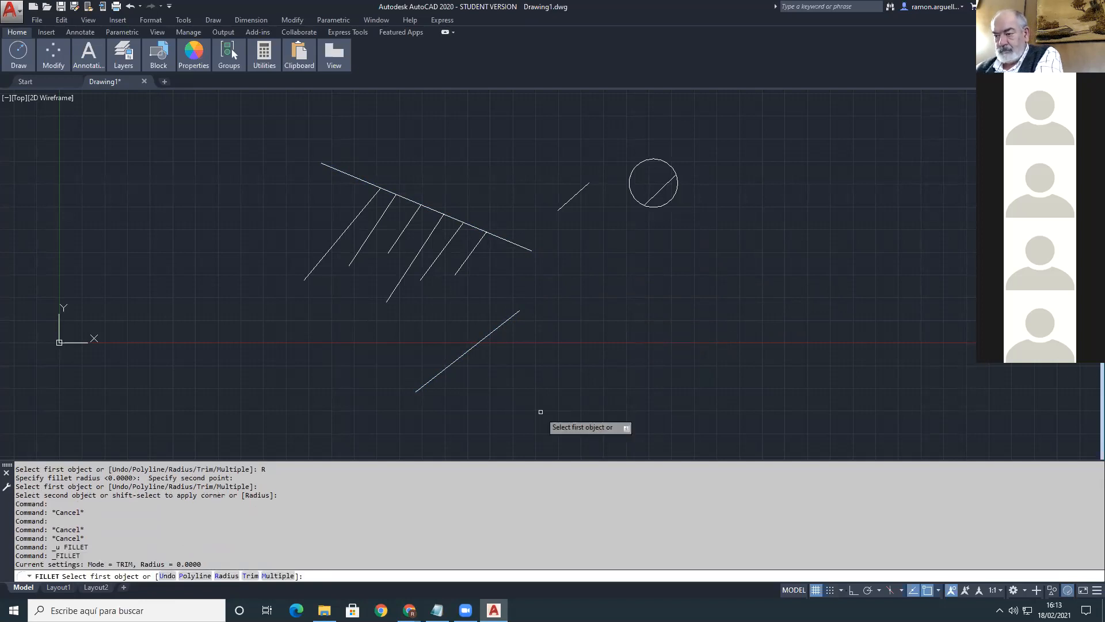
text(r)
key(Return)
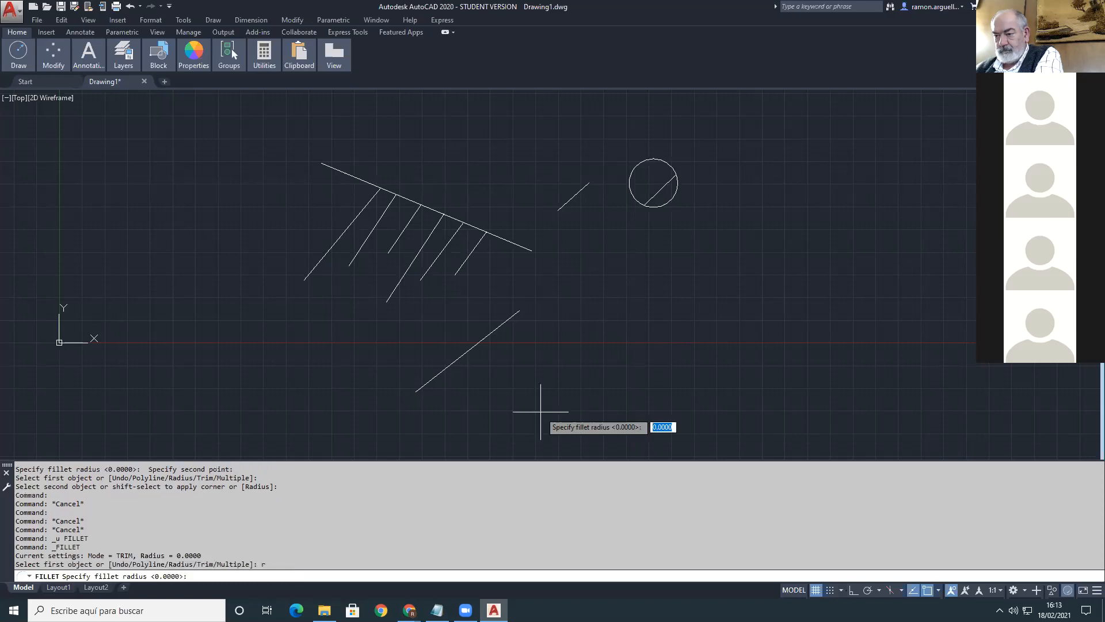
text(0)
key(Return)
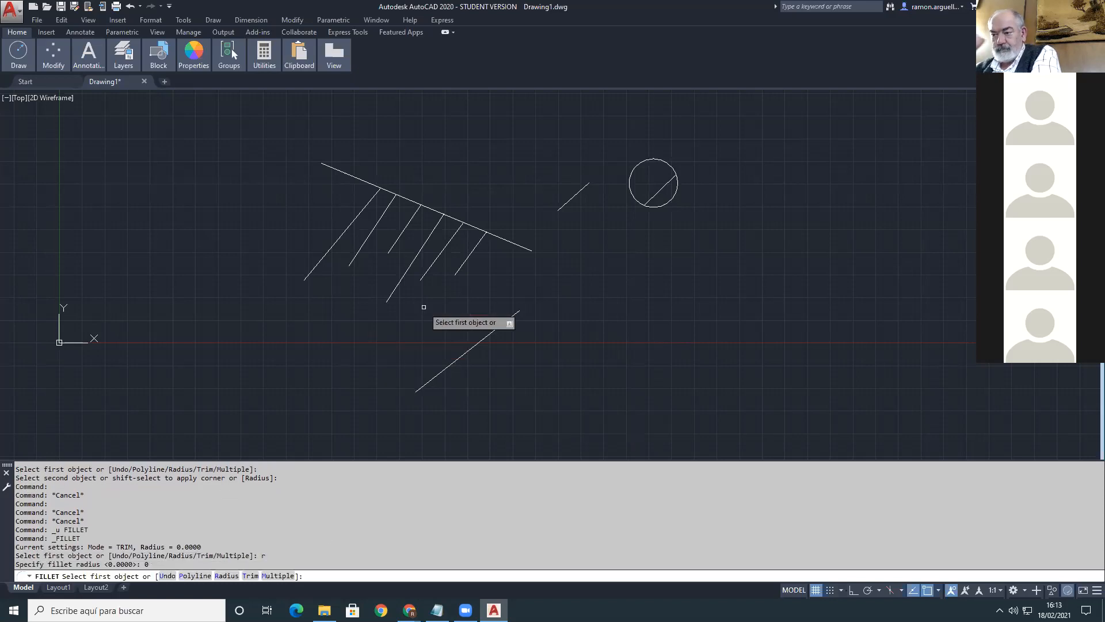
click(529, 249)
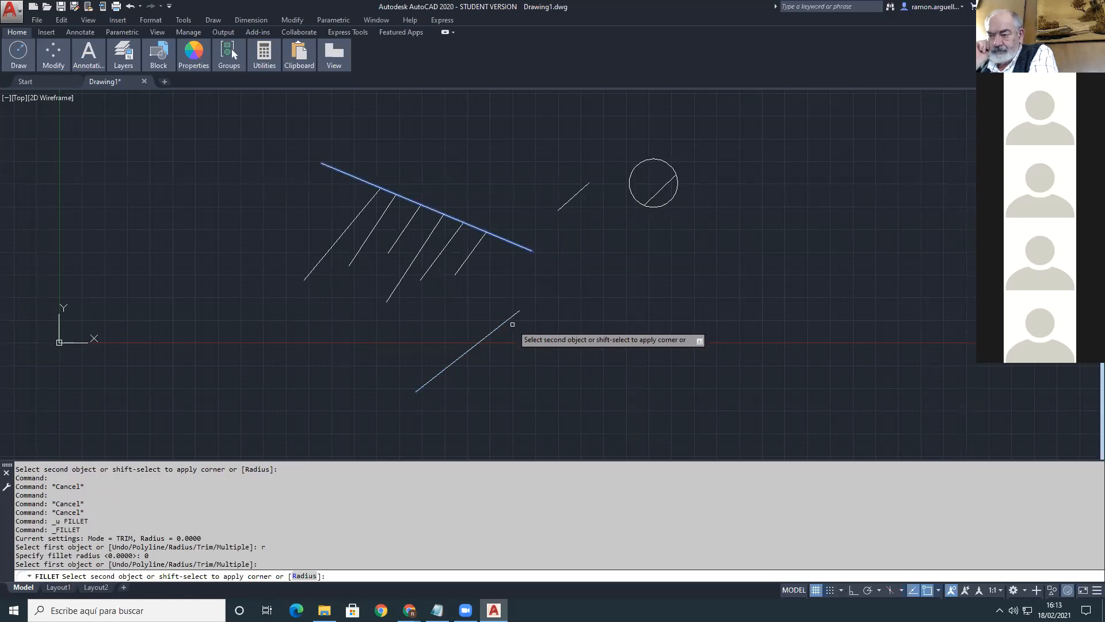
key(Escape)
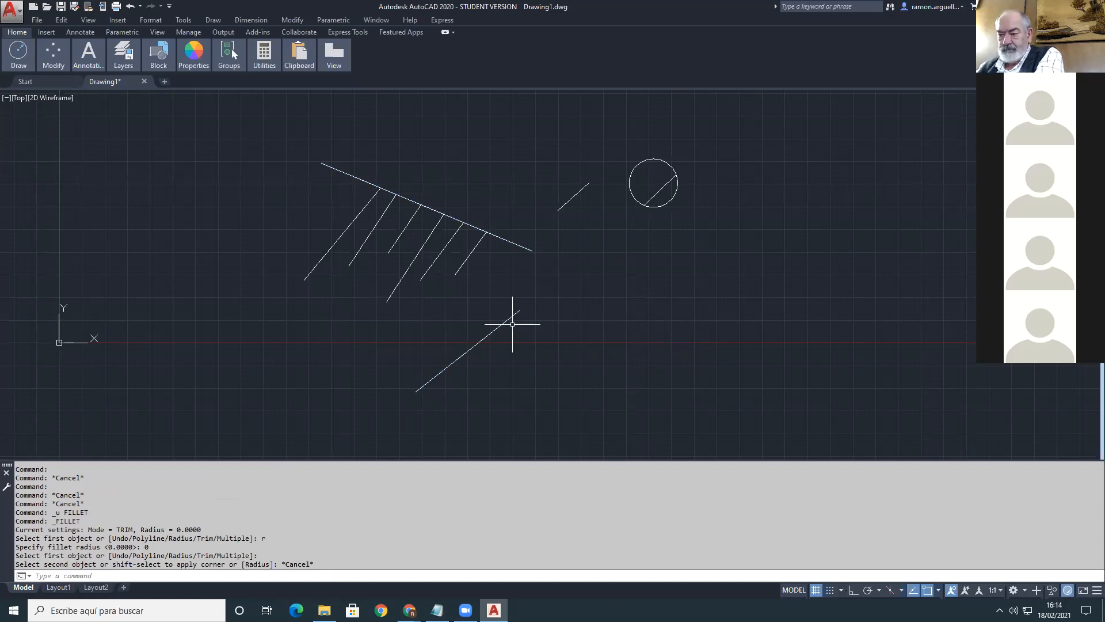
Step: Fillet the upper sloping line and the long lower diagonal line with a radius of 100, and check the resulting arc
key(Return)
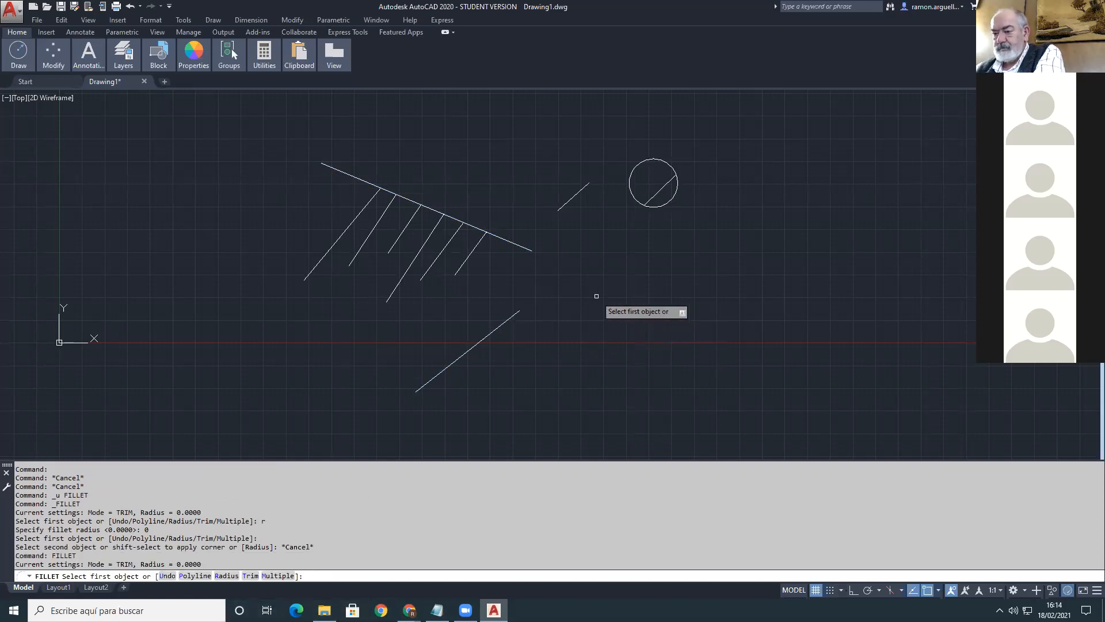
text(r)
key(Return)
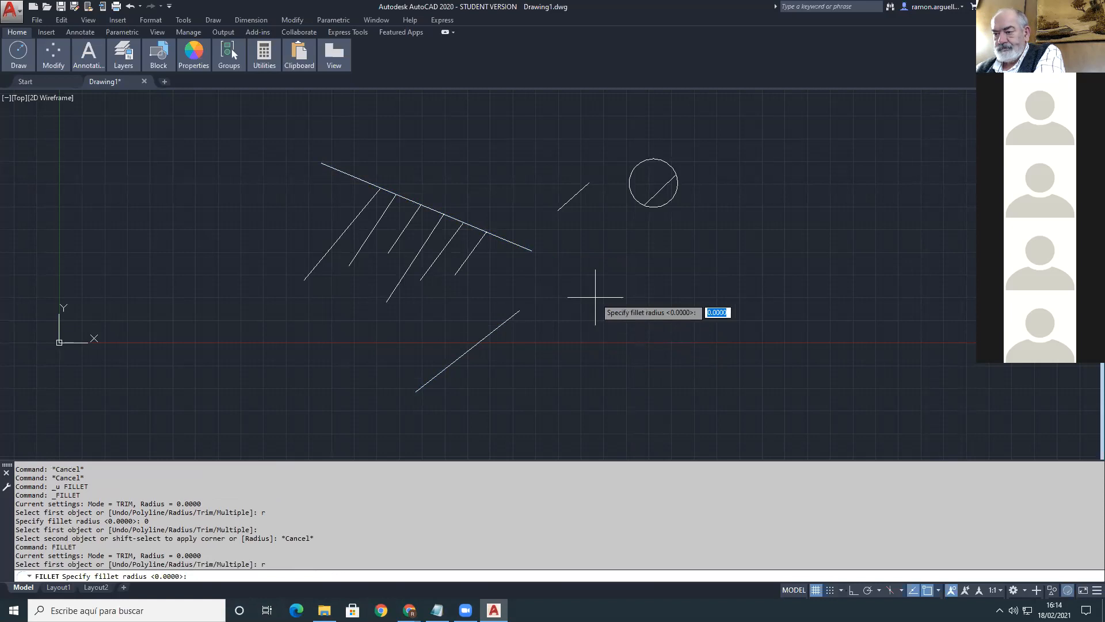
click(585, 293)
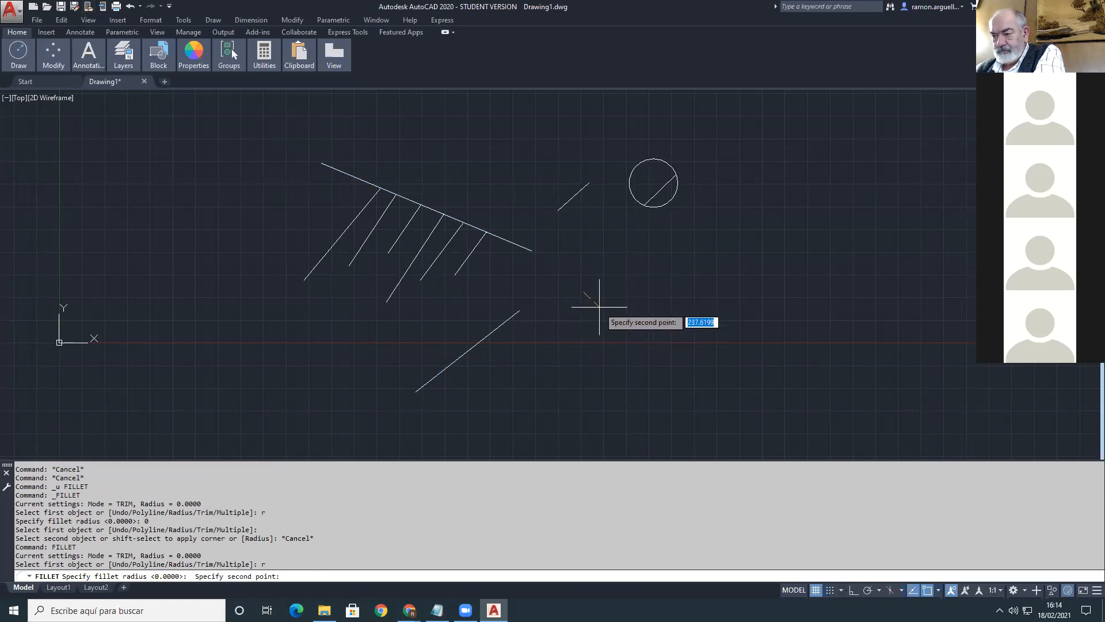
text(100)
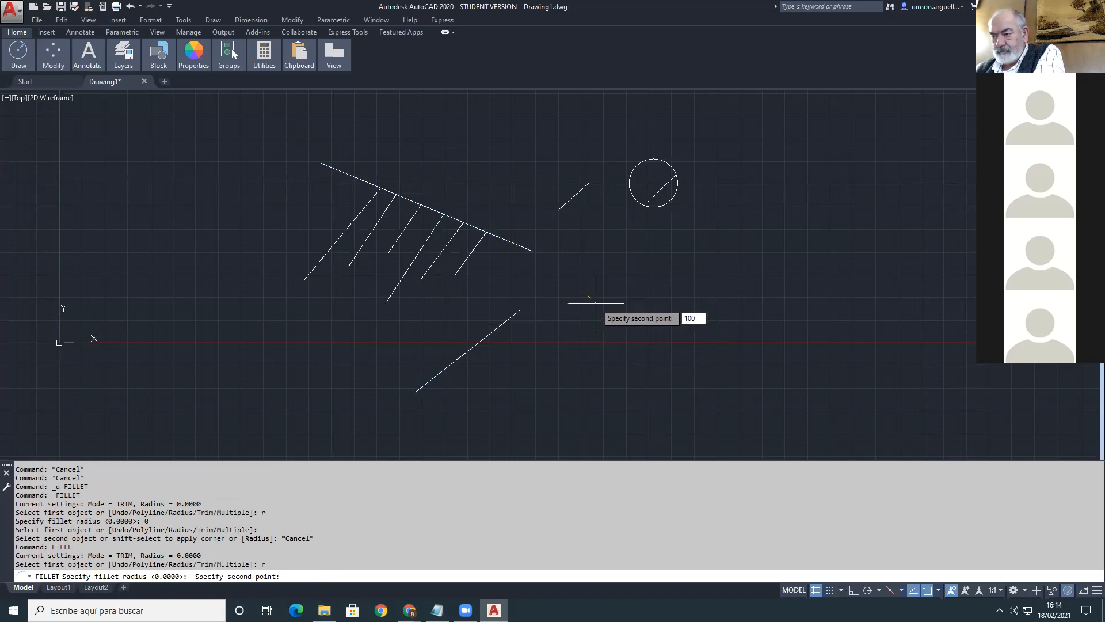
key(Return)
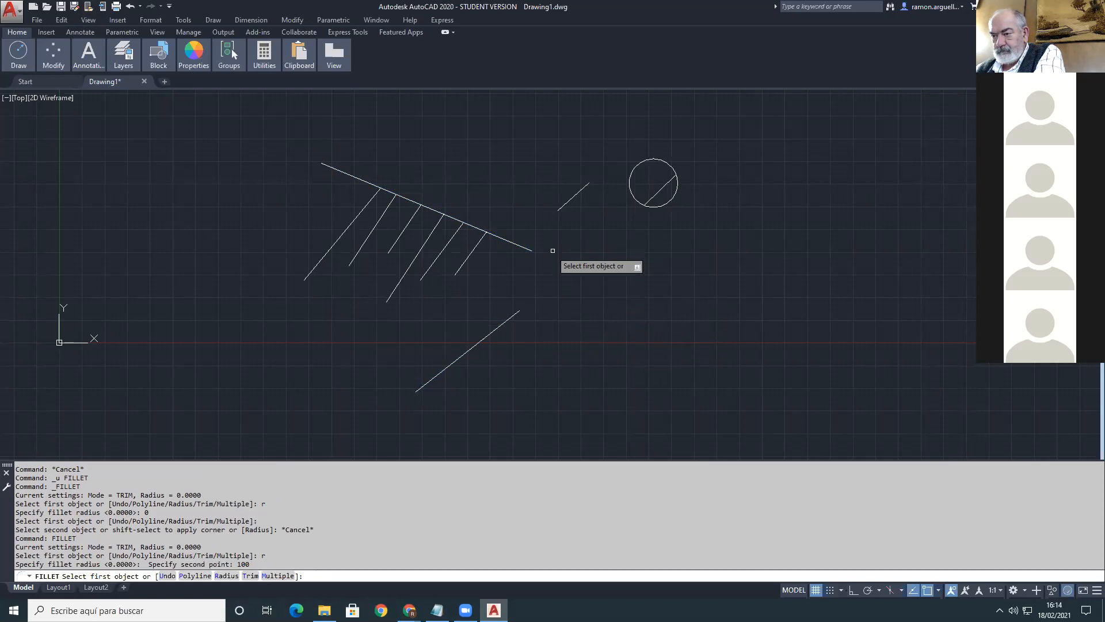
click(528, 249)
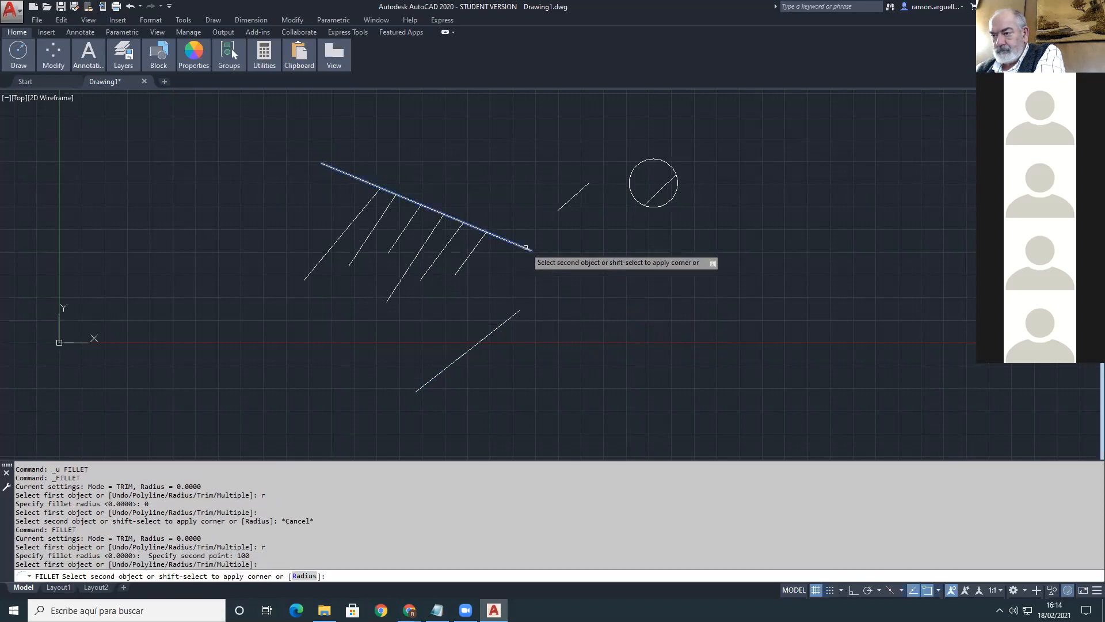
click(515, 314)
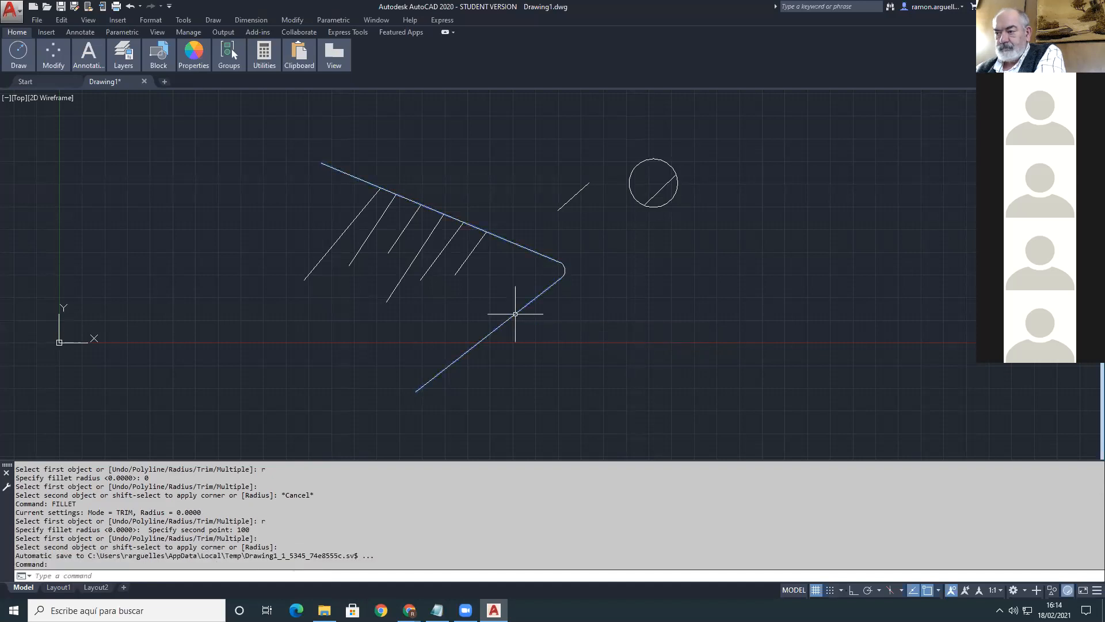
click(561, 269)
key(Escape)
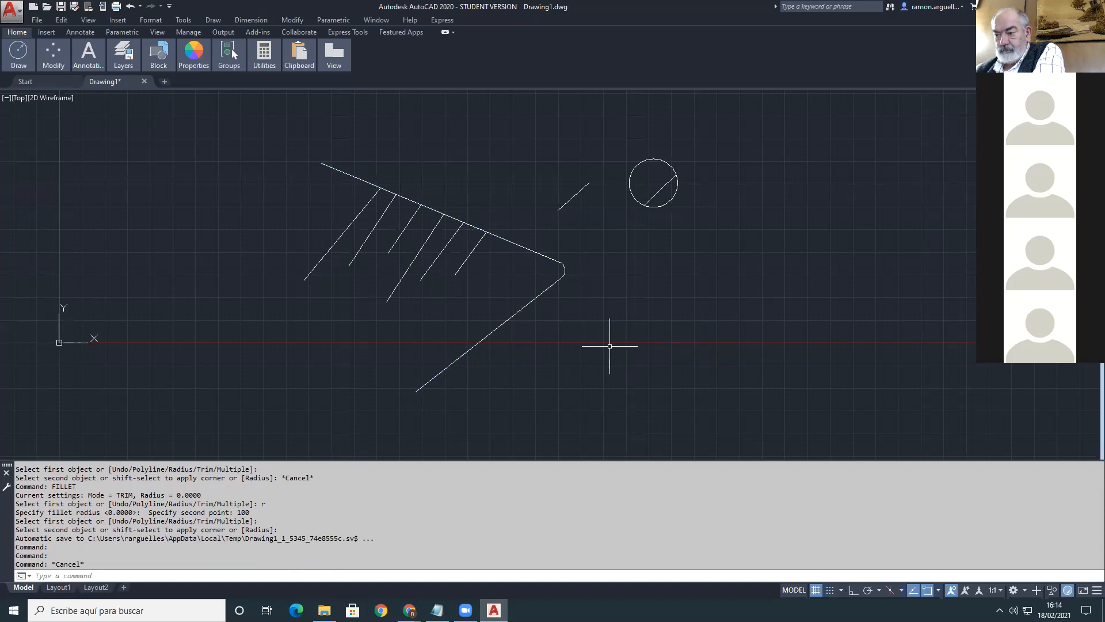
key(Up)
key(Return)
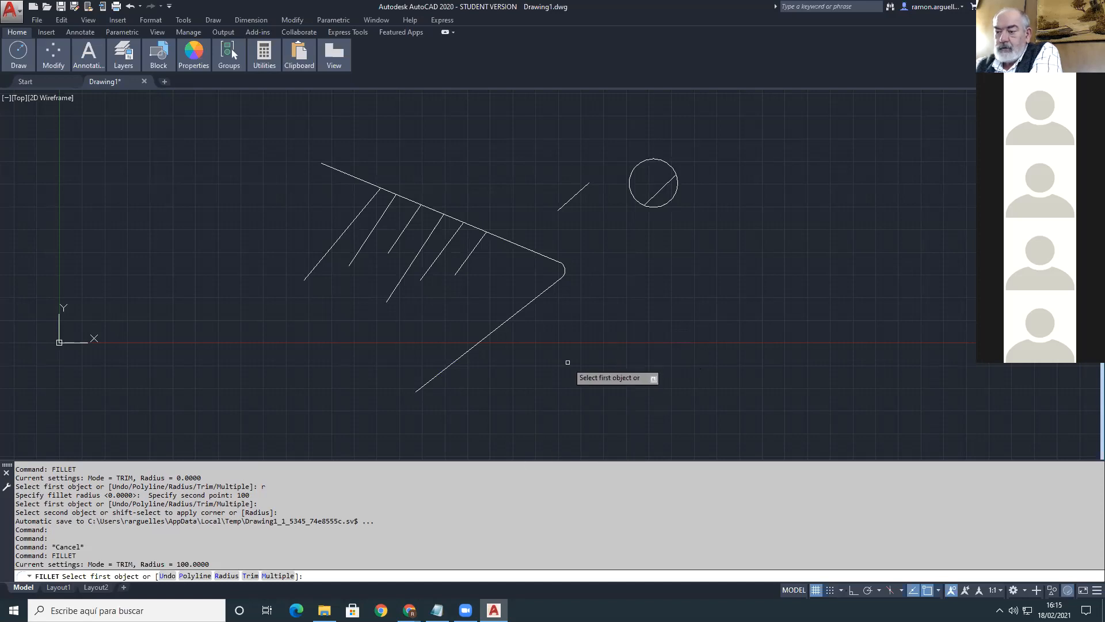
key(Escape)
key(Escape)
Step: Delete the arc at the rounded corner, and undo both the deletion and the radius 100 fillet
click(564, 268)
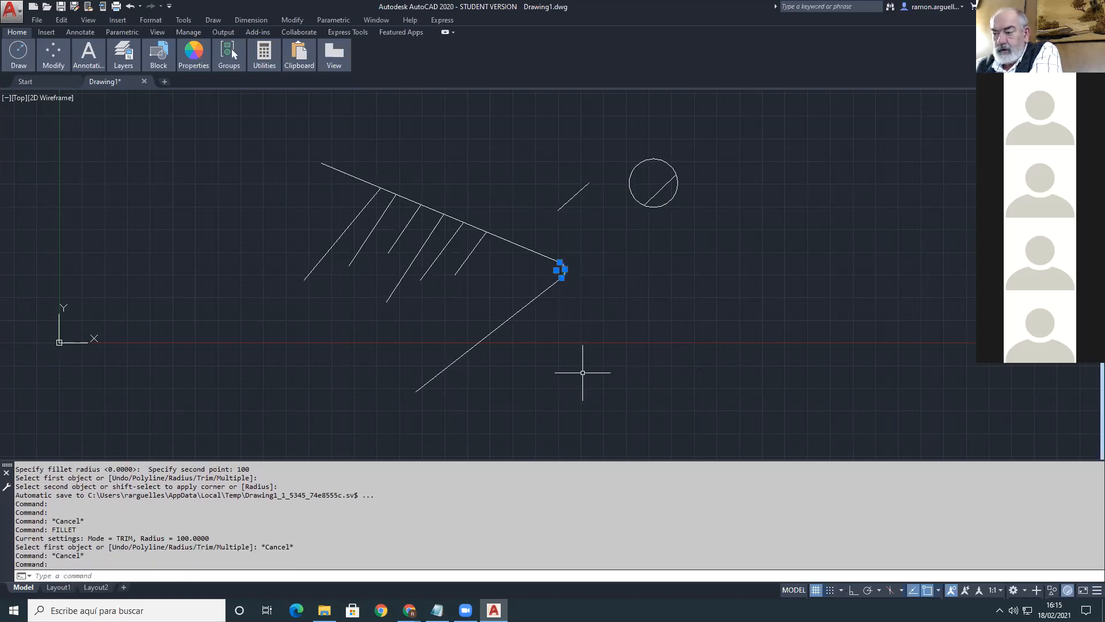
key(Delete)
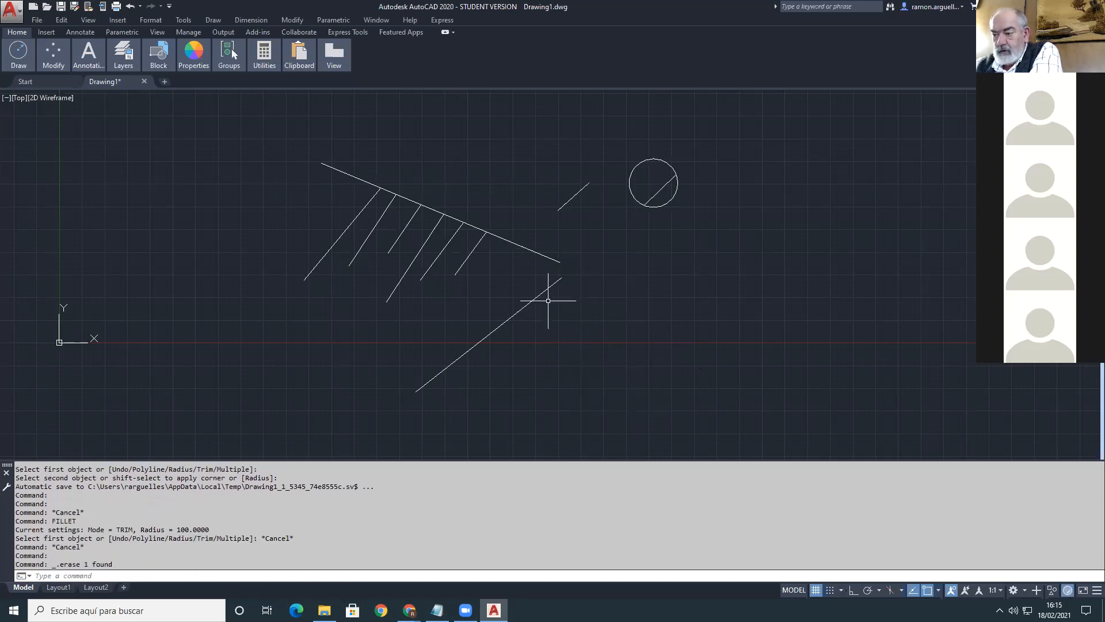
key(ctrl+z)
key(ctrl+z)
key(ctrl+z)
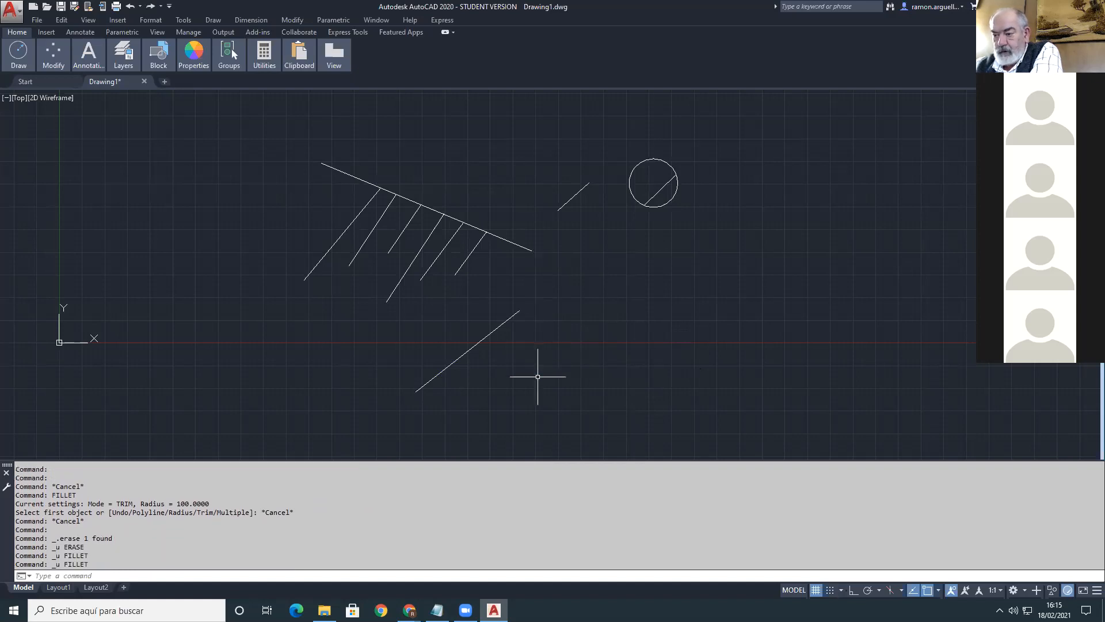
Step: Fillet the long lower diagonal line and the upper sloping line with a radius of 140
key(Up)
key(Up)
key(Up)
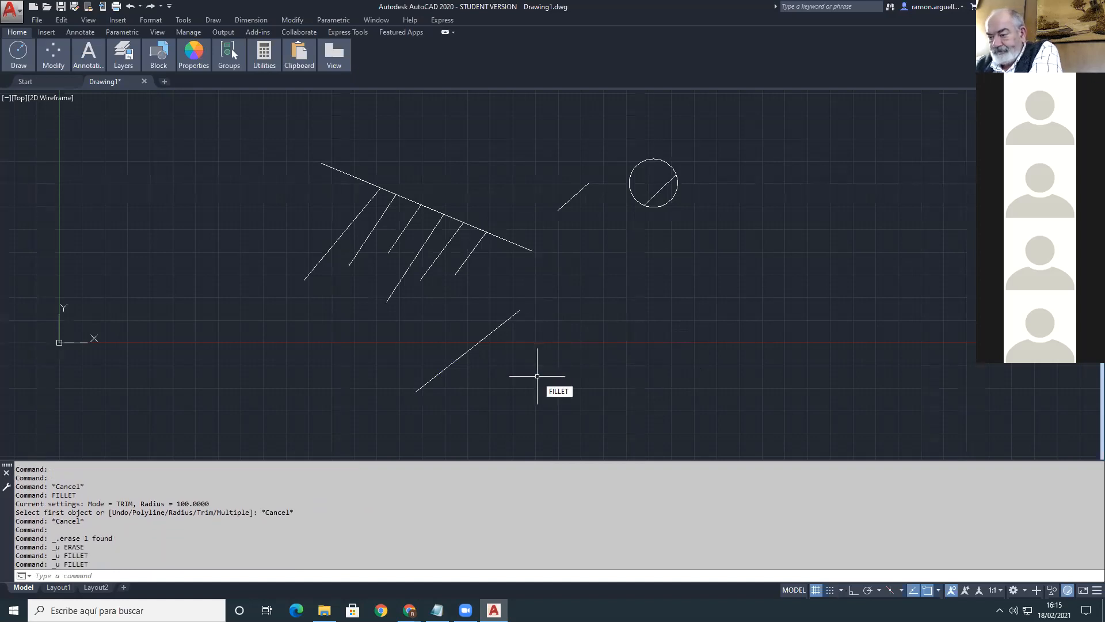
key(Return)
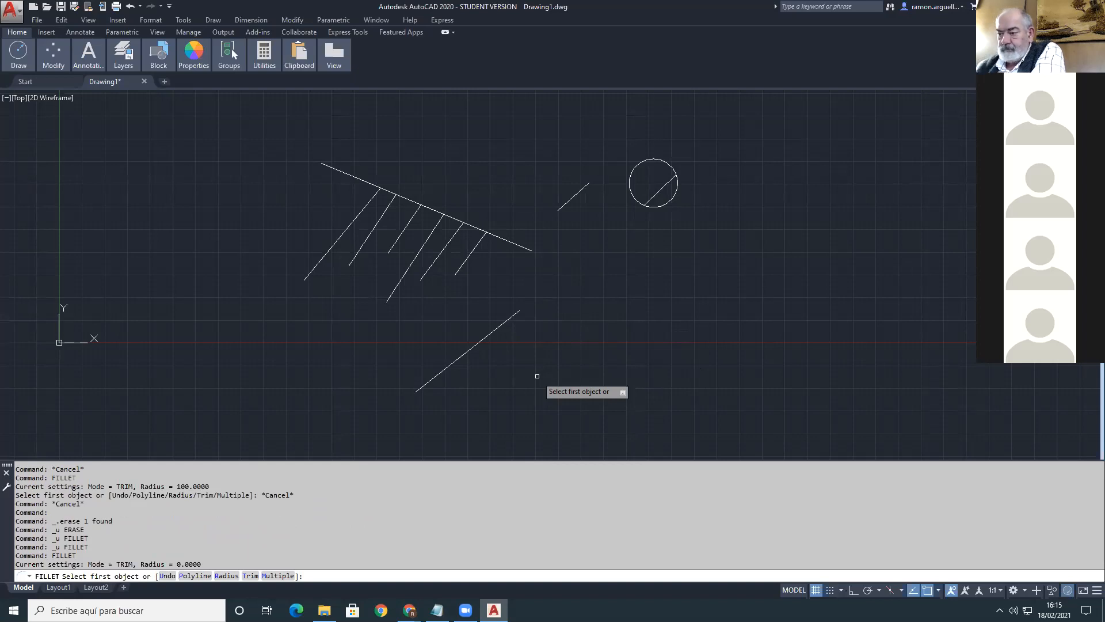
text(r)
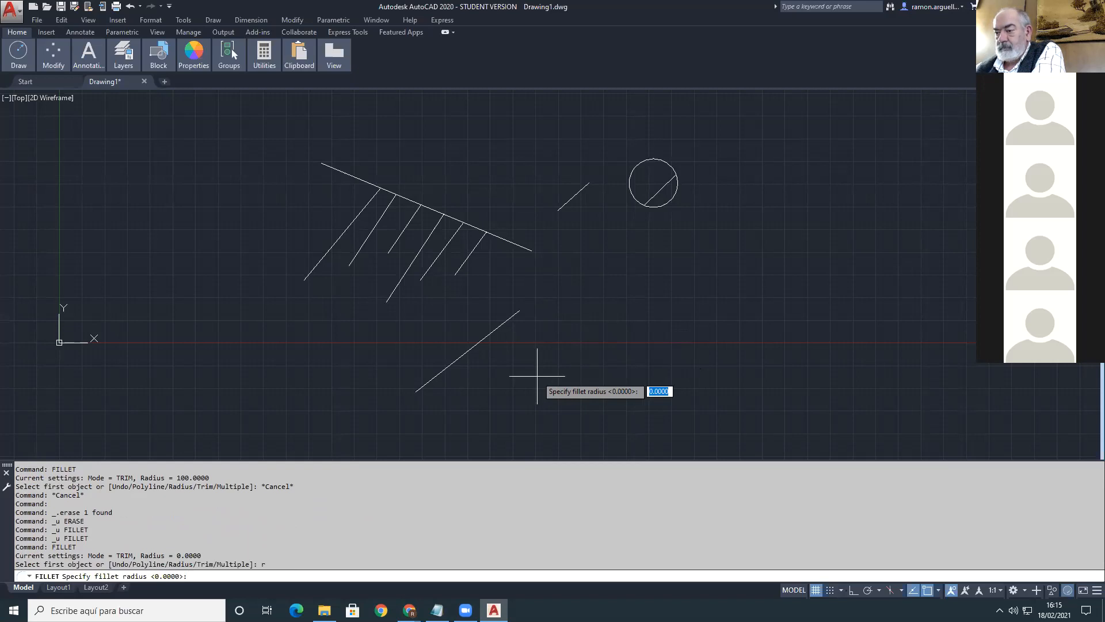
text(14)
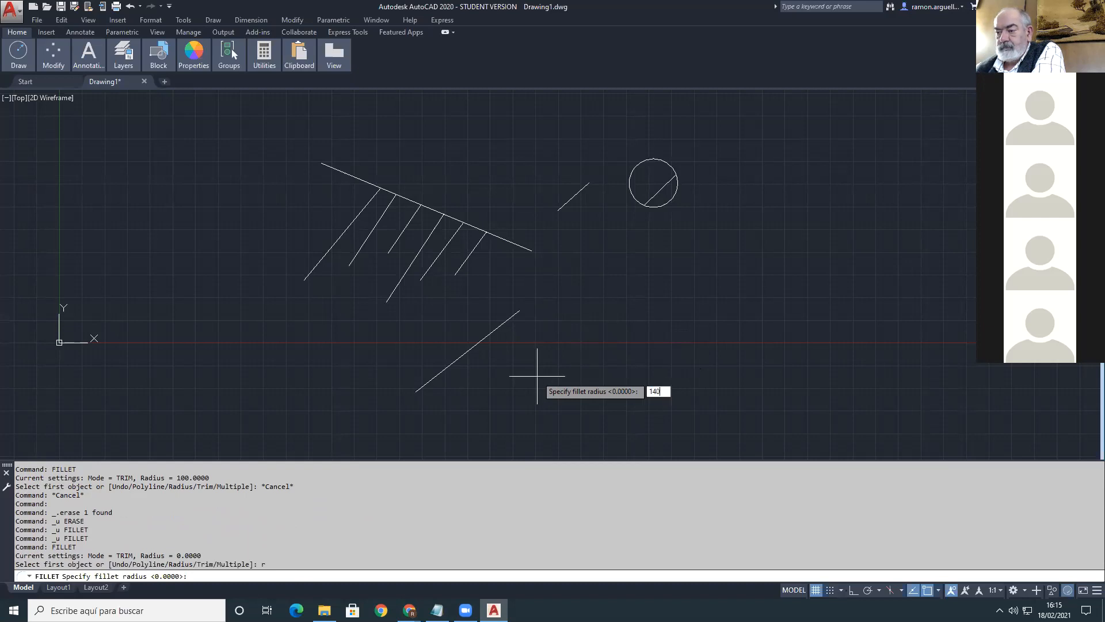
text(0)
key(Return)
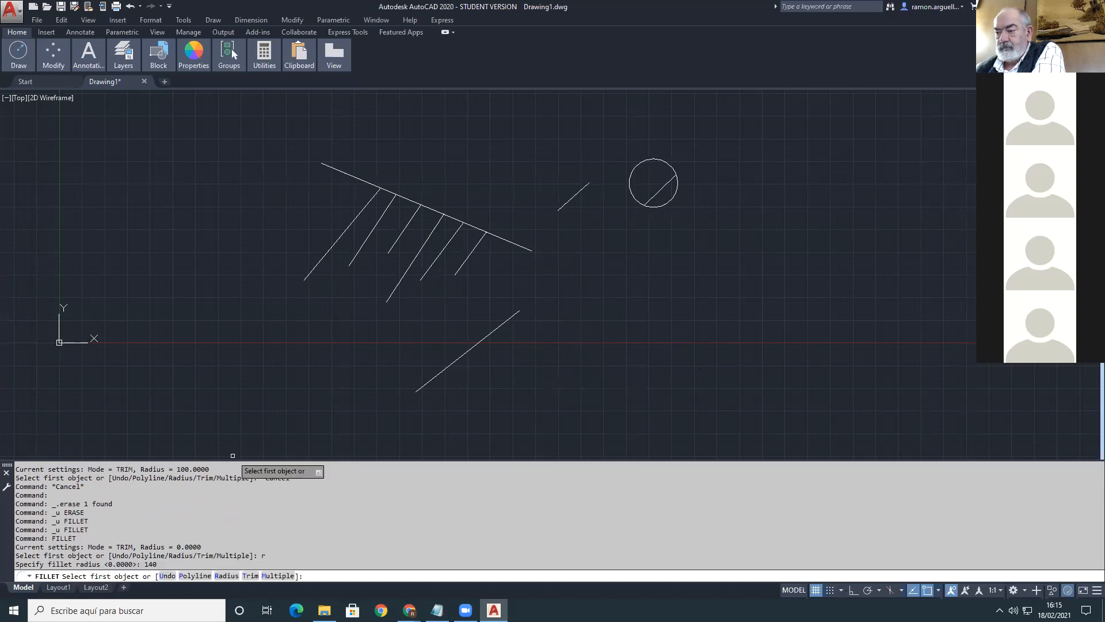
click(508, 320)
click(540, 248)
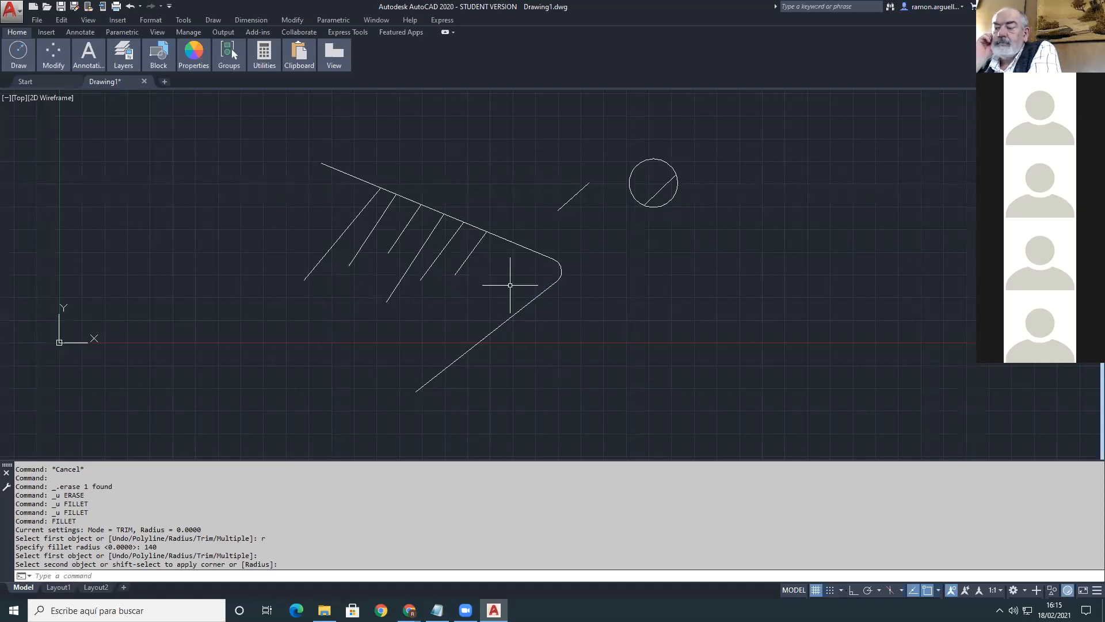
Step: Restart Fillet, highlight its current radius setting in the text window, and cancel the command
key(Return)
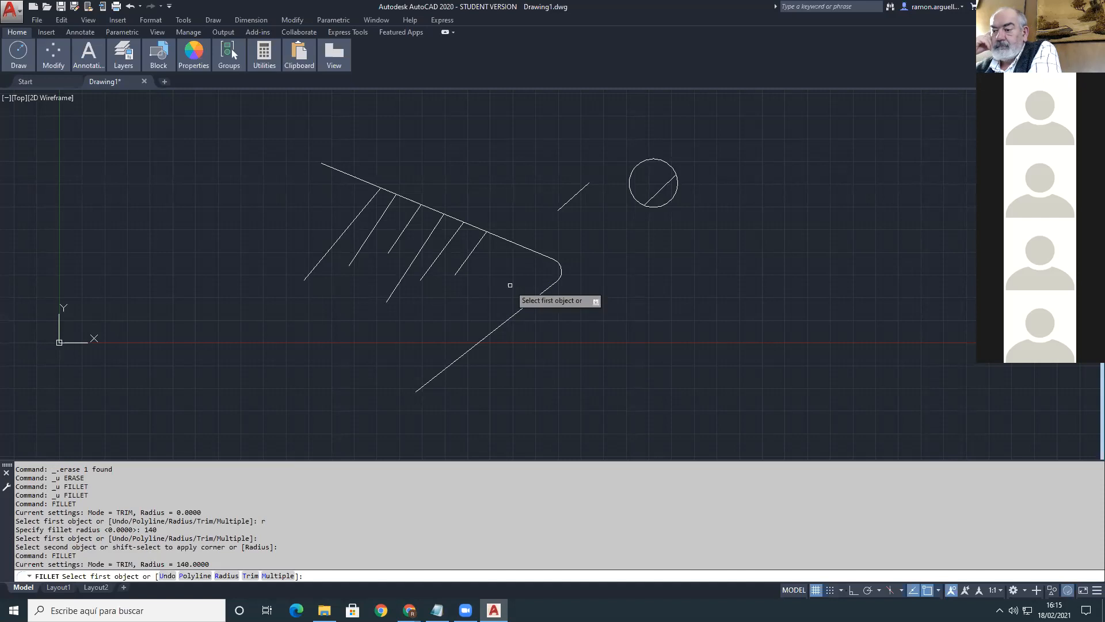
key(F2)
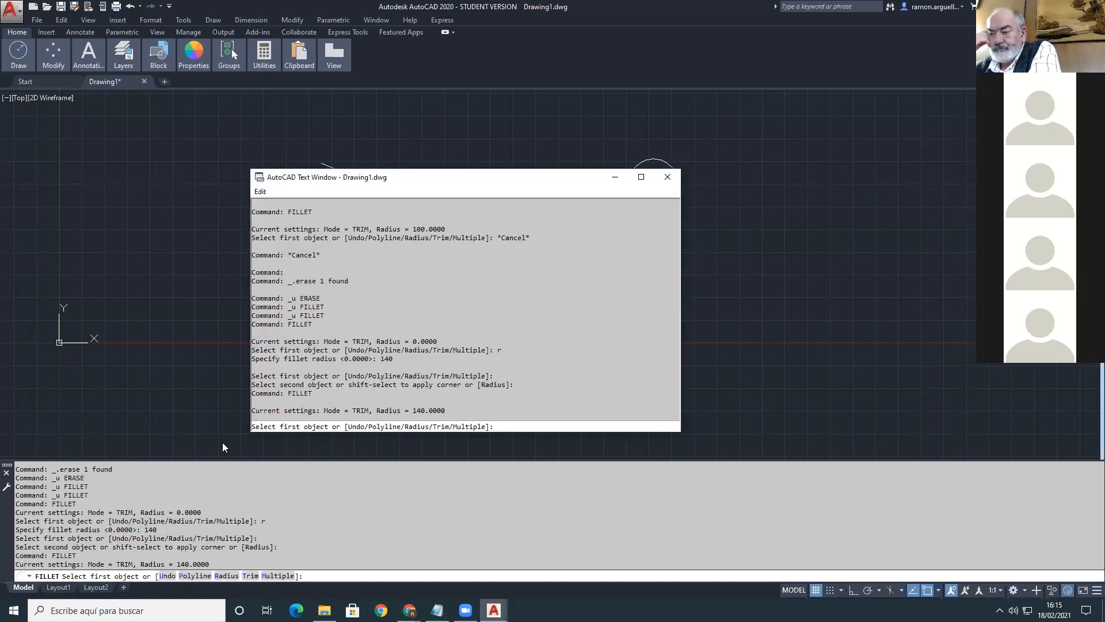
drag(375, 409, 465, 406)
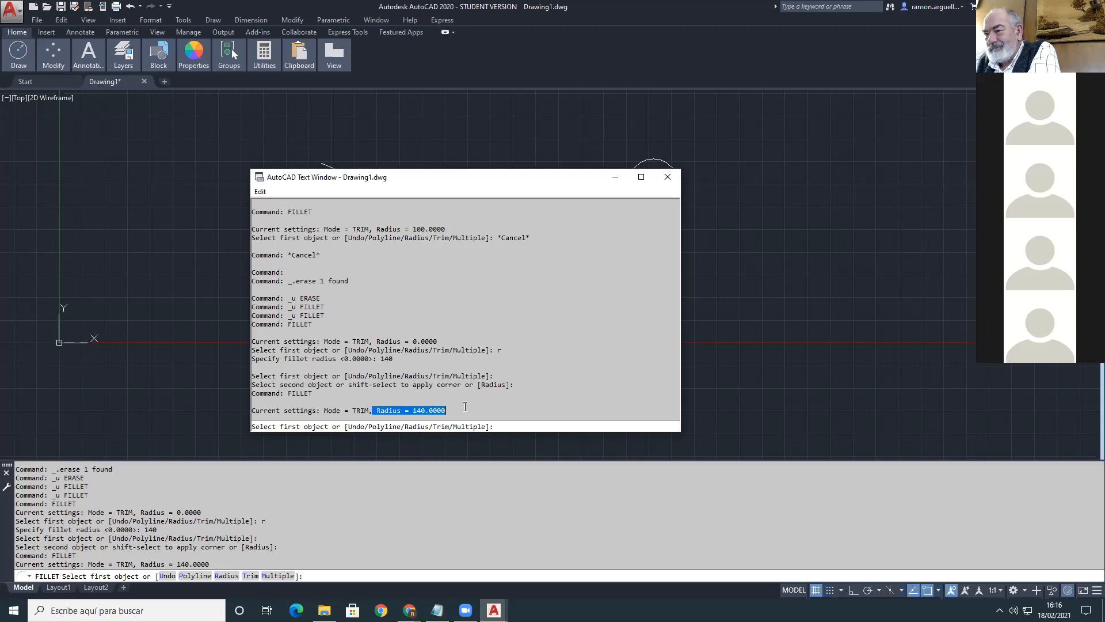
key(Escape)
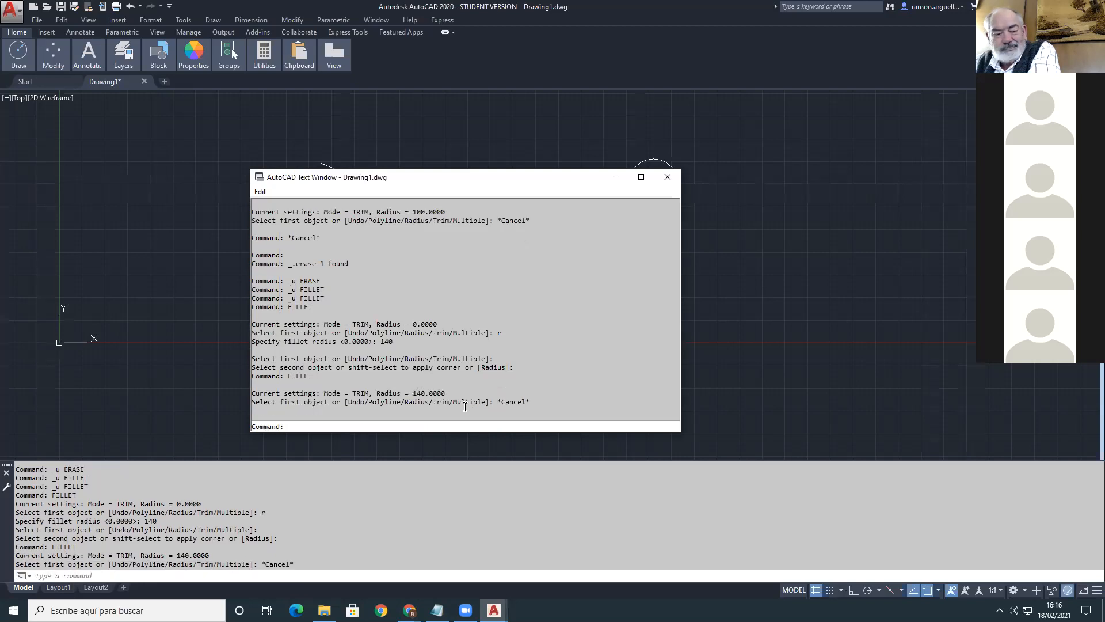
Step: Start Trim by name, start it again from the command history, and cancel it each time
text(LINE)
key(BackSpace)
key(BackSpace)
key(BackSpace)
key(BackSpace)
text(TRIM)
key(Return)
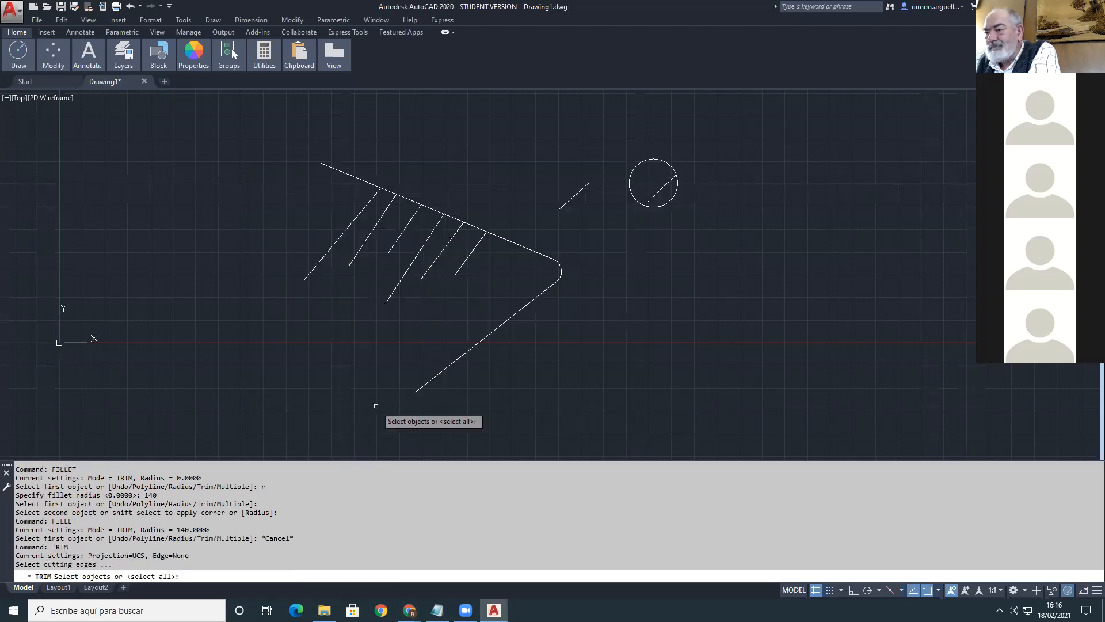
key(Escape)
key(Up)
key(Return)
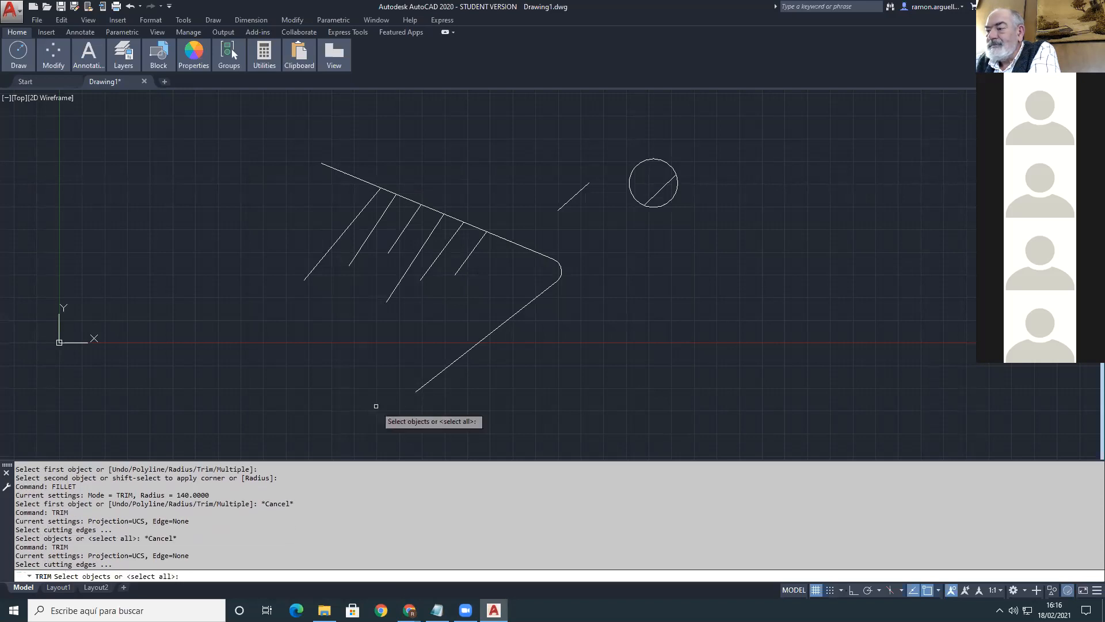
key(Escape)
key(Escape)
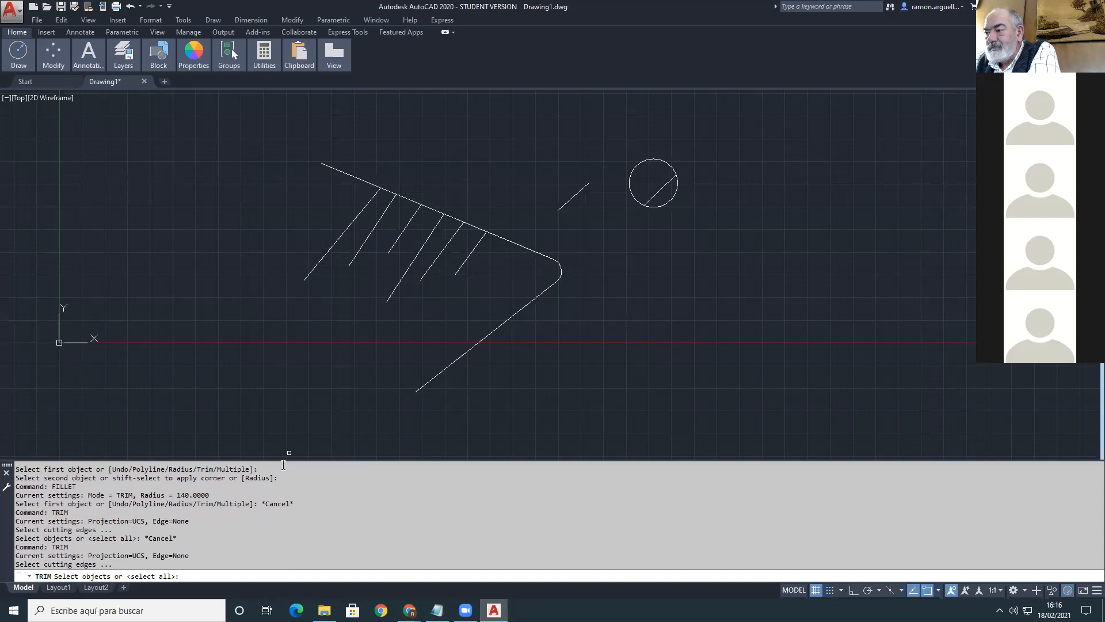
Step: Recall Trim from the text window's history and from the list of recent commands
key(F2)
key(Up)
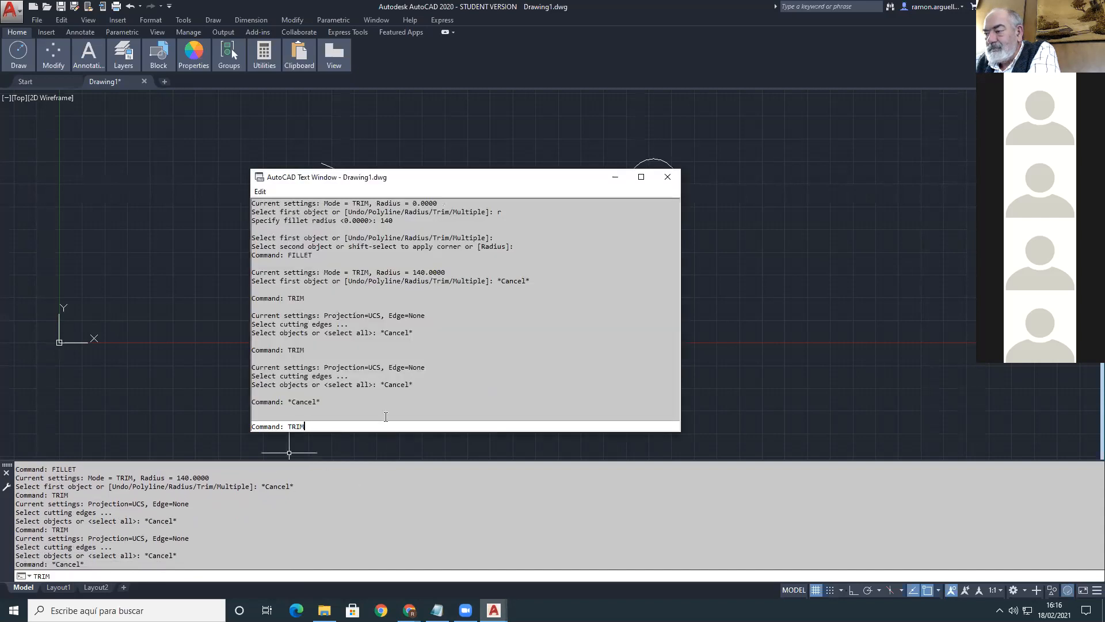
key(Return)
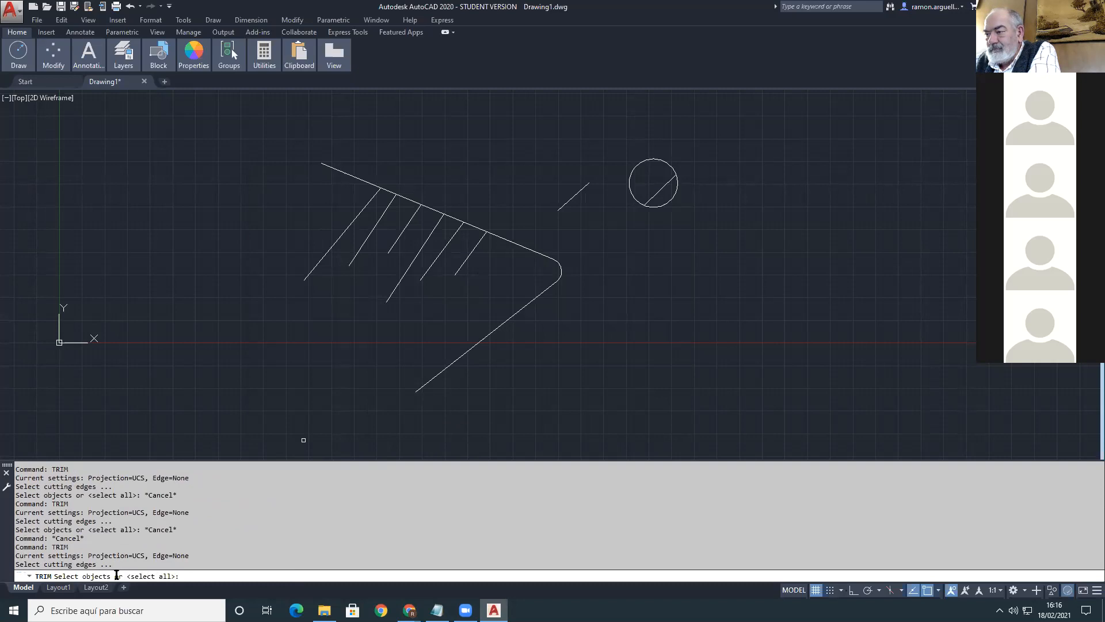
click(30, 576)
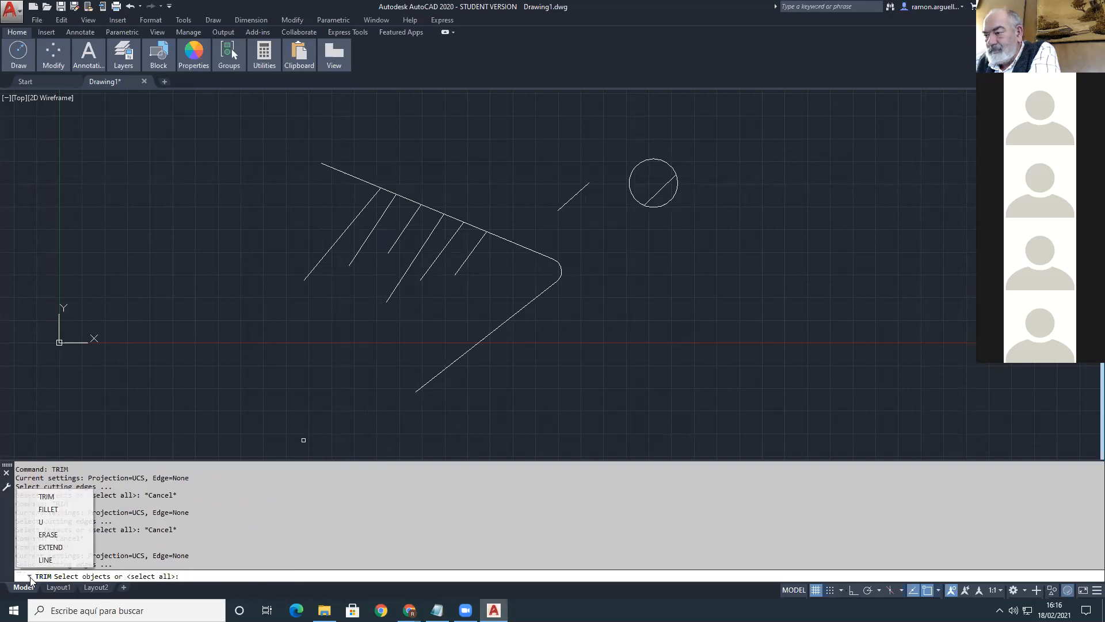
click(47, 496)
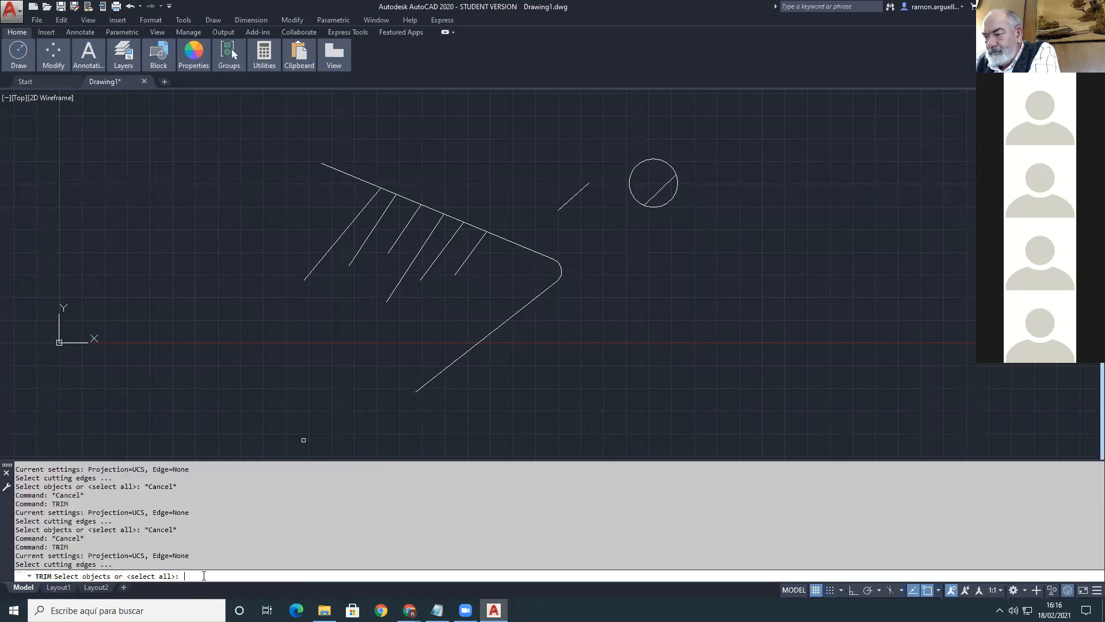
Step: Run Trim repeatedly with all objects as cutting edges, and cancel without picking anything to trim
key(Return)
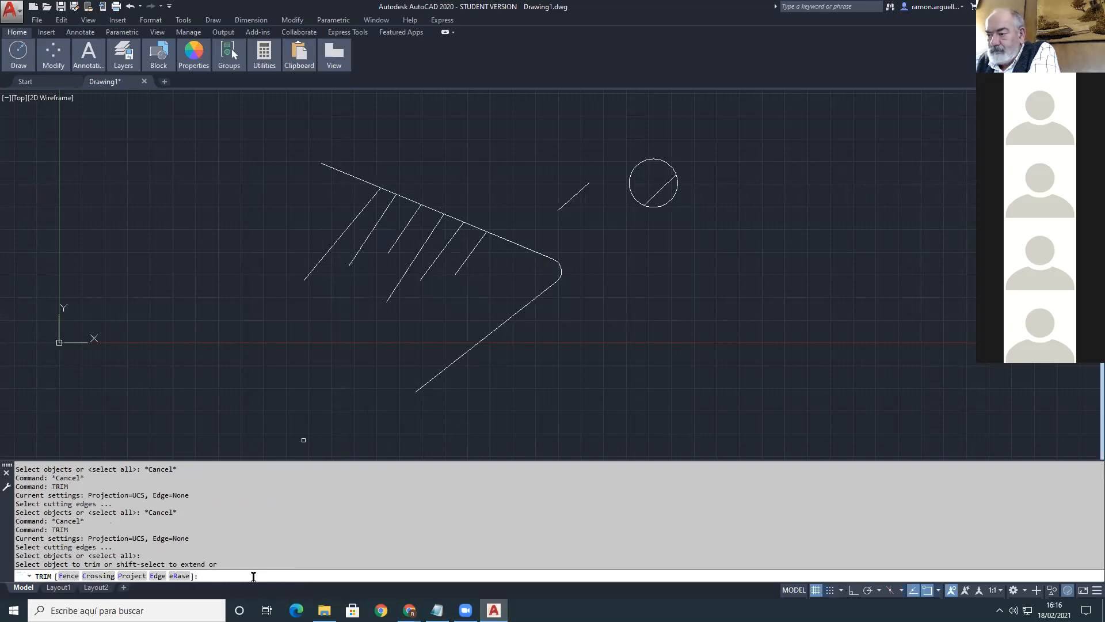
key(Return)
key(Return)
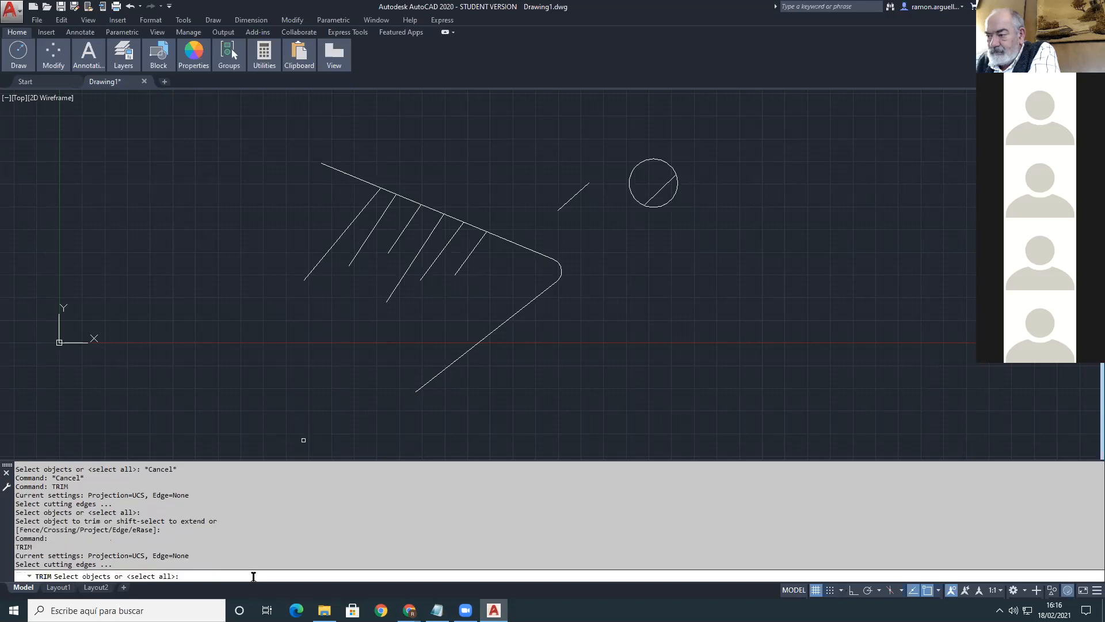
key(Return)
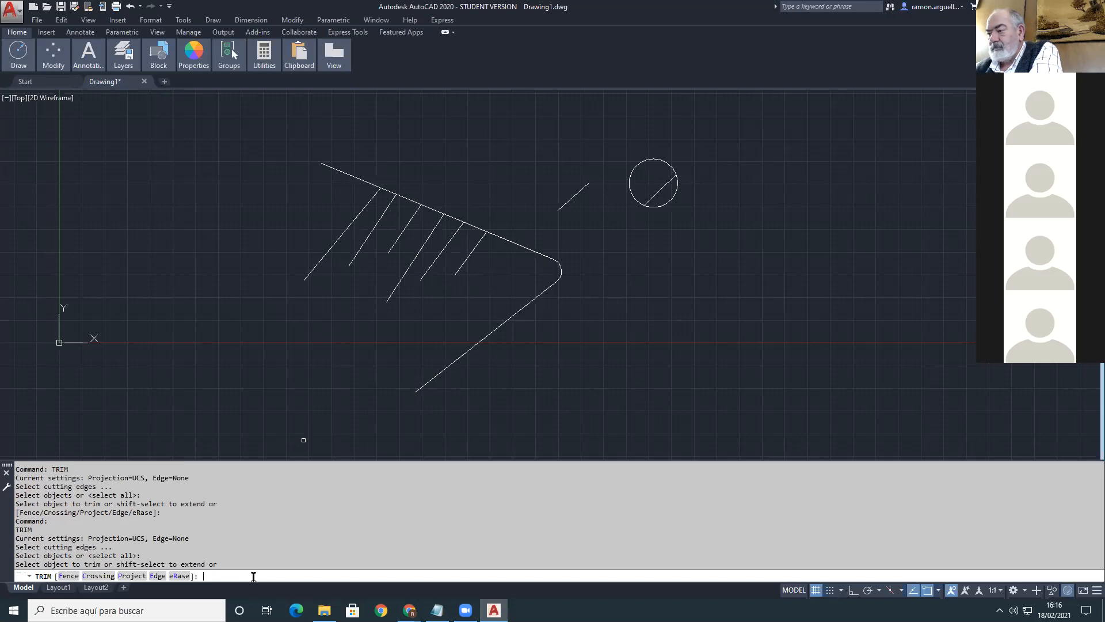
key(Escape)
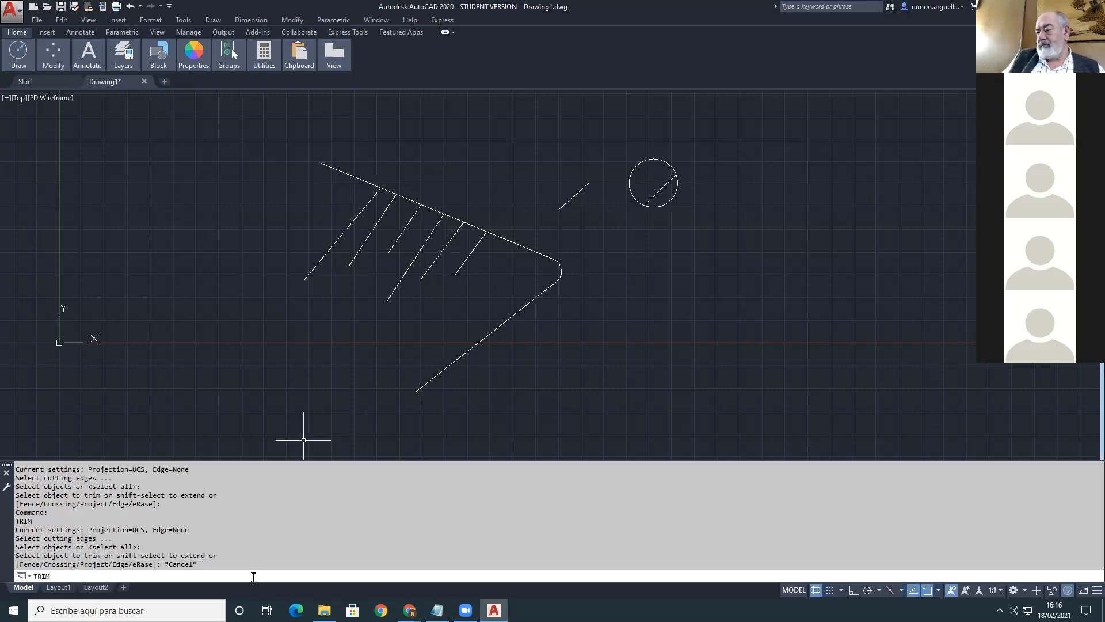
key(Return)
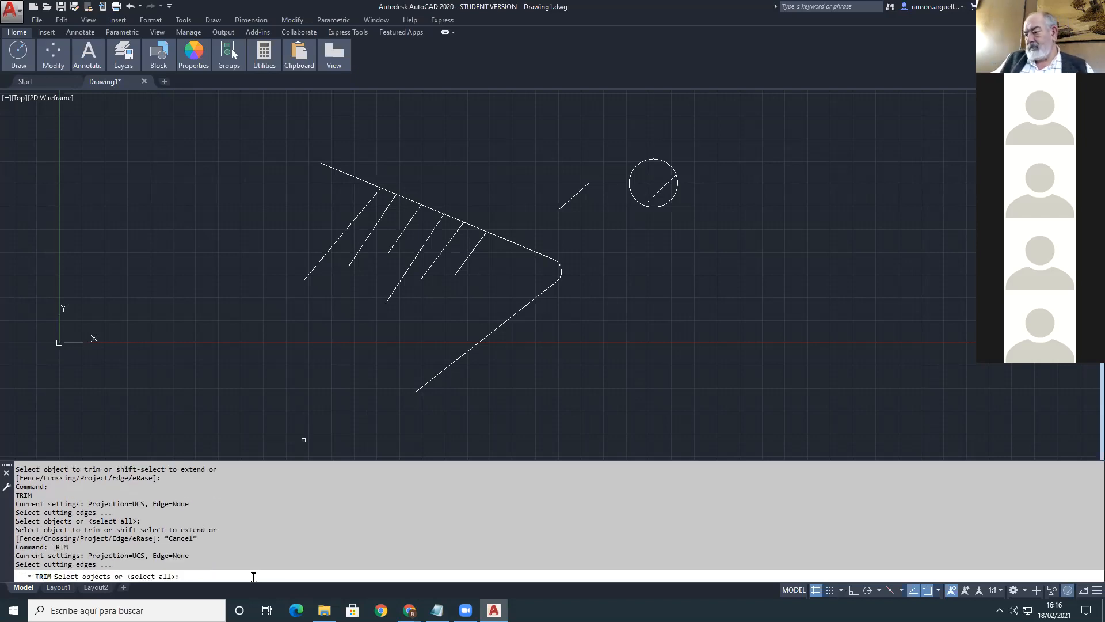
key(Return)
key(Escape)
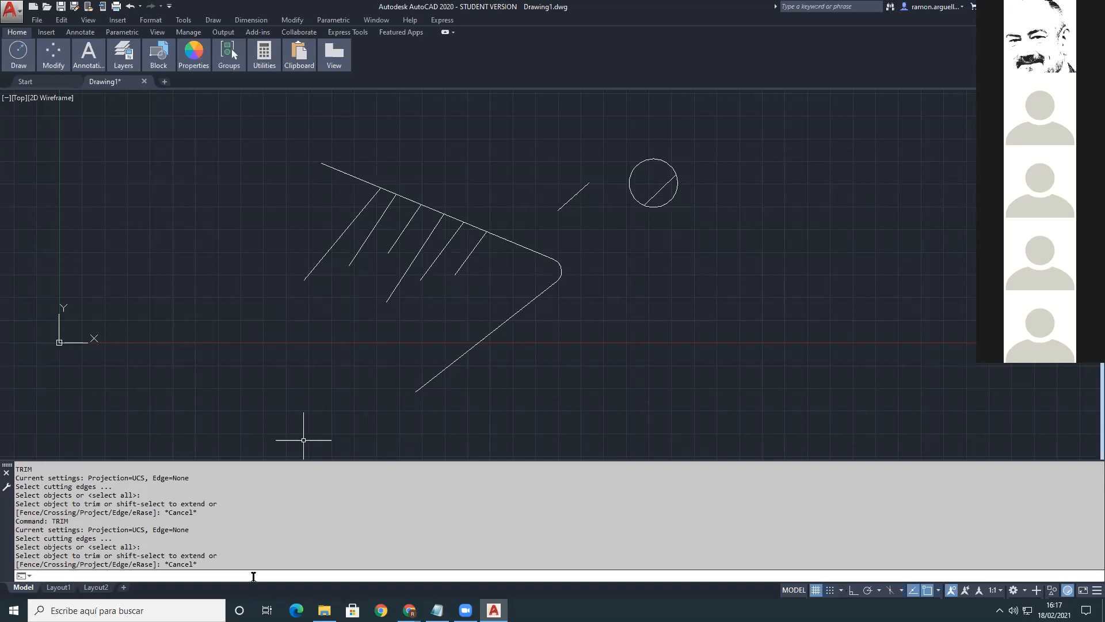
Step: Recall the Fillet command from the command history
text(TRIM)
key(Up)
key(Return)
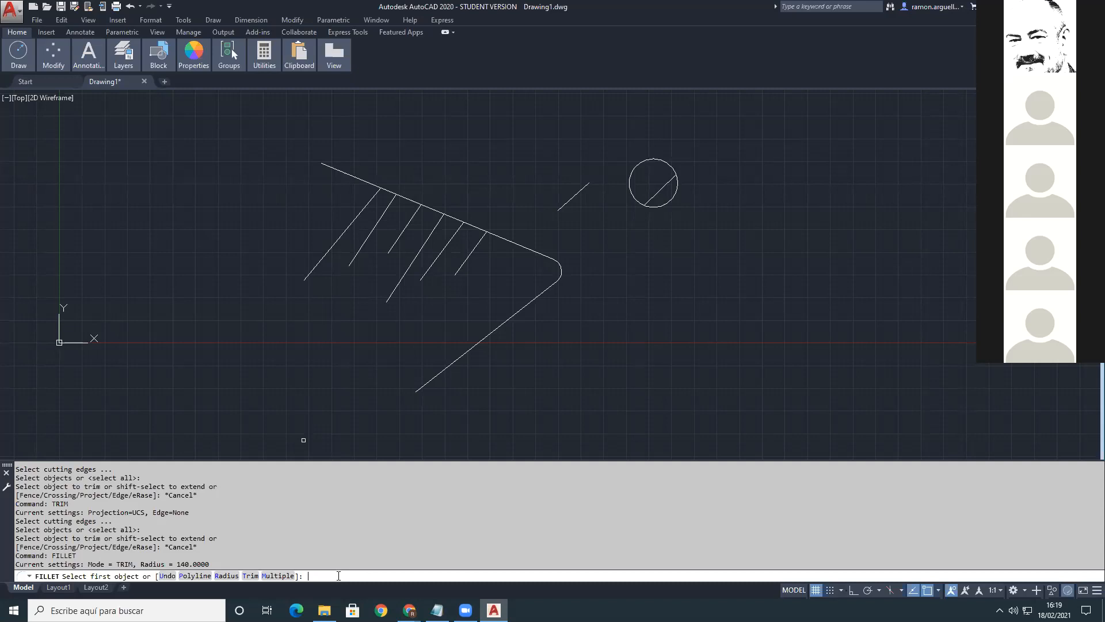
Step: Switch to the Notepad command list, highlight the _EXTEND, _TRIM and _FILLET entries, and return to AutoCAD
click(437, 610)
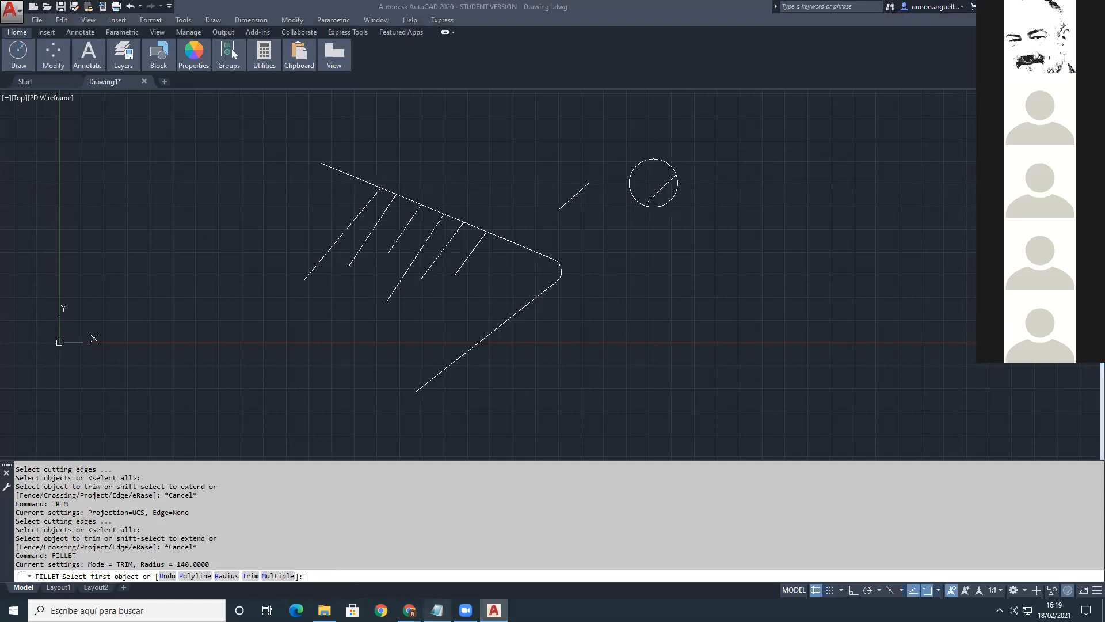
click(378, 306)
drag(284, 281, 324, 300)
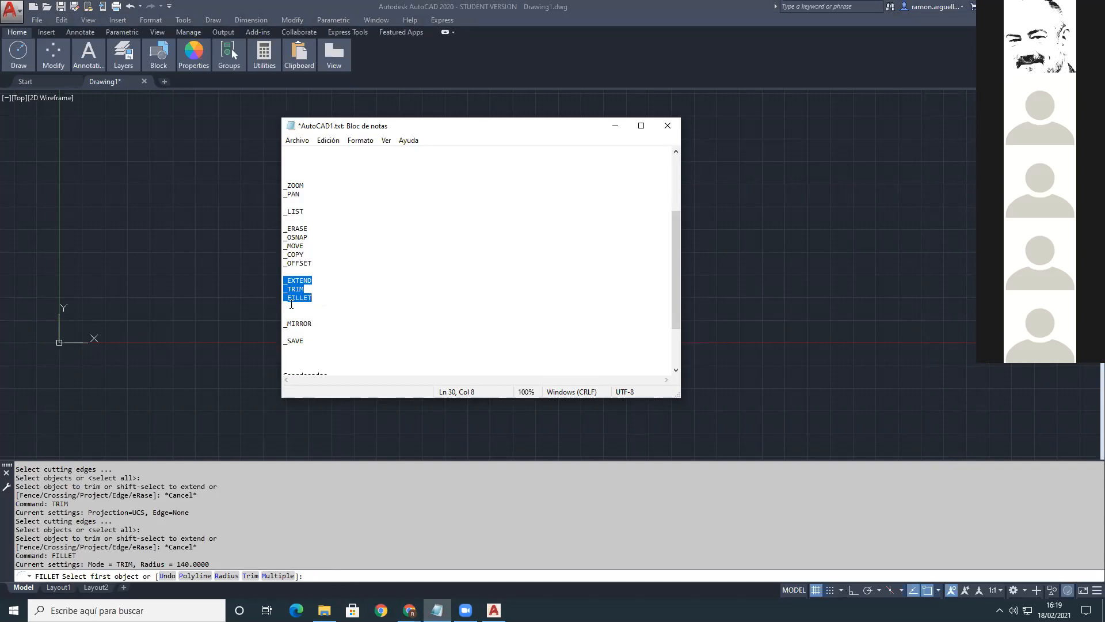
click(256, 307)
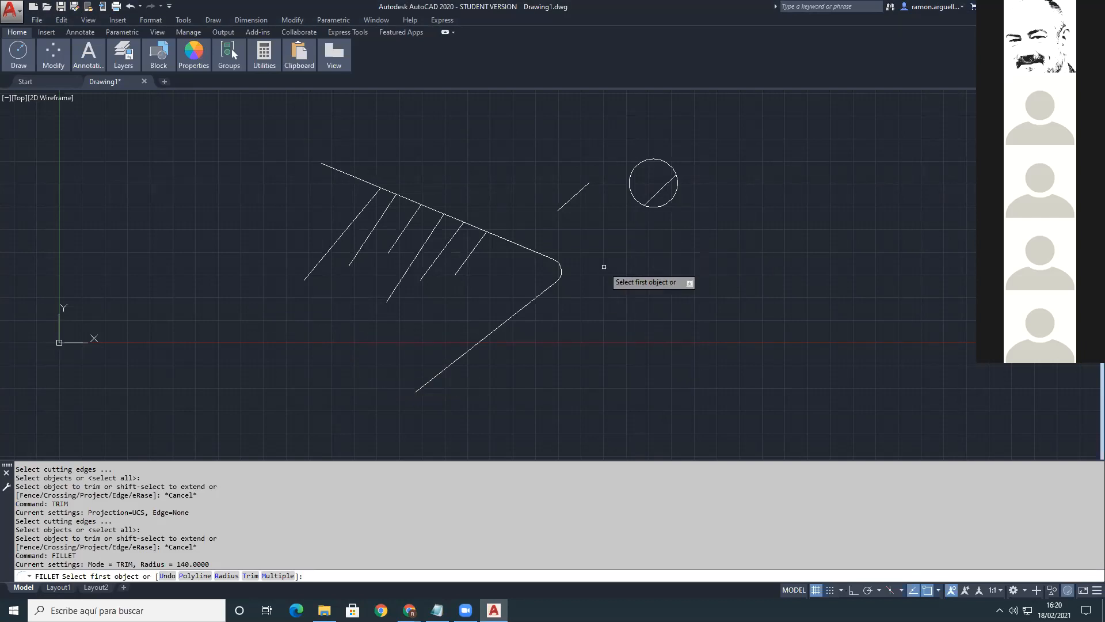
Step: Cancel the pending Fillet and undo the recent commands back through the radius 140 fillet
key(Escape)
key(ctrl+z)
key(ctrl+z)
key(ctrl+z)
key(ctrl+z)
key(ctrl+z)
key(ctrl+z)
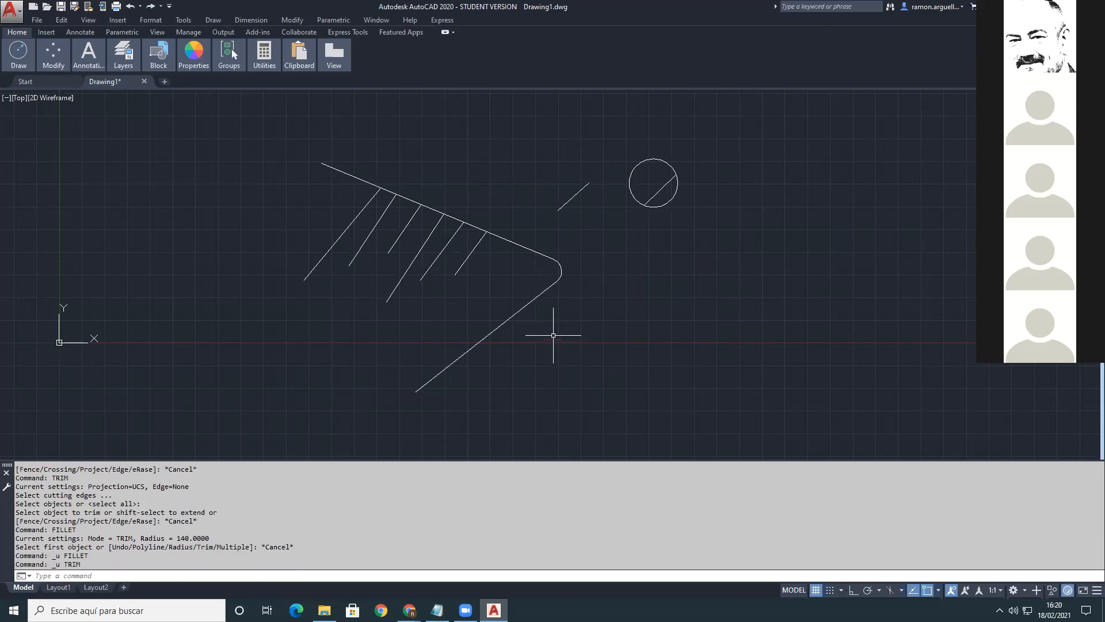
key(ctrl+z)
key(ctrl+z)
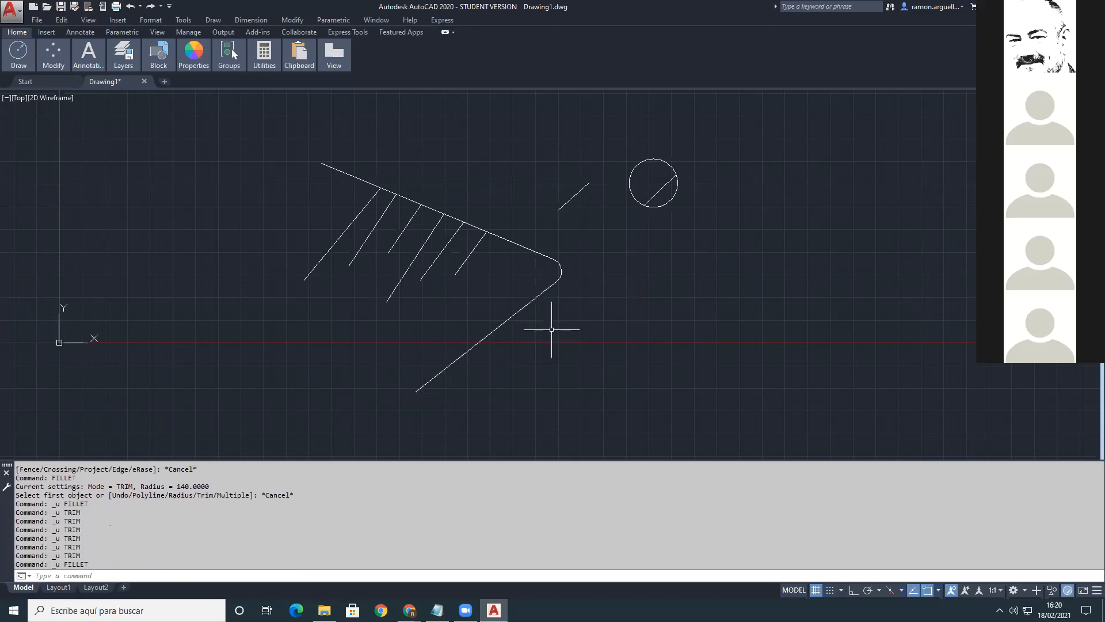
key(ctrl+z)
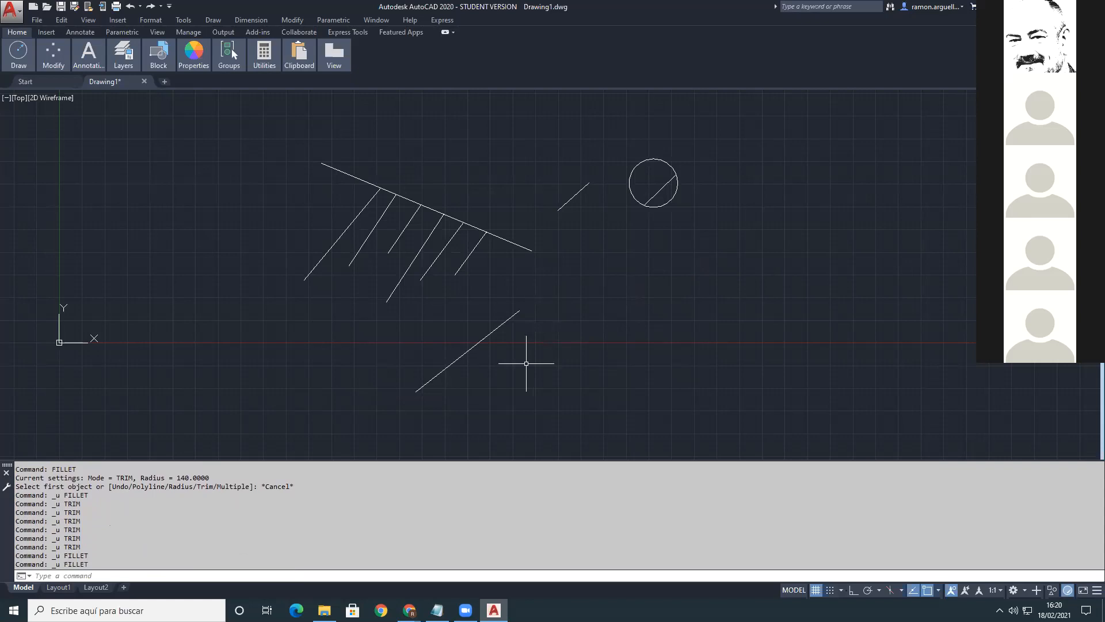
Step: Try to fillet the long lower diagonal line and the upper sloping line with a radius of about 3366 picked by two points
text(FILLET)
key(Return)
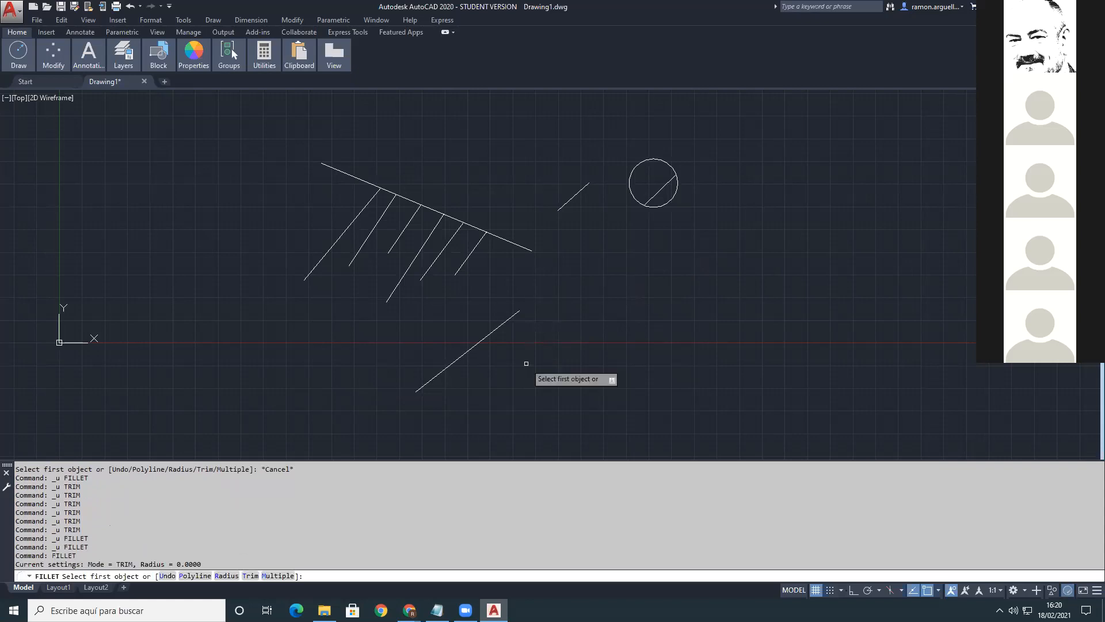
text(r)
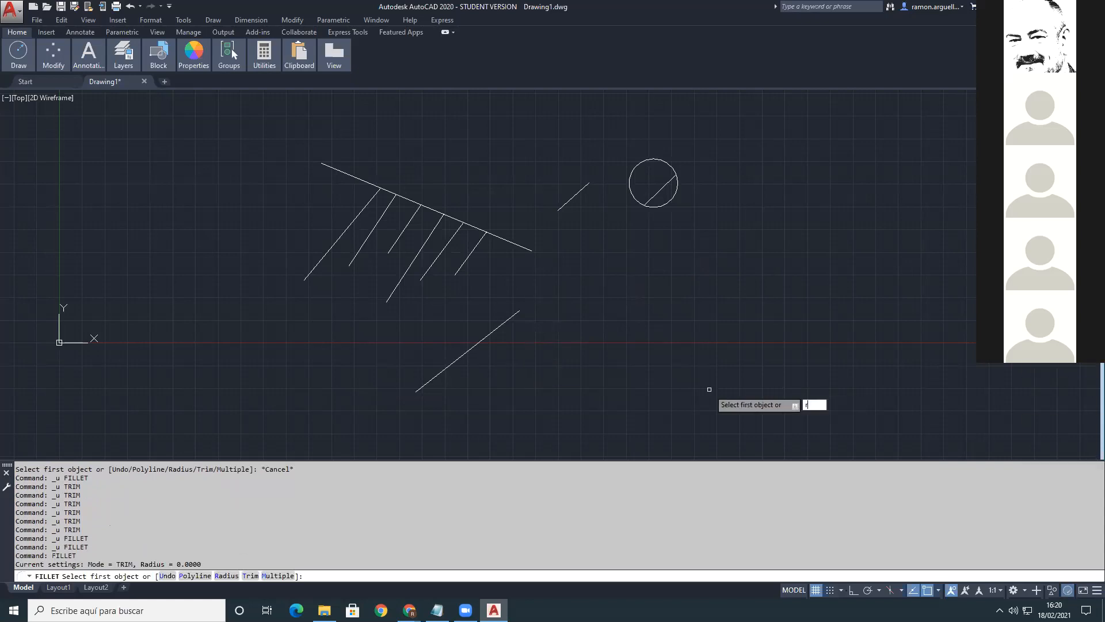
key(Return)
click(857, 242)
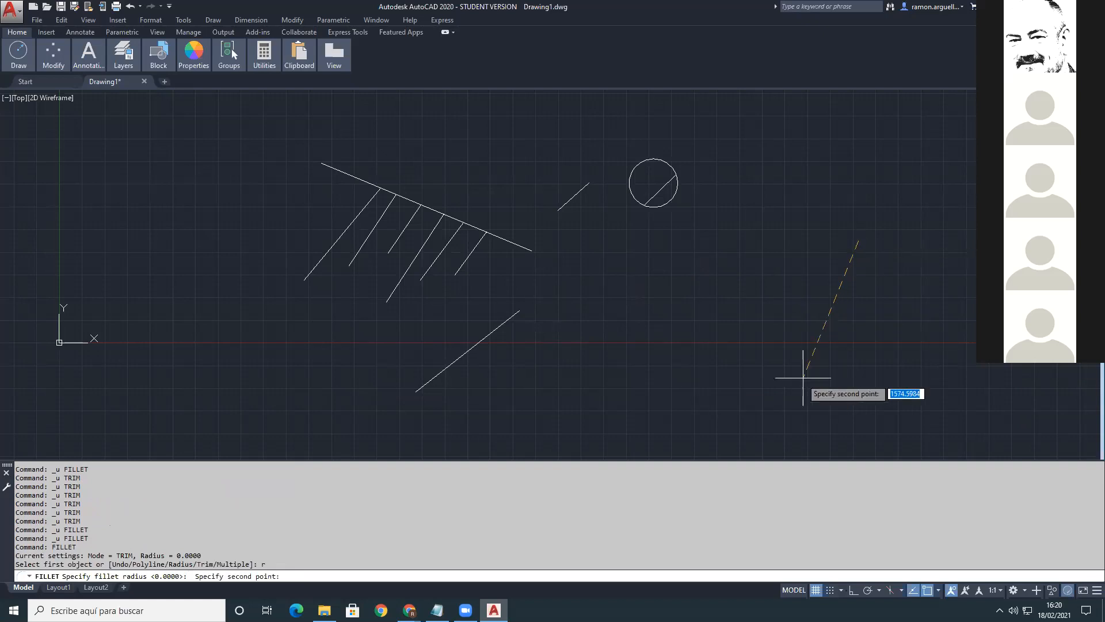
click(621, 434)
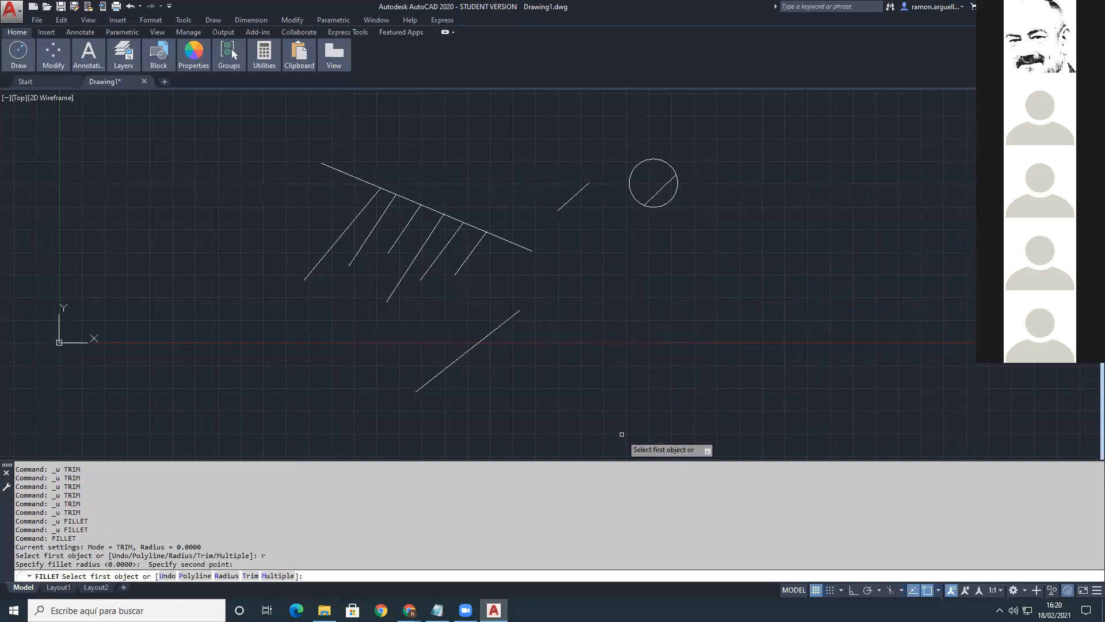
click(509, 319)
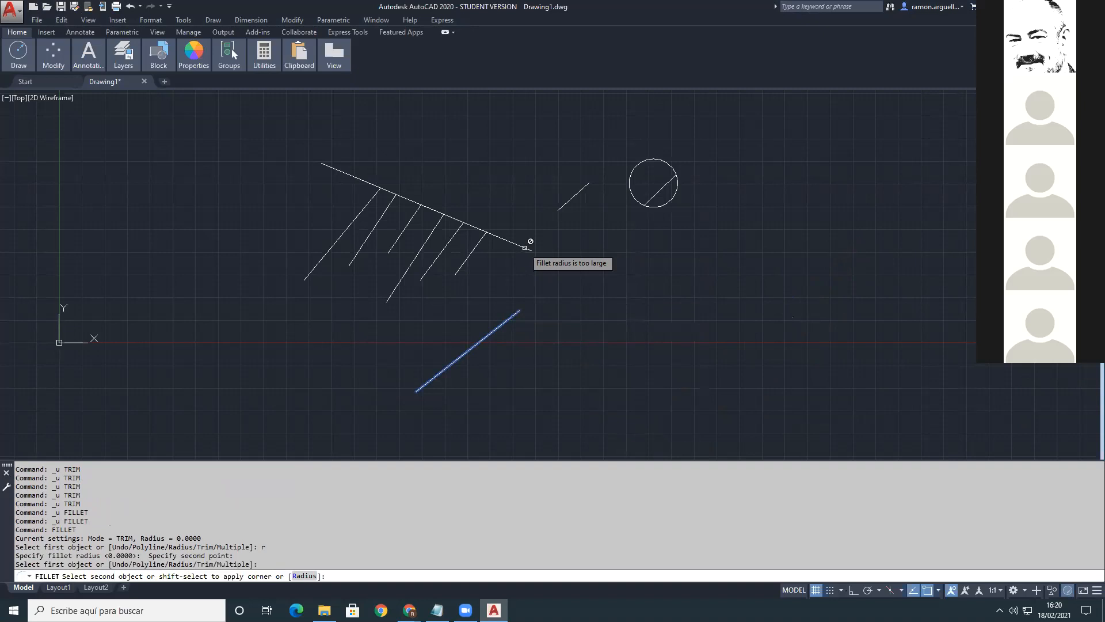
click(526, 246)
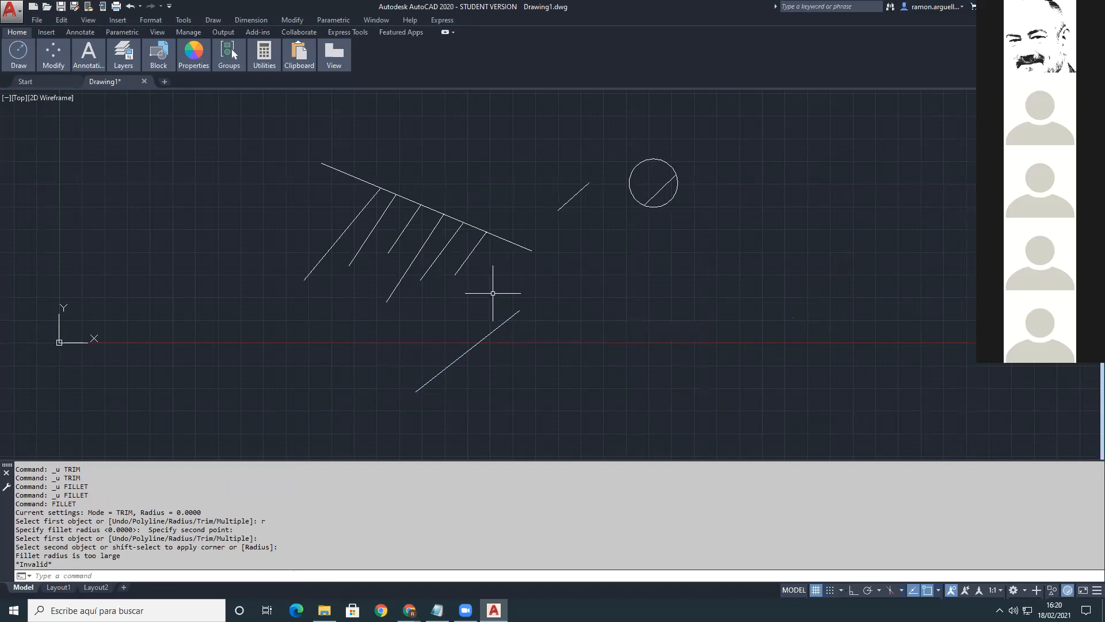
Step: Highlight the last Fillet messages in the text window to read them, and close the window
key(F2)
drag(368, 385, 288, 403)
click(360, 394)
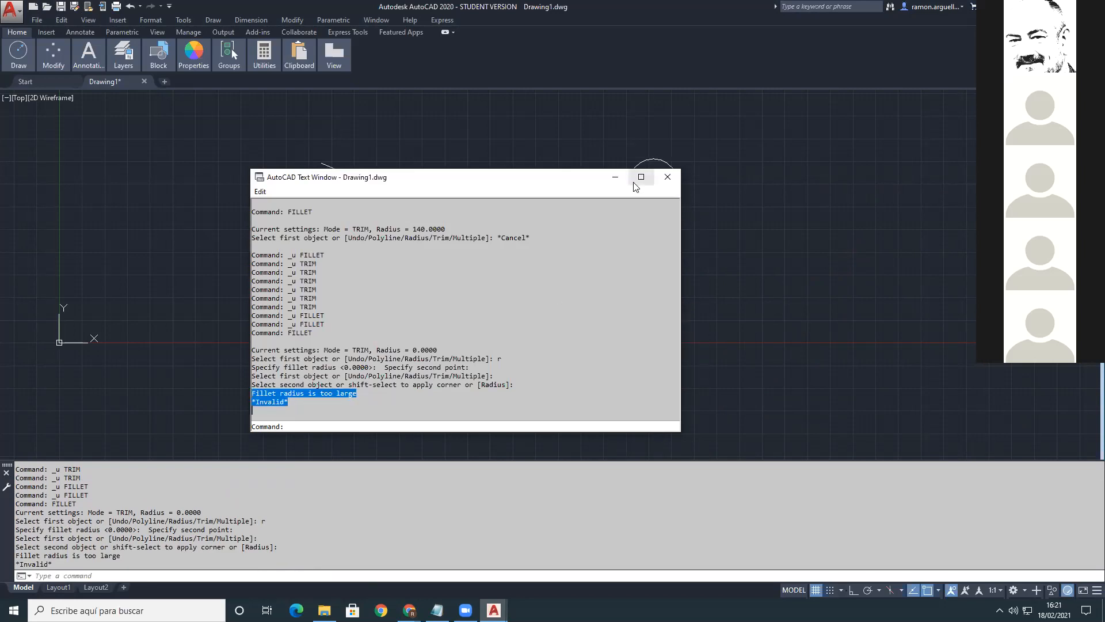
click(668, 177)
Step: Try the fillet between the long lower diagonal line and the upper sloping line again with the same large radius
key(Return)
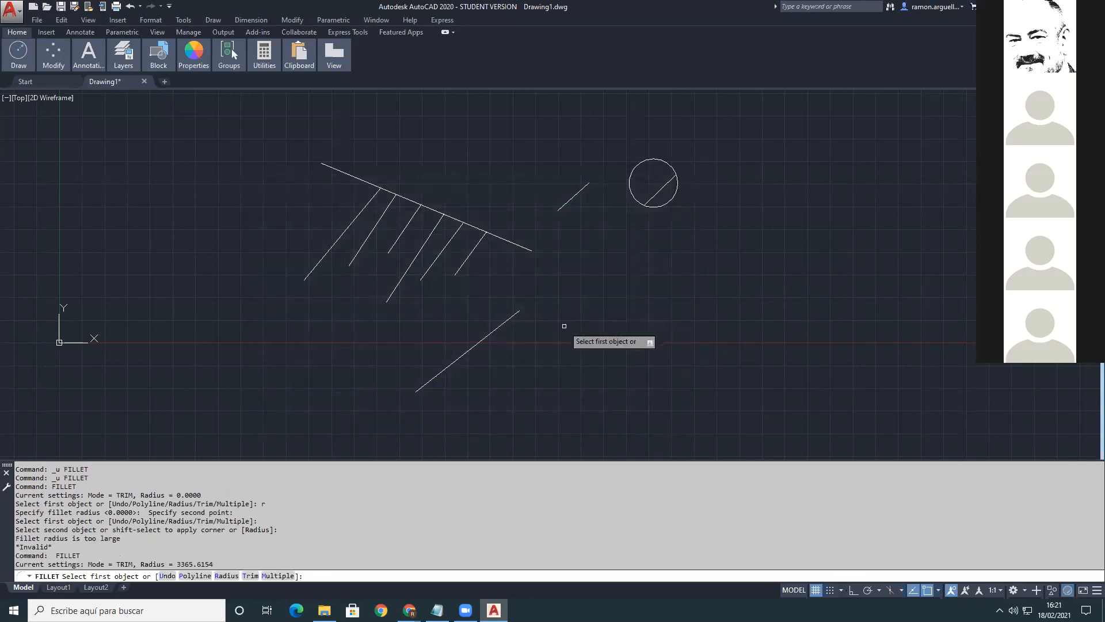
click(508, 316)
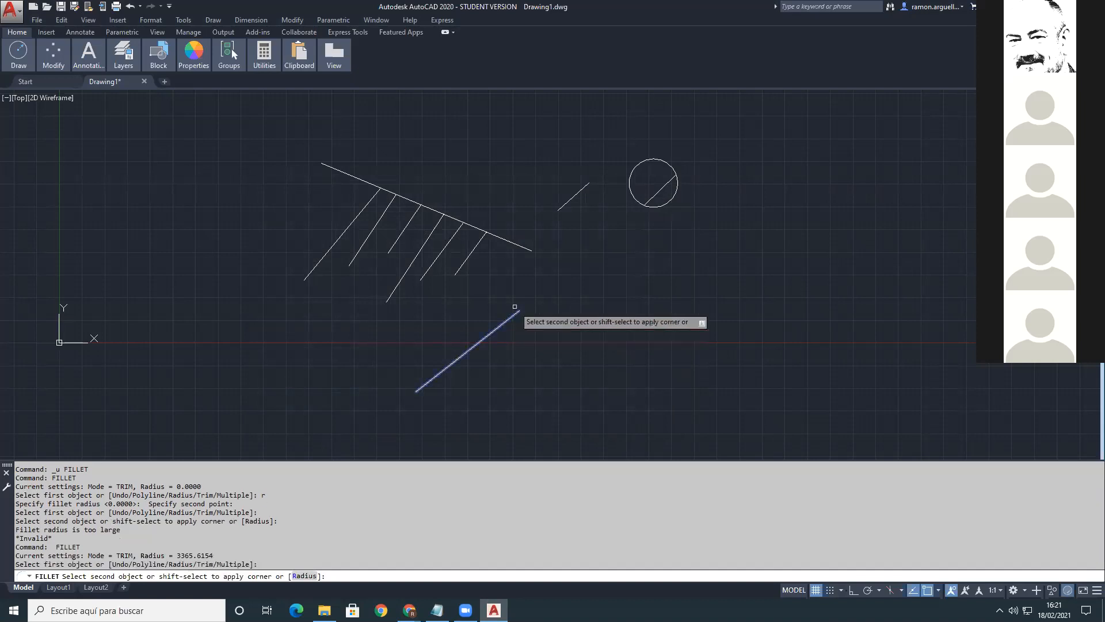
click(524, 246)
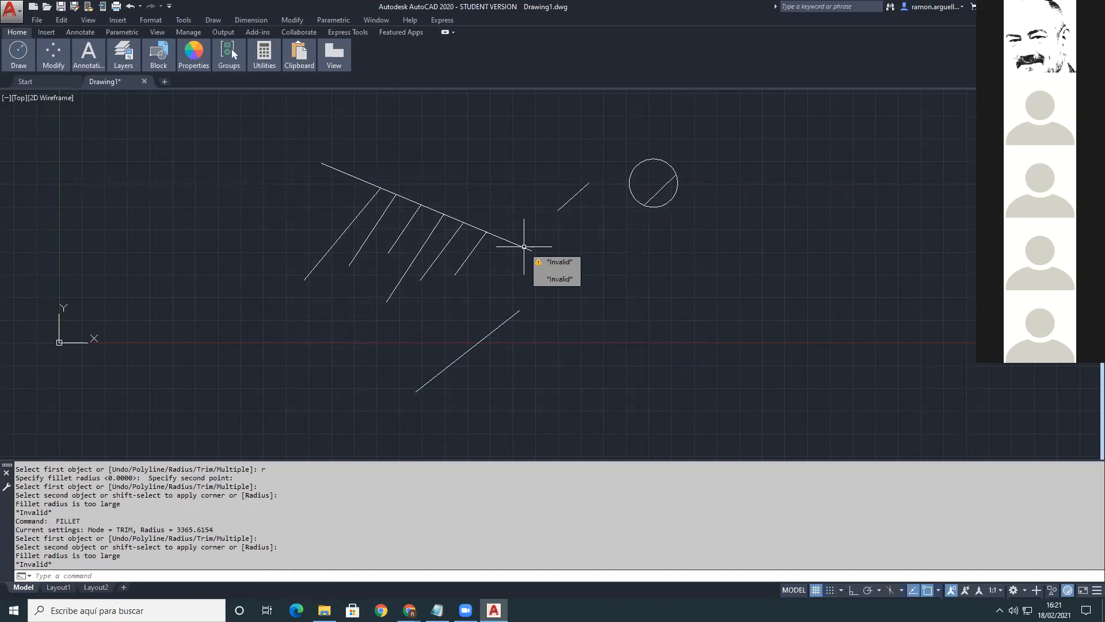
click(292, 19)
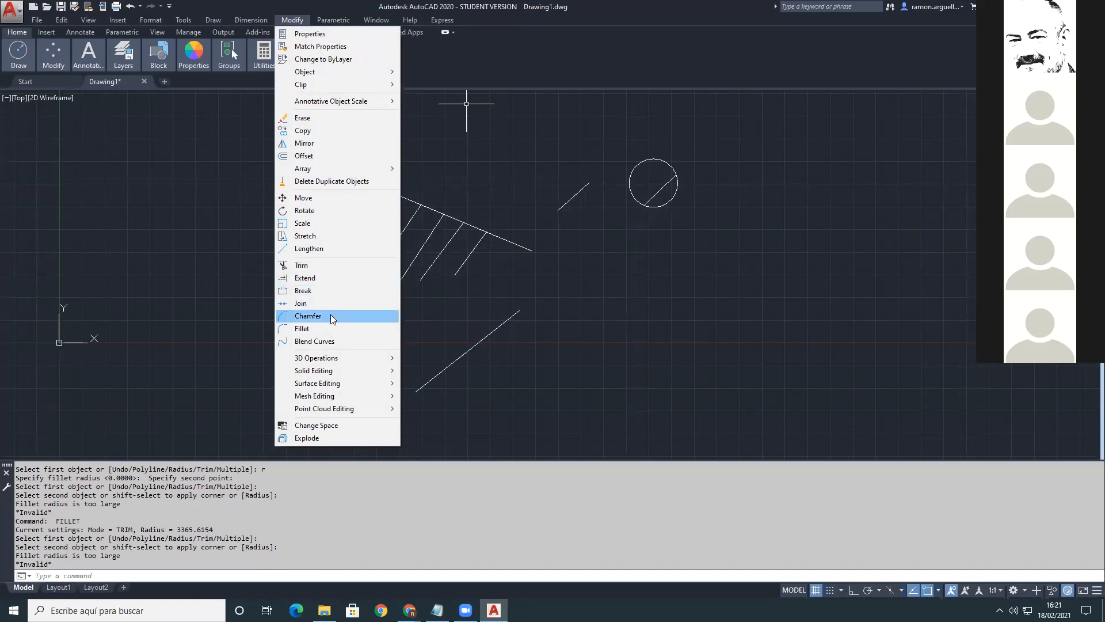
click(673, 349)
click(593, 401)
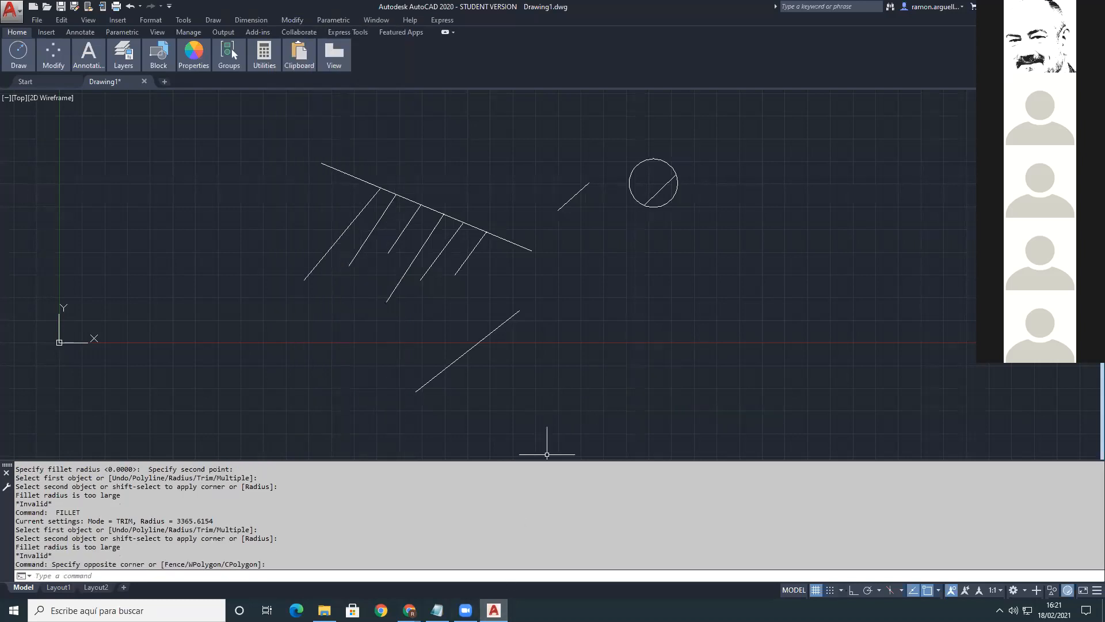
scroll(456, 352, down, 2)
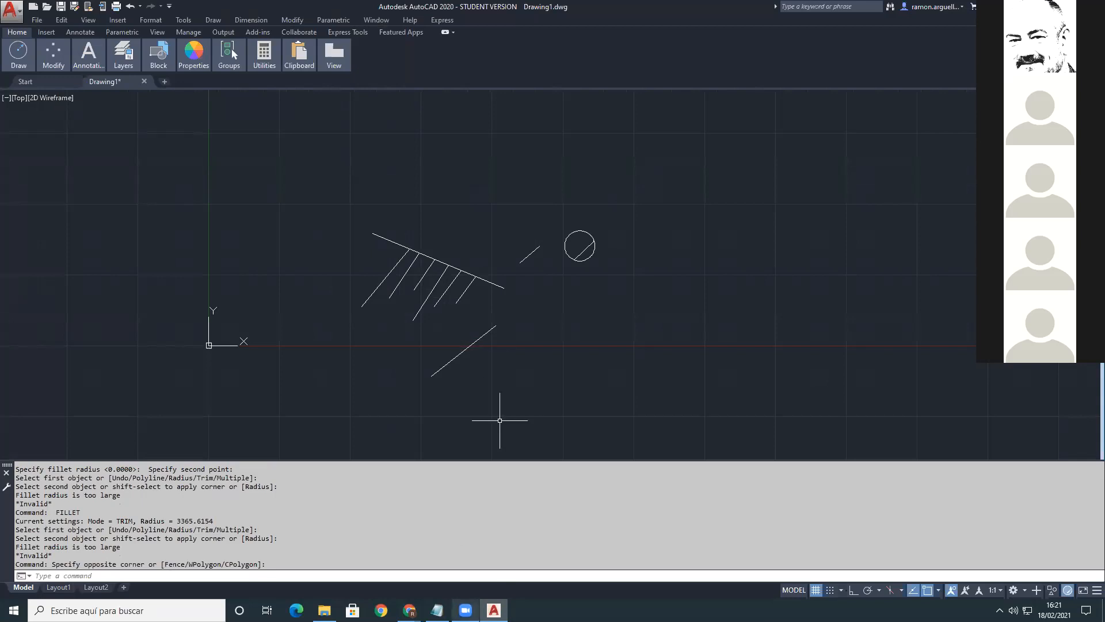
Step: Switch to the AutoCAD1.txt notes in Notepad and add _SCALE below _FILLET, separated by a blank line
key(alt+Tab)
click(331, 327)
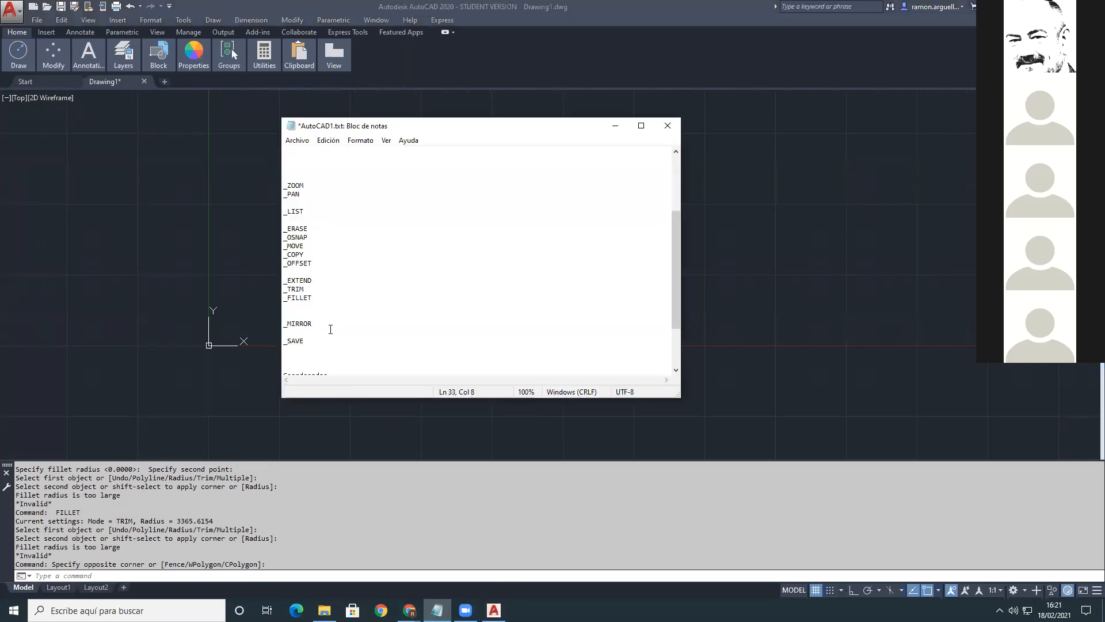
key(Up)
key(Up)
key(Up)
key(Return)
key(Return)
text(_SCAL)
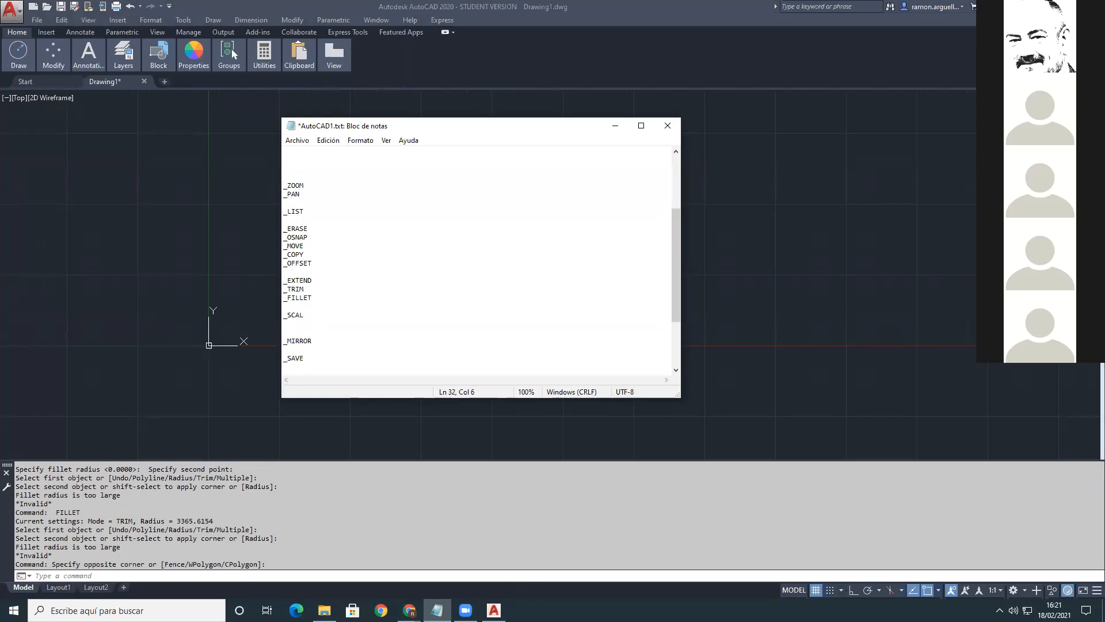
text(E)
Step: Switch back to AutoCAD and draw a circle in the empty area to the right of the existing small circle
click(886, 222)
click(807, 264)
click(730, 309)
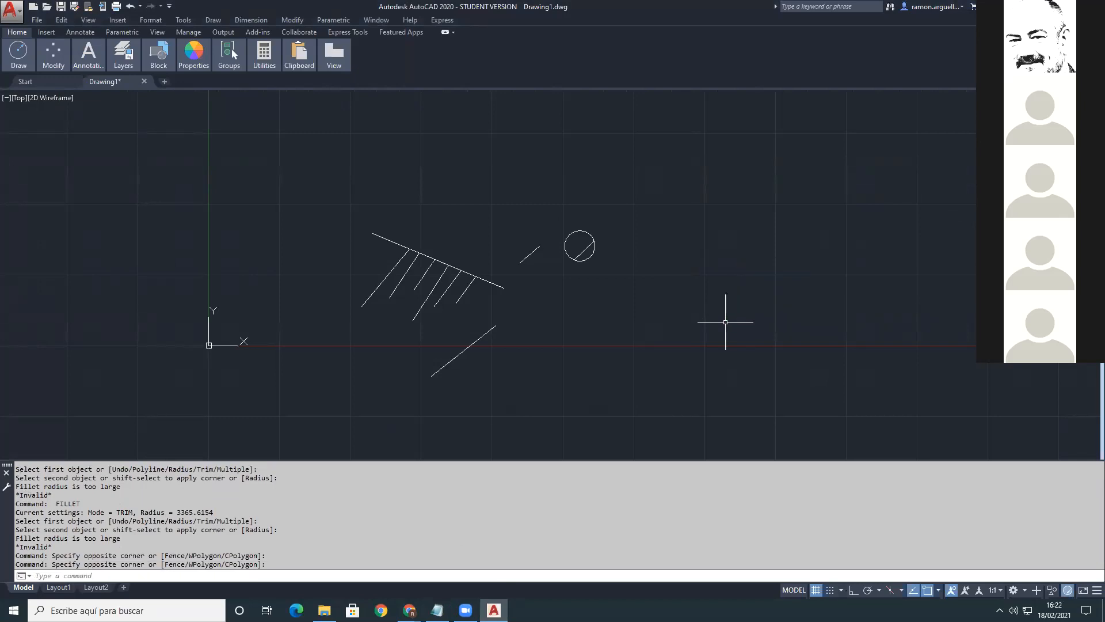
text(C)
key(Return)
click(735, 258)
click(752, 276)
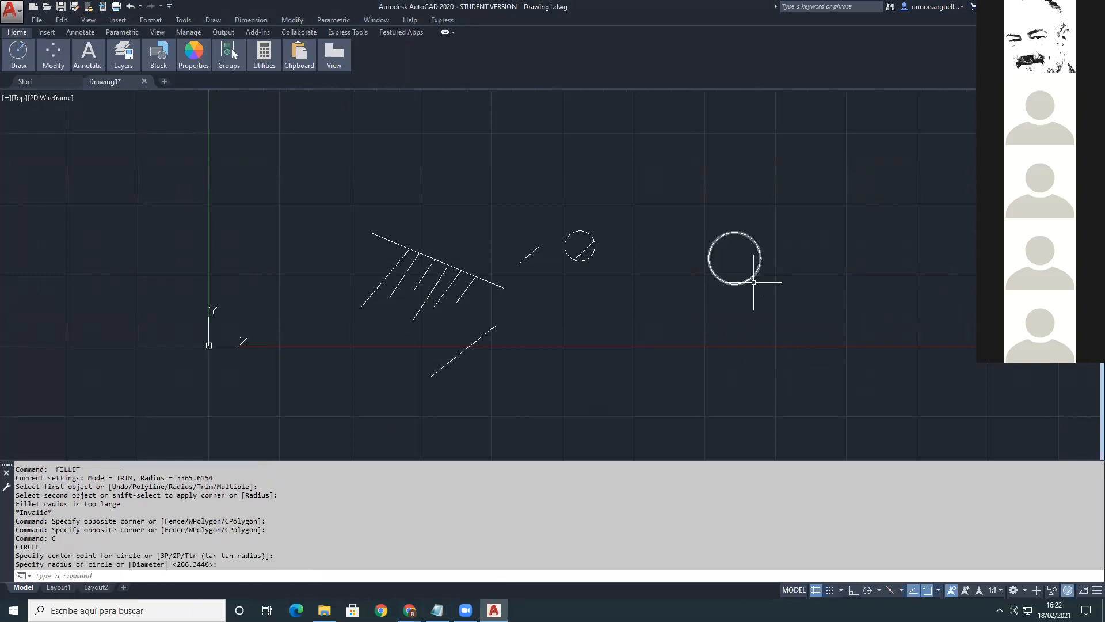
Step: Draw a wide rectangle by two corners, just below and to the right of the new circle
text(_RECTANG)
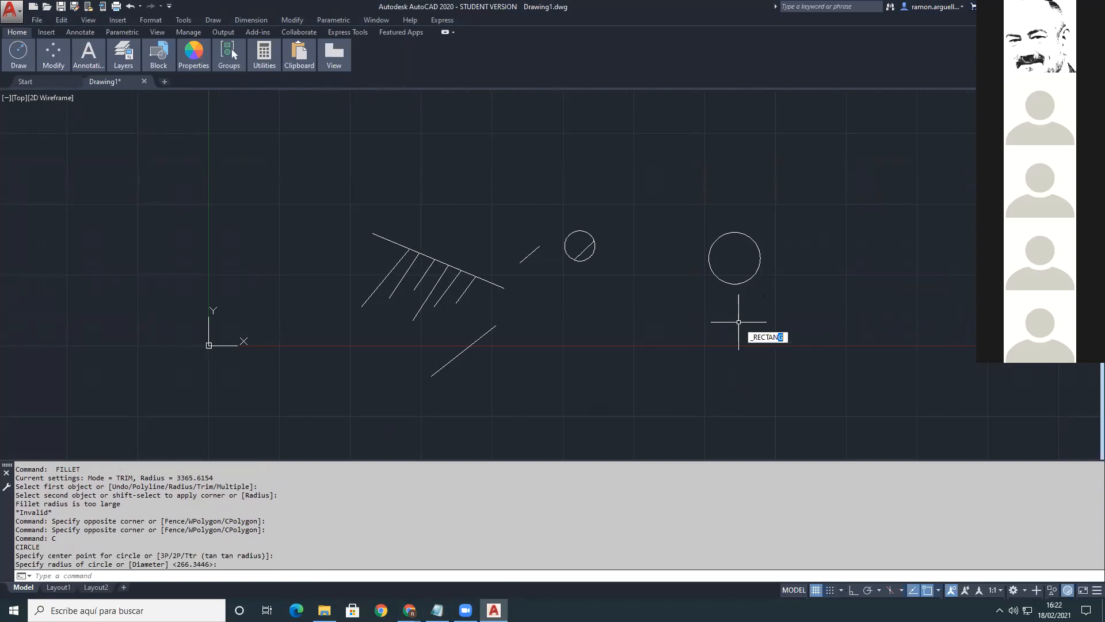
key(Return)
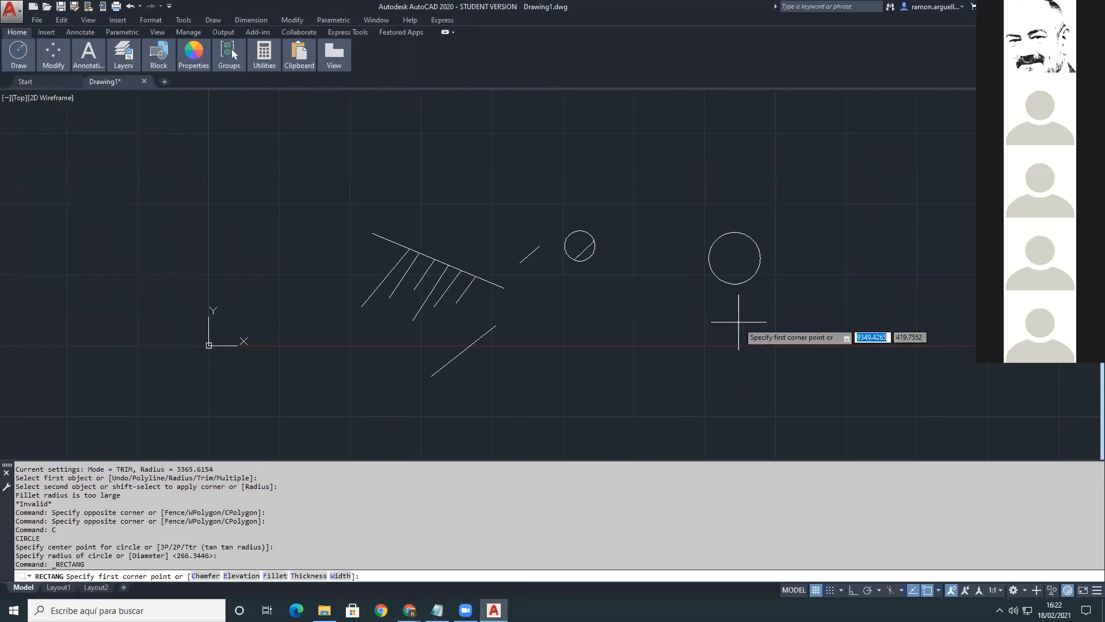
click(782, 307)
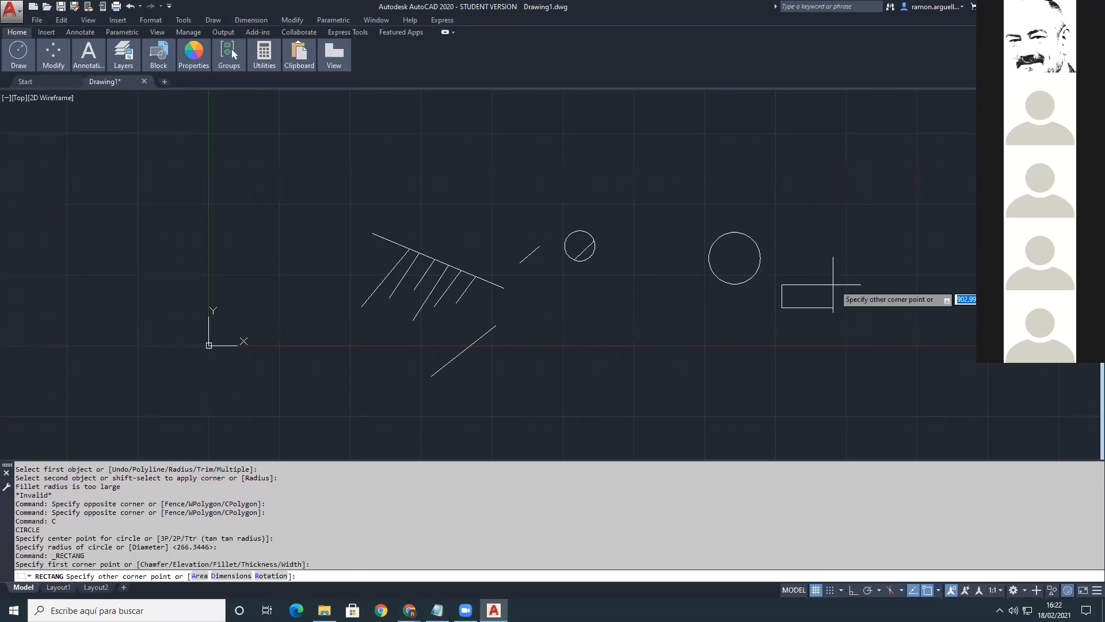
click(853, 279)
Step: Scale the new circle and rectangle together by a factor of 2 from a base point below the circle
scroll(729, 354, down, 2)
middle_drag(728, 354, 658, 345)
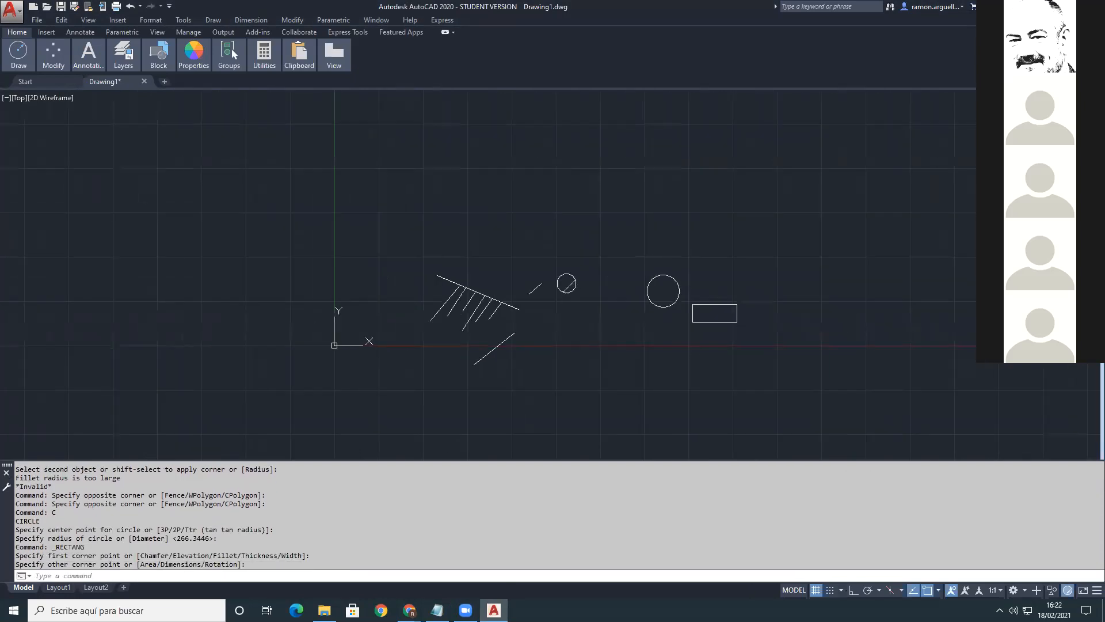
scroll(659, 345, up, 2)
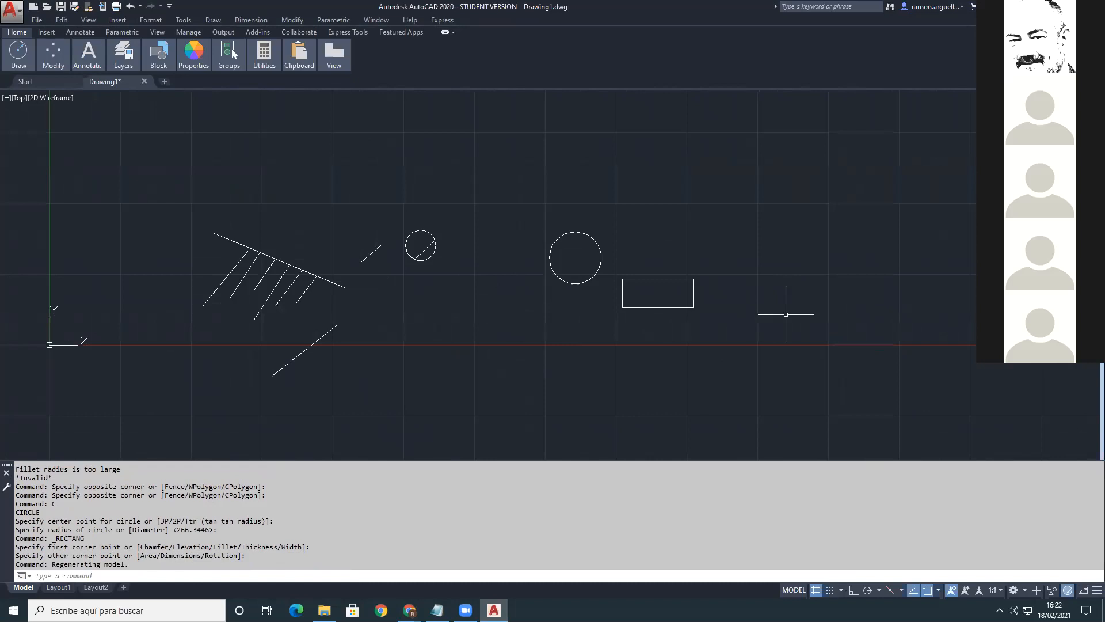
text(_scale)
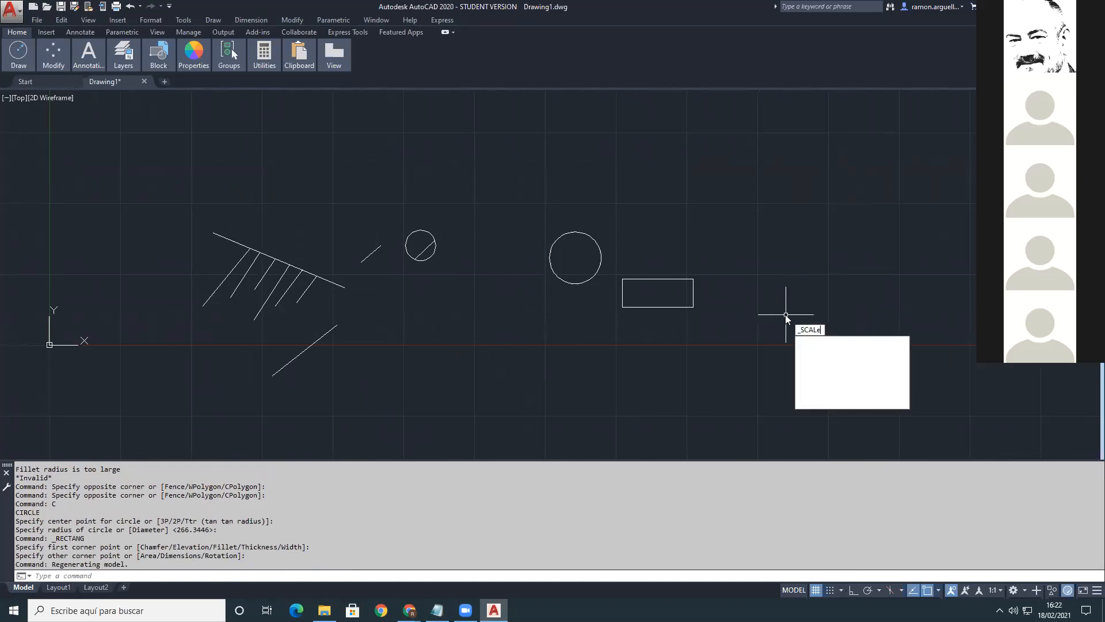
key(Return)
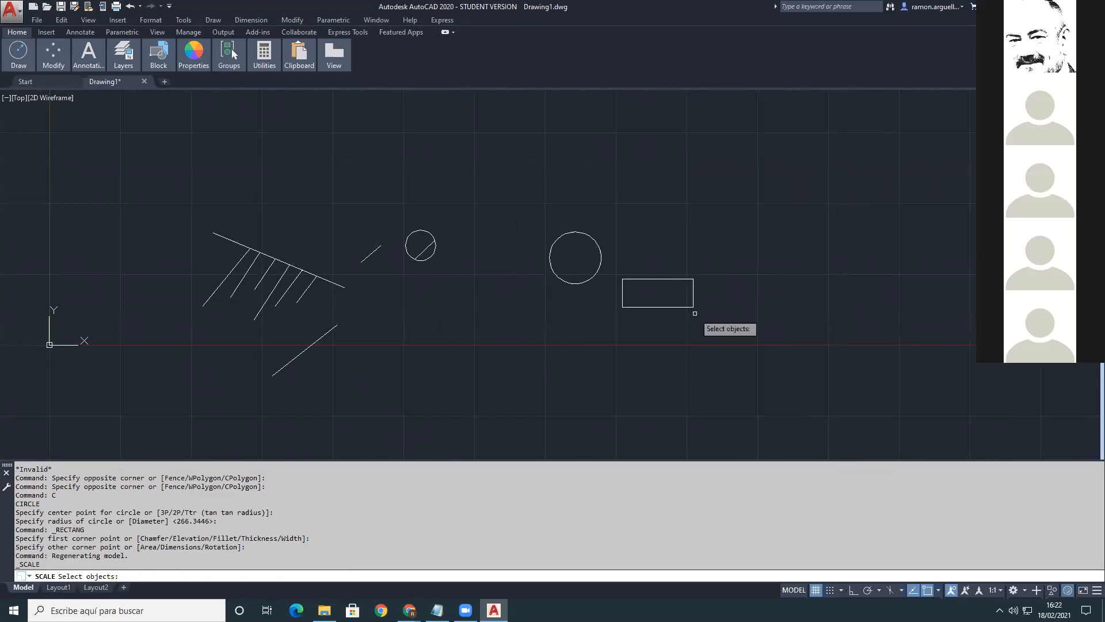
click(649, 229)
click(548, 342)
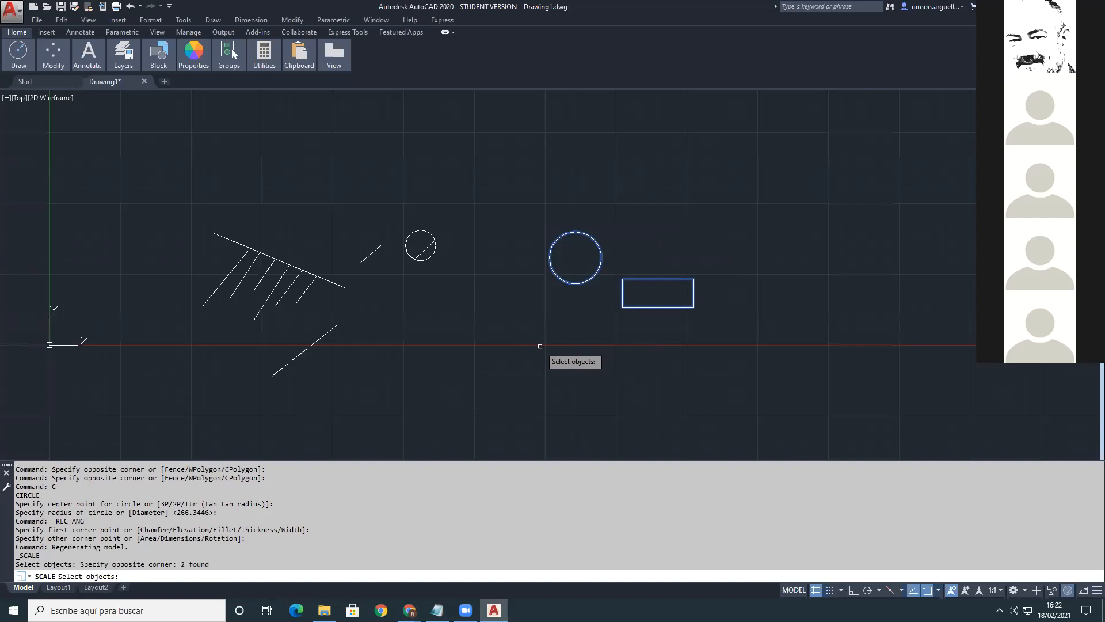
key(Return)
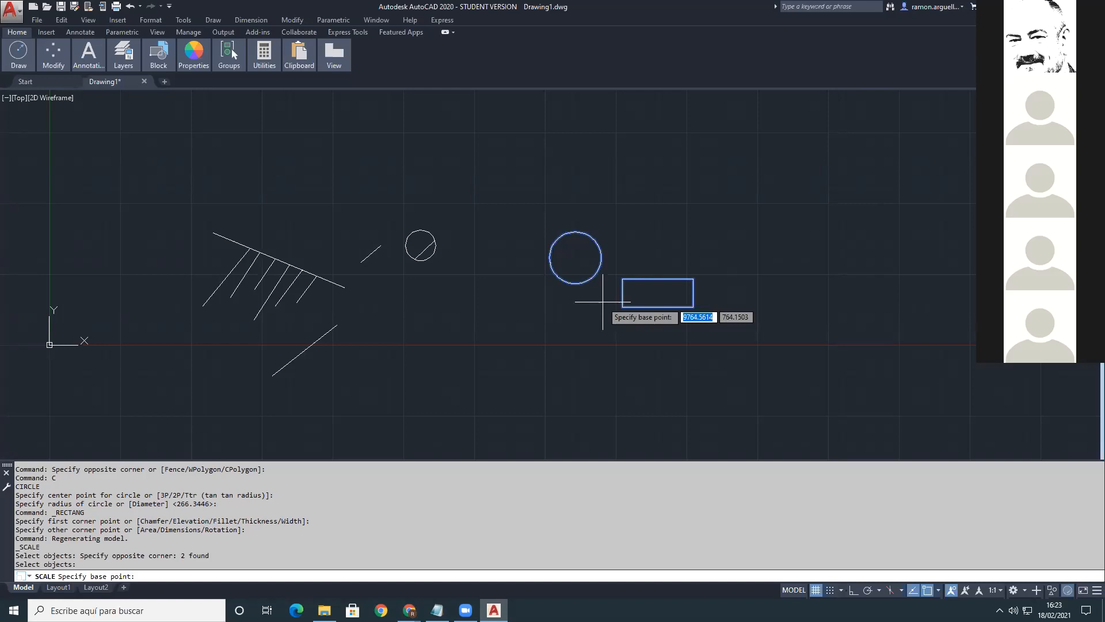
click(574, 345)
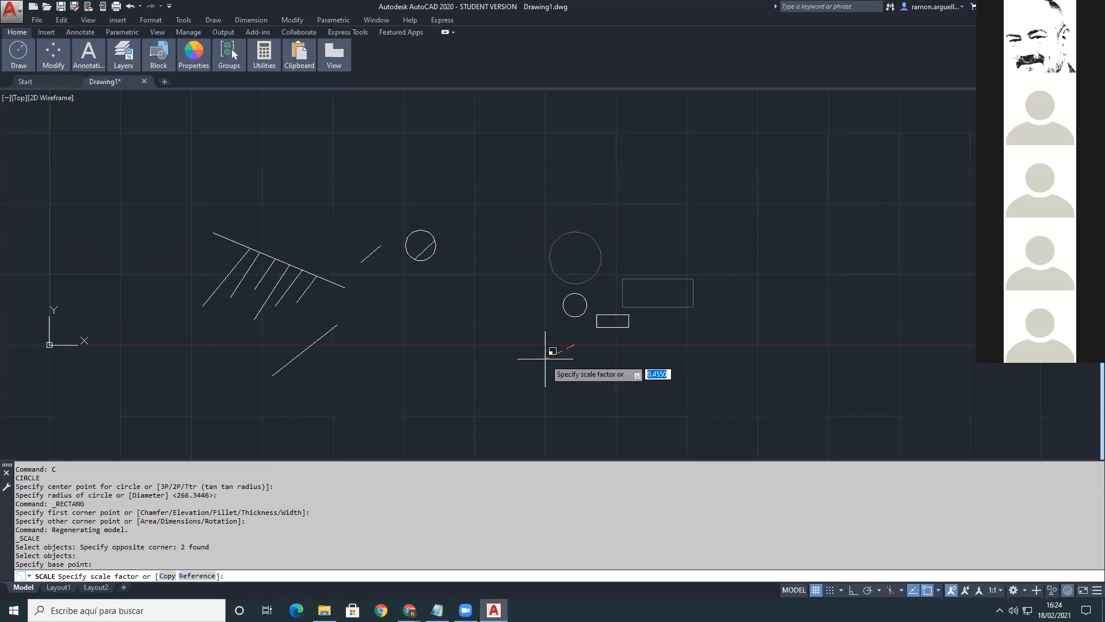
text(2)
key(Return)
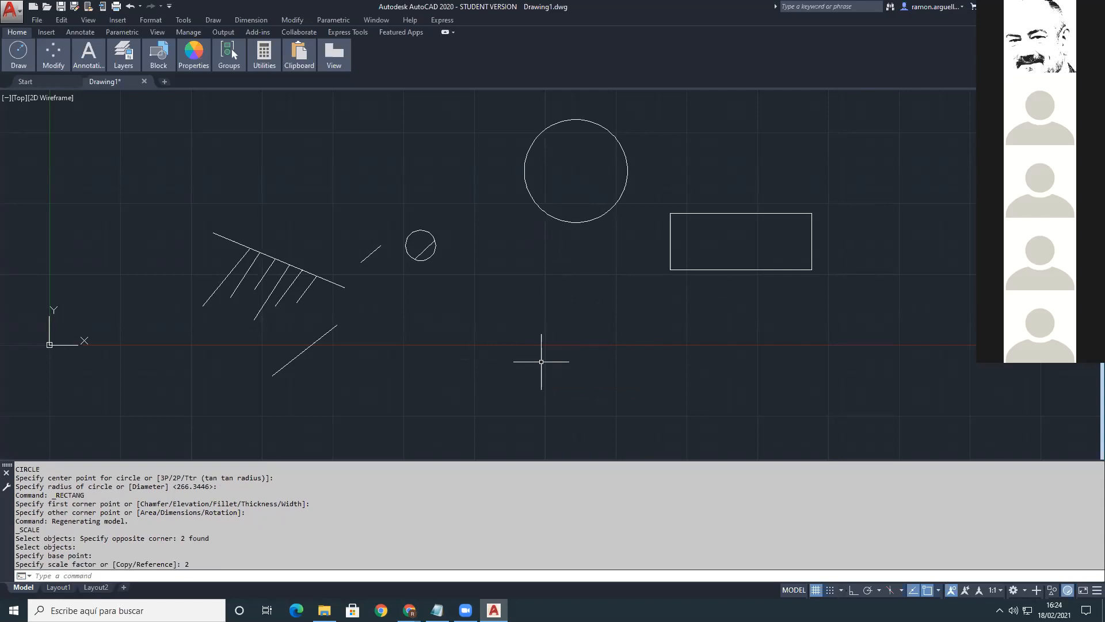
Step: Draw a line from the enlarged rectangle's lower-left corner to the approximate scaling base point below the circle
text(L)
key(Return)
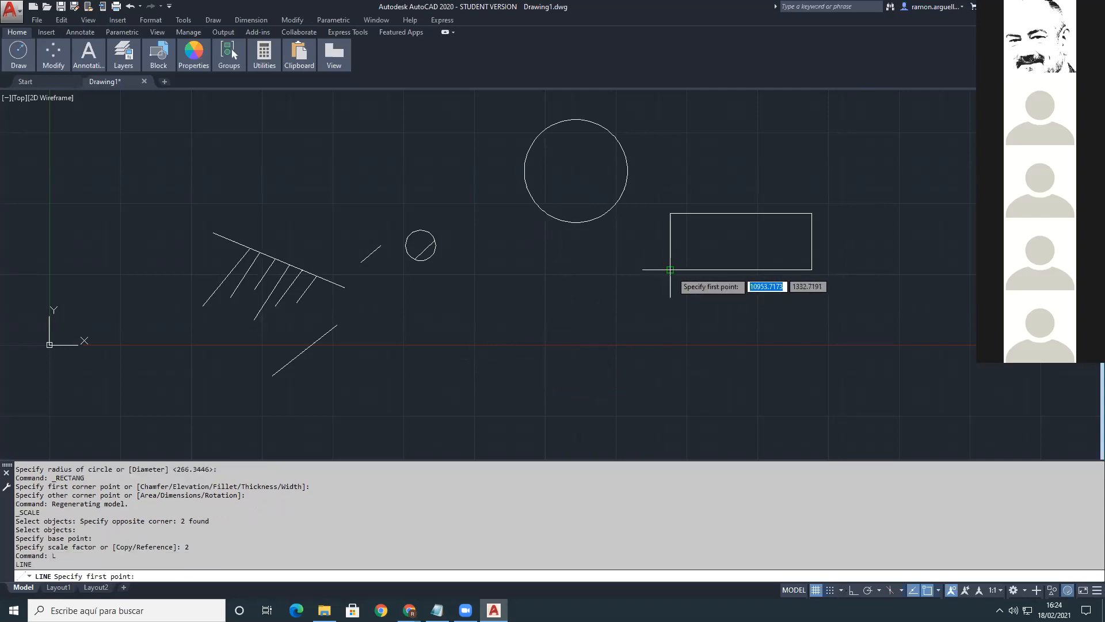
click(671, 269)
click(578, 342)
key(Return)
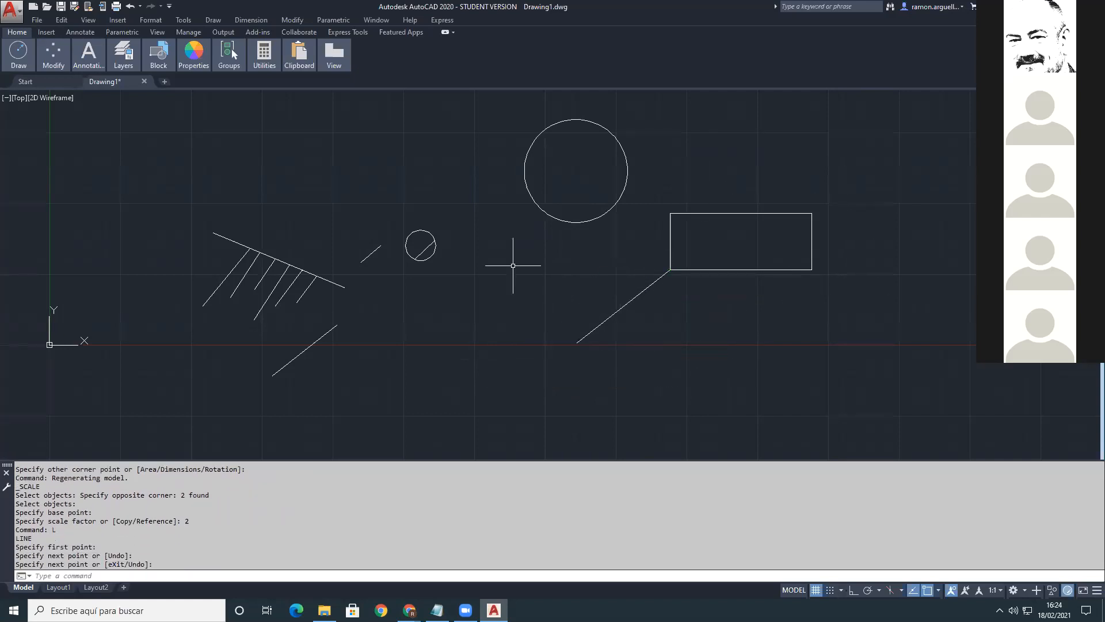
Step: Scale only the rectangle by a factor of .5, using its lower-left corner as the base point
middle_drag(778, 267, 758, 304)
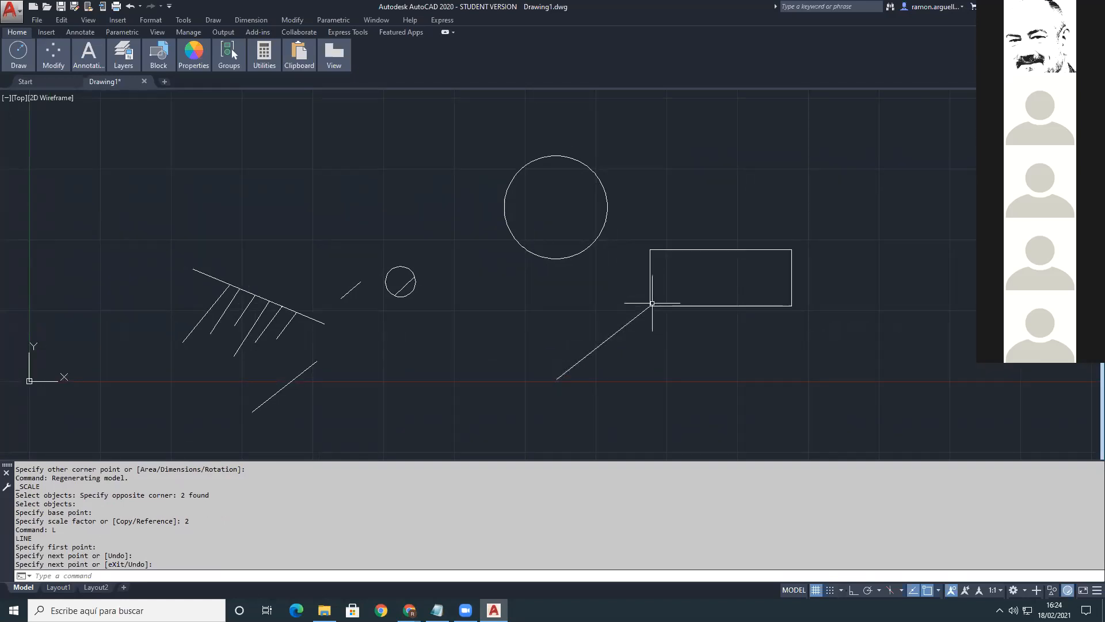
text(_SCALE)
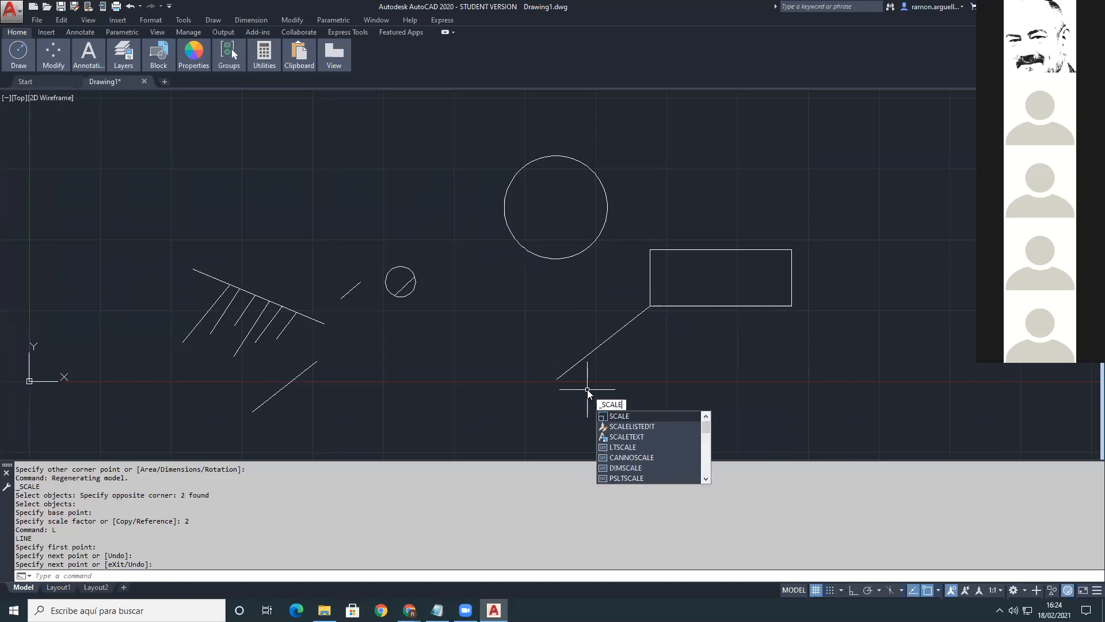
key(Return)
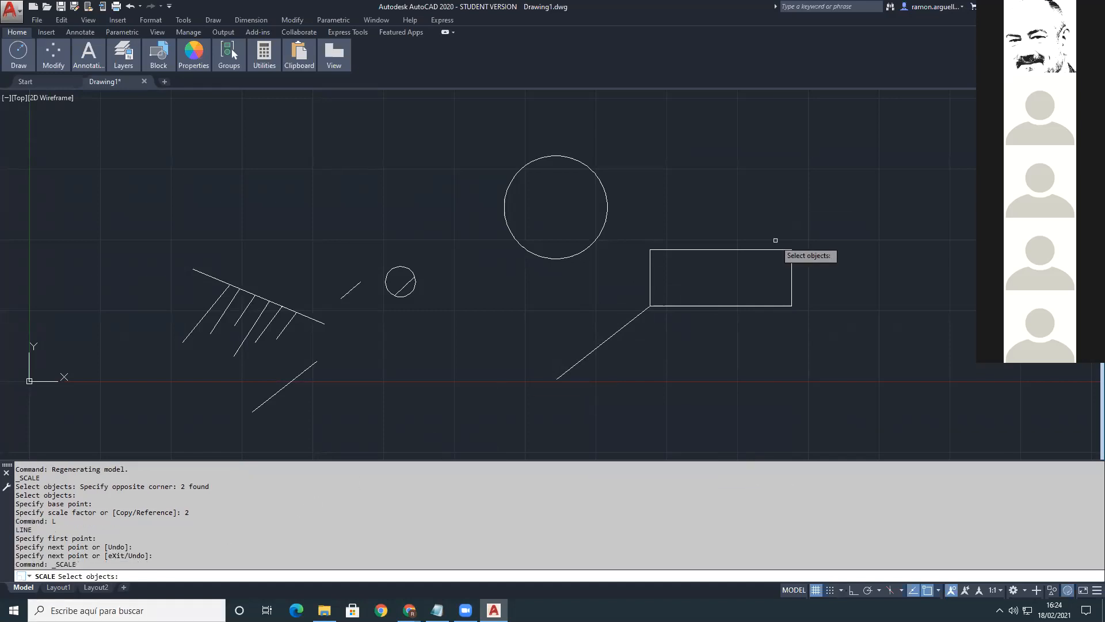
click(717, 302)
key(Return)
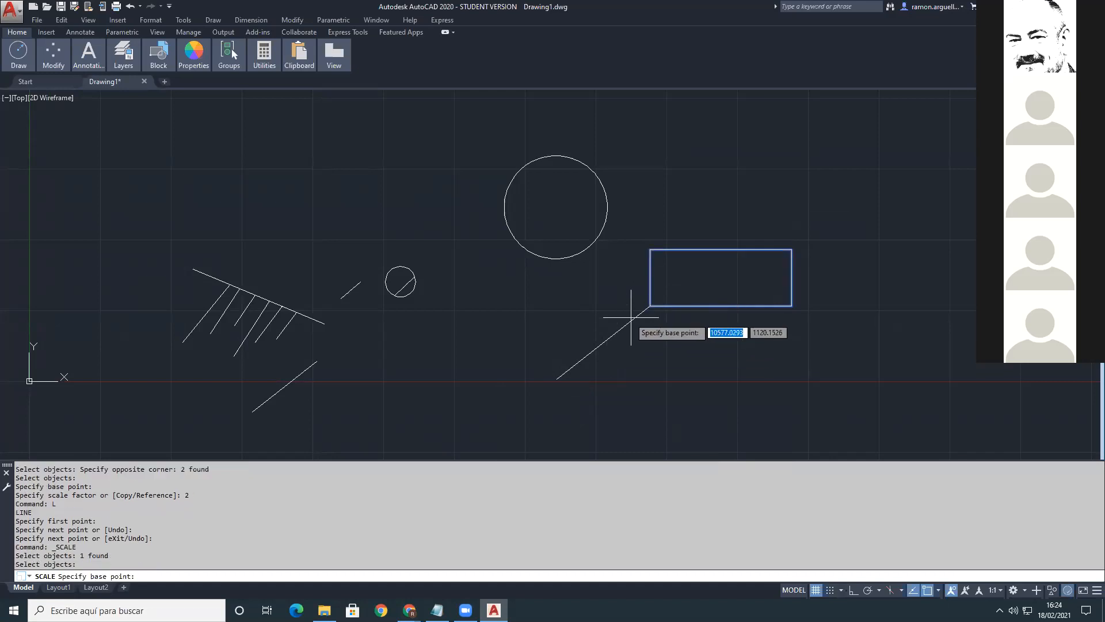
click(650, 305)
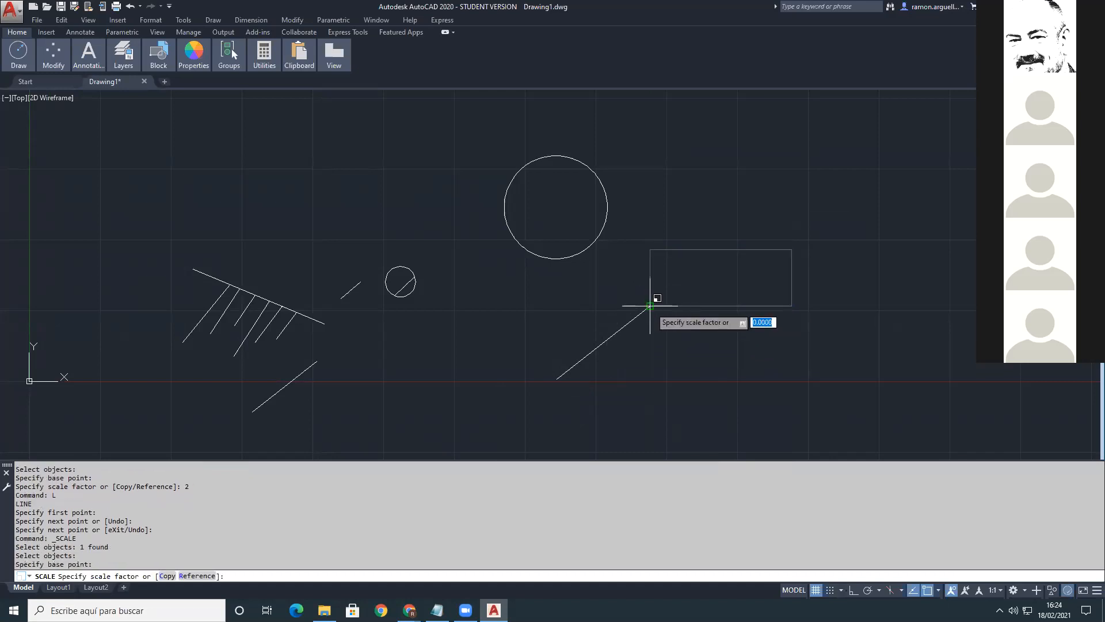
text(.5)
key(Return)
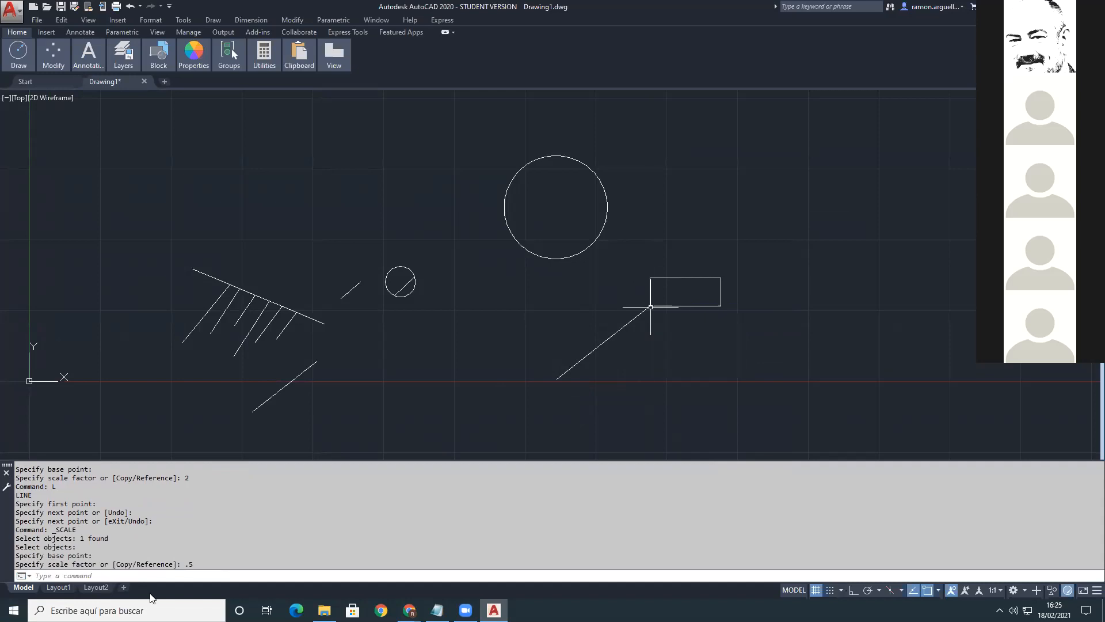
key(Escape)
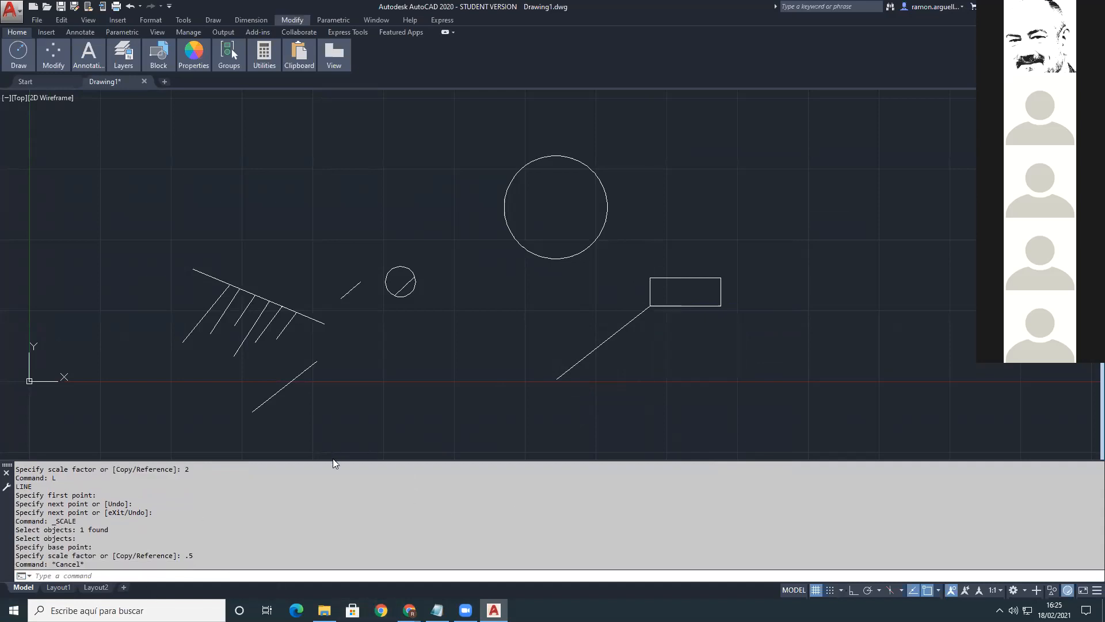
click(489, 408)
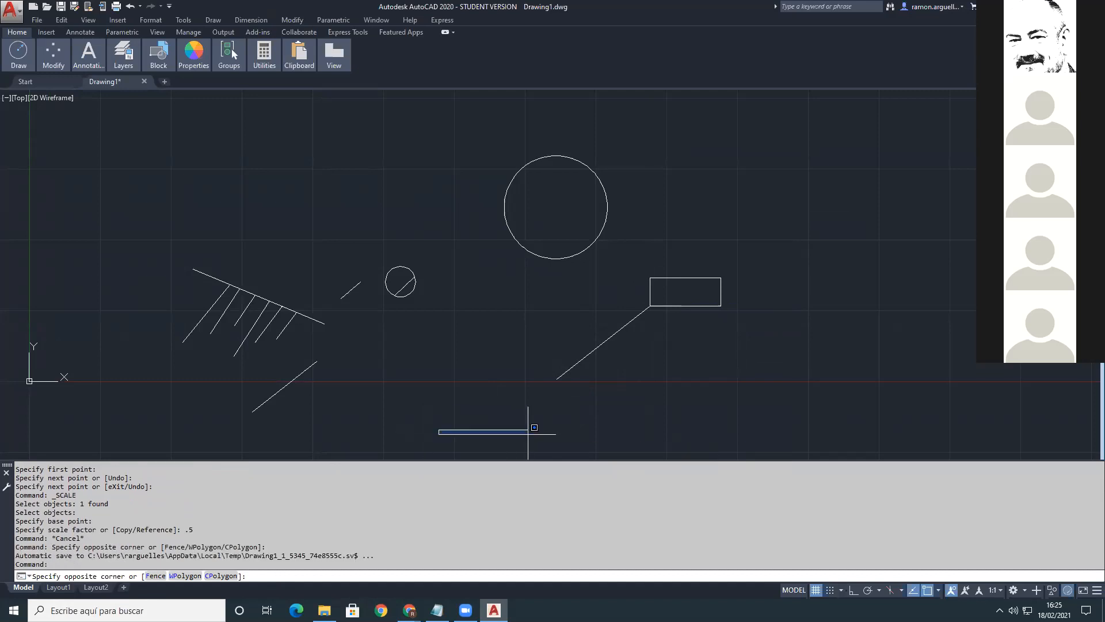
click(499, 333)
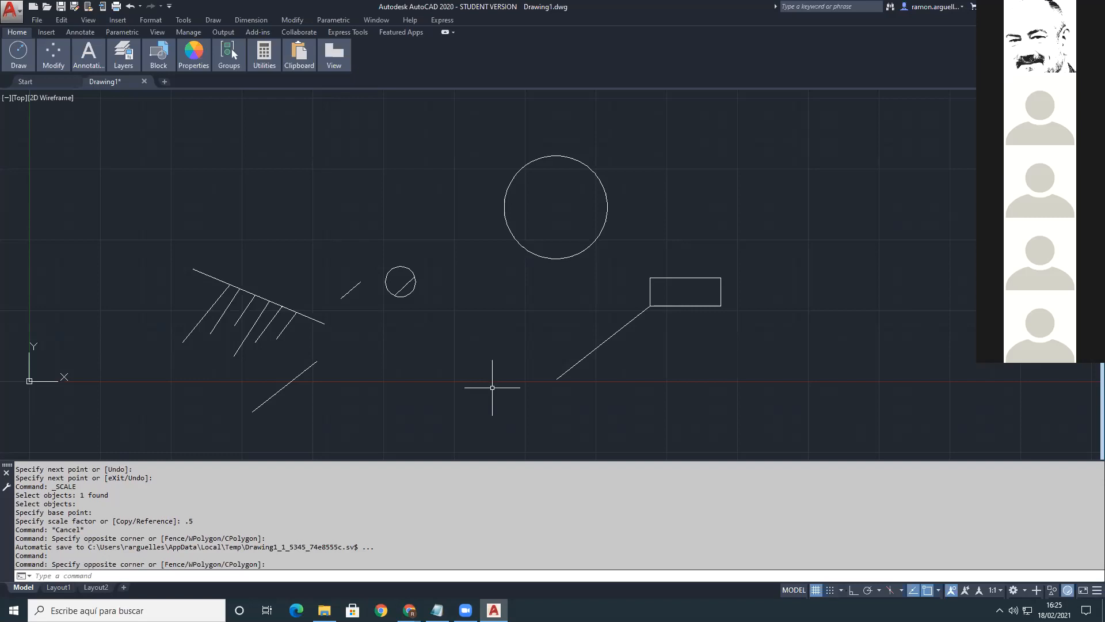
Step: With Ortho on, draw a horizontal line about 3807 units long to the right from the rectangle's lower-left corner
text(L)
key(Return)
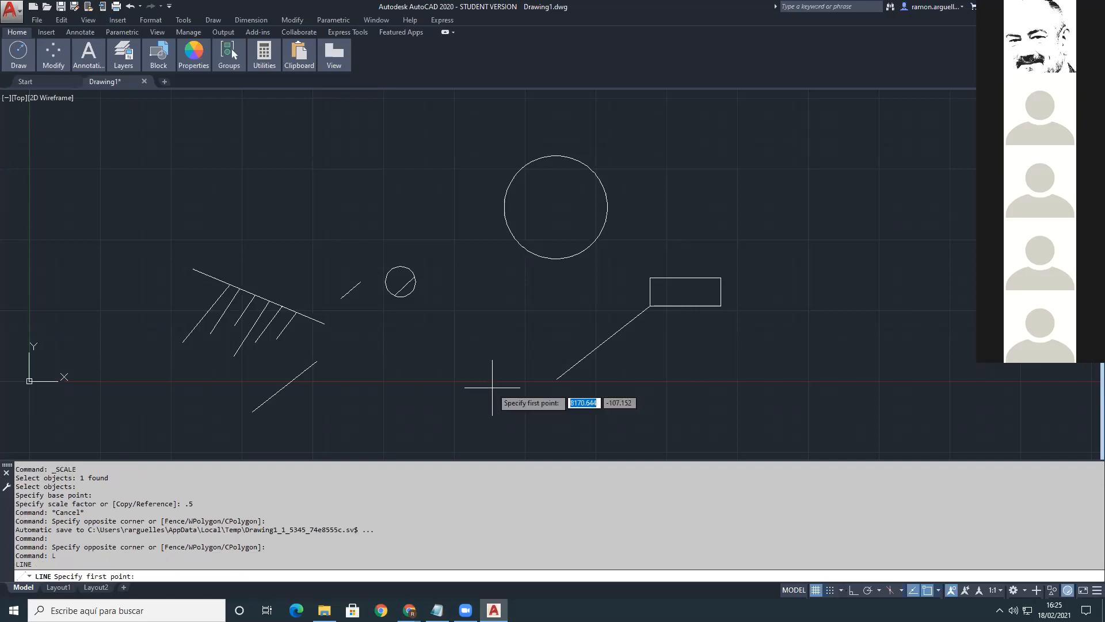
click(650, 307)
key(F8)
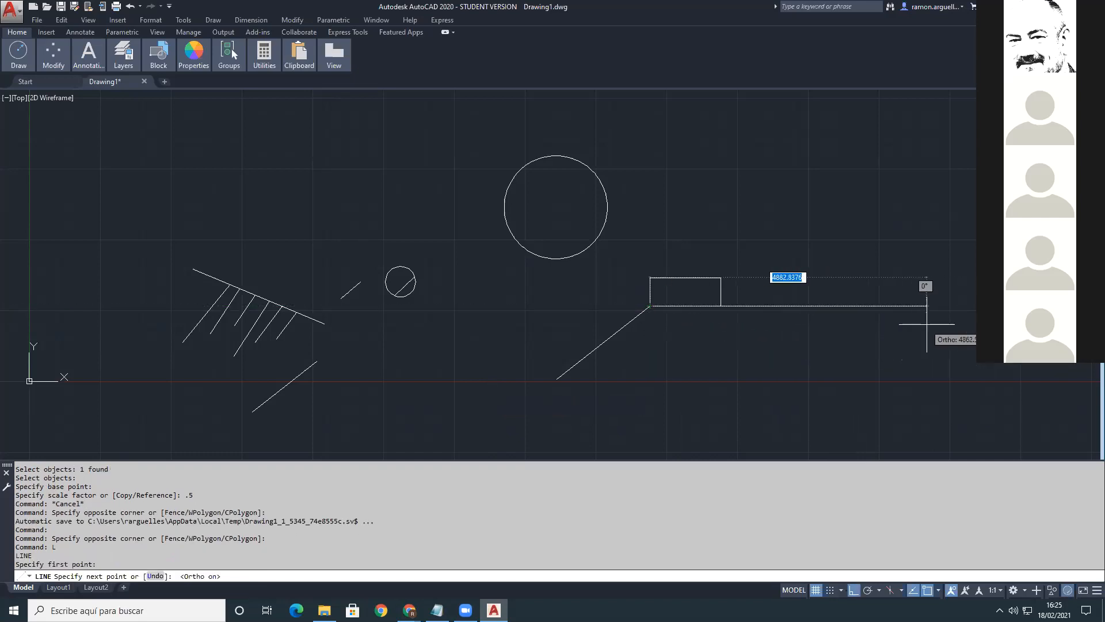
click(866, 313)
key(Return)
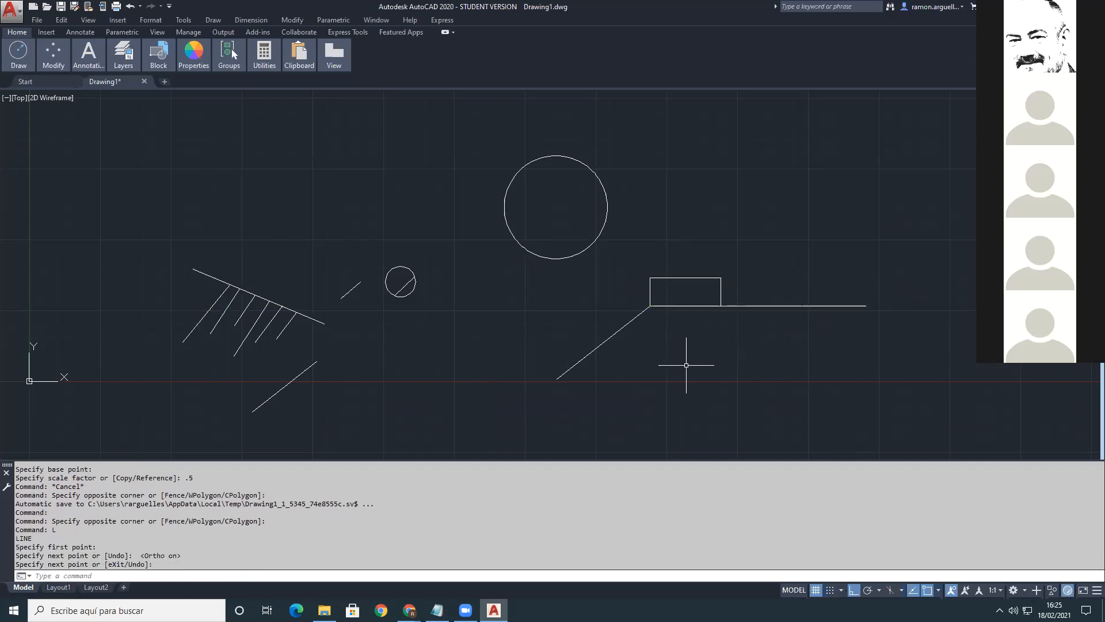
Step: Set the color of the new horizontal line to Red in its properties
click(769, 306)
right_click(770, 306)
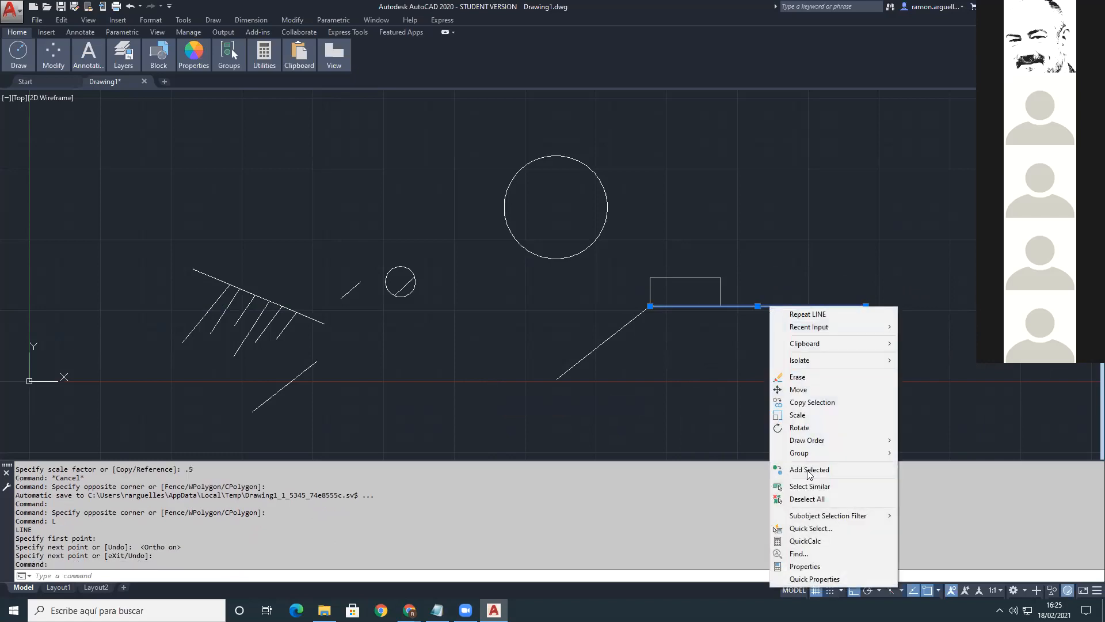
click(817, 566)
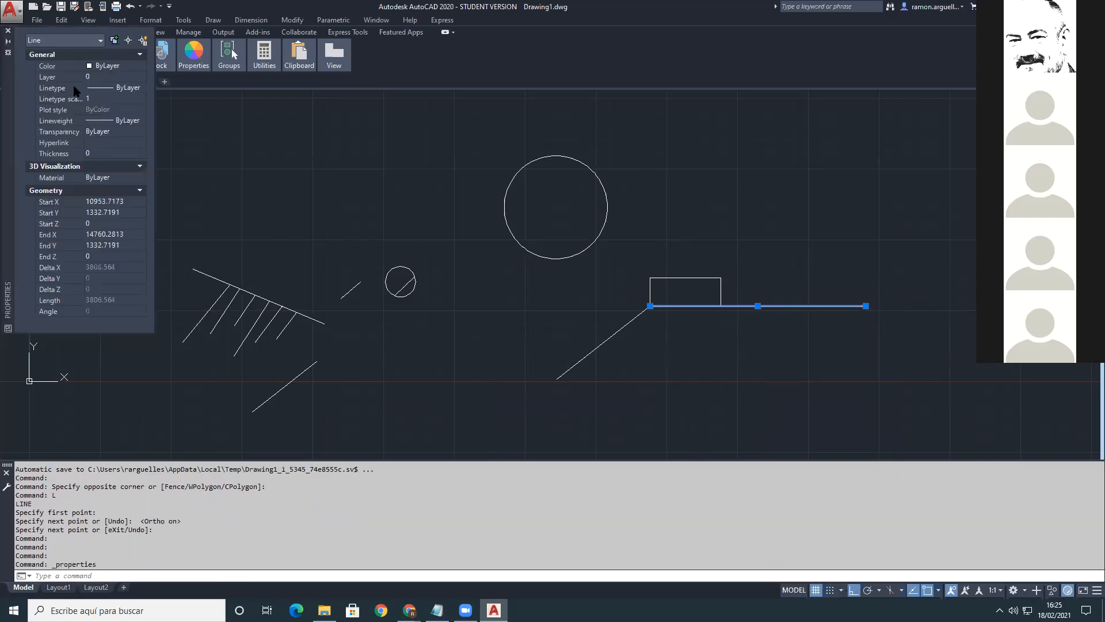
click(113, 68)
click(128, 69)
click(106, 96)
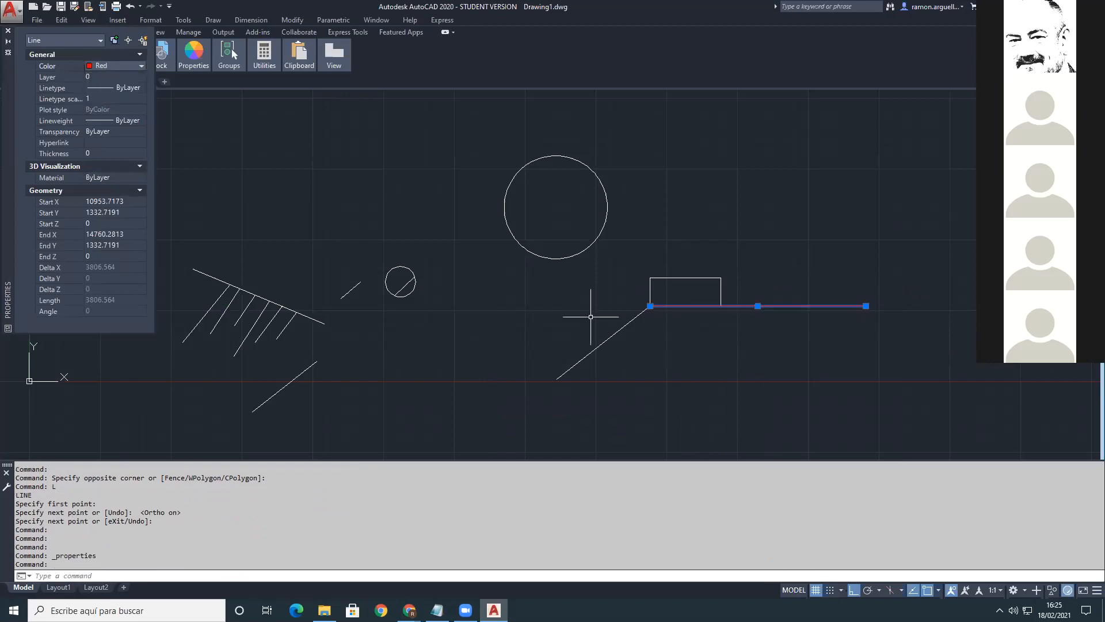
key(Escape)
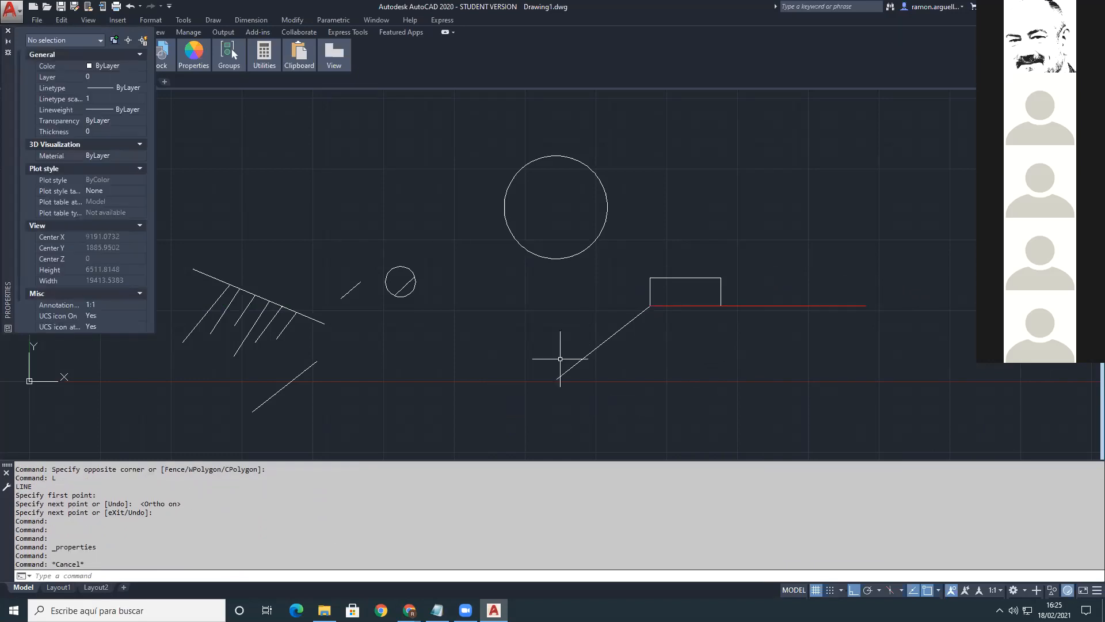
click(699, 279)
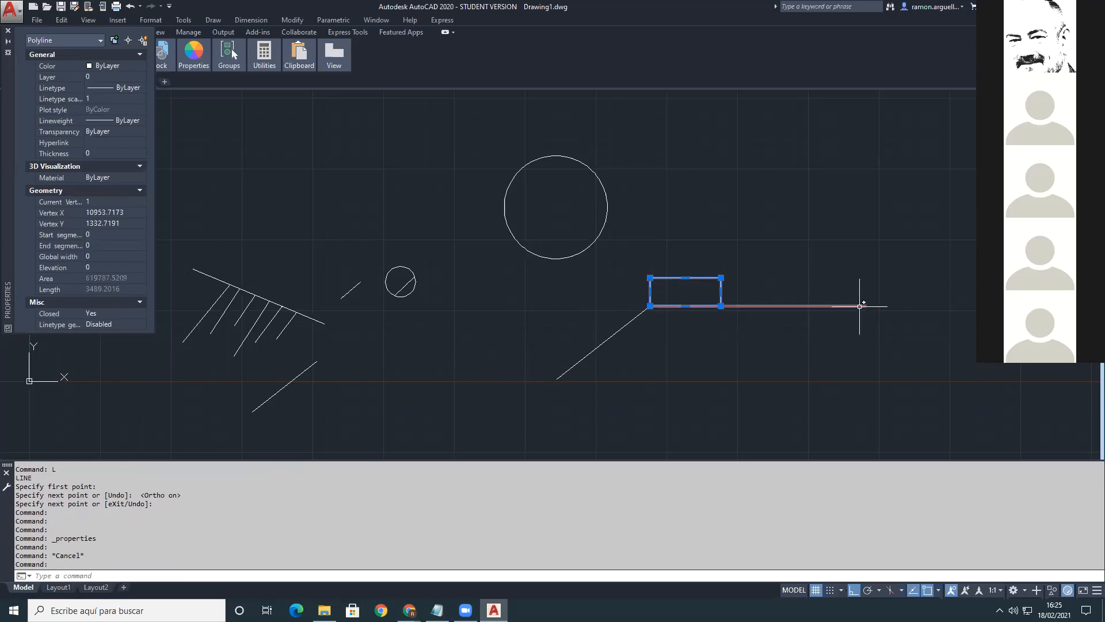
key(Escape)
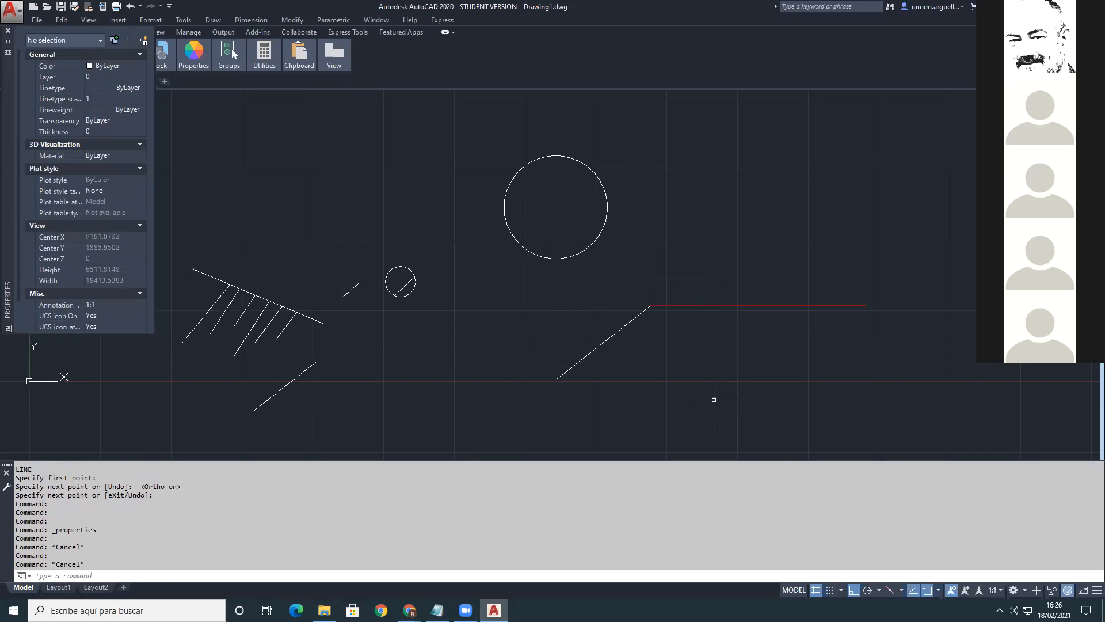
Step: Try to scale the rectangle by a factor of 3 from its lower-left corner, and undo the scaling
text(lscale)
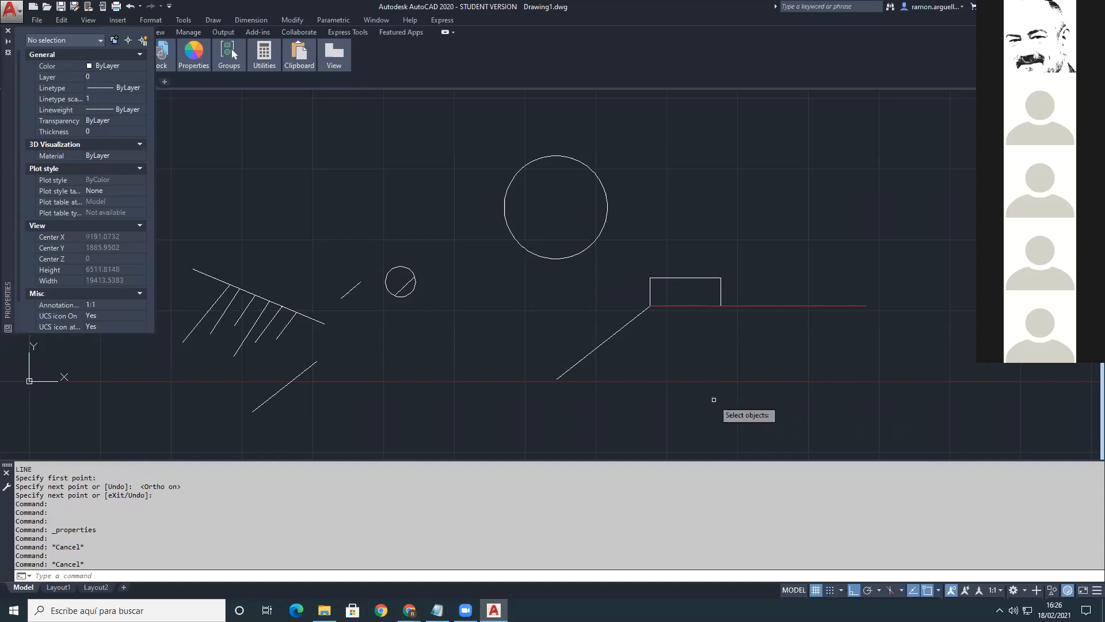
key(Return)
click(721, 288)
key(Return)
click(650, 306)
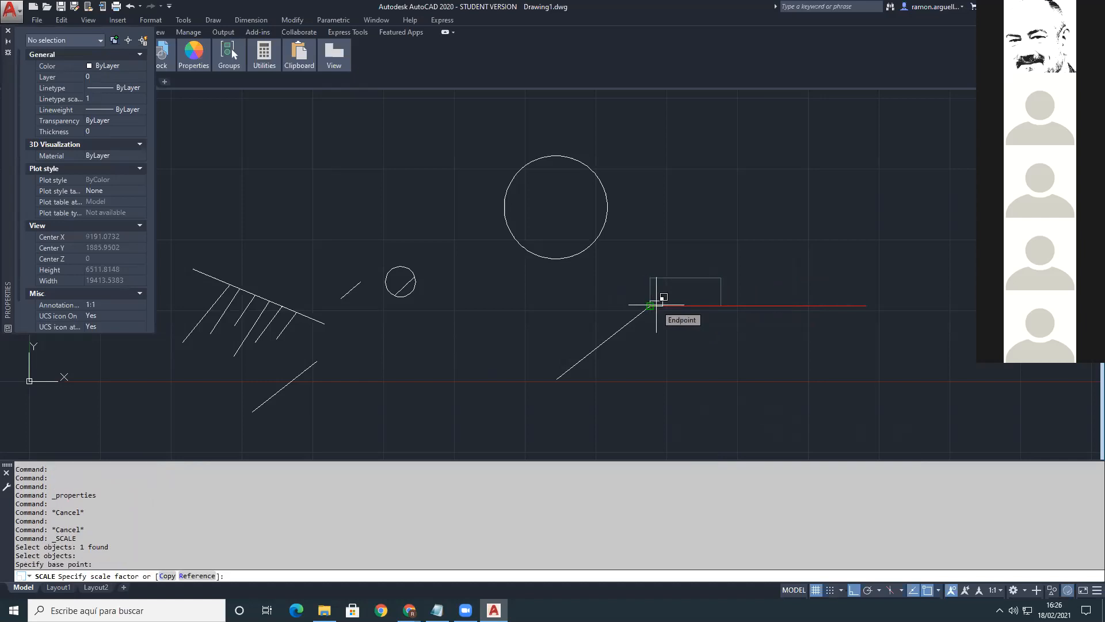
text(3)
key(Return)
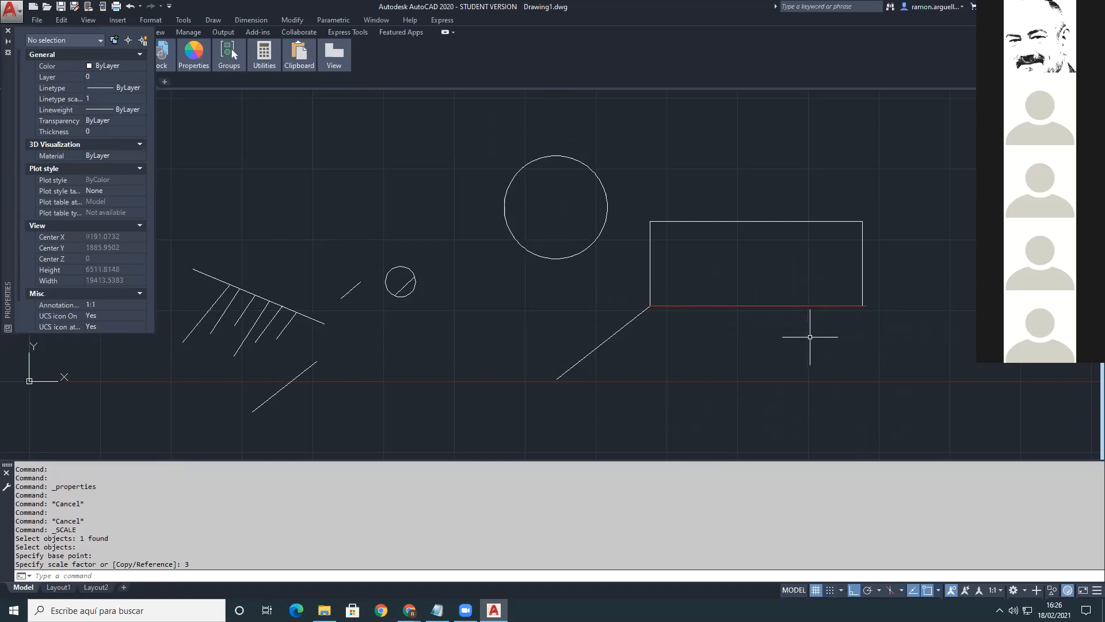
key(ctrl+z)
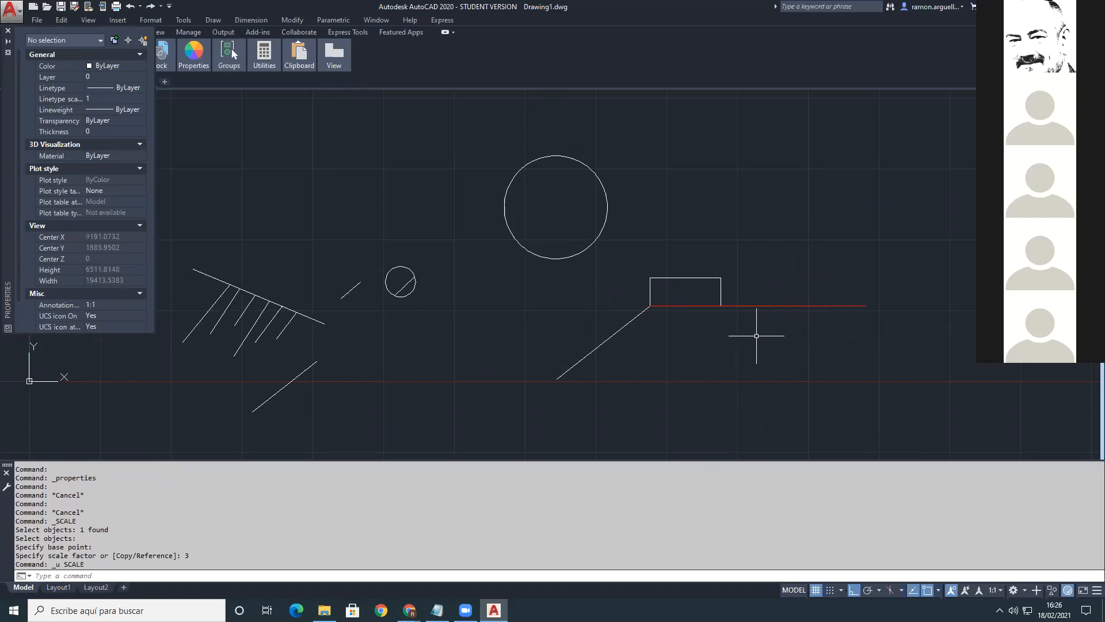
Step: Try to scale the rectangle by reference from its lower-left corner, matching its bottom edge to the red line's length, and undo the scaling
scroll(752, 335, up, 2)
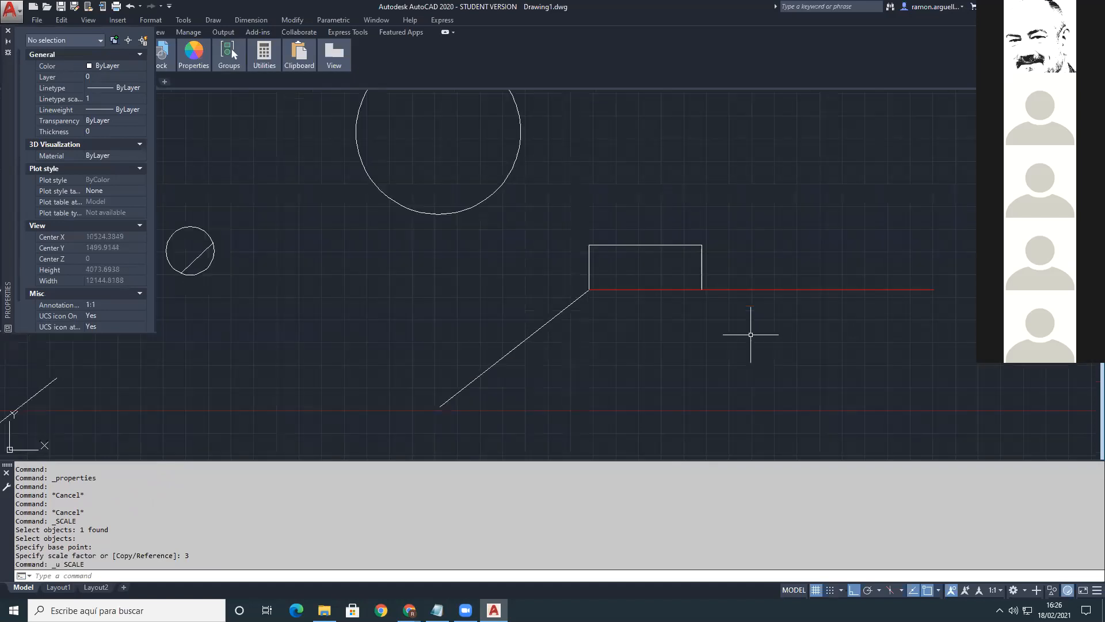
middle_drag(656, 321, 620, 332)
text(scale)
key(Return)
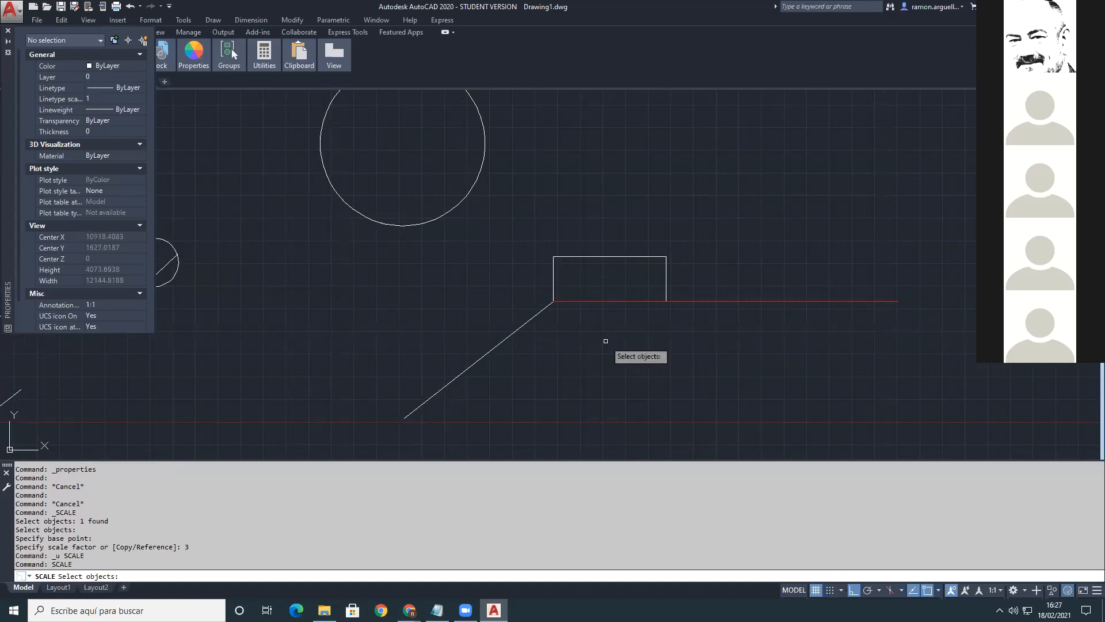
click(602, 256)
key(Return)
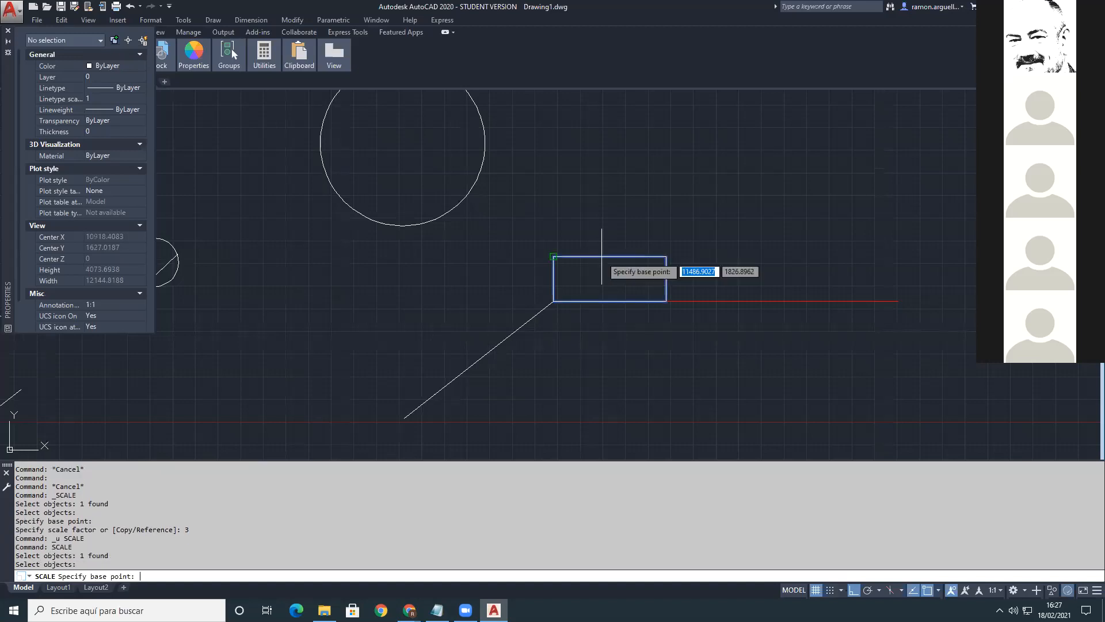
click(553, 301)
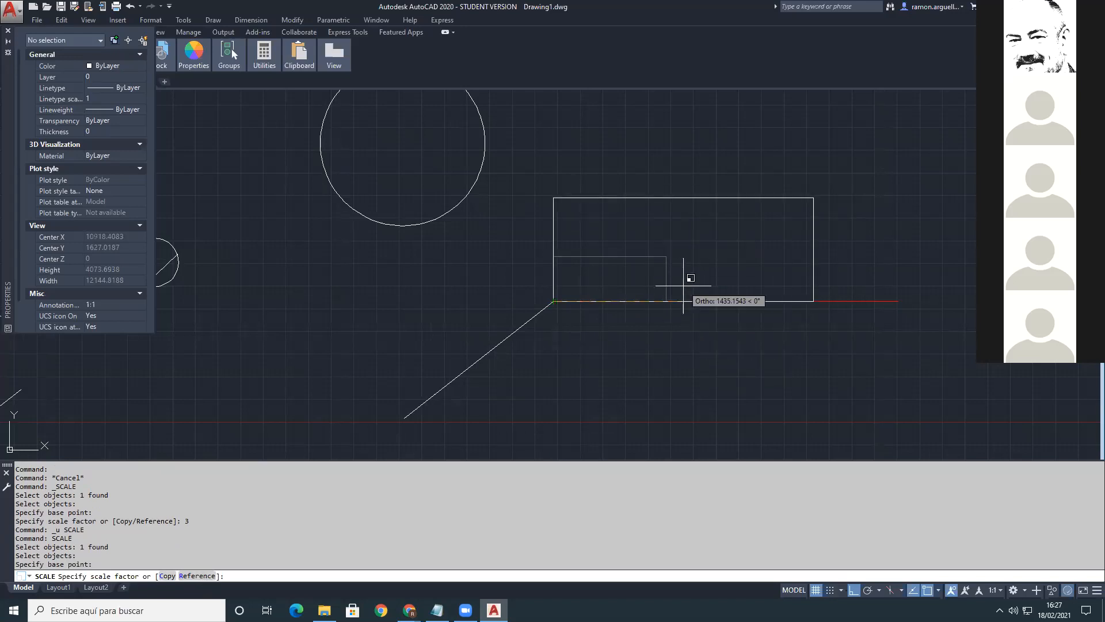
text(r)
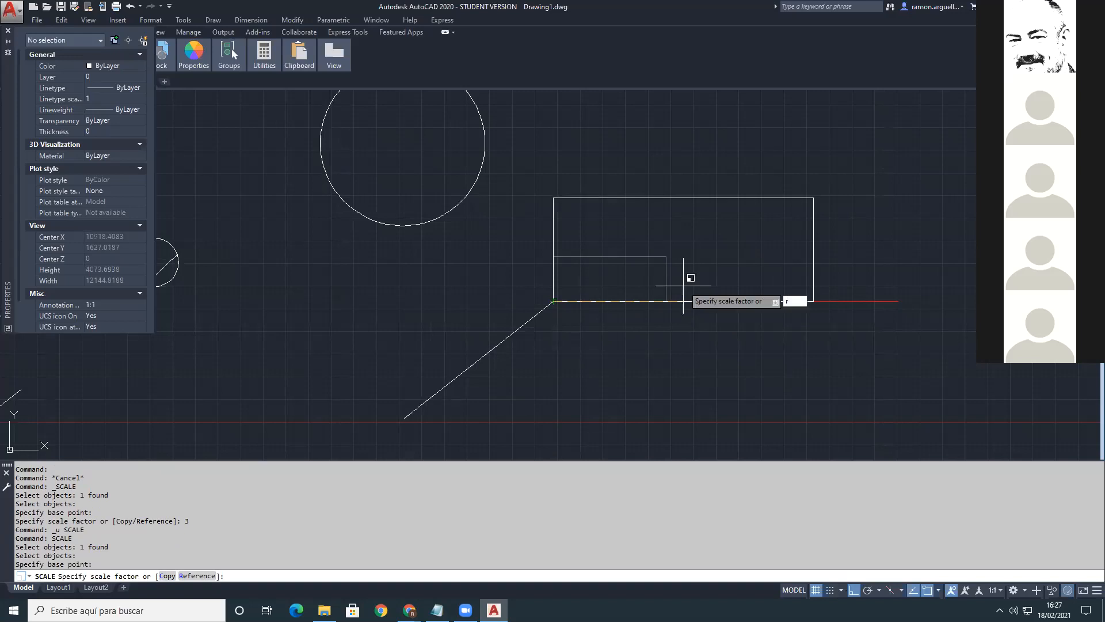
key(Return)
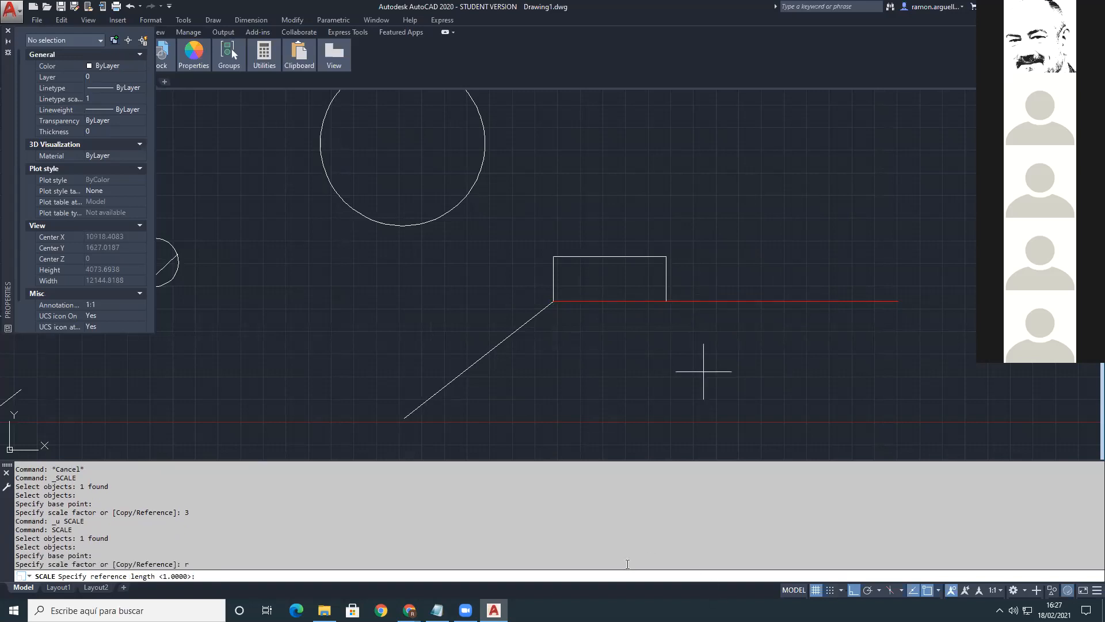
click(556, 301)
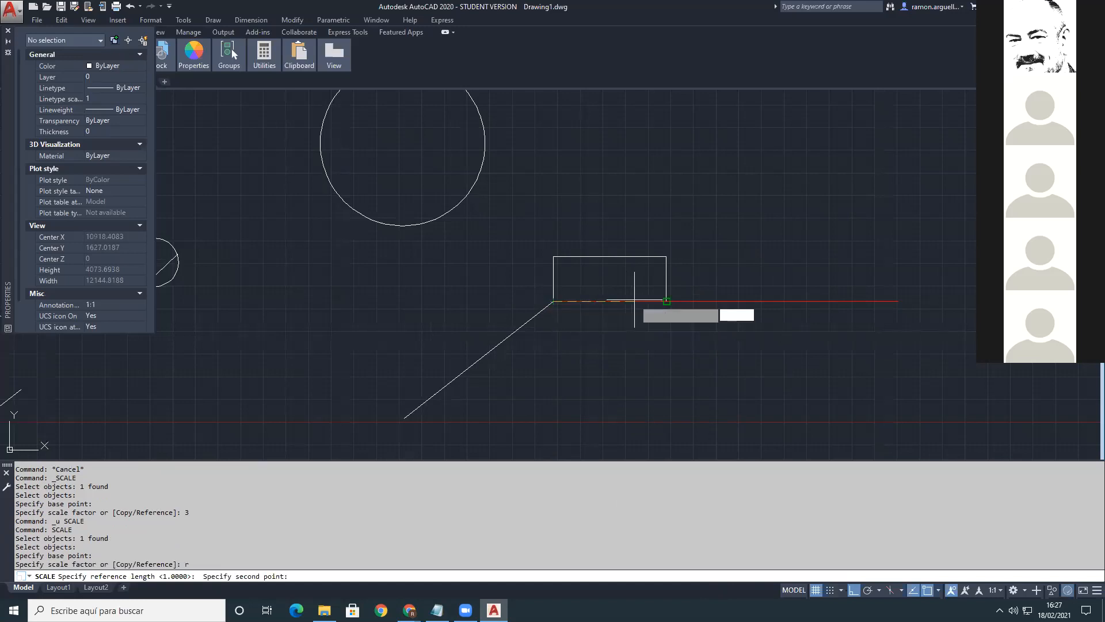
click(666, 301)
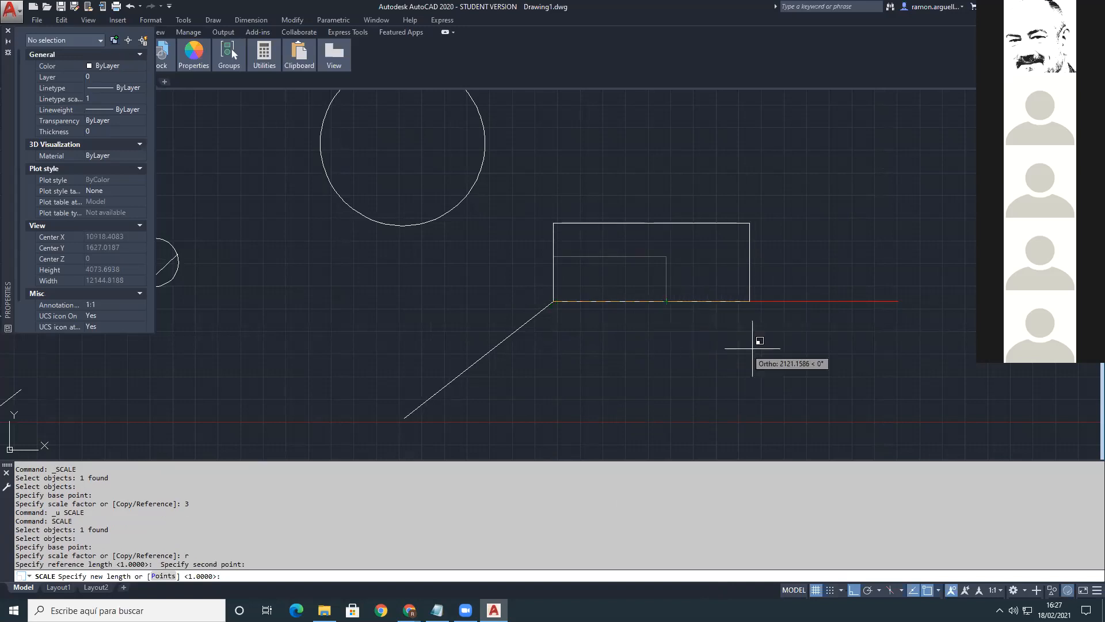
click(899, 300)
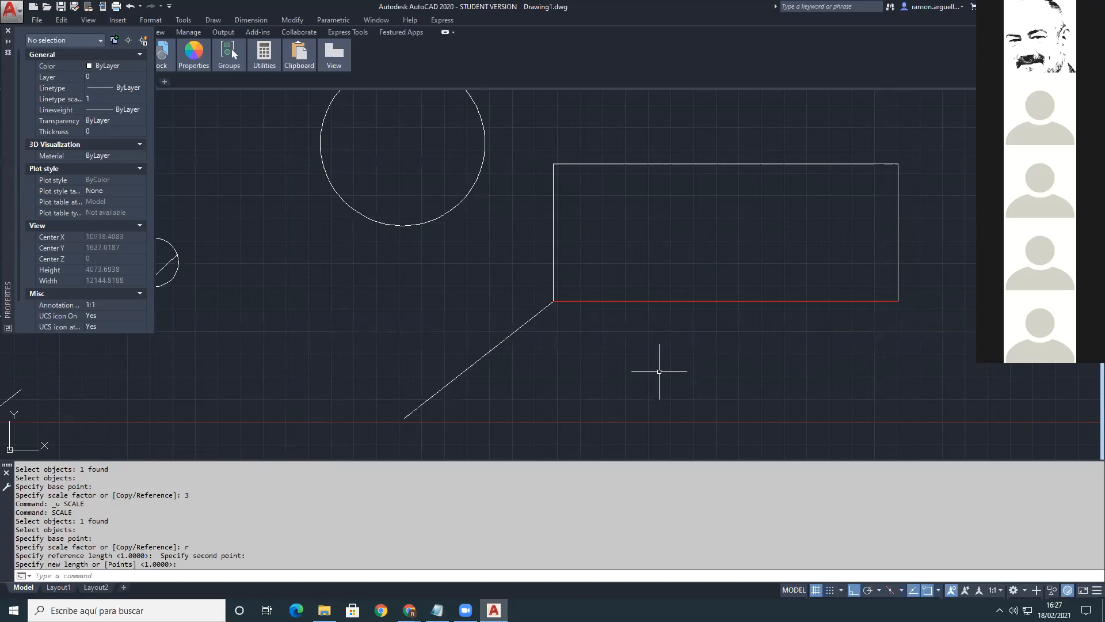
key(ctrl+z)
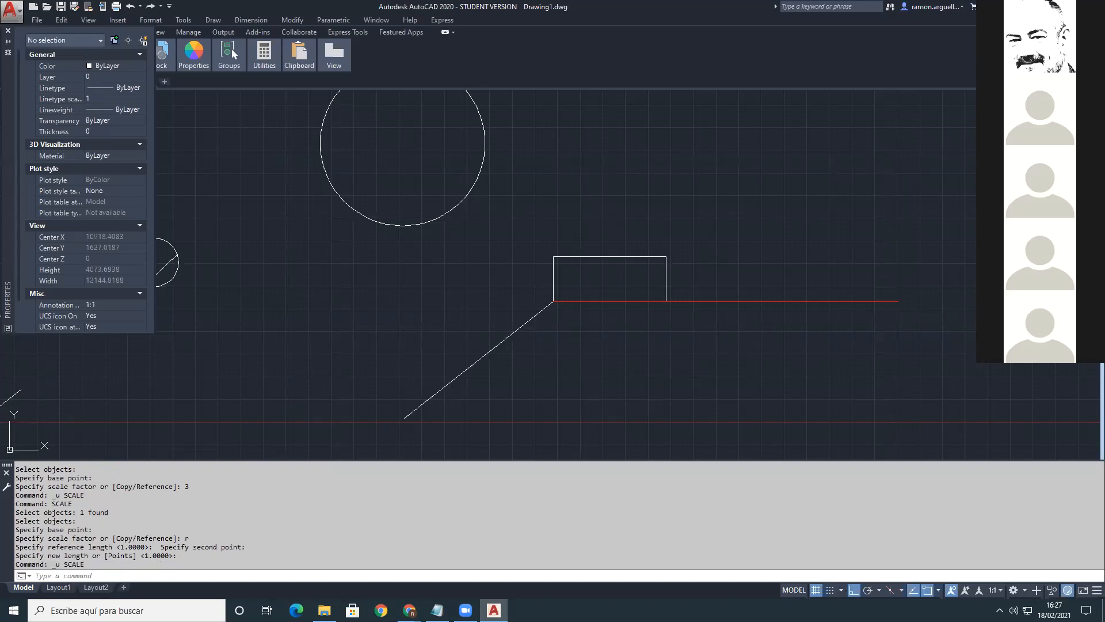
Step: List the red line's data to read its length
text(list)
key(Return)
click(766, 301)
key(Return)
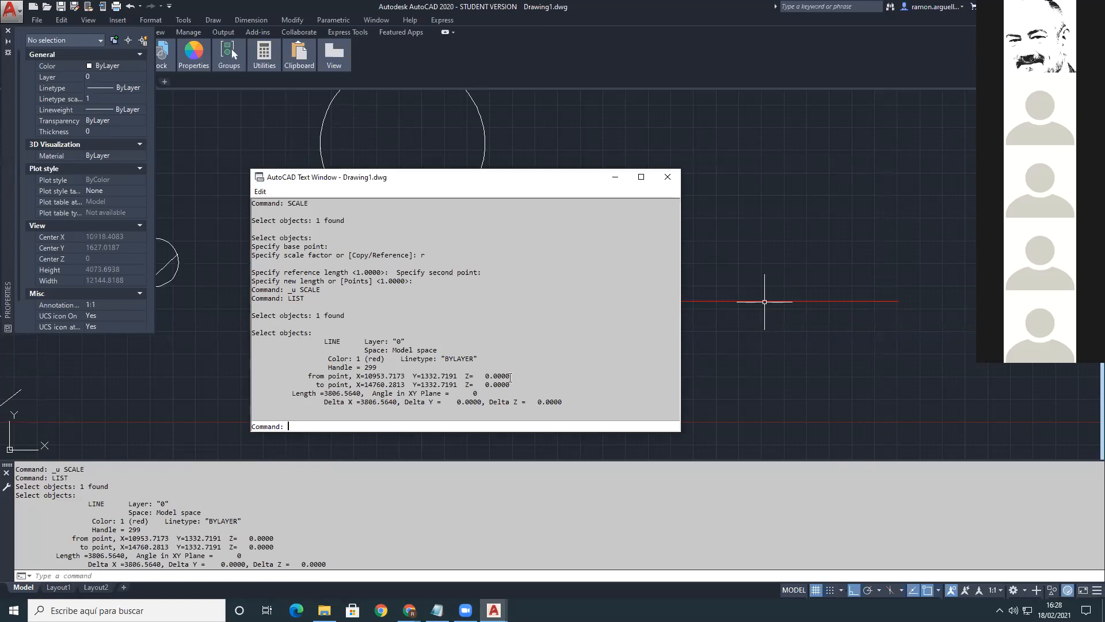
key(Escape)
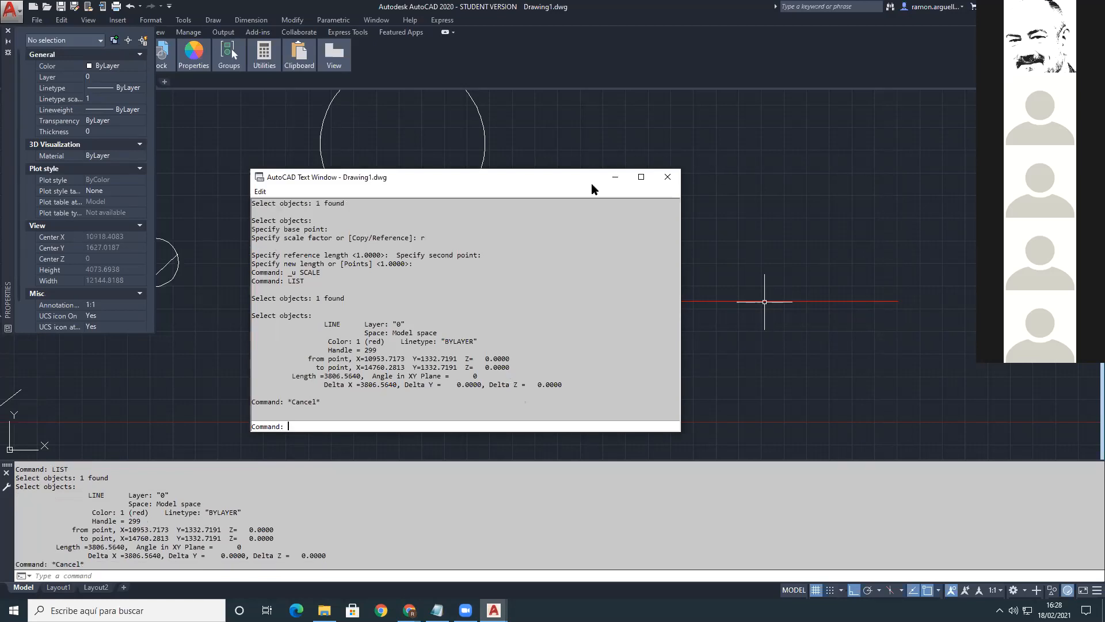
Step: Measure the distance between the rectangle's two upper corners and check the result in the text window
text(dist)
key(Return)
key(F2)
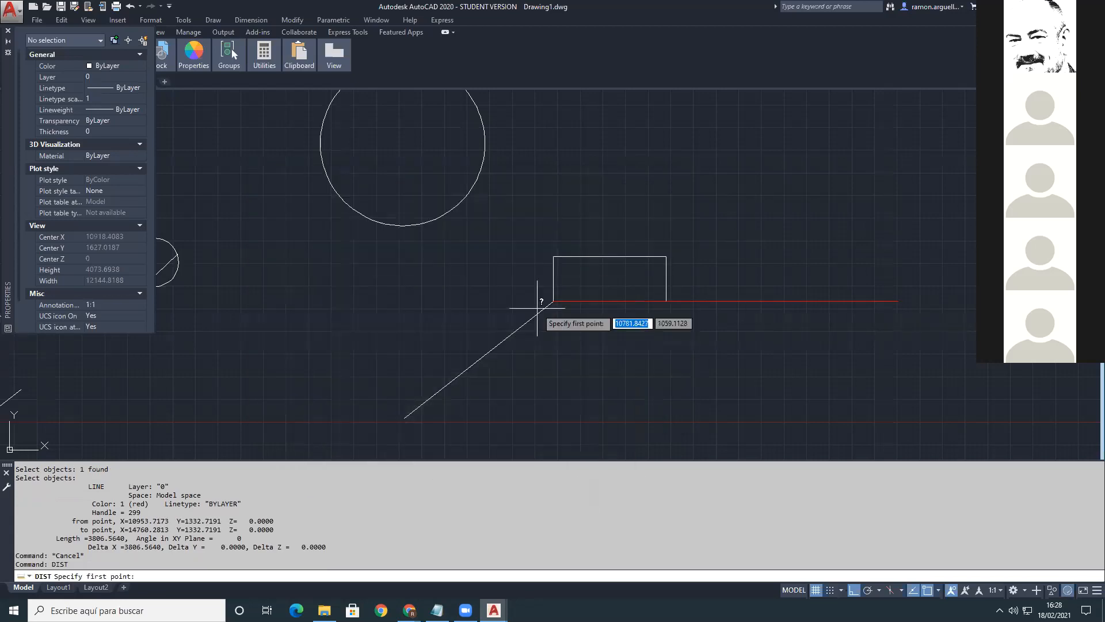
click(553, 257)
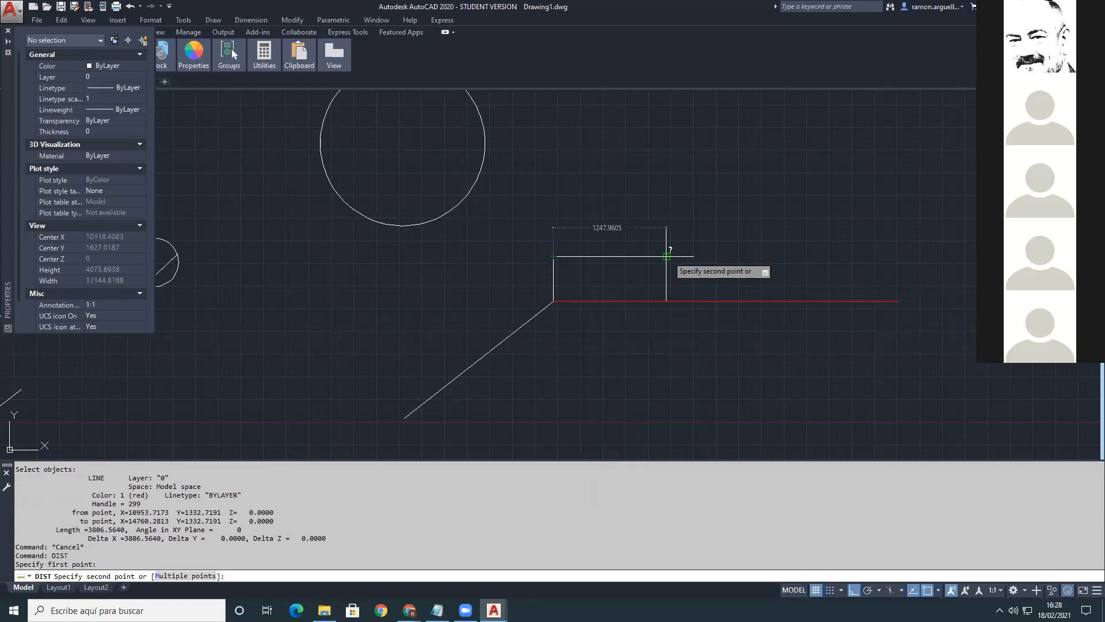
click(667, 256)
key(F2)
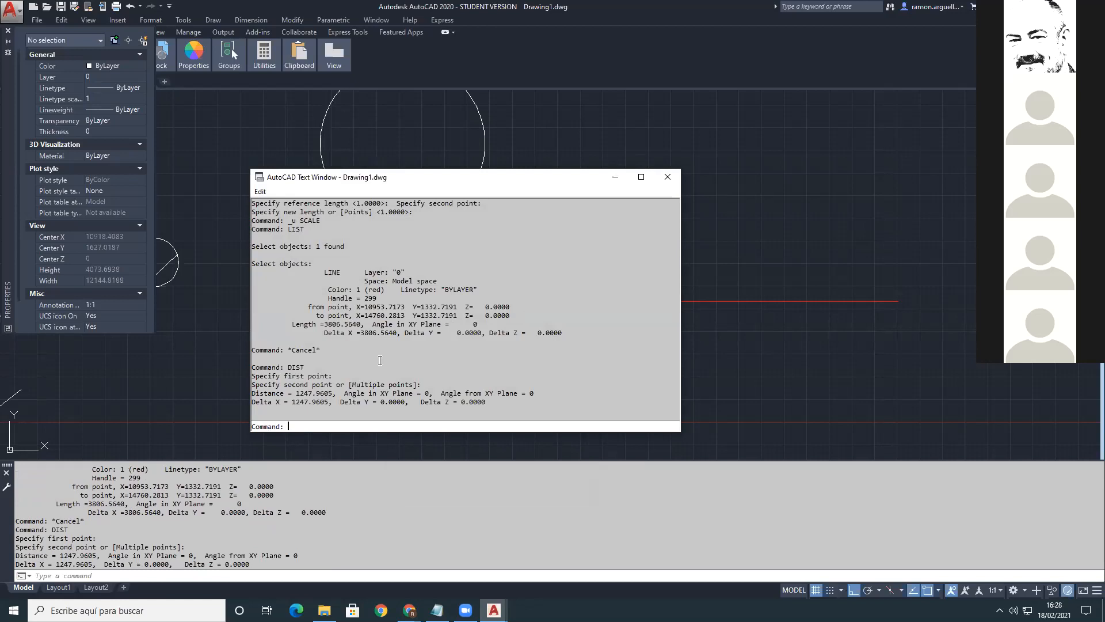
click(615, 176)
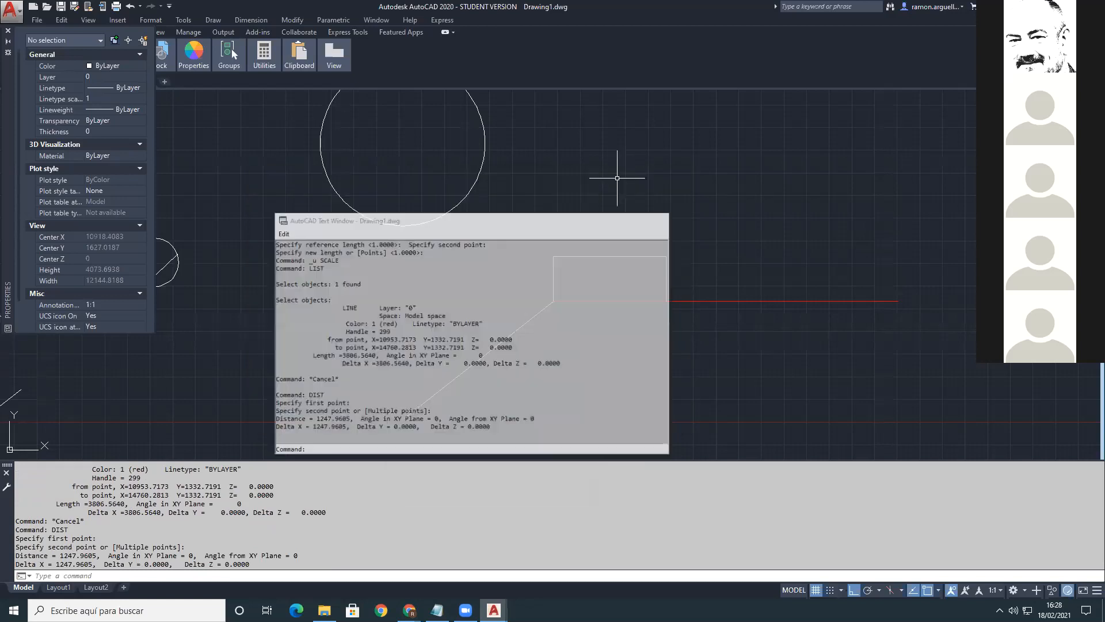
Step: Scale the rectangle by a factor of 3.05, using its lower-left corner as the base point
text(scale)
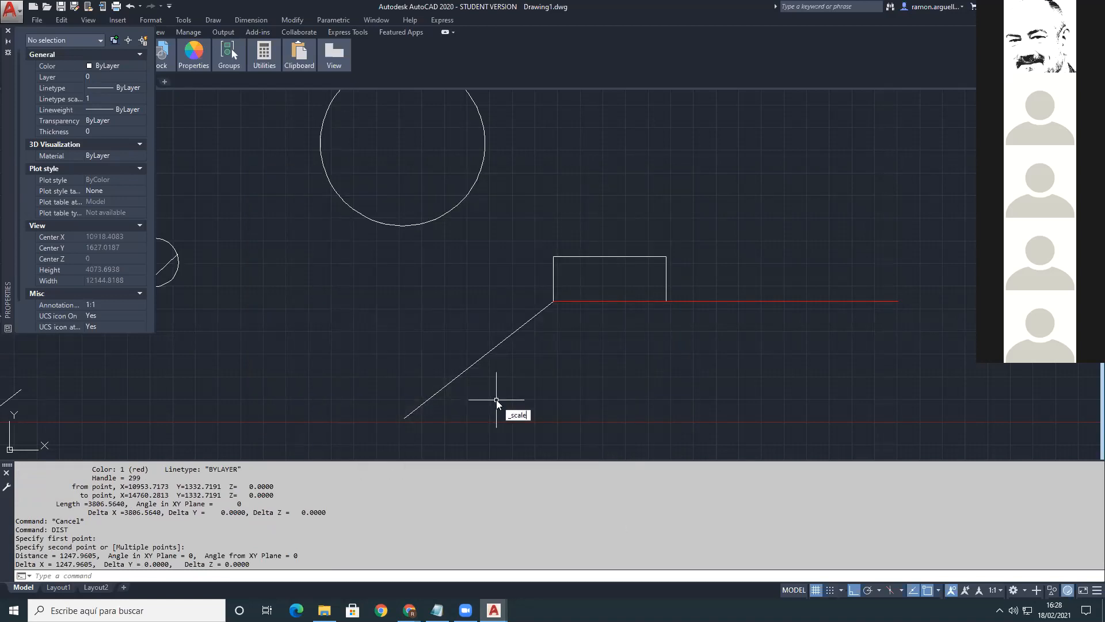
key(Return)
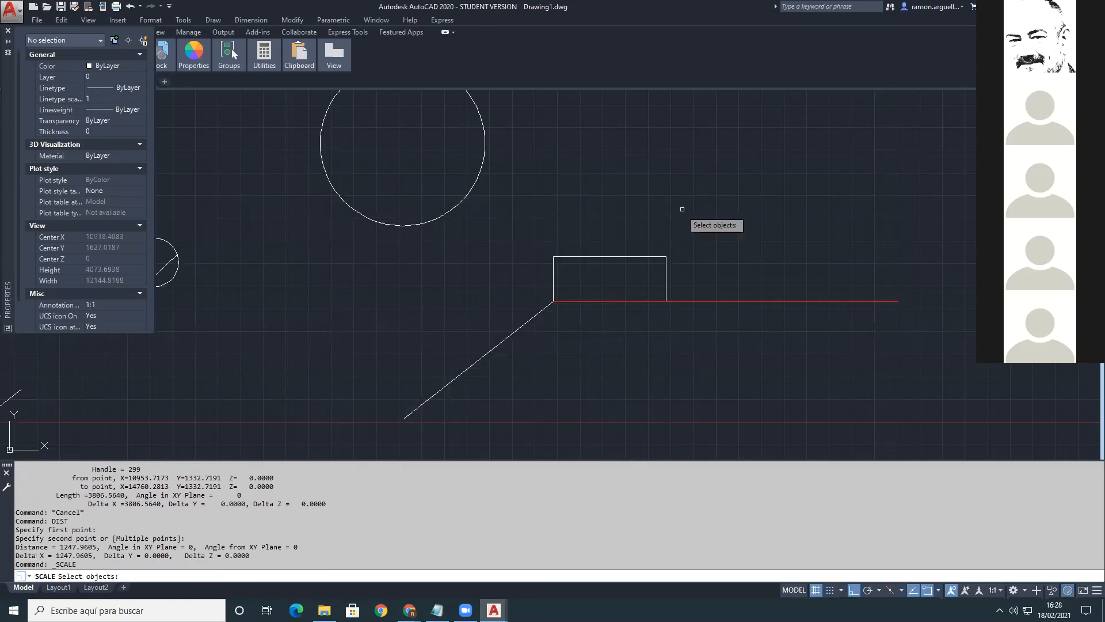
click(639, 256)
key(Return)
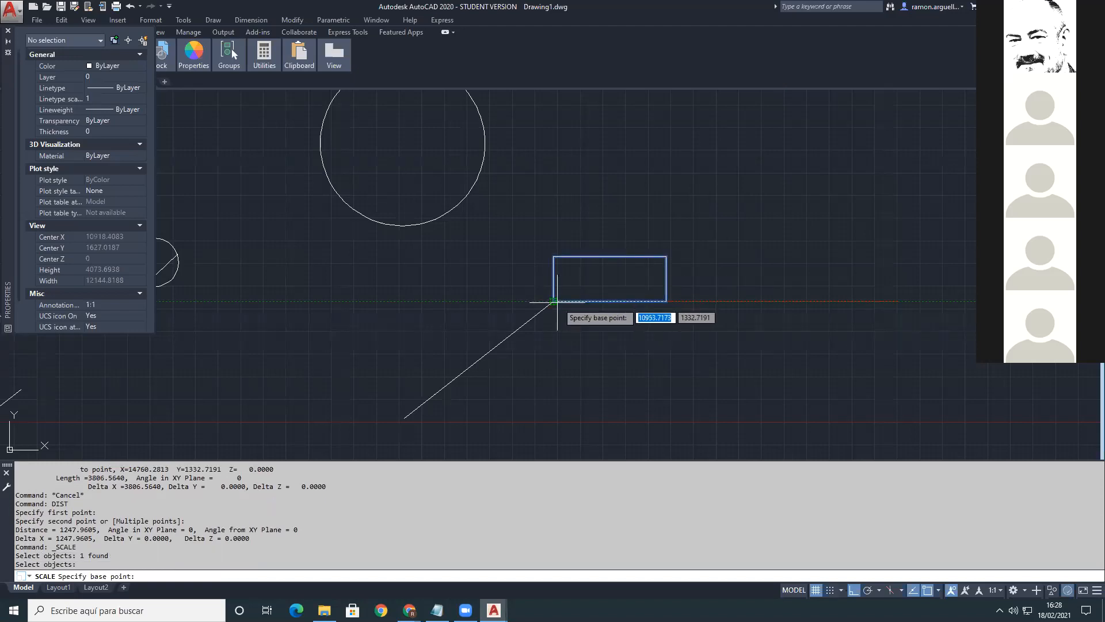
click(553, 301)
text(3.05)
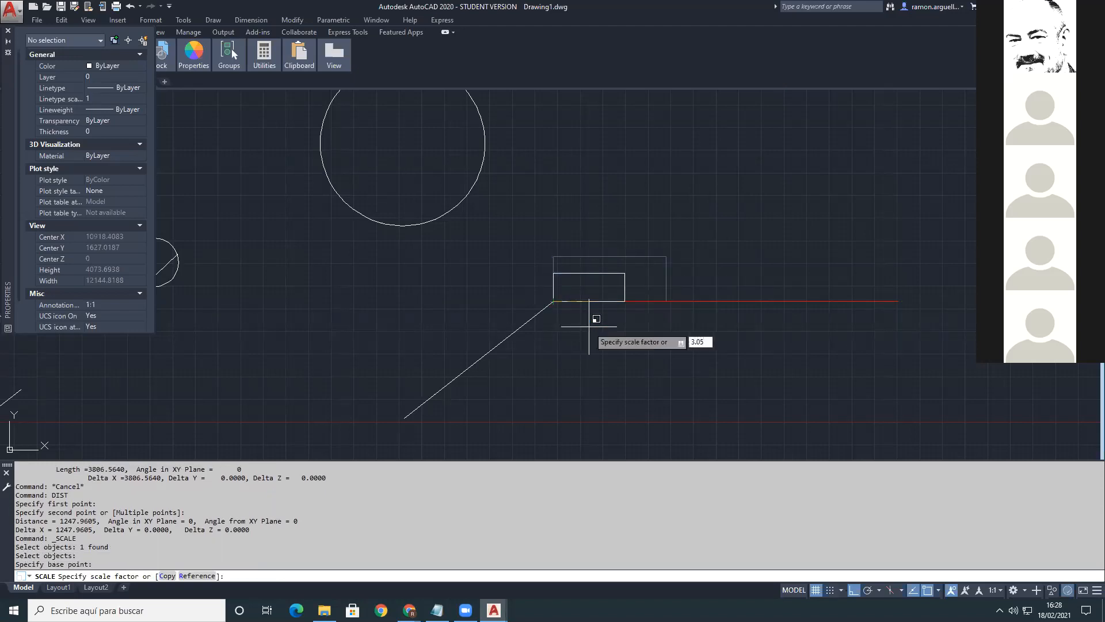
key(Return)
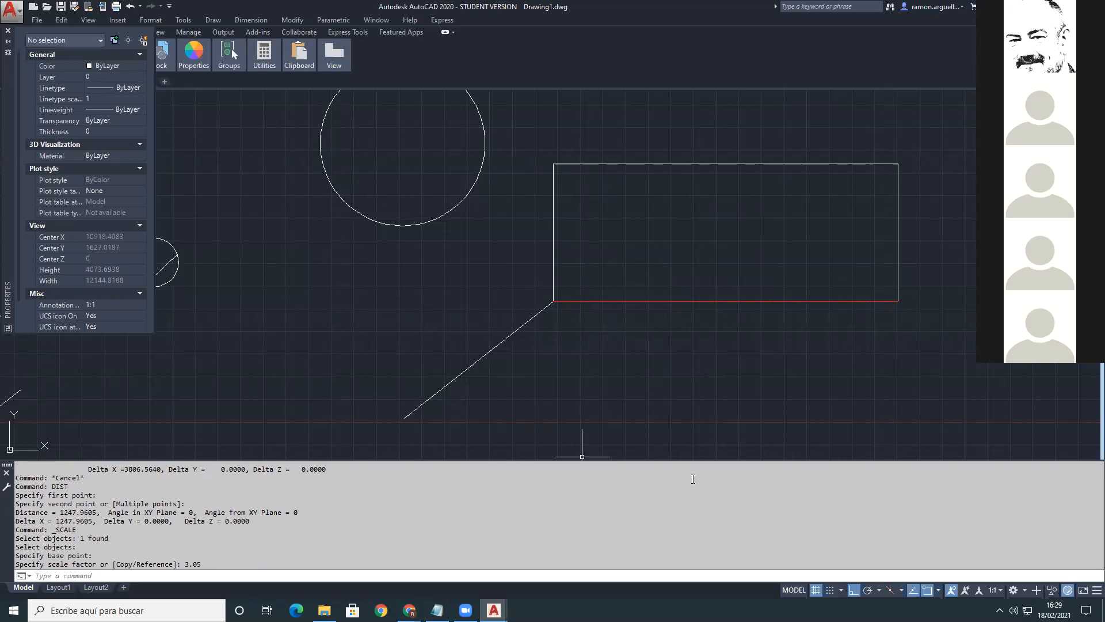
Step: Examine closely how the scaled rectangle's lower-right corner lines up with the end of the red line, and return to the full drawing
middle_drag(939, 320, 781, 319)
scroll(748, 302, up, 15)
scroll(662, 300, up, 13)
scroll(724, 324, down, 2)
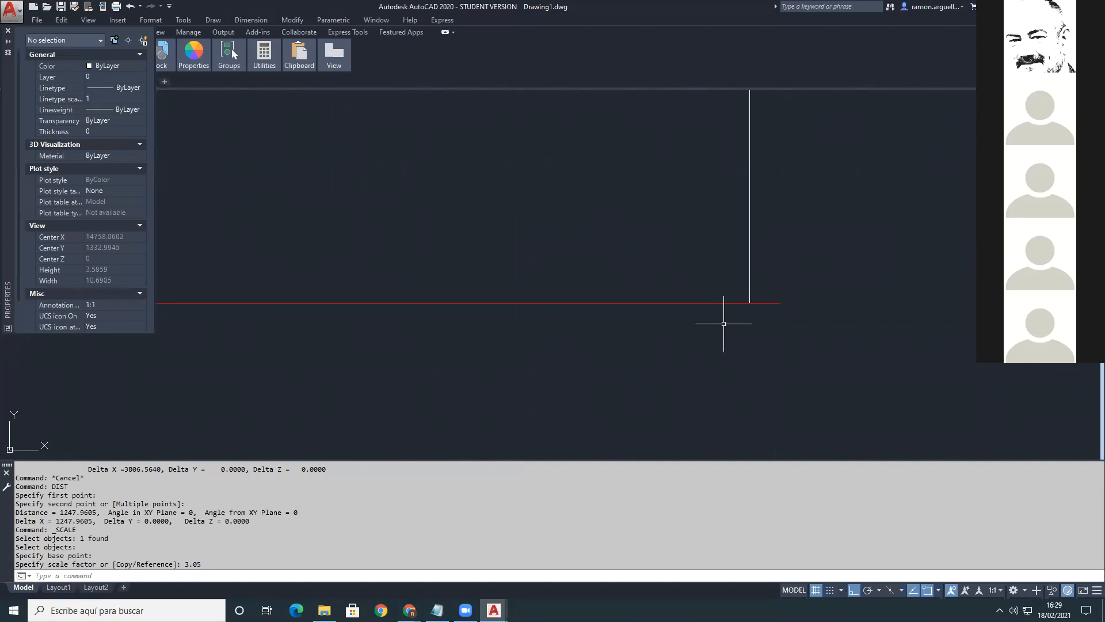
text(z)
key(Return)
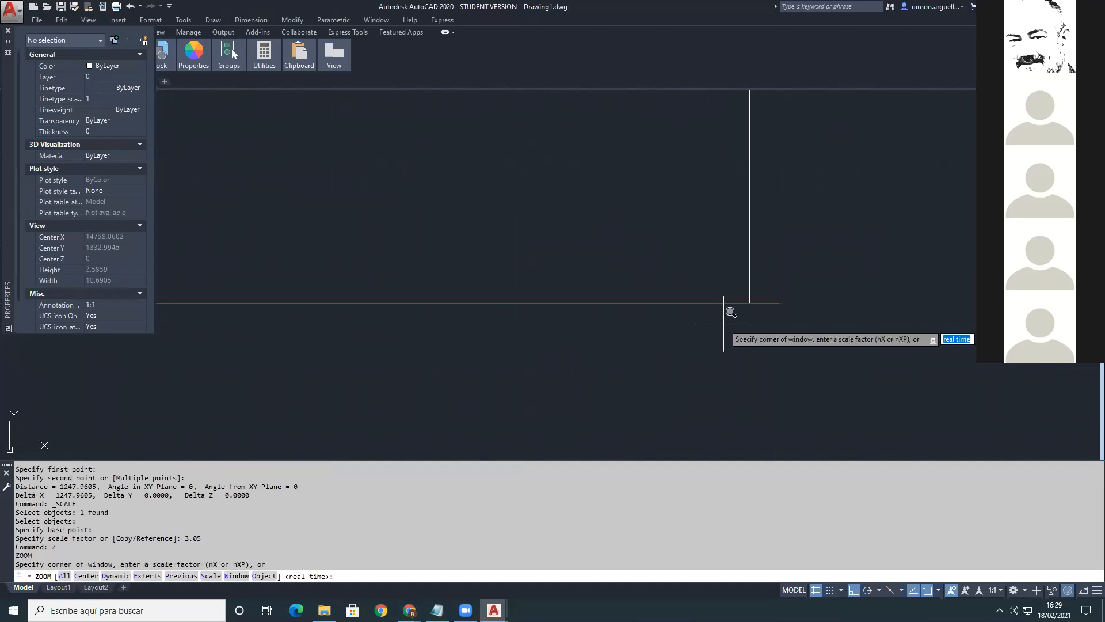
text(e)
key(Return)
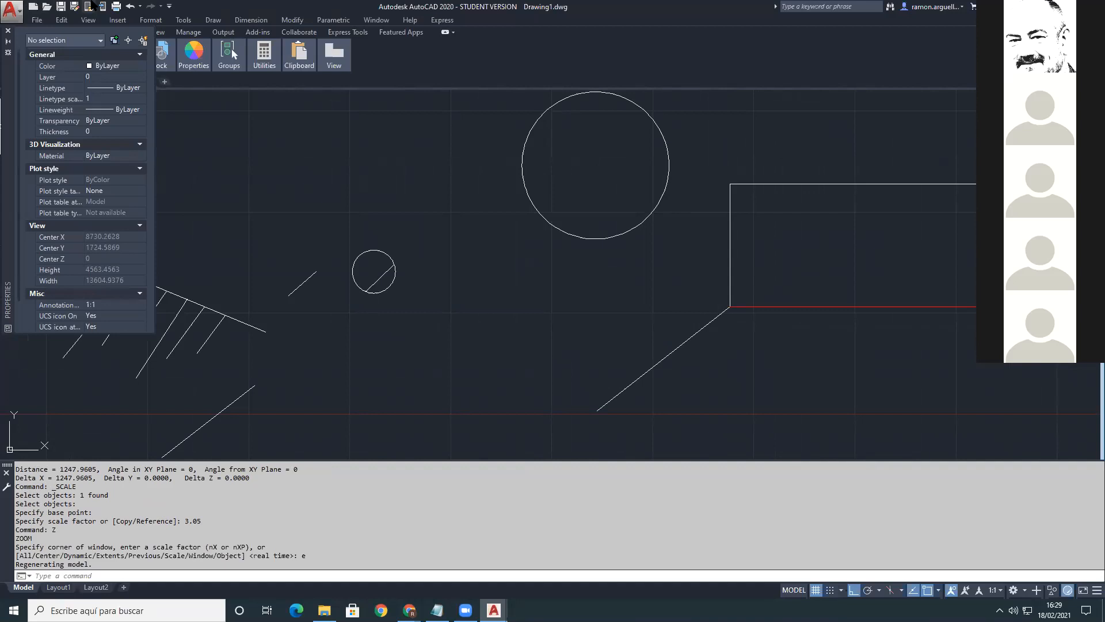
Step: Undo the view changes and the rectangle's scaling by 3.05
key(ctrl+z)
key(ctrl+z)
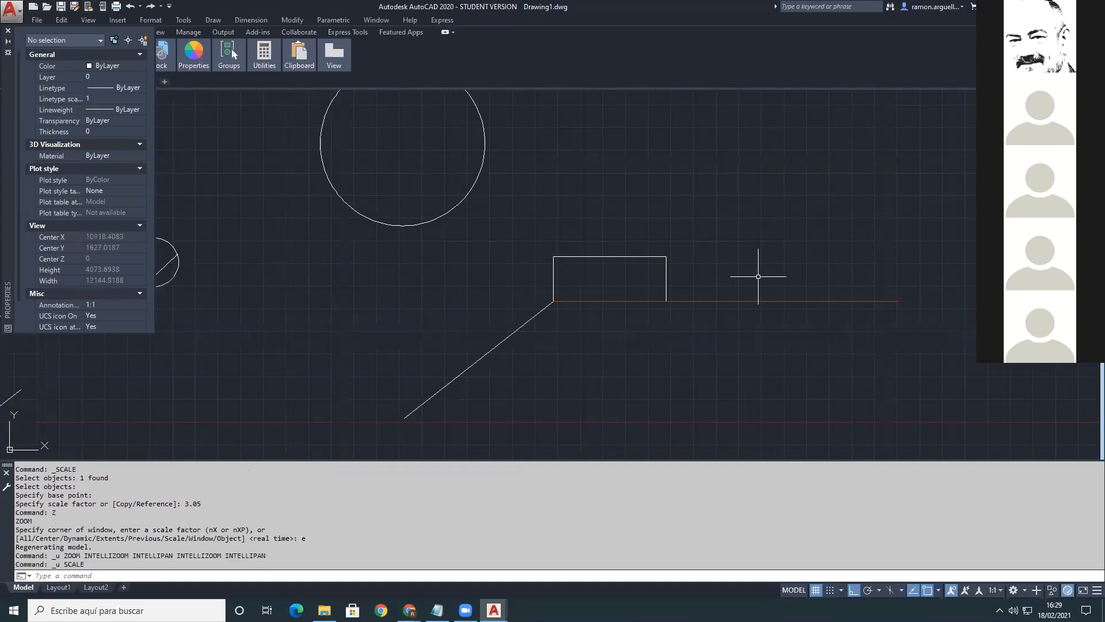
Step: Scale the rectangle by reference from its lower-left corner, using its upper edge as reference length and the red line's far end as new length
right_click(594, 317)
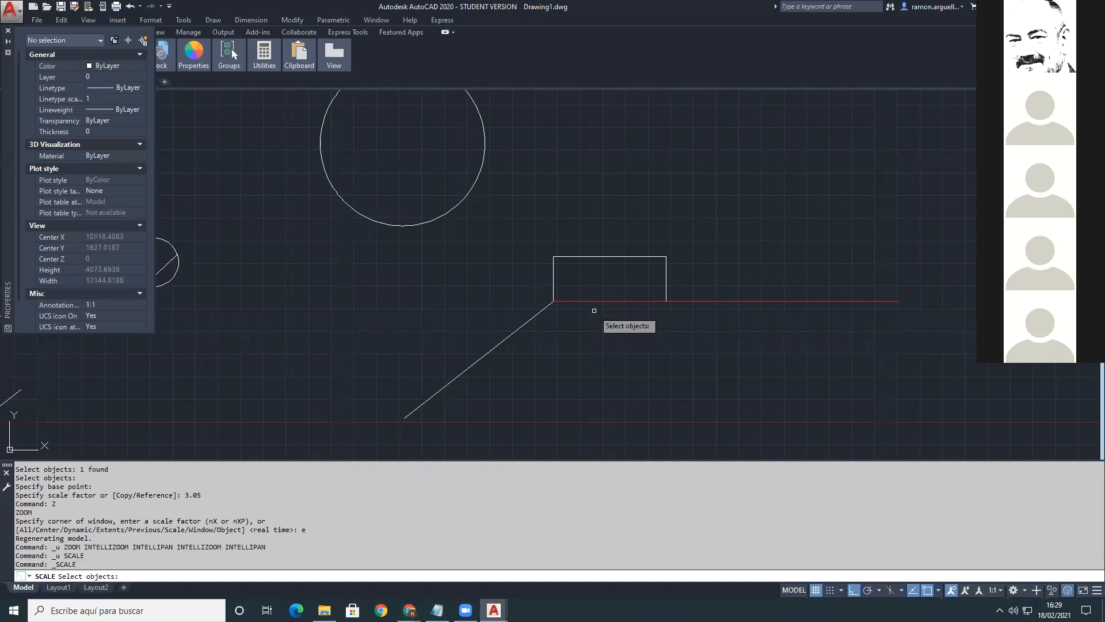
click(595, 260)
right_click(594, 260)
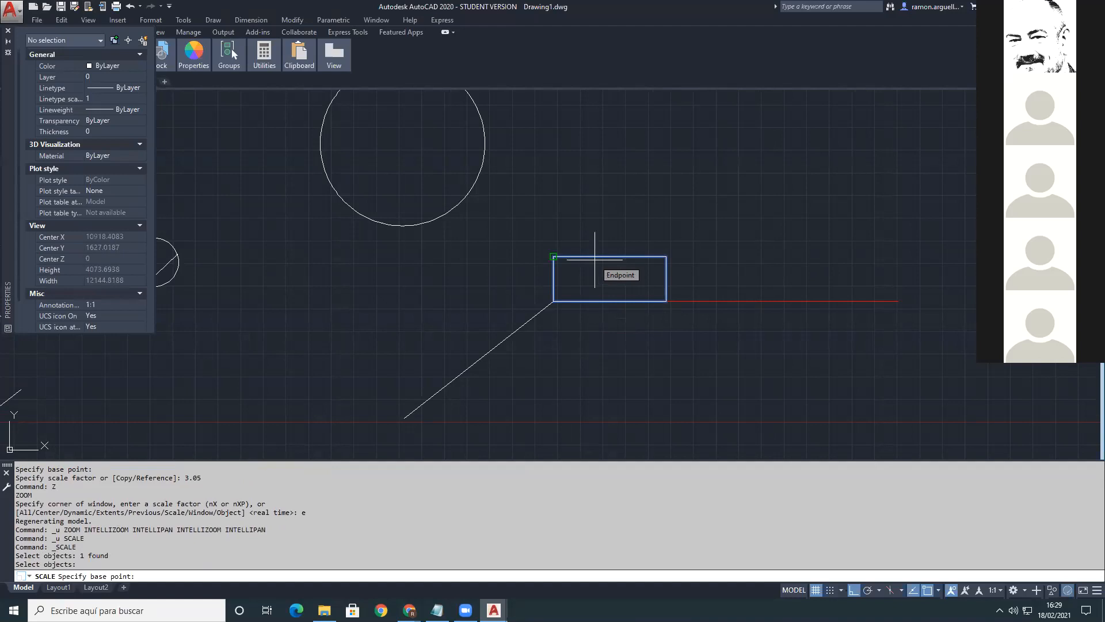
click(554, 300)
text(r)
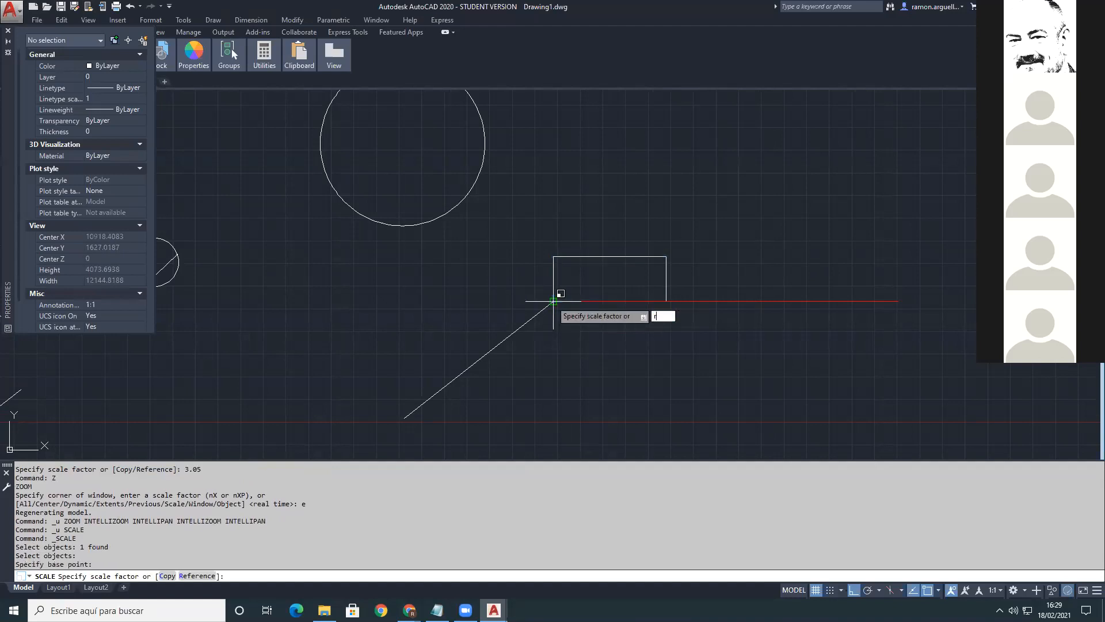
key(Return)
click(553, 257)
click(666, 256)
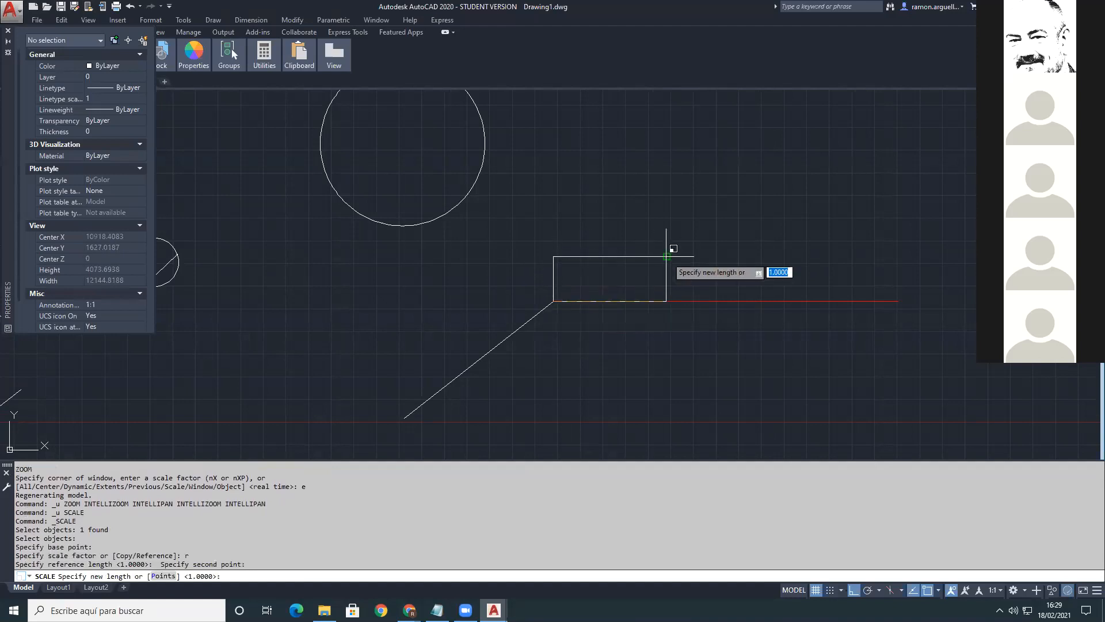
click(898, 301)
Step: Examine closely how the rectangle's lower-right corner meets the end of the red line, and return to the full drawing
scroll(908, 299, up, 10)
mouse_move(813, 307)
middle_down()
mouse_move(464, 316)
mouse_move(526, 308)
middle_up()
scroll(547, 310, up, 10)
middle_drag(397, 314, 693, 287)
scroll(573, 300, up, 6)
middle_drag(779, 344, 635, 315)
scroll(541, 317, up, 6)
middle_drag(667, 368, 599, 255)
scroll(596, 256, up, 2)
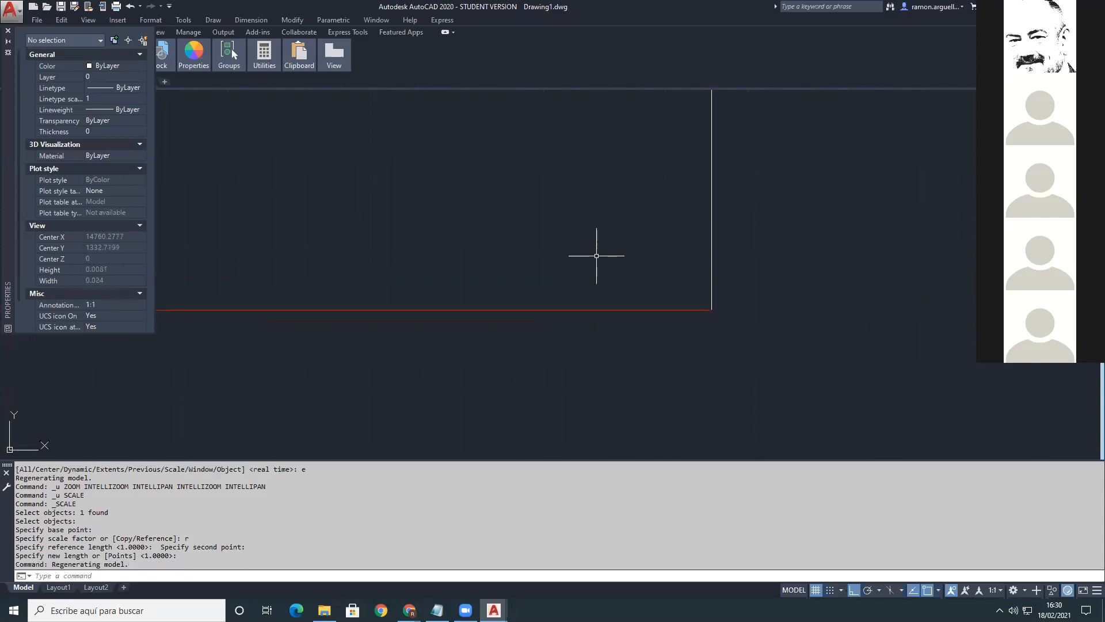
text(z)
key(Return)
text(e)
key(Return)
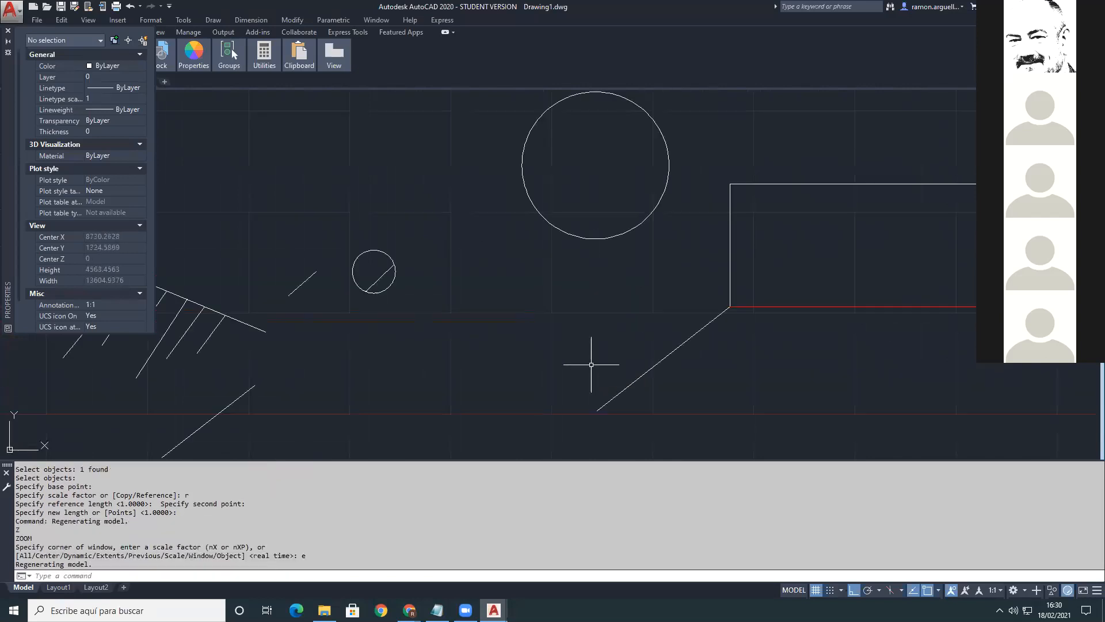
scroll(591, 365, down, 5)
scroll(741, 318, up, 3)
middle_drag(794, 324, 612, 274)
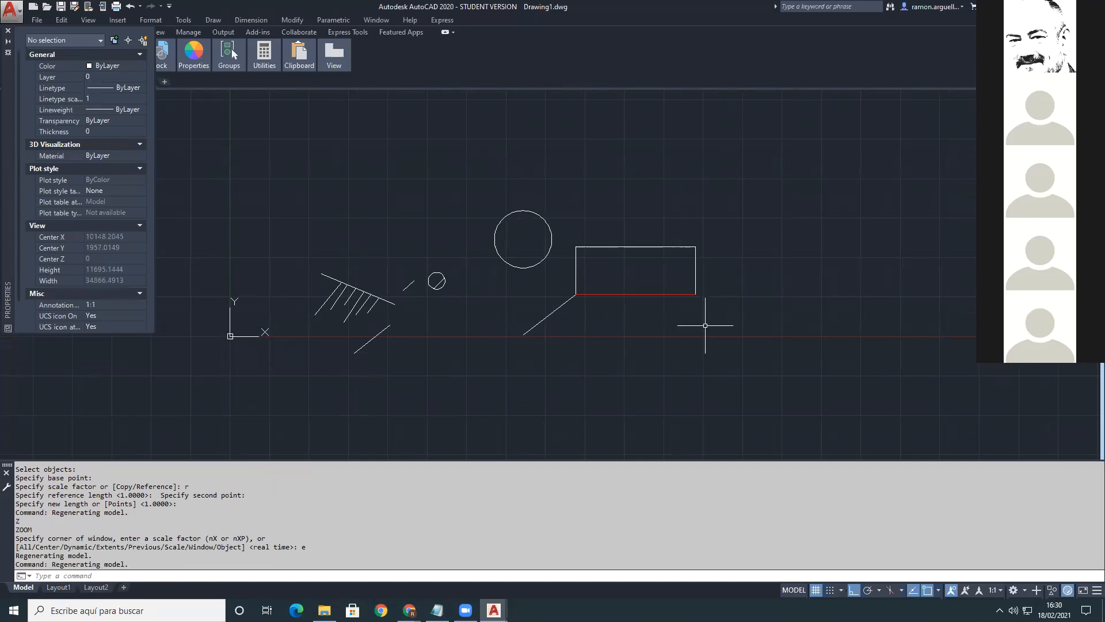
click(292, 20)
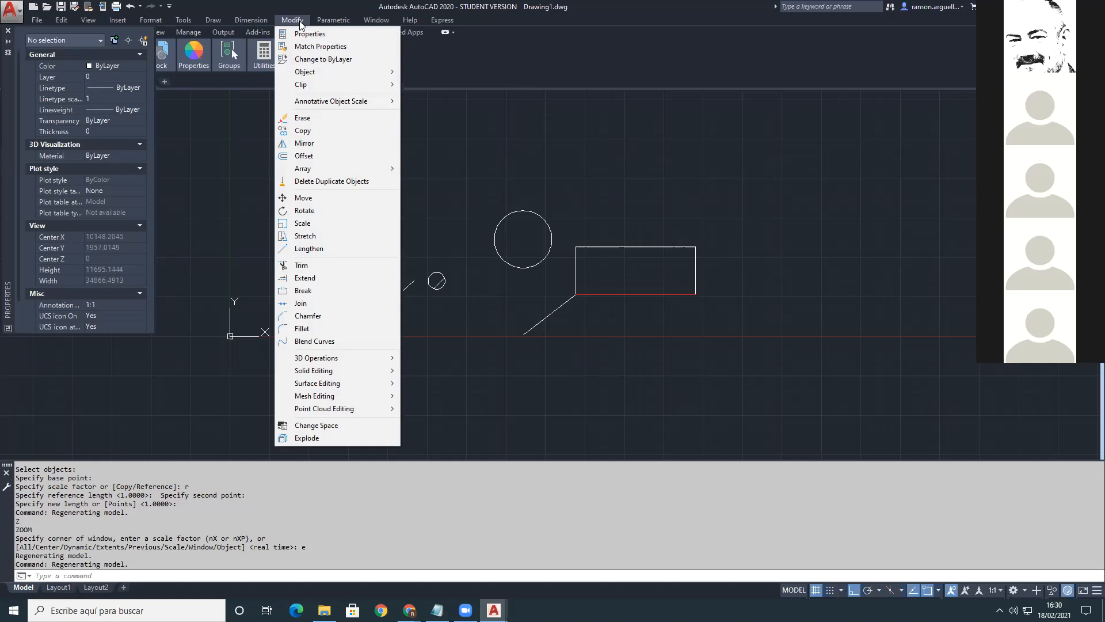
click(299, 22)
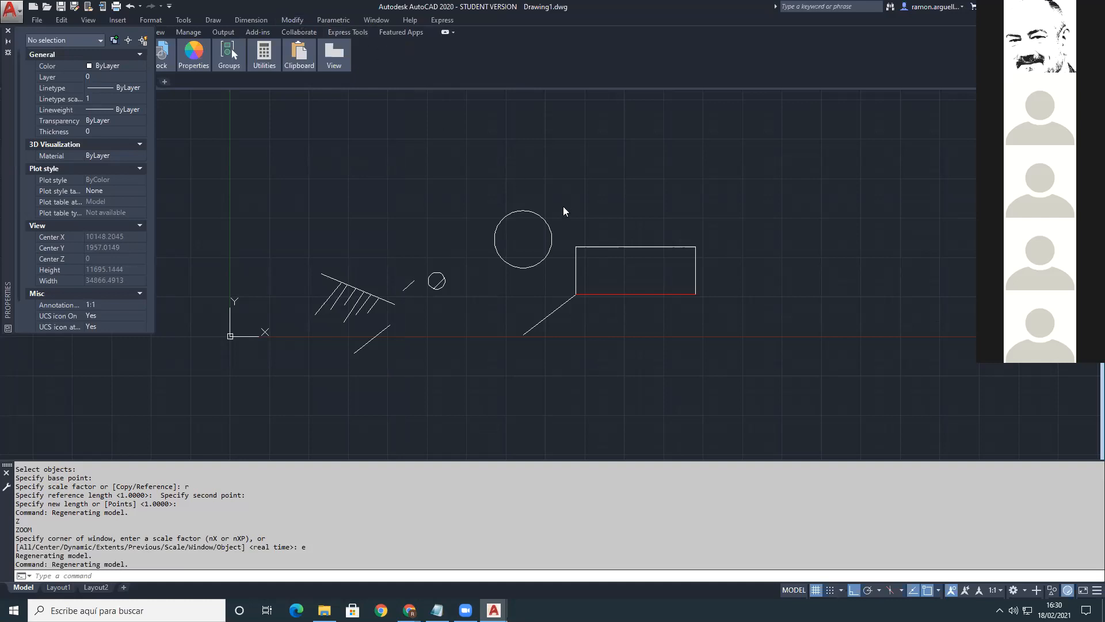
click(695, 318)
key(ctrl+z)
key(Escape)
key(Escape)
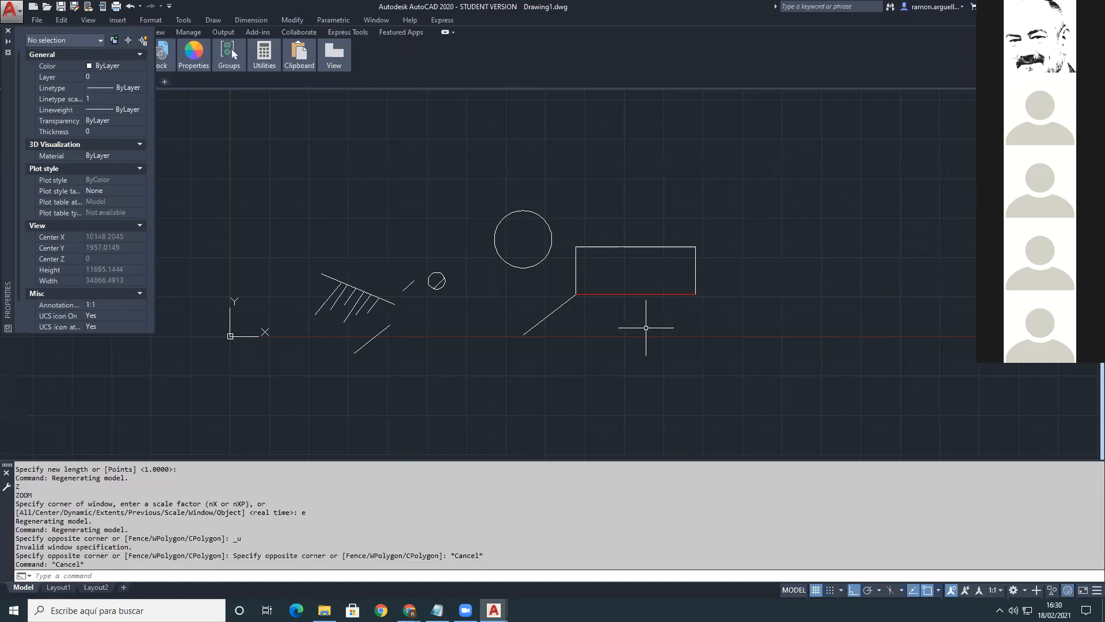
Step: Undo the view changes, the rectangle's scaling by reference and the earlier distance measurement
key(ctrl+z)
key(ctrl+z)
key(ctrl+z)
scroll(617, 327, down, 2)
scroll(673, 413, up, 2)
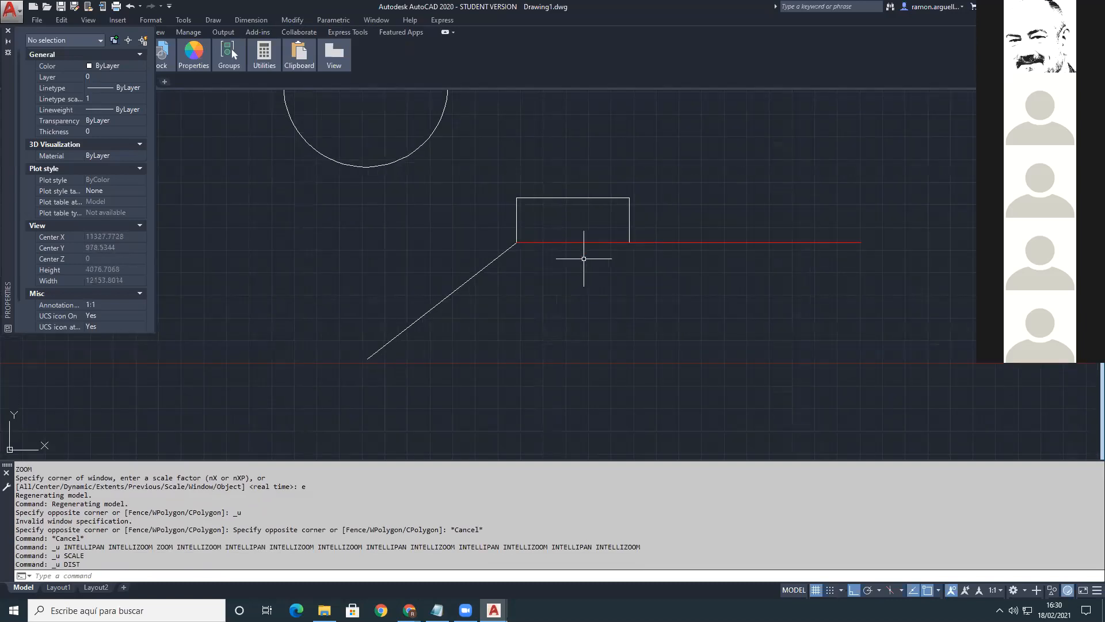
middle_drag(584, 258, 572, 282)
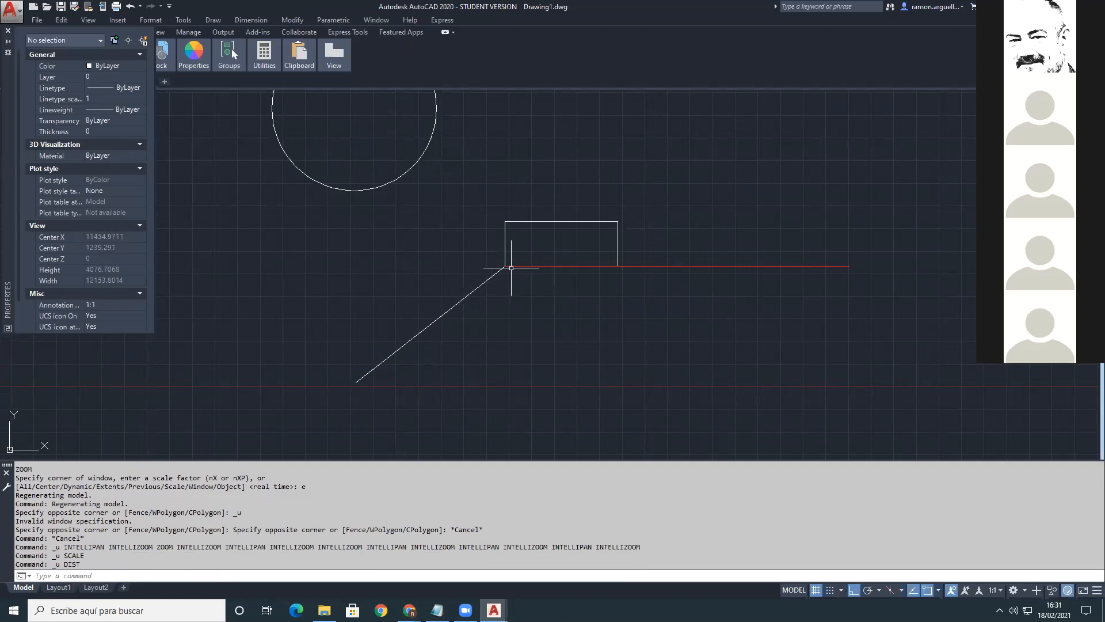
Step: Try to scale the rectangle by reference from its lower-left corner, picking the two ends of its lower edge as the reference length
click(829, 266)
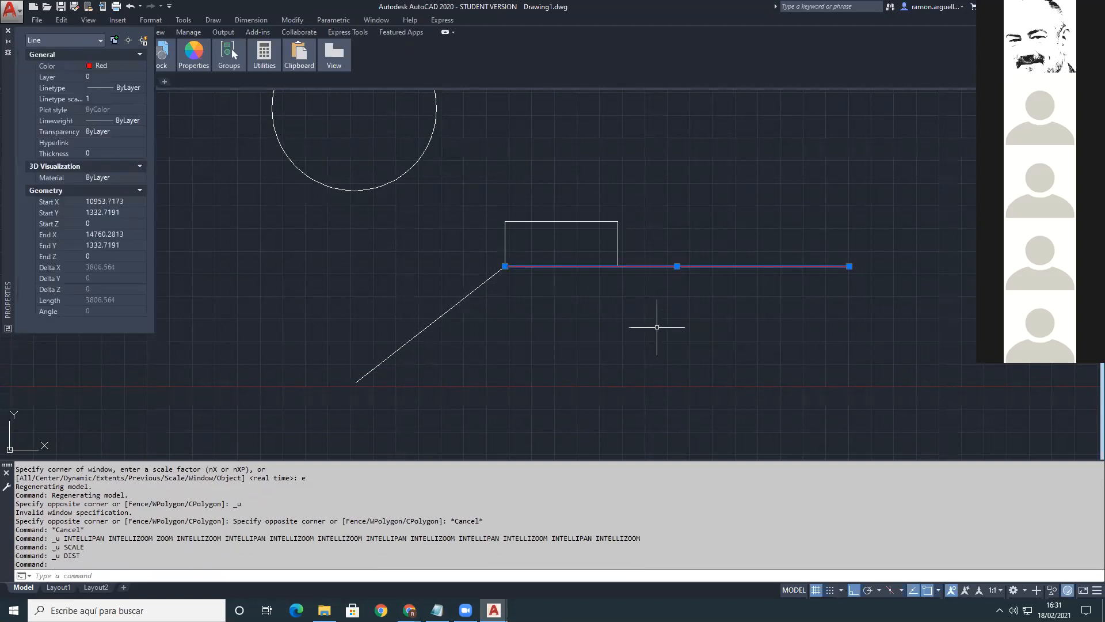
key(Escape)
text(_scale)
key(Return)
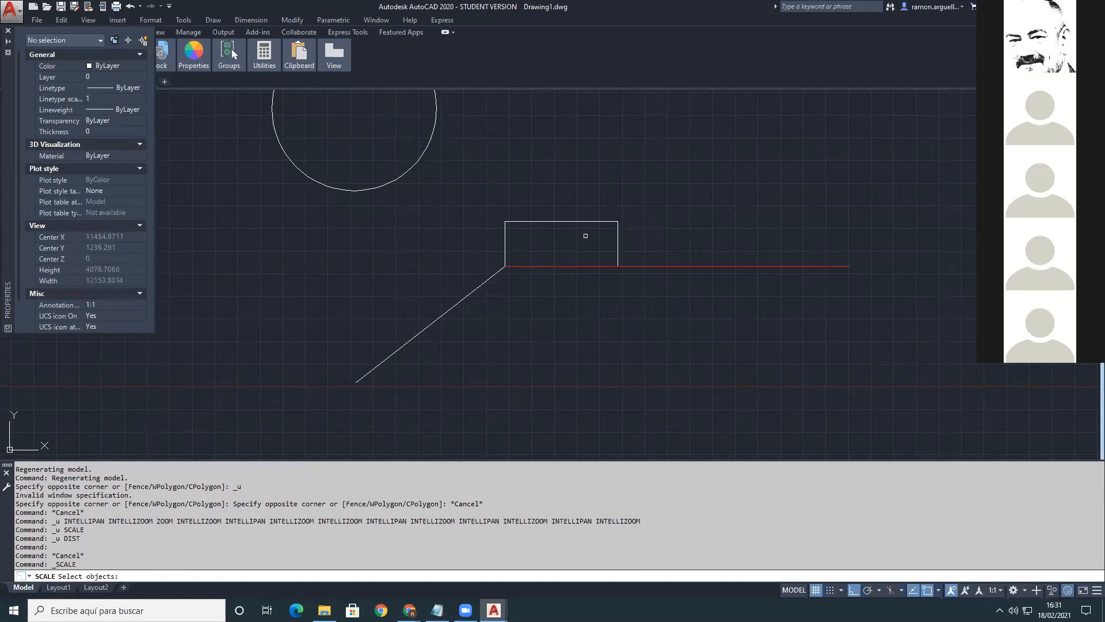
click(587, 222)
key(Return)
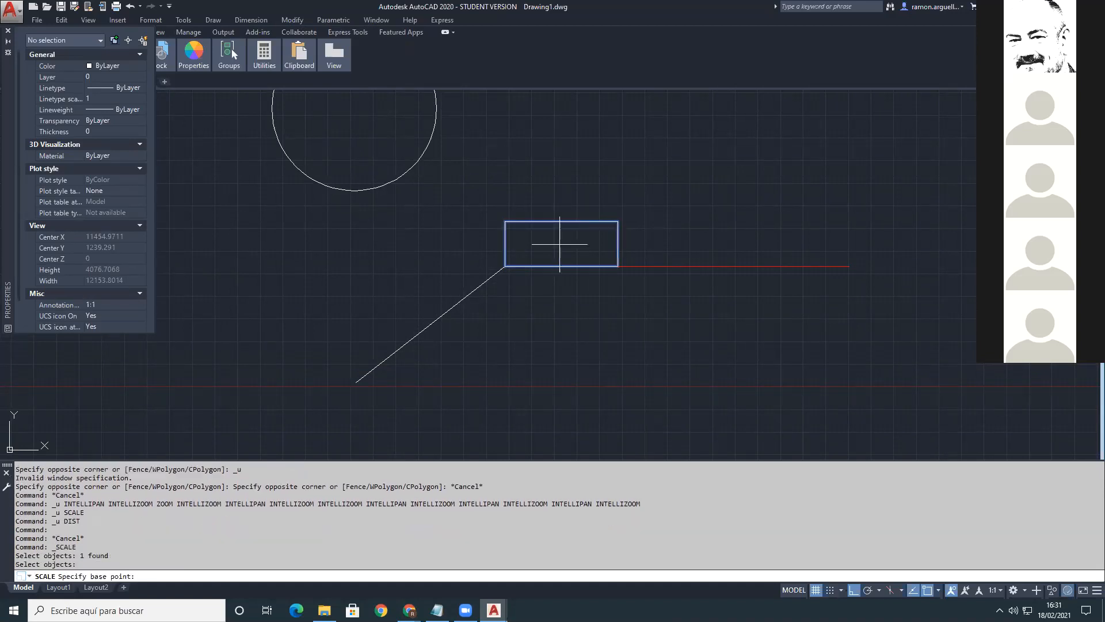
click(505, 266)
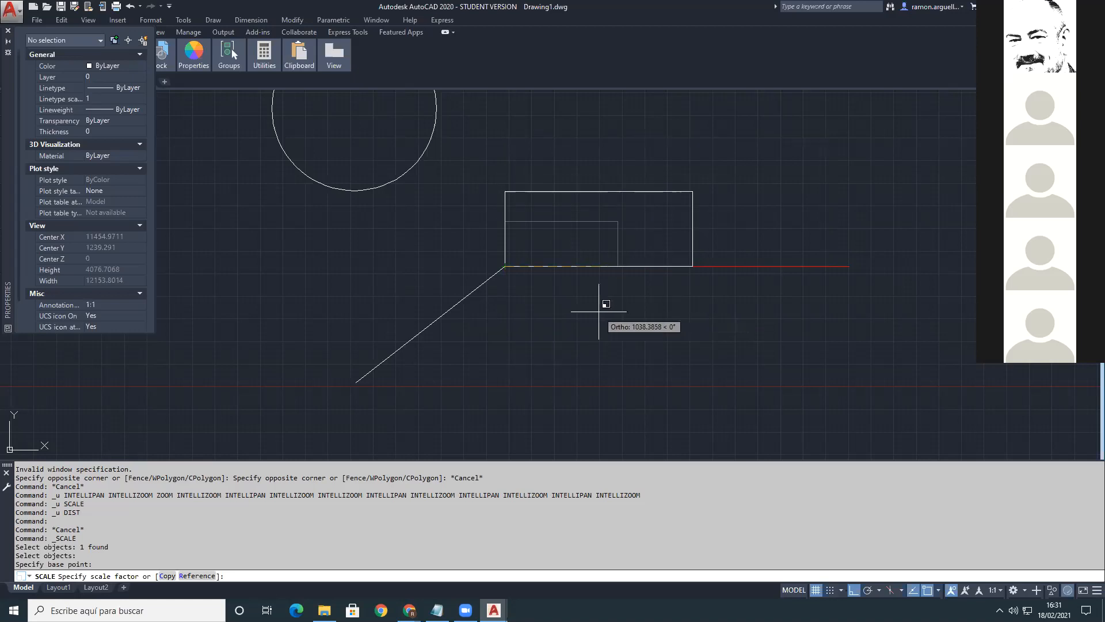
key(Return)
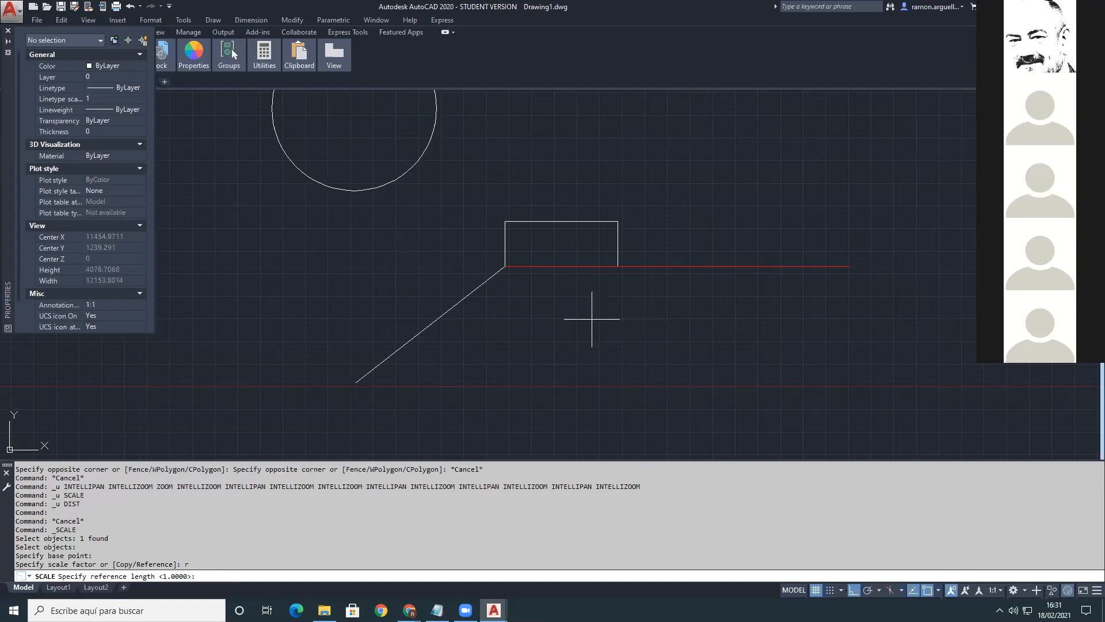
click(506, 266)
click(617, 266)
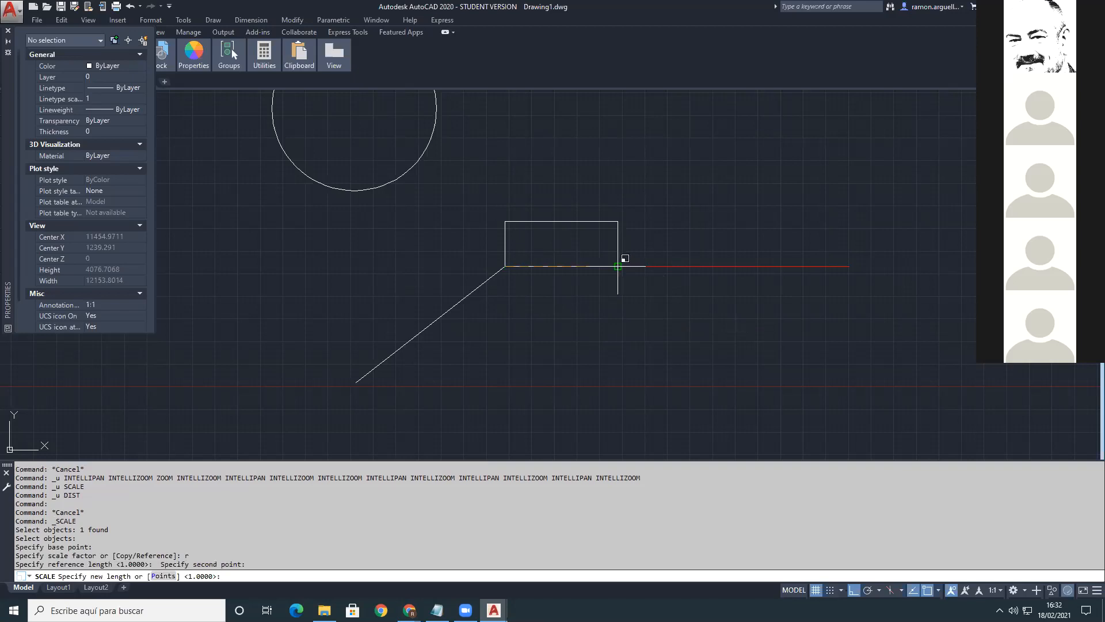
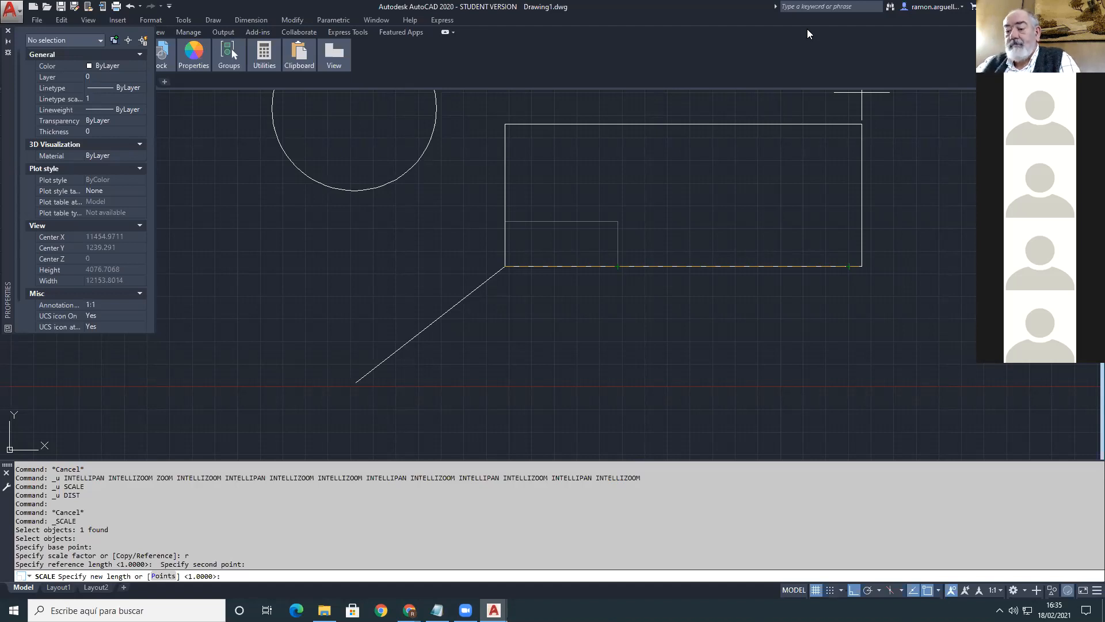
scroll(450, 372, up, 2)
scroll(439, 374, down, 3)
key(Escape)
Step: Erase all the objects in the drawing
scroll(354, 354, down, 2)
mouse_move(358, 352)
middle_down()
mouse_move(410, 339)
mouse_move(545, 338)
middle_up()
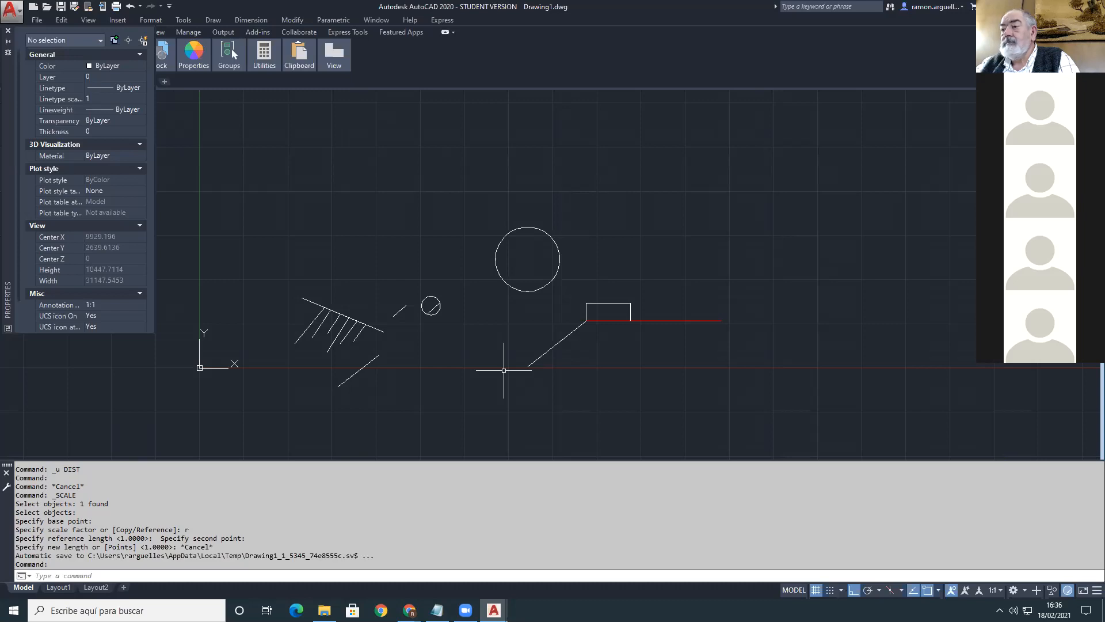
click(845, 187)
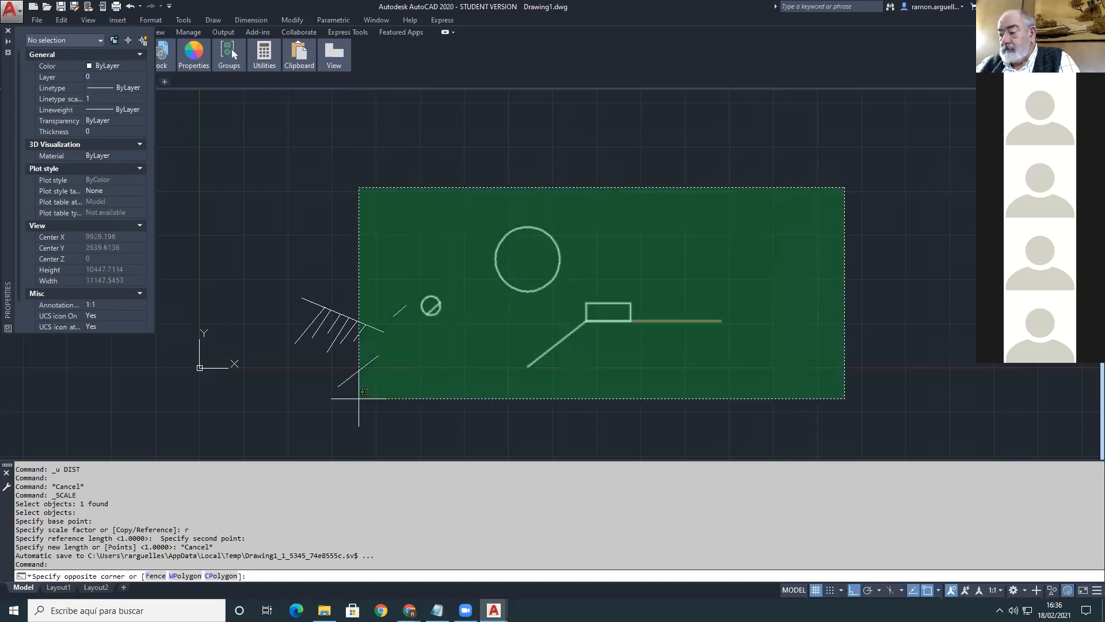
click(239, 419)
key(Delete)
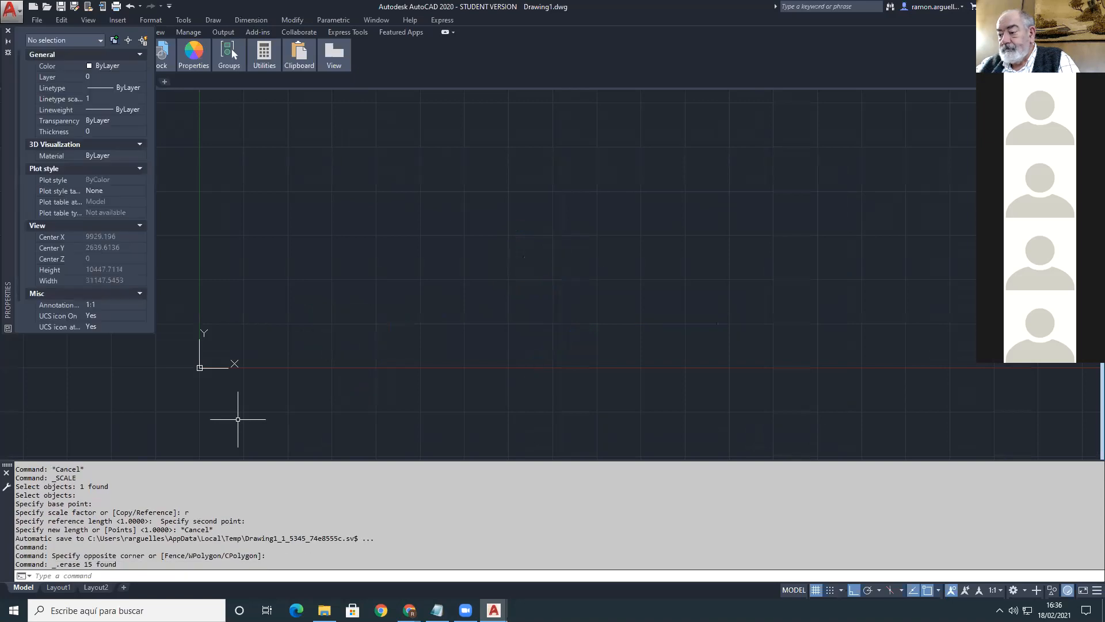
Step: Draw a single horizontal line above the X axis with Ortho on
text(l)
key(Return)
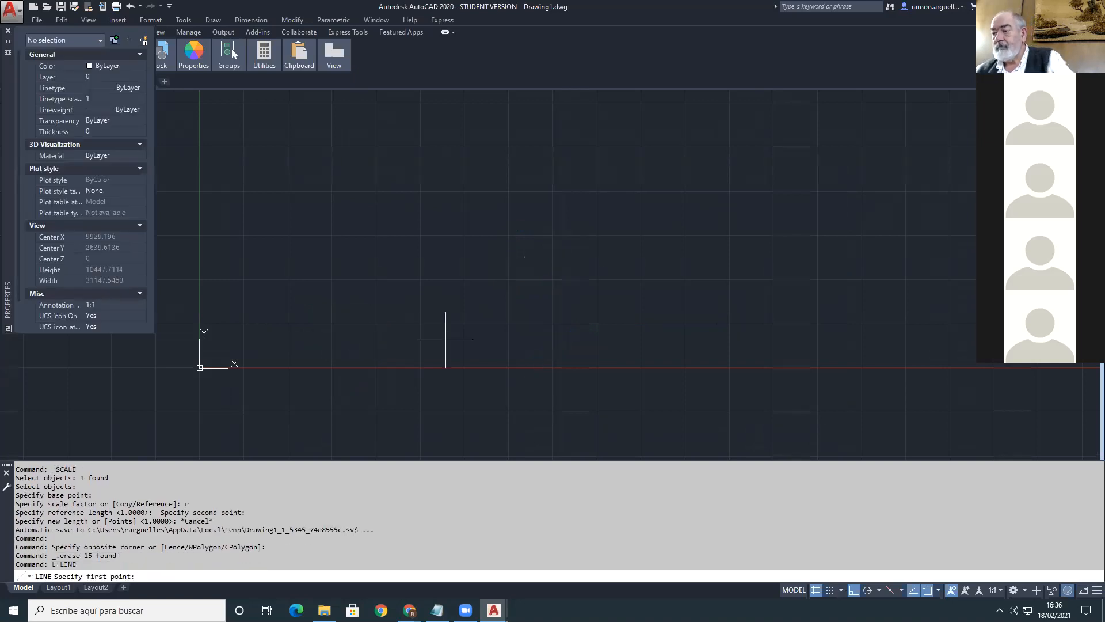
click(422, 300)
key(F8)
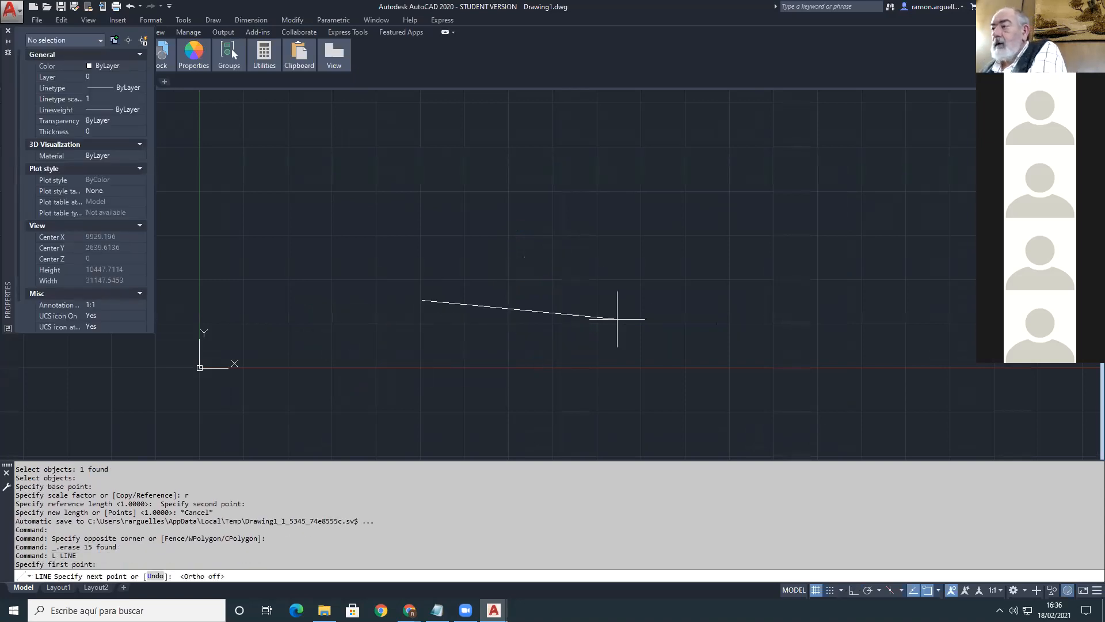
key(F8)
click(619, 325)
key(Return)
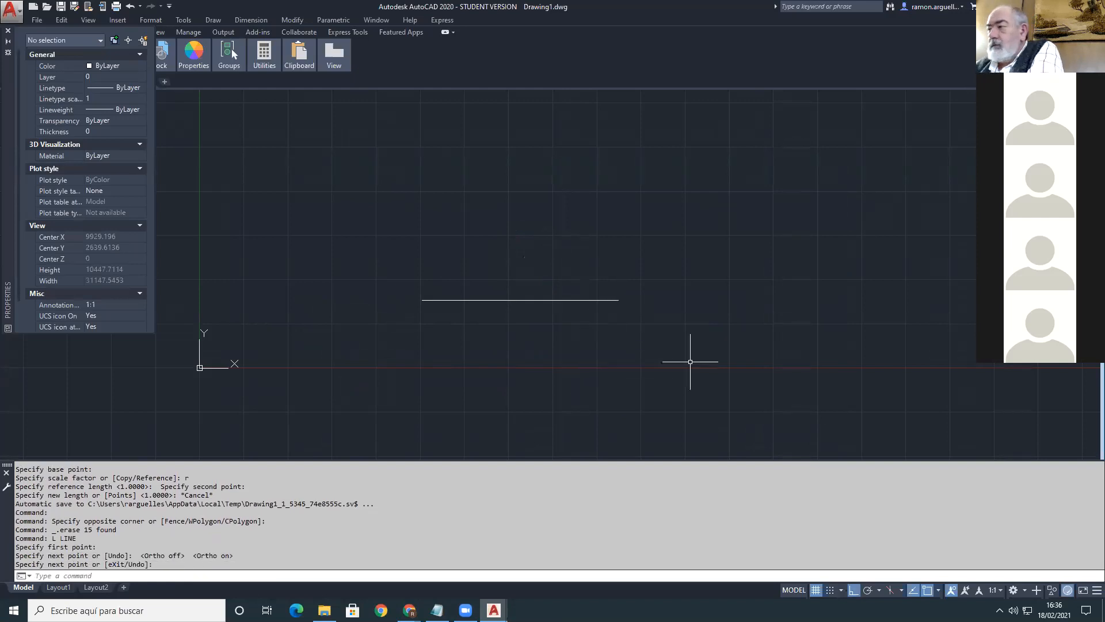
Step: Draw a small rectangle above and to the right of the horizontal line, using two opposite corners
text(_RECTANG)
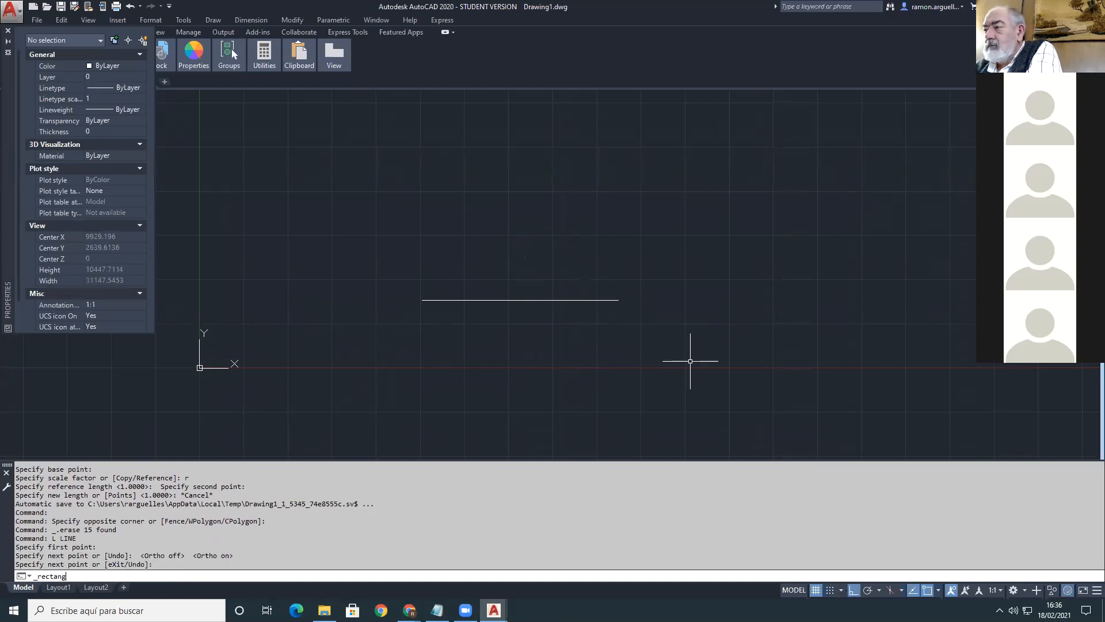
key(Return)
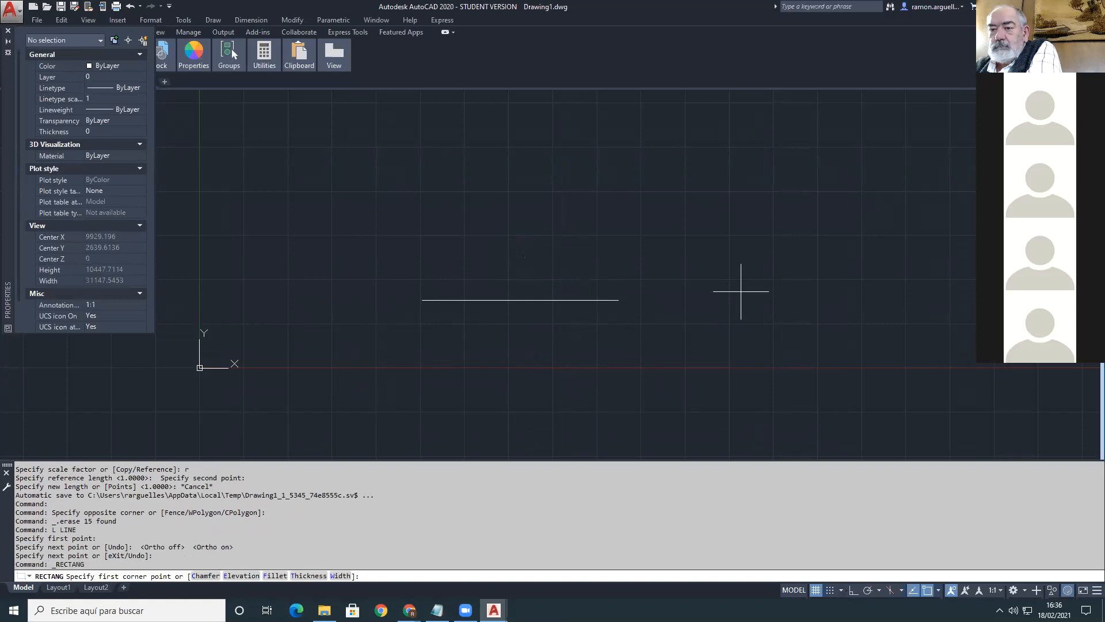
click(725, 246)
click(806, 208)
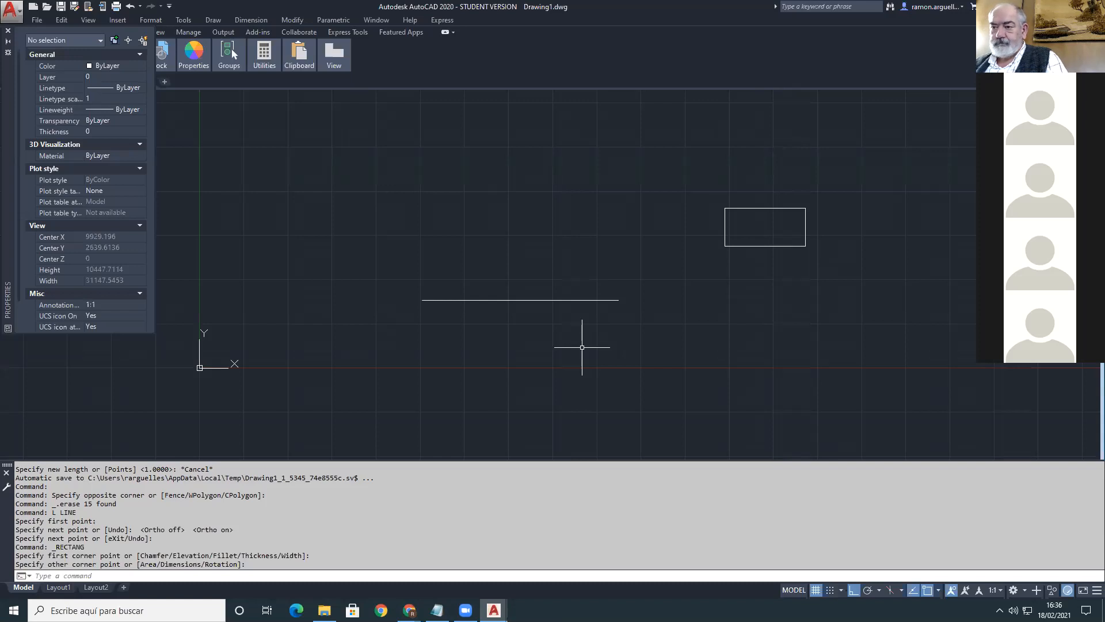
Step: Switch to the AutoCAD1.txt notes in Notepad and add _ROTATE on a new line below _SCALE
click(437, 610)
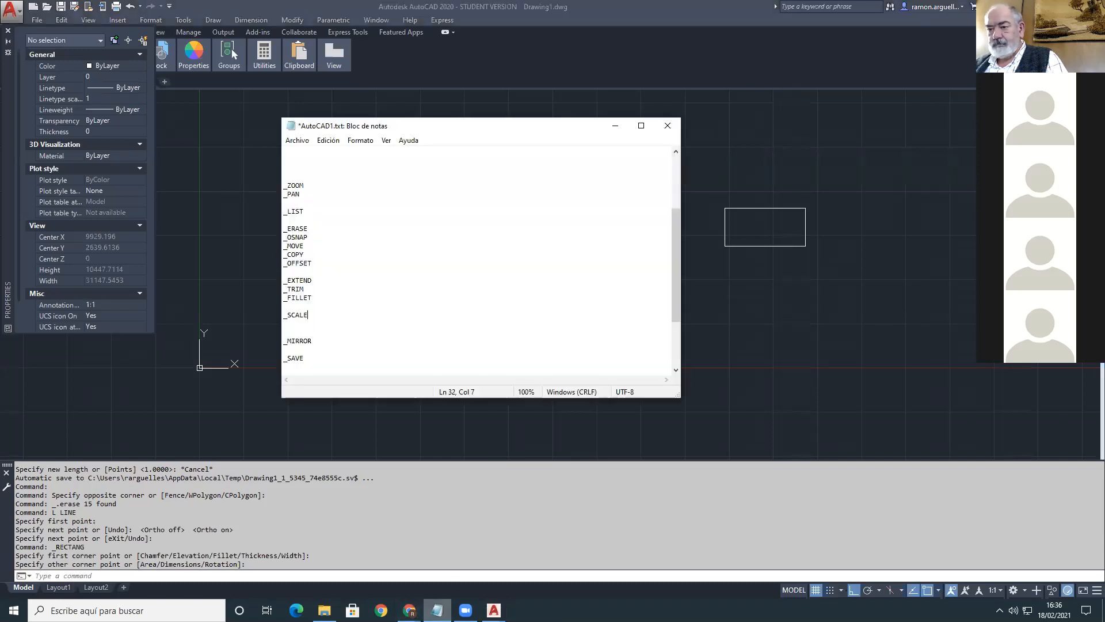
scroll(393, 280, down, 1)
key(Return)
text(_ROTATE)
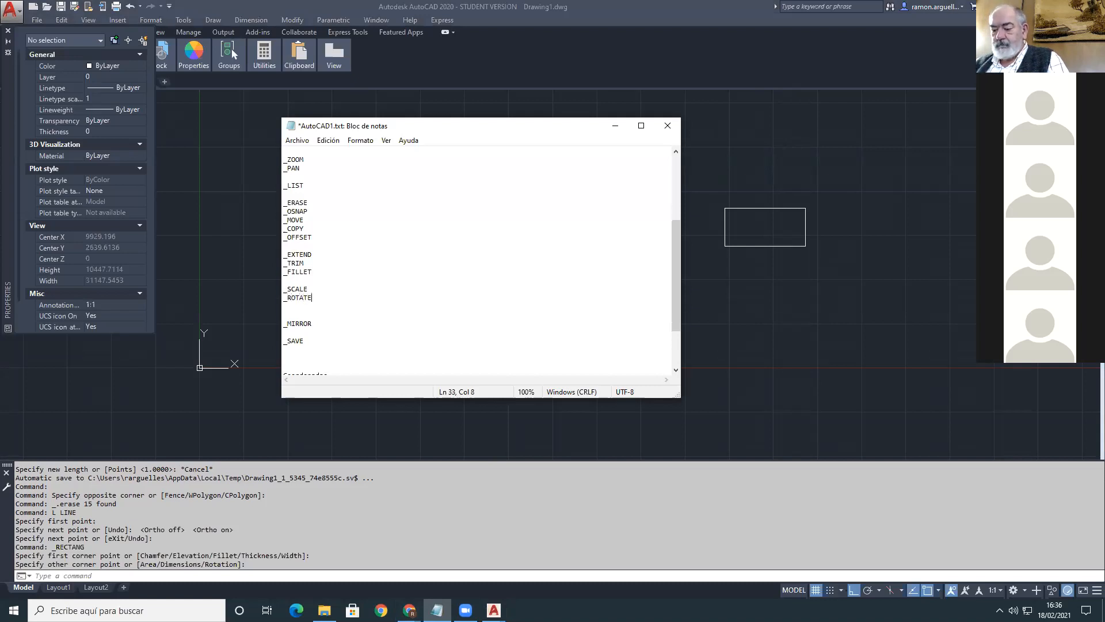
Step: Return to AutoCAD and rotate the horizontal line 30 degrees about its midpoint with Ortho off
click(206, 210)
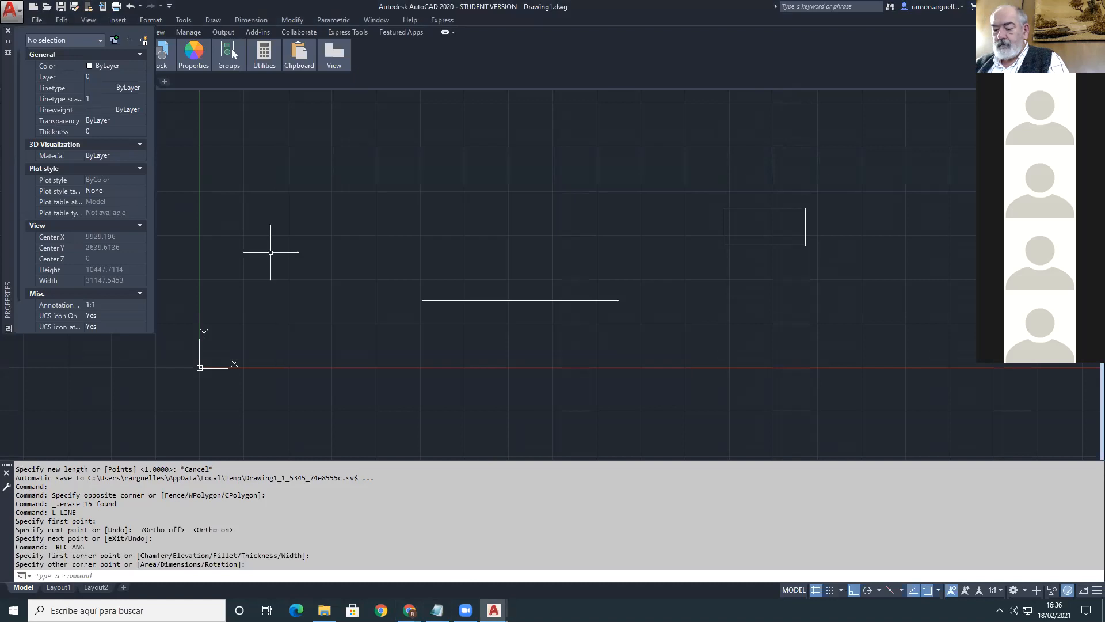
text(_)
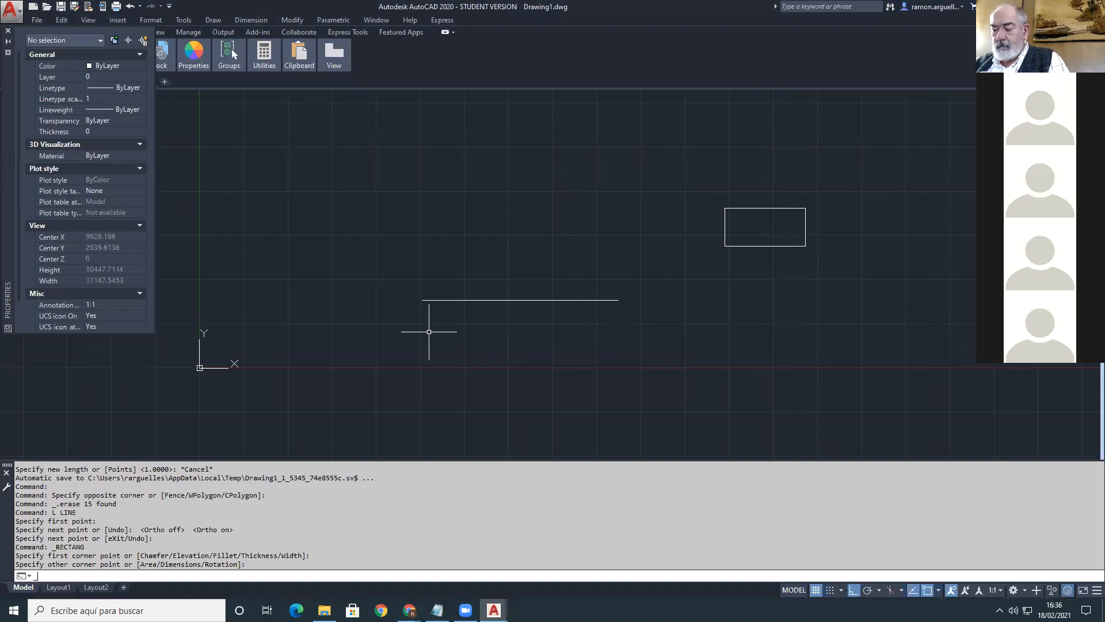
text(ROTATE)
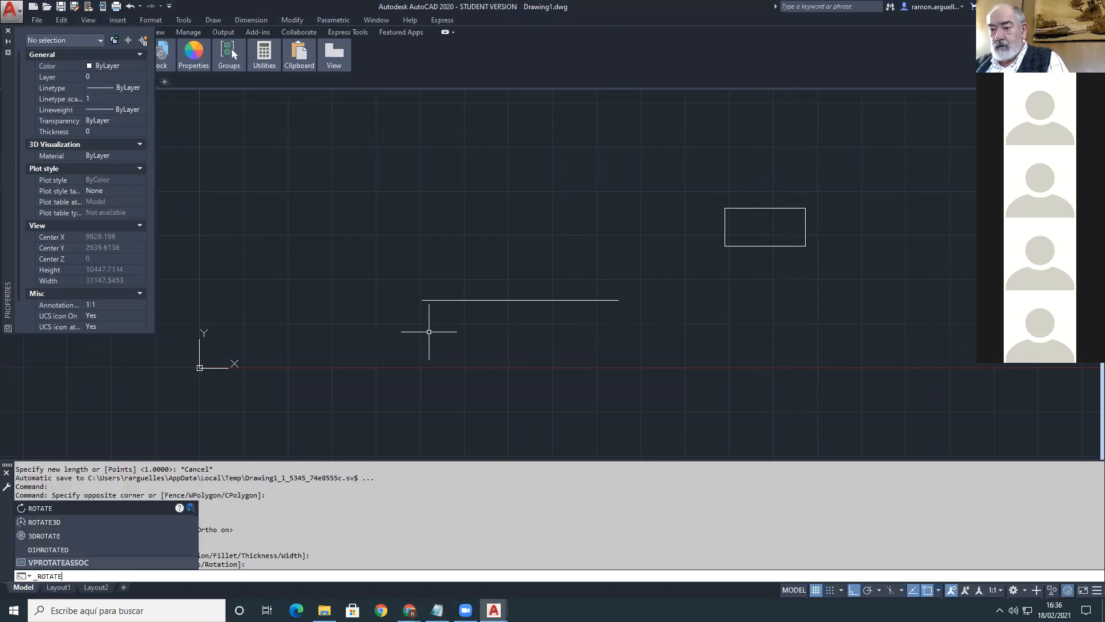
key(Return)
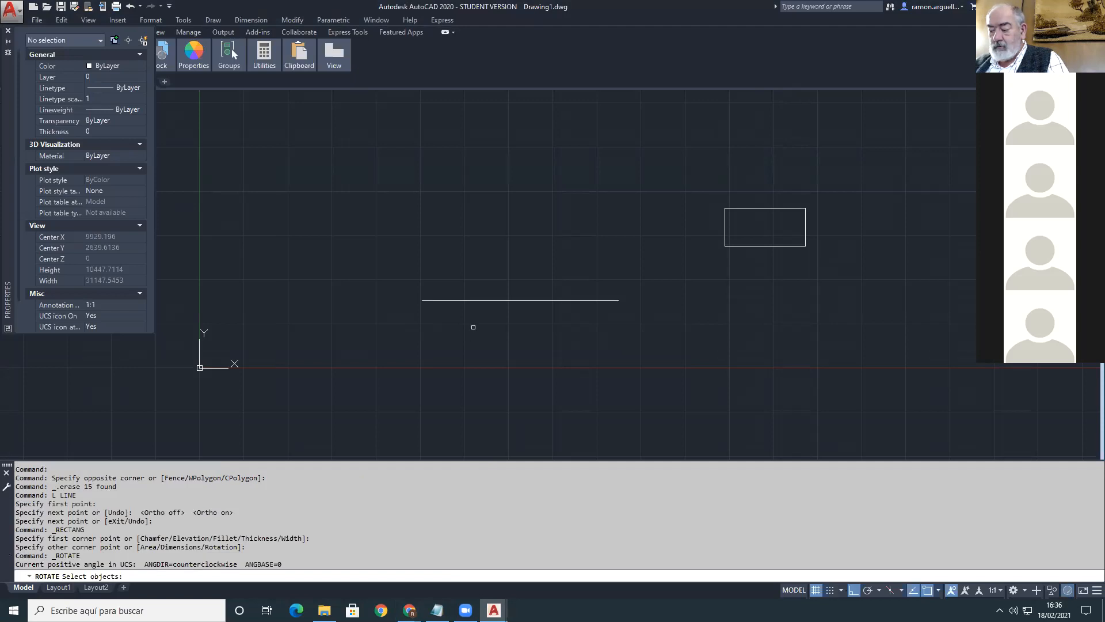
click(505, 301)
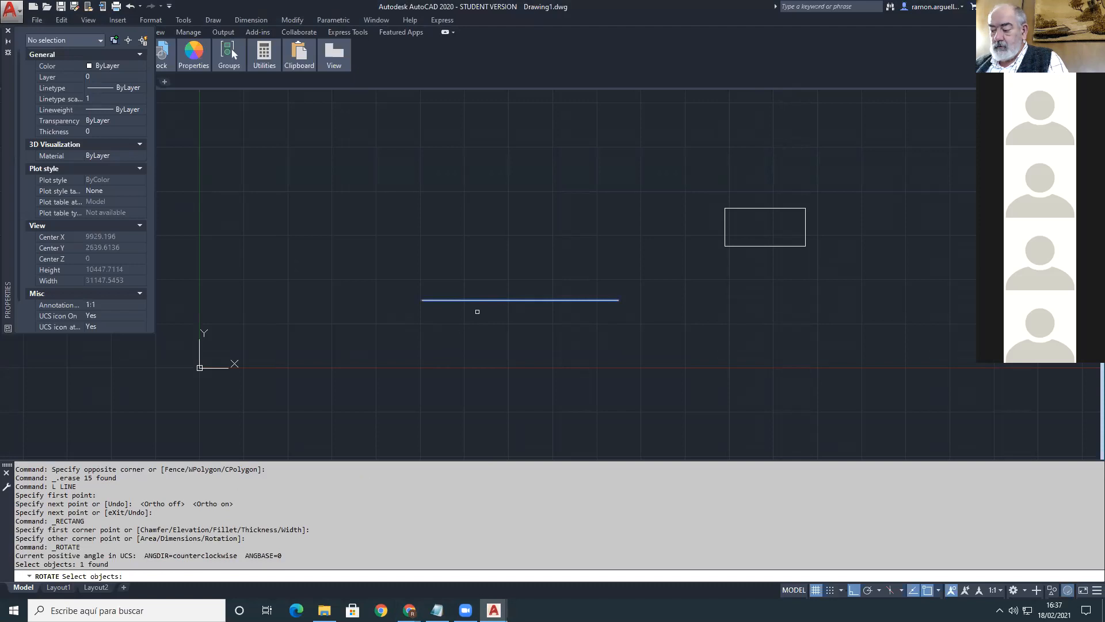
key(Return)
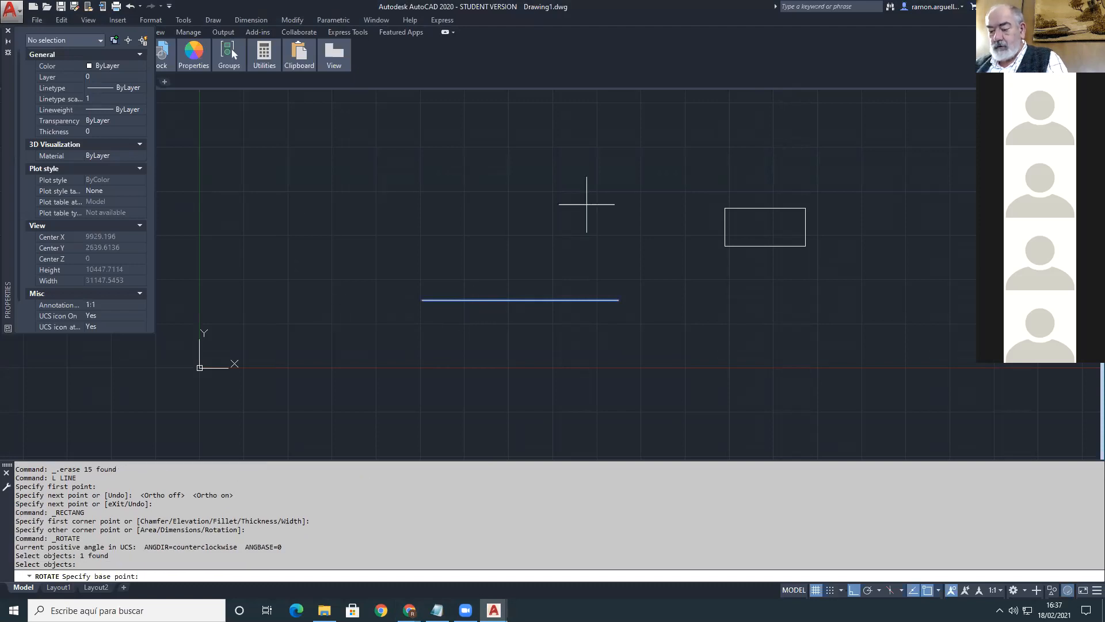
shift+right_click(520, 328)
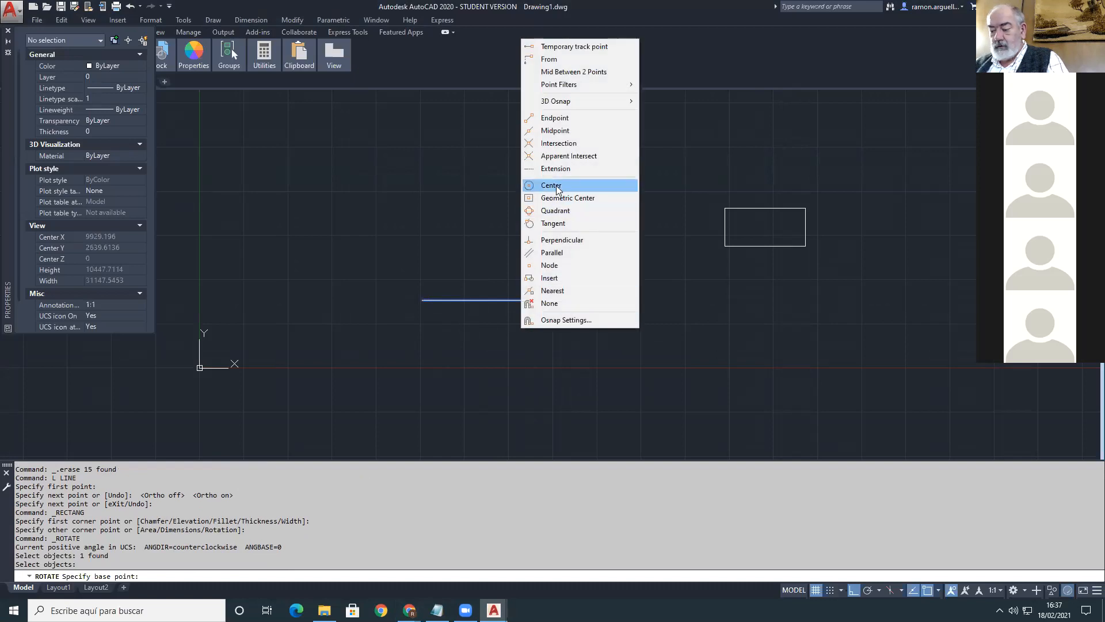
click(559, 130)
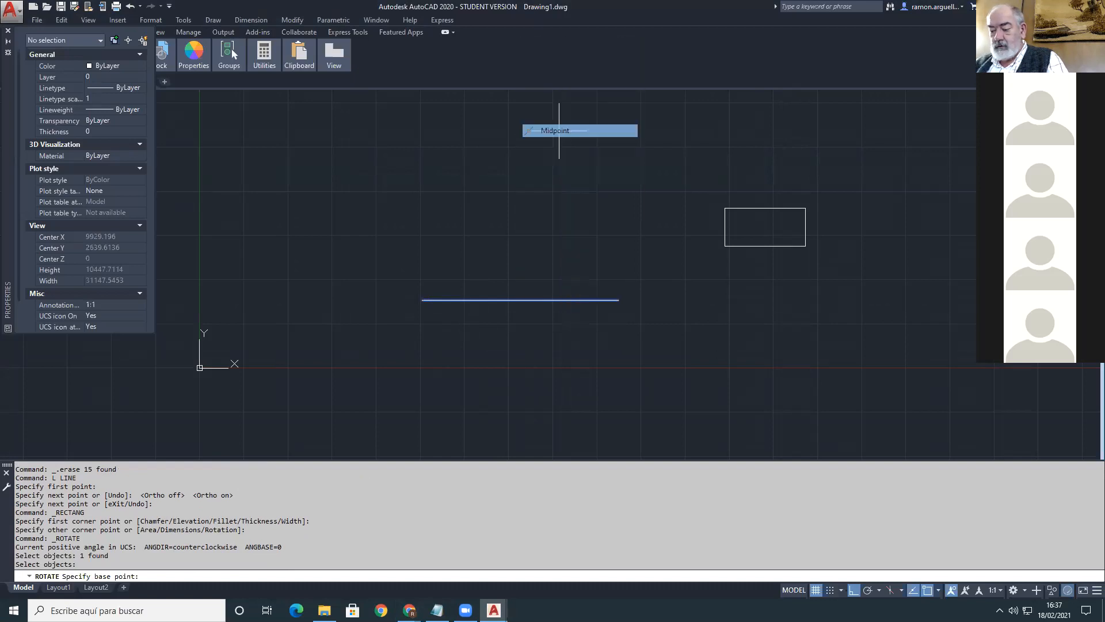
click(520, 300)
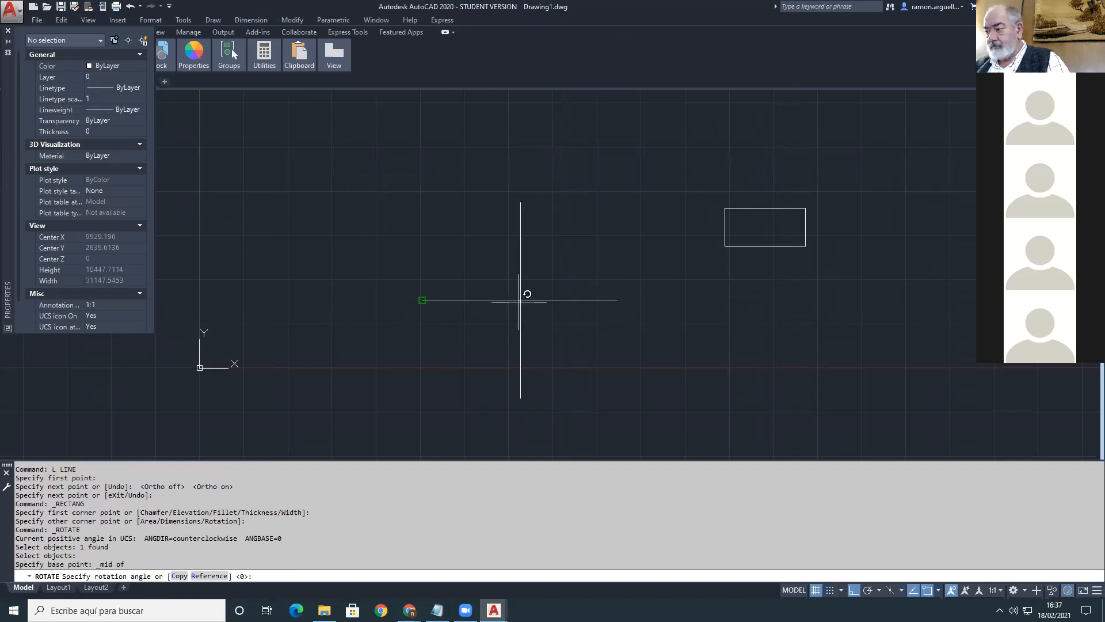
key(F8)
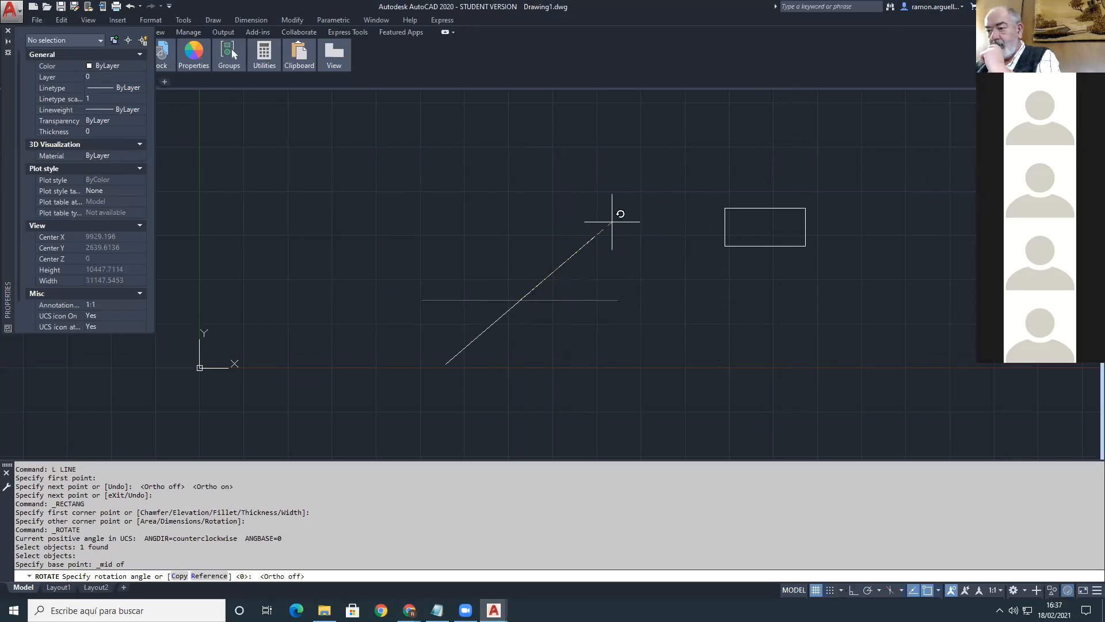
text(30)
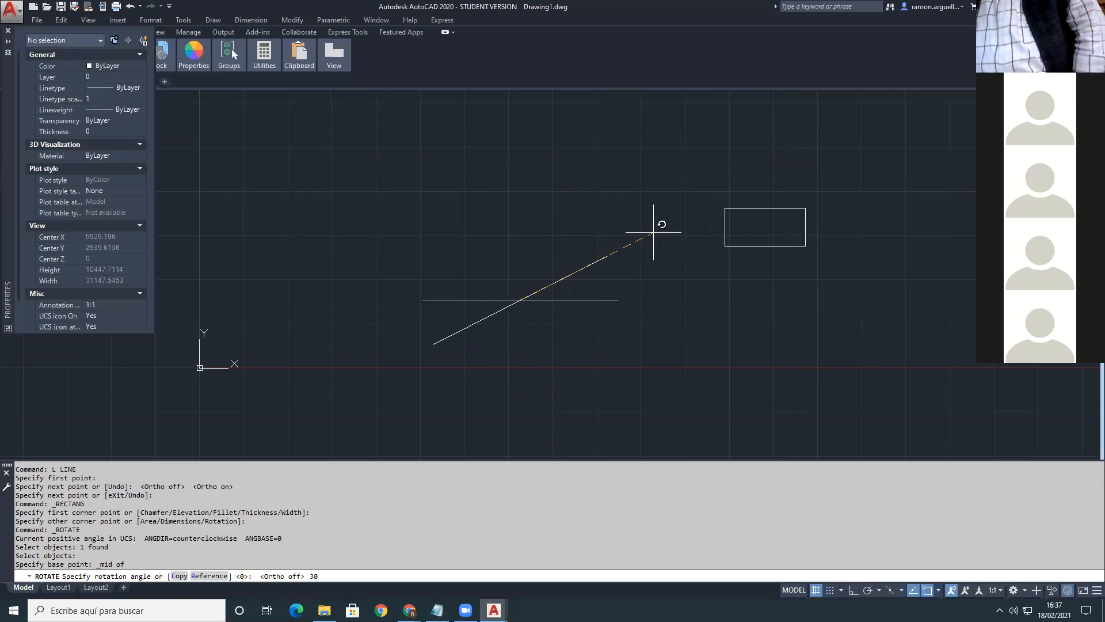
key(Return)
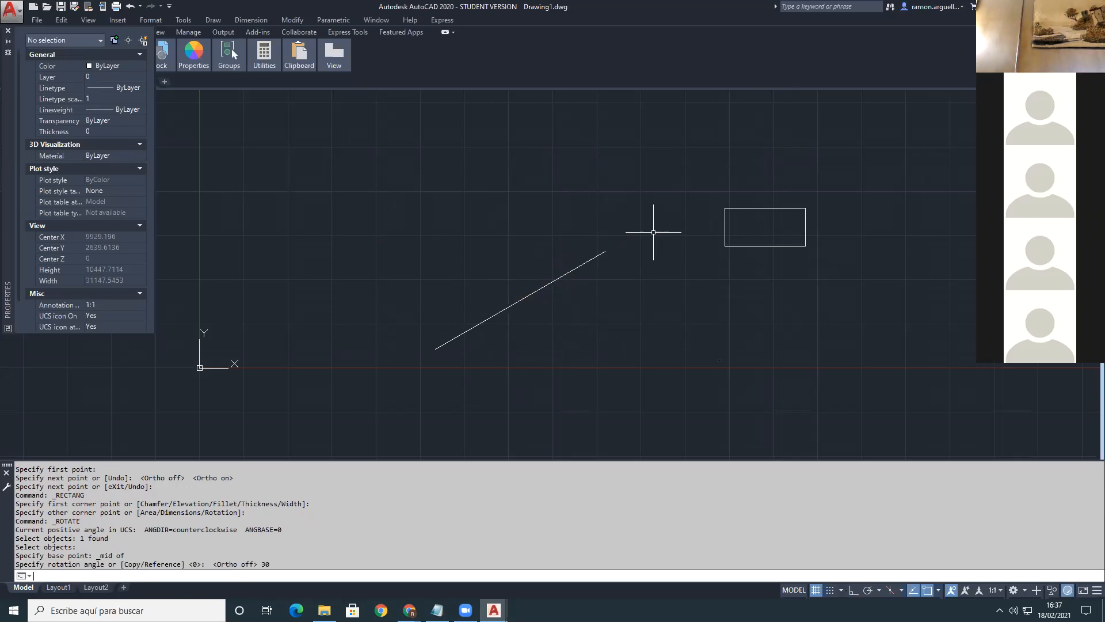
Step: Draw a slanted line about 4548 units long at about 15 degrees from the rectangle's upper-left corner, rising to the right
text(l)
key(Return)
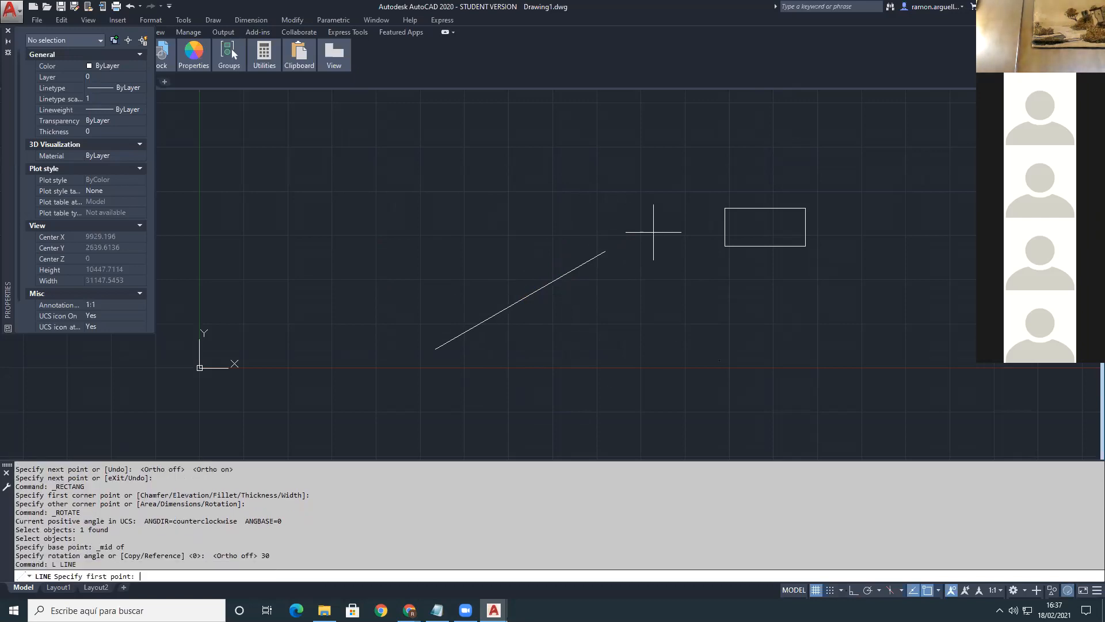
click(725, 208)
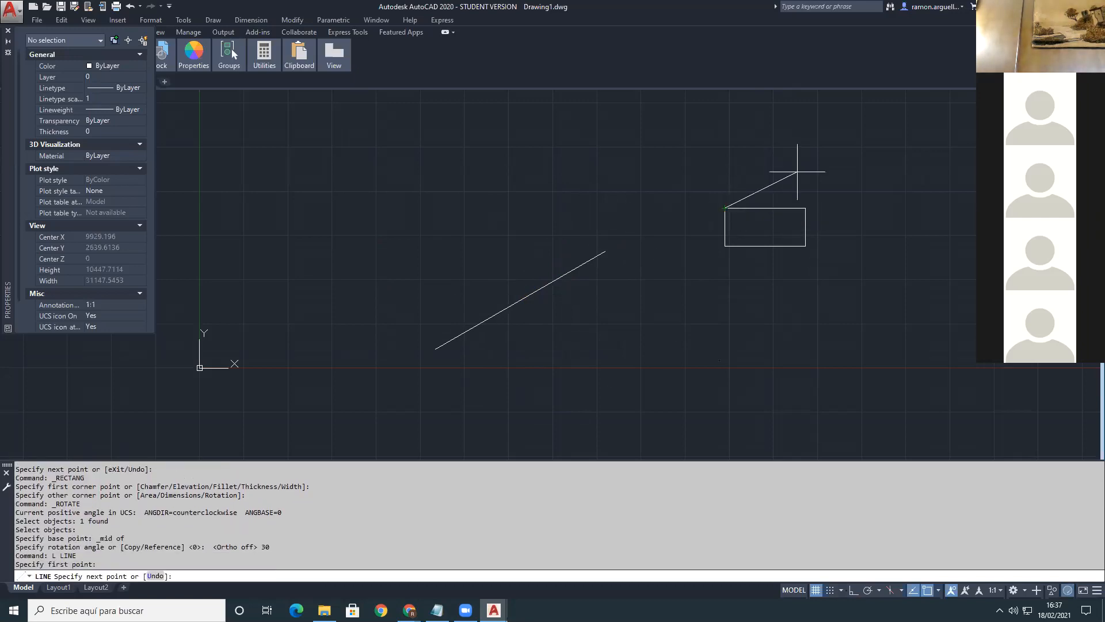
click(880, 167)
key(Return)
Step: List the properties of the new slanted line, check its angle in the XY plane, and dismiss the text window
mouse_move(857, 235)
middle_down()
mouse_move(671, 276)
mouse_move(619, 312)
middle_up()
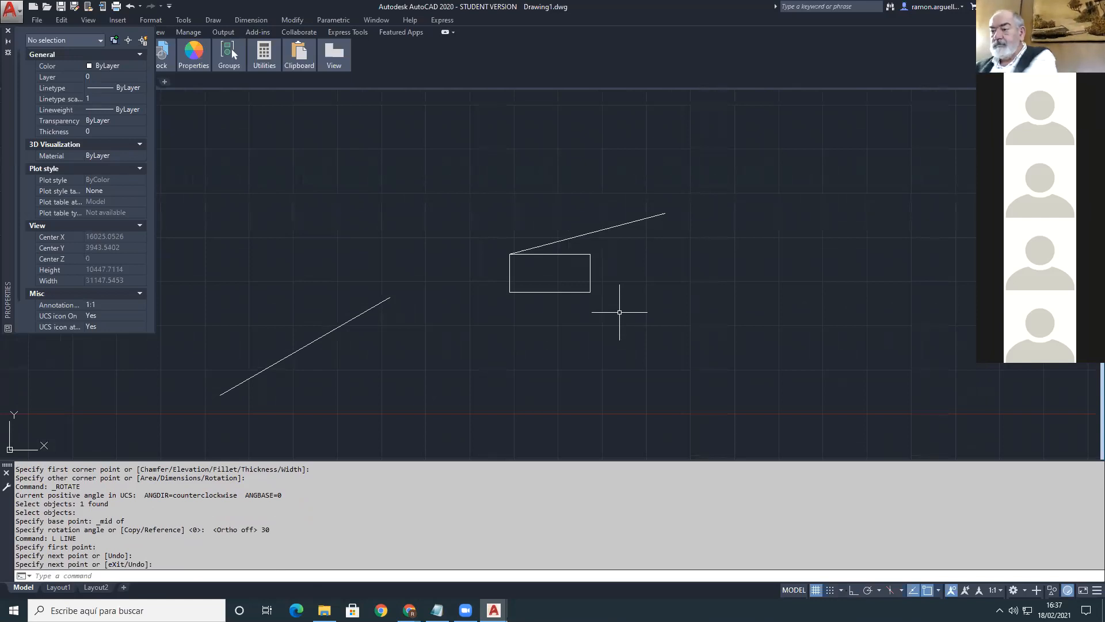
text(LIST)
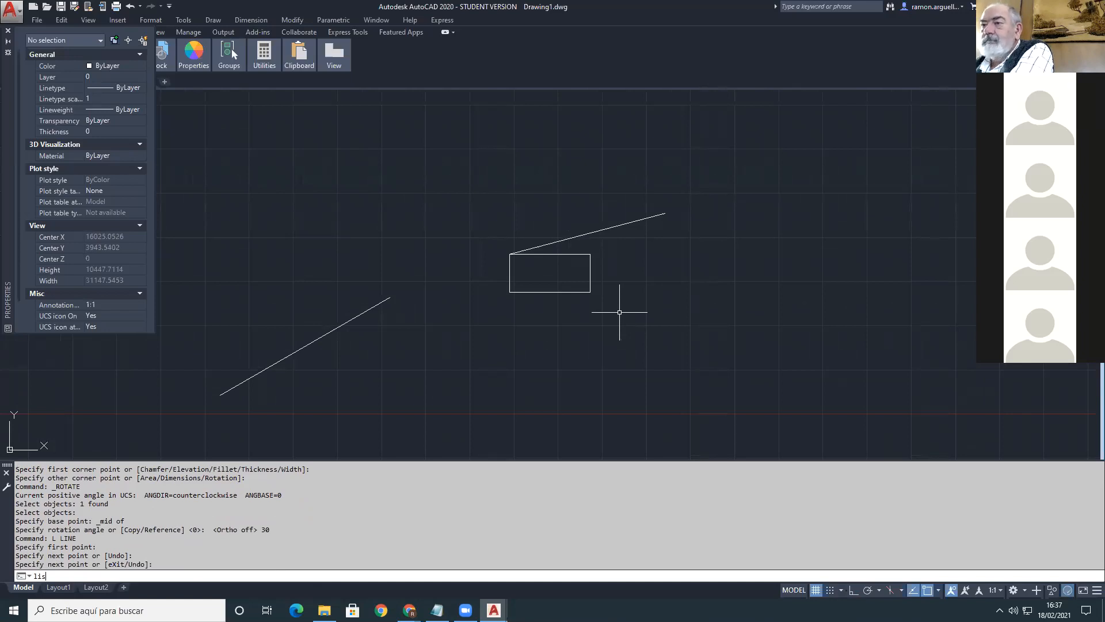
key(Return)
click(620, 222)
key(Return)
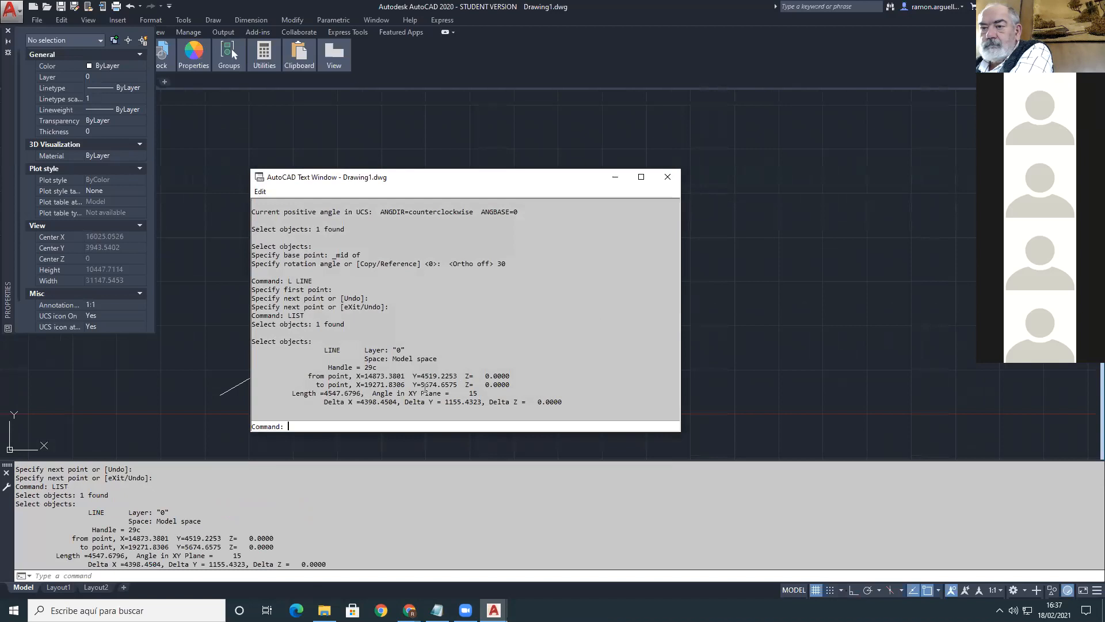
double_click(472, 393)
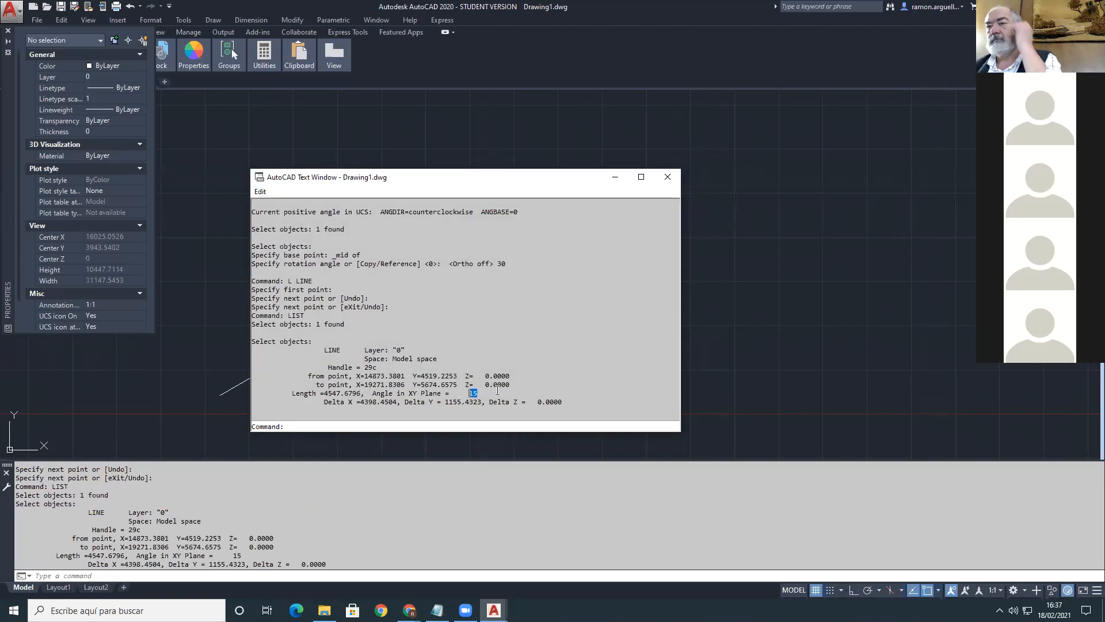
click(614, 180)
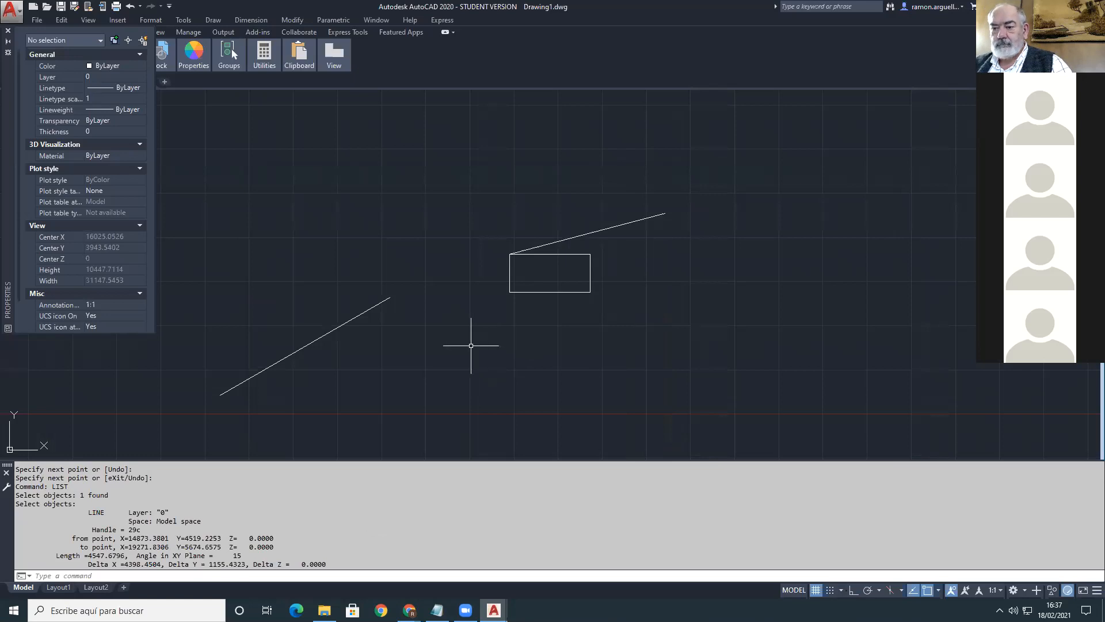
Step: Rotate the rectangle 15 degrees about its upper-left corner
scroll(467, 339, up, 3)
middle_drag(501, 320, 456, 379)
text(_ROTATE)
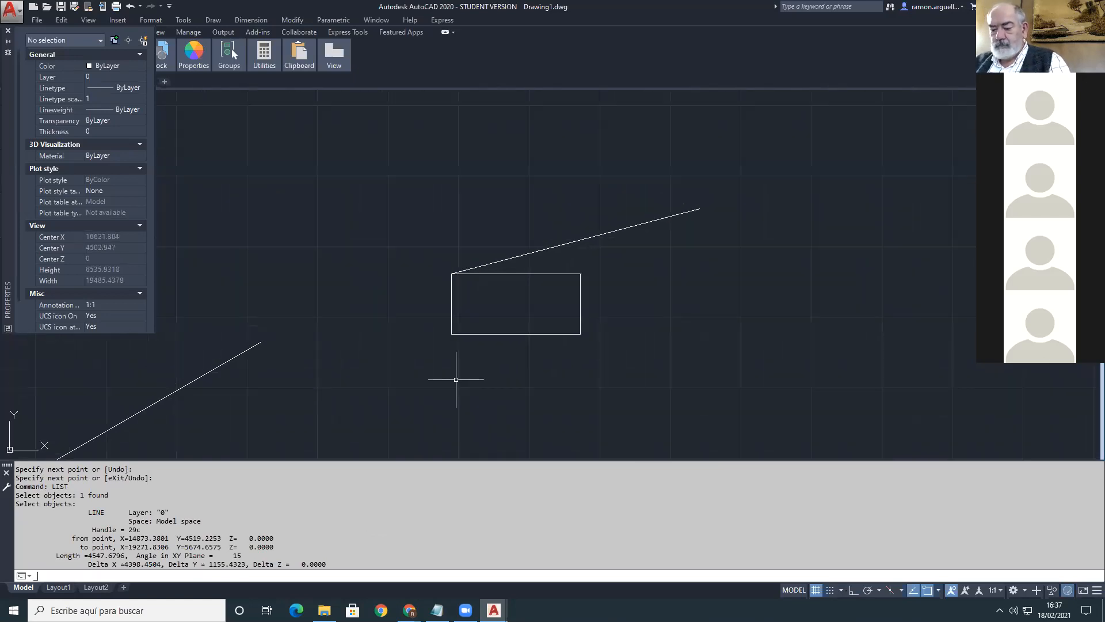
key(Return)
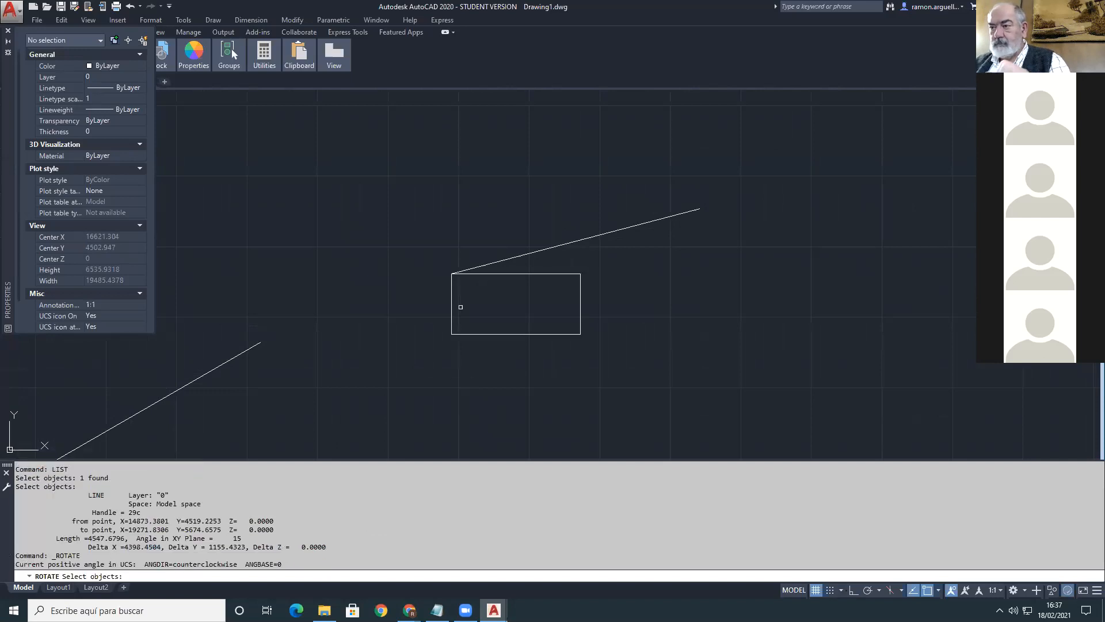
click(490, 274)
key(Return)
click(452, 273)
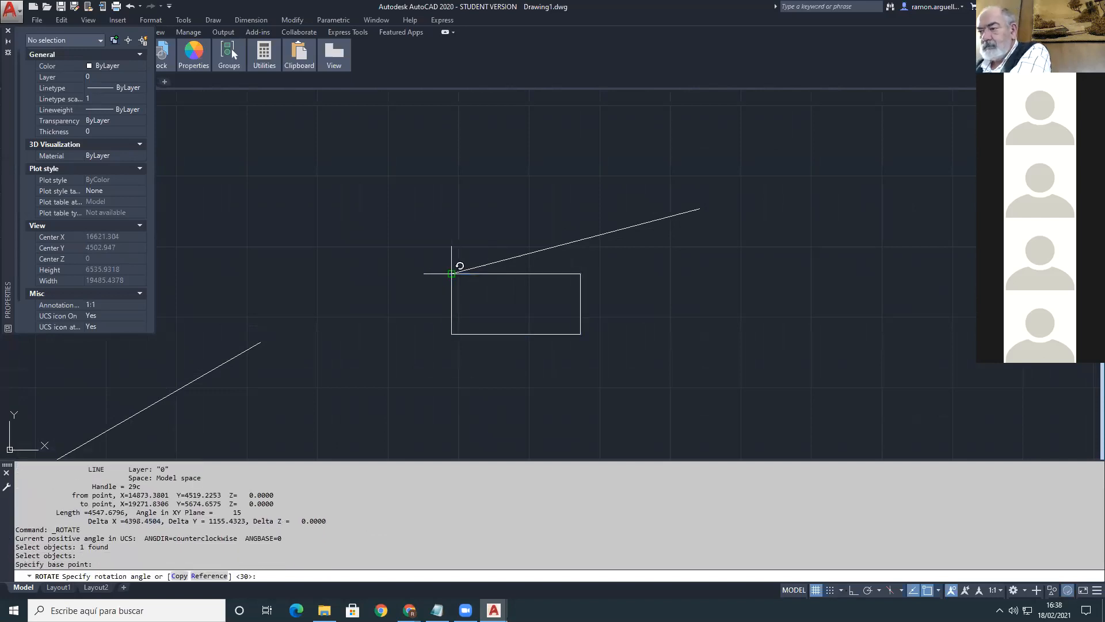
text(1)
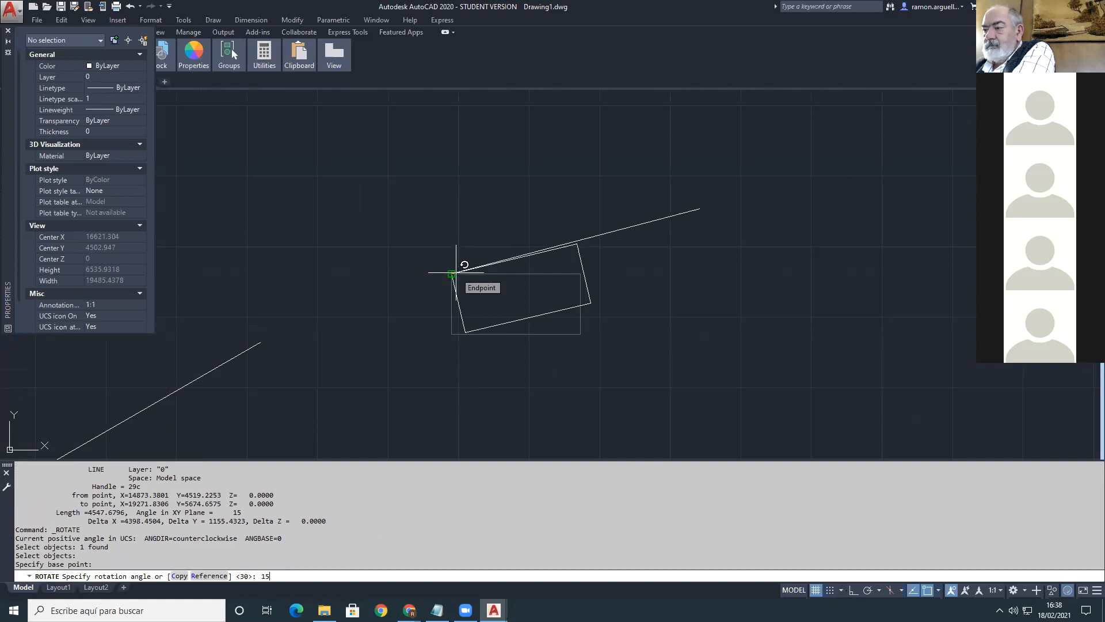
text(5)
key(Return)
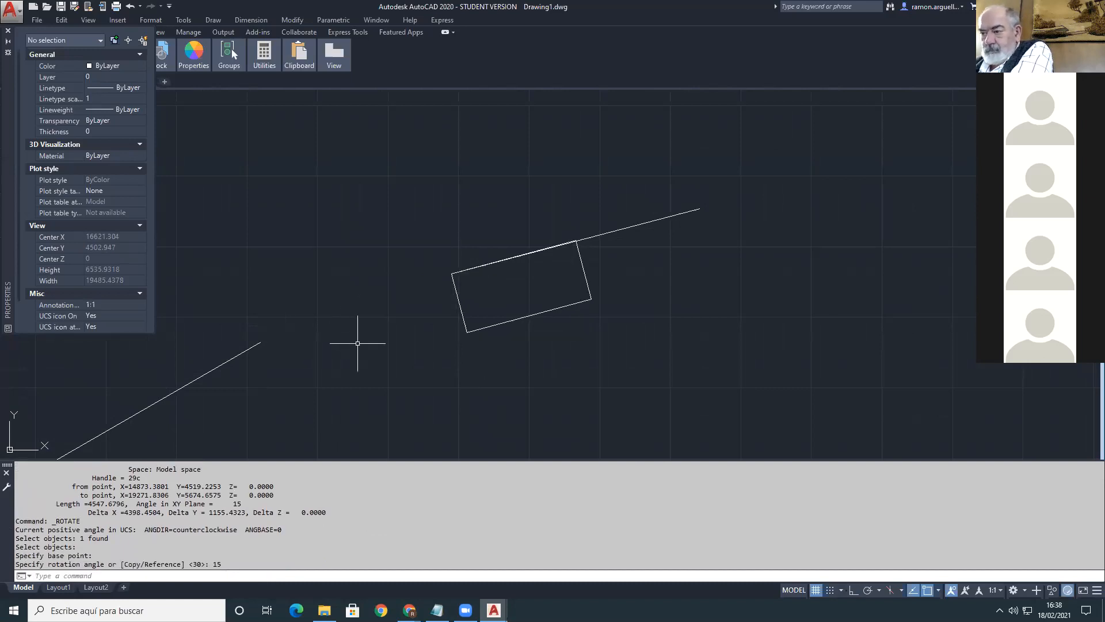
Step: Inspect the rectangle's upper edge against the slanted line up close and undo the rectangle's rotation
scroll(534, 298, up, 6)
middle_drag(549, 285, 526, 375)
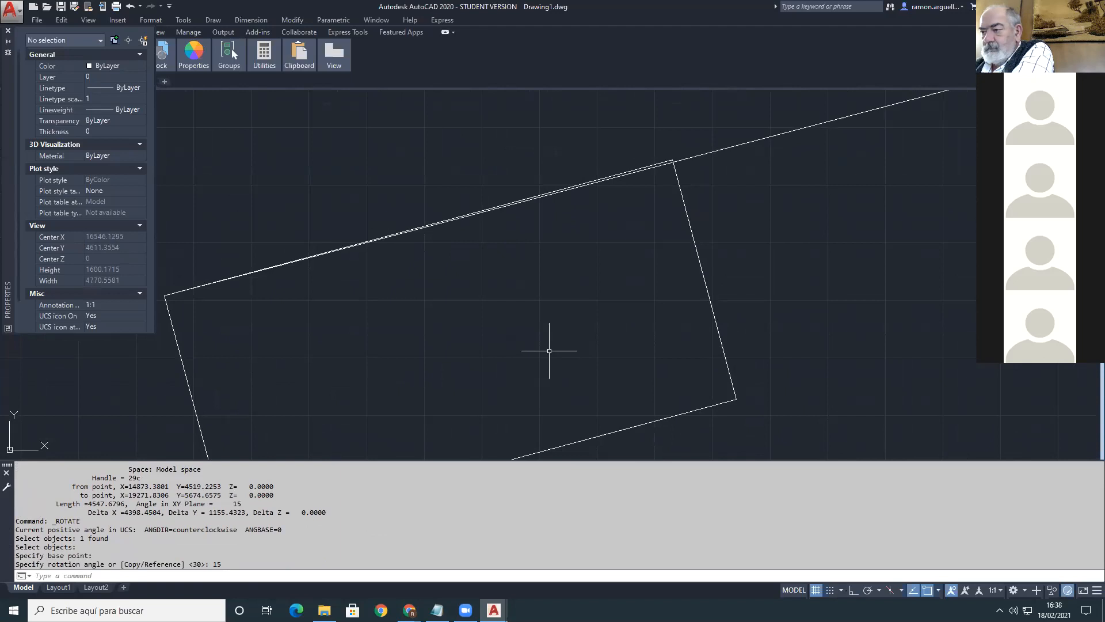
scroll(549, 334, down, 2)
scroll(543, 333, up, 1)
scroll(541, 340, down, 3)
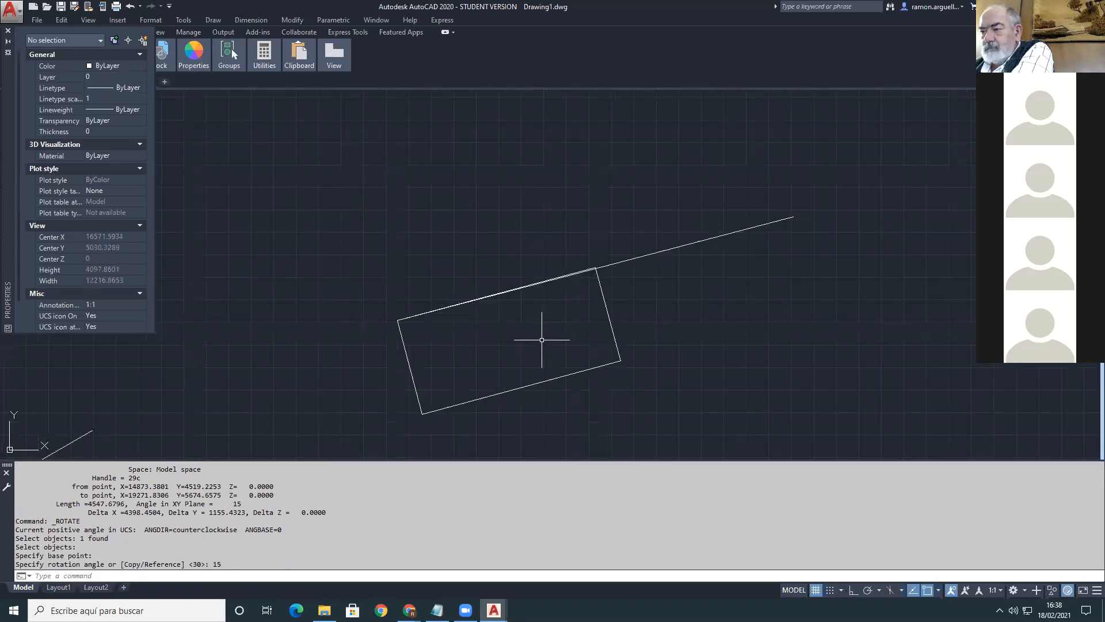
key(ctrl+z)
key(ctrl+z)
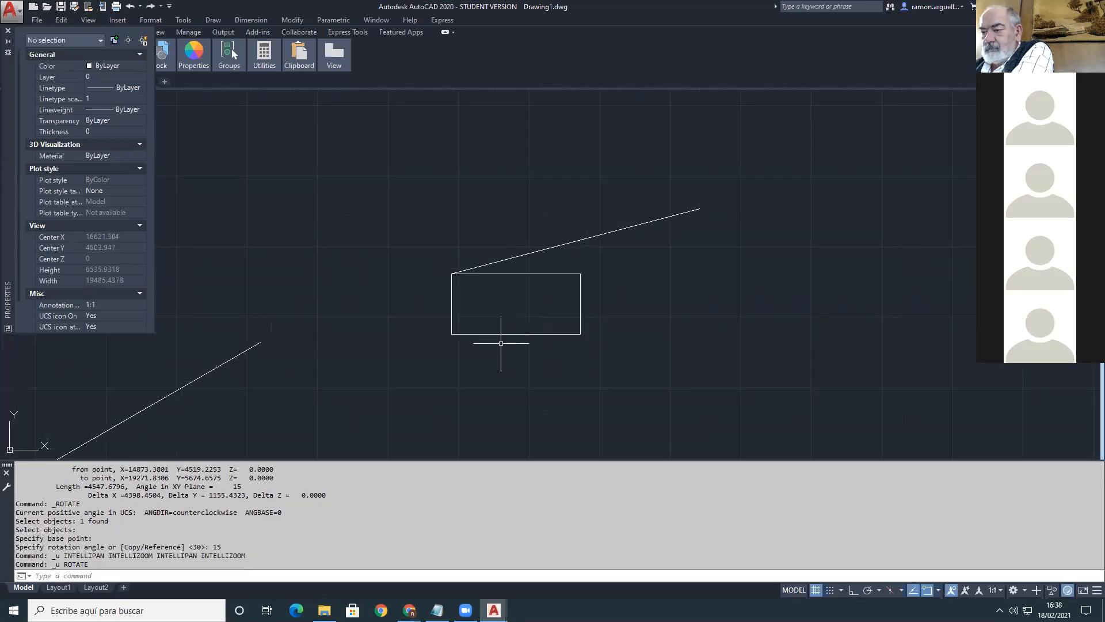
drag(214, 547, 237, 545)
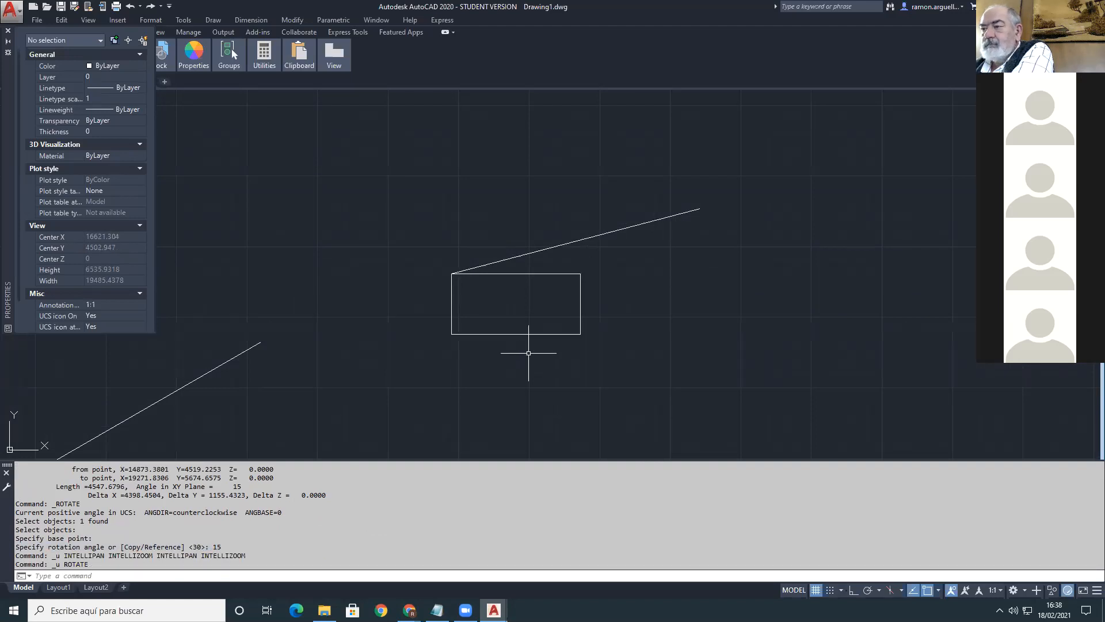
Step: Rotate the rectangle by Reference about its upper-left corner, from its upper edge to the far endpoint of the slanted line
text(u)
key(Up)
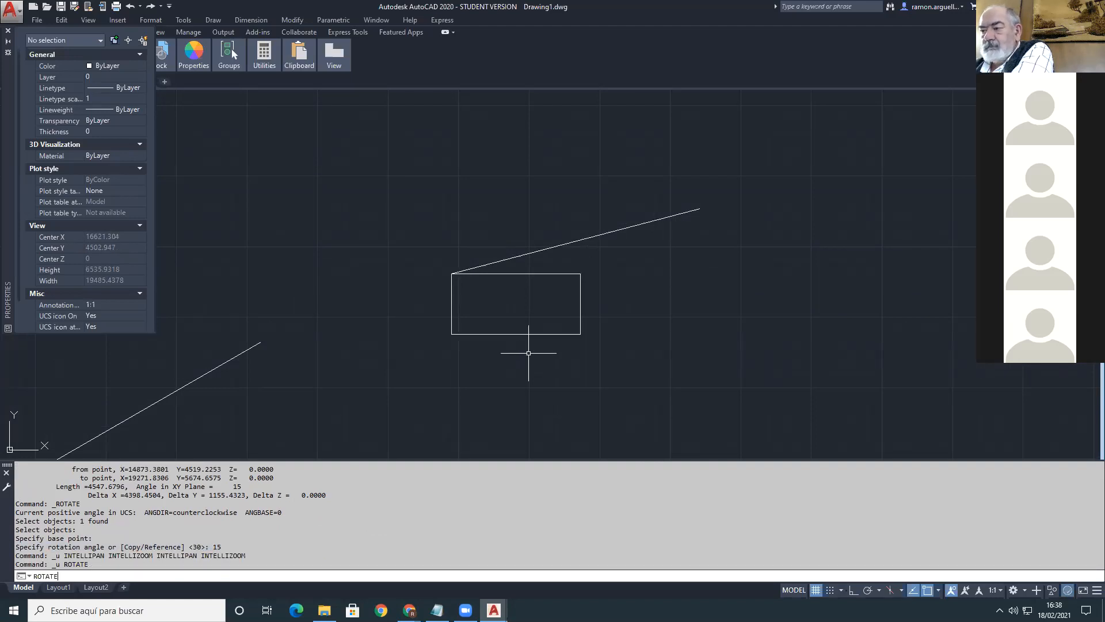
key(Return)
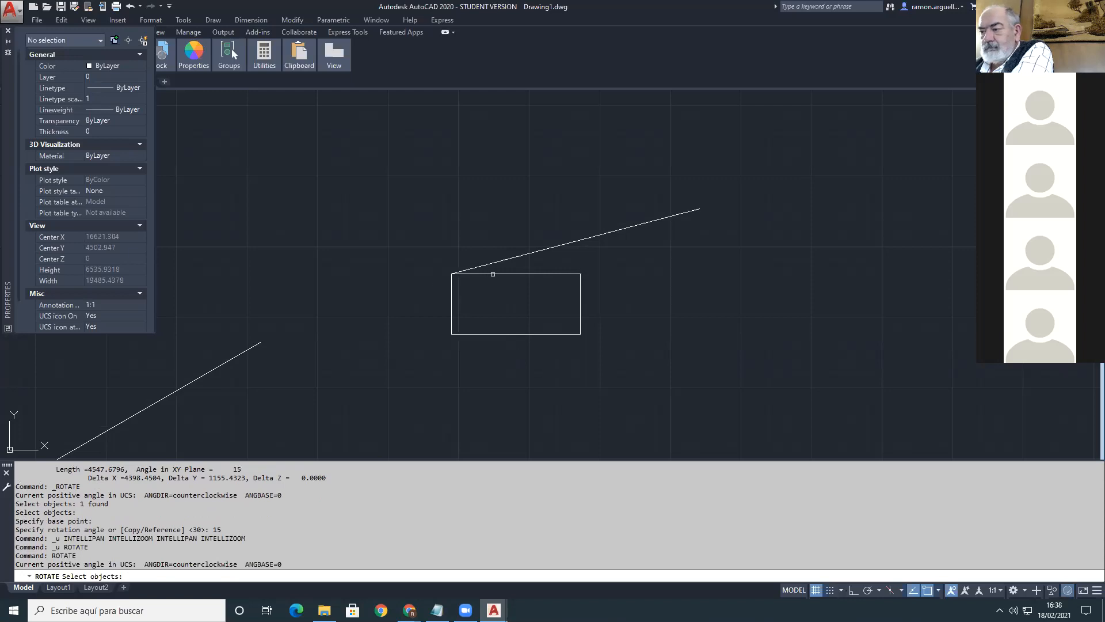
click(493, 274)
key(Return)
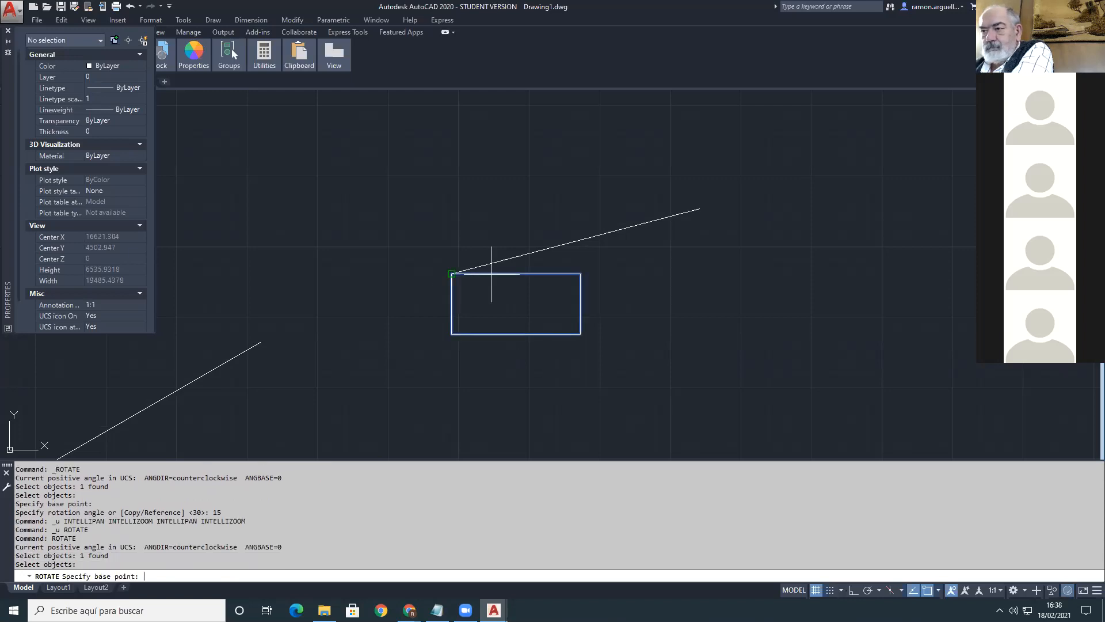
click(453, 274)
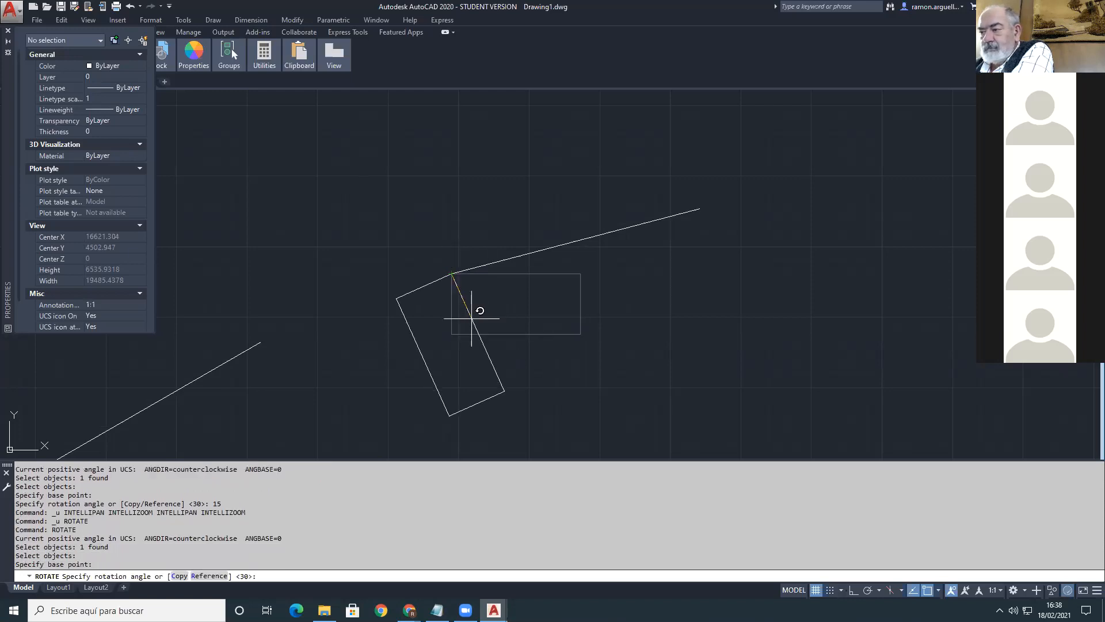
click(207, 577)
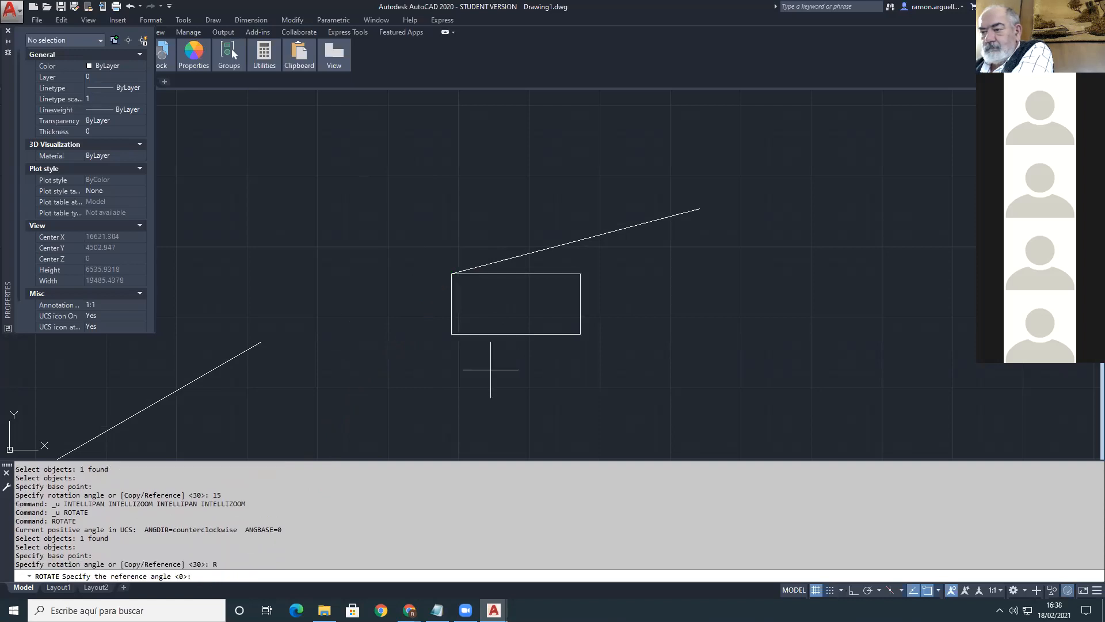
click(452, 273)
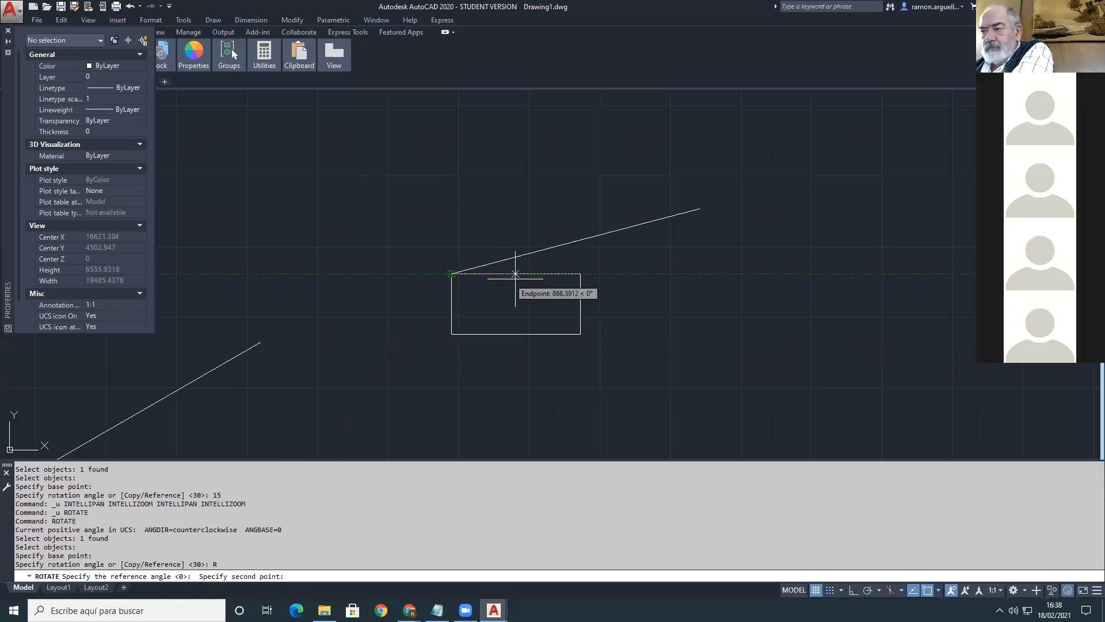
click(583, 273)
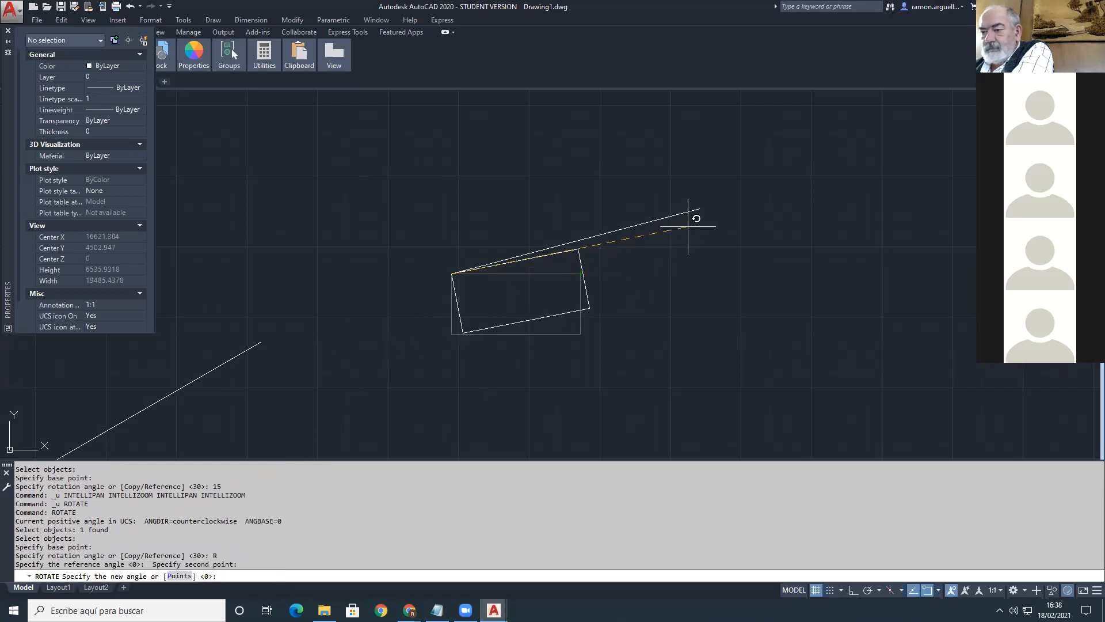
click(701, 211)
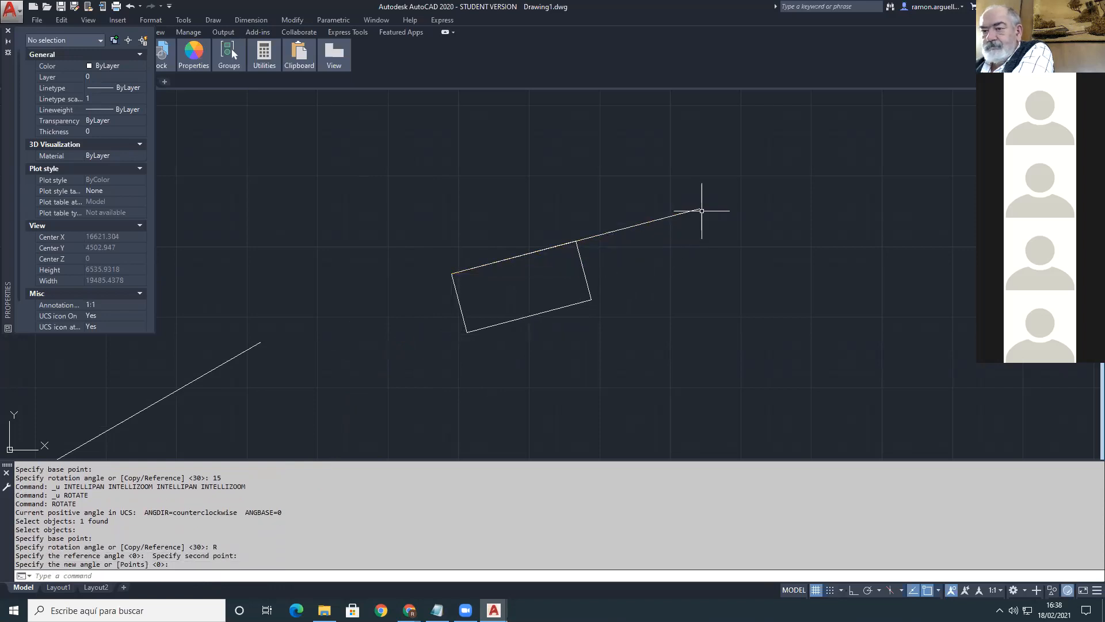
Step: Inspect the rectangle's upper edge against the slanted line up close and undo the Reference rotation
scroll(605, 239, up, 10)
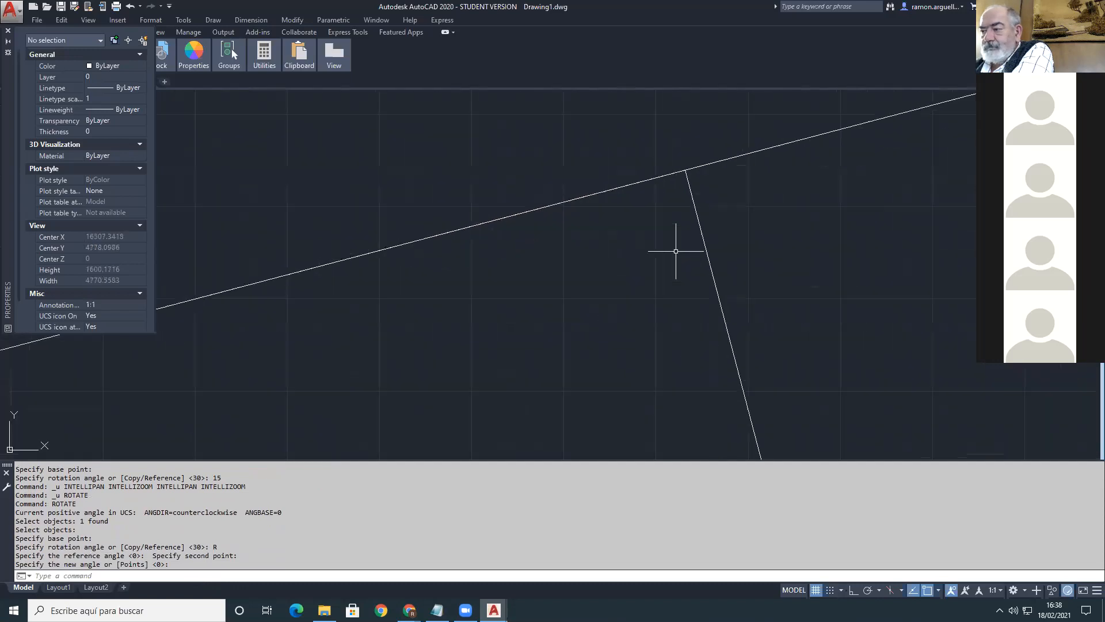
scroll(676, 251, down, 4)
scroll(542, 286, down, 2)
scroll(541, 286, down, 5)
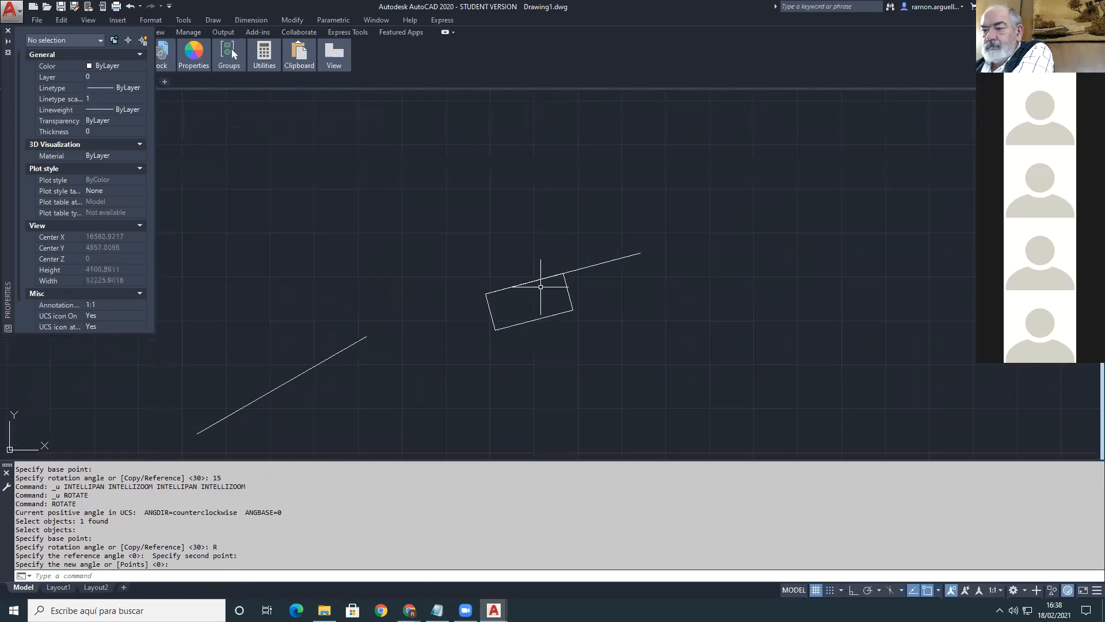
scroll(538, 285, up, 4)
key(ctrl+z)
key(ctrl+z)
key(ctrl+z)
scroll(505, 299, up, 2)
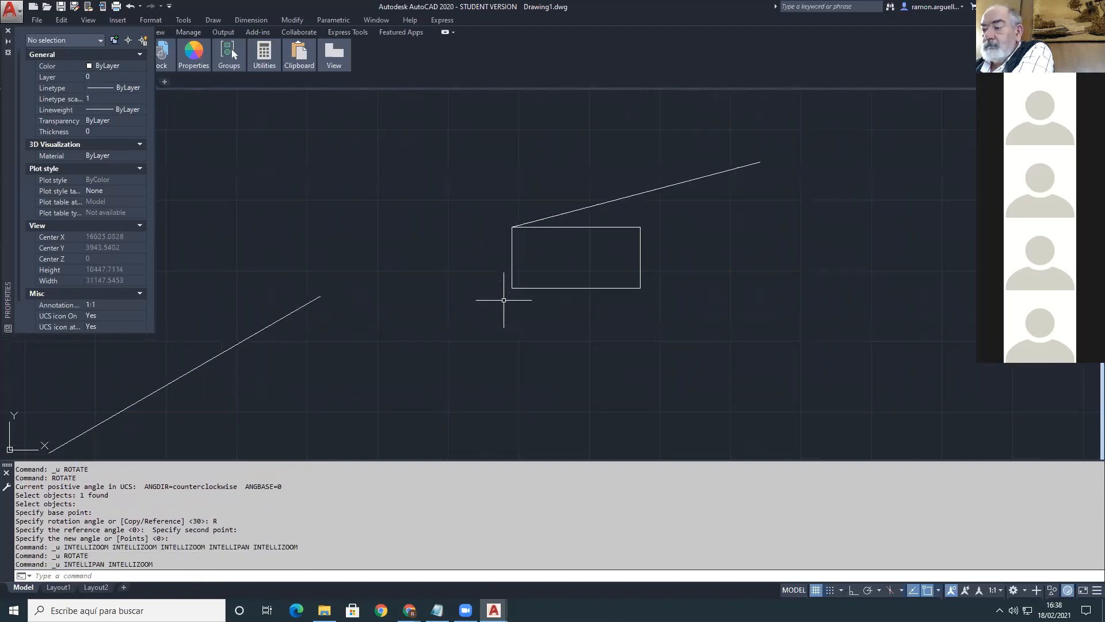
middle_drag(649, 217, 594, 293)
scroll(595, 293, up, 4)
scroll(576, 299, down, 4)
mouse_move(530, 305)
middle_down()
mouse_move(527, 229)
mouse_move(505, 290)
middle_up()
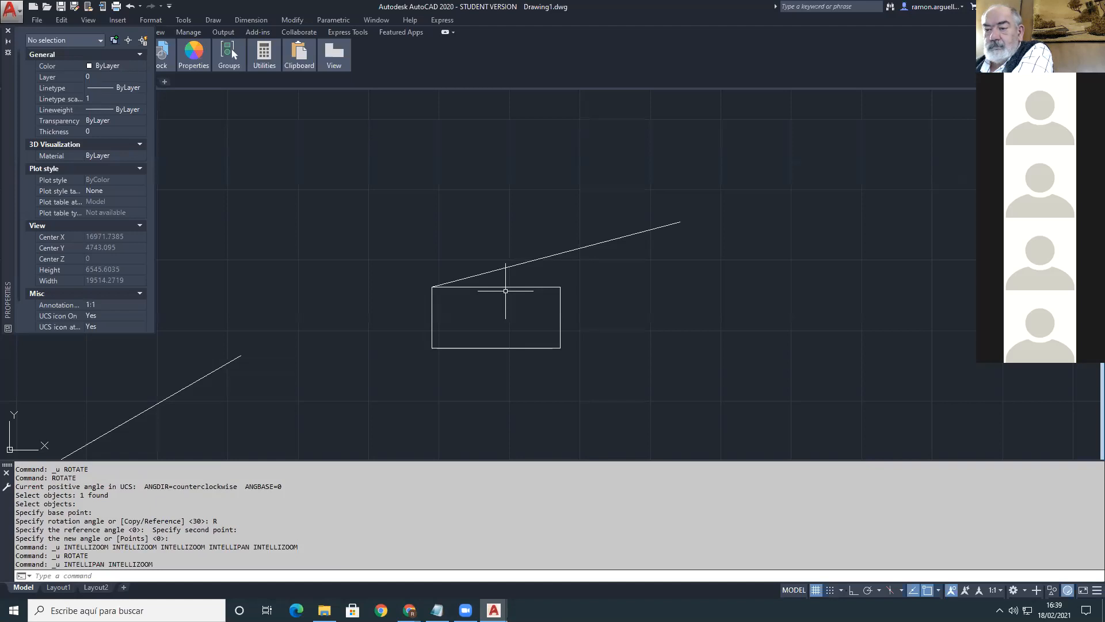
Step: Try to rotate the rectangle about its upper-left corner by Reference, using its lower edge as the reference direction toward the slanted line
text(u)
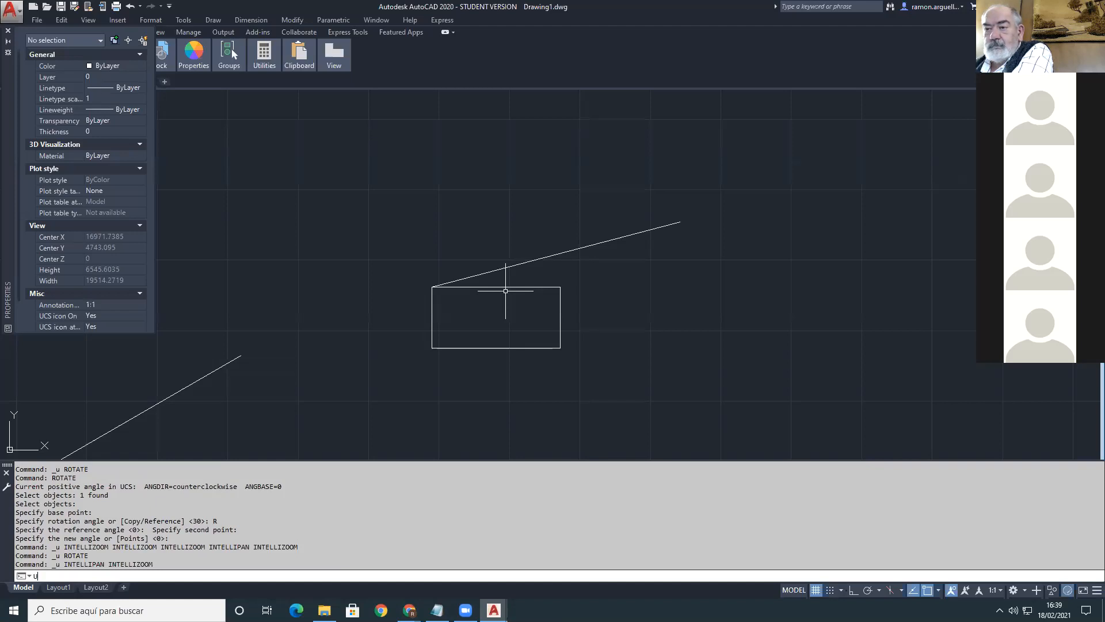
key(BackSpace)
key(Return)
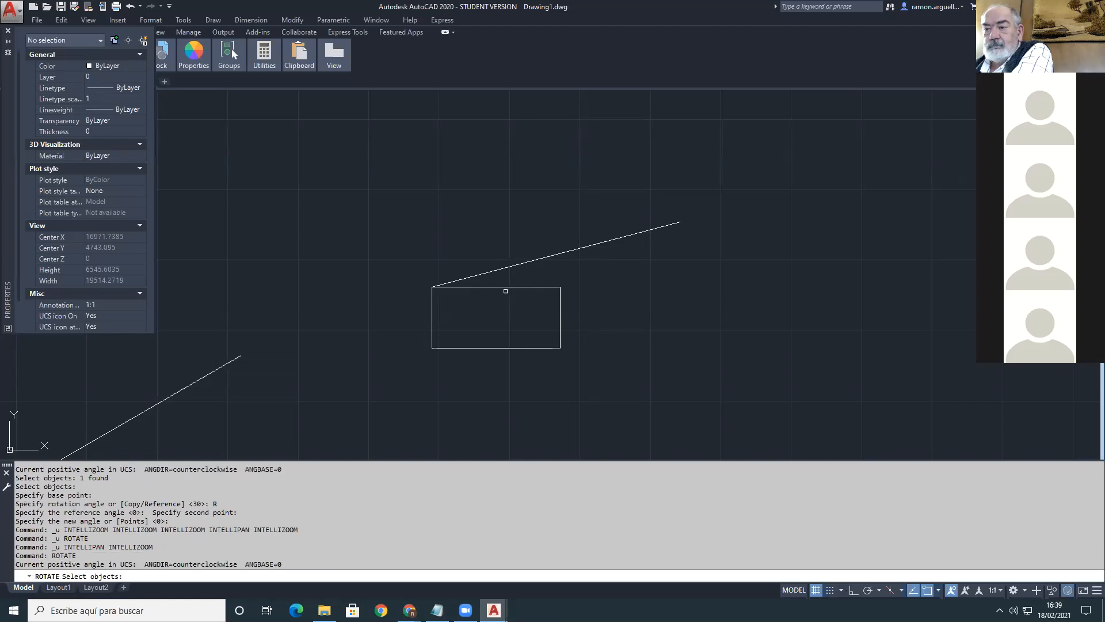
click(483, 288)
key(Return)
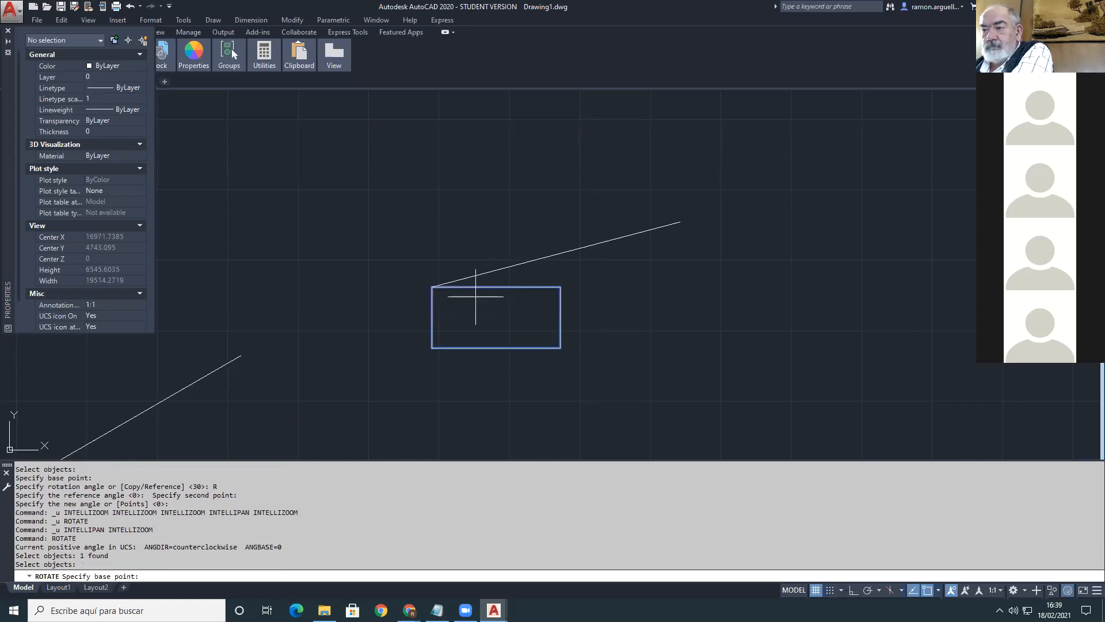
click(431, 286)
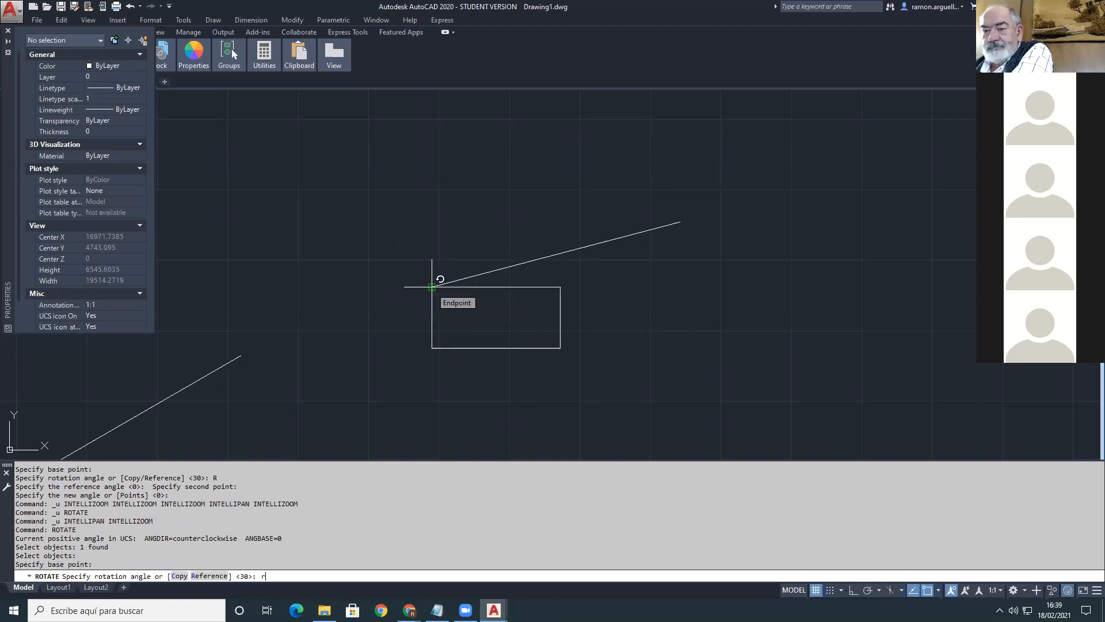
text(r)
key(Return)
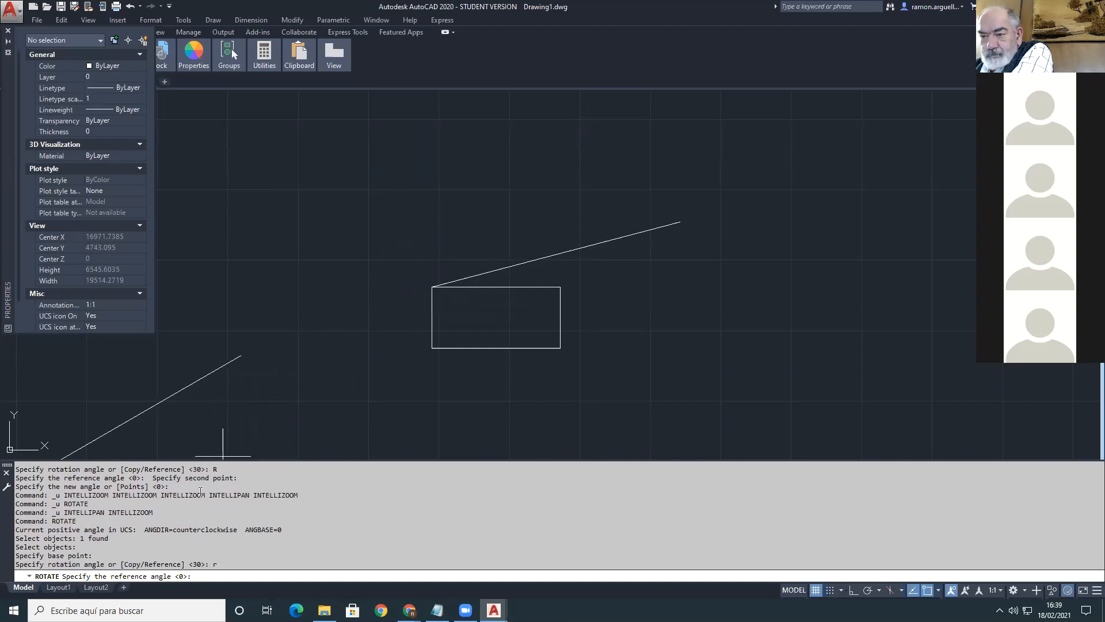
click(432, 348)
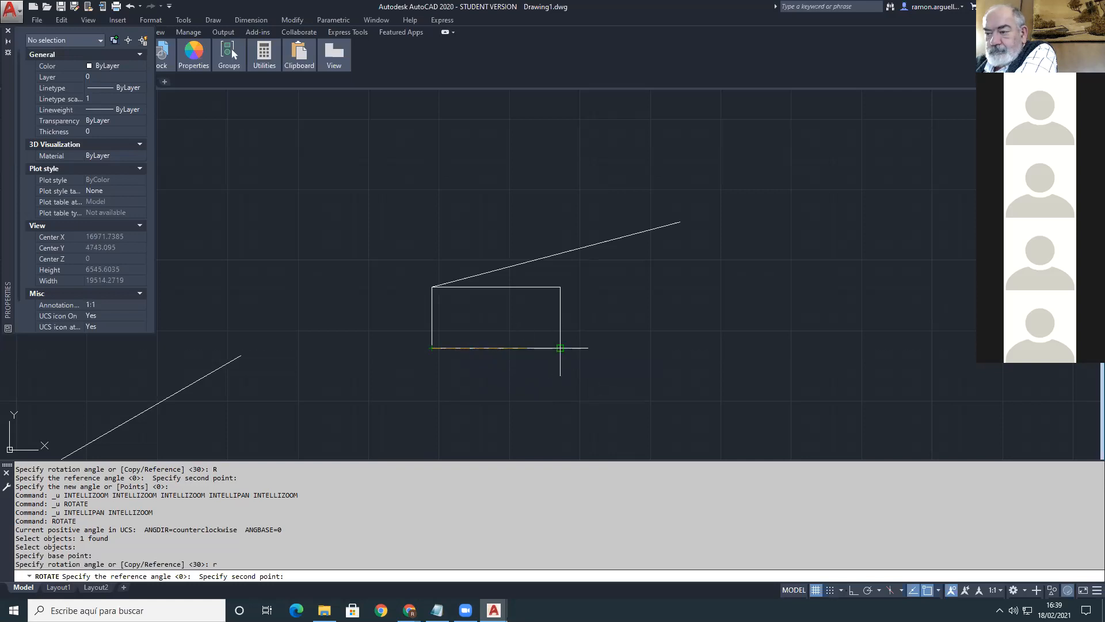
click(560, 348)
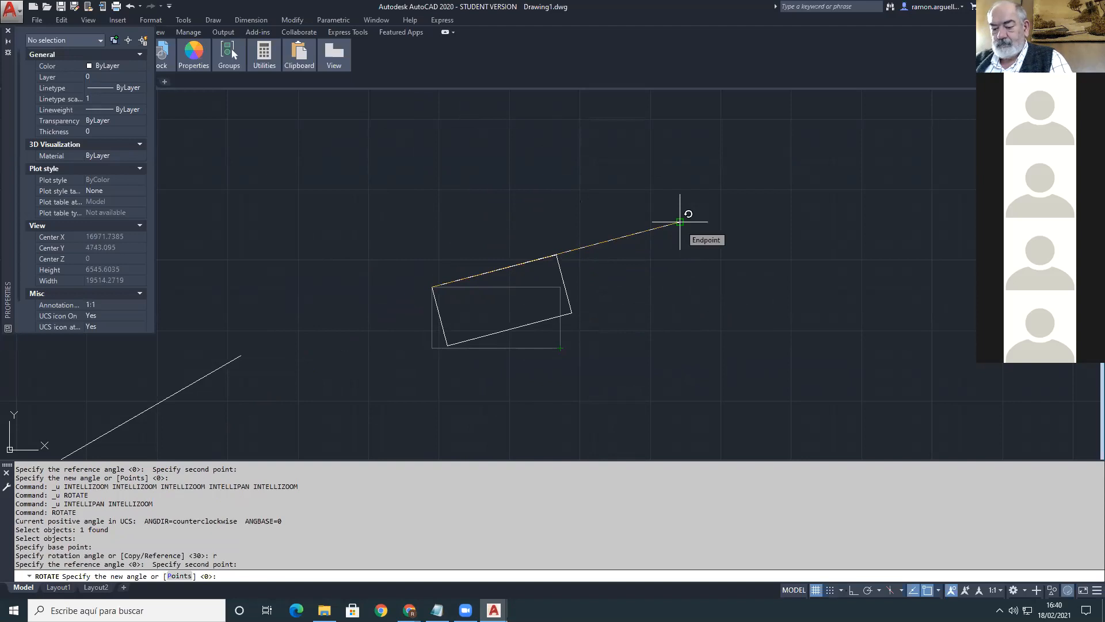
key(Escape)
Step: Try to rotate the rectangle freely about its upper-left corner toward the slanted line's far endpoint, without using Reference
key(Return)
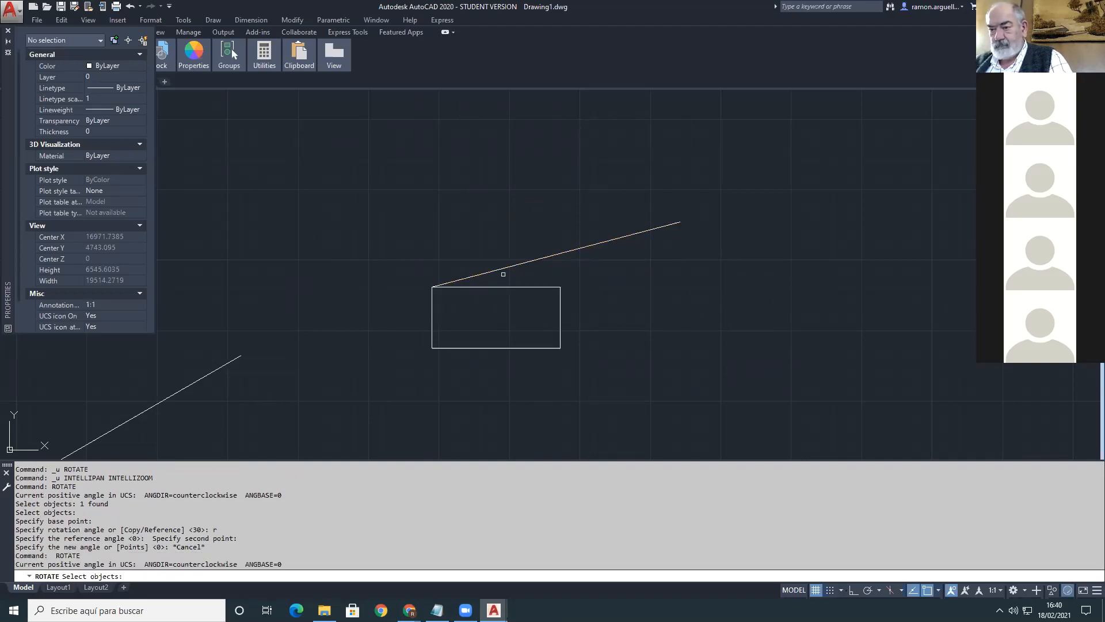
key(Return)
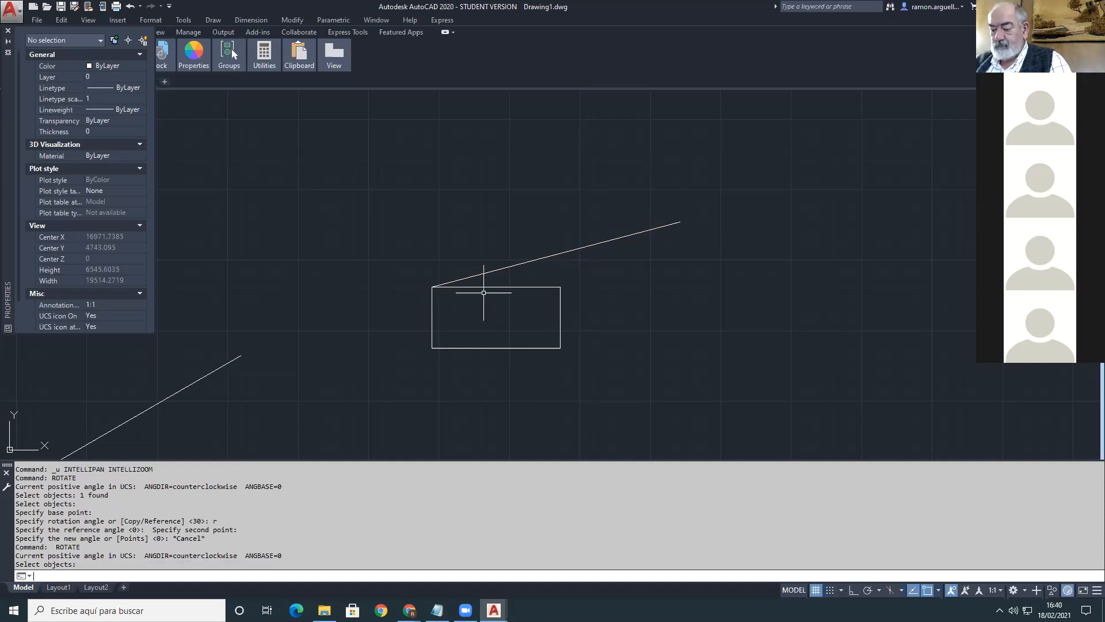
key(Return)
click(495, 289)
key(Return)
click(432, 287)
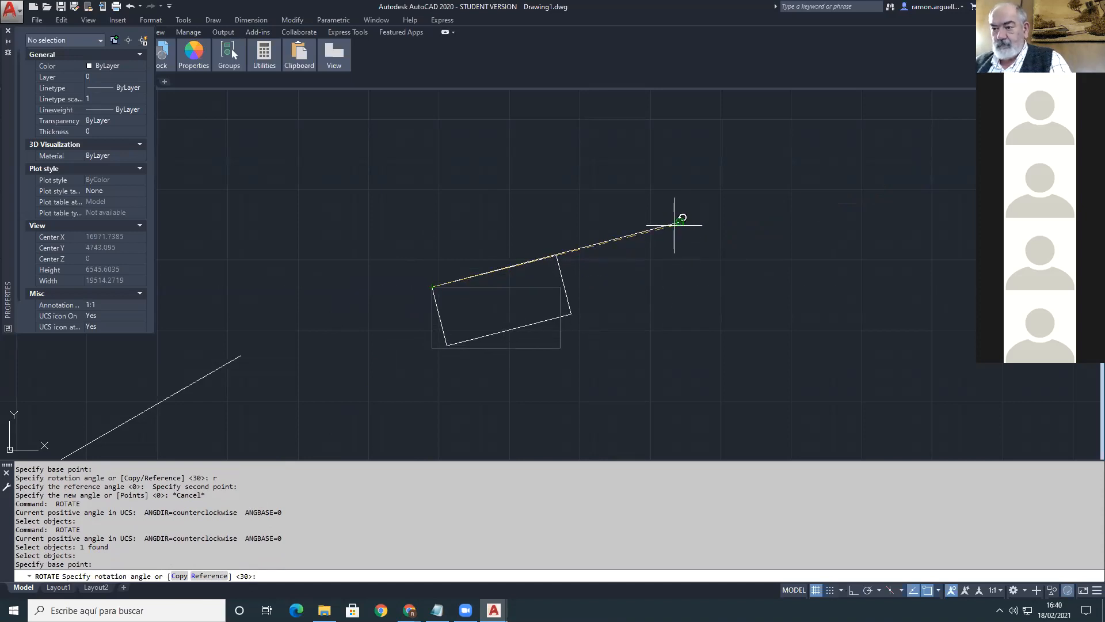
key(Escape)
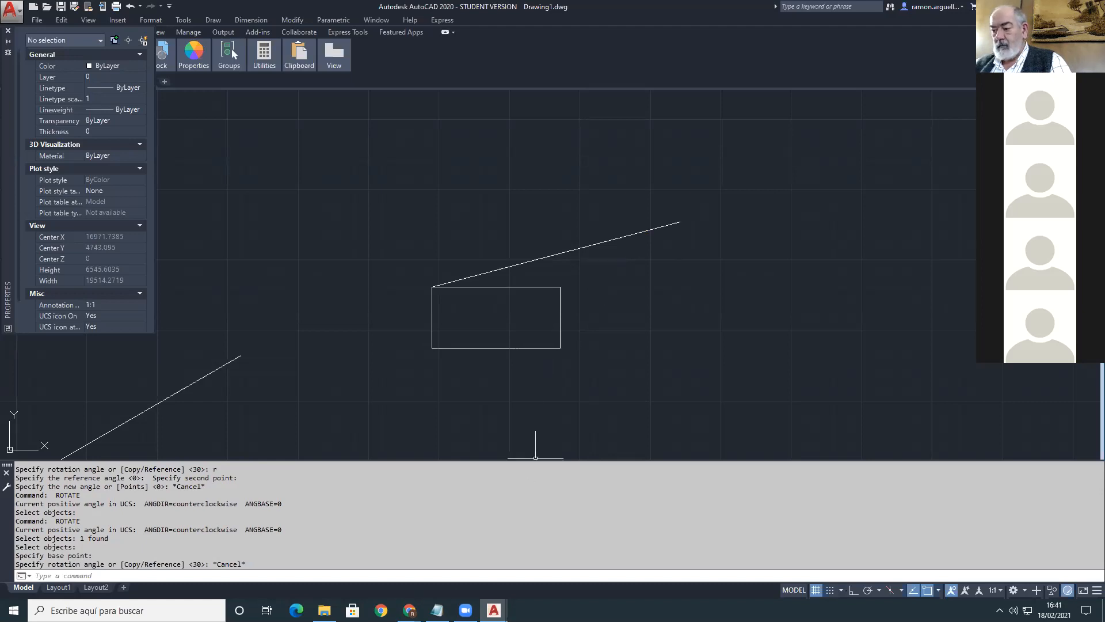
Step: Switch to the Expresión Gráfica GITA course page in Chrome and search it for "letra"
mouse_move(409, 611)
click(416, 567)
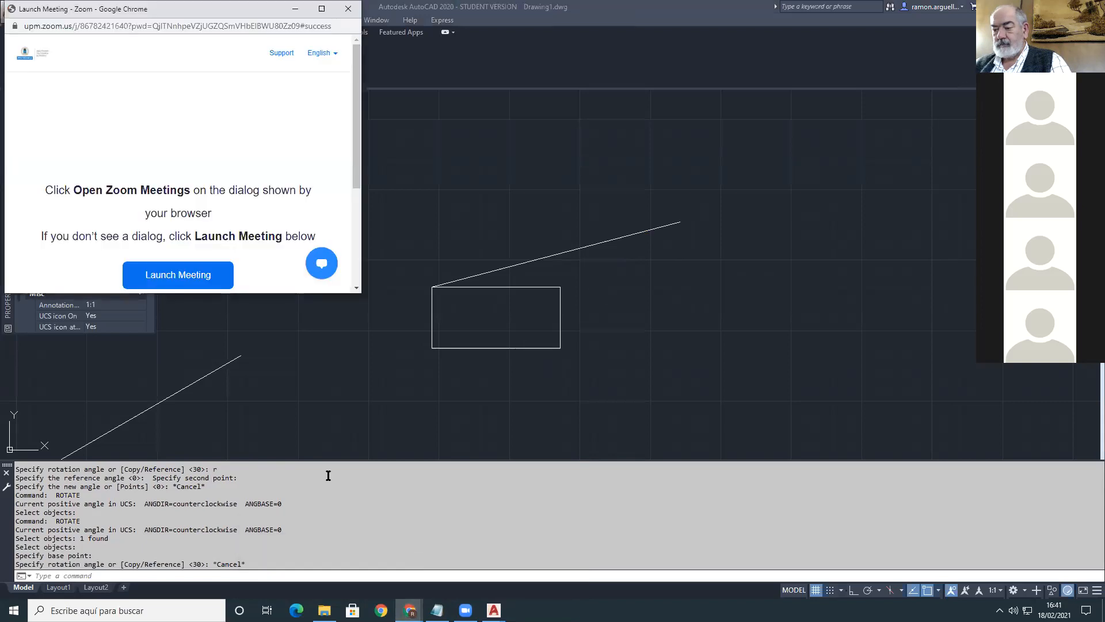
mouse_move(410, 611)
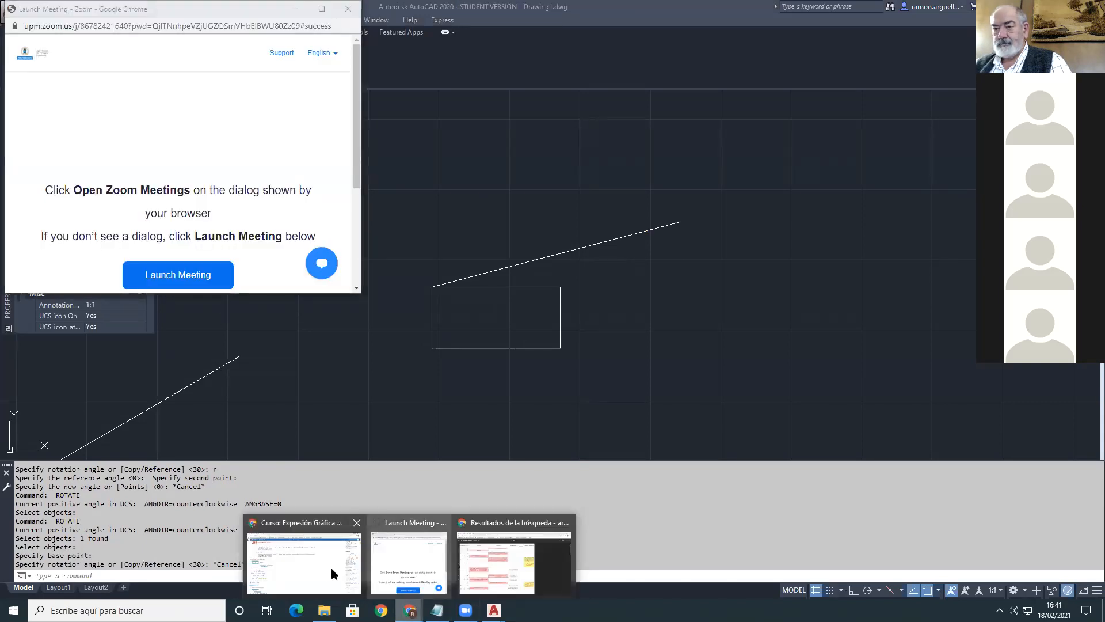
click(314, 553)
scroll(240, 317, down, 8)
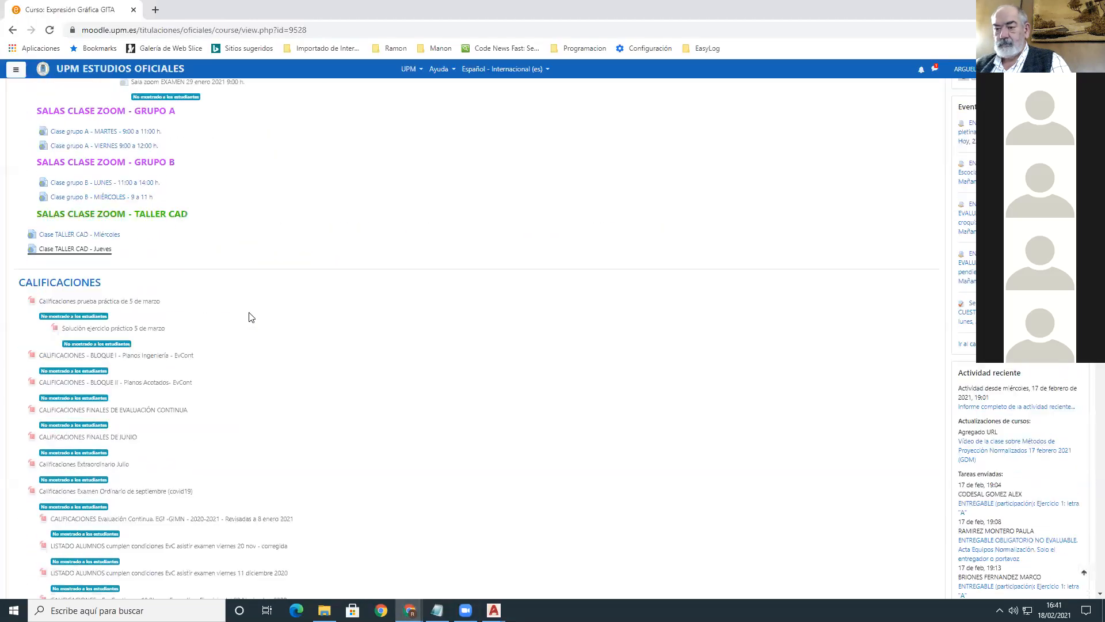
key(ctrl+f)
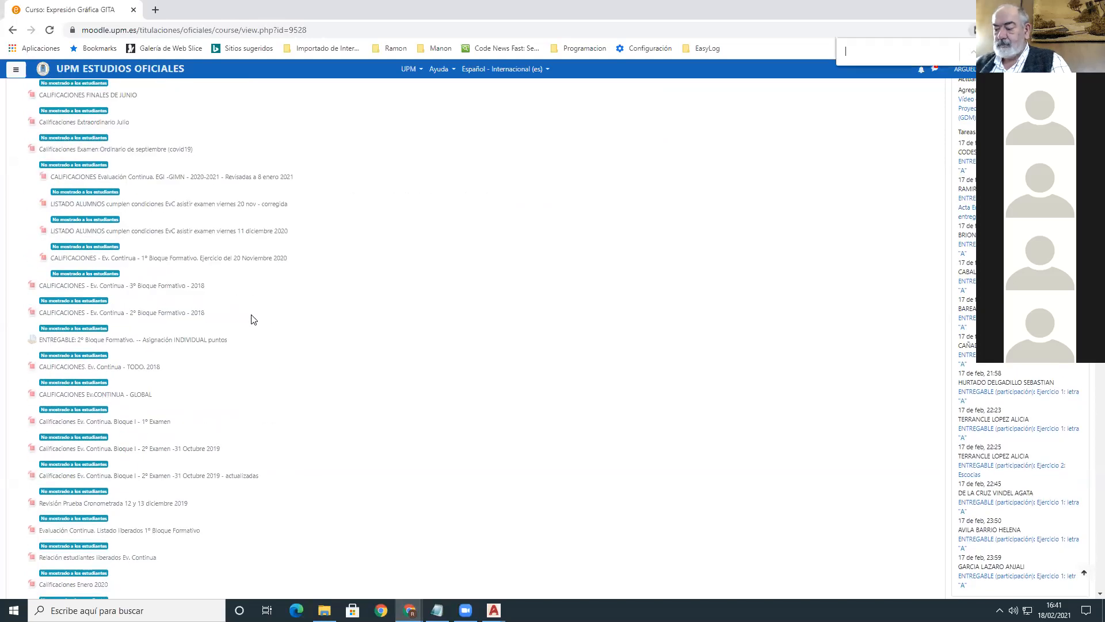
text(letra)
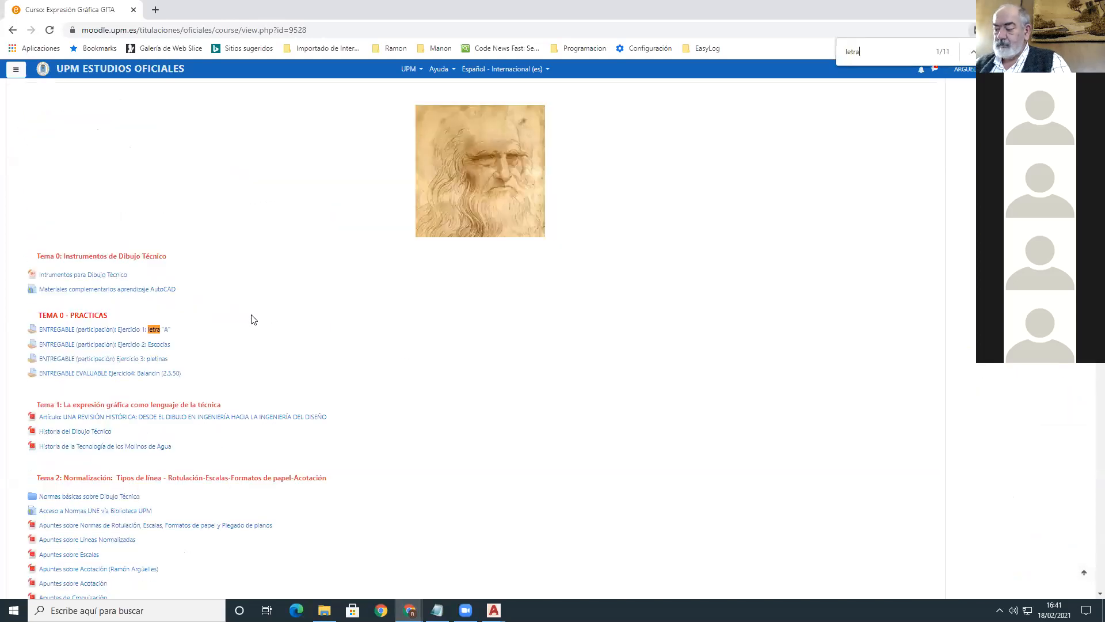
Step: Open the Ejercicio 2: Escocias assignment and save its PDF as Ejercicio_Escocias (1).PDF in the Descargas folder
click(148, 347)
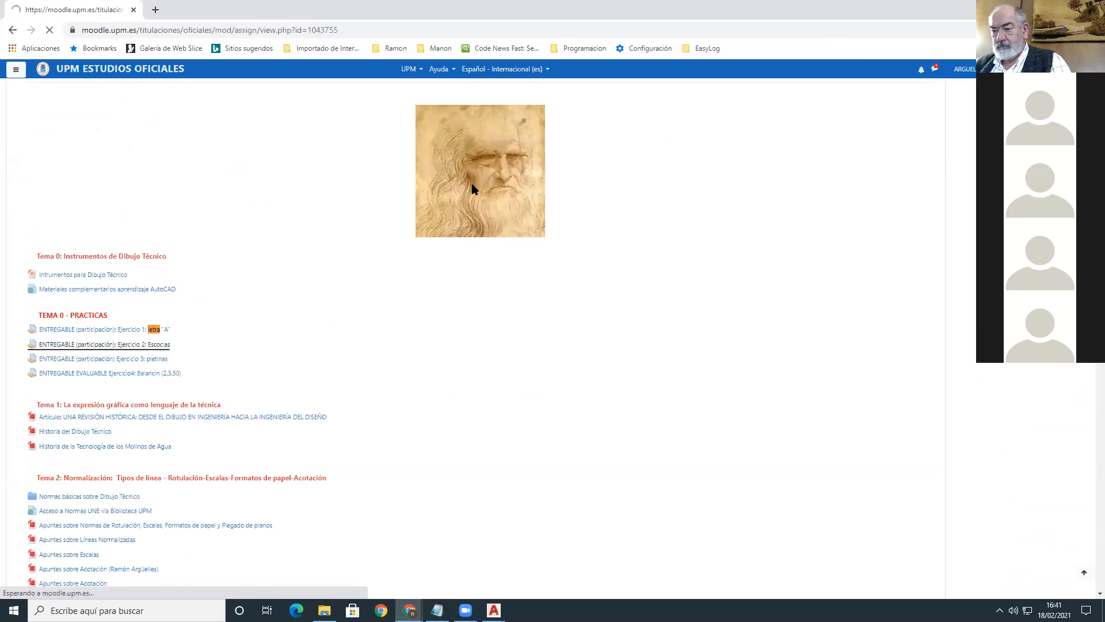
click(61, 218)
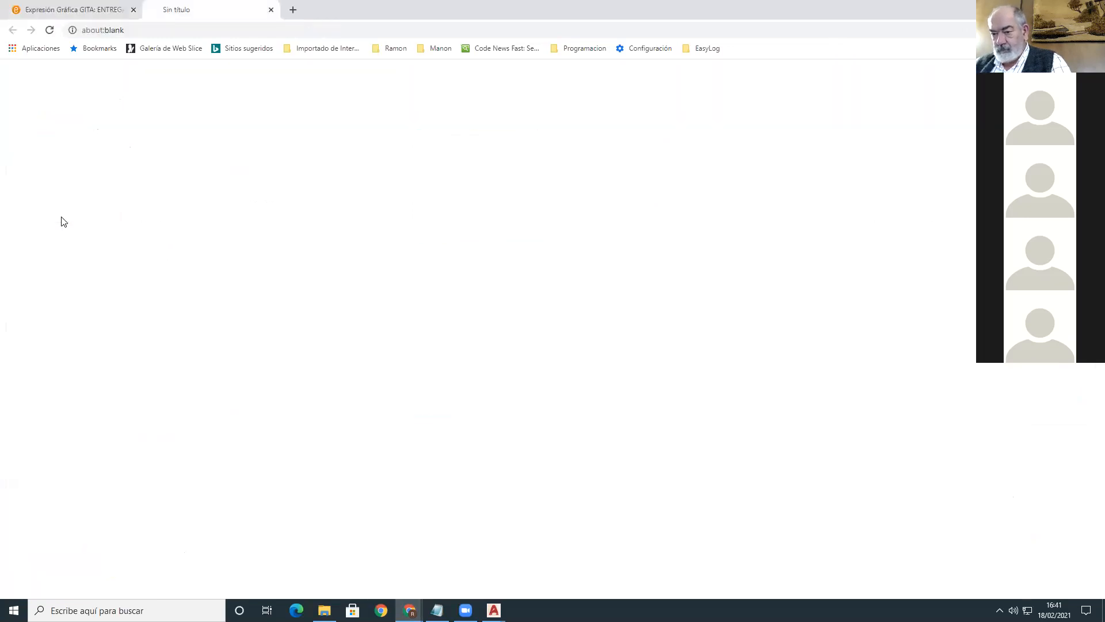
click(446, 292)
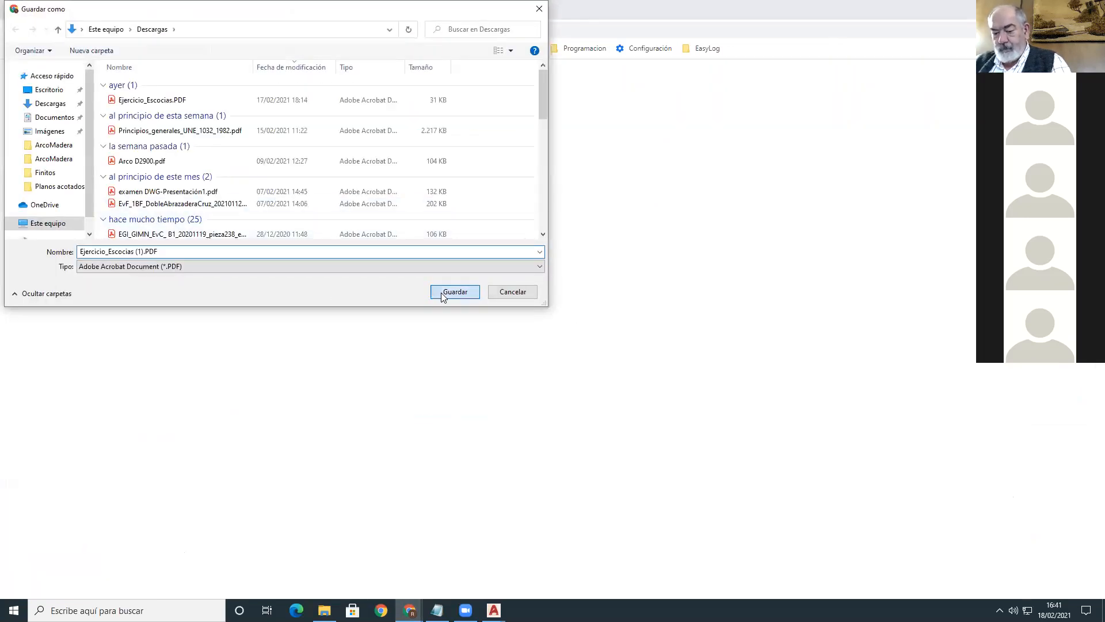
Step: Open the downloaded exercise PDF and examine the moulding drawings and the ARCO instructions at 125% zoom
click(50, 583)
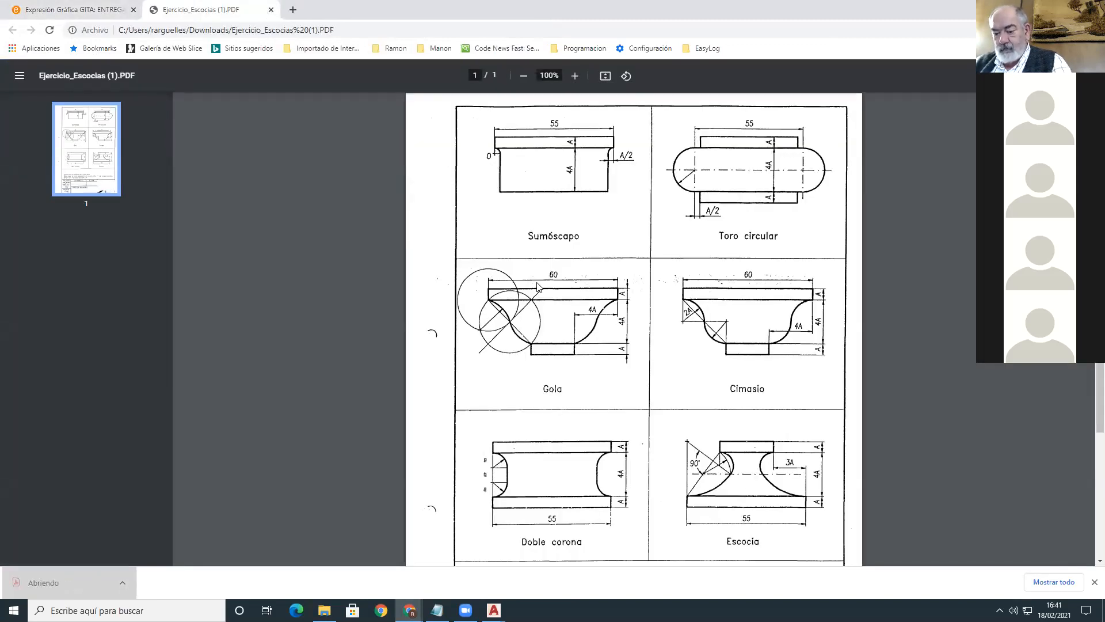
scroll(538, 286, down, 6)
ctrl+scroll(546, 285, up, 2)
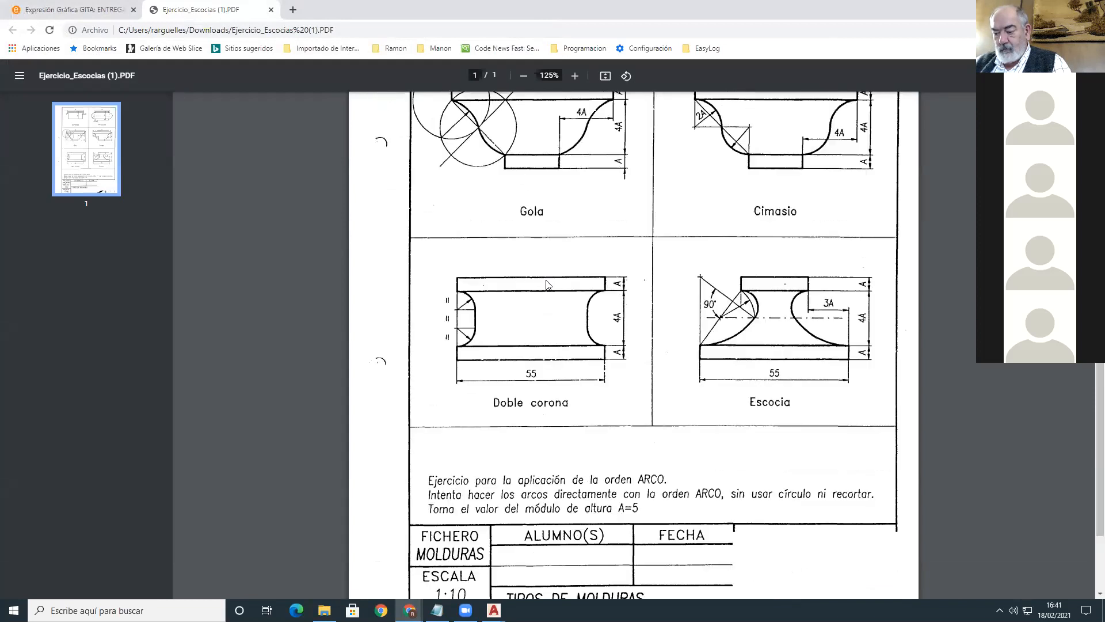
scroll(547, 284, up, 5)
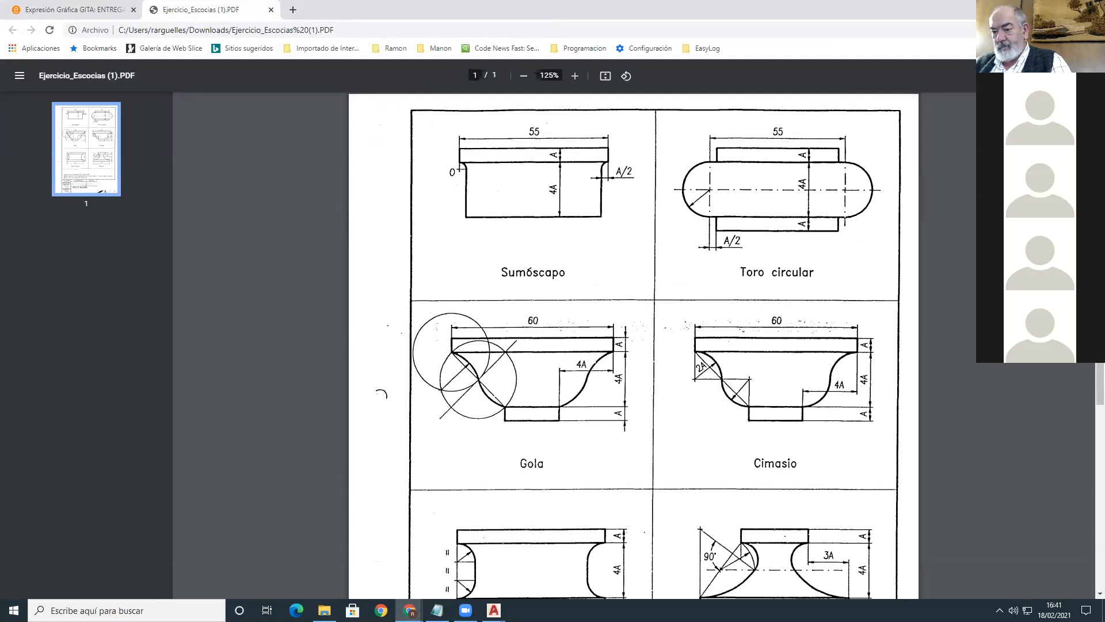
drag(1100, 391, 1088, 440)
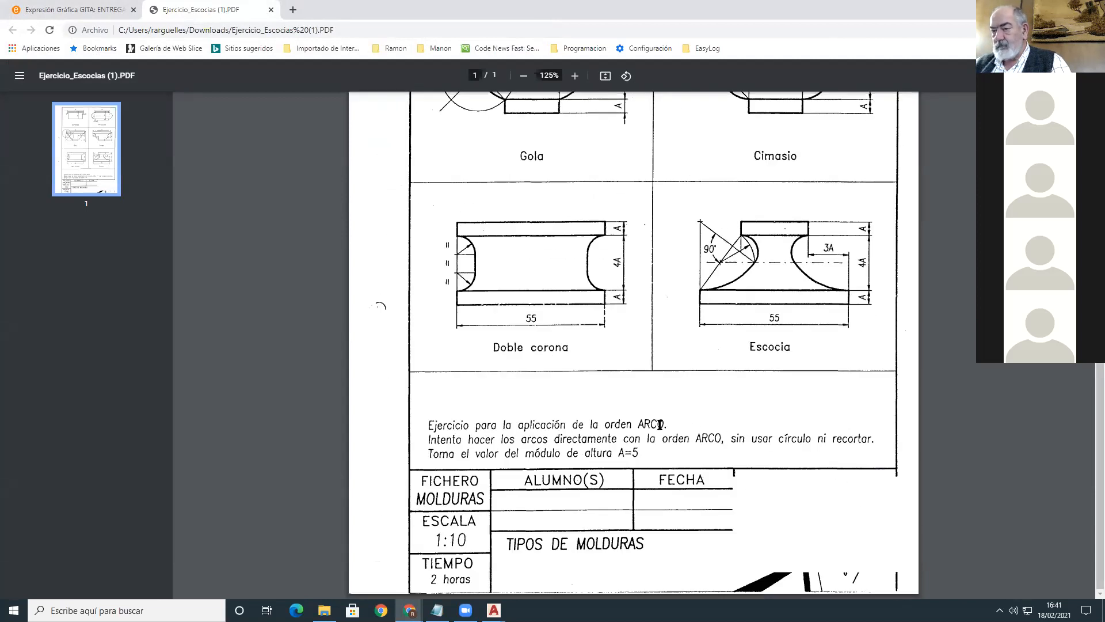
Step: Highlight the module value A=5 in the exercise notes, and return to the Sumóscapo drawing
double_click(633, 453)
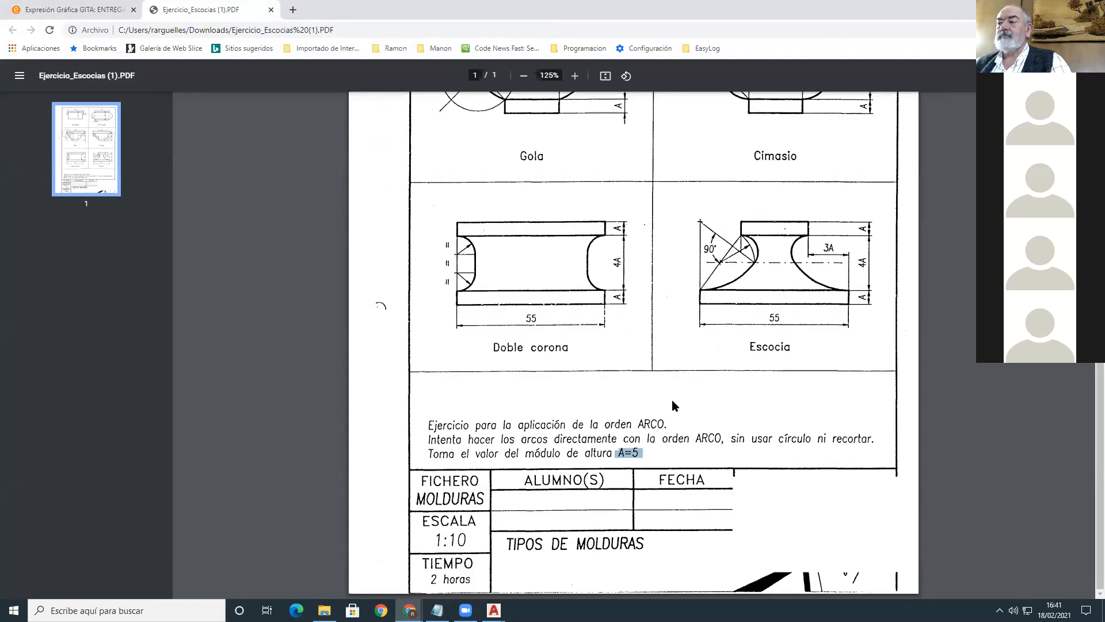
scroll(672, 400, up, 5)
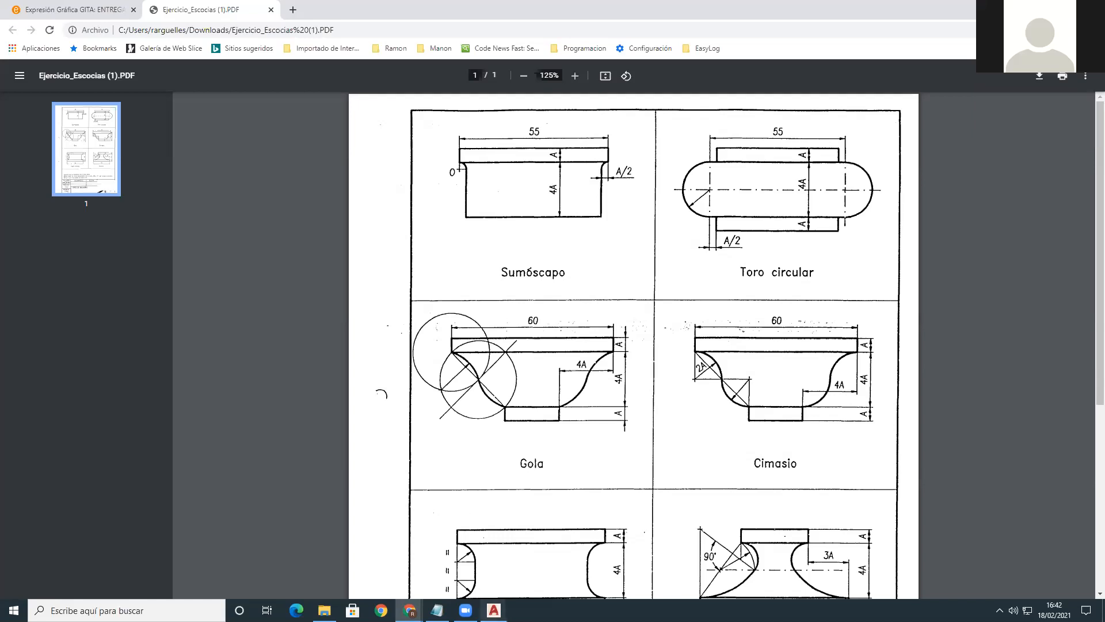
Step: Switch to AutoCAD, start a new drawing from the default template, and turn off its grid
mouse_move(494, 609)
click(428, 525)
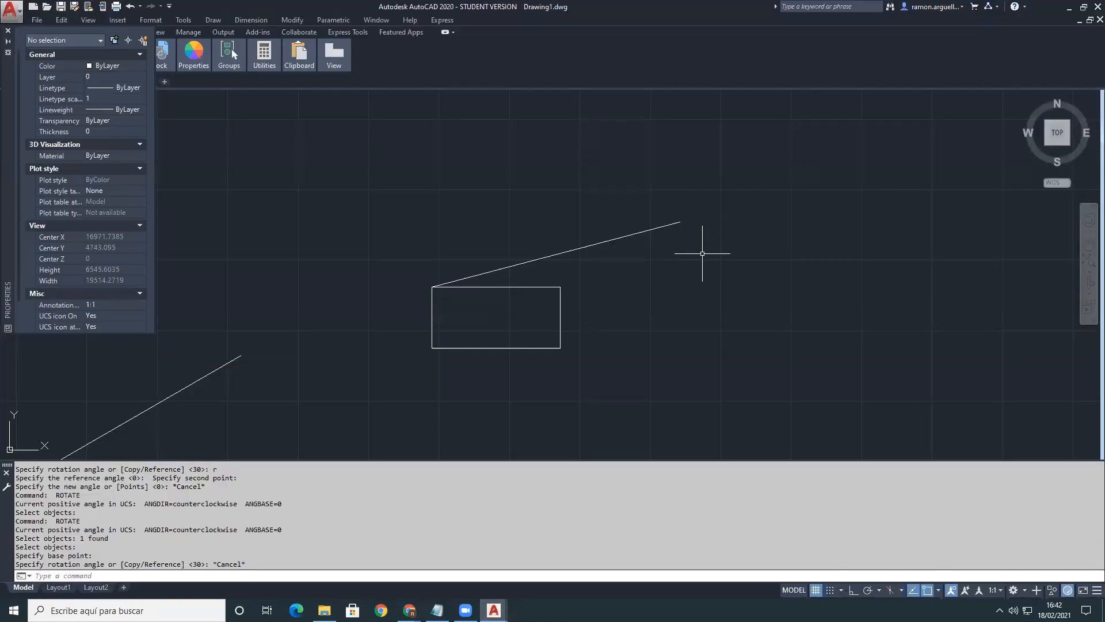
text(_)
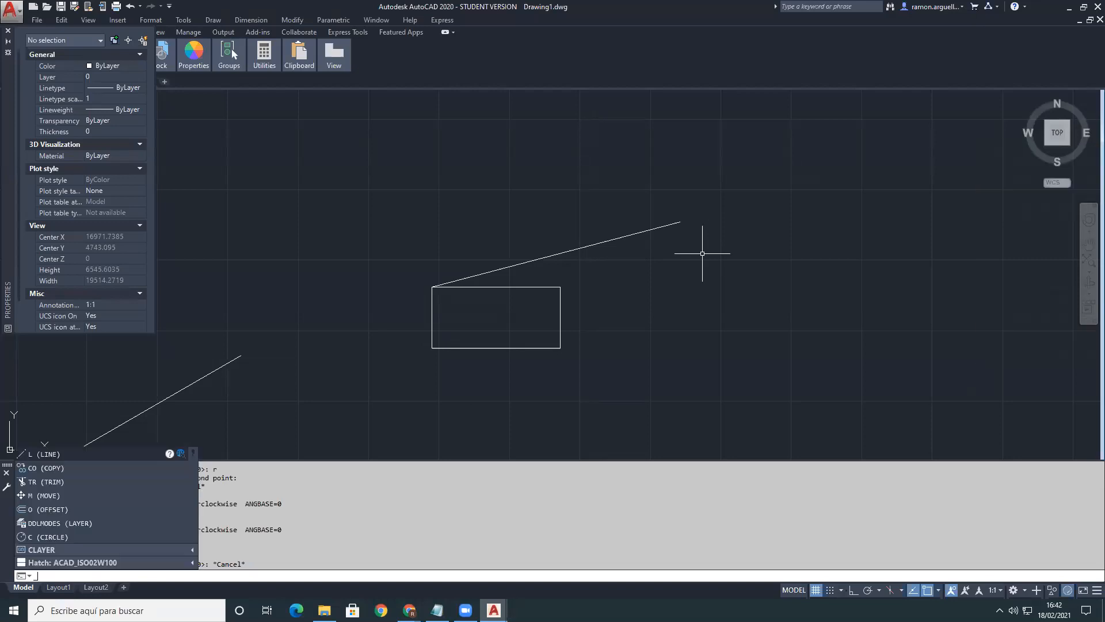
text(new)
key(Return)
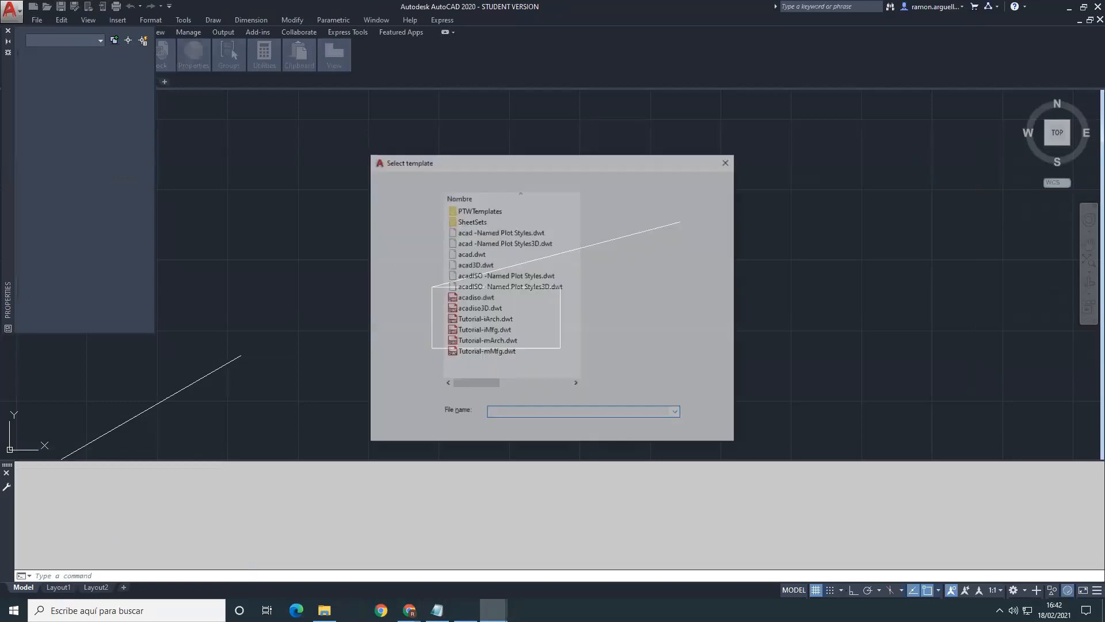
key(Return)
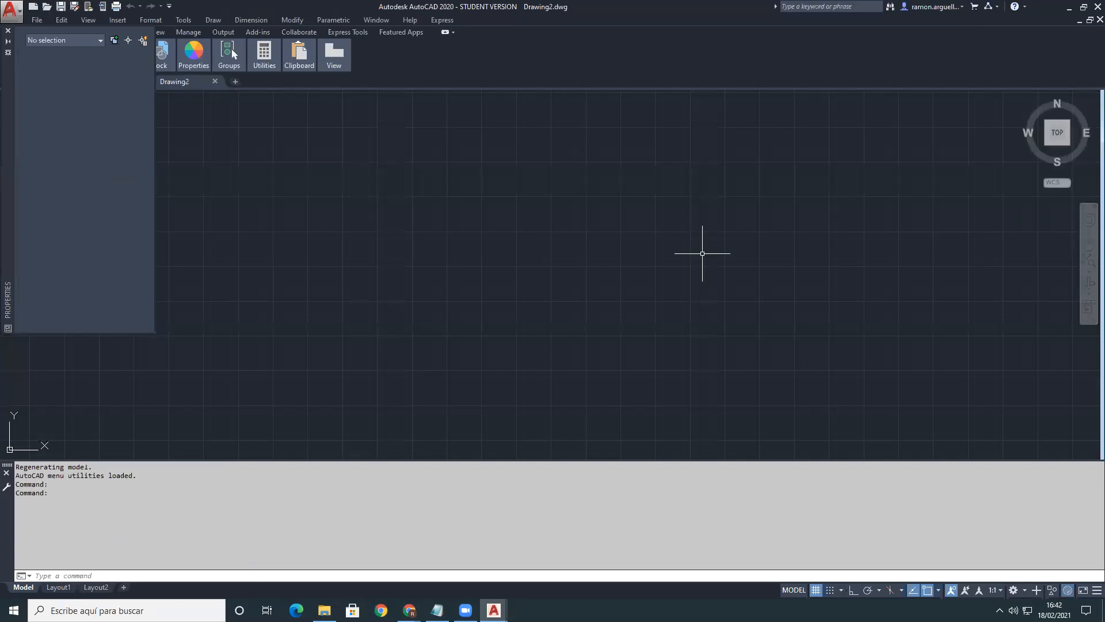
key(F7)
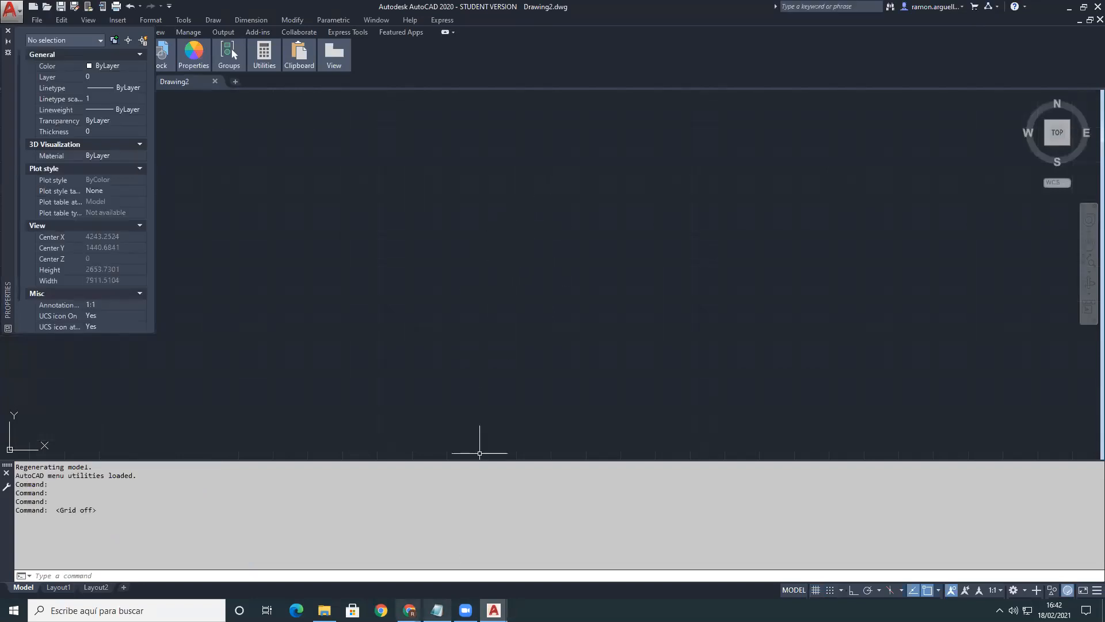
Step: Arrange the AutoCAD and Chrome windows side by side with the Sumóscapo figure in view, and close AutoCAD's Properties palette
click(1083, 6)
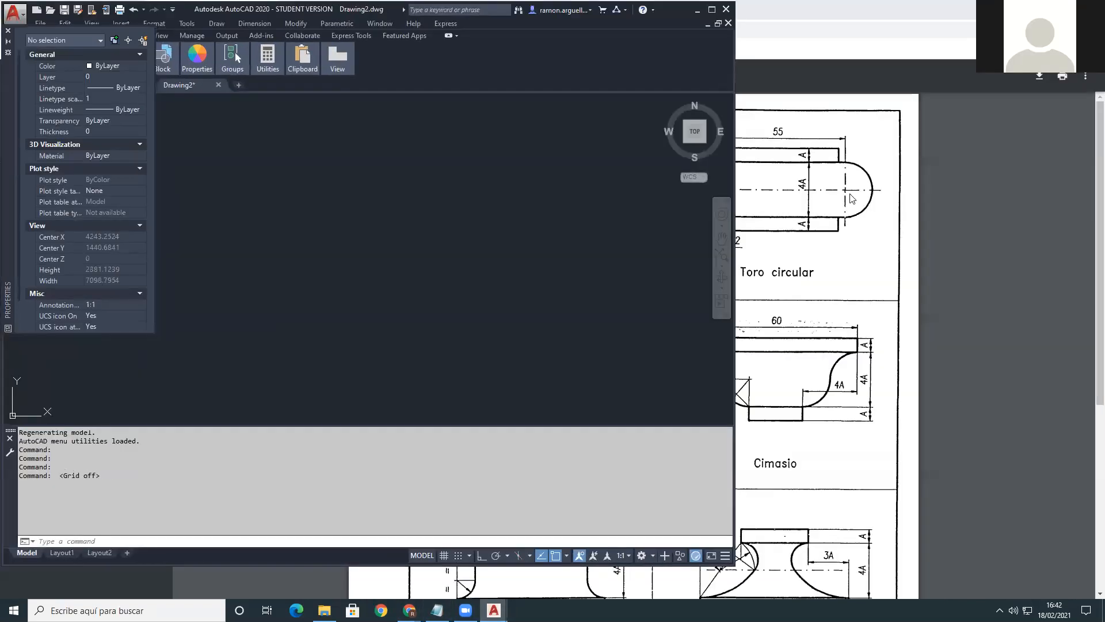
click(818, 121)
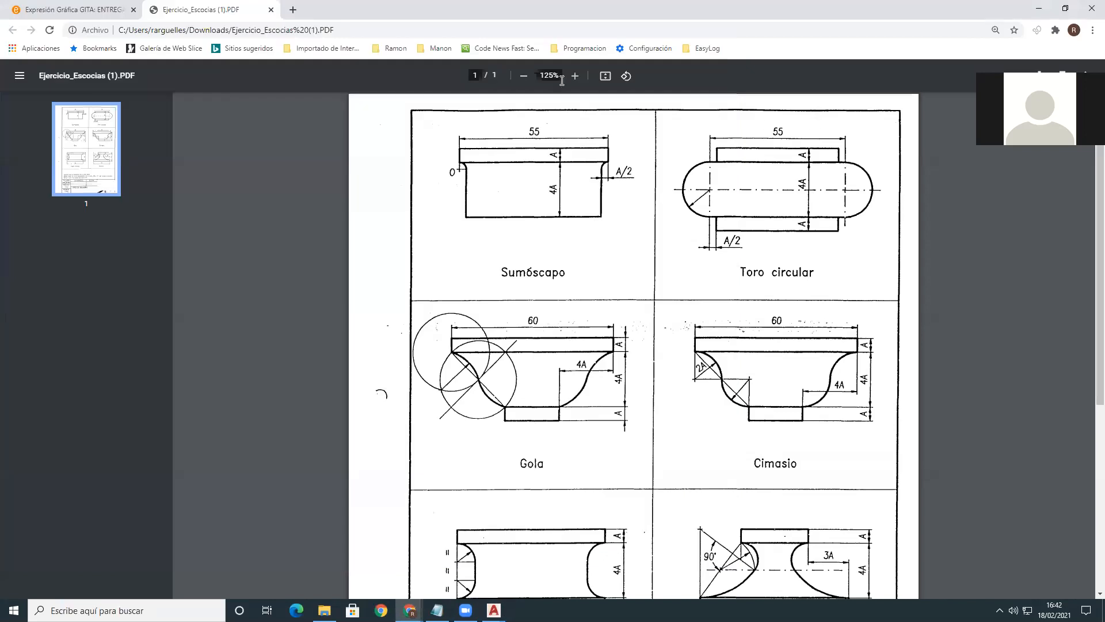
click(1065, 8)
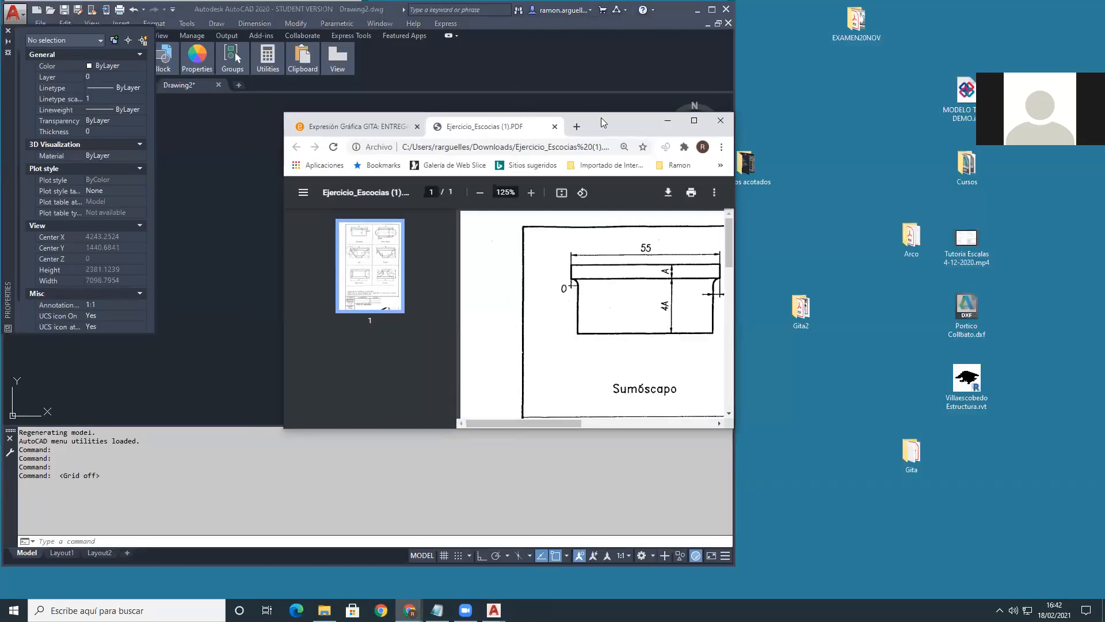
drag(601, 117, 881, 119)
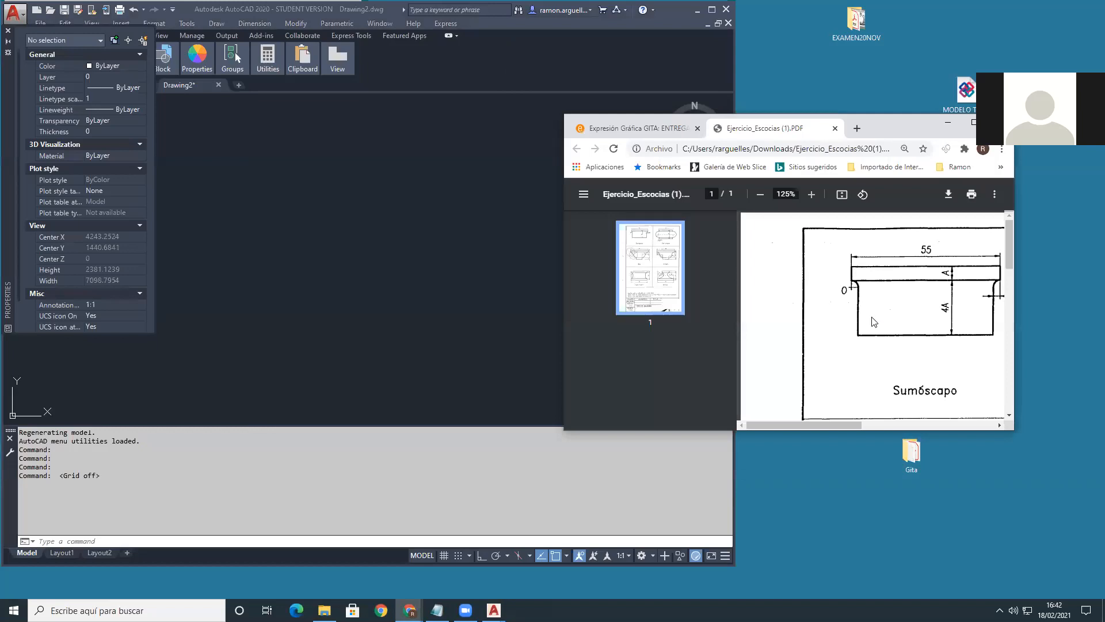
drag(816, 425, 837, 425)
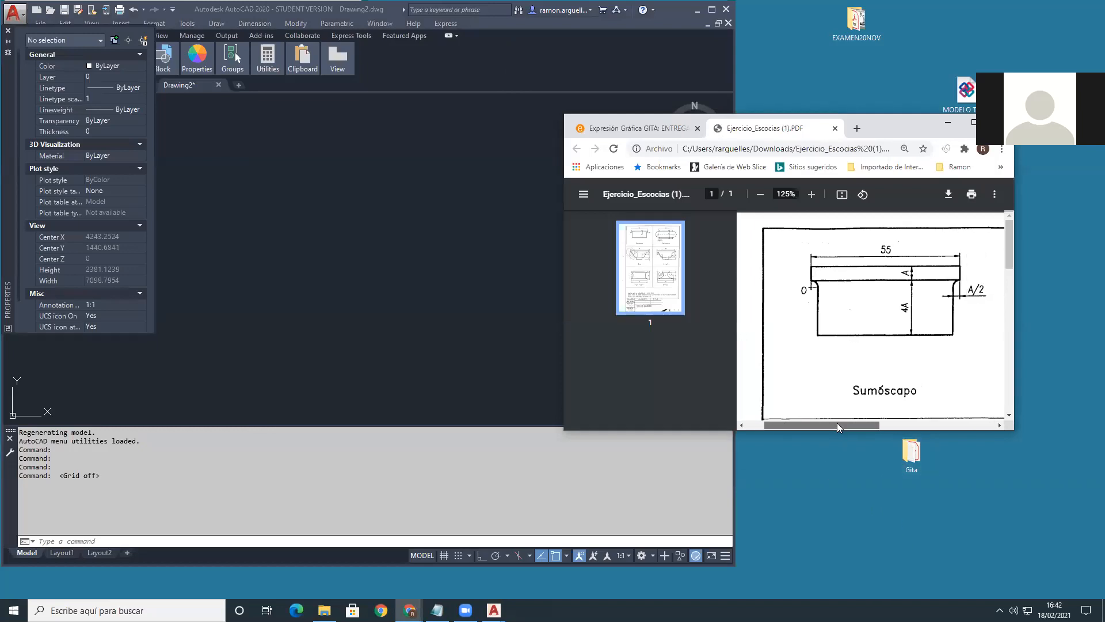
click(189, 235)
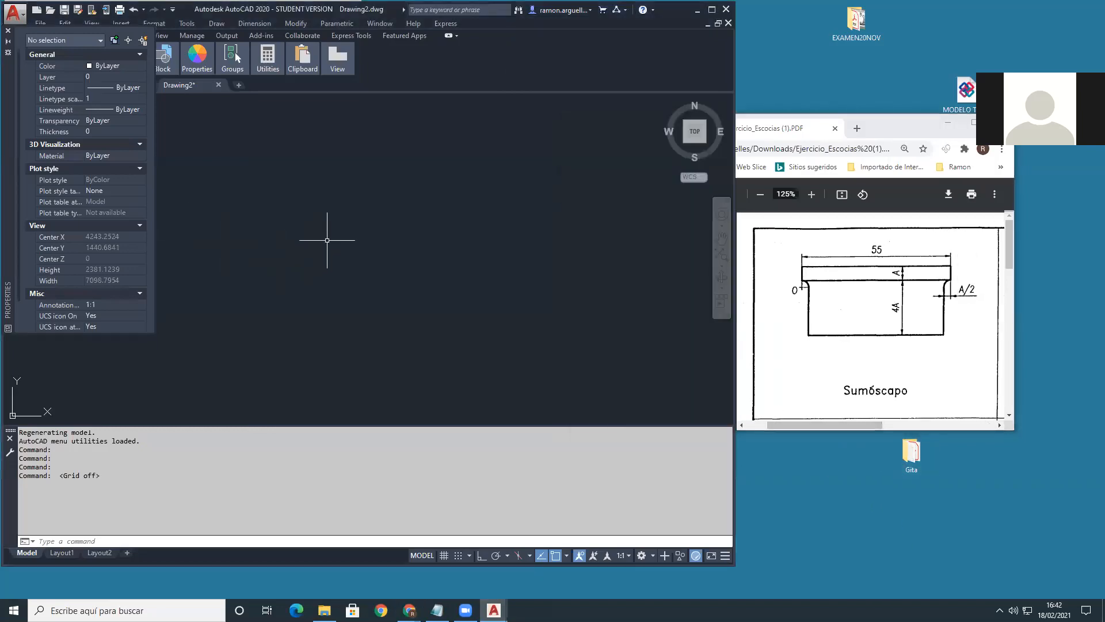
click(8, 30)
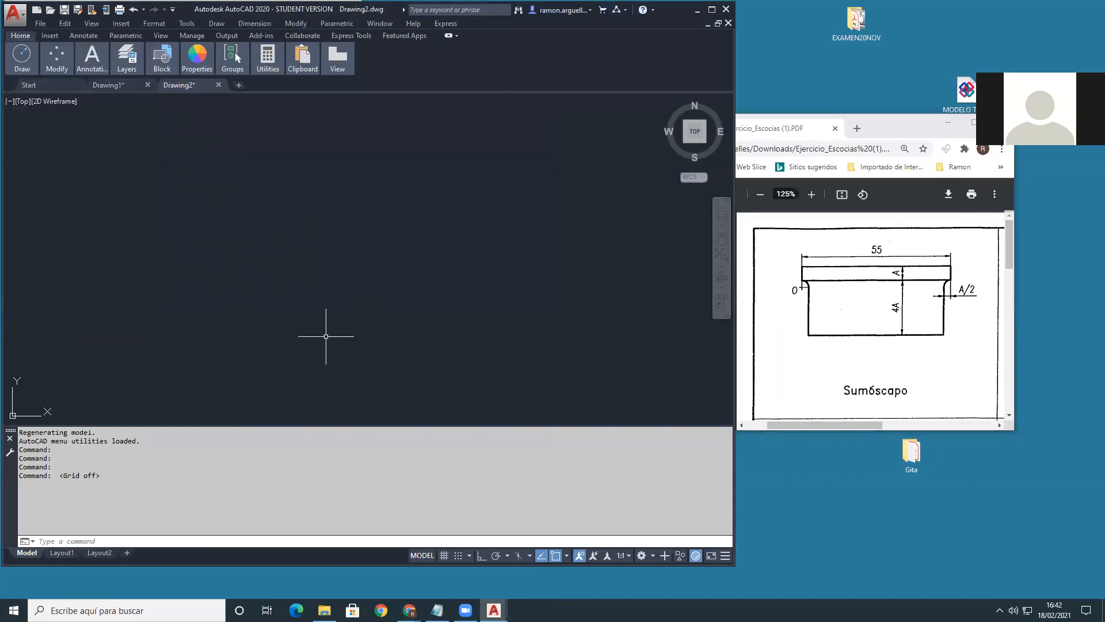
text(L)
key(Return)
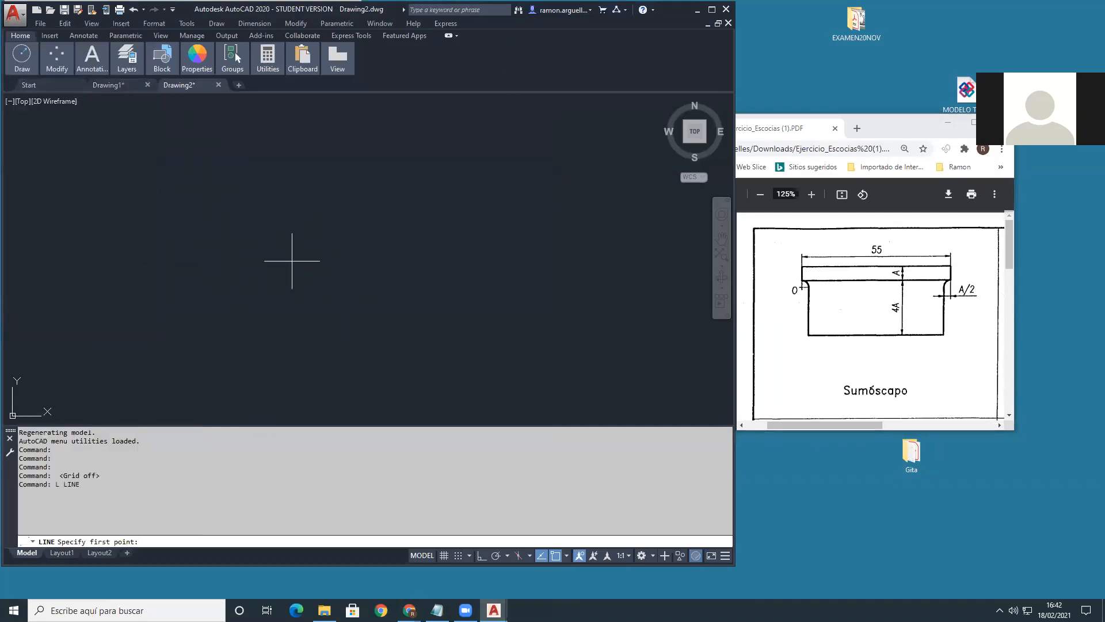
click(182, 213)
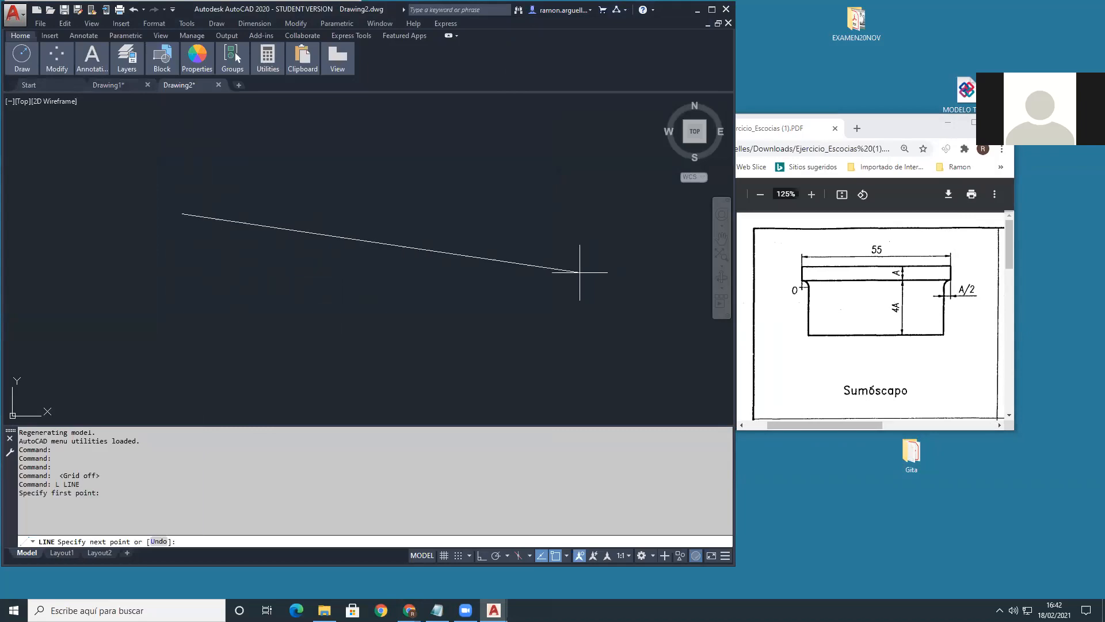
text(@55,0)
key(Return)
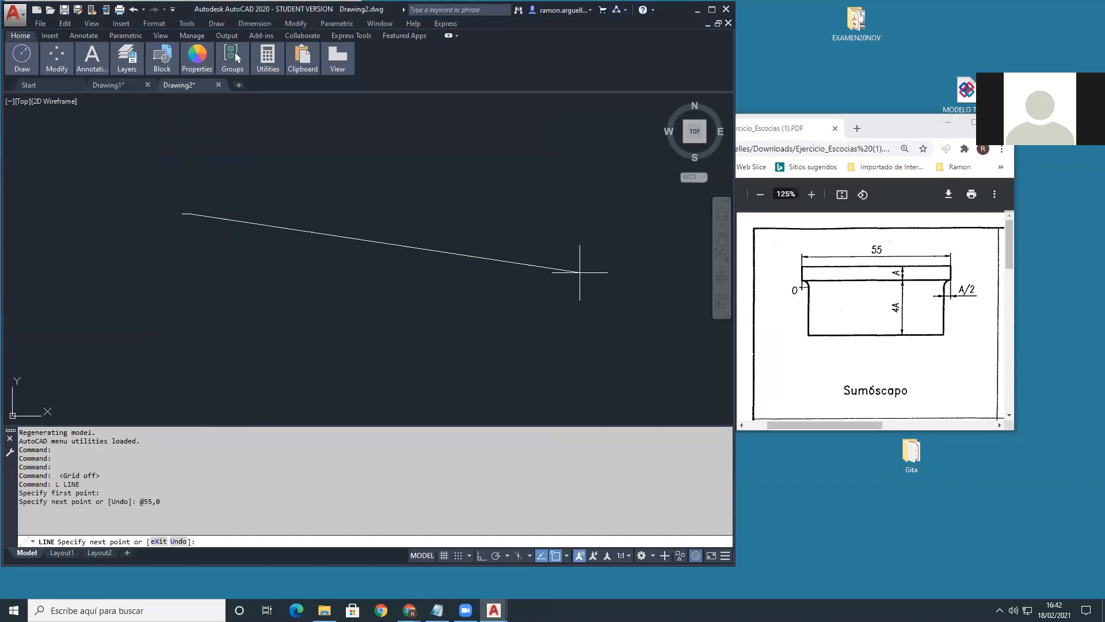
key(Return)
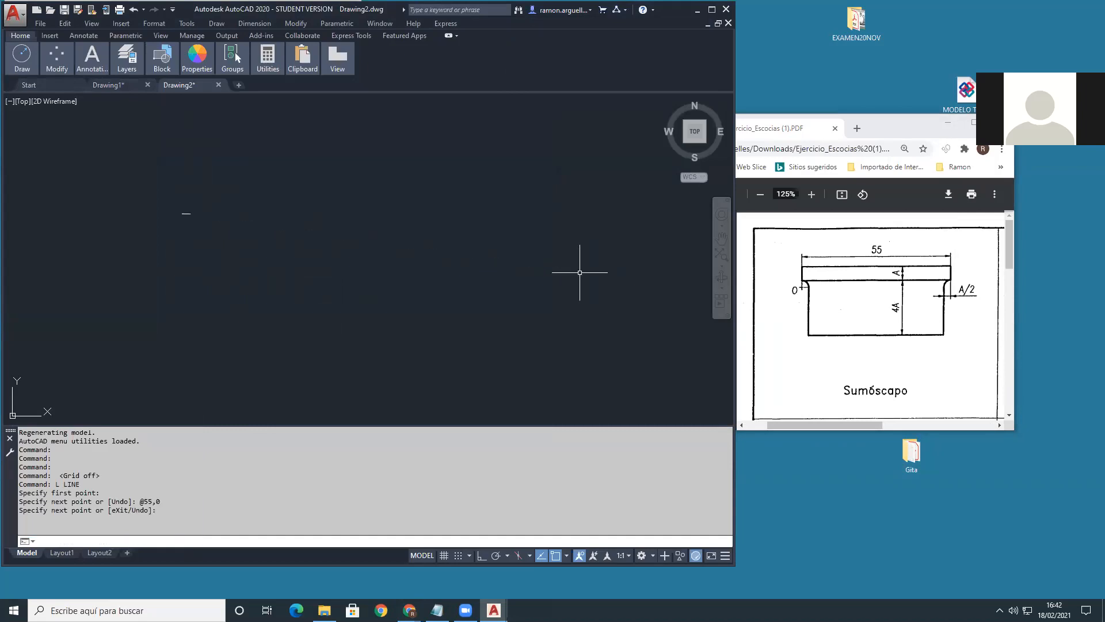
Step: Offset the 55-unit top line 5 units downward to form the lower edge of the upper band
scroll(222, 254, up, 2)
mouse_move(222, 254)
middle_down()
mouse_move(330, 243)
mouse_move(434, 257)
middle_up()
scroll(415, 255, up, 5)
middle_drag(346, 247, 367, 339)
scroll(367, 339, up, 5)
text(z)
key(Return)
text(e)
key(Return)
scroll(367, 339, down, 2)
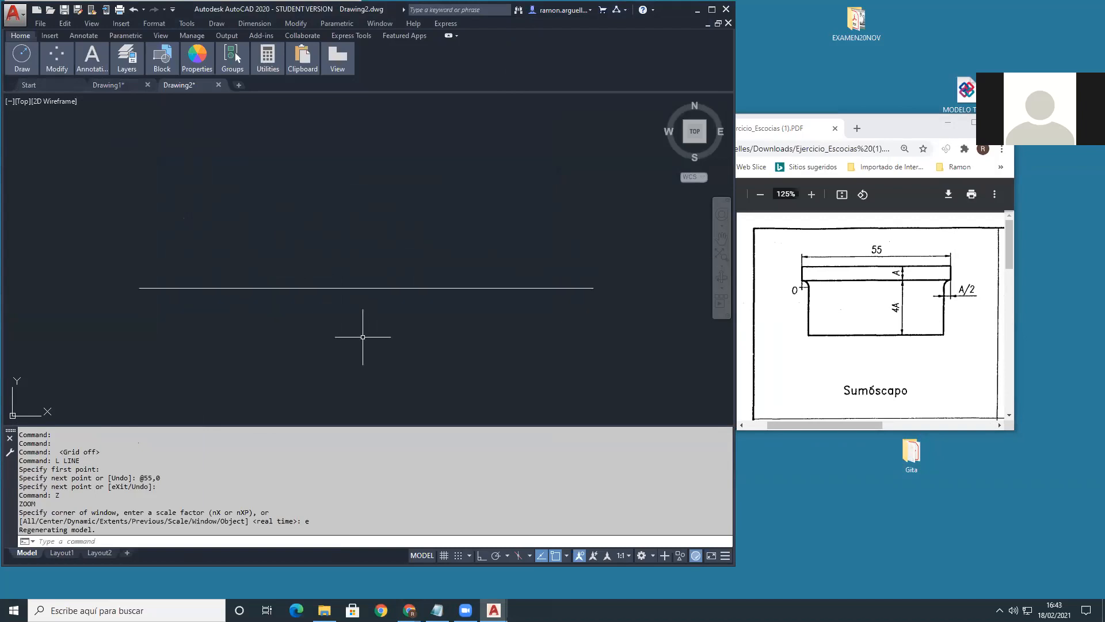
middle_drag(360, 339, 342, 242)
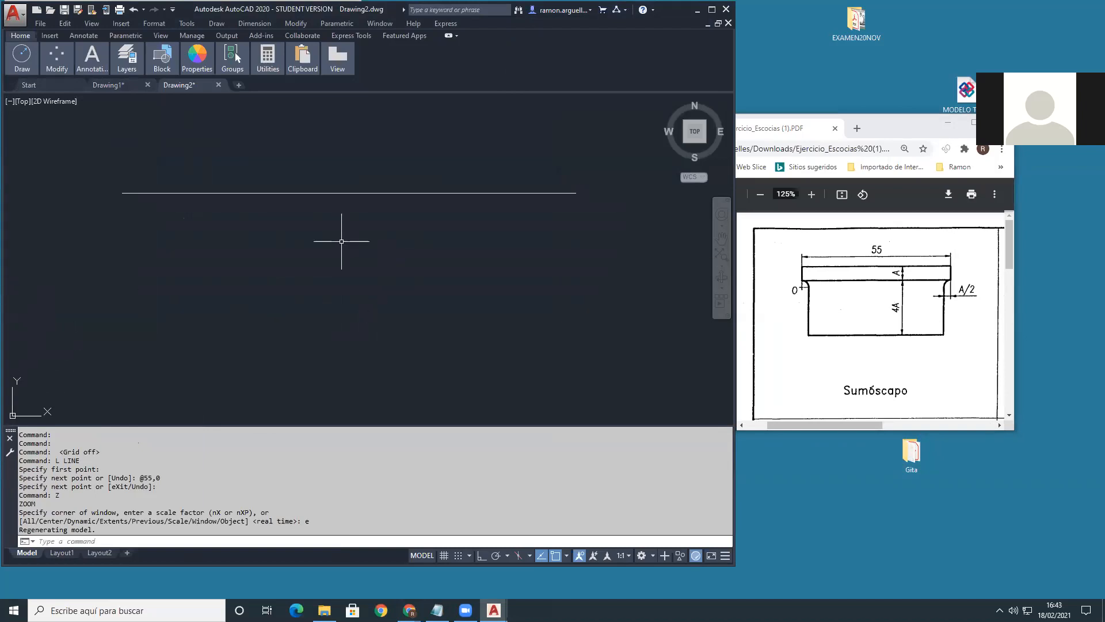
text(_o)
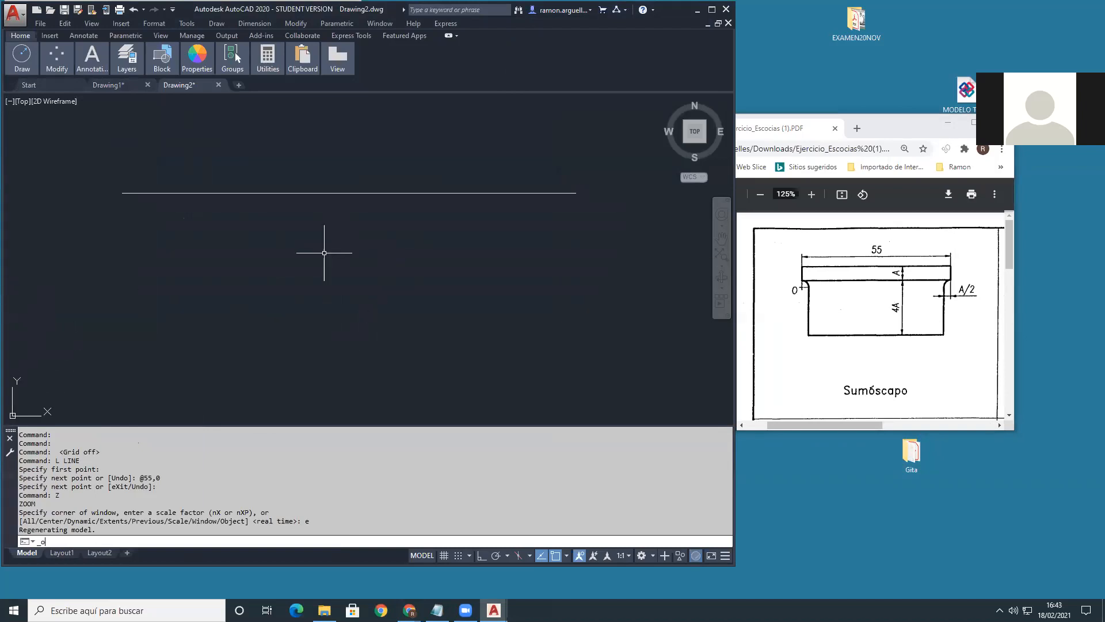
text(ffset)
key(Return)
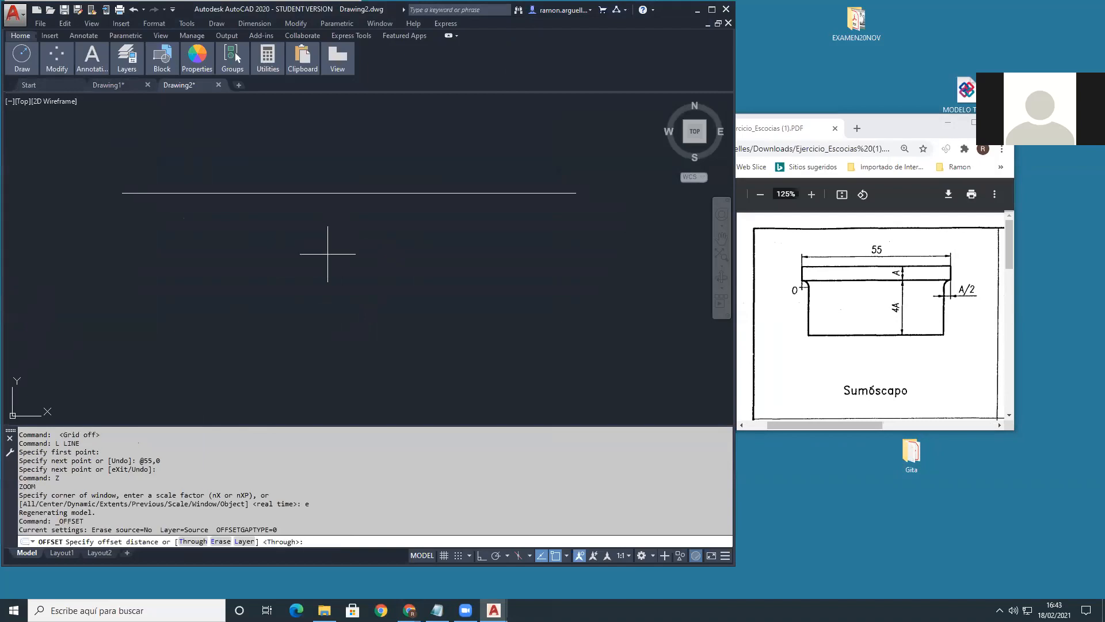
text(5)
key(Return)
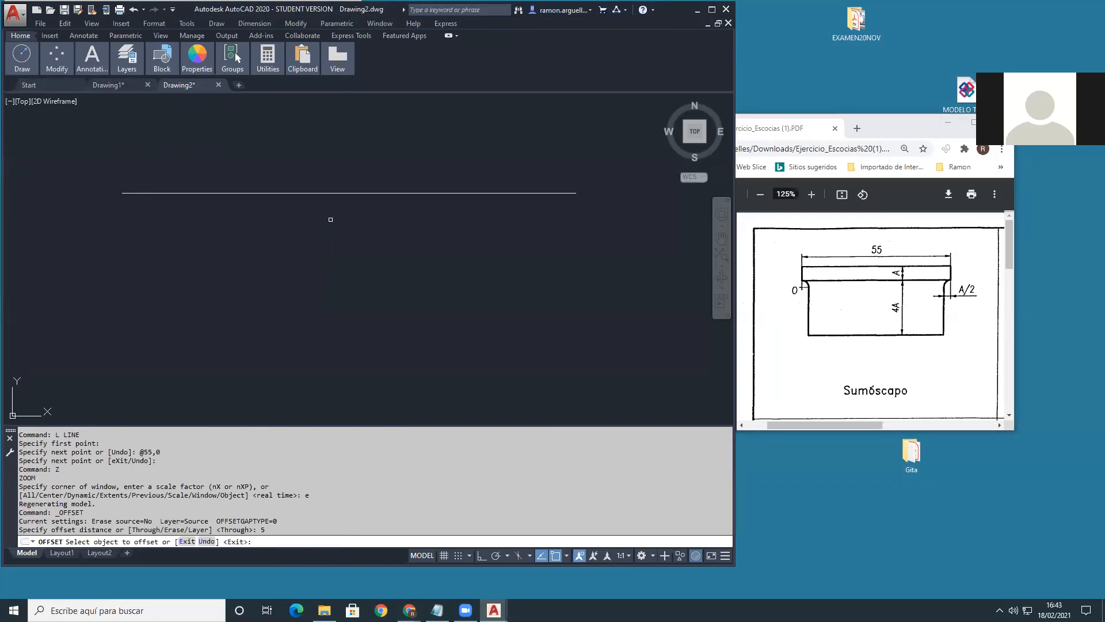
click(340, 193)
click(337, 203)
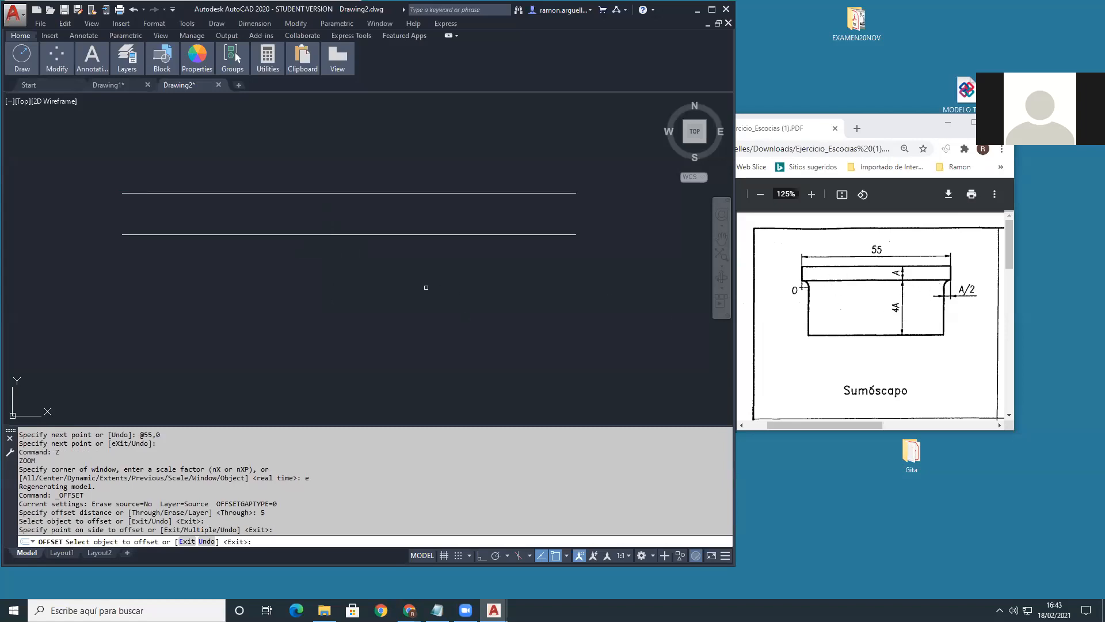
key(Escape)
Step: Offset the band's lower edge 20 units downward to create the moulding's base line
key(Return)
text(20)
key(Return)
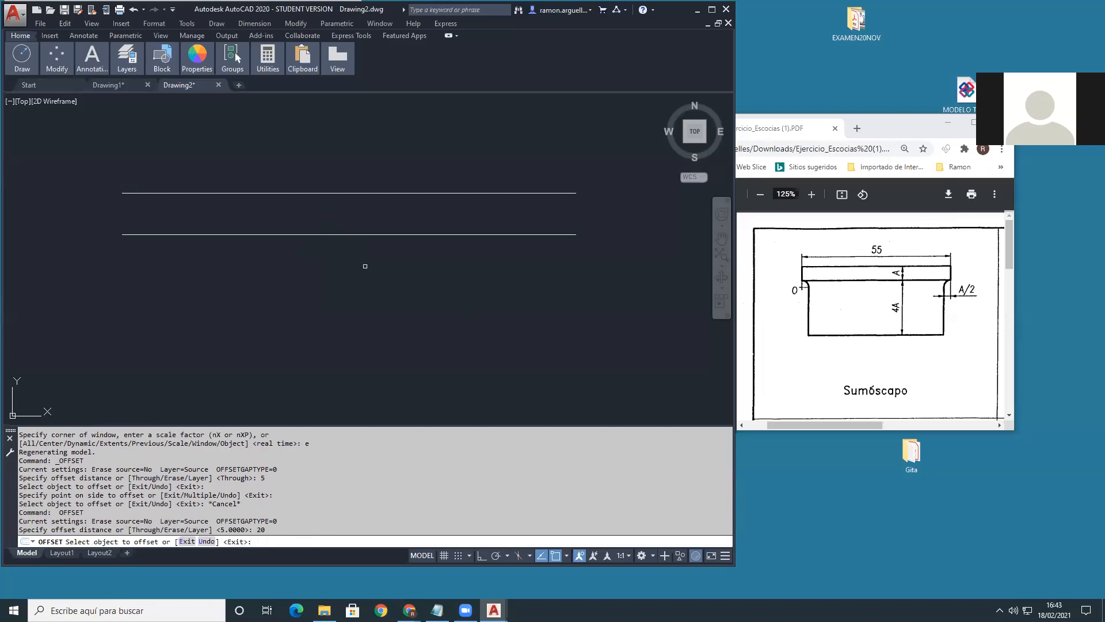
click(380, 233)
click(356, 344)
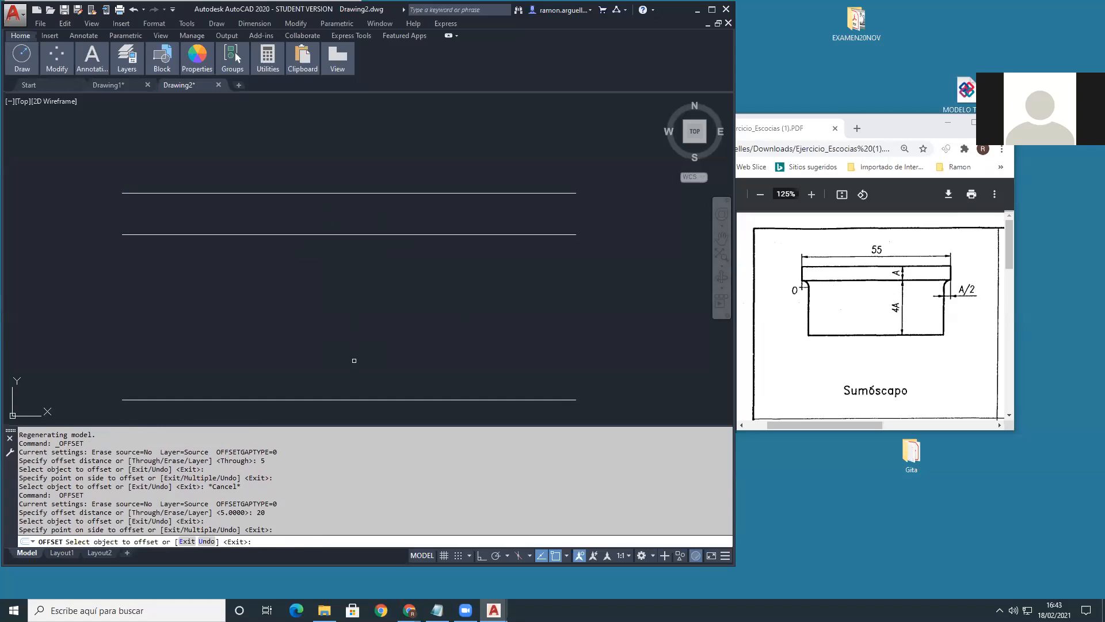
key(Escape)
Step: Close both ends of the upper band with vertical lines joining the endpoints of its two horizontal edges
text(l)
key(Return)
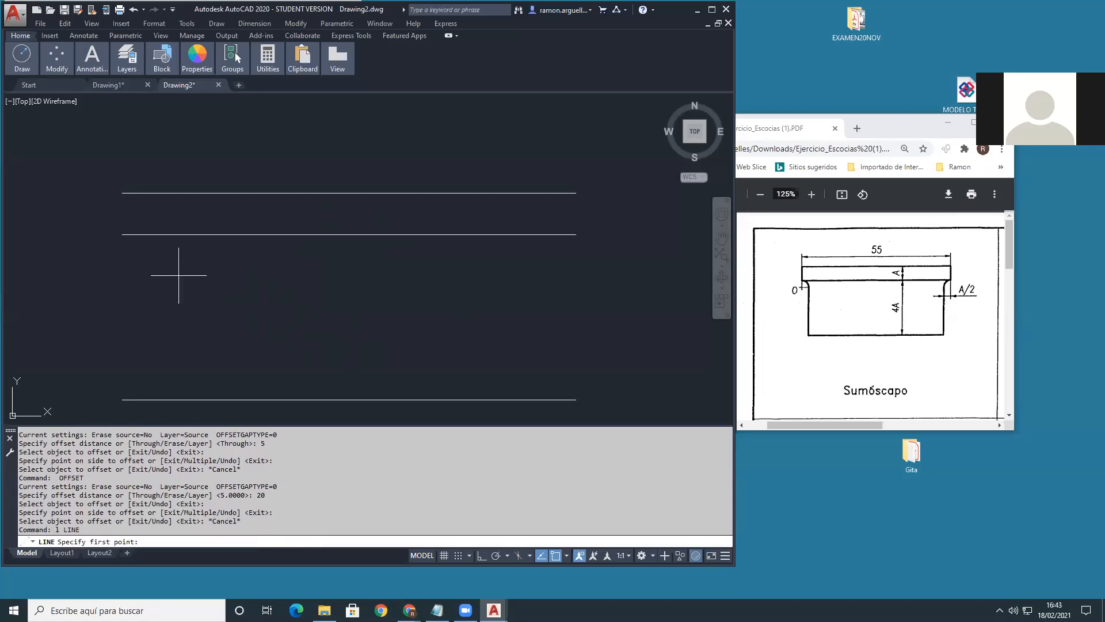
click(122, 193)
click(122, 234)
key(Return)
key(Return)
click(576, 193)
click(575, 234)
key(Return)
key(Return)
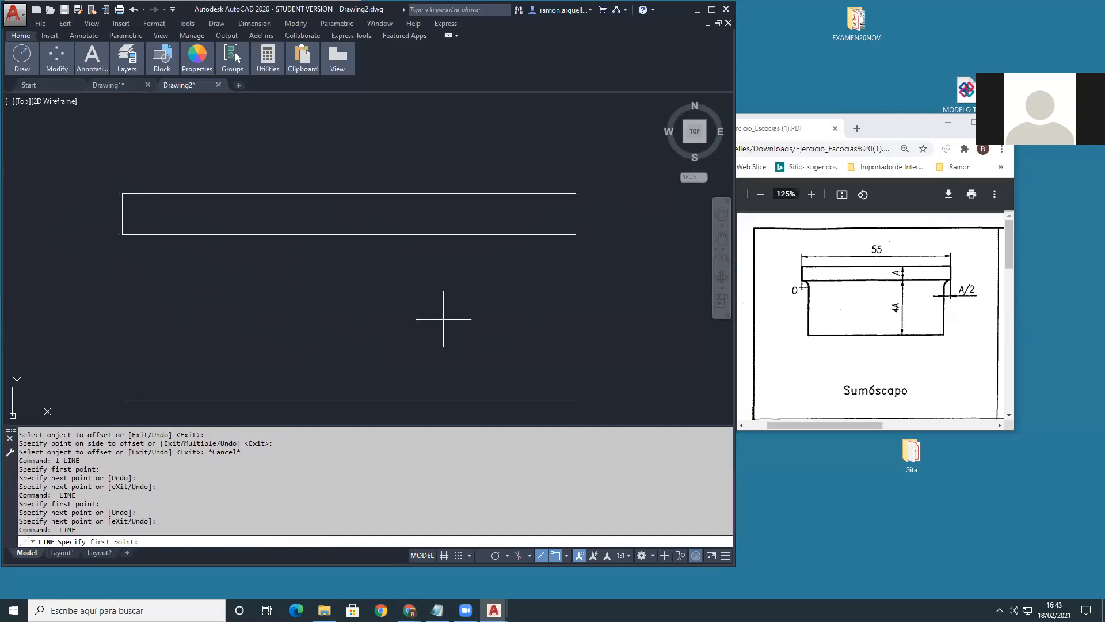
key(Escape)
key(Escape)
Step: Offset both vertical end lines of the upper band 2.5 units inward
text(o)
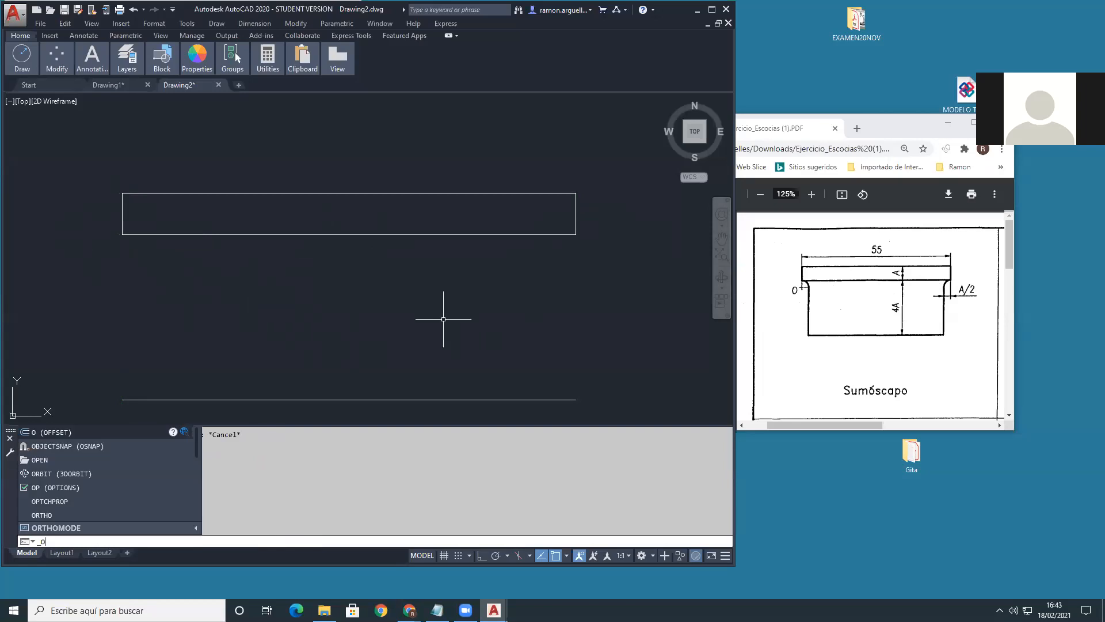
text(ffset)
key(Return)
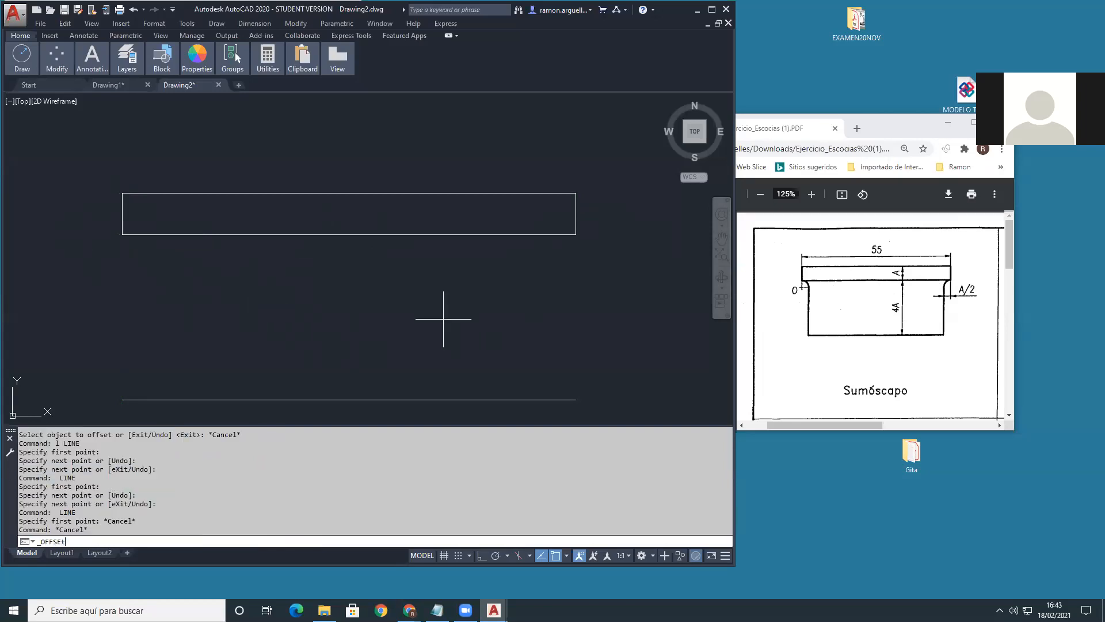
text(2.5)
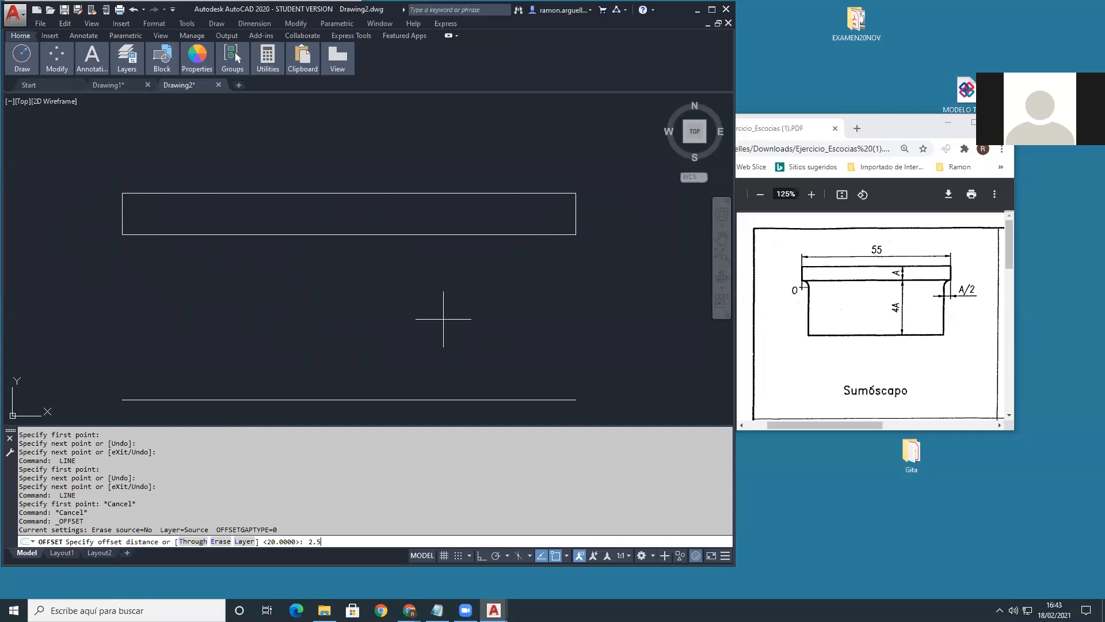
key(Return)
click(122, 214)
click(171, 212)
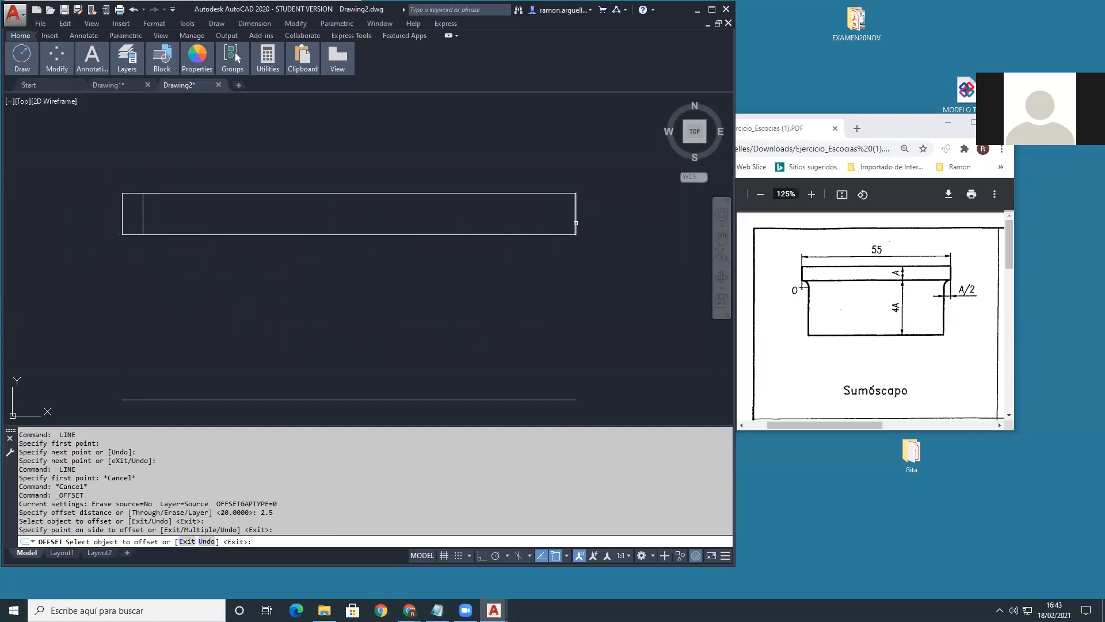
click(575, 214)
click(520, 210)
key(Return)
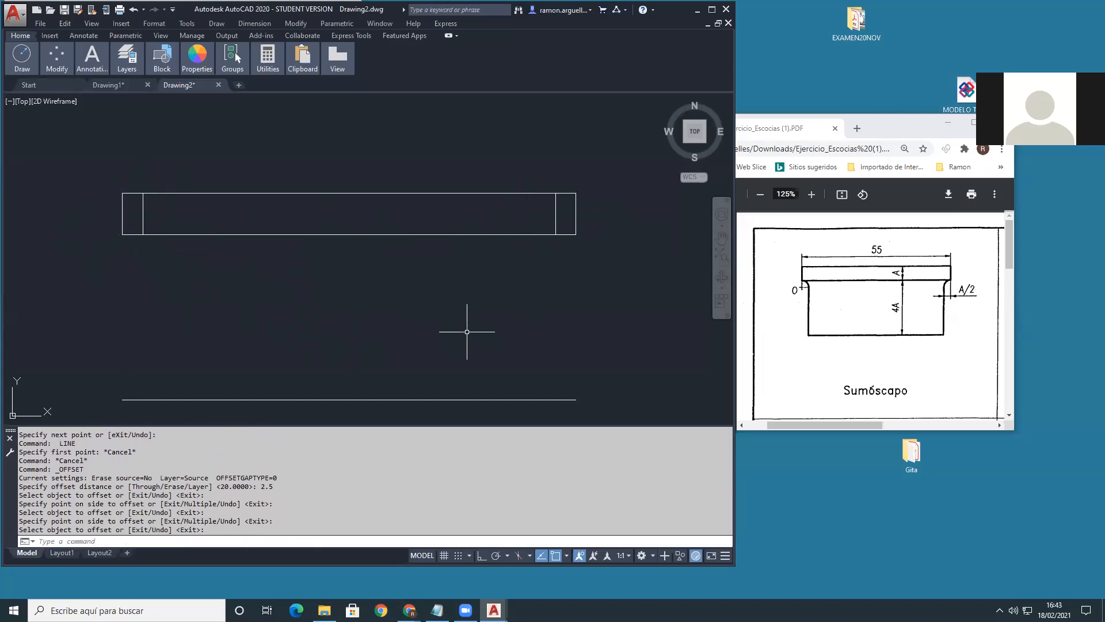
text(move)
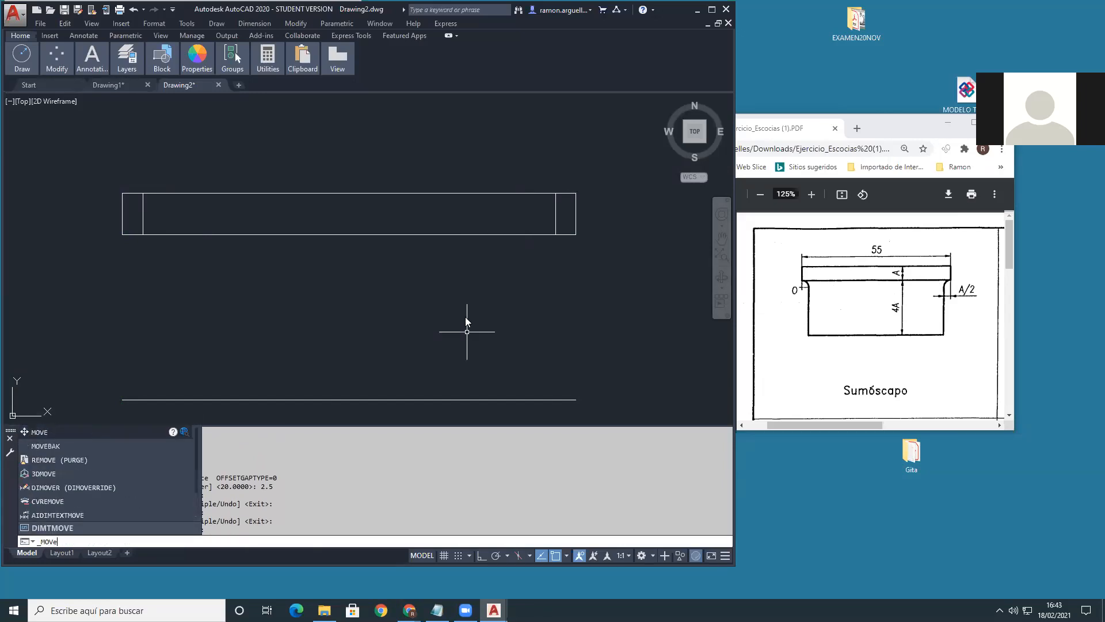
key(Return)
click(142, 214)
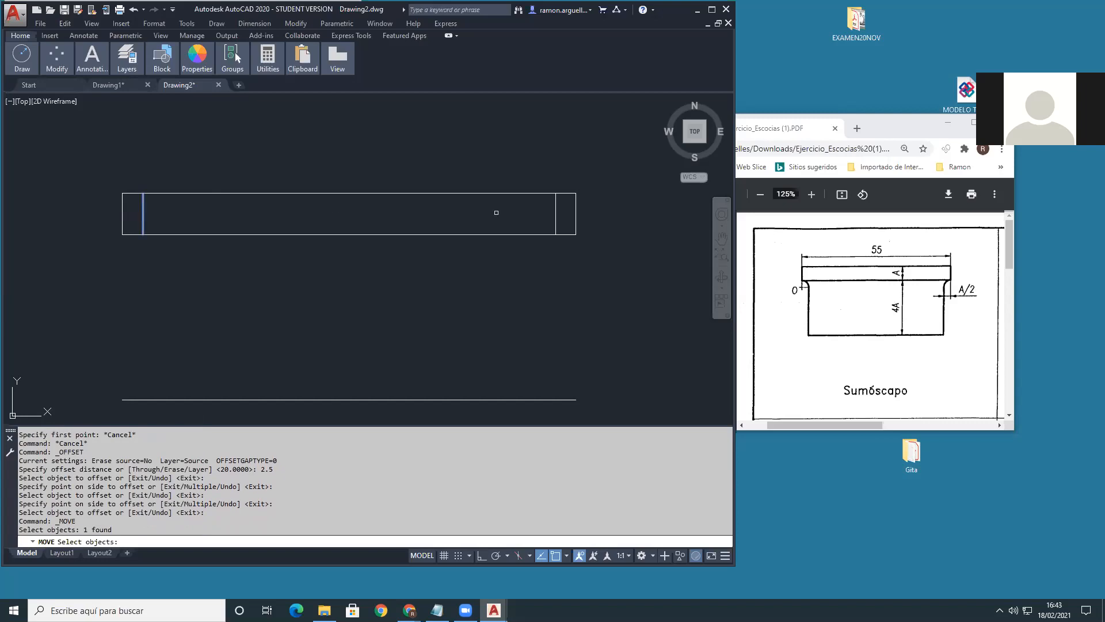
click(553, 213)
key(Return)
click(472, 145)
key(Escape)
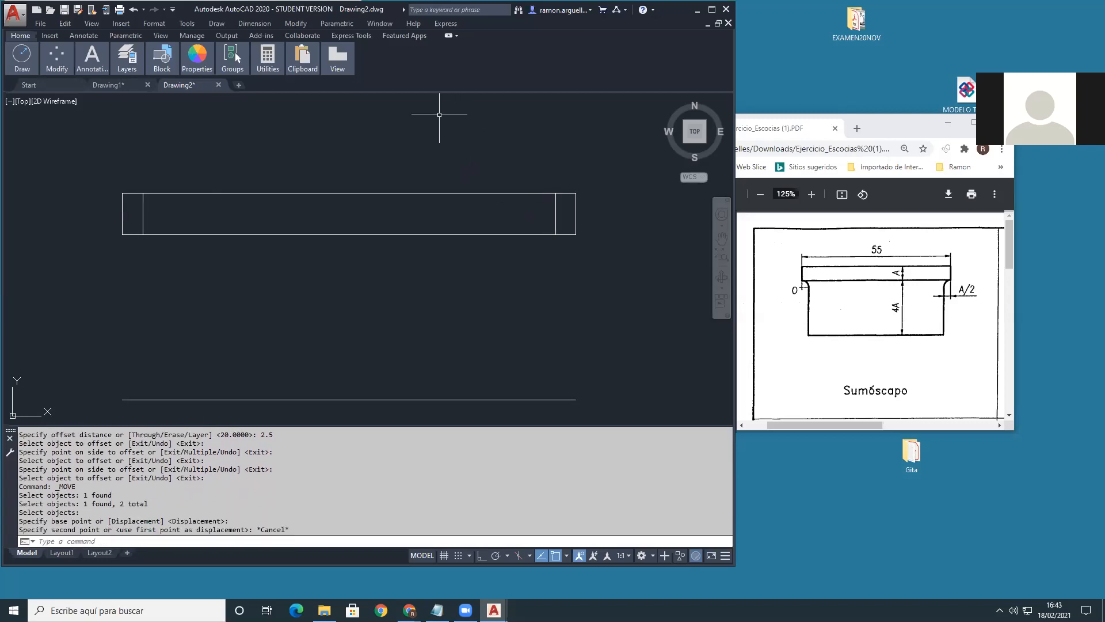
Step: Start the Extend command
text(E)
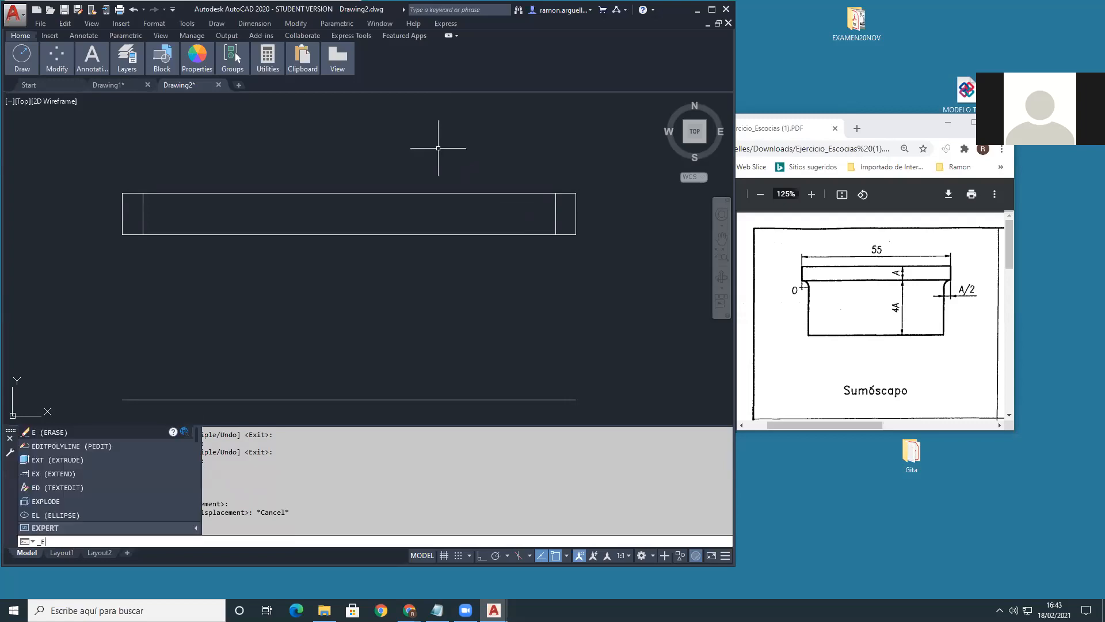
text(Xt)
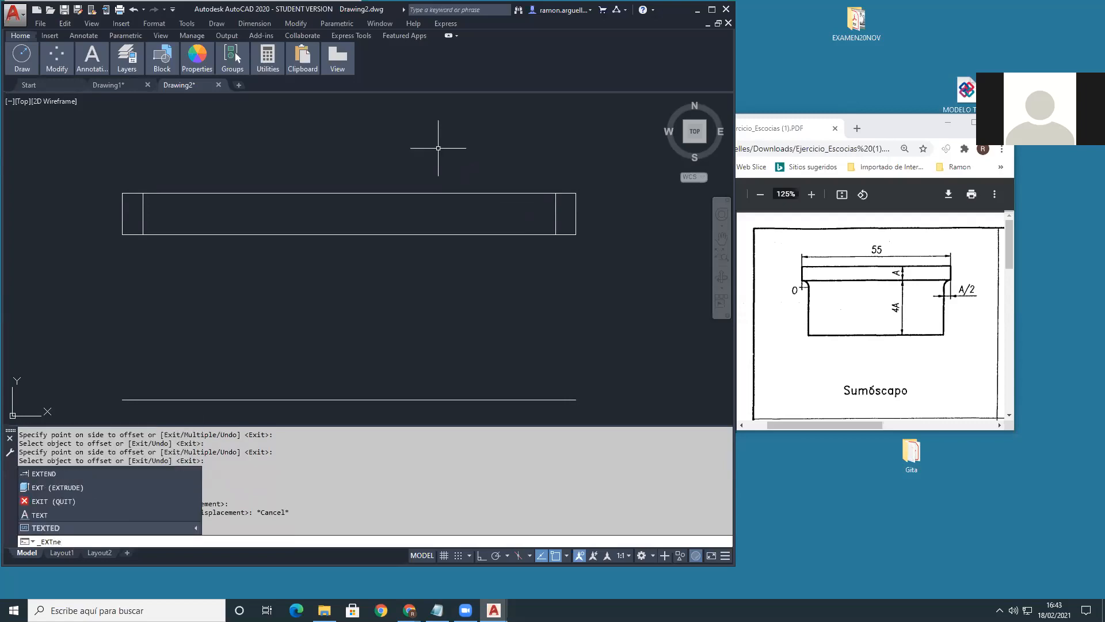
Step: Extend the two inner vertical lines down to the lower horizontal line
text(end)
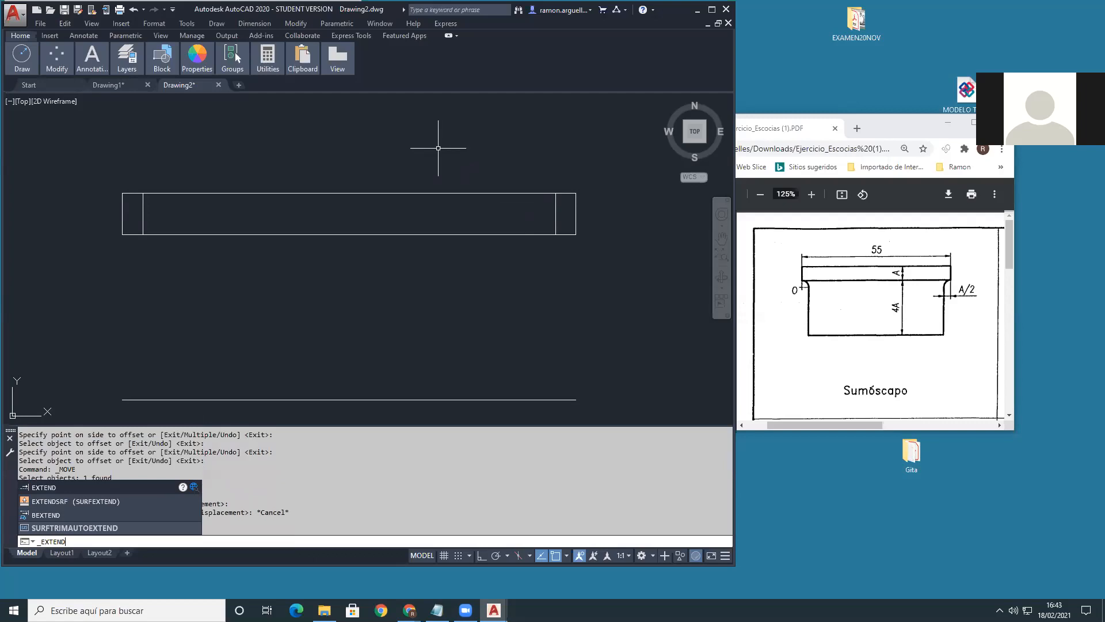
key(Return)
click(199, 399)
key(Return)
click(144, 230)
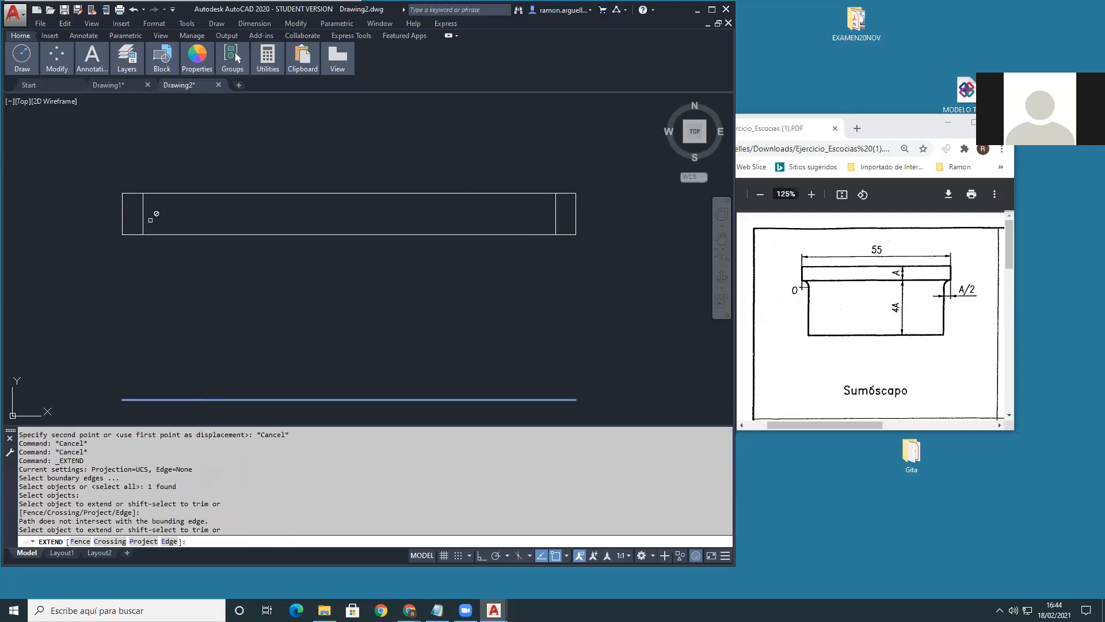
double_click(143, 227)
click(552, 228)
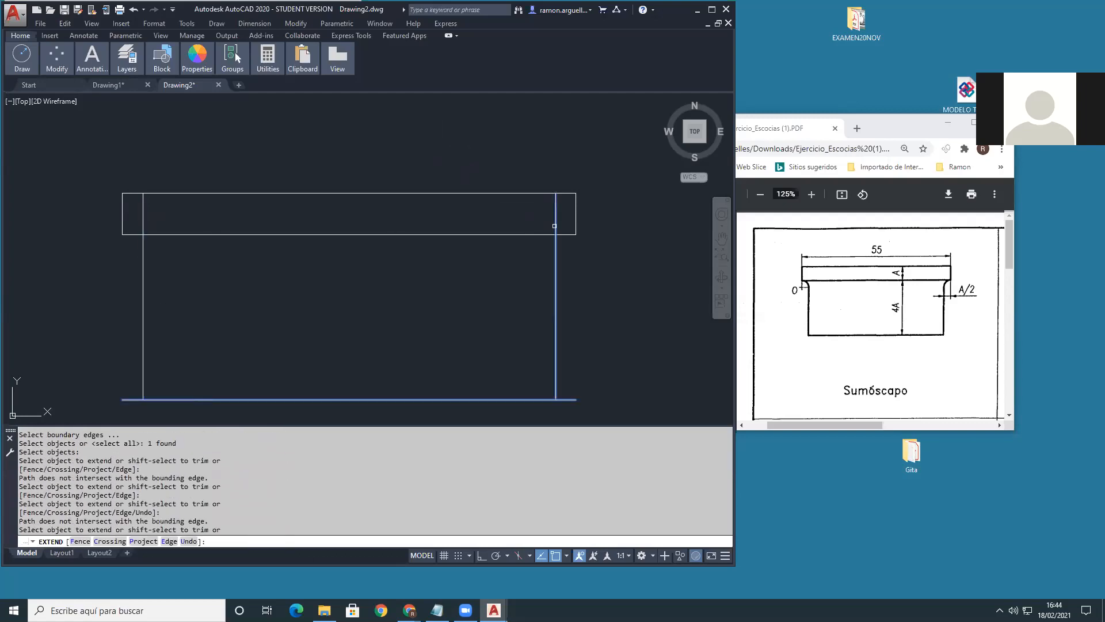
key(Return)
Step: Trim both overhanging ends of the lower horizontal line back to the two vertical lines
text(_TRIM)
key(Return)
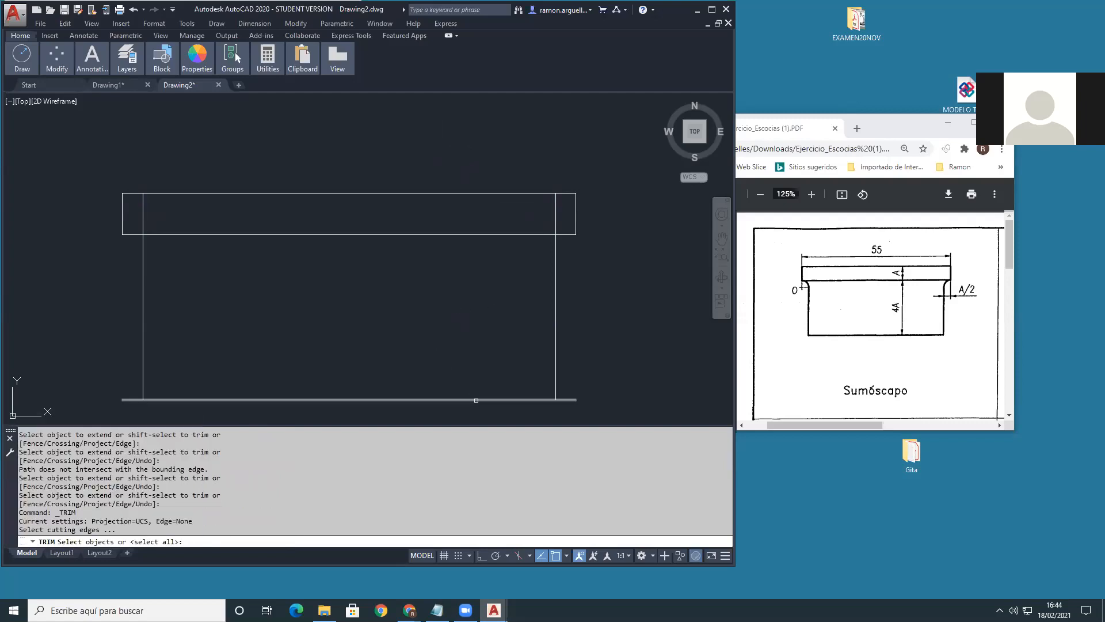
click(592, 336)
click(98, 347)
key(Return)
click(144, 391)
click(133, 398)
click(566, 398)
key(Return)
Step: Try to trim the upper band's lower edge between the two vertical lines, using all objects as cutting edges
key(Return)
key(Return)
click(529, 217)
click(505, 250)
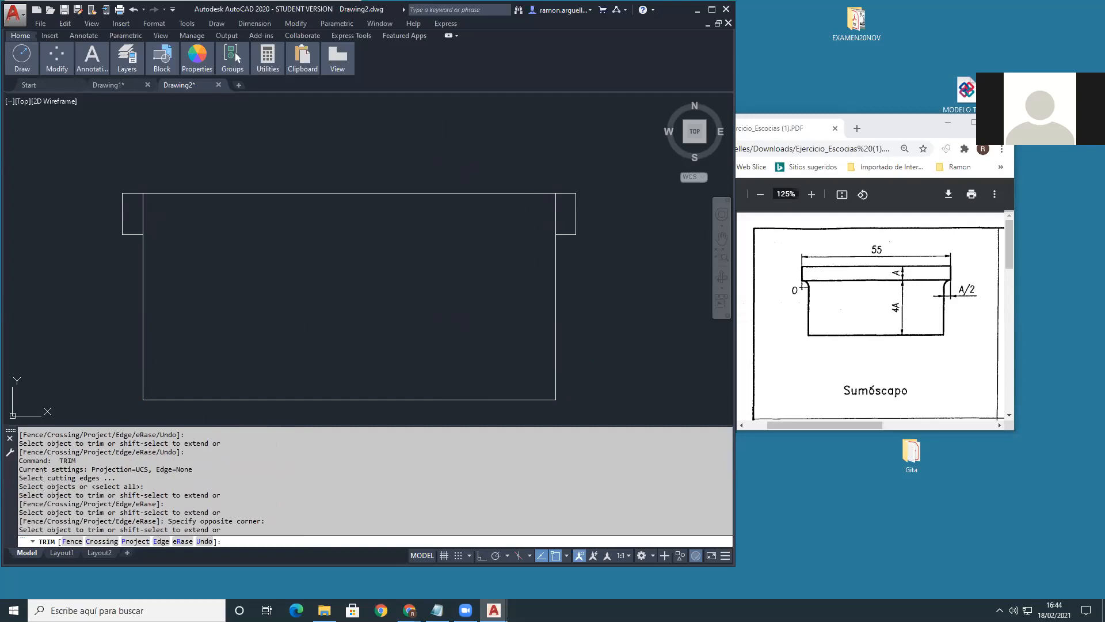
key(ctrl+z)
key(Escape)
key(Escape)
Step: Trim away the two vertical segments inside the upper band, using the band's lower edge as the cutting edge
text(trim)
key(Return)
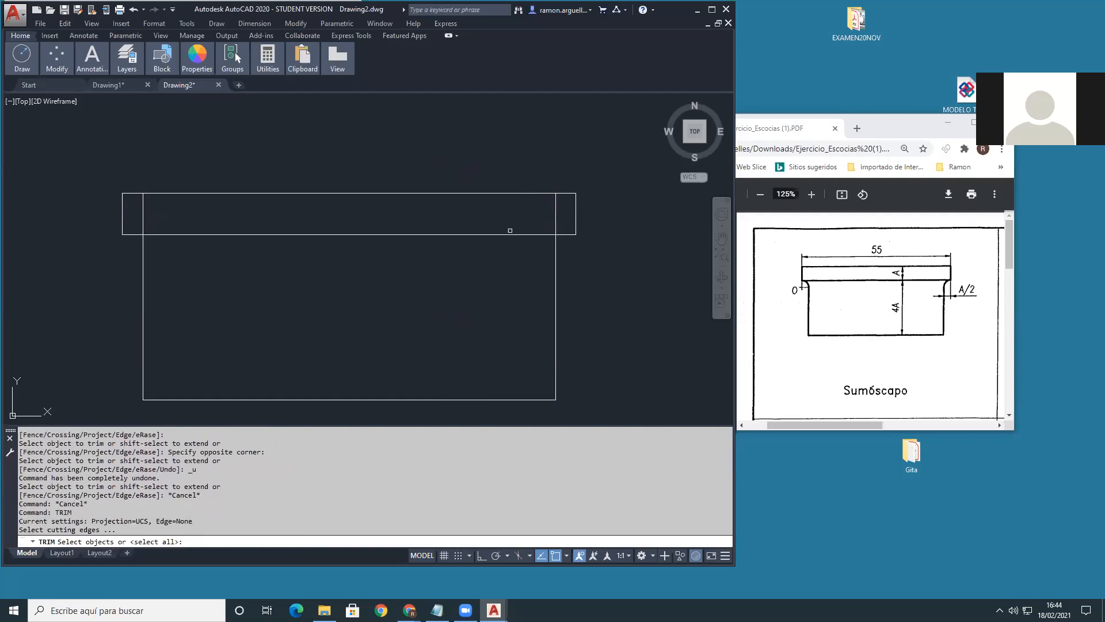
click(510, 233)
key(Return)
click(558, 213)
click(141, 222)
key(Return)
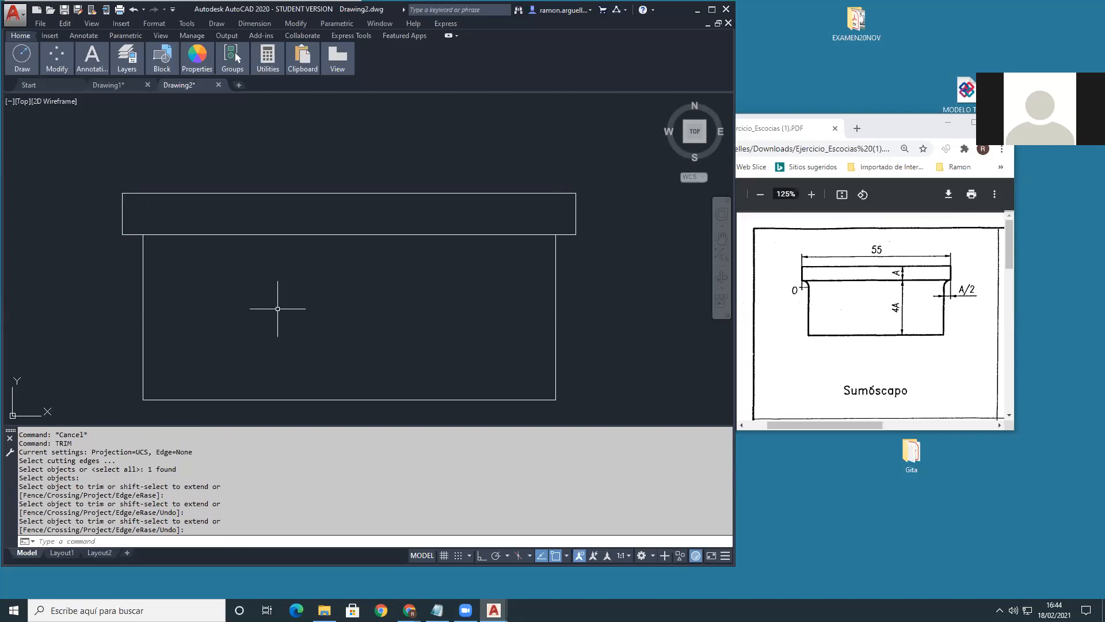
Step: Offset the upper band's lower edge downward by 2.5
text(coffset)
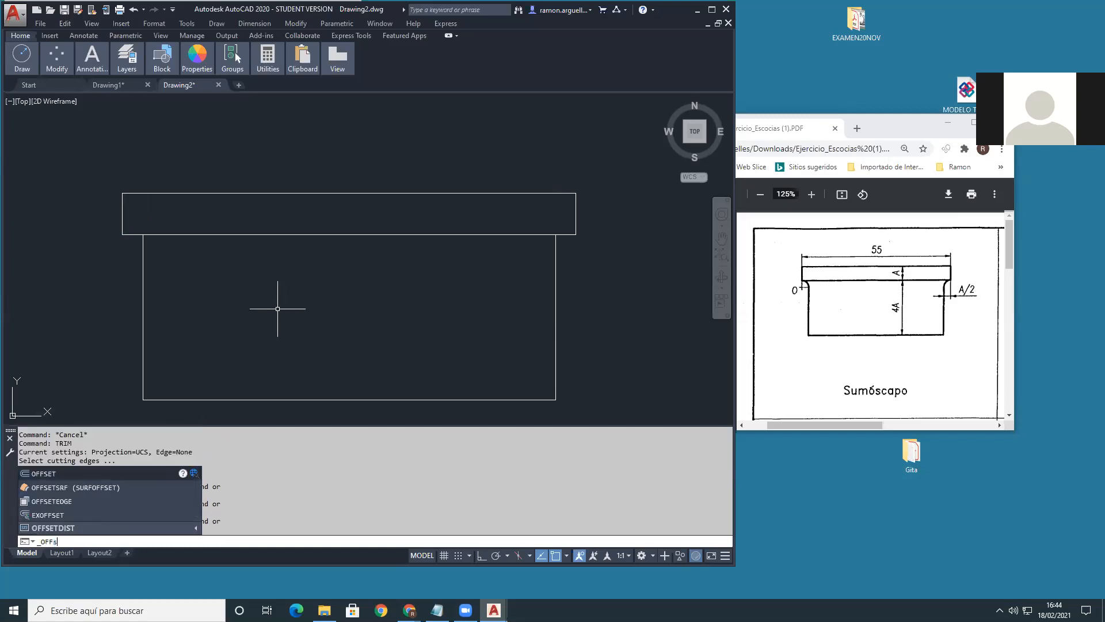
key(Return)
key(Return)
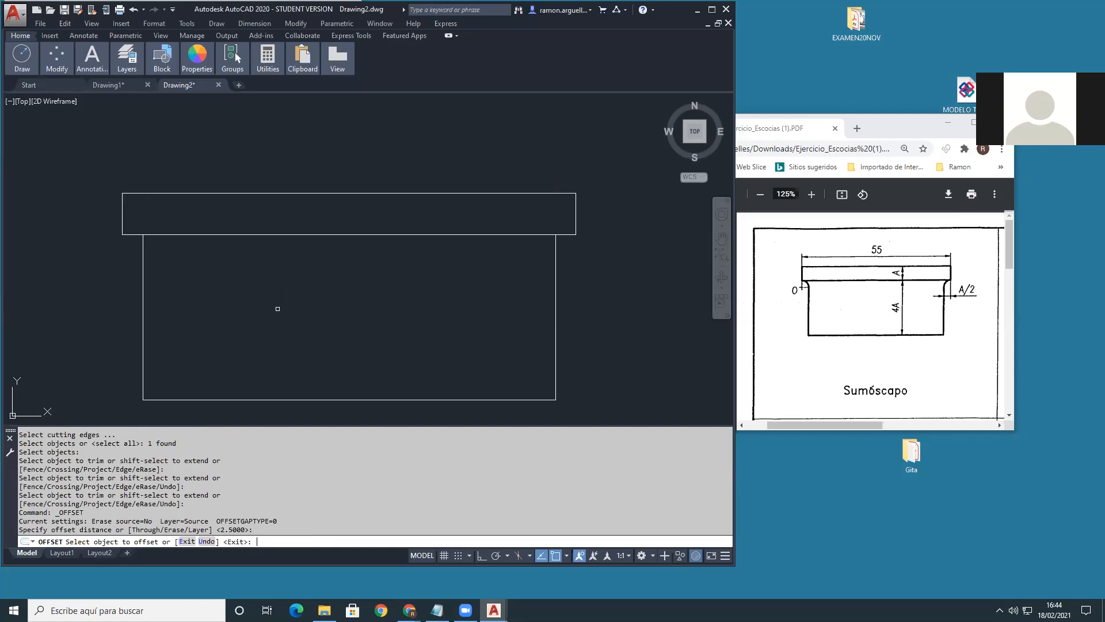
click(406, 234)
click(397, 270)
key(Escape)
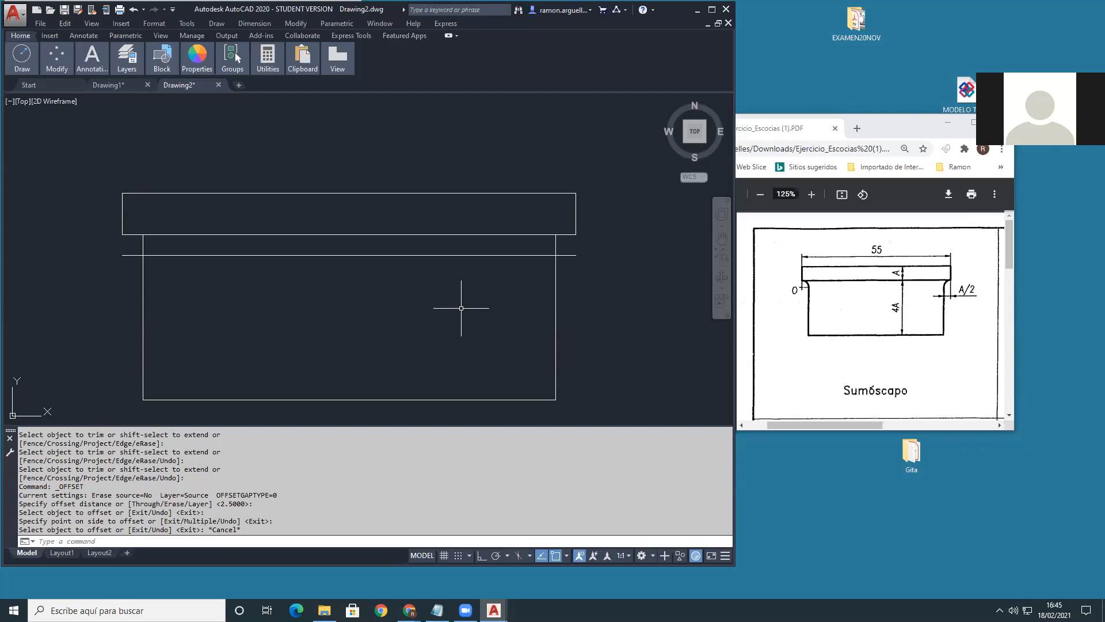
Step: Switch to the Ejercicio_Escocias PDF, zoom to 300% and examine the Sumóscapo corner curve, marking its height beside the A/2 dimension
drag(884, 122, 482, 88)
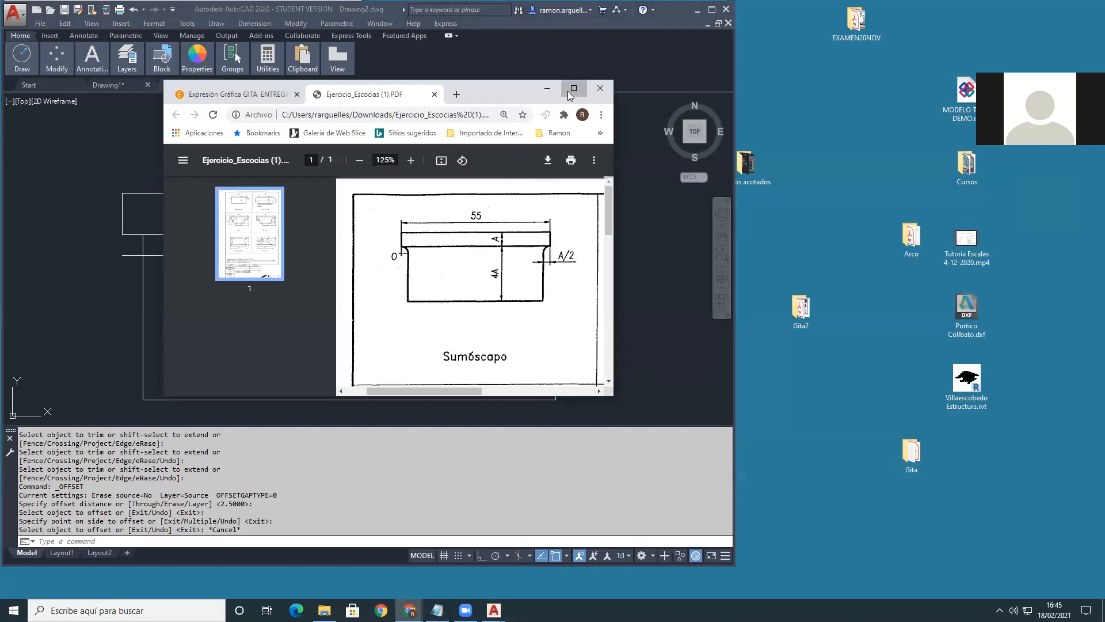
click(568, 90)
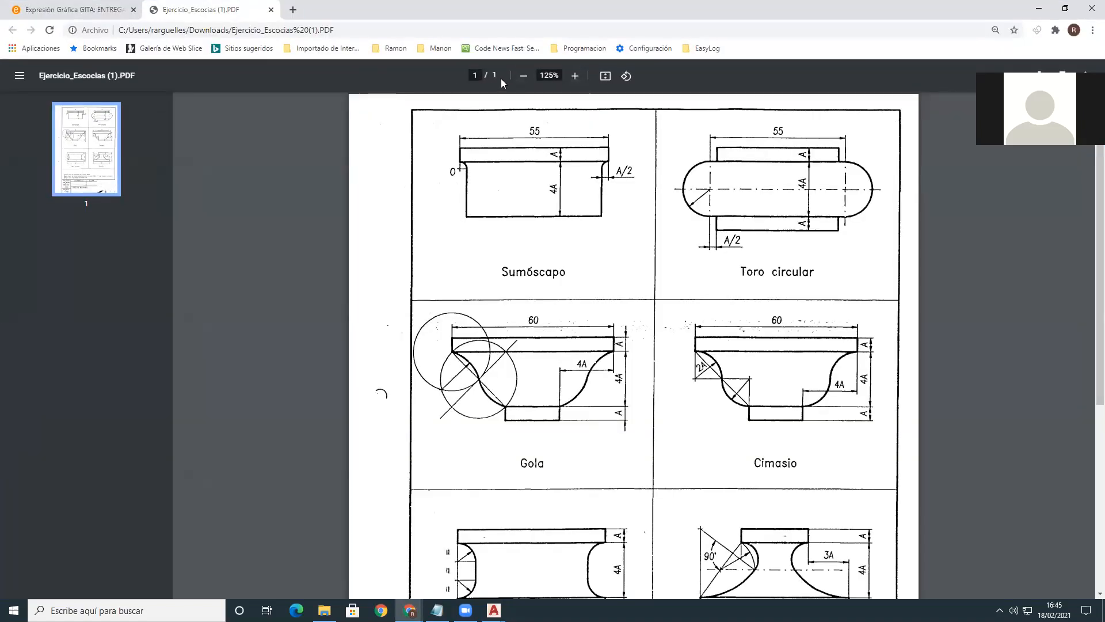
click(575, 76)
click(574, 75)
click(575, 75)
click(575, 75)
click(574, 76)
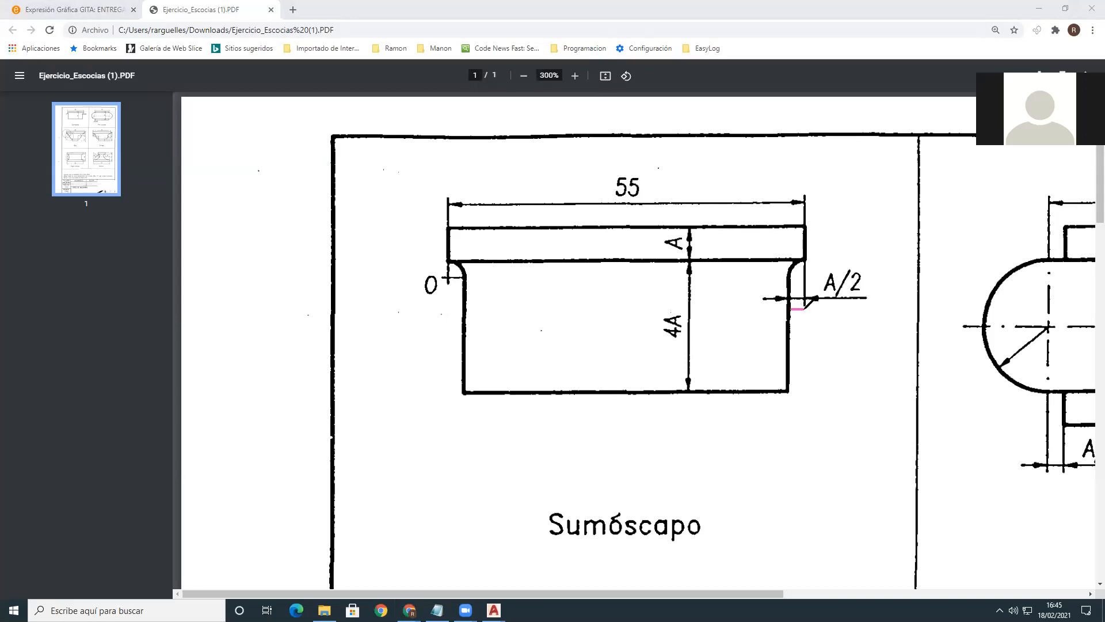
drag(812, 262, 811, 294)
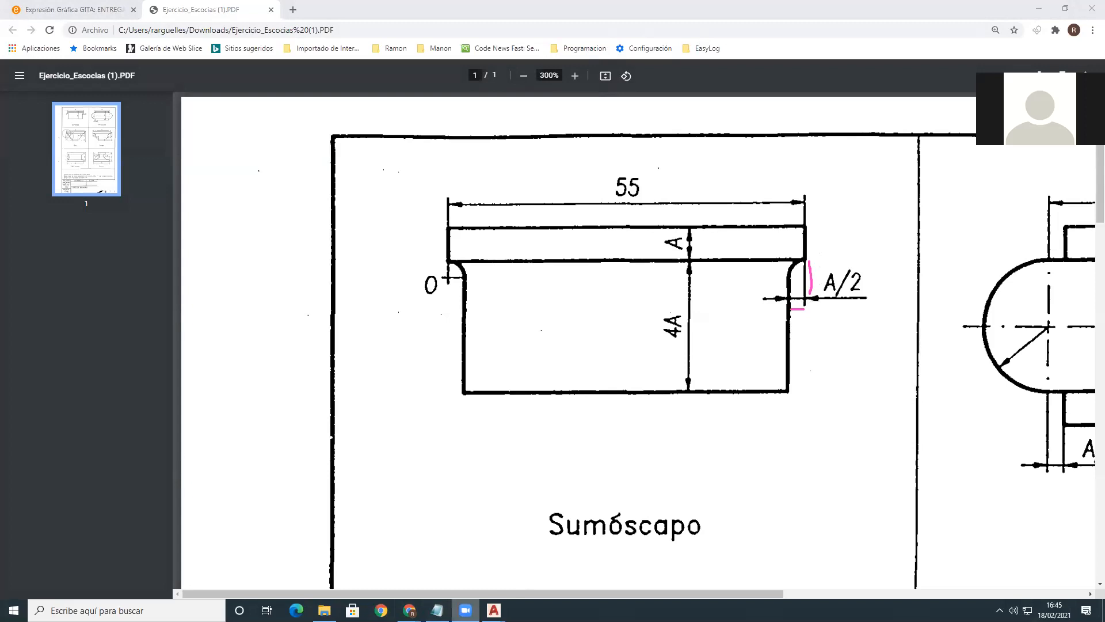
mouse_move(494, 610)
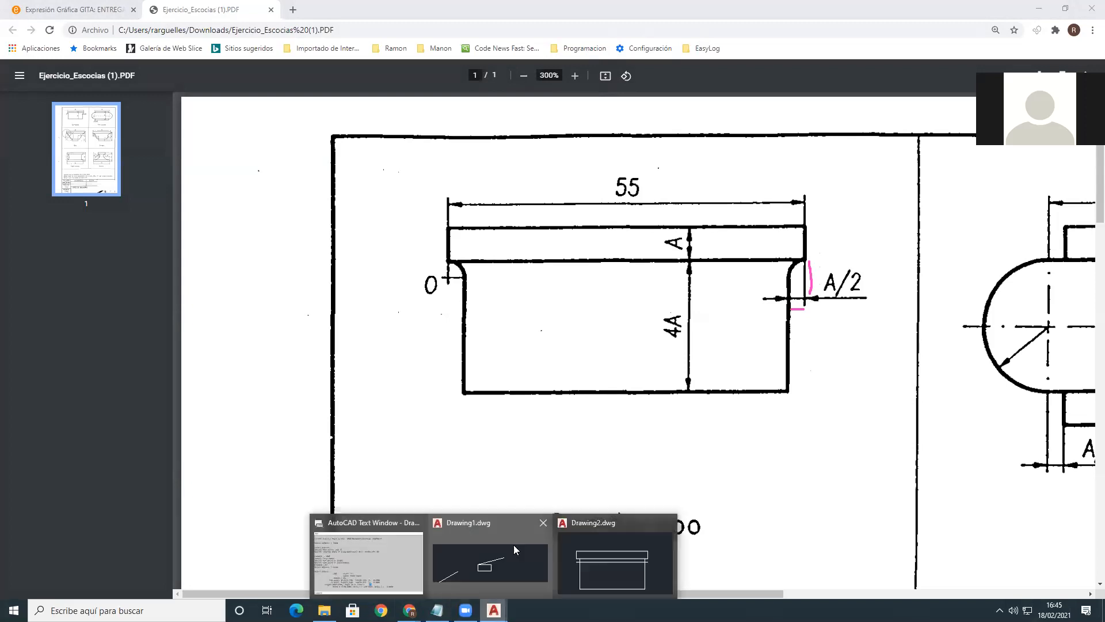
click(581, 557)
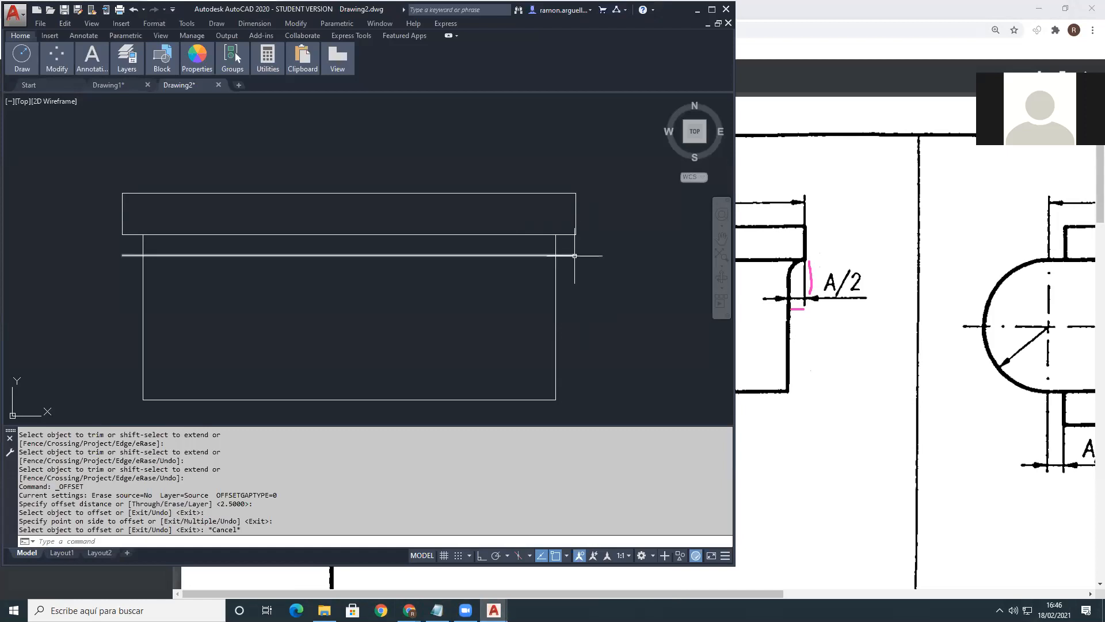
click(806, 303)
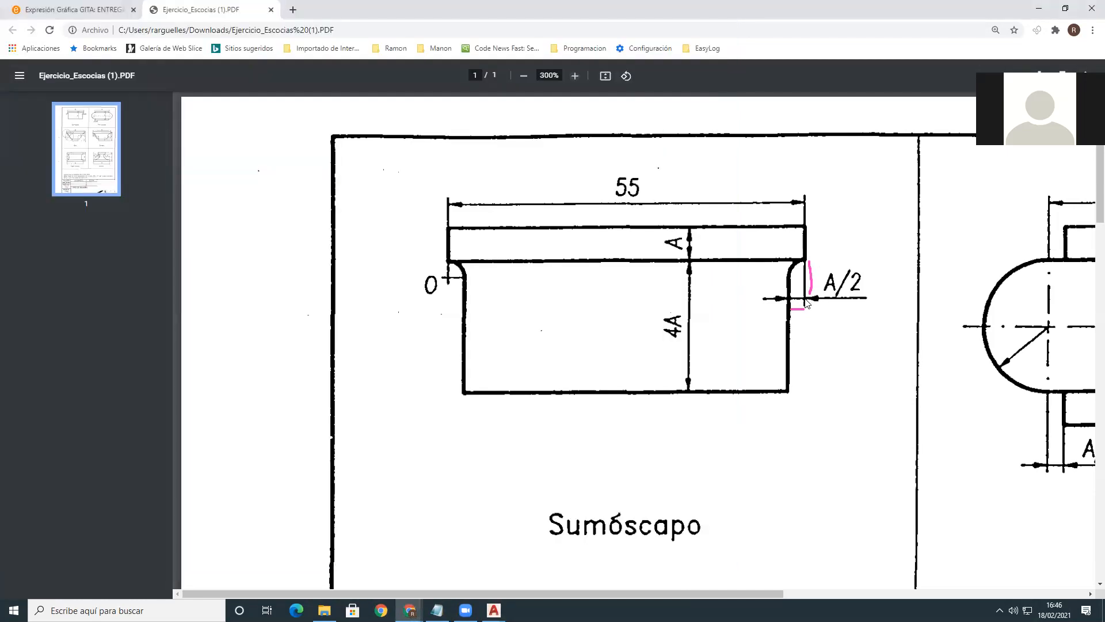
Step: Switch to Drawing2 in AutoCAD and draw a circle of radius 2.5 centred on each end of the offset line
click(494, 611)
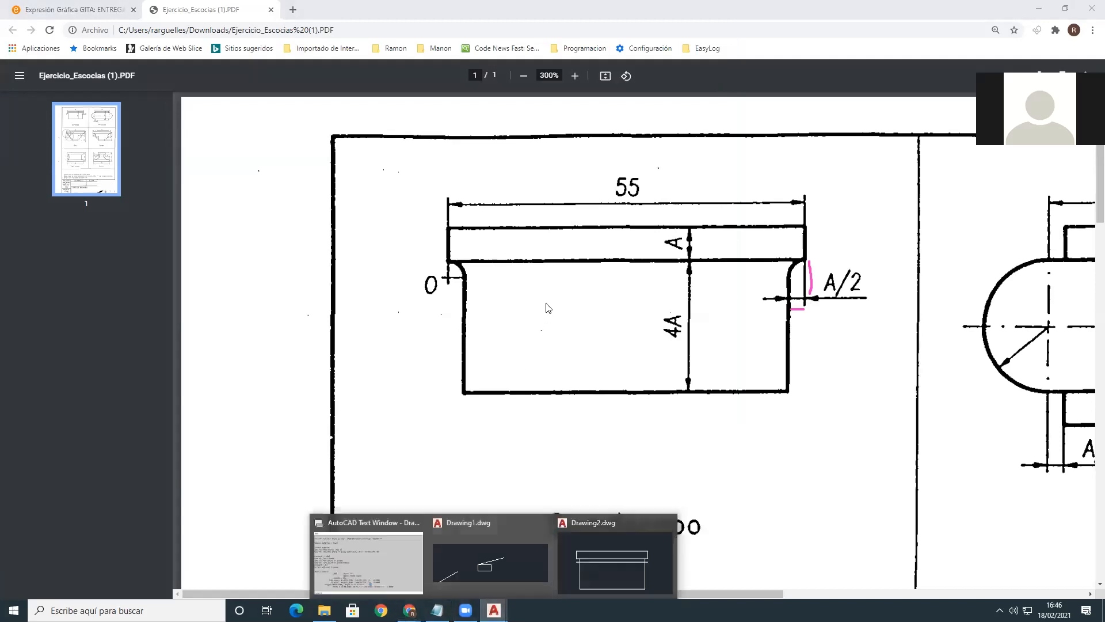
click(596, 583)
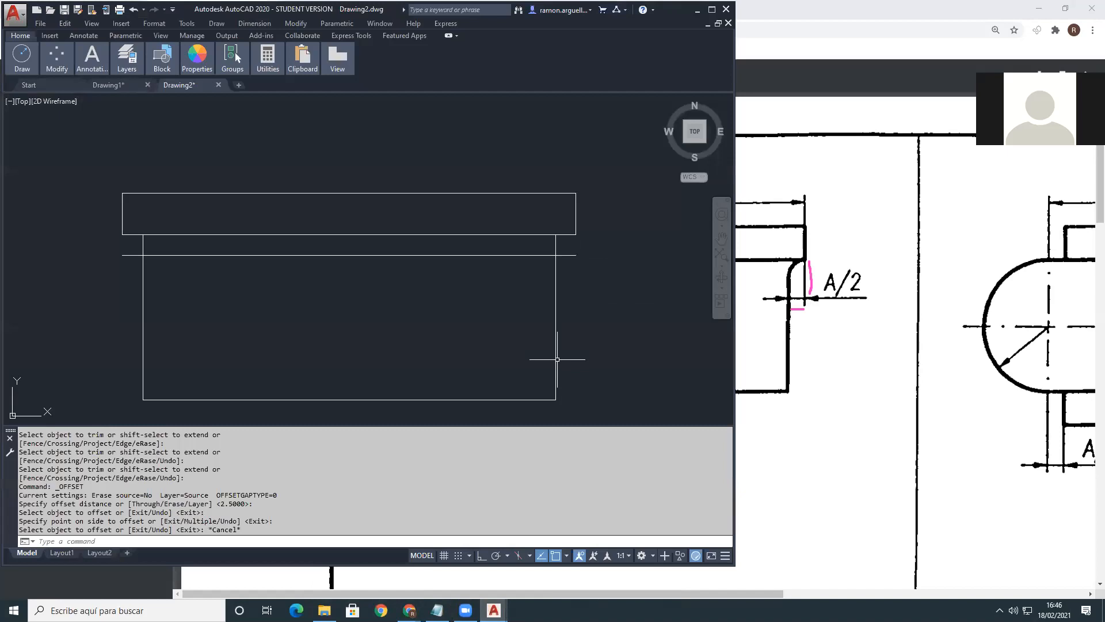
text(c)
key(Return)
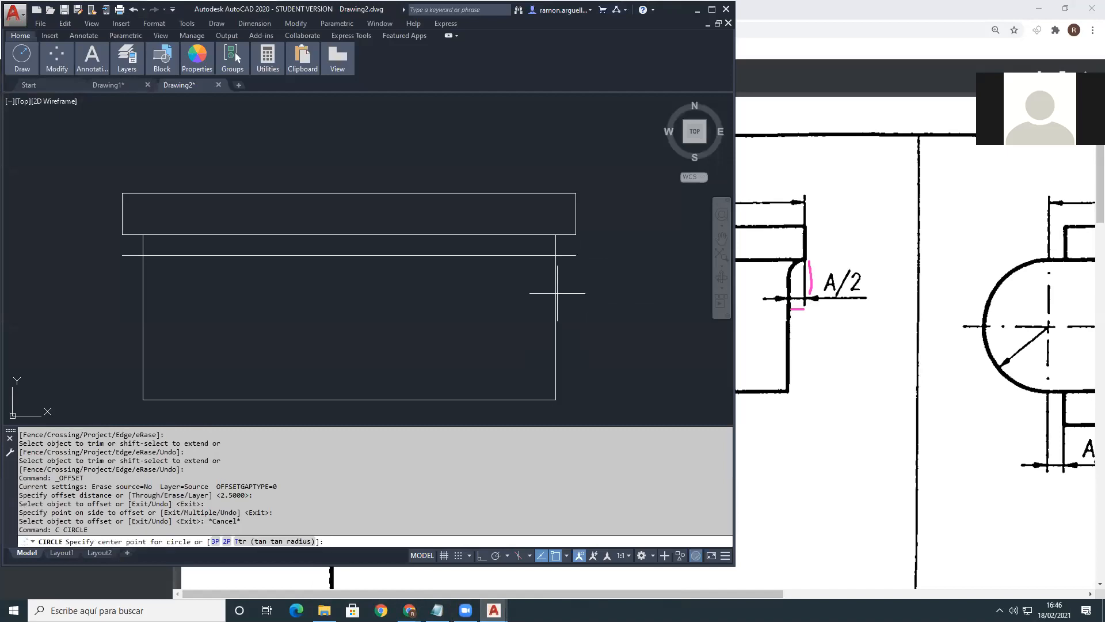
click(577, 255)
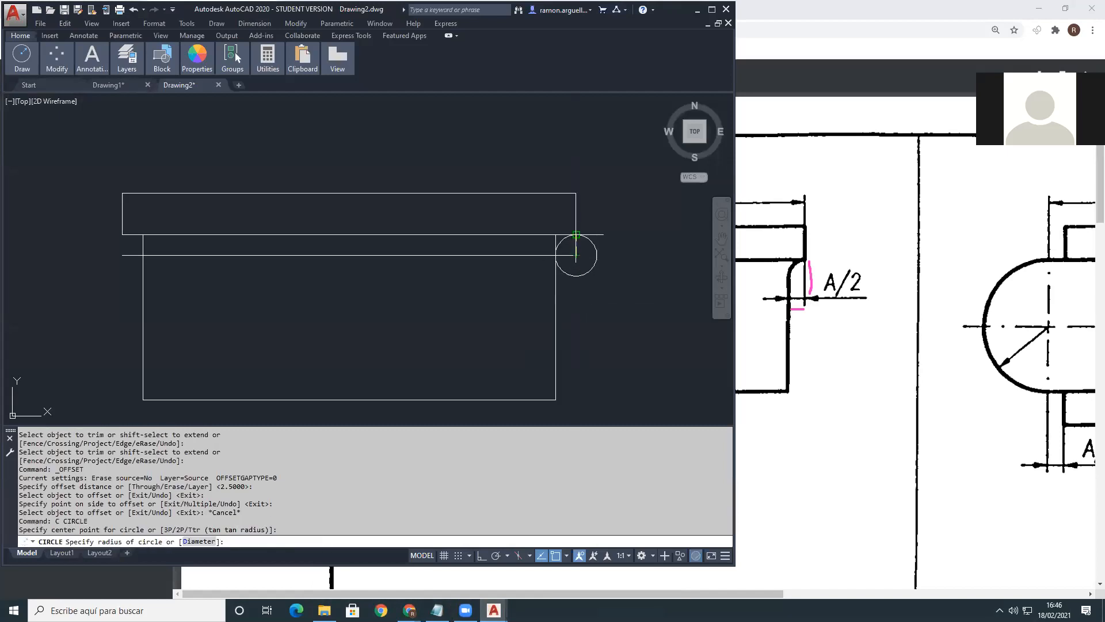
click(576, 235)
key(Return)
click(122, 255)
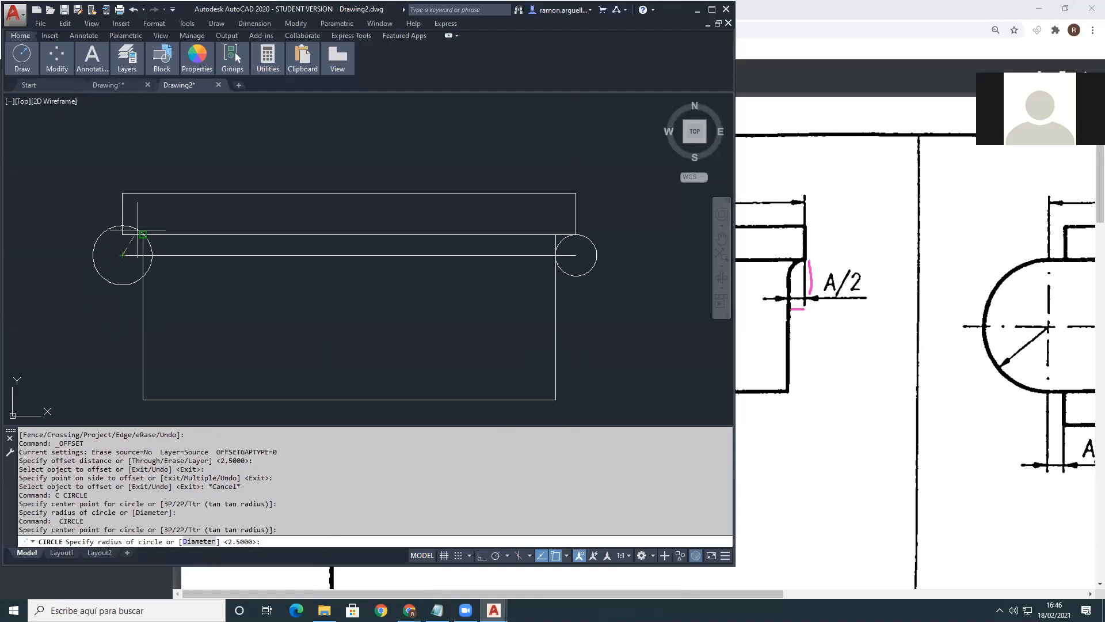
key(Return)
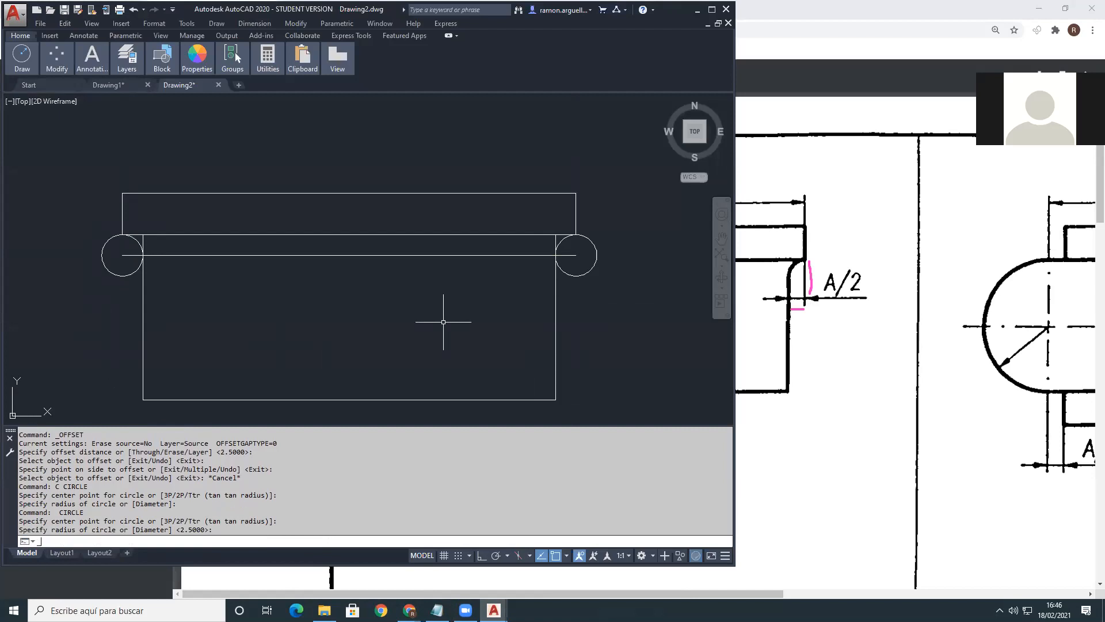
Step: Trim both circles to quarter arcs between the upper band and the vertical sides, using crossing-selected cutting edges
text(tr)
key(Return)
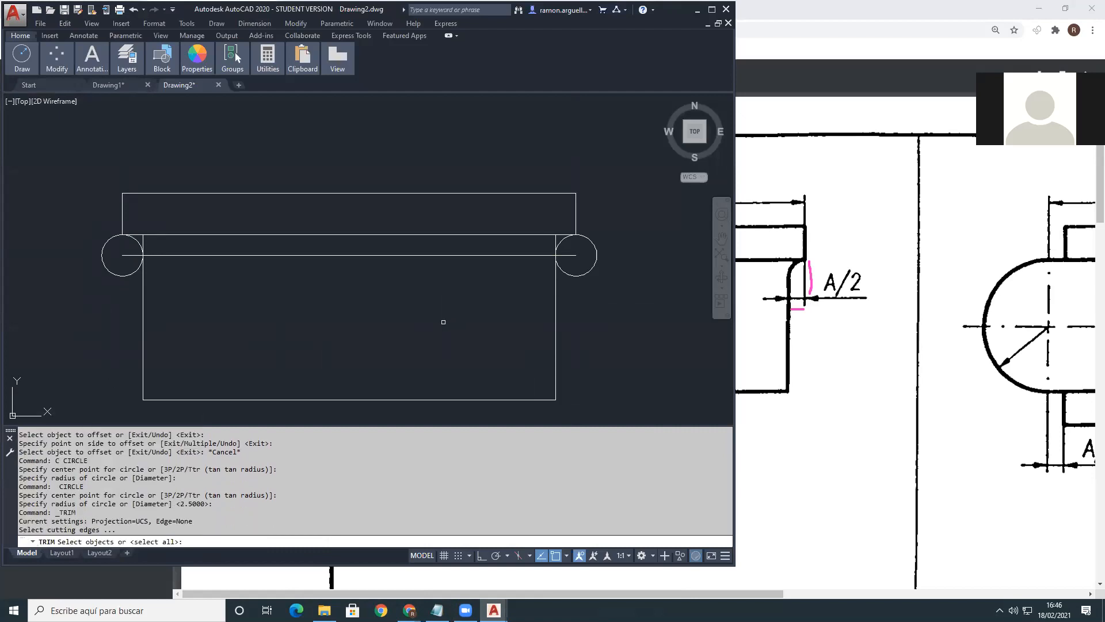
text(c)
key(Return)
click(47, 306)
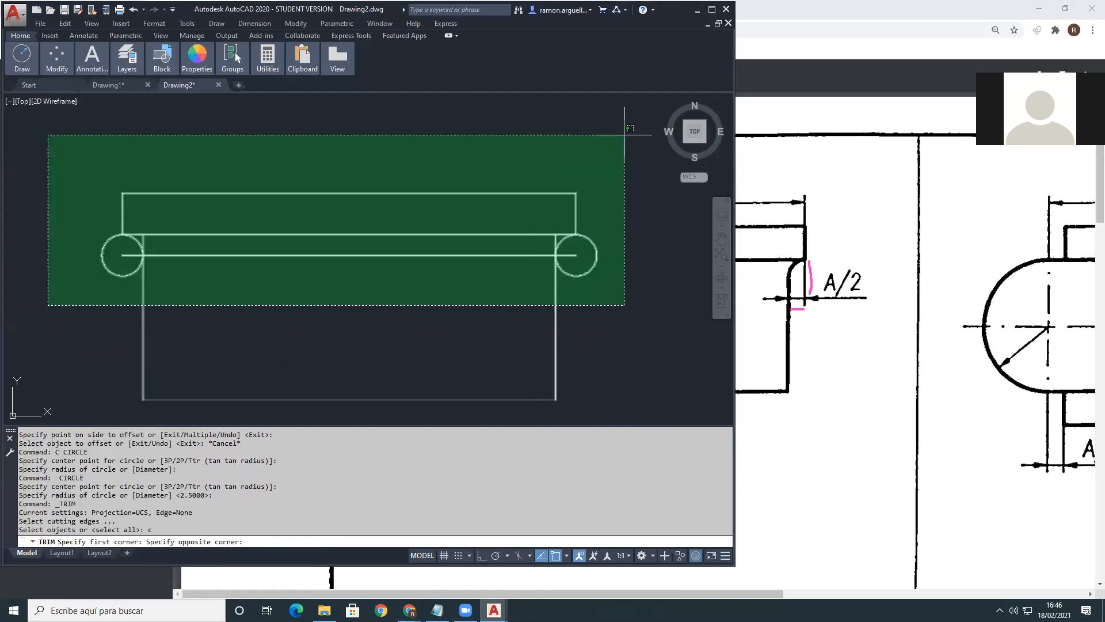
click(625, 135)
key(Return)
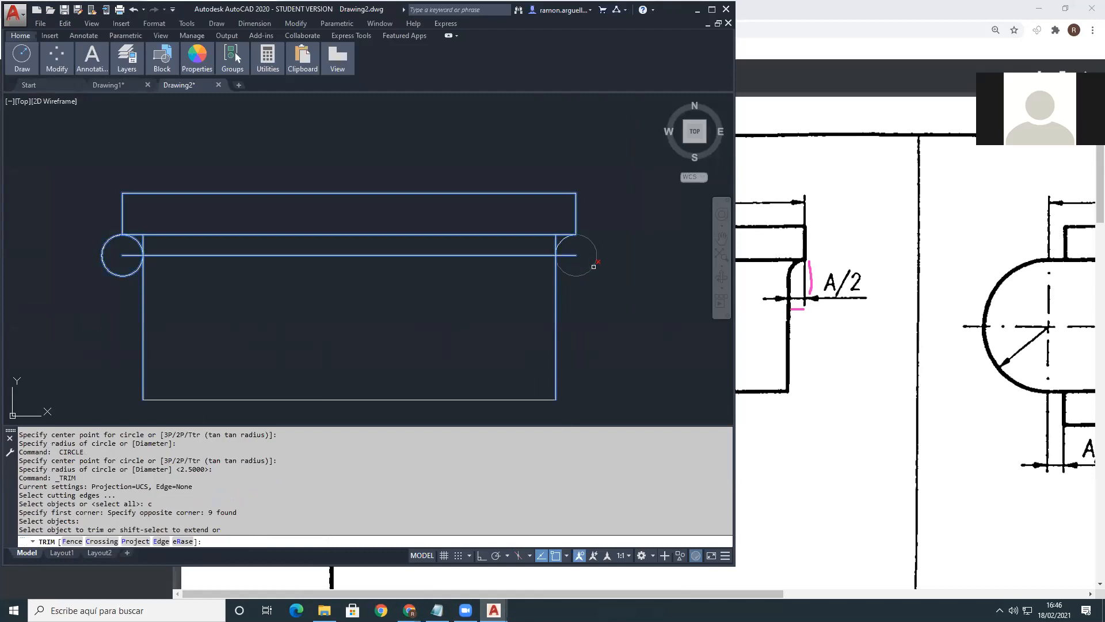
click(593, 267)
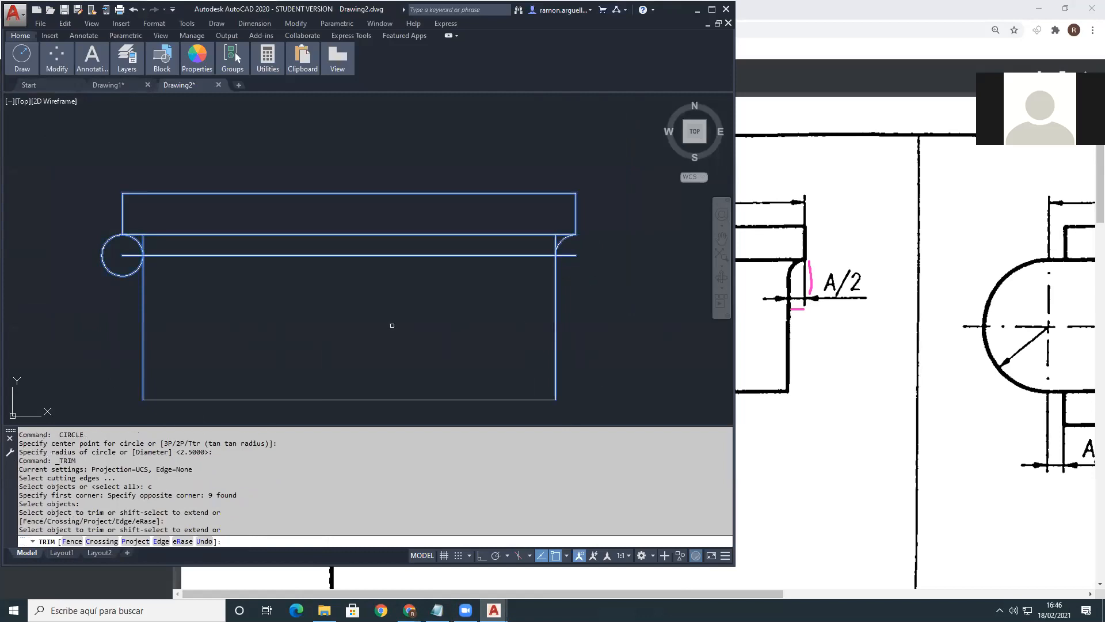
click(113, 276)
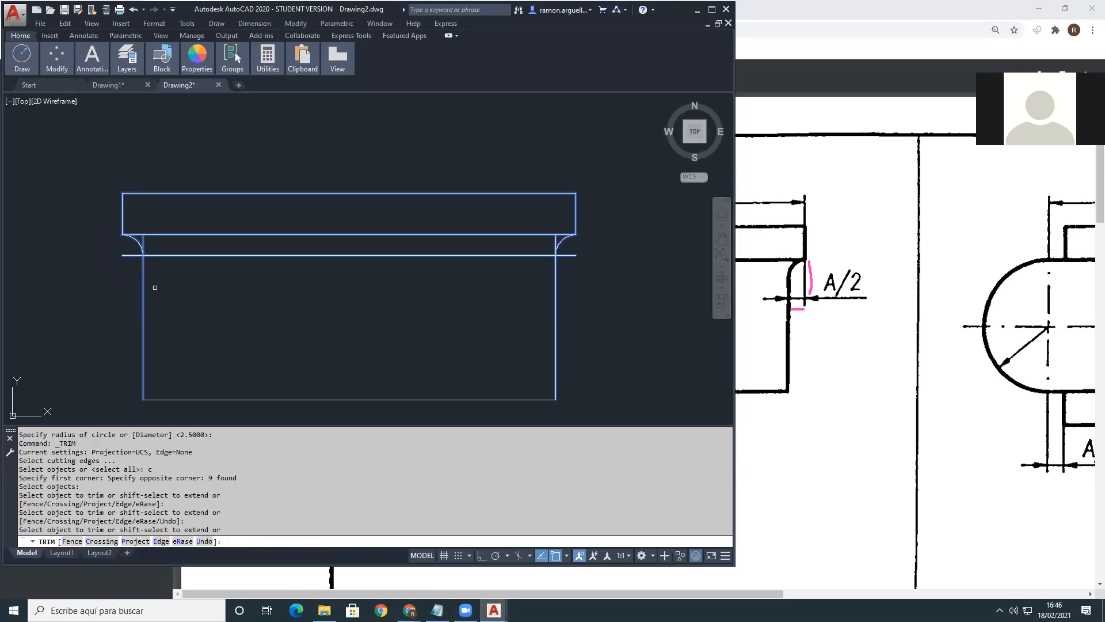
Step: Trim the short vertical segments above the arcs' lower ends and delete the auxiliary offset line
click(144, 245)
click(556, 245)
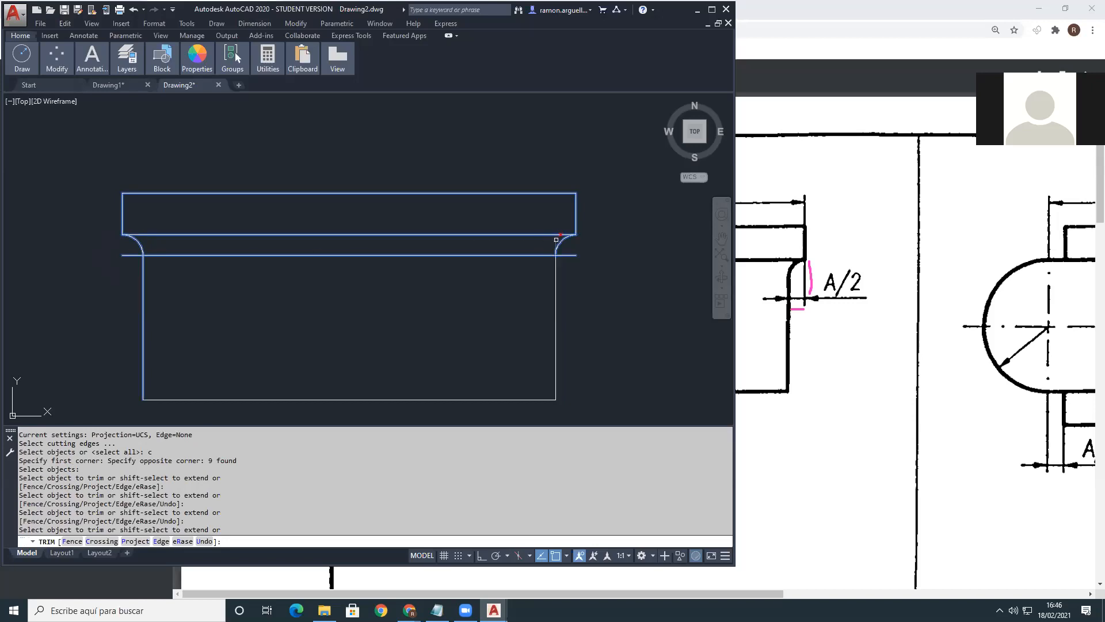
key(Return)
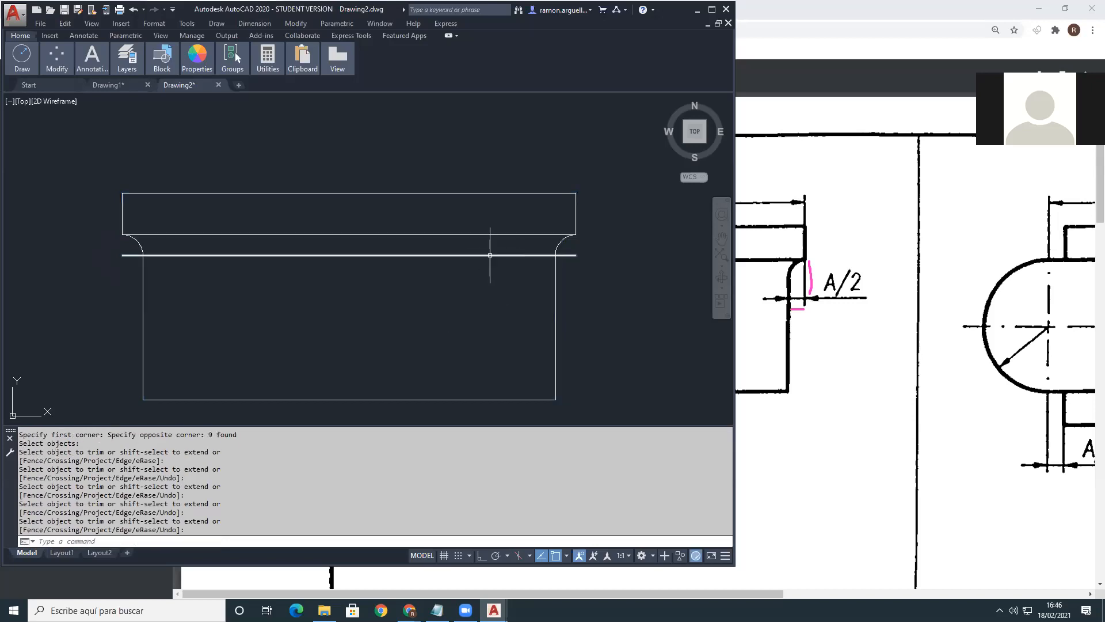
click(490, 255)
key(Delete)
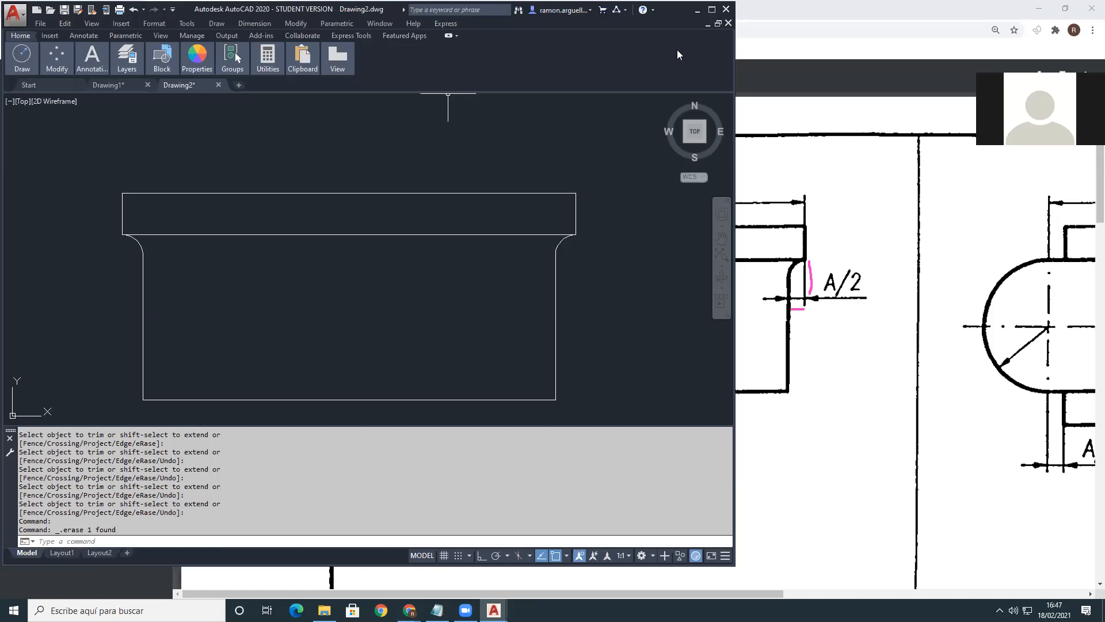
Step: Switch to the Ejercicio_Escocias PDF and examine the Gola profile and its dimensions
click(829, 18)
scroll(783, 374, down, 2)
scroll(762, 385, up, 2)
drag(472, 596, 944, 553)
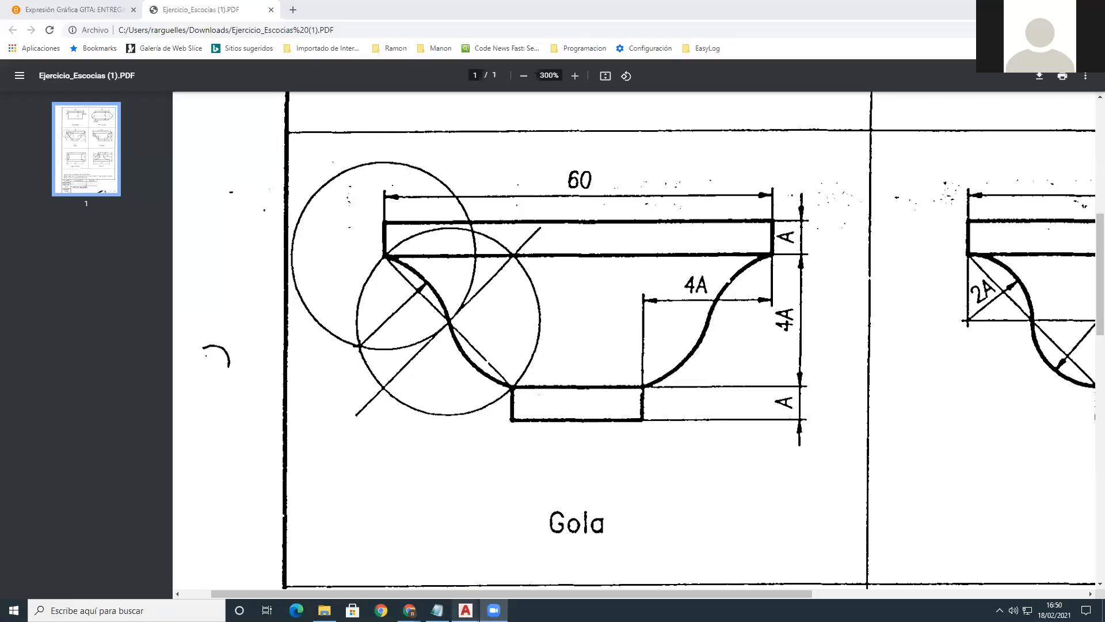
Step: Switch to Drawing2 in AutoCAD and draw a diagonal line joining the left ends of the two horizontal lines, with Ortho off
mouse_move(465, 610)
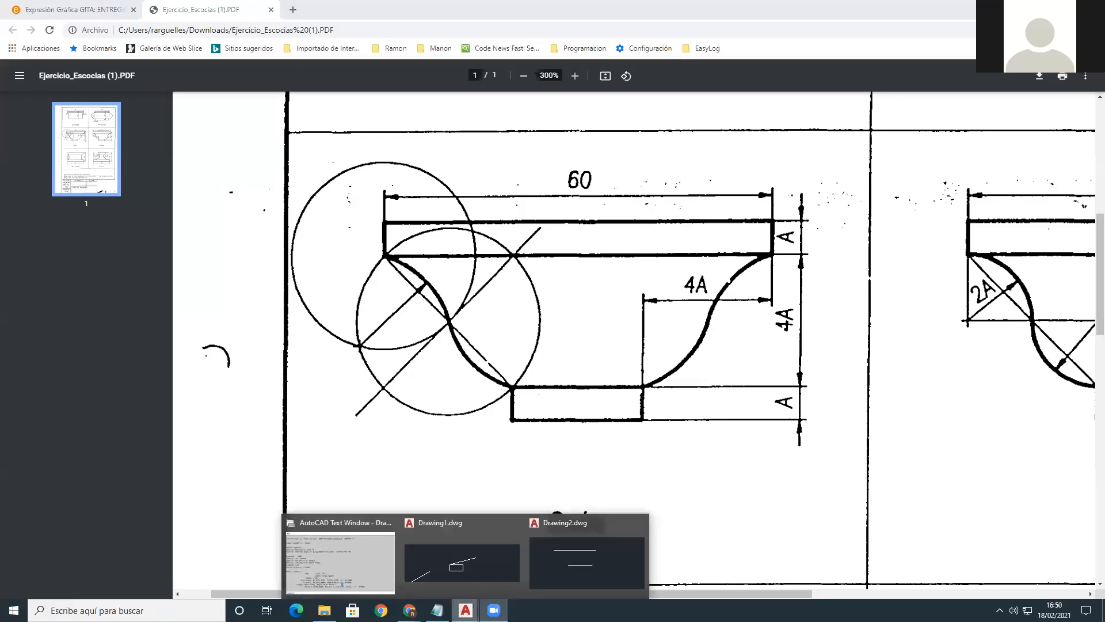
click(577, 575)
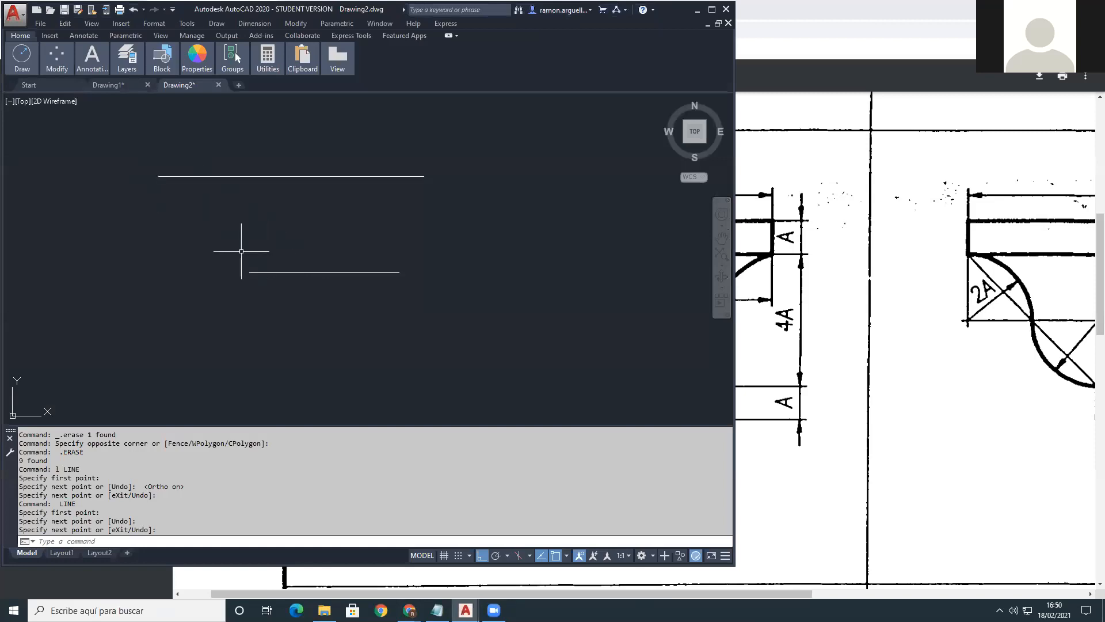
text(l)
key(Return)
click(158, 176)
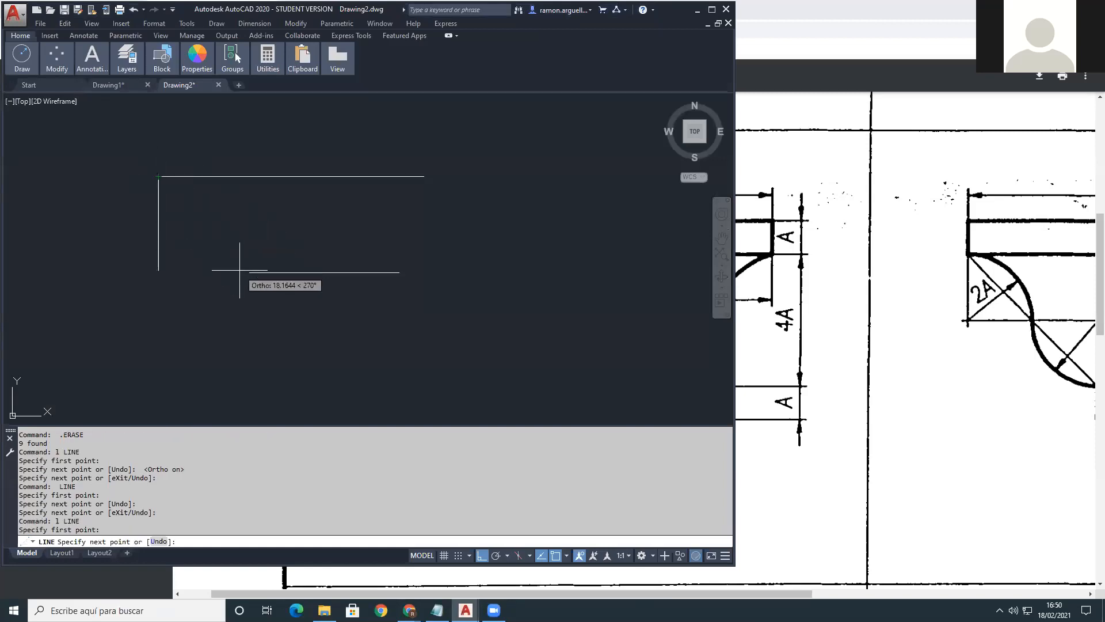
key(F8)
click(249, 272)
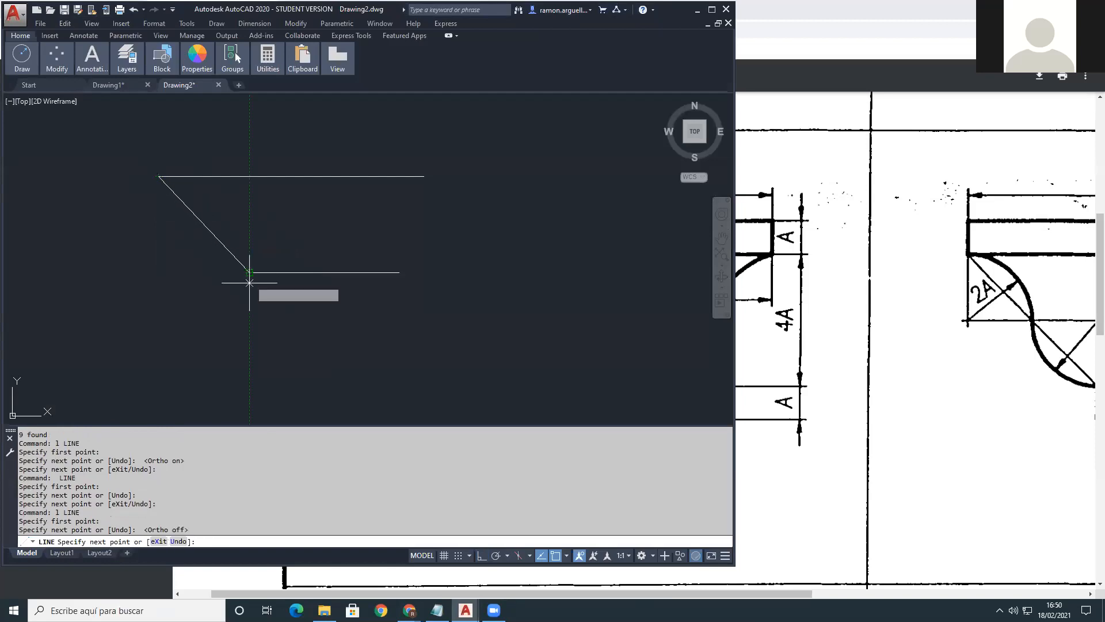
key(Return)
Step: Draw a two-point circle using the diagonal's endpoints as its diameter
text(c)
key(Return)
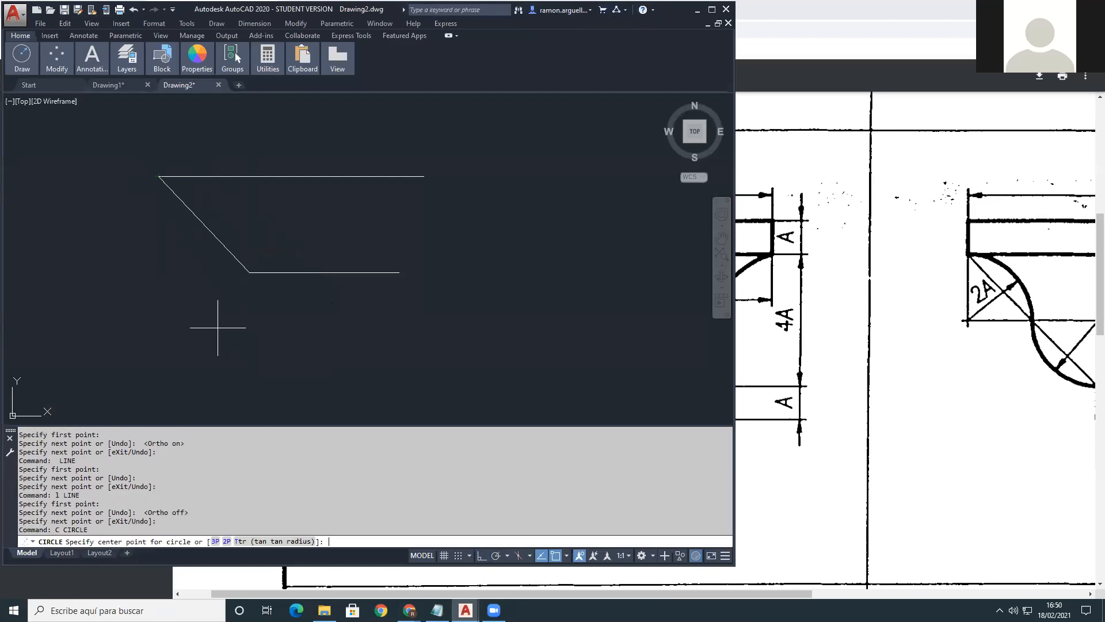
text(2p)
key(Return)
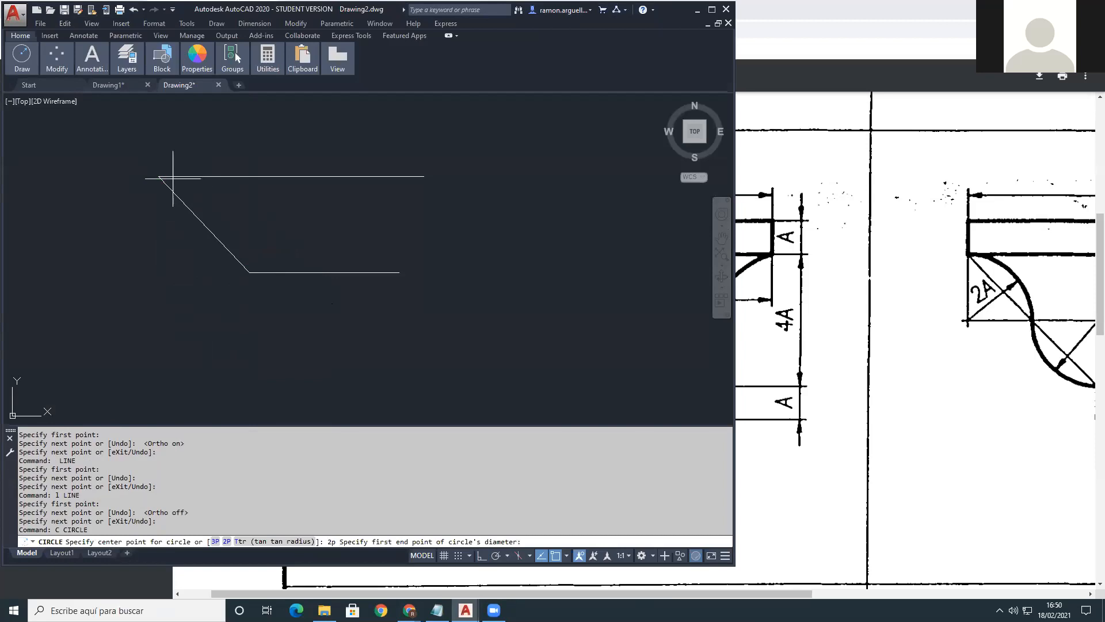
click(158, 177)
click(248, 272)
key(Return)
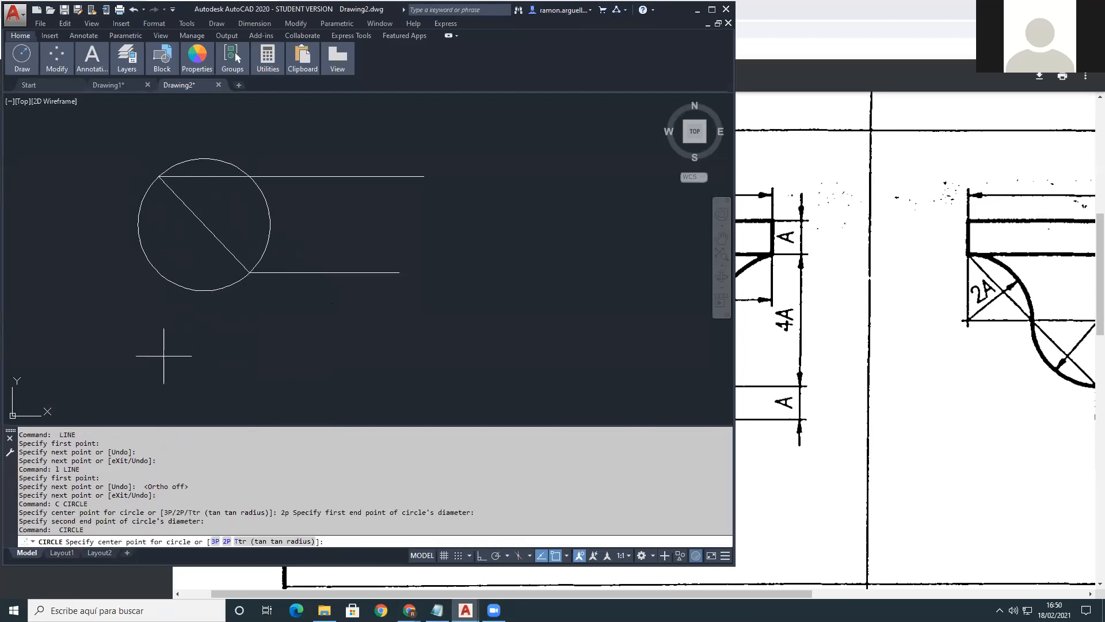
text(_copy)
key(Return)
key(Escape)
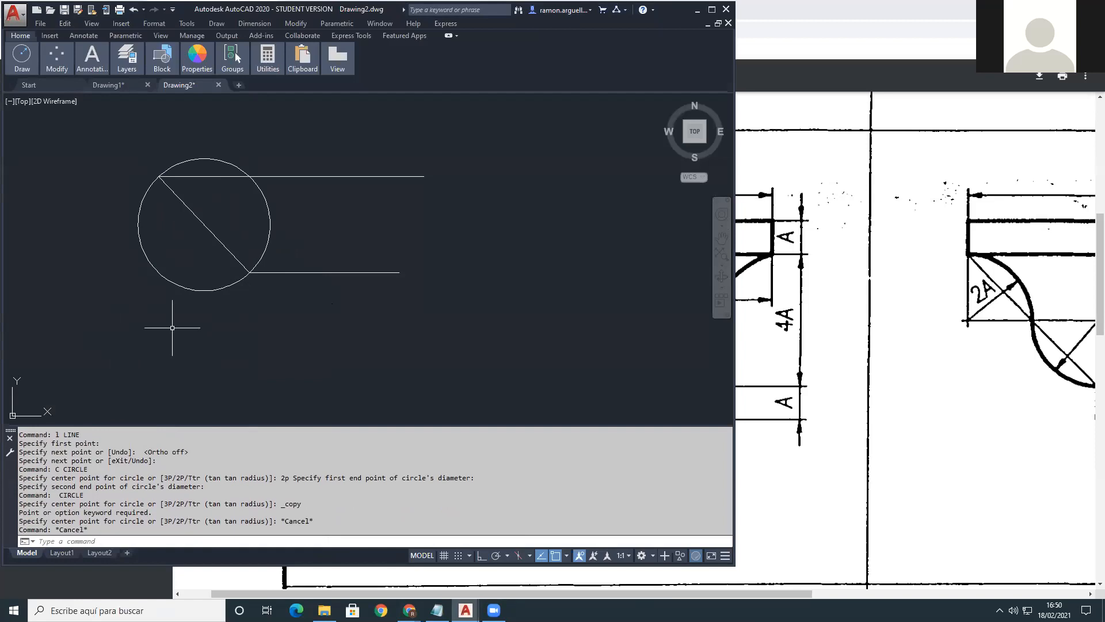
Step: Copy the circle from the diagonal's lower endpoint to the diagonal's midpoint
text(_c)
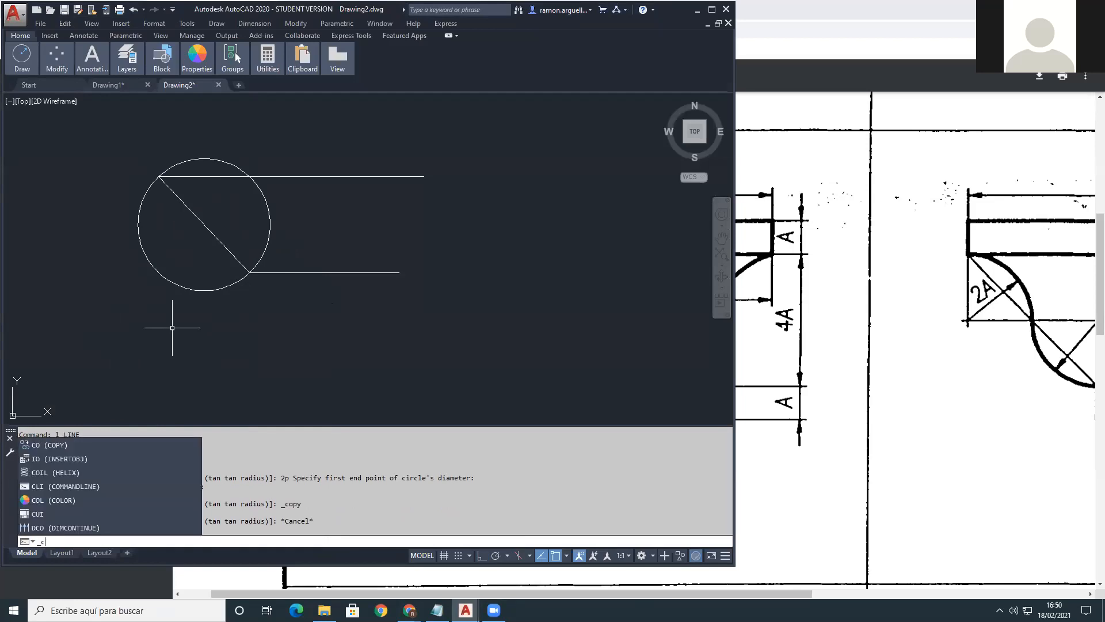
text(opy)
key(Return)
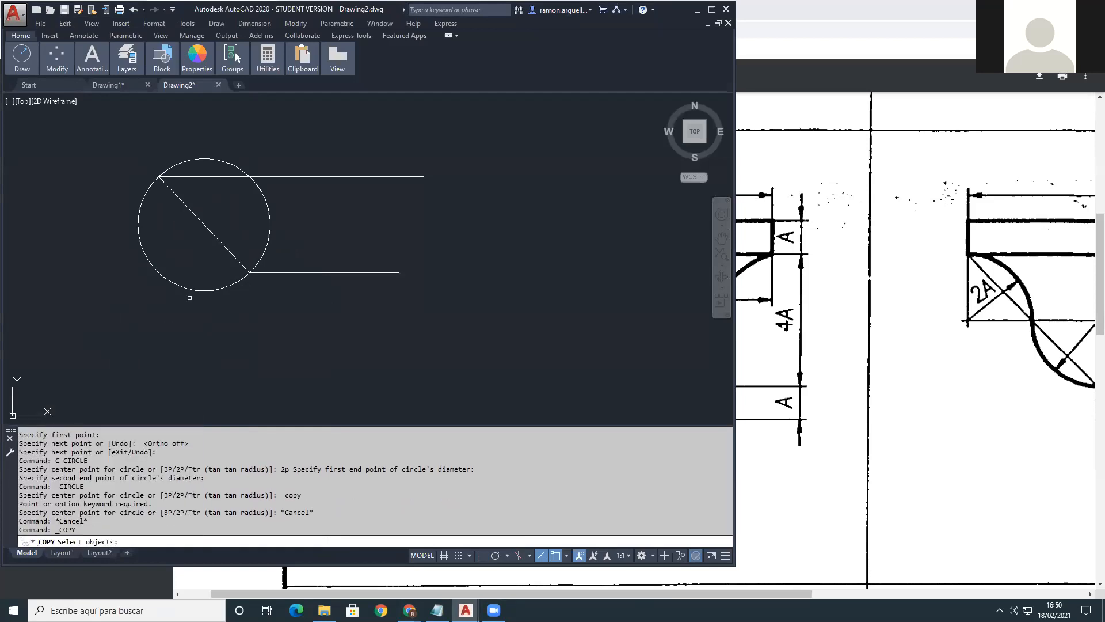
click(203, 290)
key(Return)
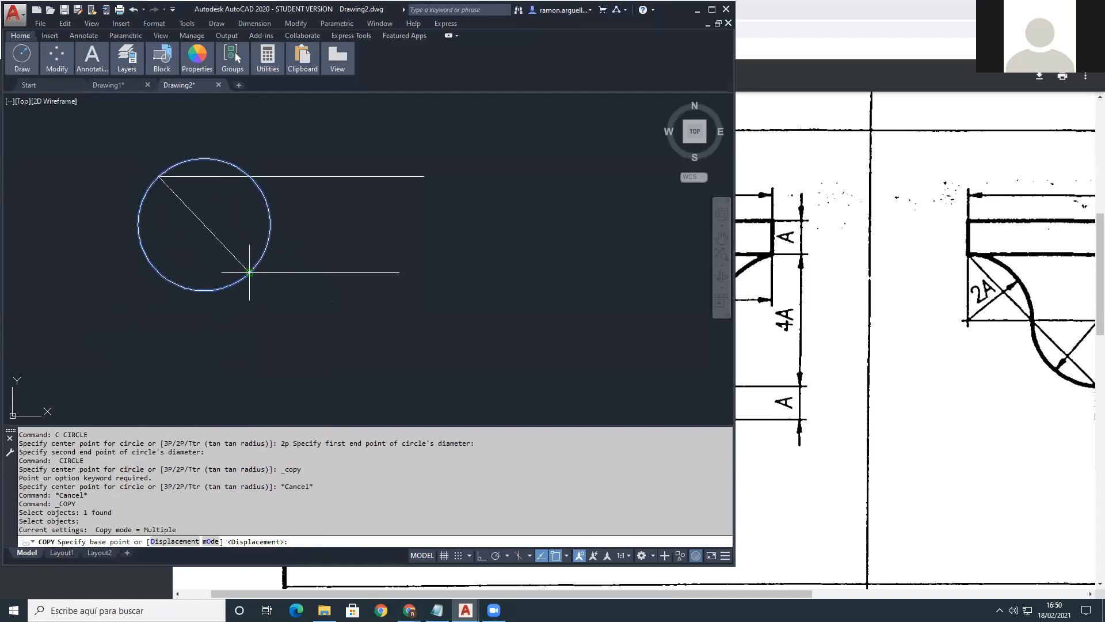
click(249, 272)
shift+right_click(207, 230)
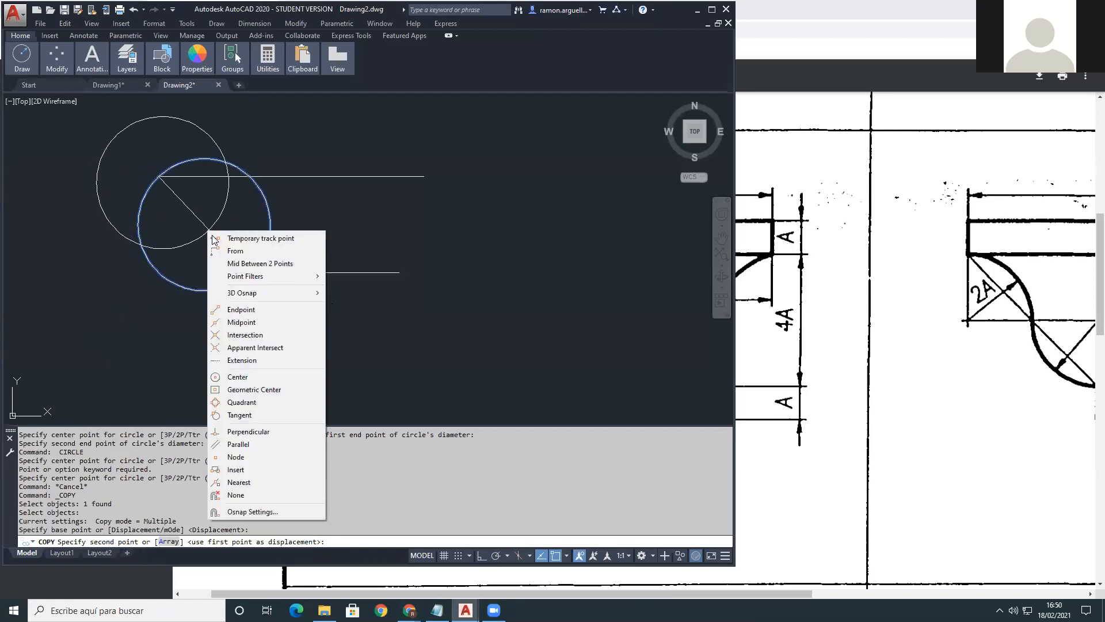
click(242, 321)
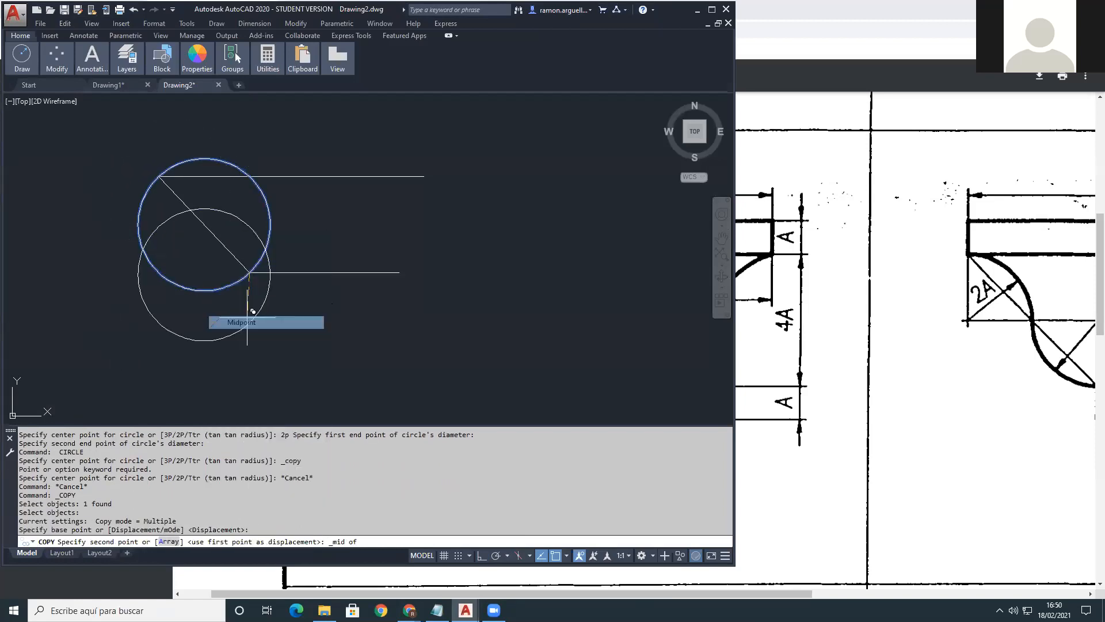
click(210, 218)
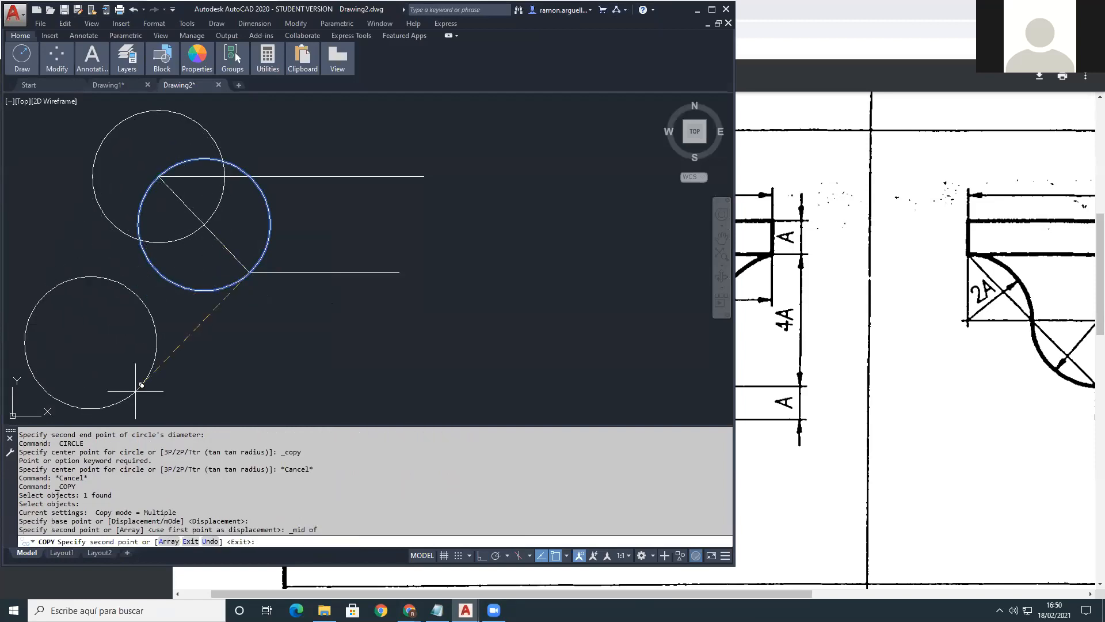
key(Escape)
Step: Restore, move and enlarge the PDF window so the Gola reference sits beside the AutoCAD drawing, and return to Drawing2
click(881, 312)
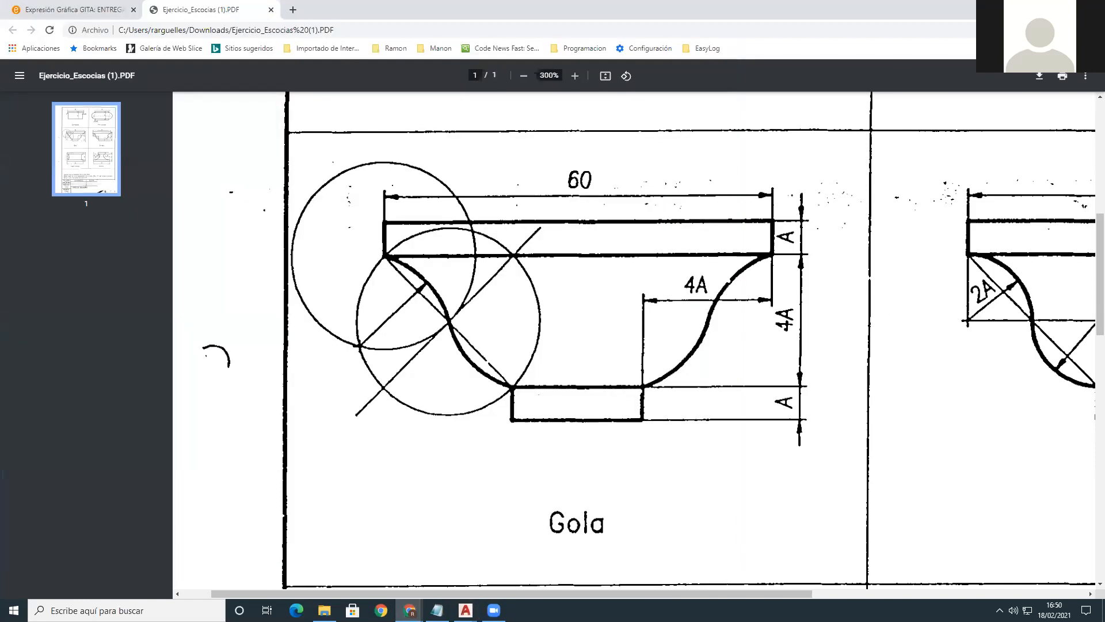
key(super+Down)
drag(491, 90, 929, 99)
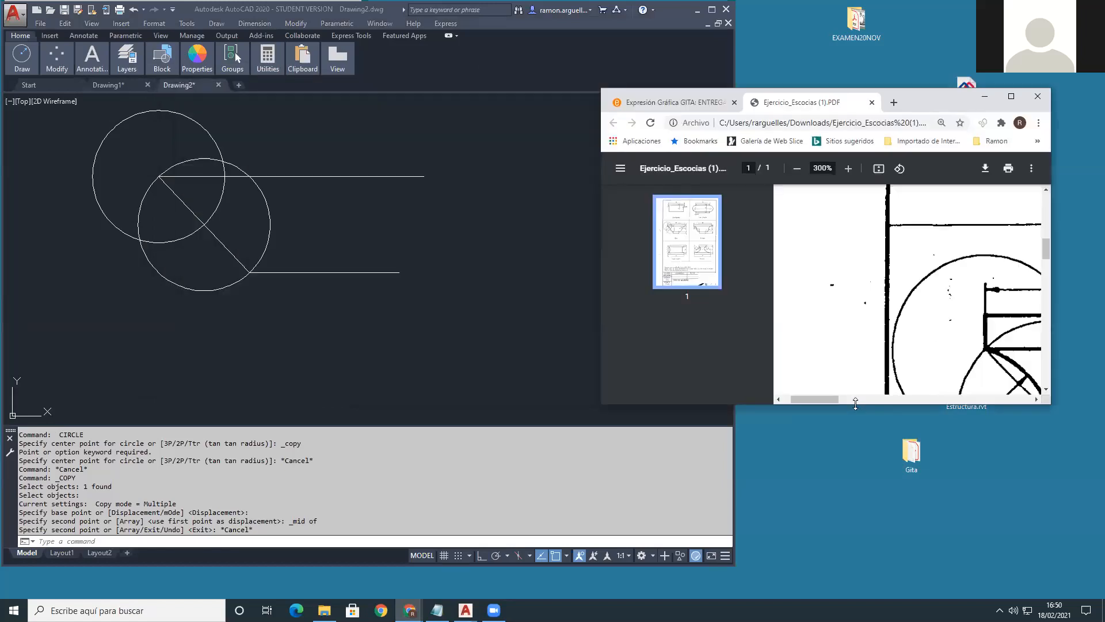
mouse_move(855, 403)
mouse_down()
mouse_move(819, 562)
mouse_move(833, 540)
mouse_up()
click(547, 414)
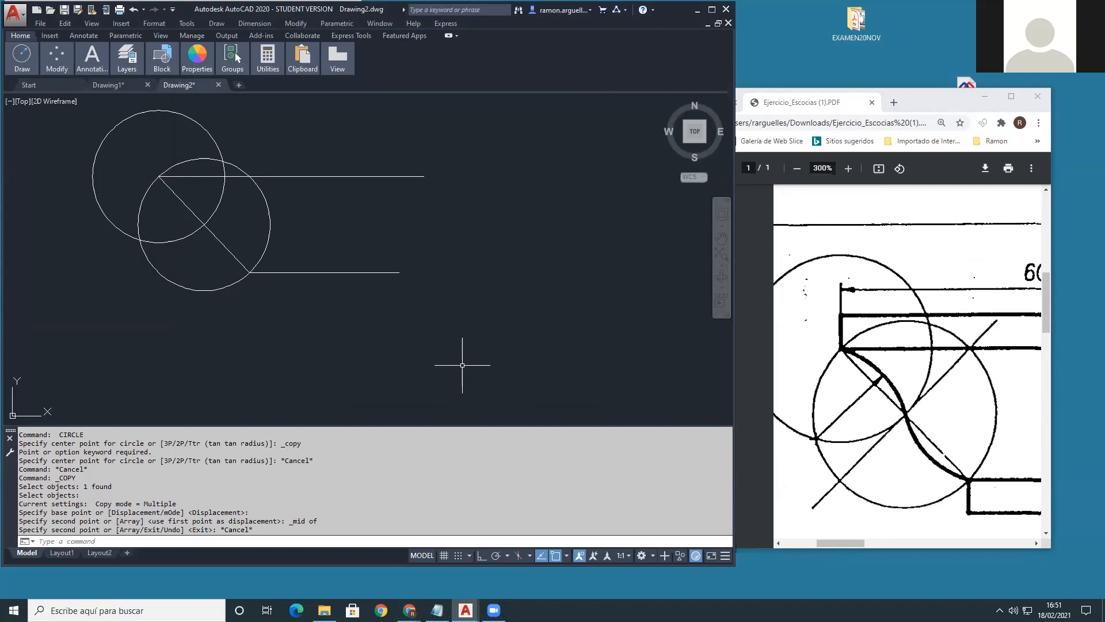
Step: Draw a circle centred on the lower-left intersection of the two circles, passing through the diagonal's upper endpoint
text(c)
key(Return)
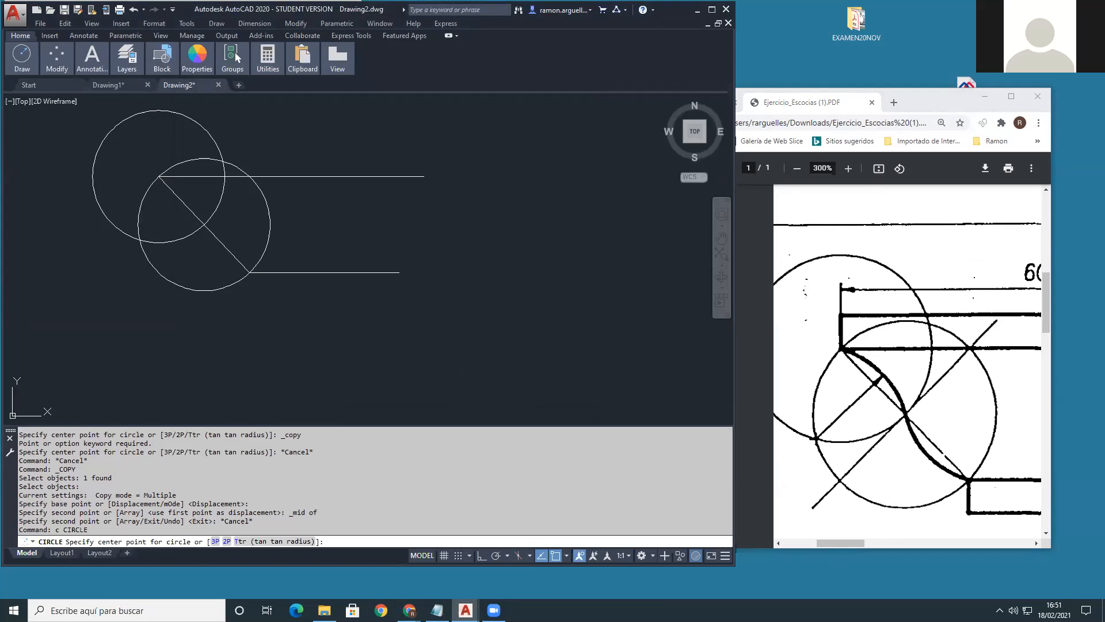
shift+right_click(144, 242)
click(172, 347)
click(140, 240)
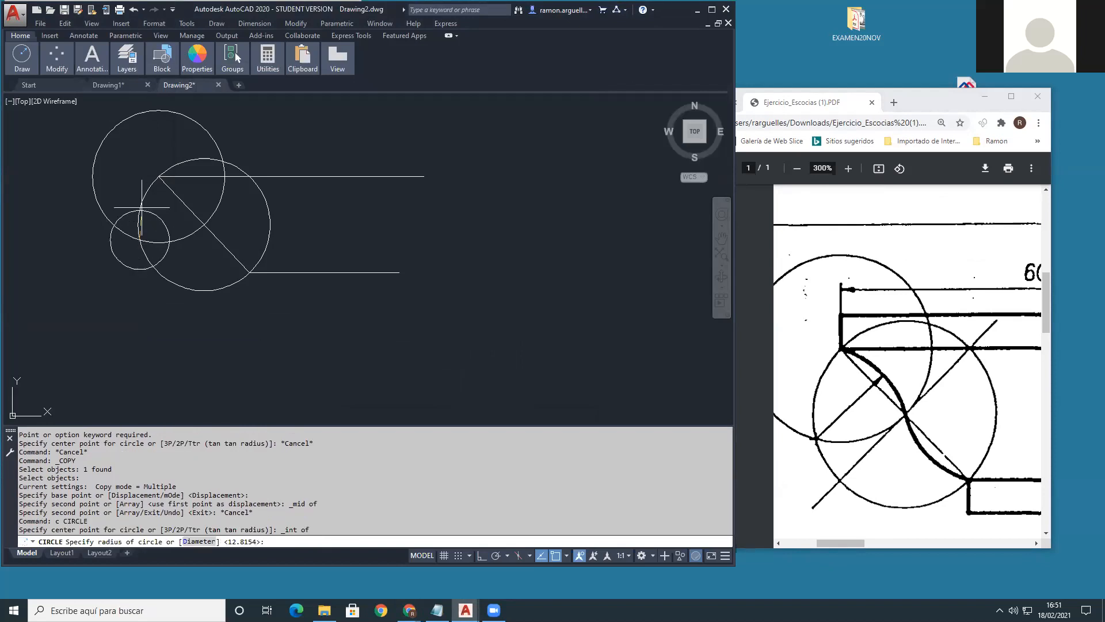
click(158, 176)
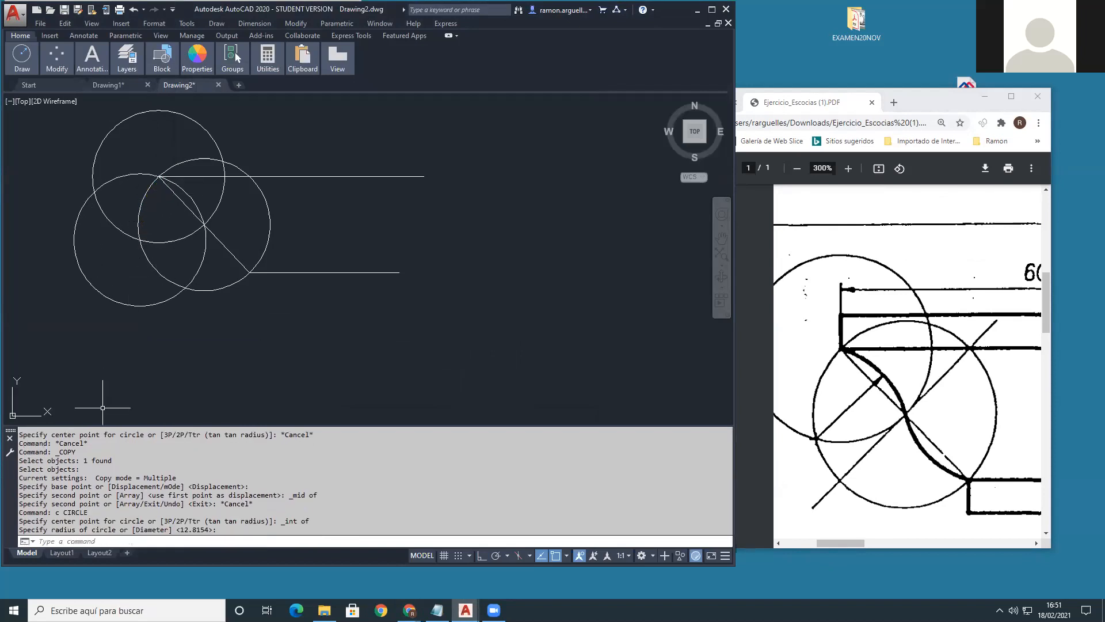
Step: Trim the new circle against the diagonal, keeping only the arc from its upper end to its midpoint
text(tr)
key(Return)
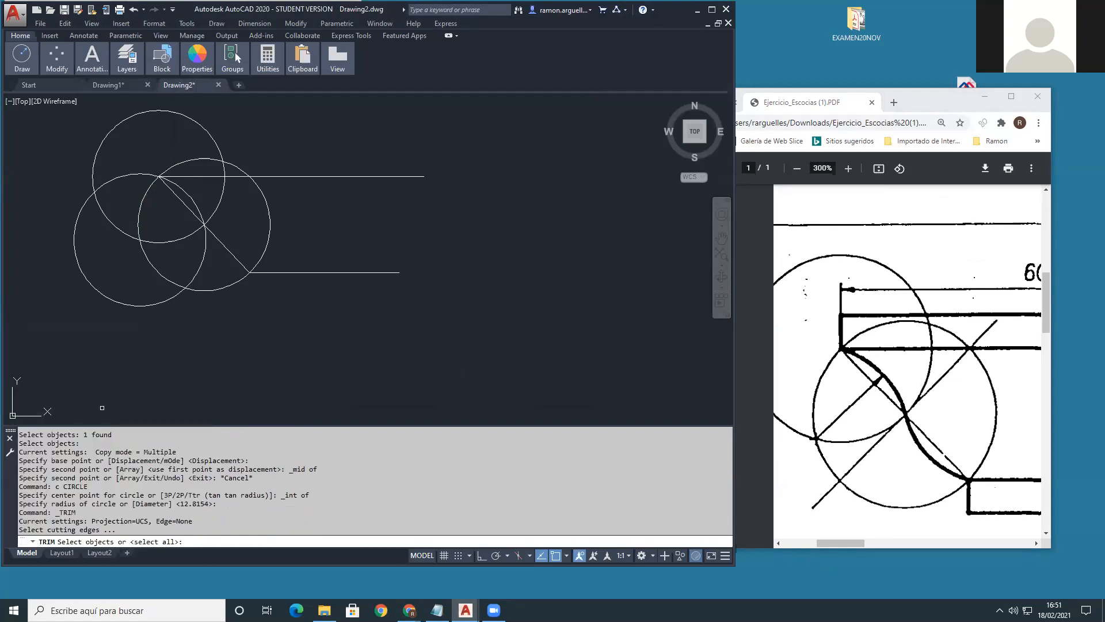
click(218, 240)
key(Return)
click(207, 243)
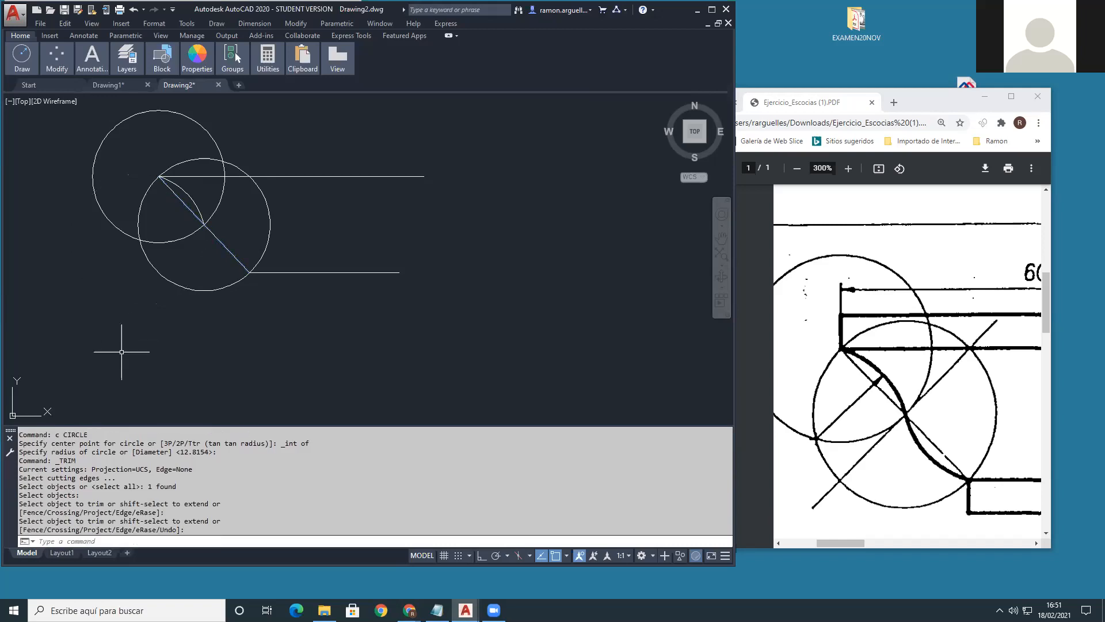
key(Return)
Step: Mirror the trimmed arc about the diagonal, keeping the source arc
text(mirror)
key(Return)
click(192, 195)
key(Return)
click(203, 223)
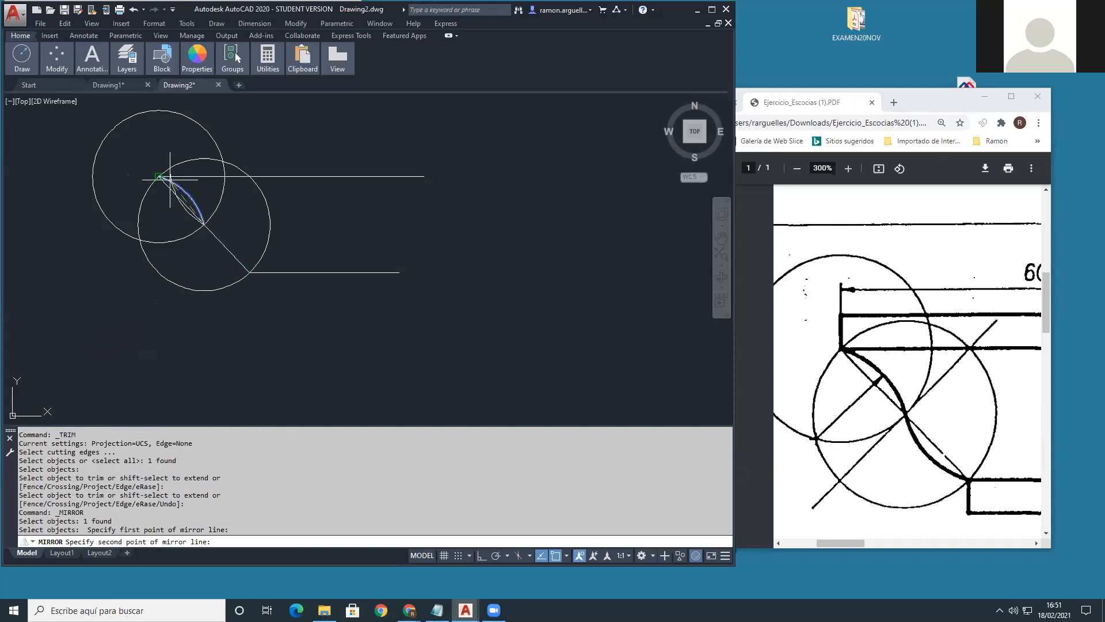
click(169, 178)
key(Return)
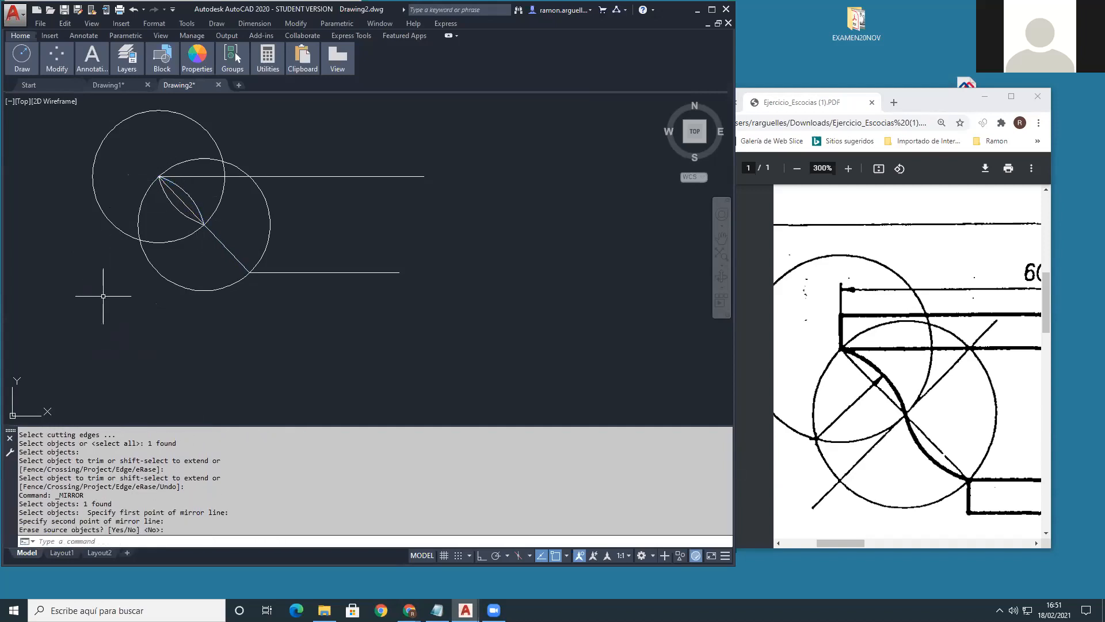
Step: Move the mirrored arc from the diagonal's upper endpoint to its midpoint to complete the Gola's S-curve
text(_move)
key(Return)
click(165, 192)
key(Return)
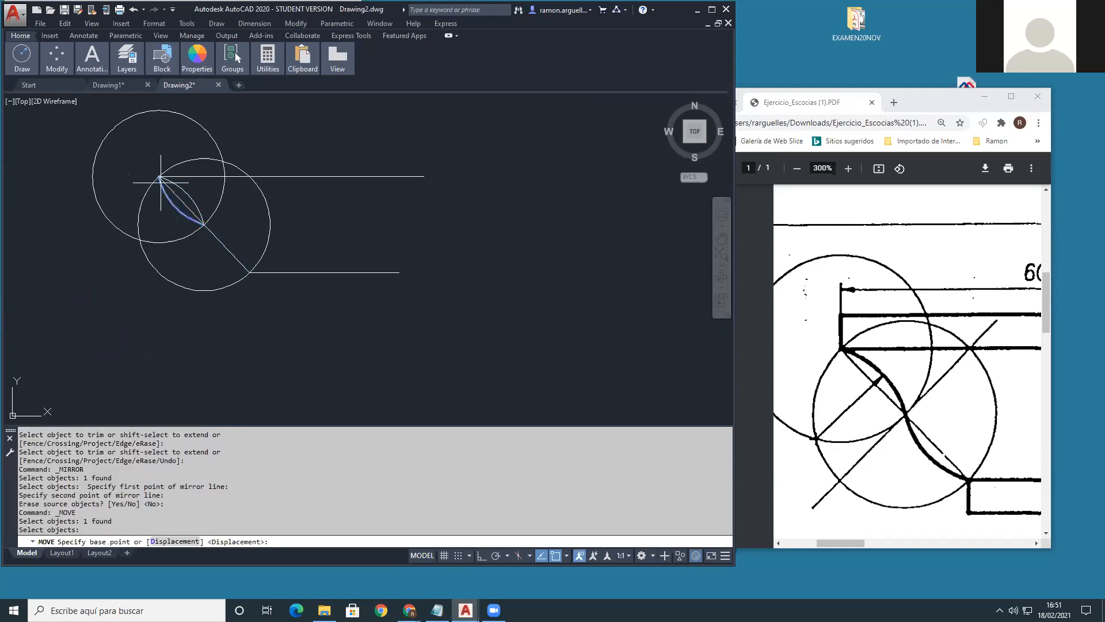
click(160, 177)
click(205, 224)
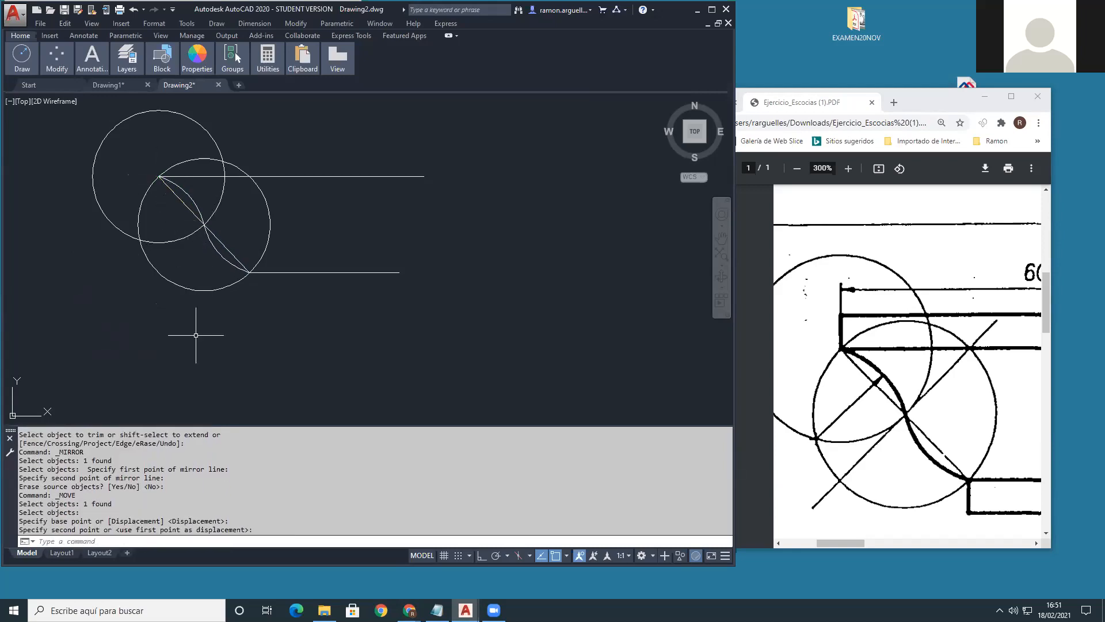
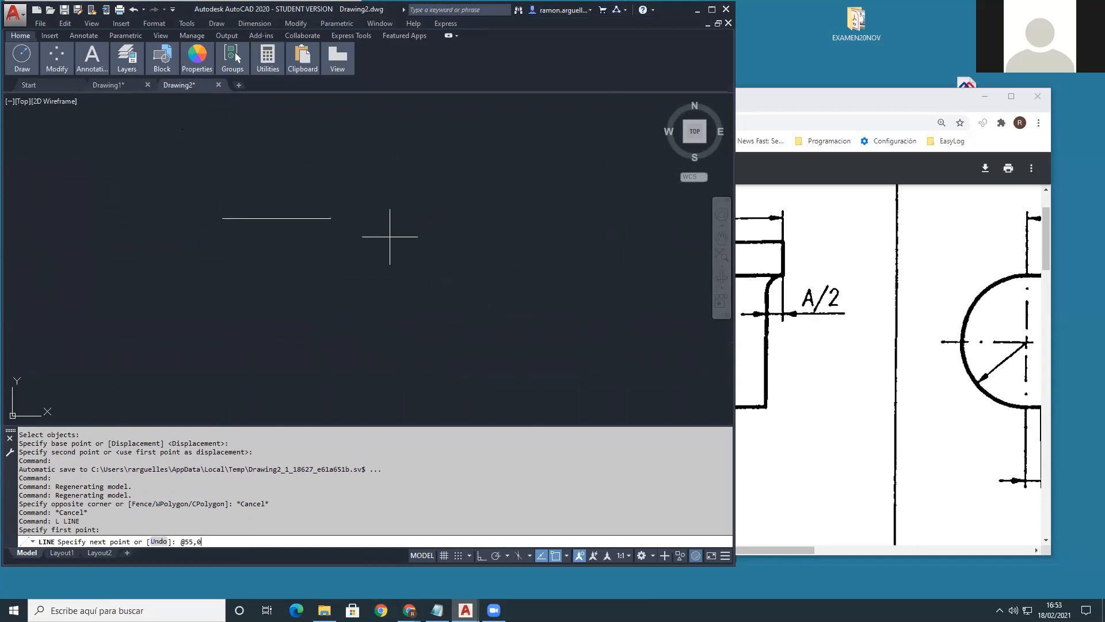
Step: Finish the horizontal line of length 55 and offset it 5 downwards
key(Return)
text(o)
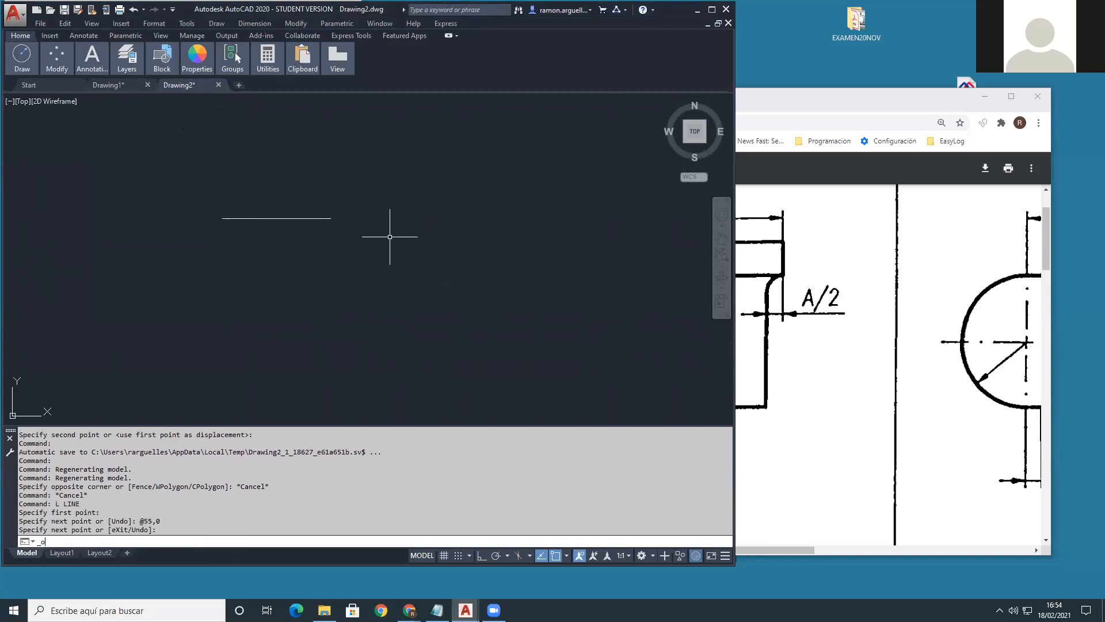
text(f)
key(Return)
text(5)
key(Return)
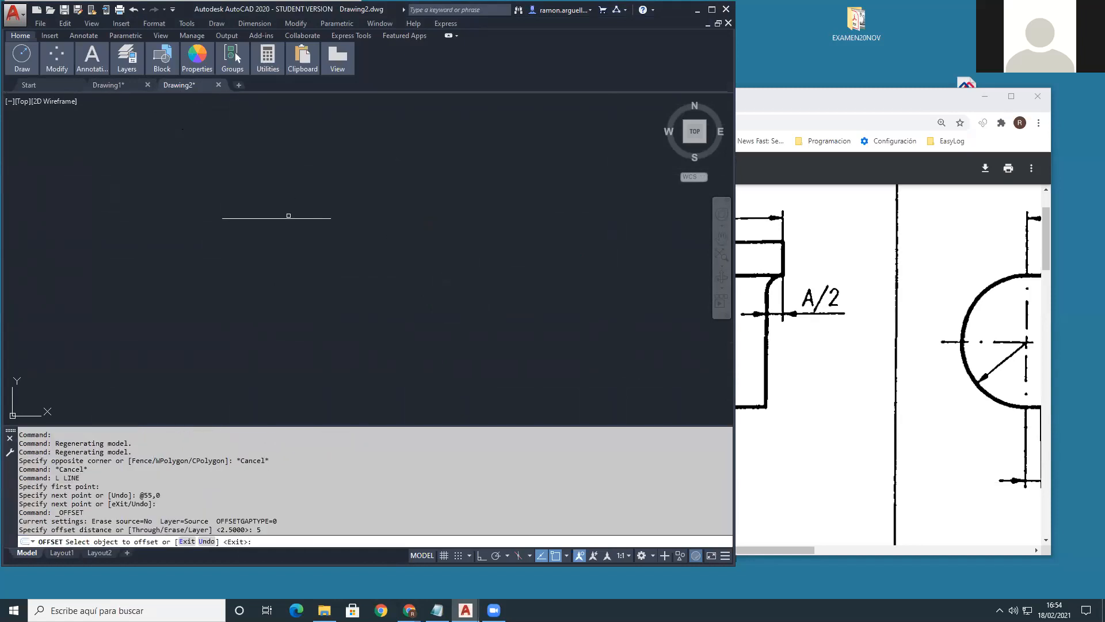
click(289, 220)
click(284, 240)
key(Return)
Step: Offset the band's lower line 20 downwards
key(Return)
text(20)
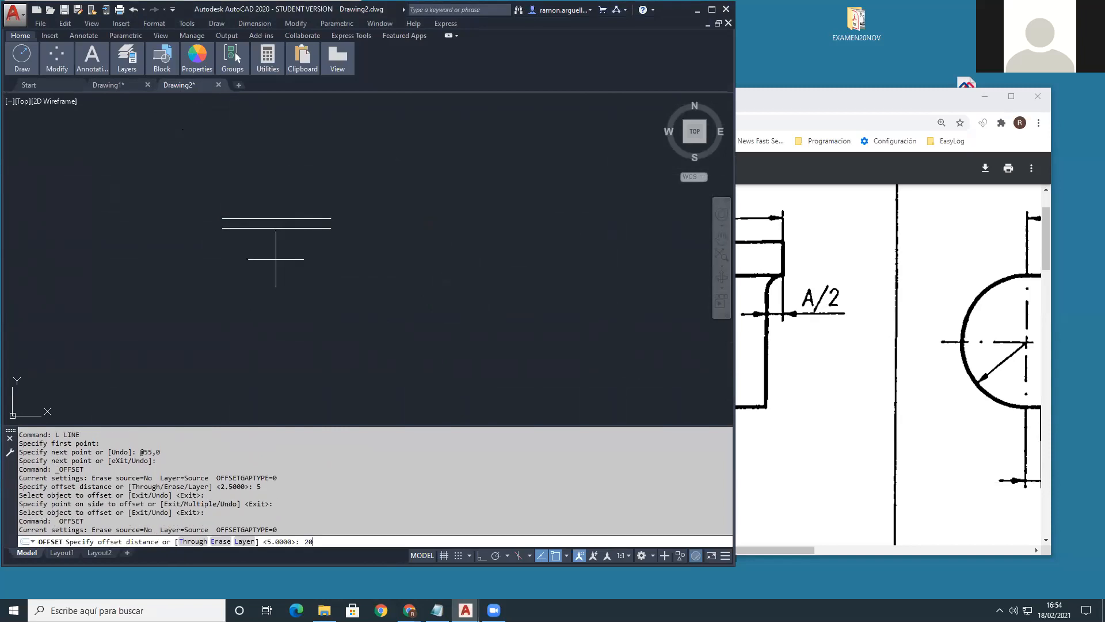
key(Return)
click(284, 229)
click(247, 307)
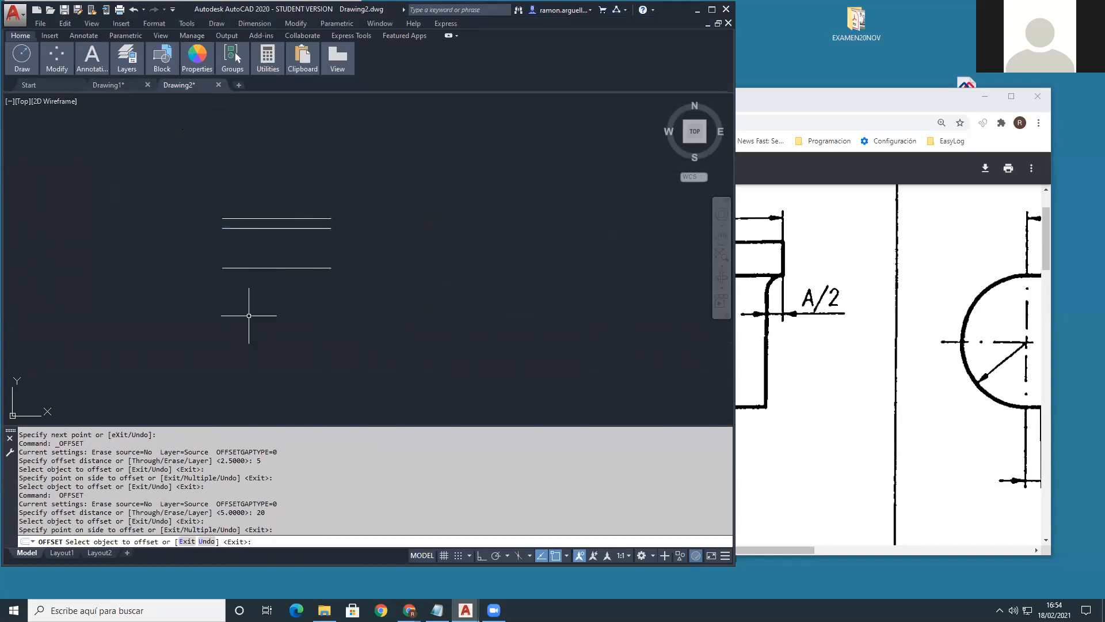
Step: Close the upper band with a vertical line at each end, joining the first two horizontal lines
text(1)
key(Return)
click(222, 218)
click(223, 229)
key(Return)
key(Return)
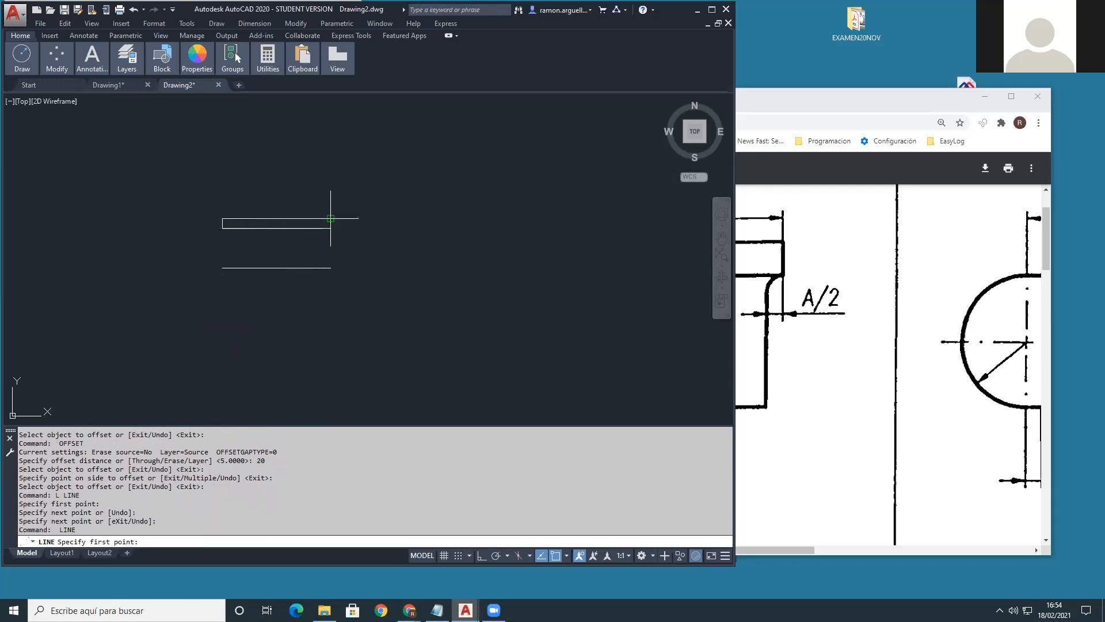
click(331, 218)
click(331, 229)
key(Return)
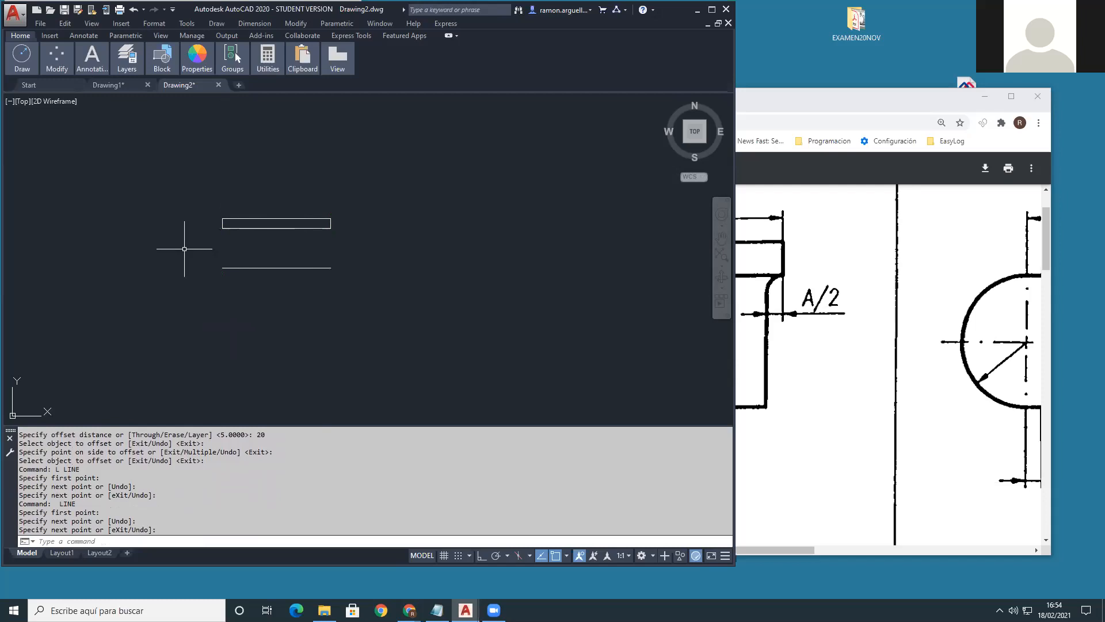
Step: Offset the upper band's two vertical end lines 2.5 inwards
text(offset)
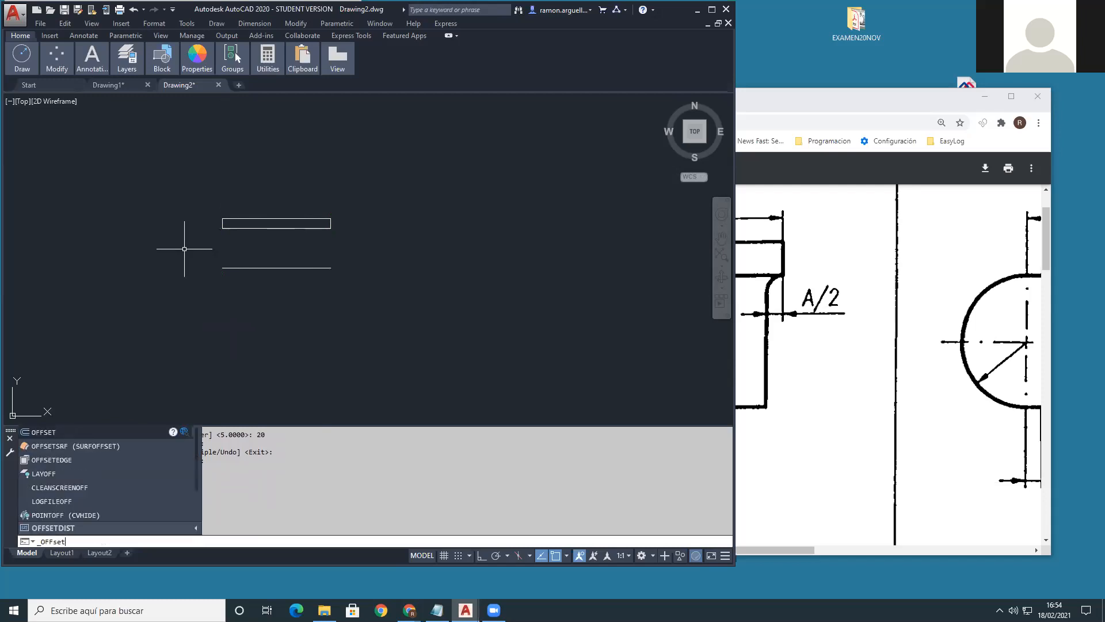
key(Return)
text(2.5)
key(Return)
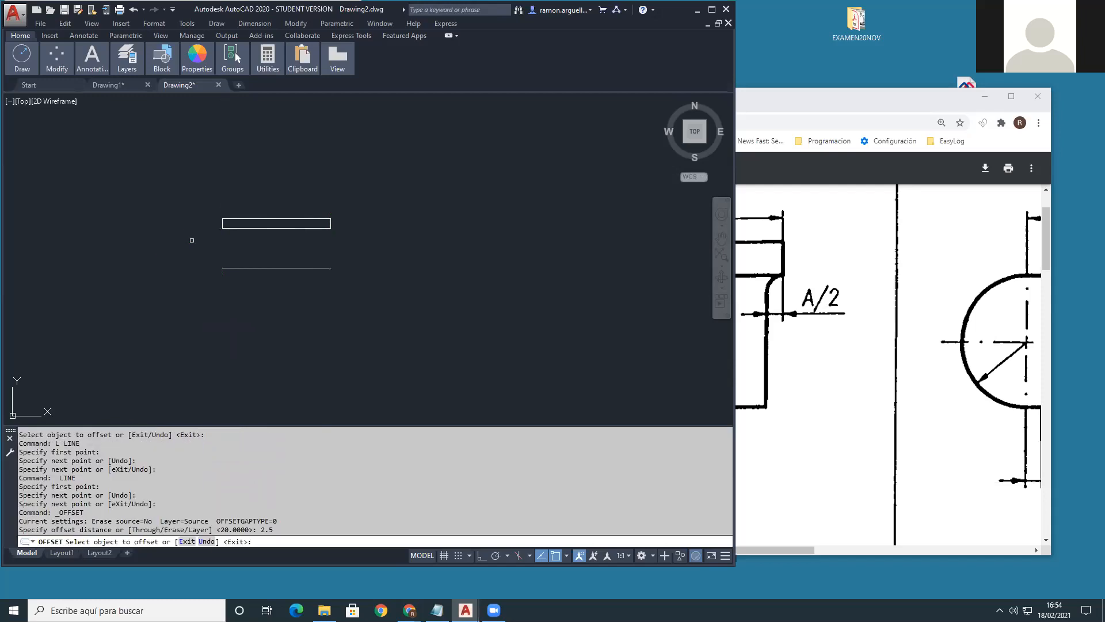
click(223, 224)
click(246, 241)
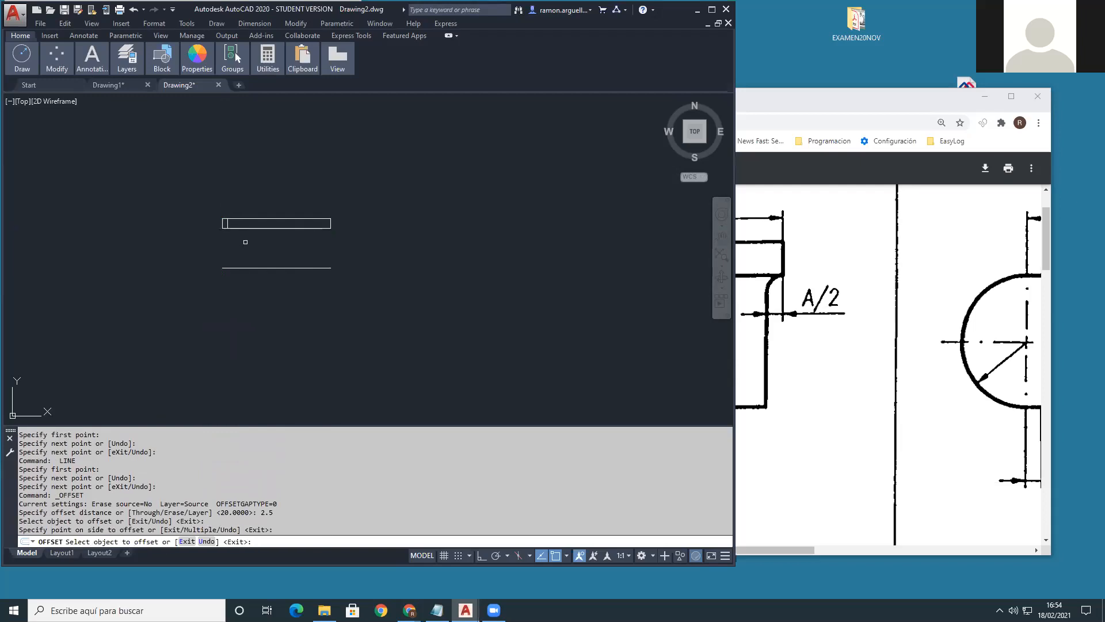
click(328, 223)
click(284, 222)
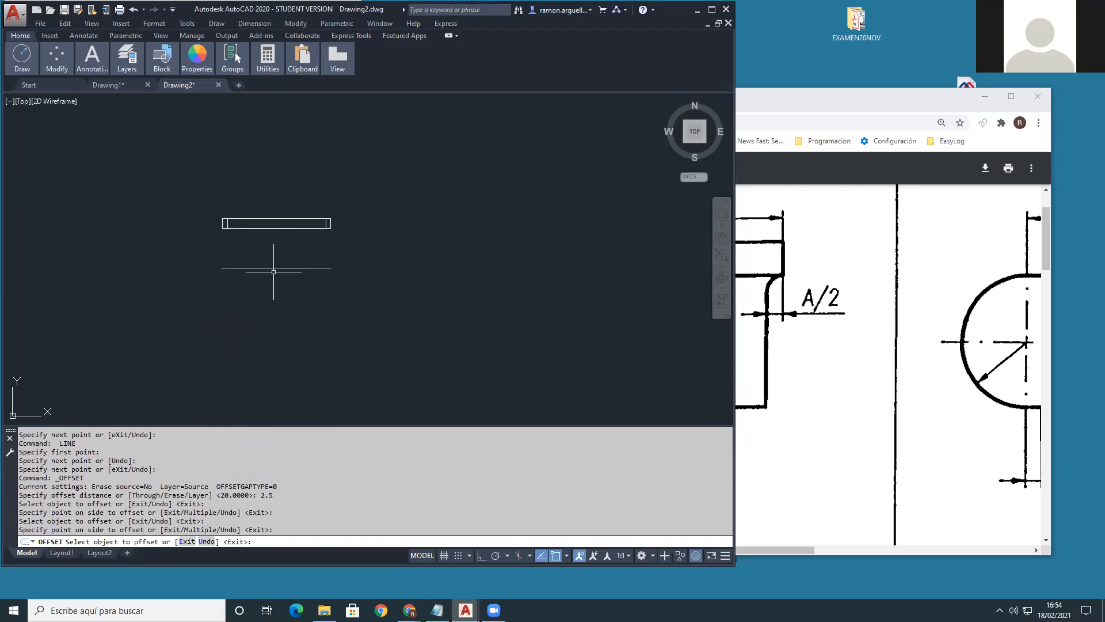
key(Return)
Step: Extend both inner vertical lines down to the profile's lowest horizontal line
text(_EX)
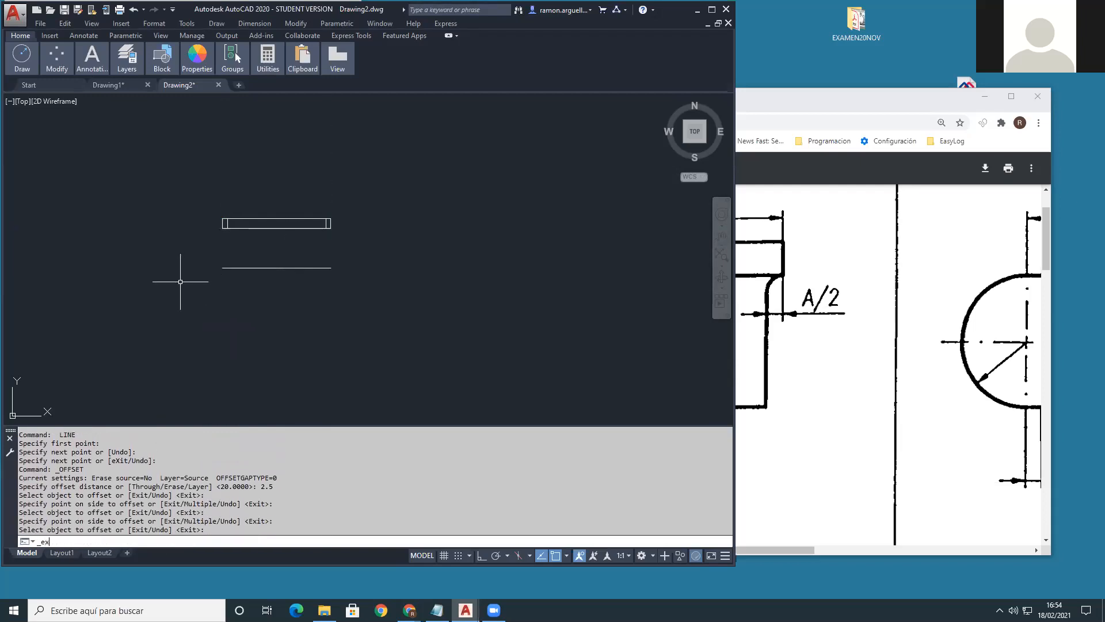
text(TEND)
key(Return)
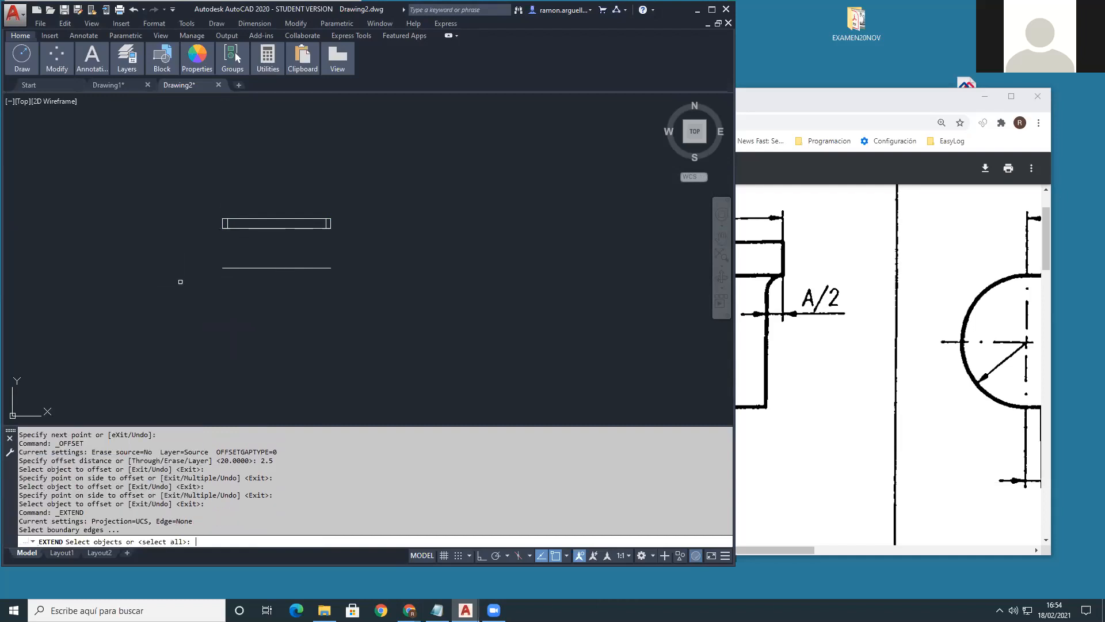
click(267, 267)
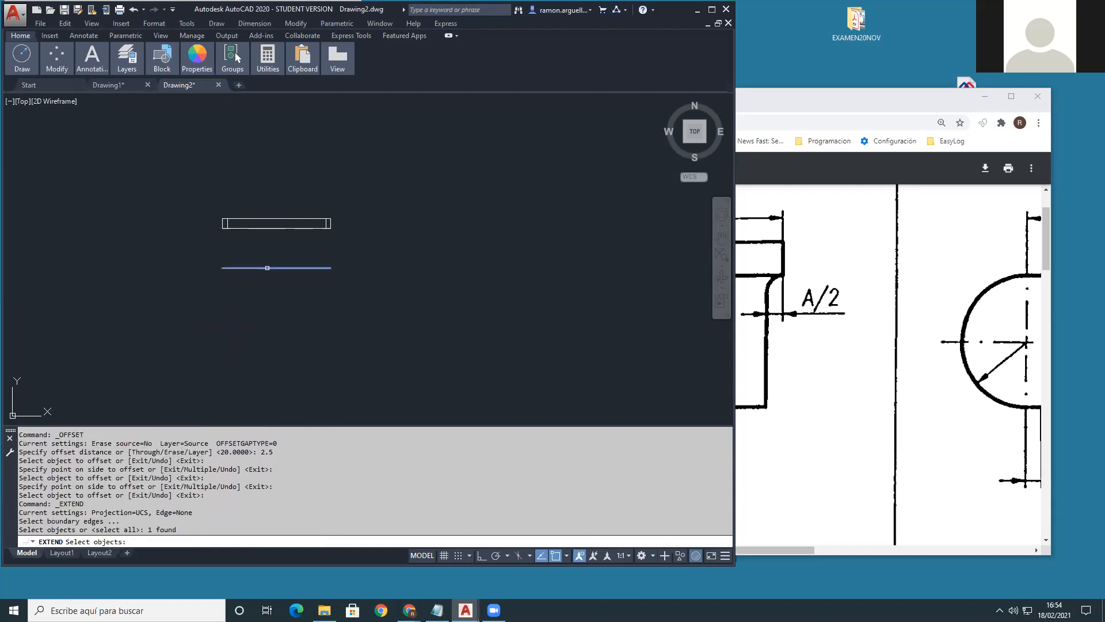
key(Return)
double_click(227, 226)
double_click(327, 225)
key(Return)
scroll(235, 308, up, 4)
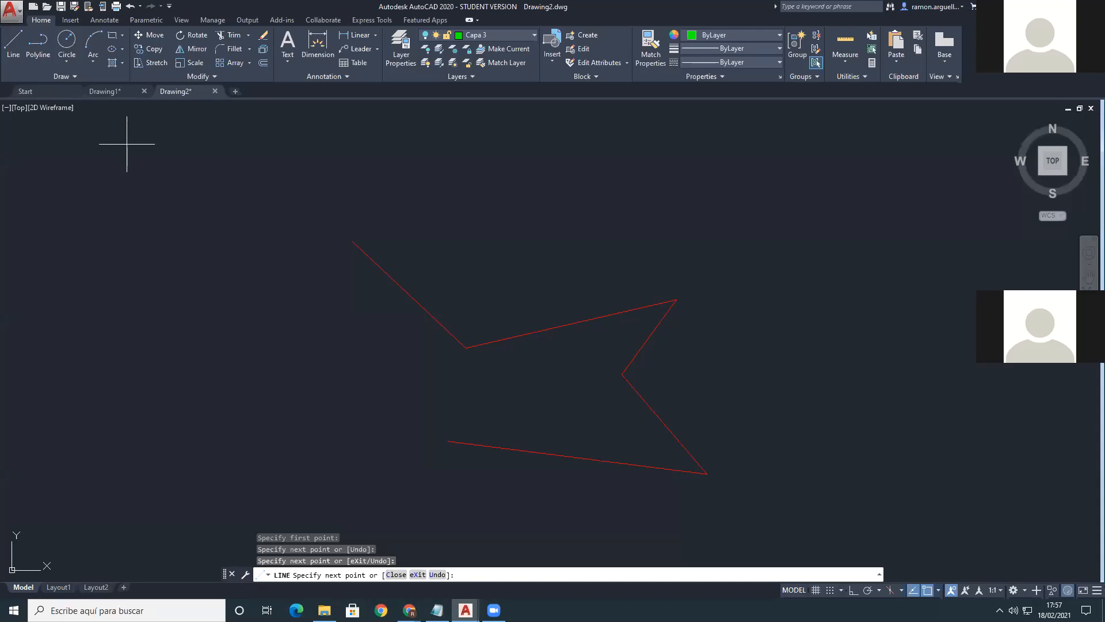
Step: Finish the line on the turned-off current layer Capa 3 and draw a small circle over it
key(Return)
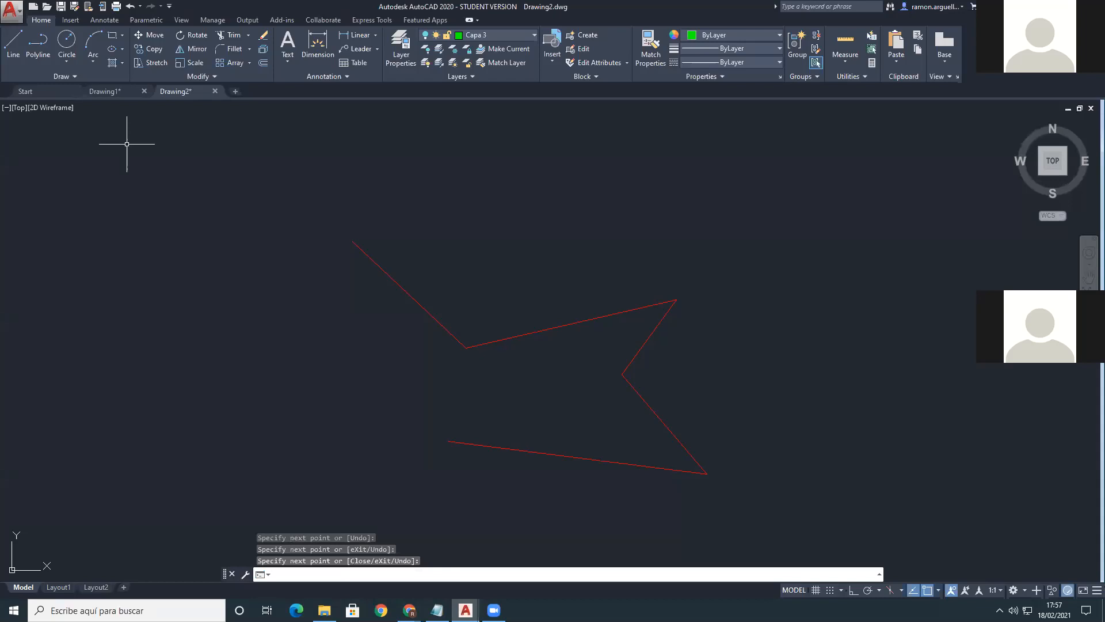
text(c)
key(Return)
click(88, 263)
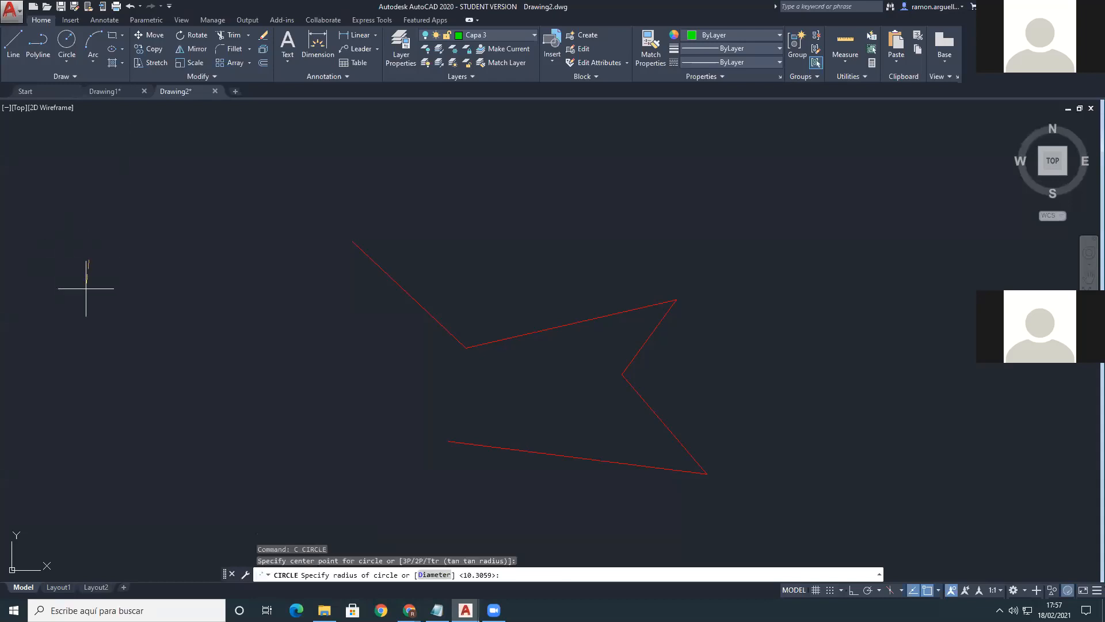
key(Return)
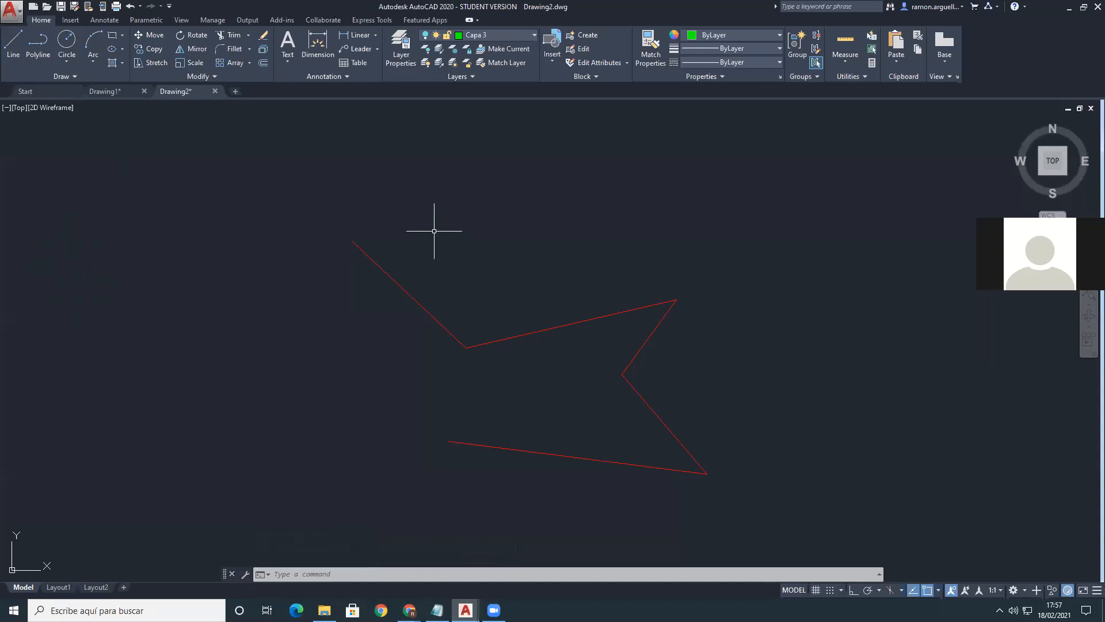
Step: Turn on the layers Capa 3 and Capa 1
click(506, 38)
click(426, 91)
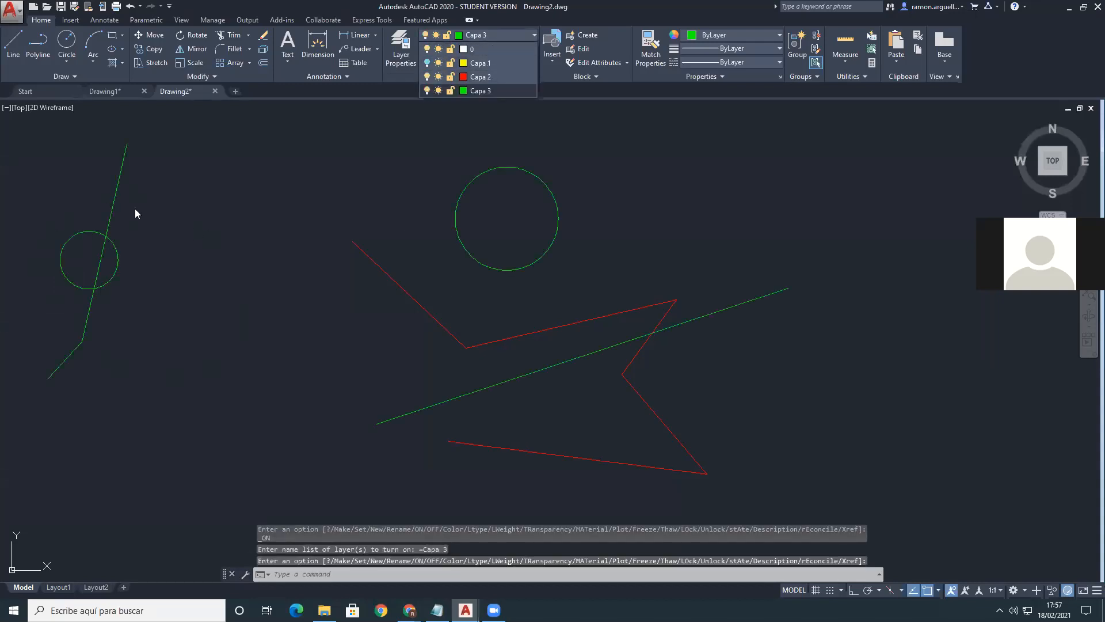
click(354, 229)
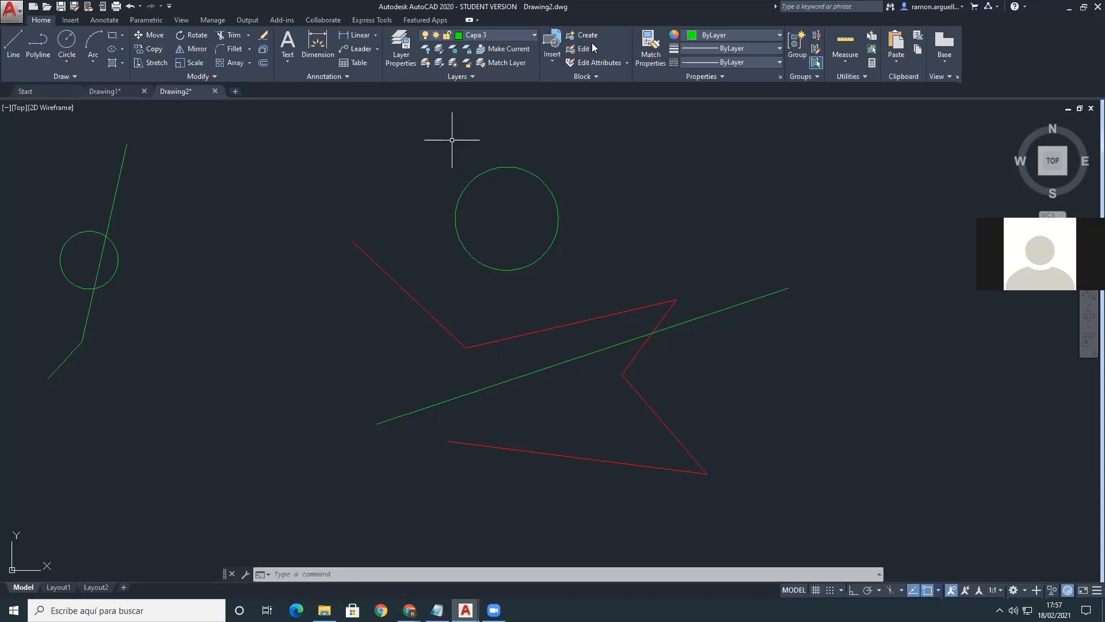
click(532, 35)
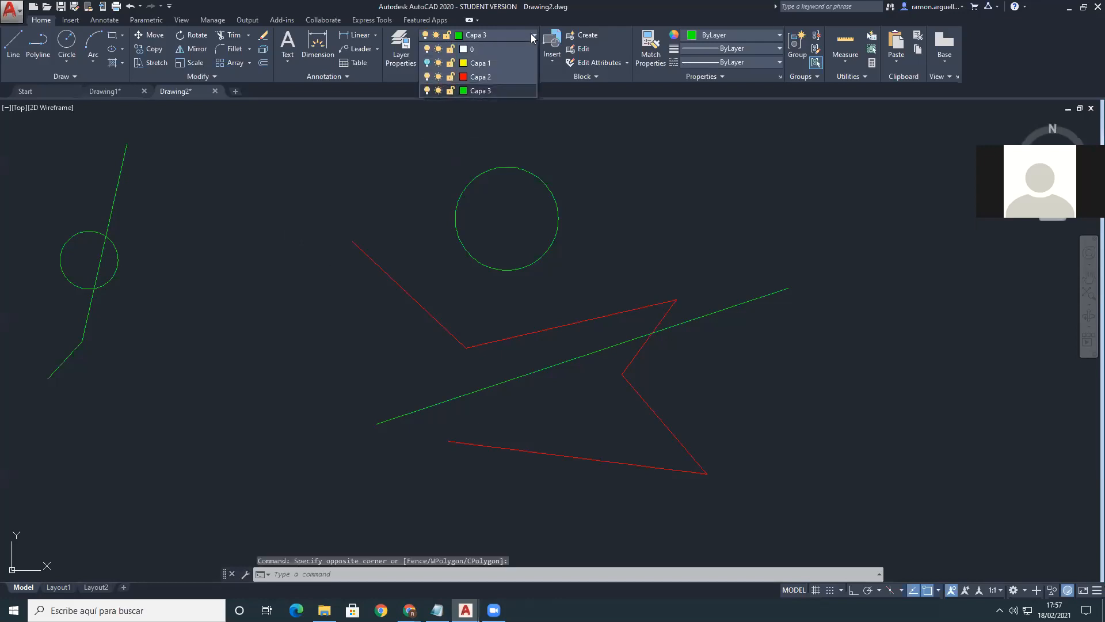
click(427, 64)
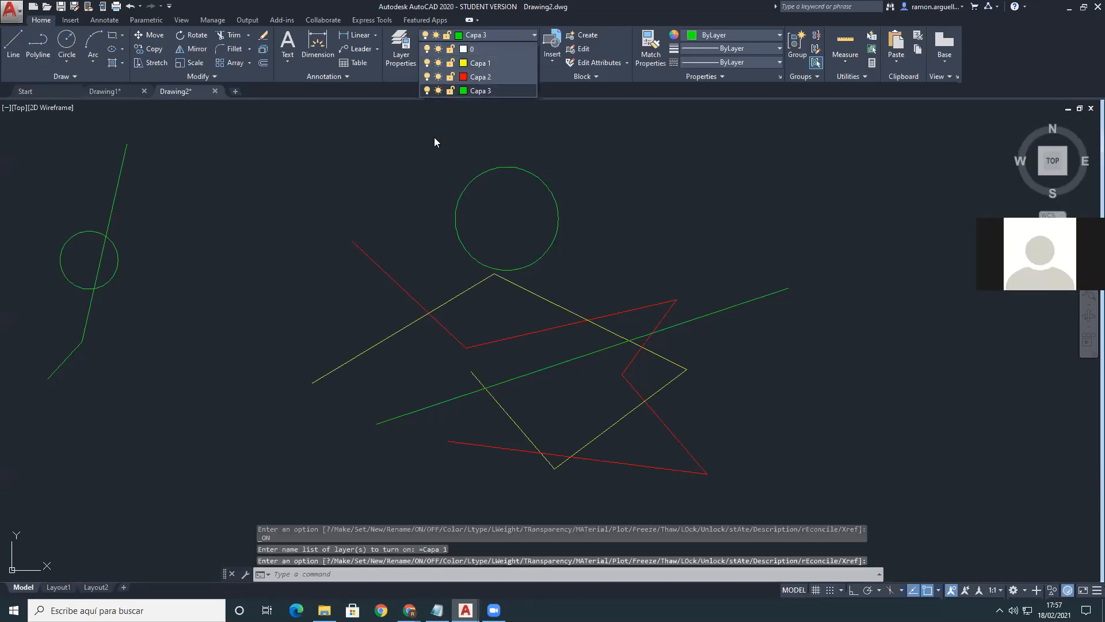
Step: Freeze layer Capa 1 and try to make it the current layer
click(439, 63)
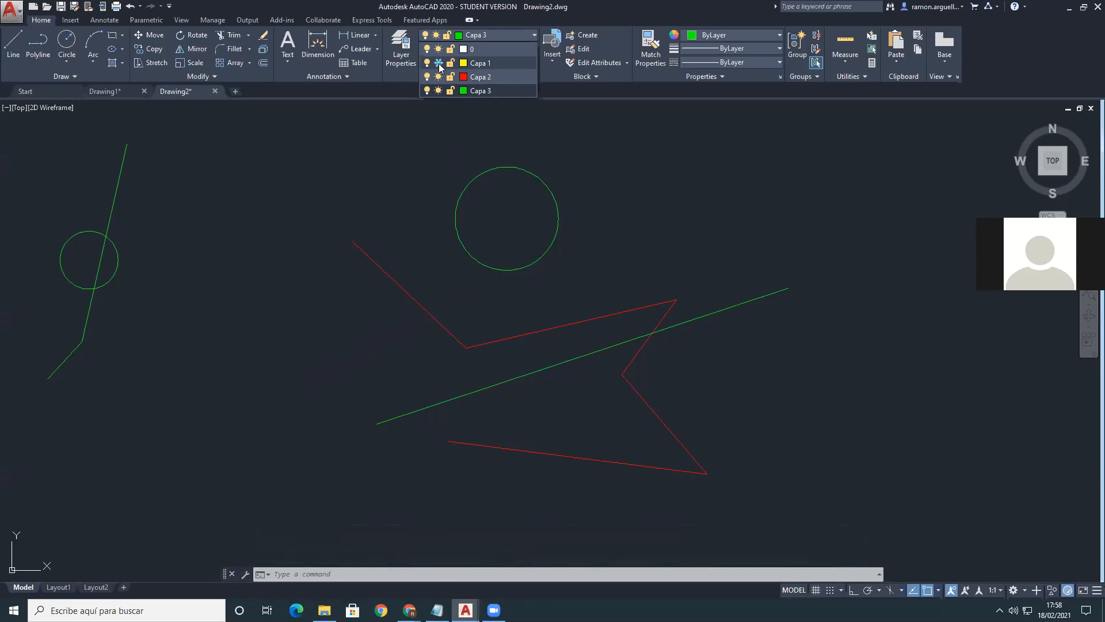
click(511, 64)
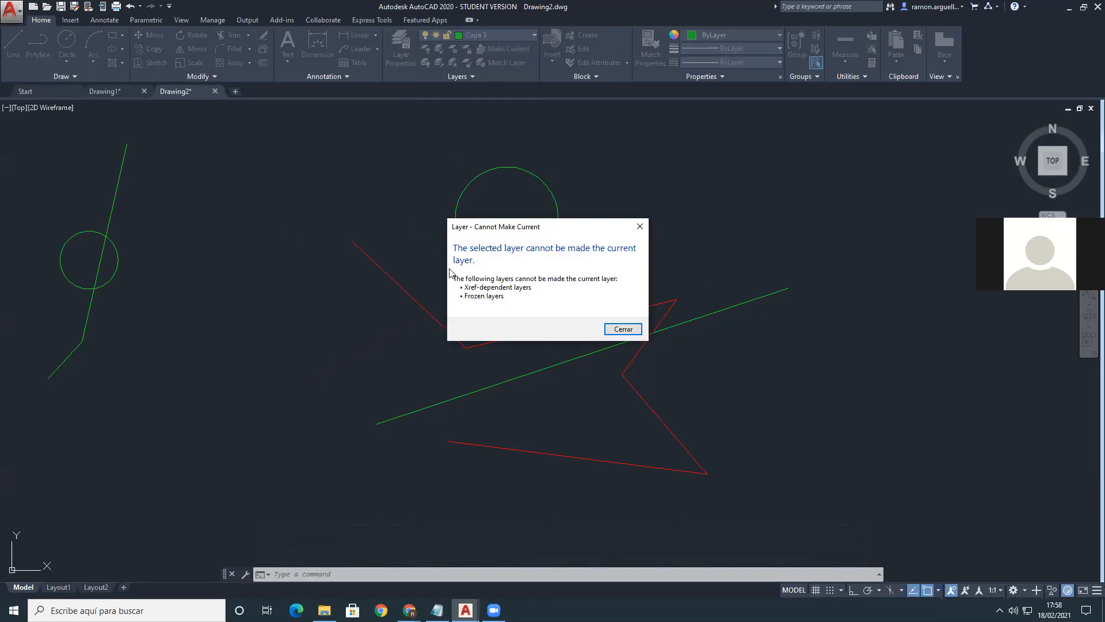
click(623, 328)
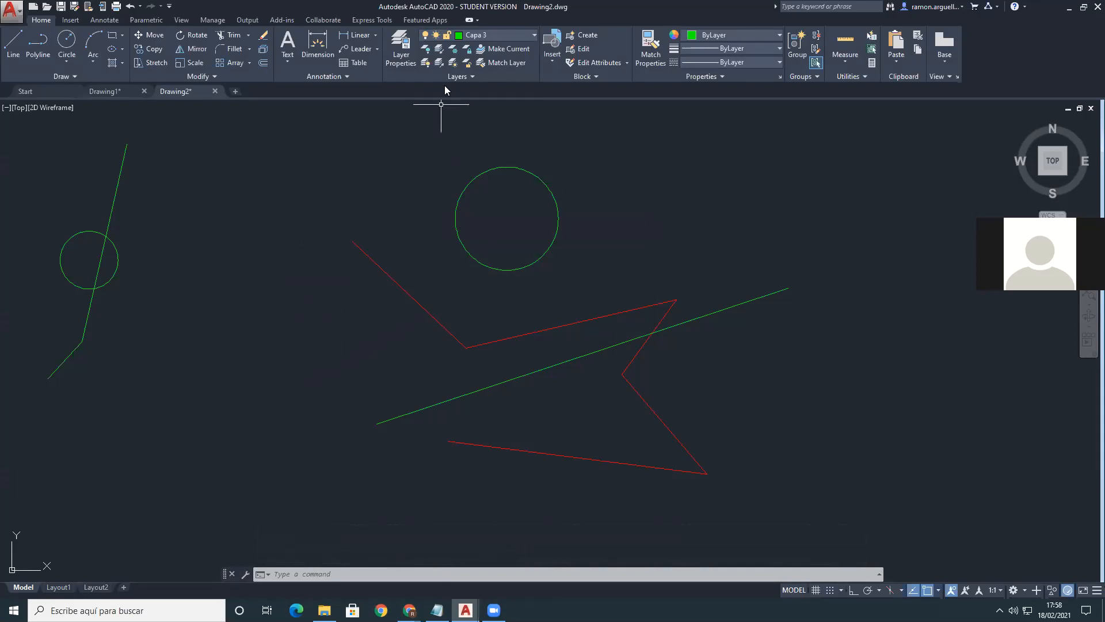
Step: Thaw layer Capa 1
click(496, 36)
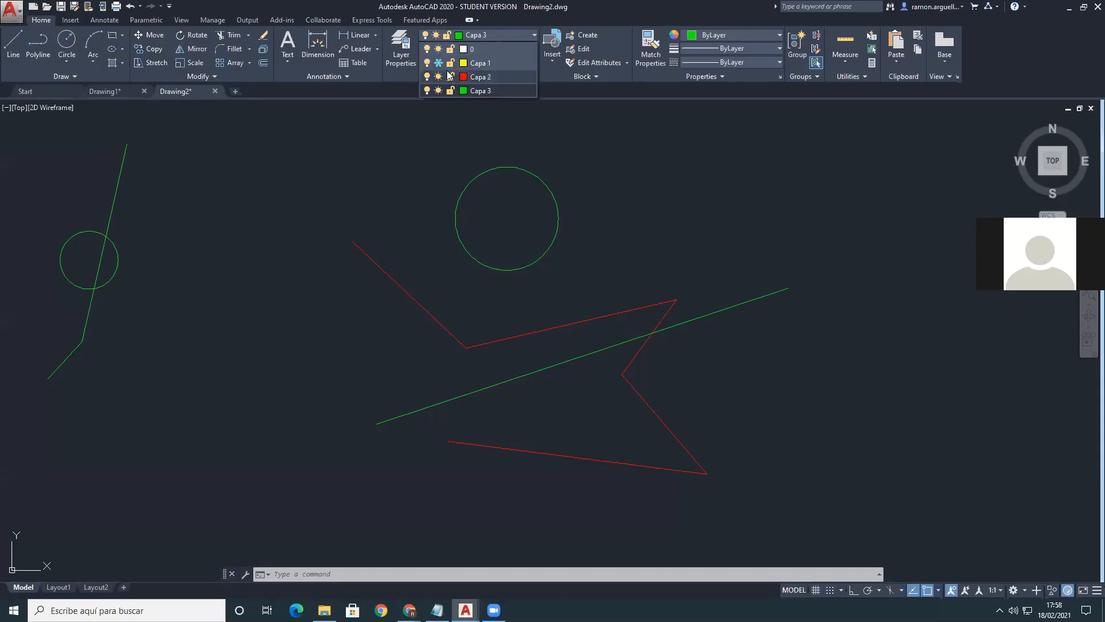
click(438, 62)
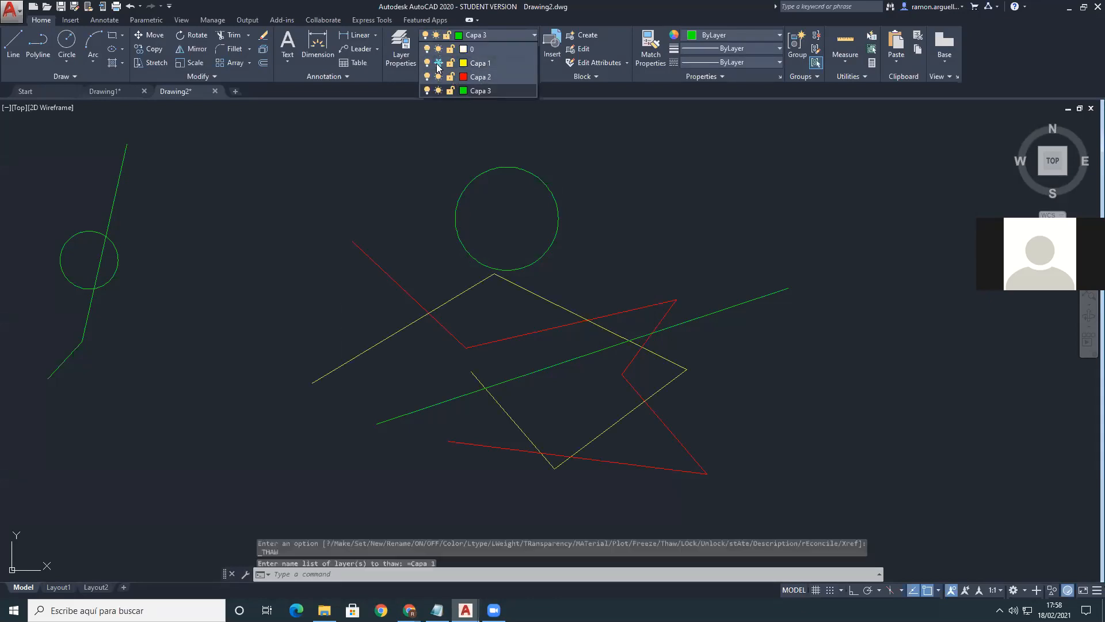
click(278, 405)
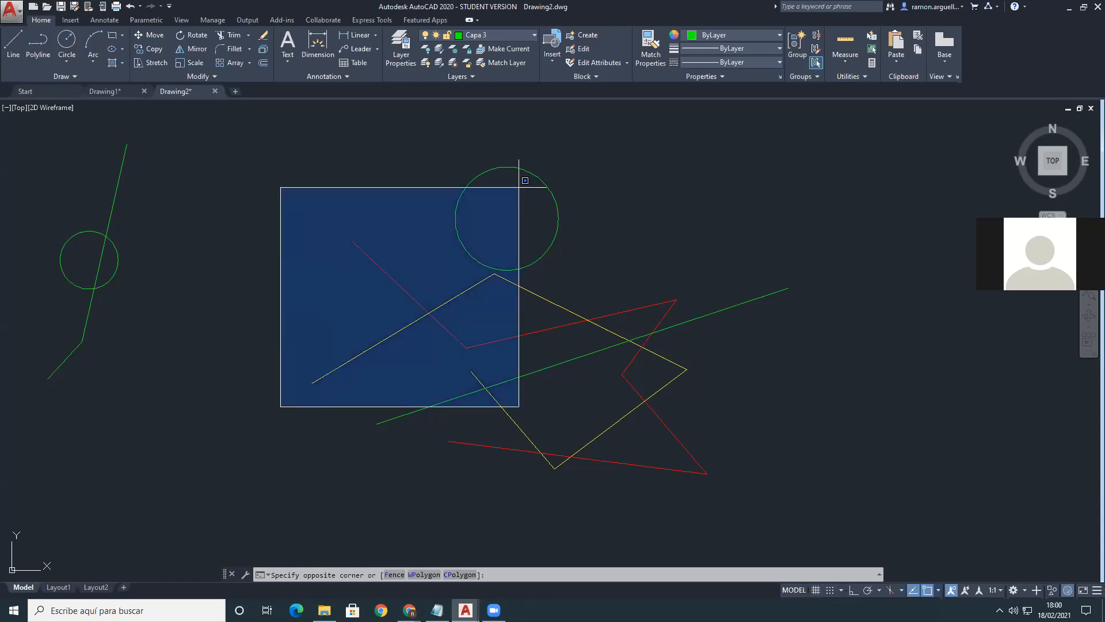
click(593, 167)
click(369, 178)
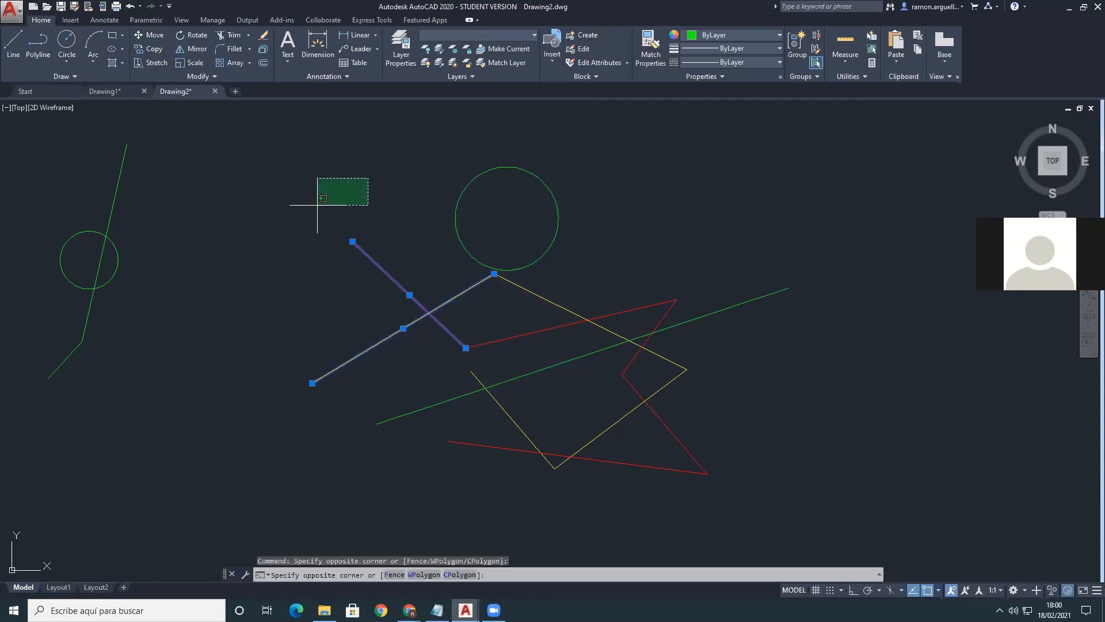
click(314, 220)
click(352, 175)
click(291, 238)
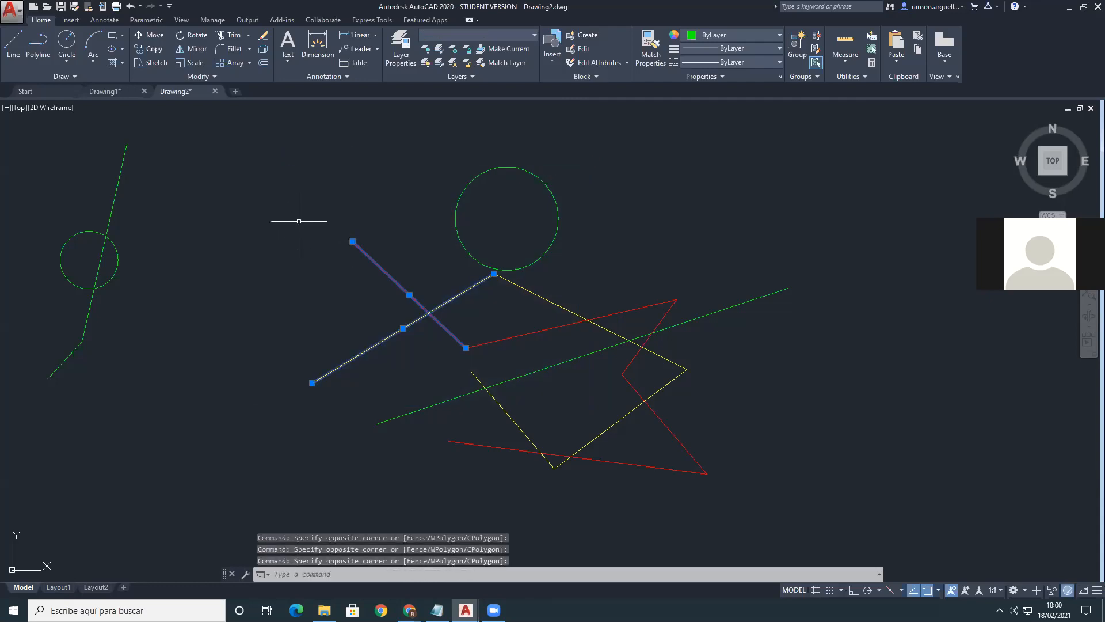
key(Escape)
key(Escape)
Step: Open the layer manager and make Capa 2 the current layer
text(_ls)
key(BackSpace)
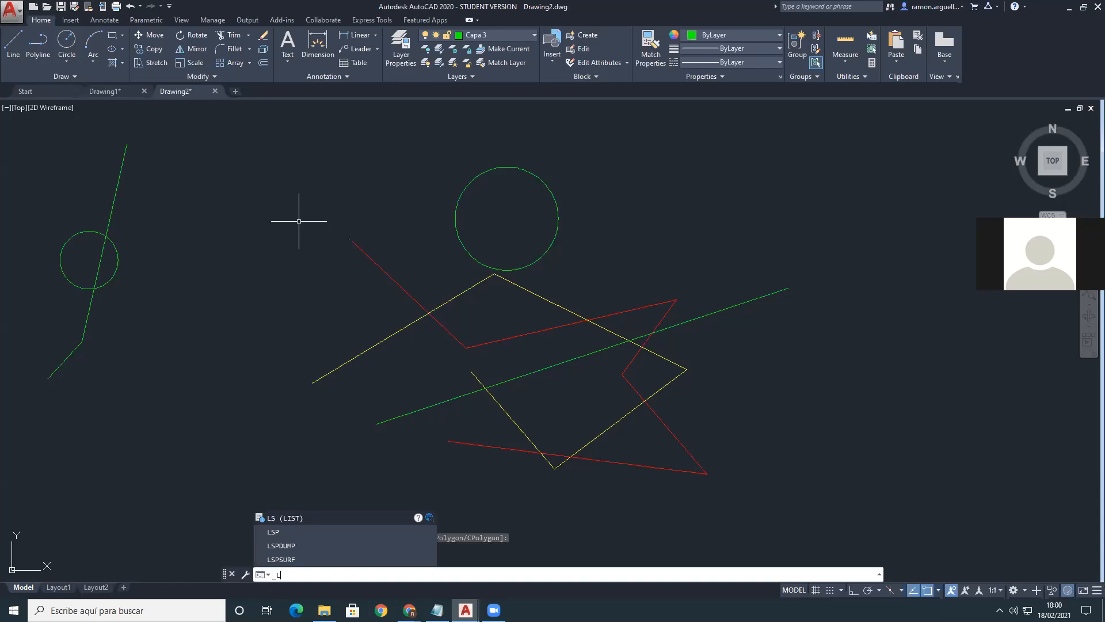
text(a)
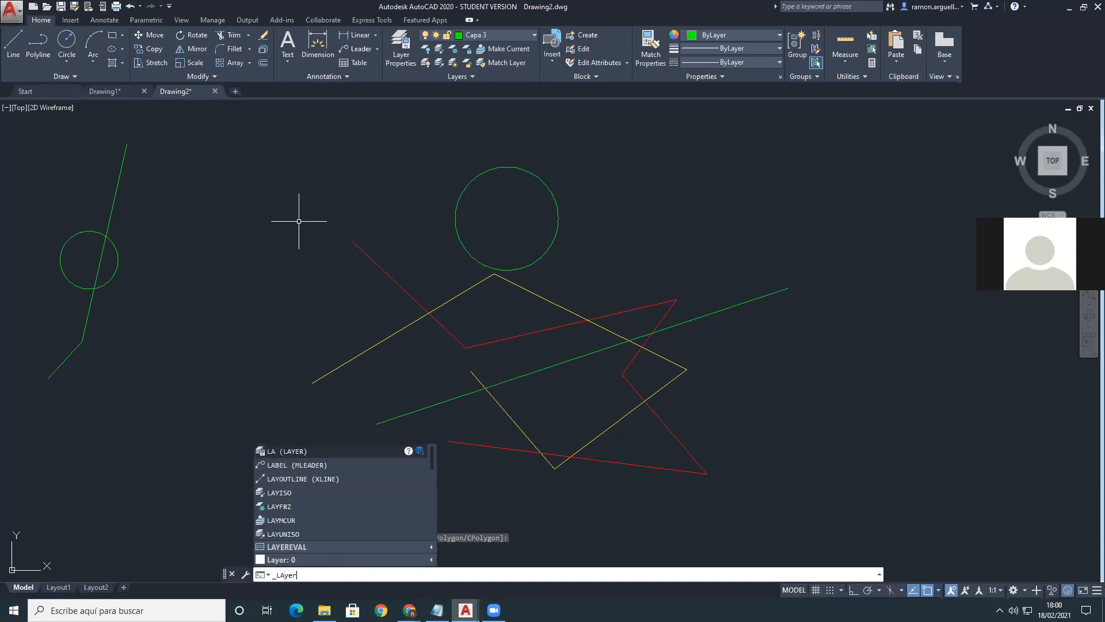
key(Return)
click(254, 102)
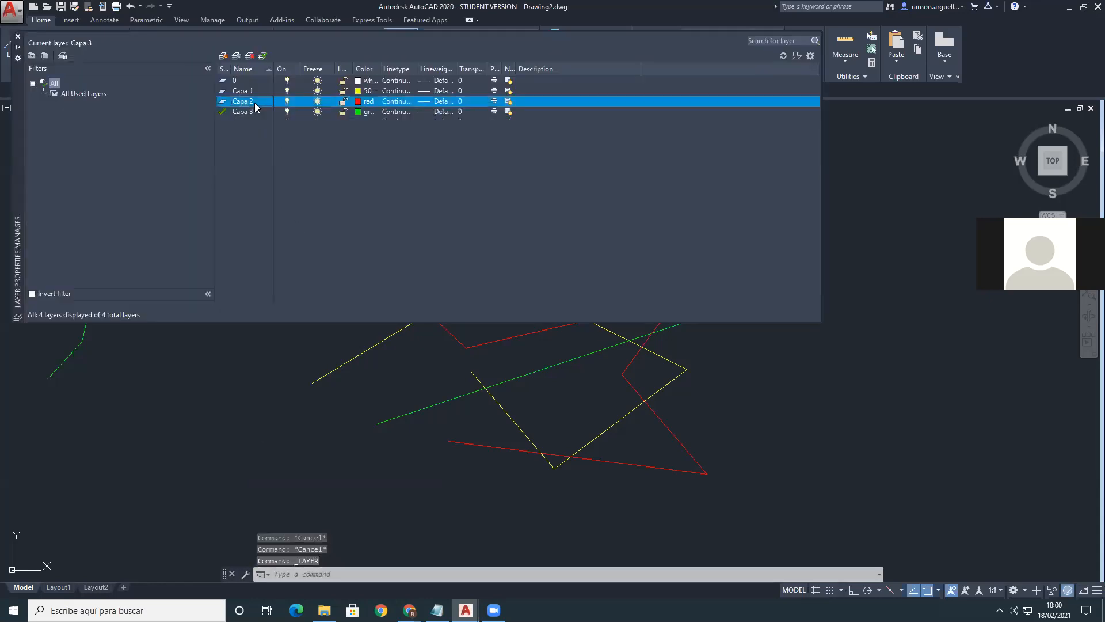
double_click(258, 101)
Step: Rename layer Capa 2 as Capa 2 444
right_click(258, 102)
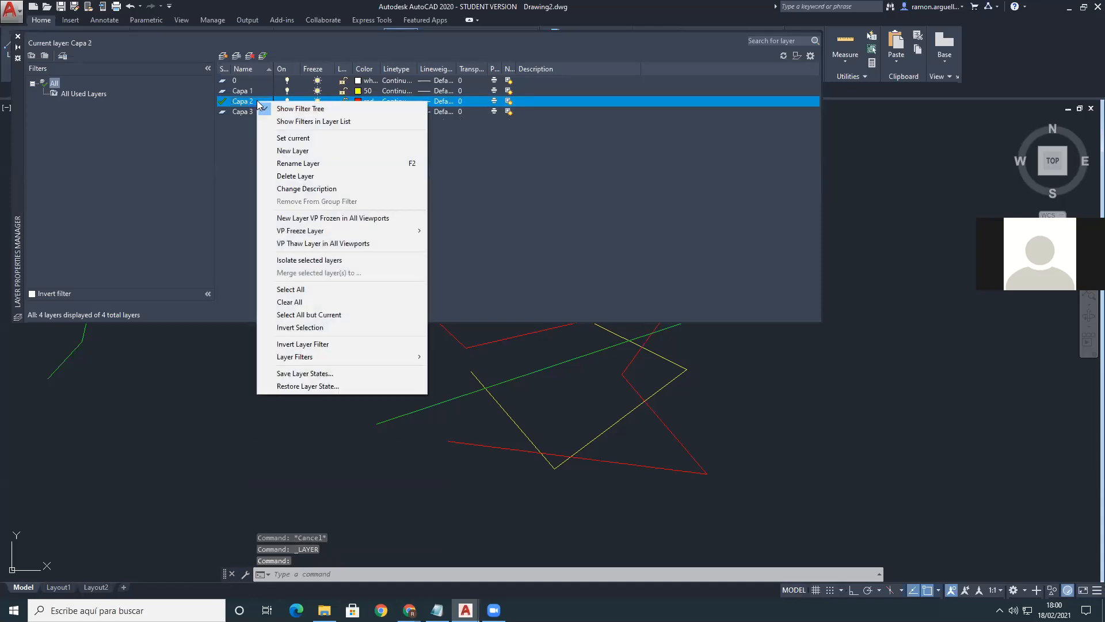
click(286, 163)
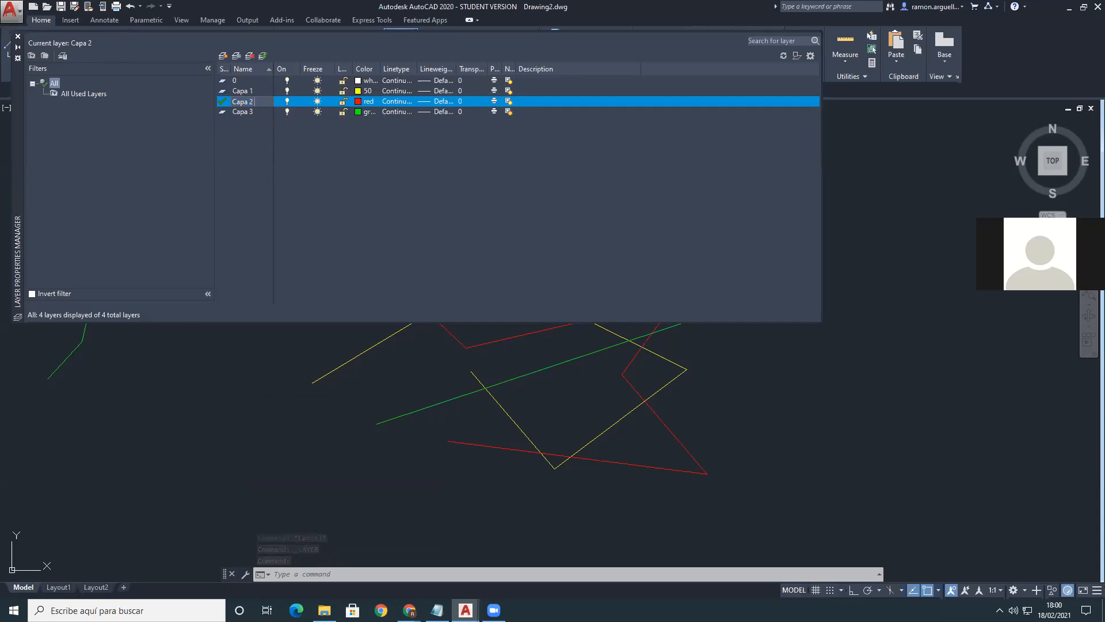
text(444)
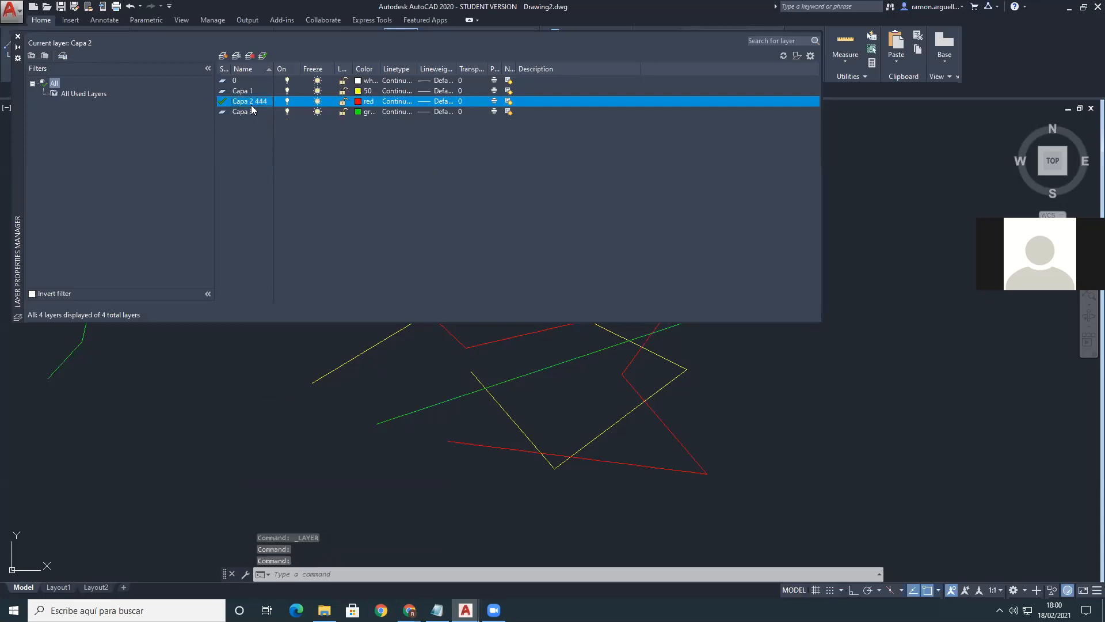
click(249, 92)
Step: Create a new layer named Capa 5, based on layer Capa 3
click(246, 100)
click(244, 113)
right_click(245, 137)
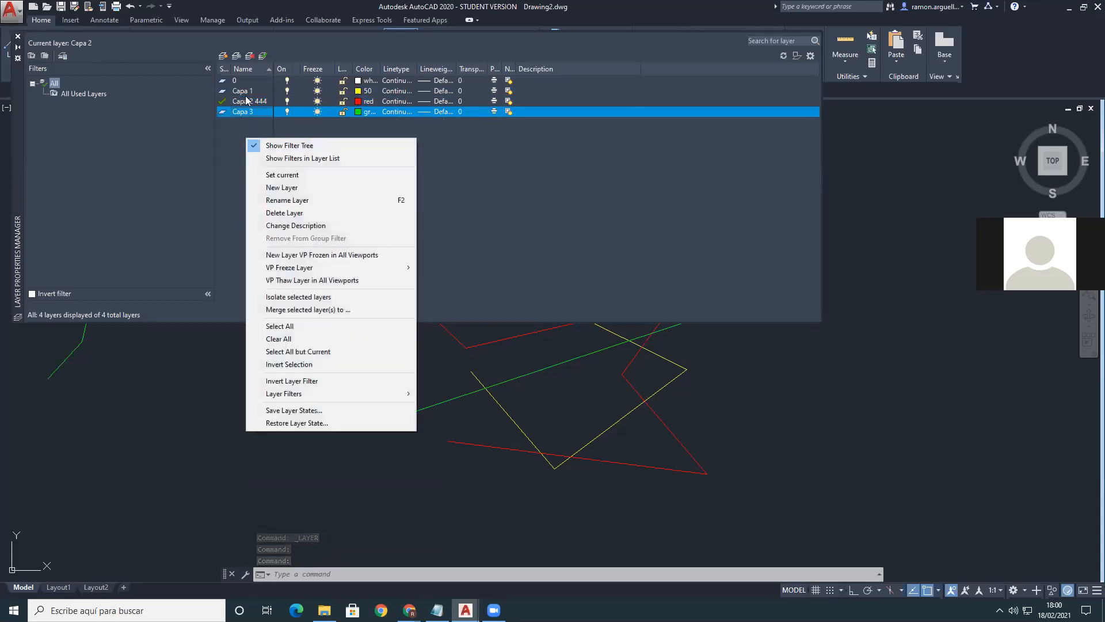
click(226, 54)
click(226, 55)
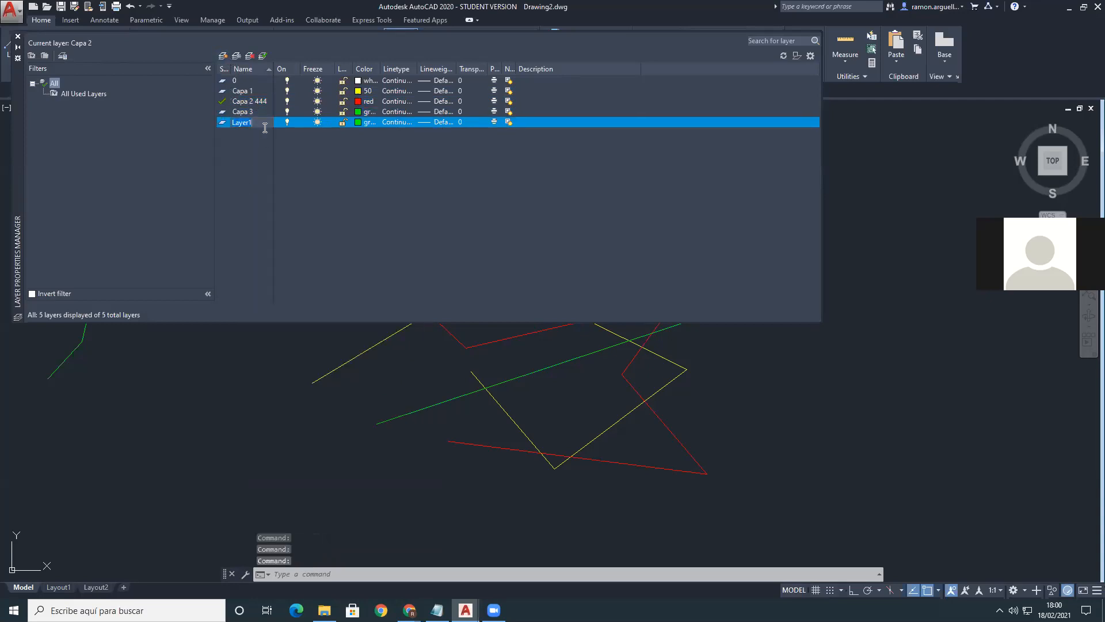
text(Cap)
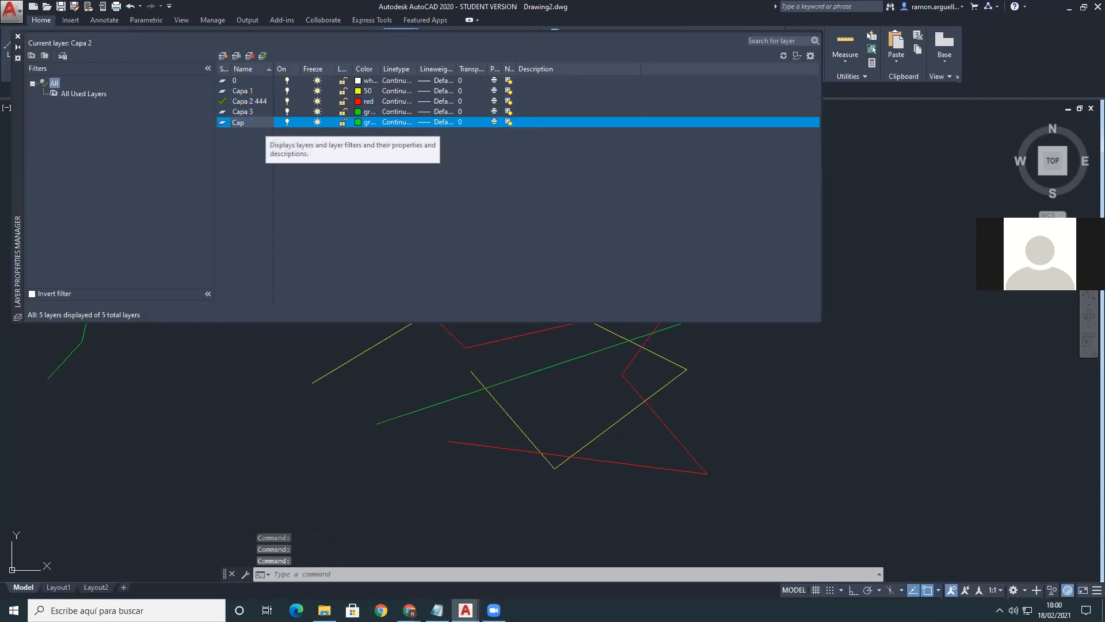
text(a 5)
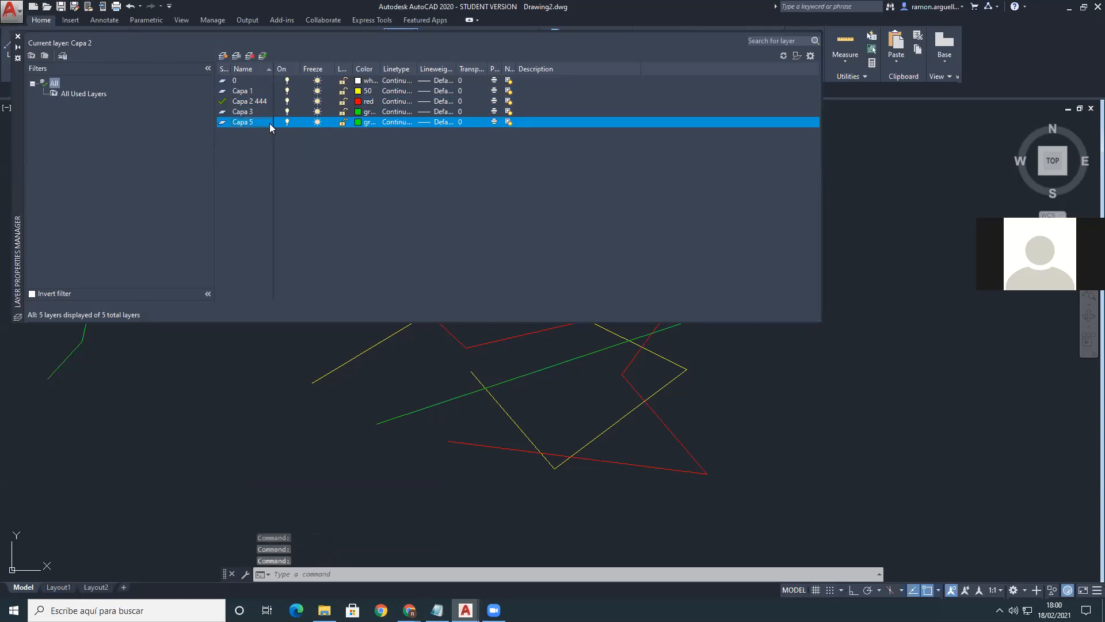
Step: Delete layer Capa 5
right_click(231, 123)
click(264, 199)
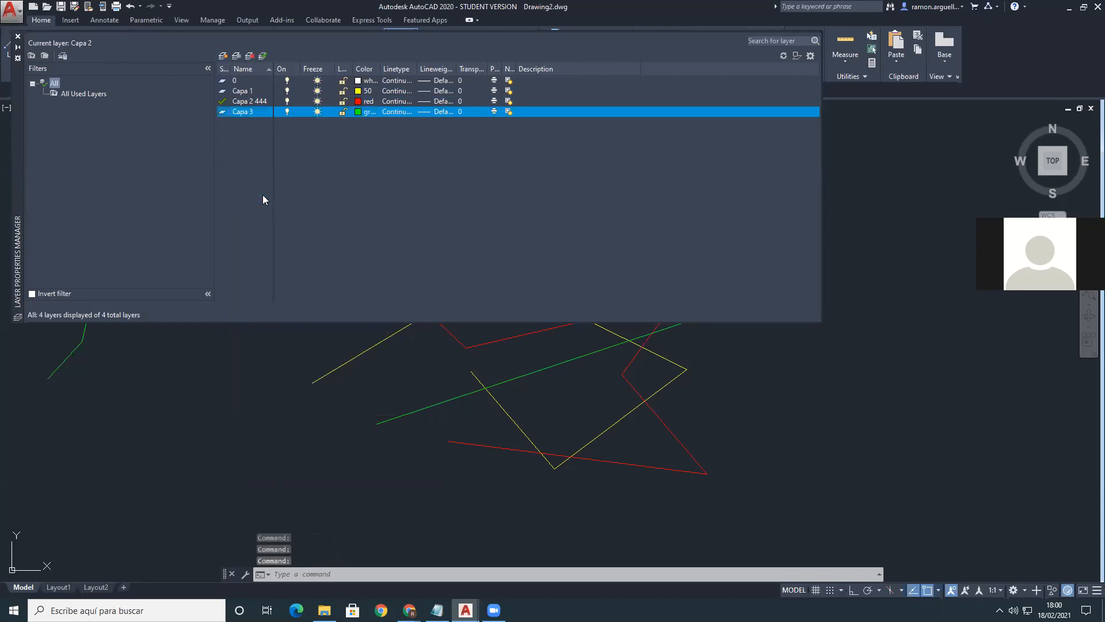
Step: Try to delete layer Capa 3, and close the layer manager
right_click(250, 112)
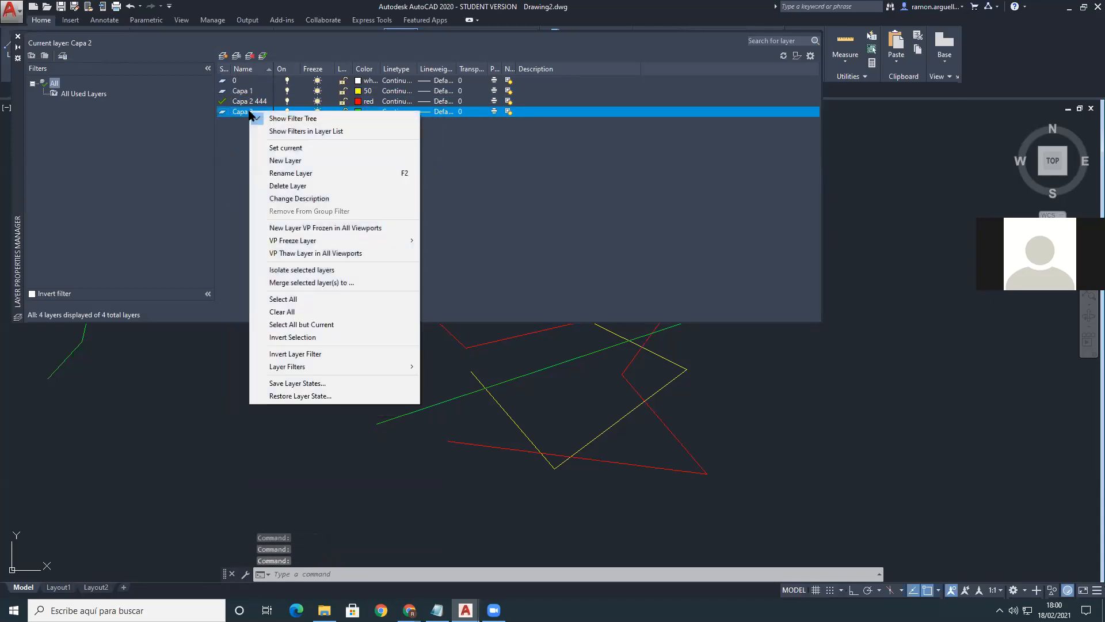
click(277, 184)
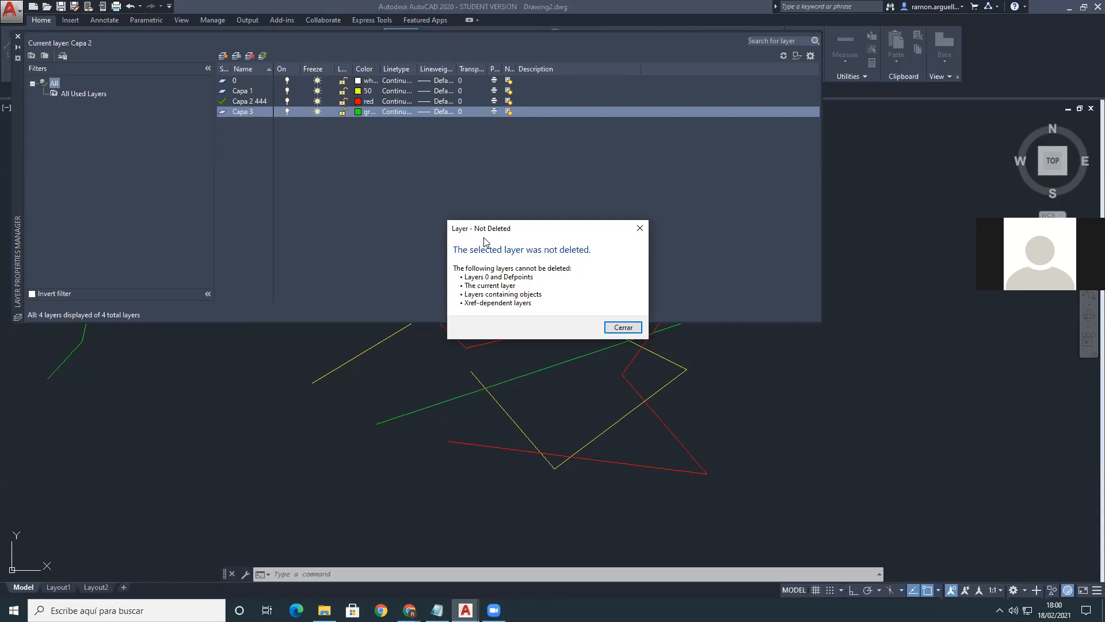
click(611, 330)
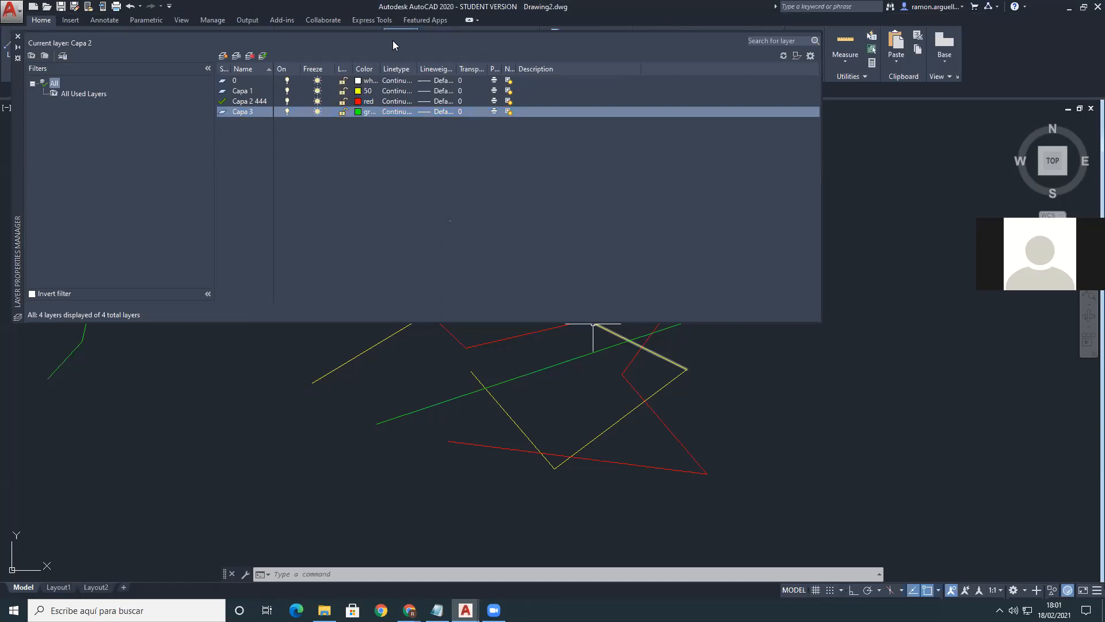
click(18, 37)
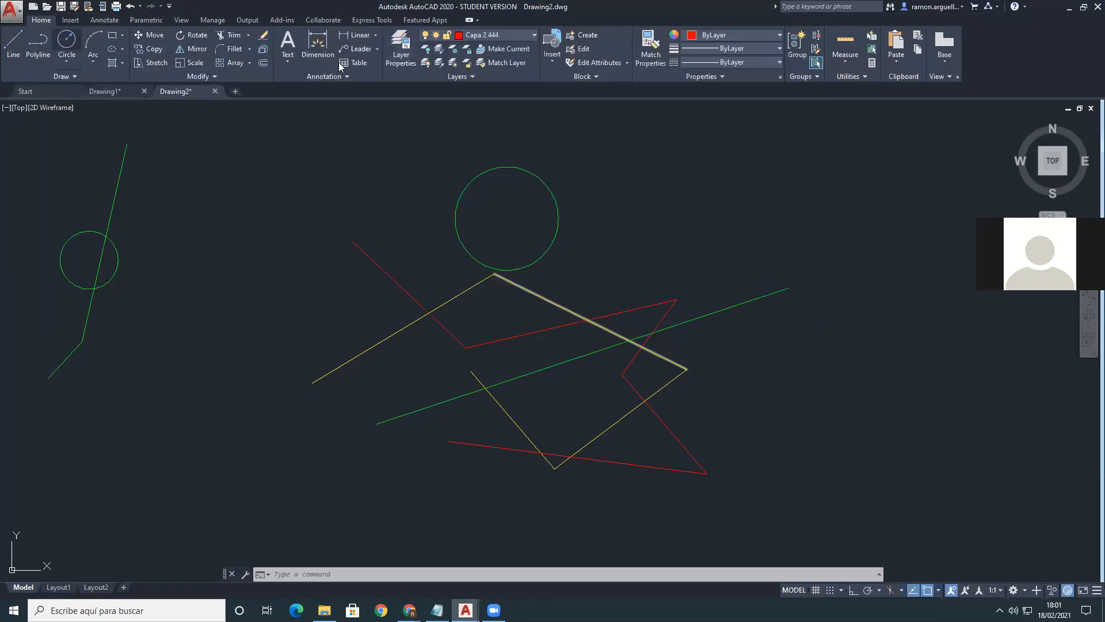
Step: Set the colour of layer Capa 1 to index colour 162 from the layer list
click(482, 36)
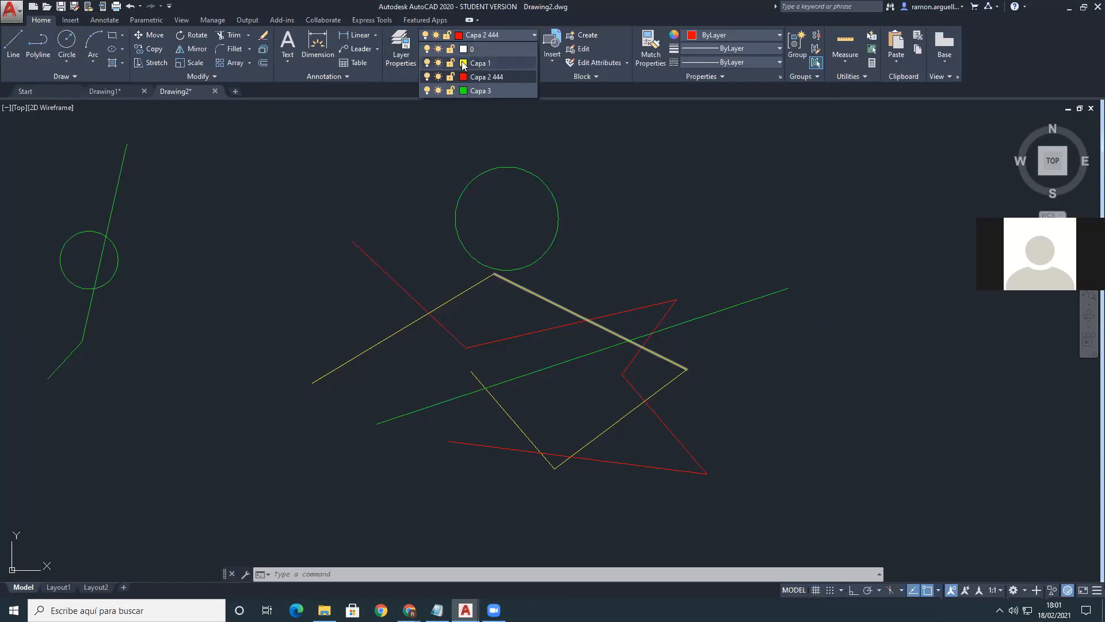
click(464, 64)
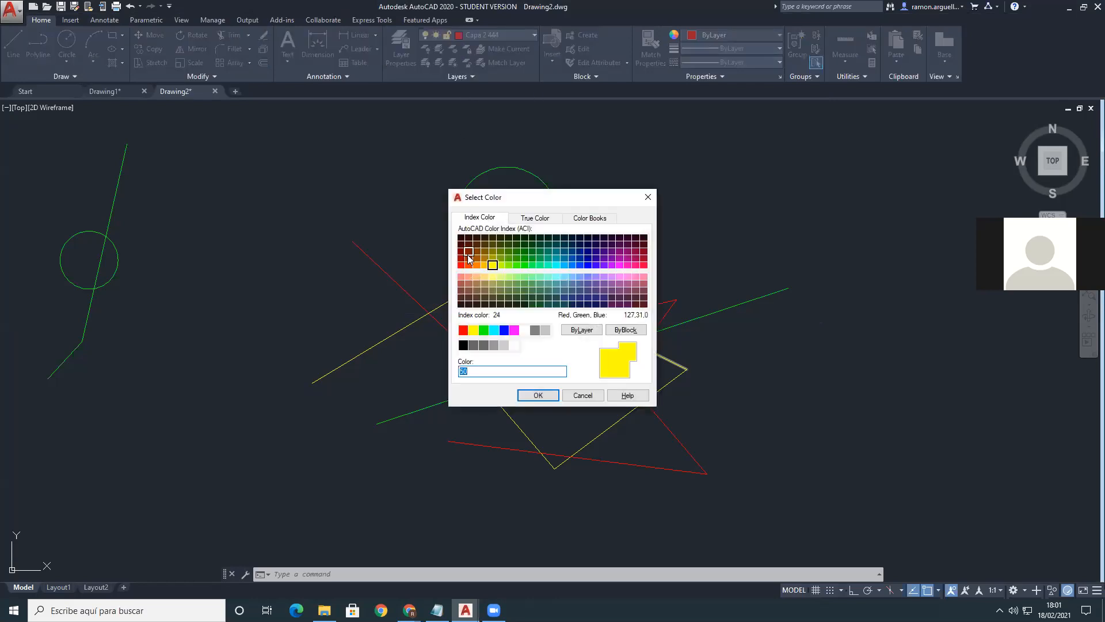
click(580, 258)
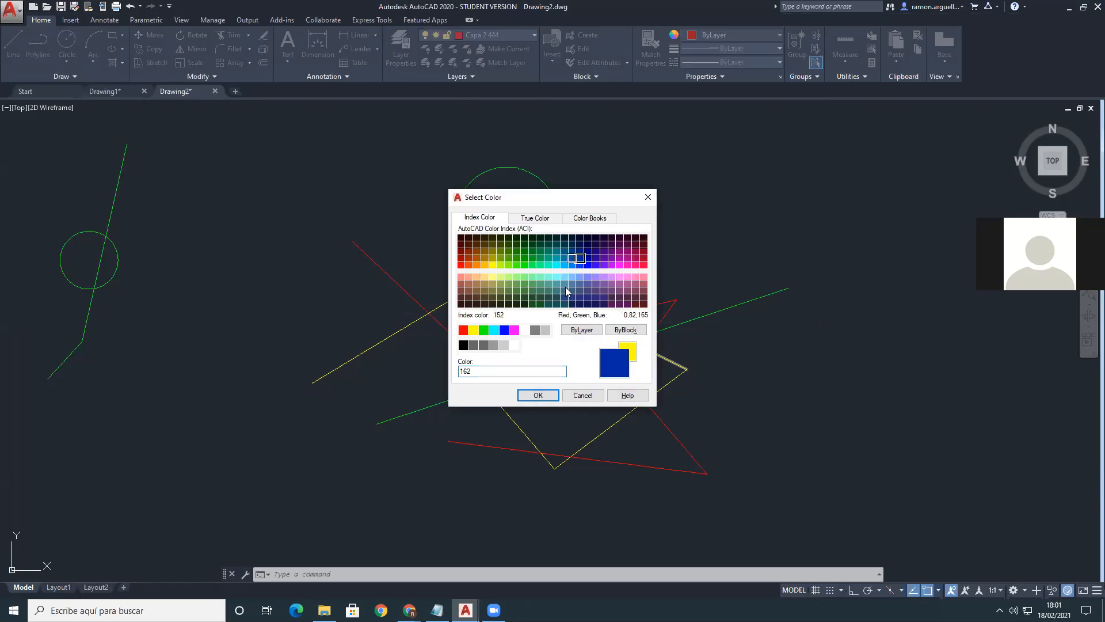
click(537, 396)
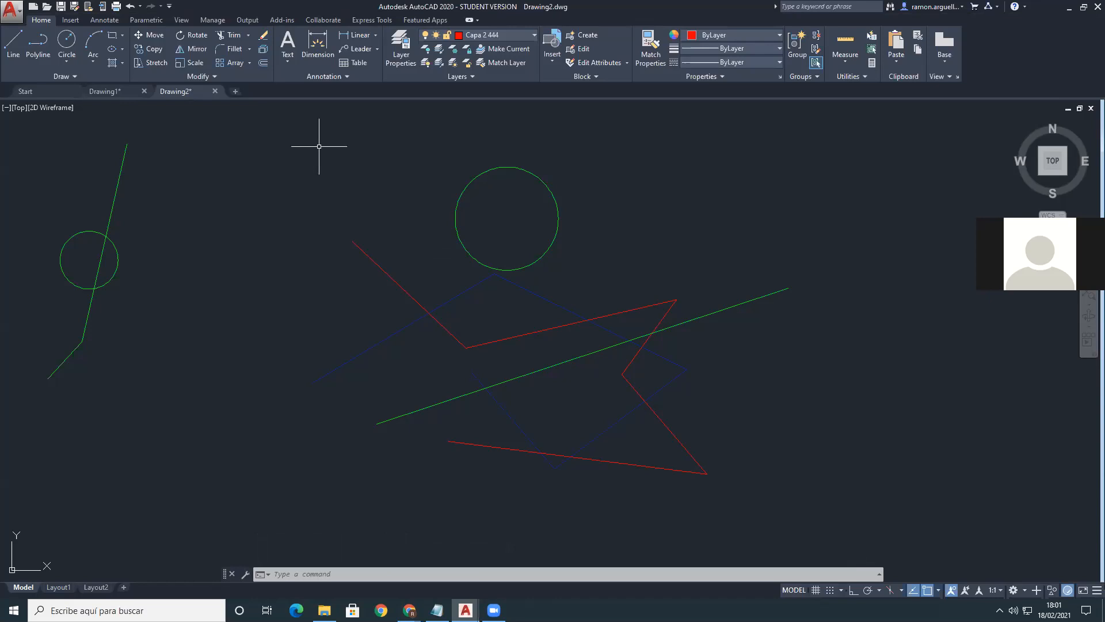
click(496, 36)
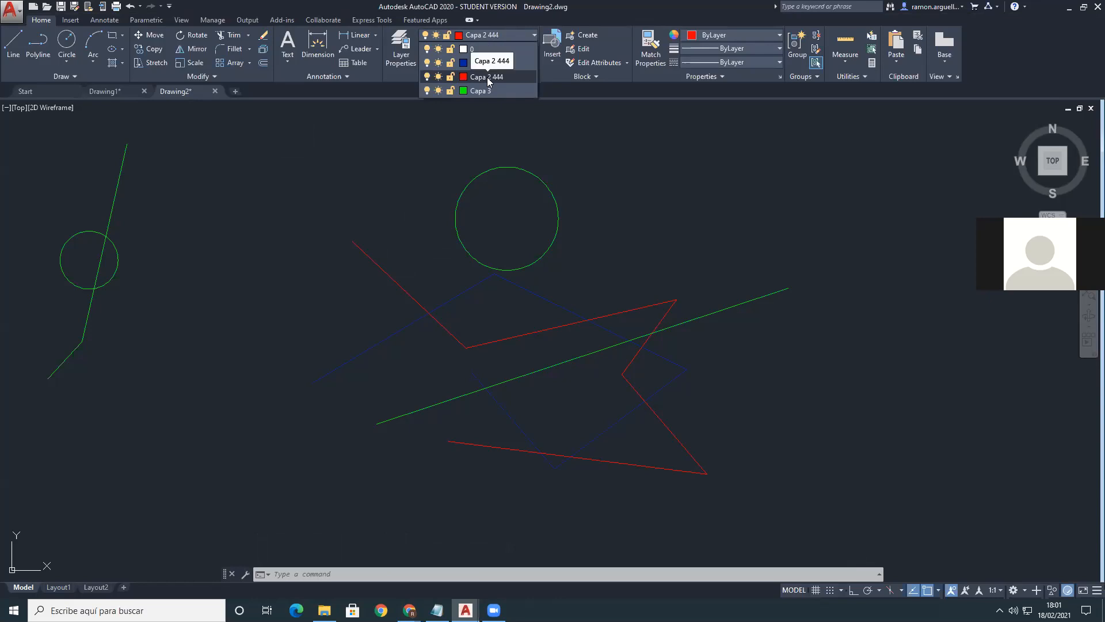
click(369, 273)
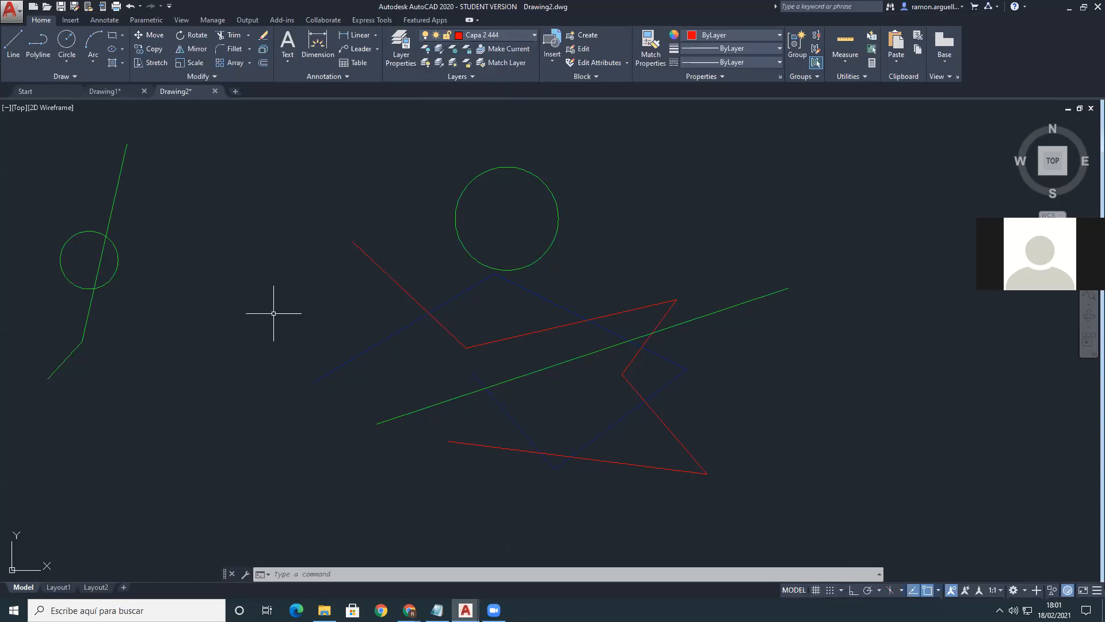
Step: Open the layer manager and widen its Lock column
key(Escape)
text(layer)
key(Return)
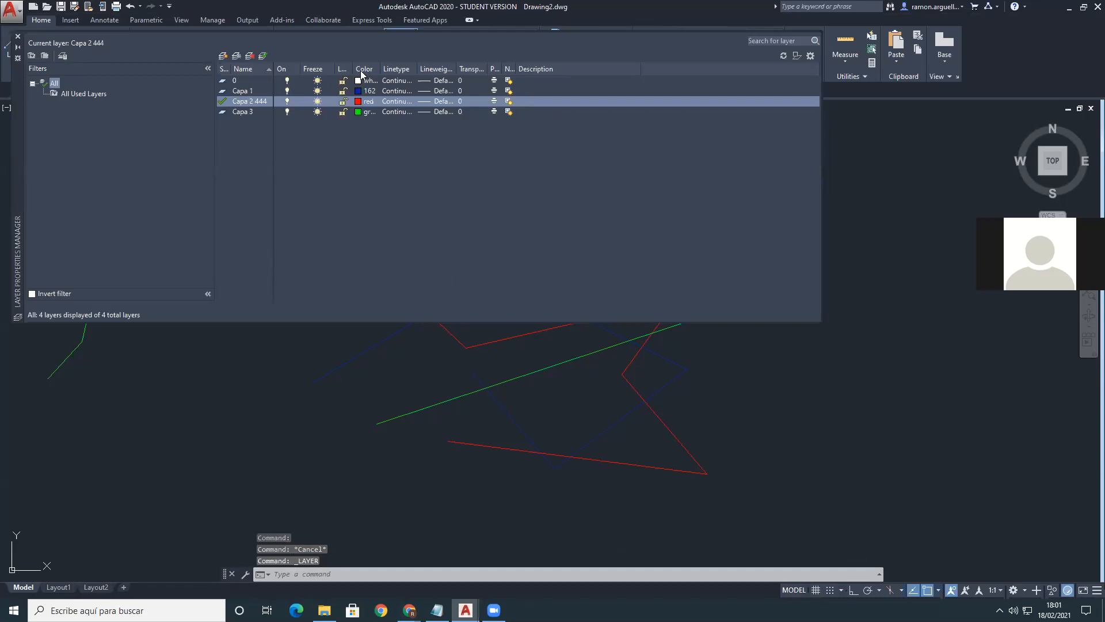
drag(335, 69, 402, 69)
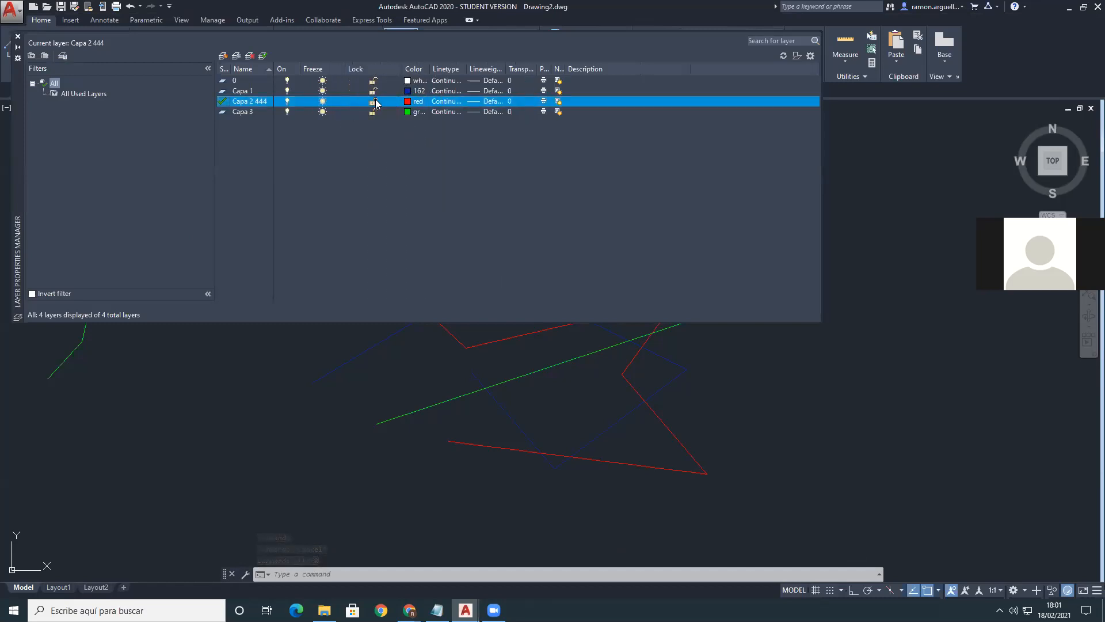
Step: Lock and unlock layer Capa 2 444, and toggle the lock of layer Capa 1
click(373, 102)
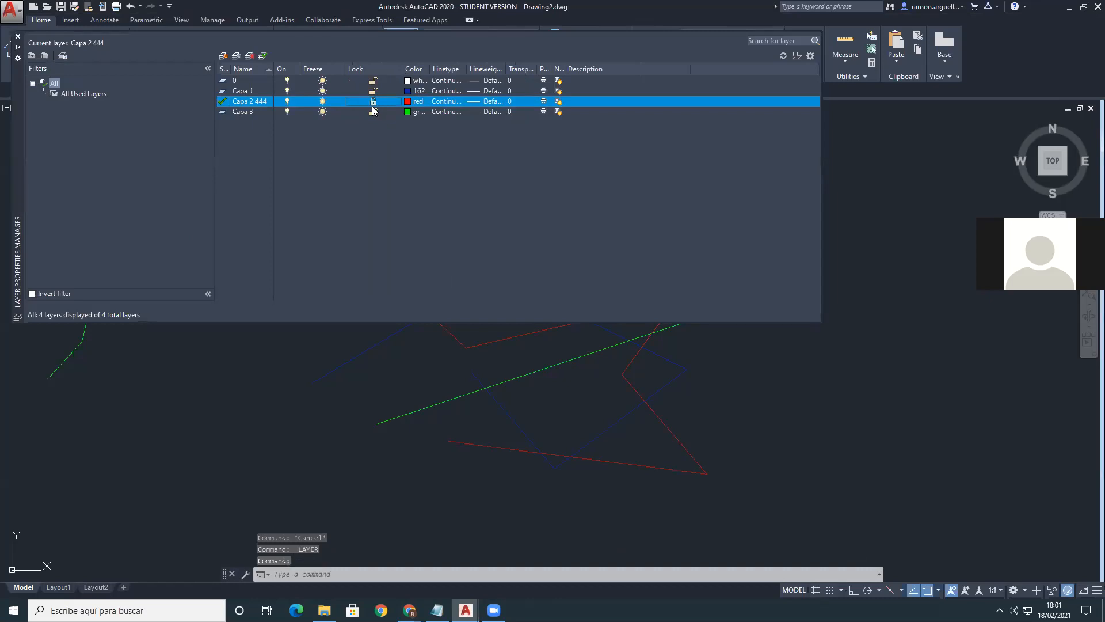
click(371, 102)
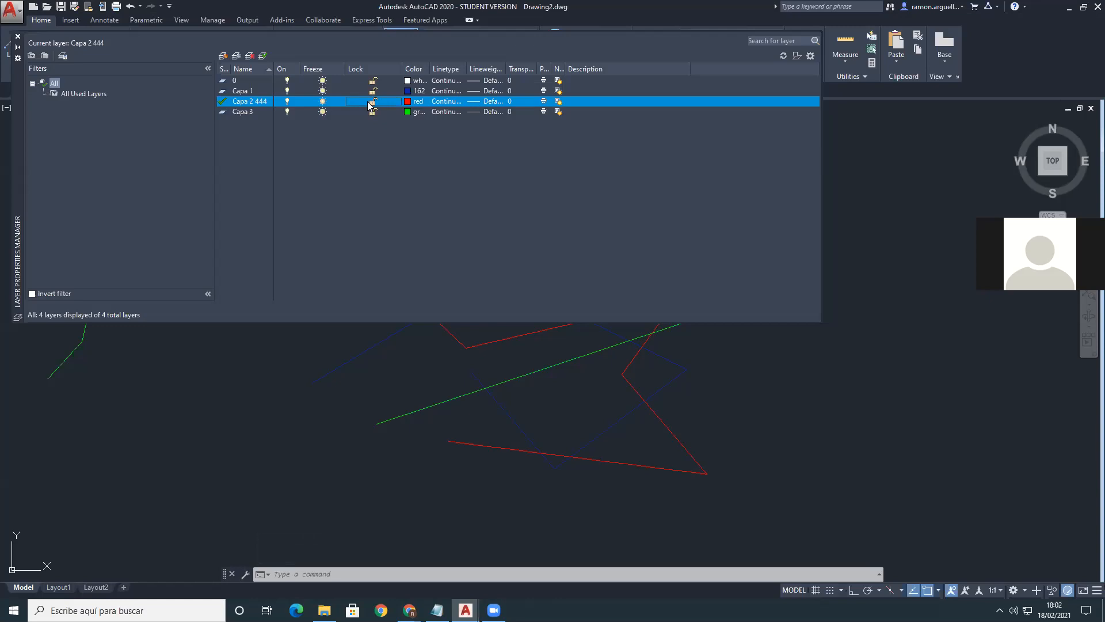
click(373, 91)
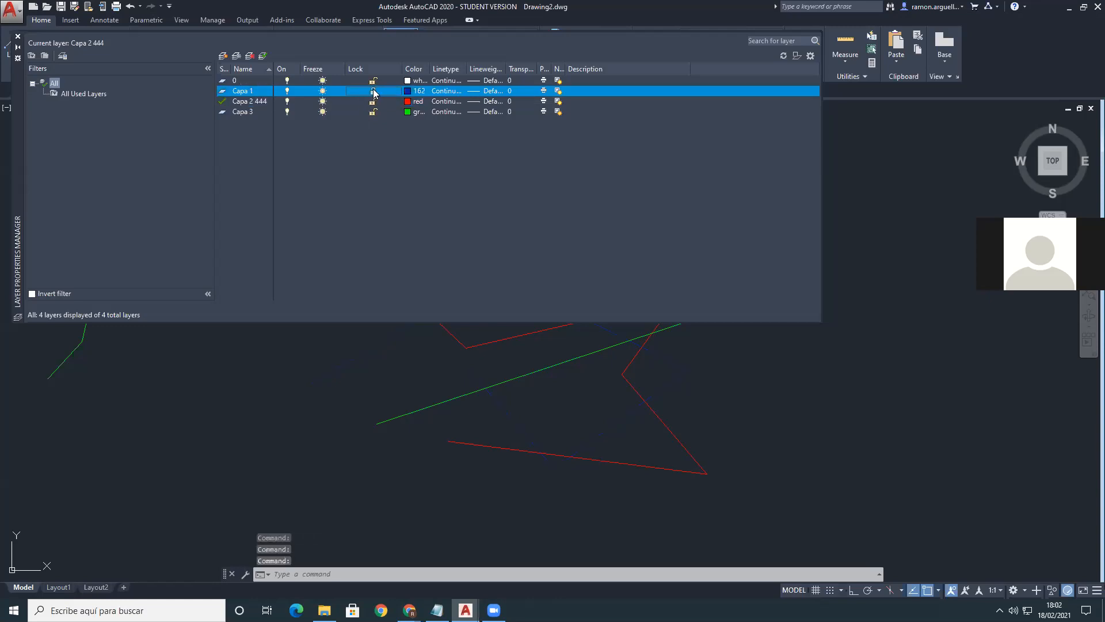
Step: Widen the Color column and view the colour choices of layer Capa 2 444 without changing its colour
drag(430, 69, 456, 69)
click(419, 104)
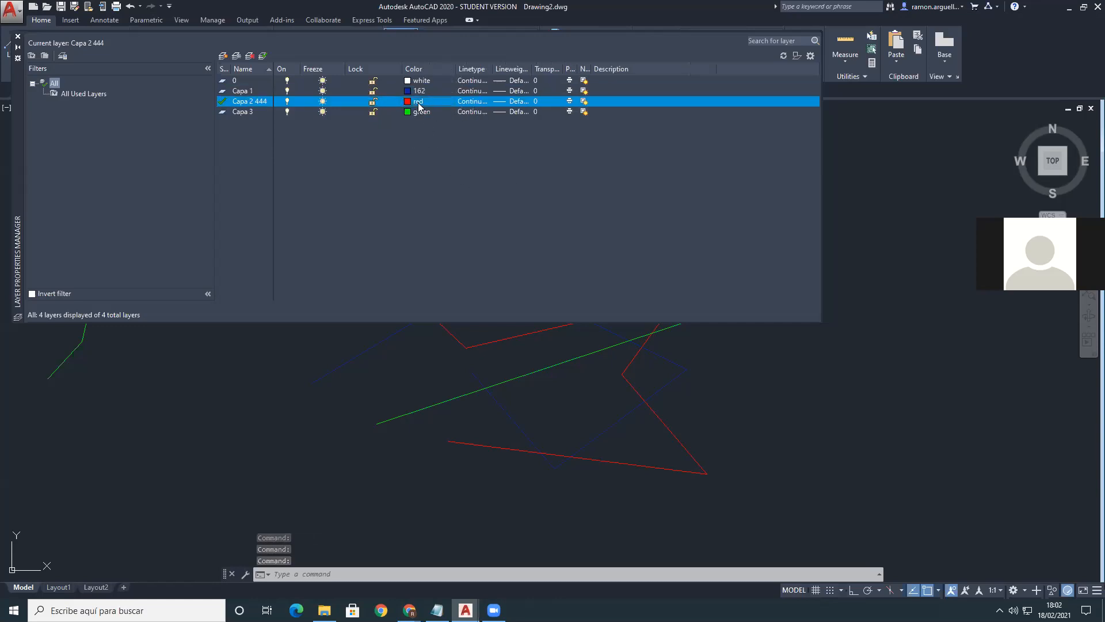
click(419, 104)
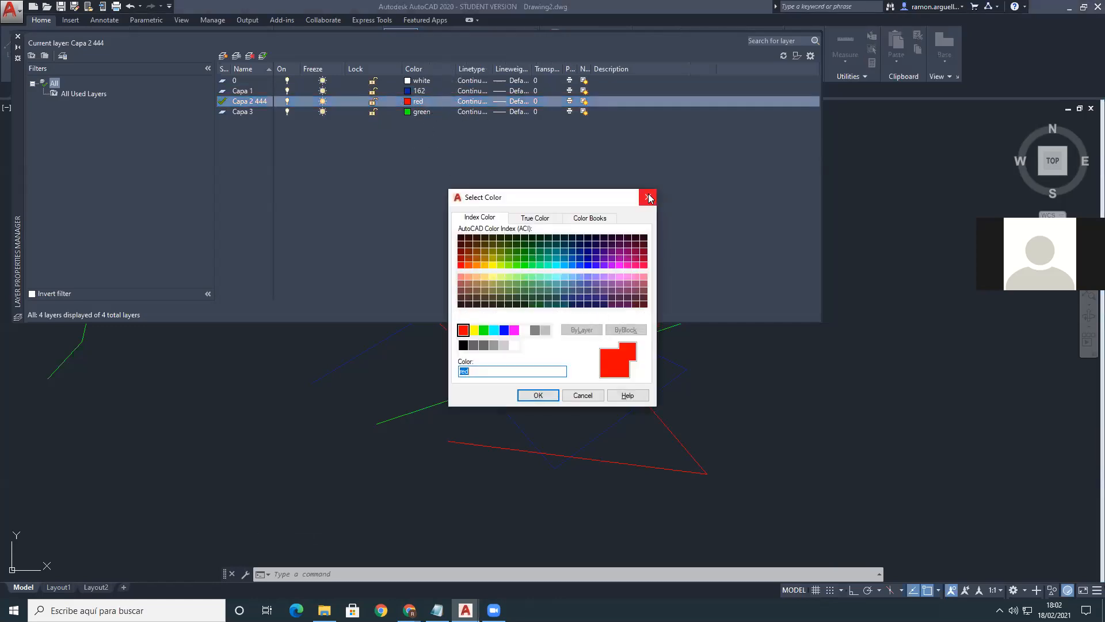
click(647, 197)
Step: Widen the Linetype column and bring up the linetypes available for loading for layer Capa 2 444
drag(534, 69, 541, 69)
click(478, 103)
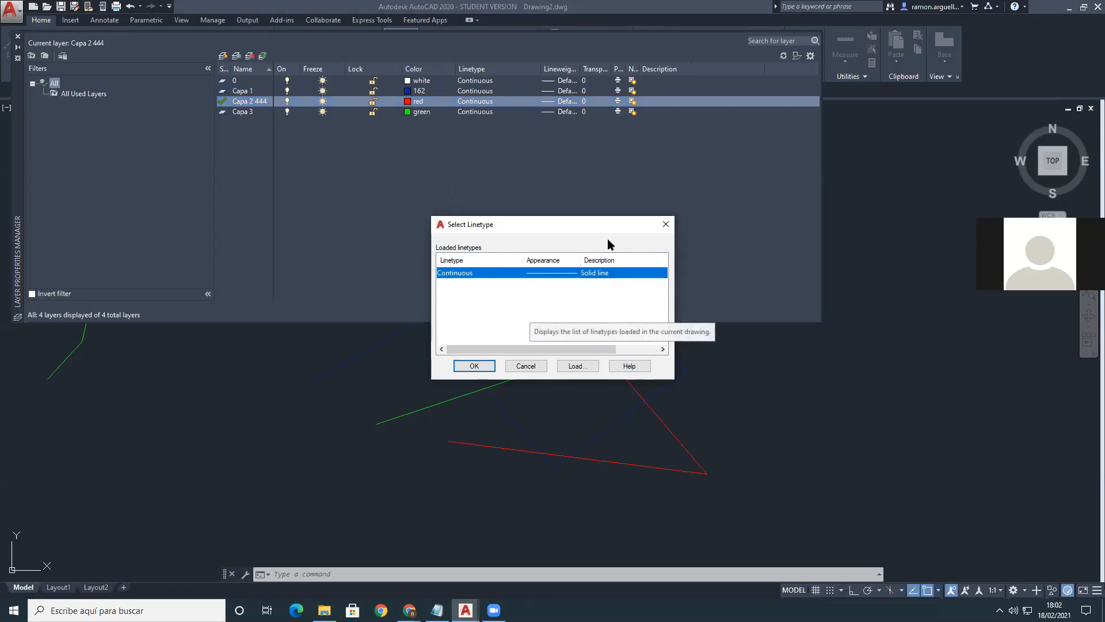
drag(614, 227, 585, 238)
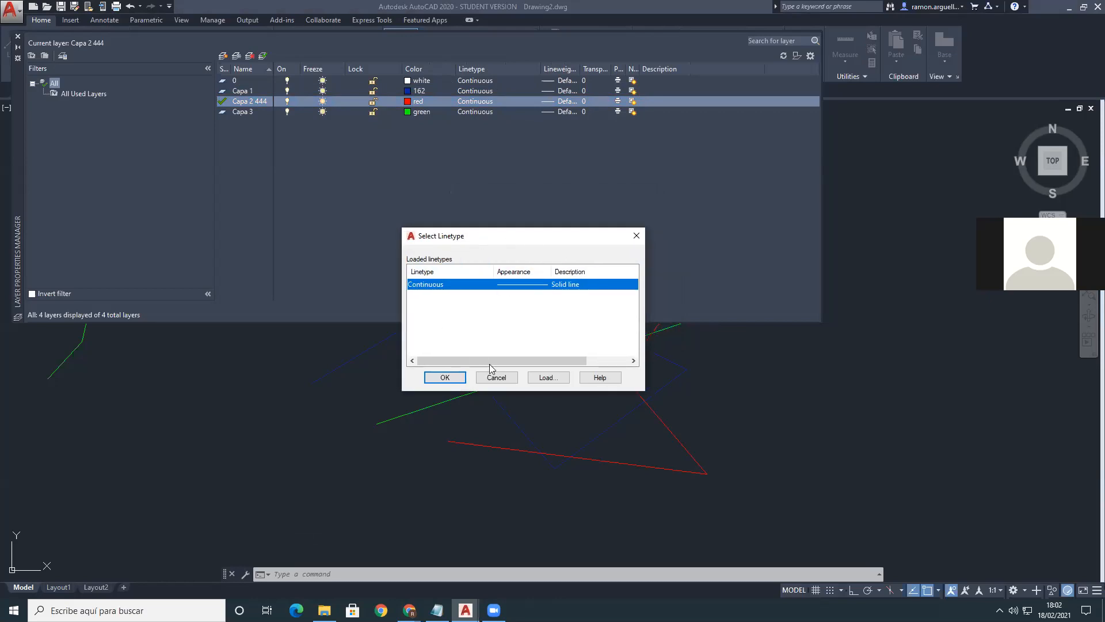
click(548, 378)
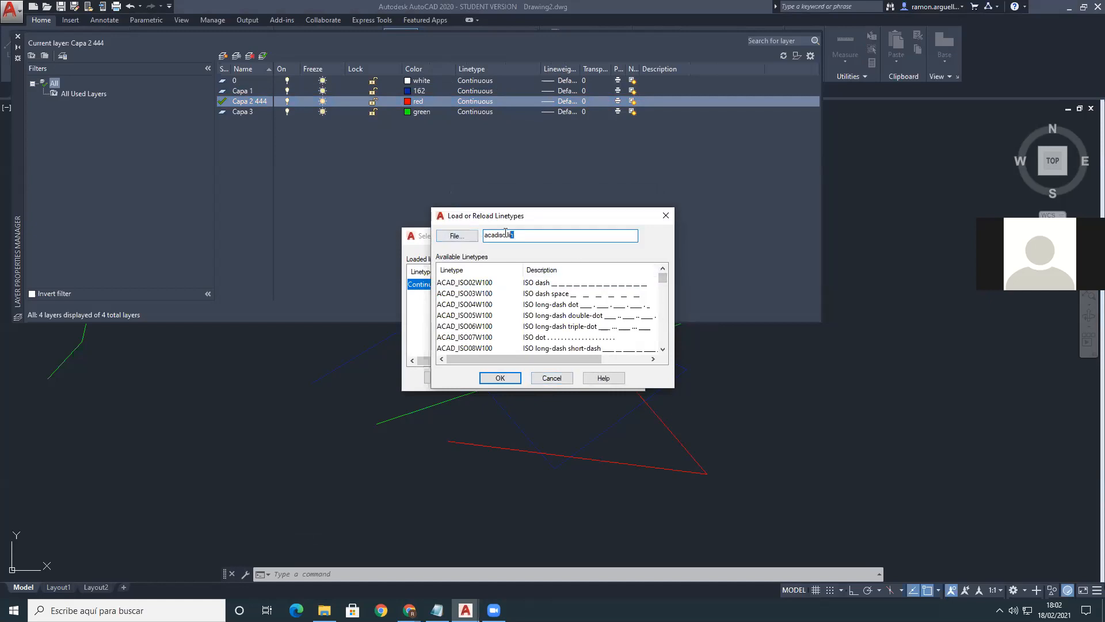
mouse_move(663, 278)
mouse_down()
mouse_move(662, 302)
mouse_move(663, 274)
mouse_up()
Step: Browse the linetype definition files acad.lin and acadiso.lin, keeping acadiso.lin as the source
click(459, 236)
click(468, 330)
click(472, 340)
click(476, 331)
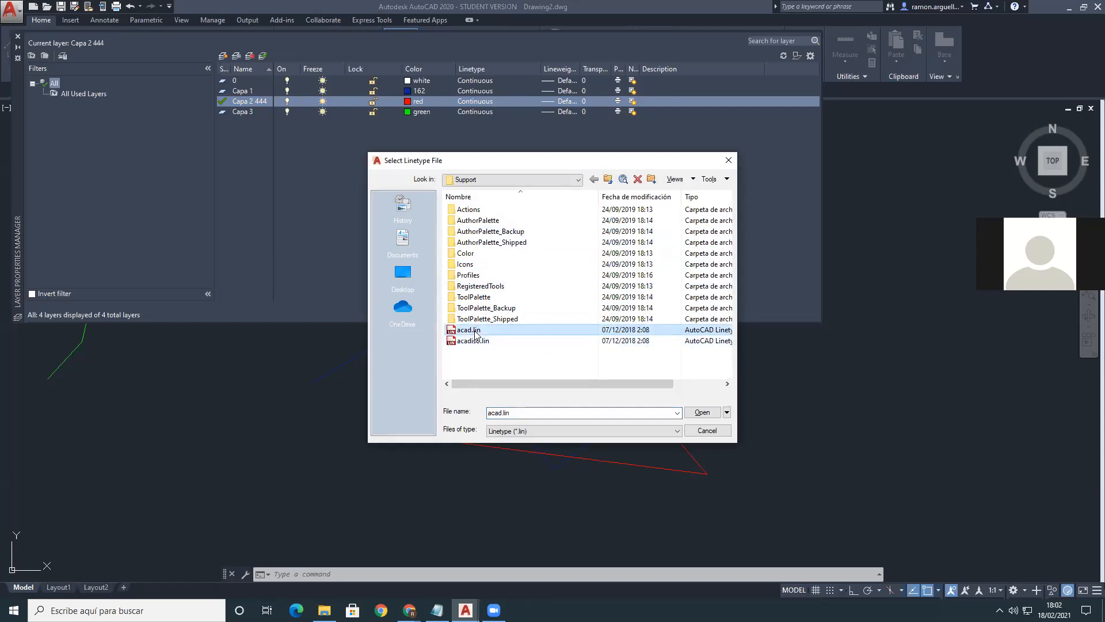
click(471, 341)
click(471, 331)
click(469, 342)
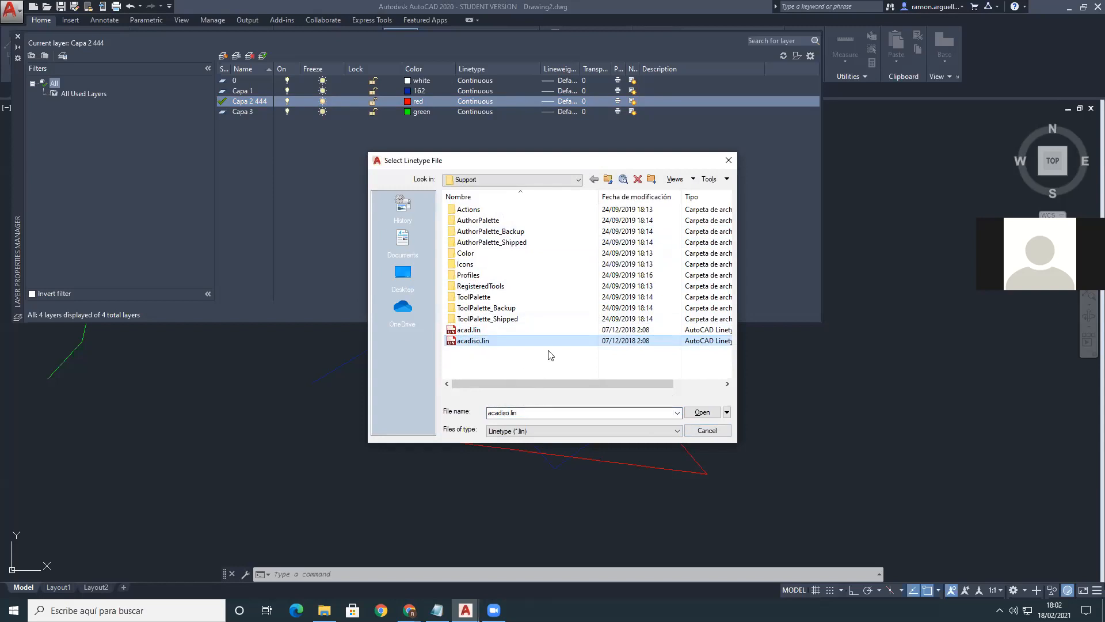
click(688, 429)
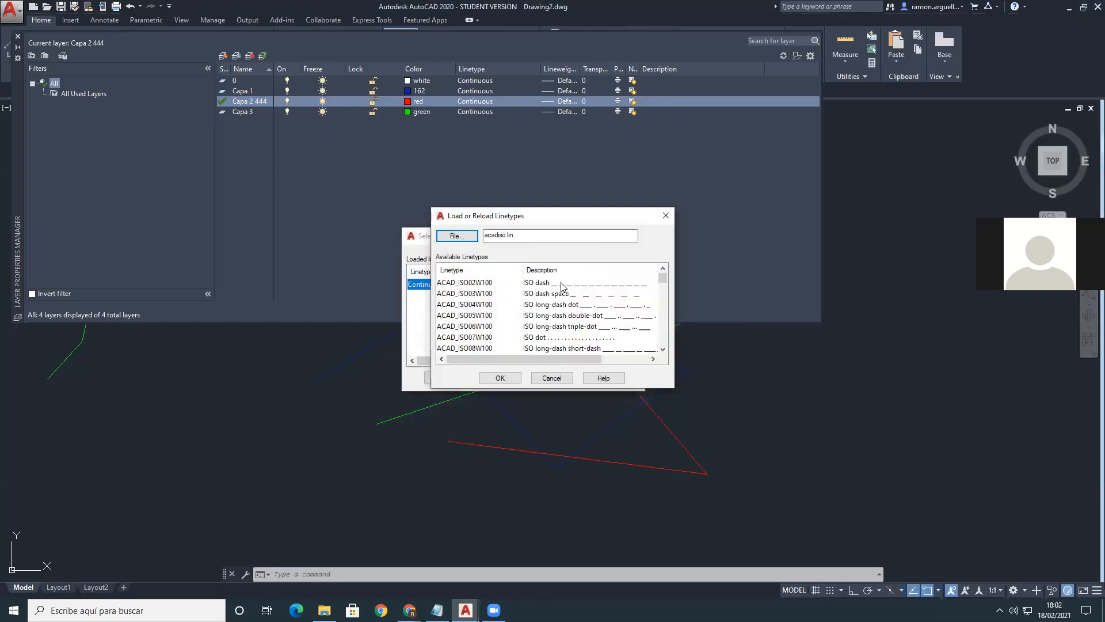
Step: Load the ISO dash linetype ACAD_ISO02W100 and assign it to layer Capa 2 444, and close the layer manager
click(602, 286)
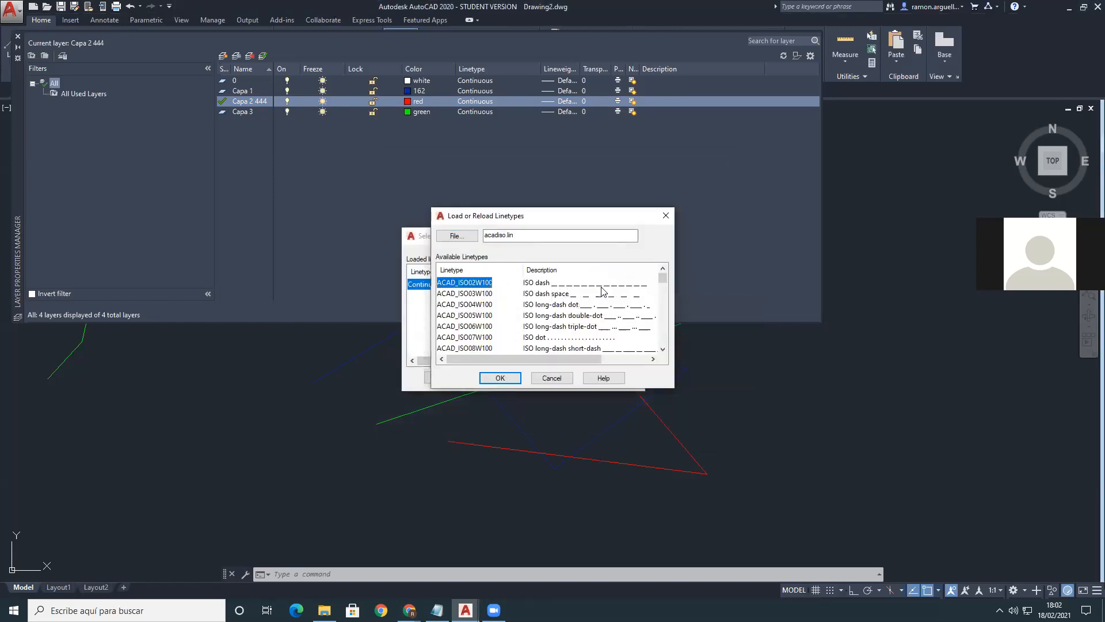
click(508, 377)
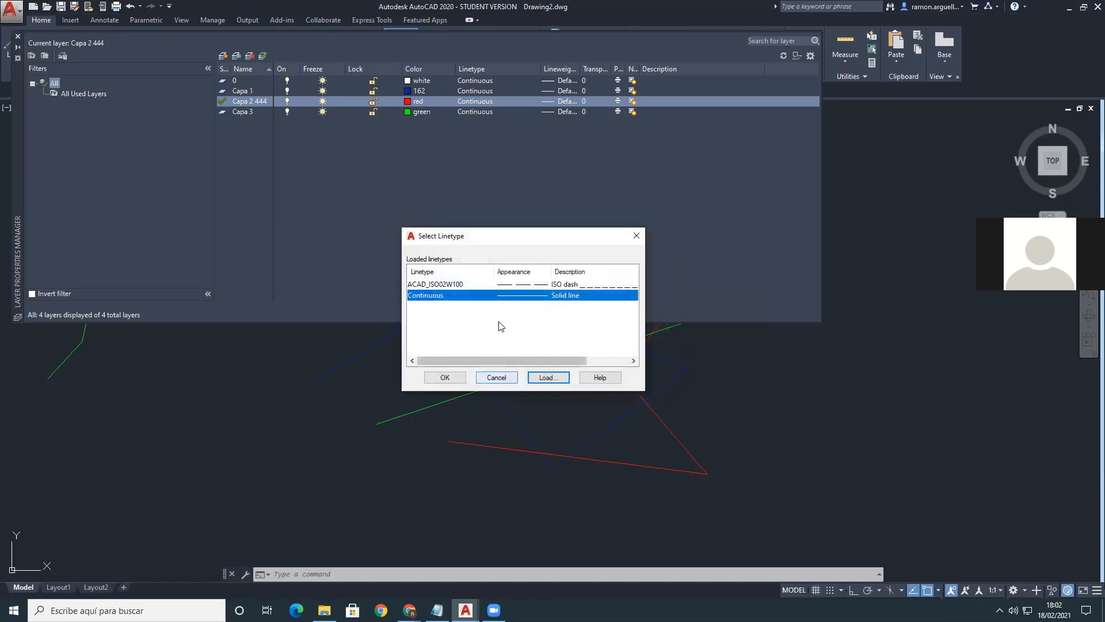
click(475, 284)
click(531, 296)
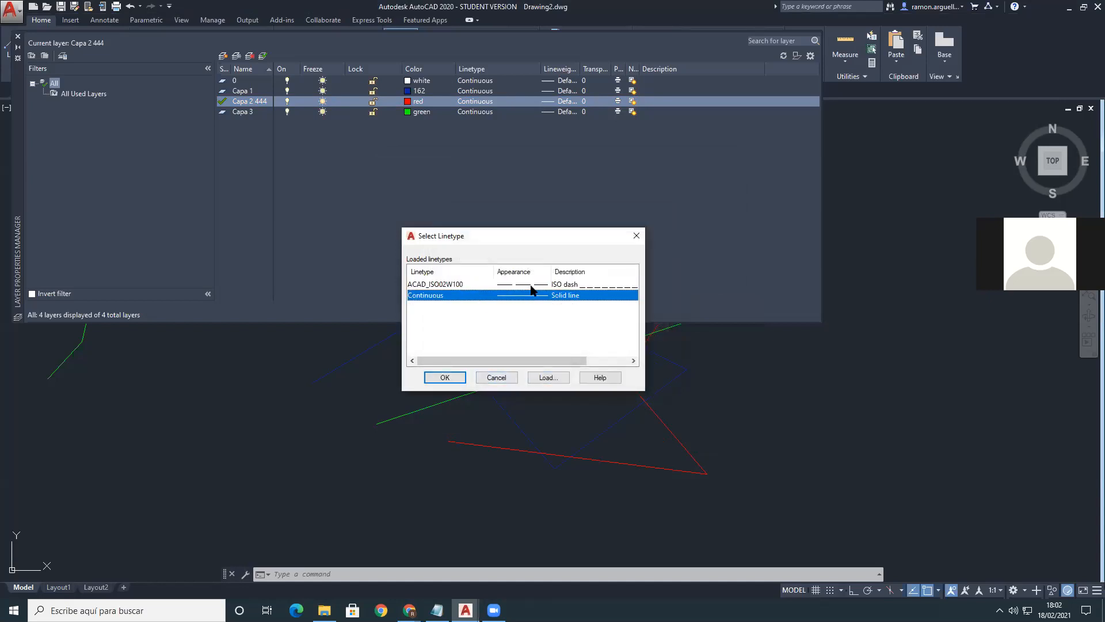
click(531, 285)
click(516, 296)
click(514, 287)
click(512, 296)
click(524, 286)
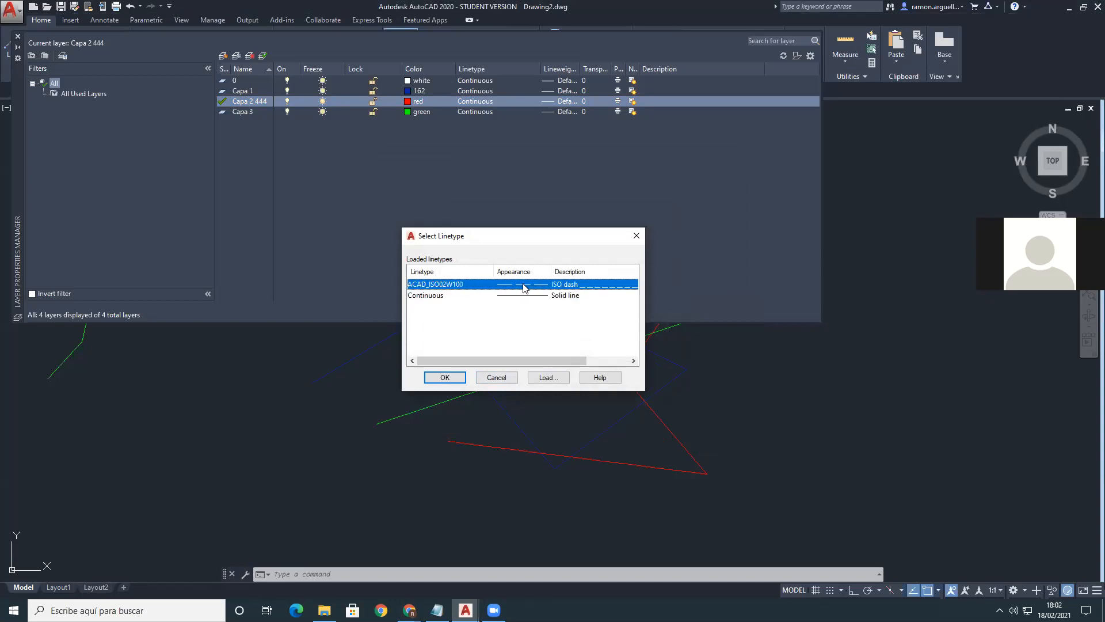
click(445, 377)
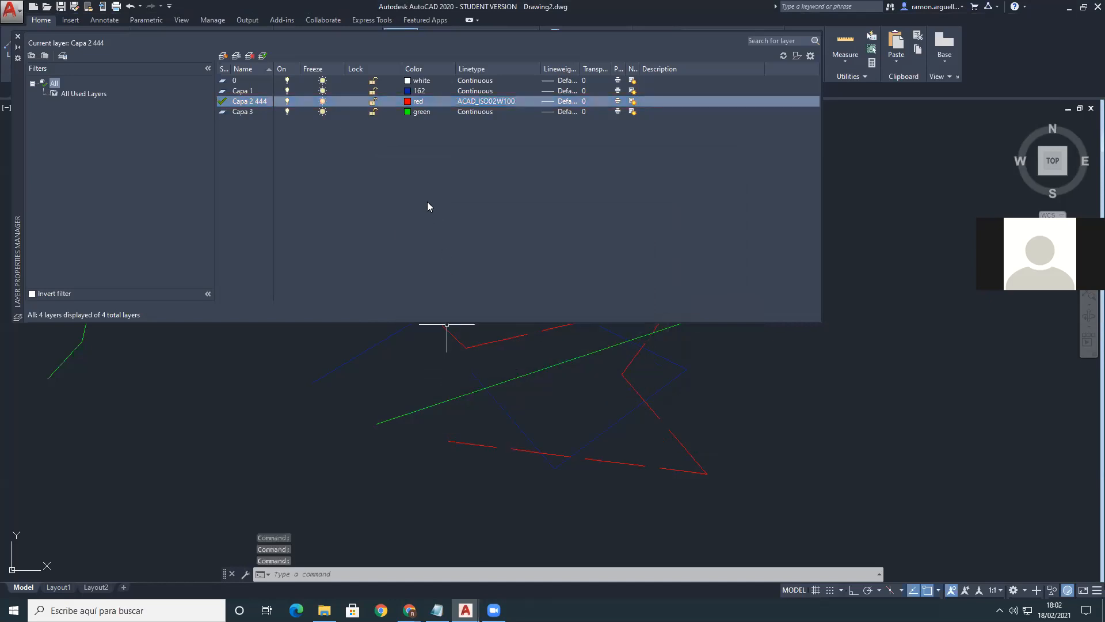
click(18, 36)
scroll(459, 333, up, 5)
scroll(464, 345, down, 8)
scroll(458, 351, up, 2)
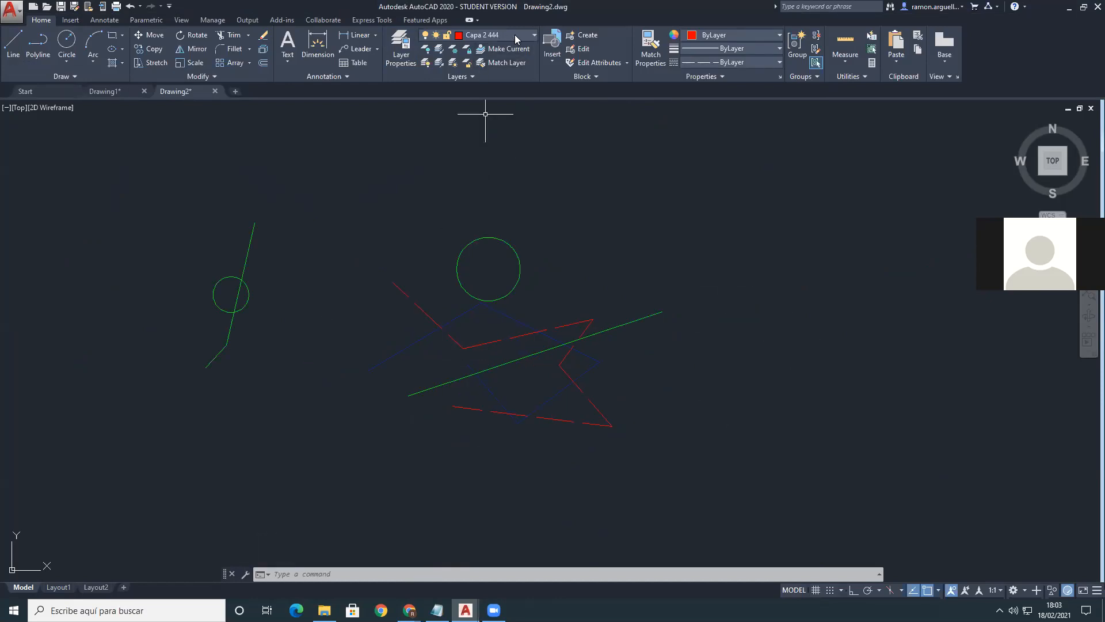
text(-LAYER)
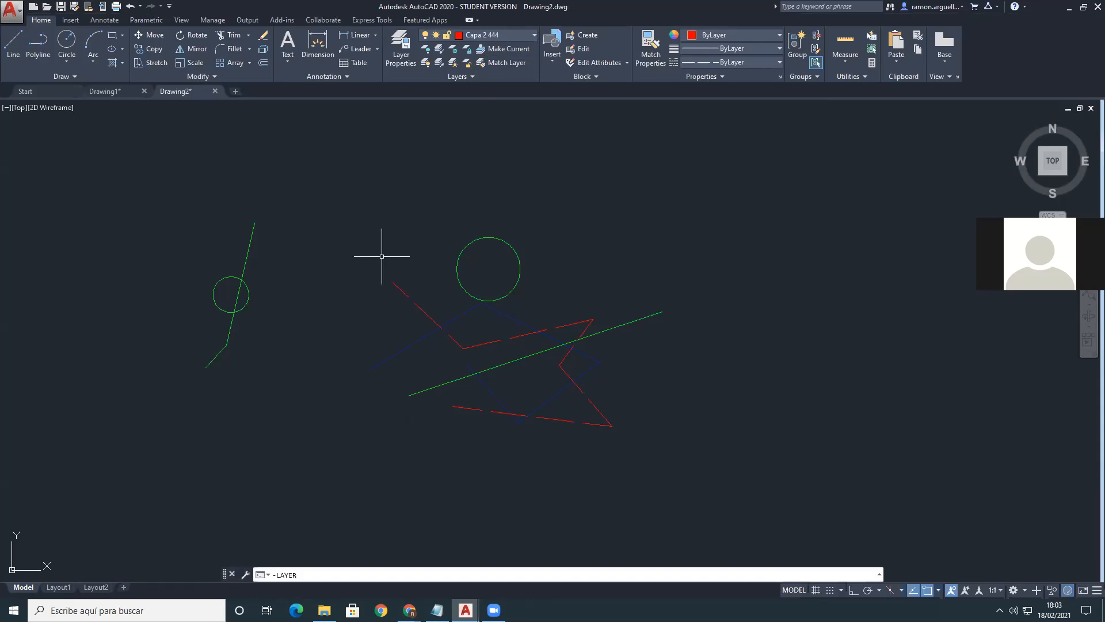
key(Return)
text(-LAYER)
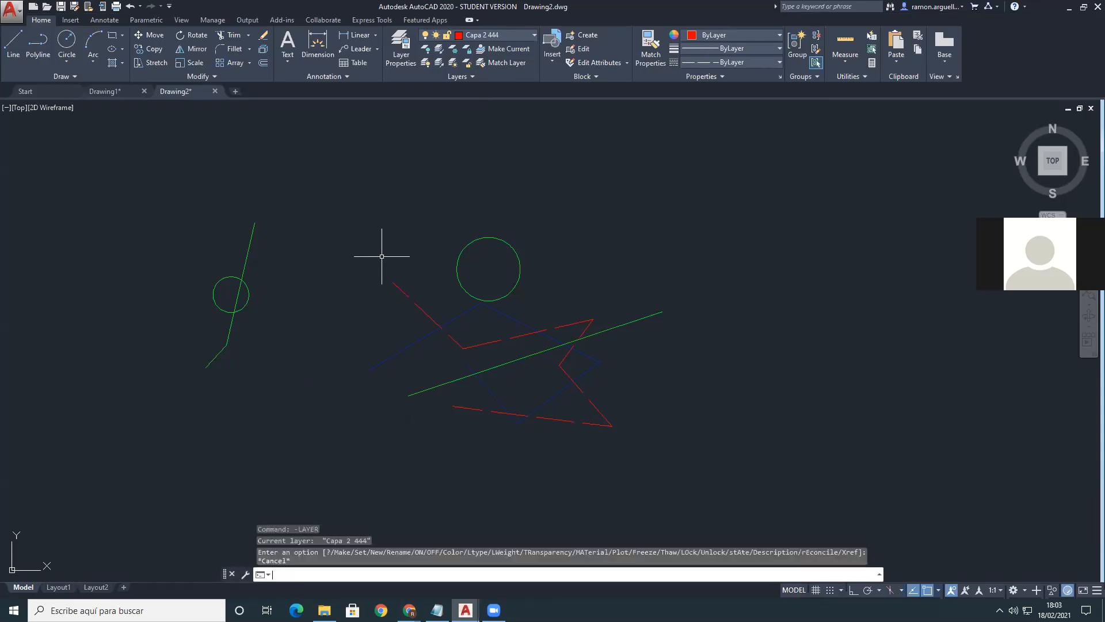
key(Escape)
Step: Reopen the layer manager and load the ISO dot linetype ACAD_ISO07W100 for layer Capa 3
text(_LAYer)
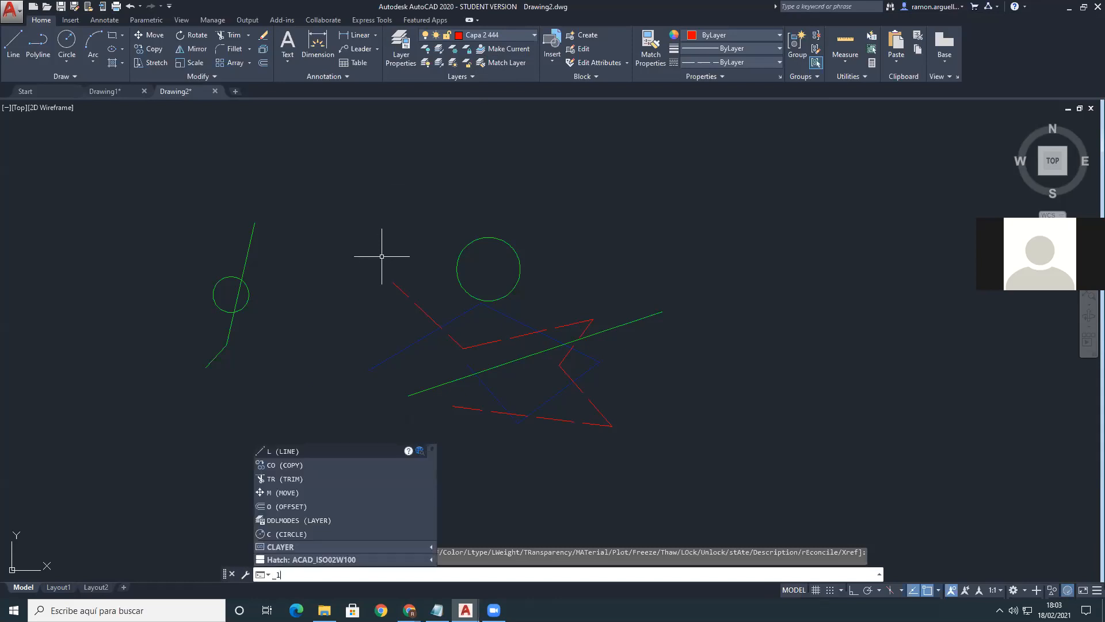
key(Return)
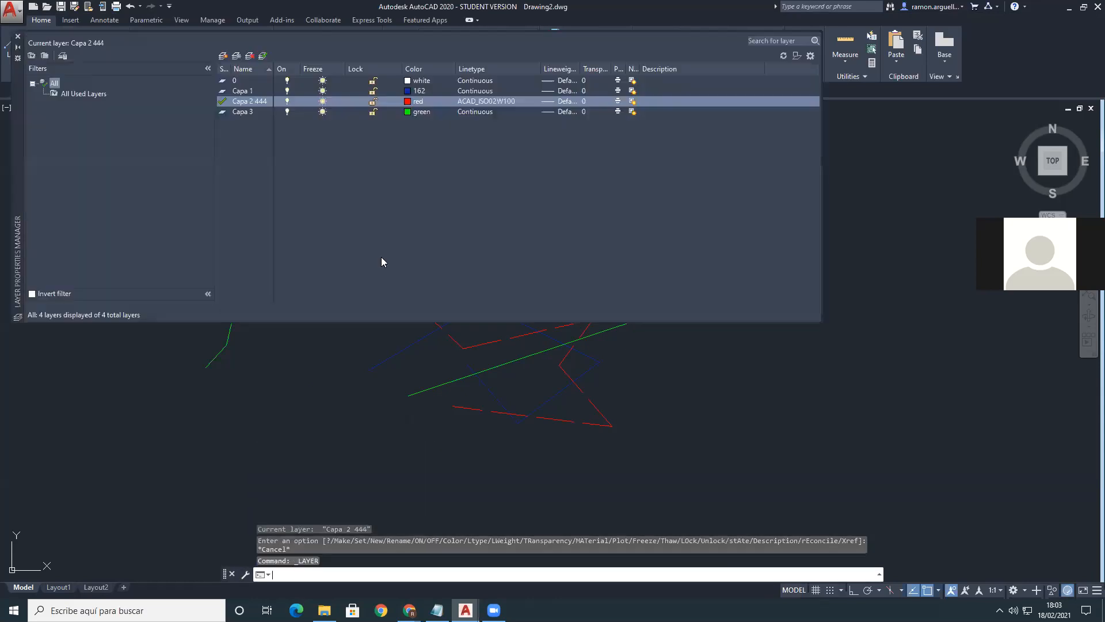
click(418, 111)
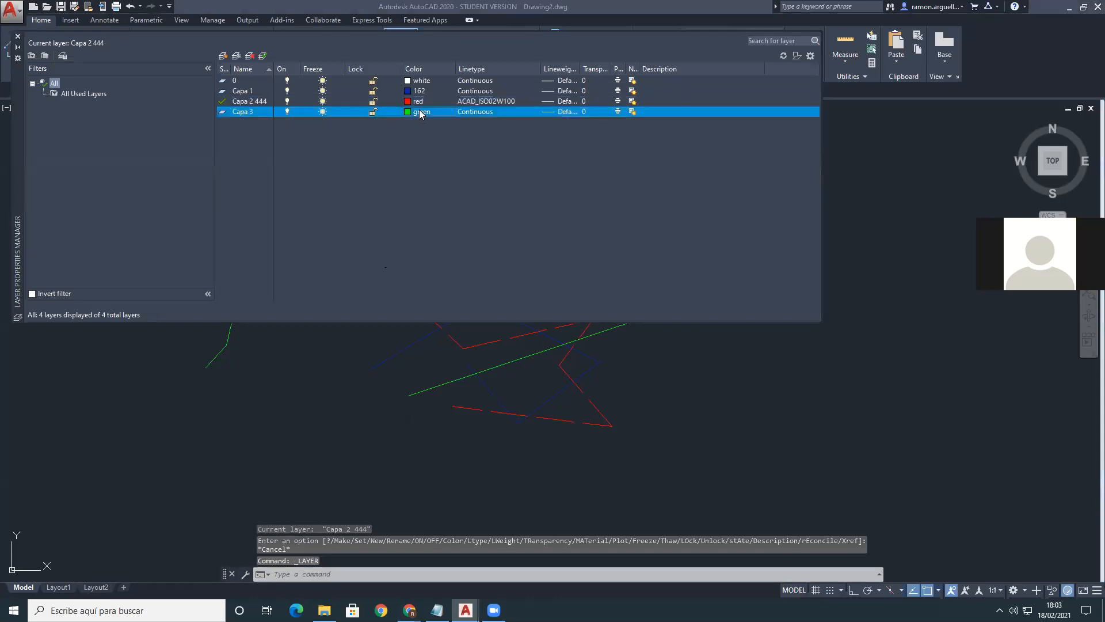
key(Escape)
click(490, 112)
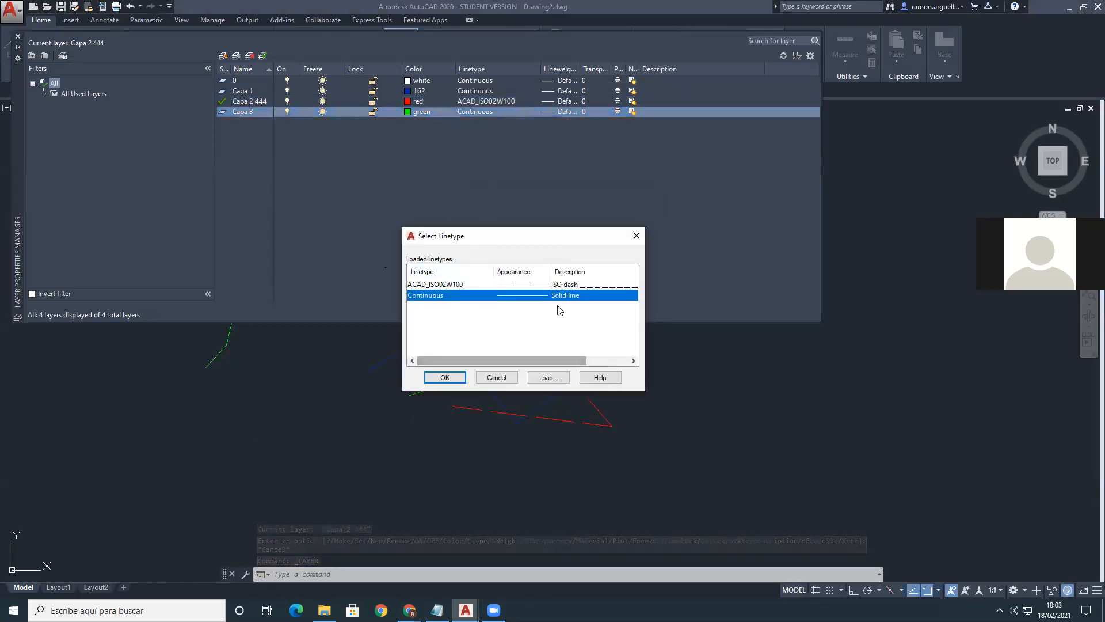
click(555, 380)
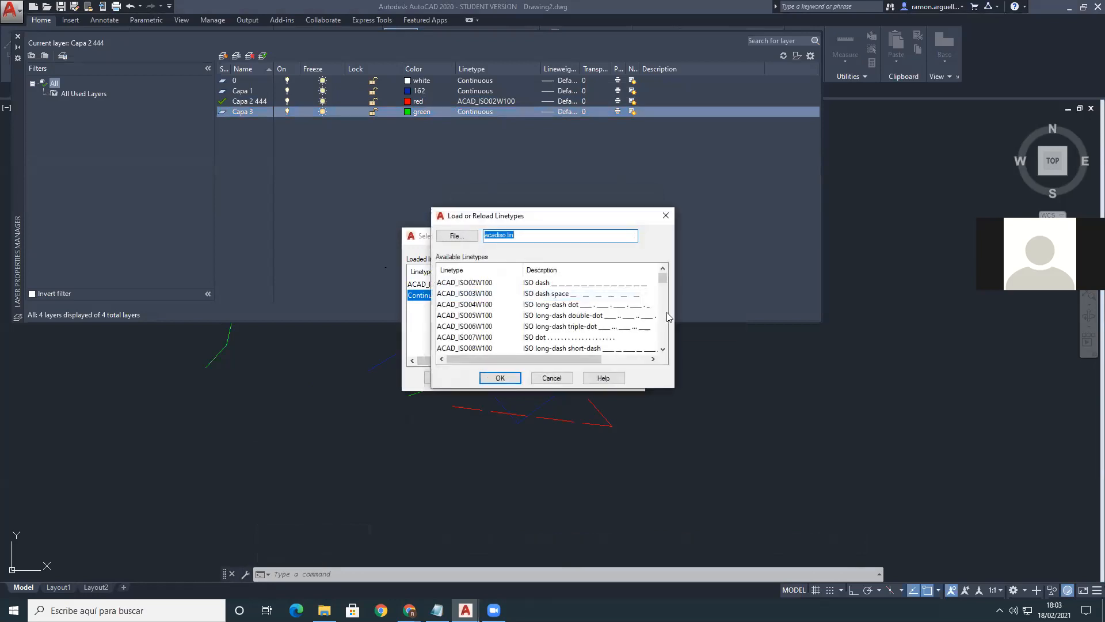
click(551, 340)
click(500, 377)
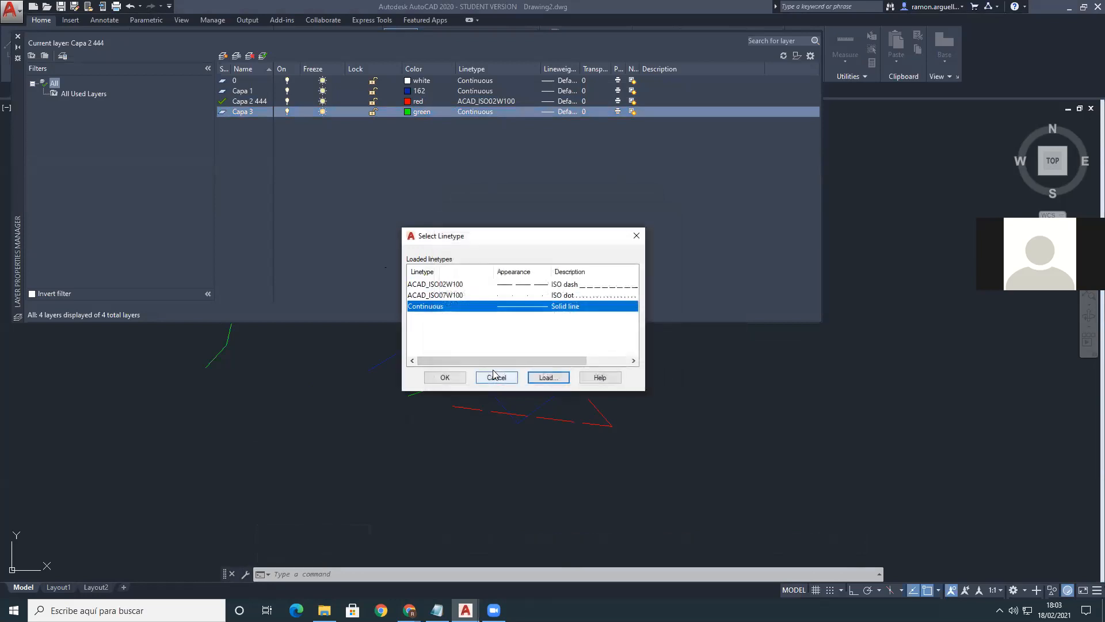
Step: Assign the linetype ACAD_ISO07W100 to layer Capa 3, close the layer manager and inspect the dotted geometry
click(511, 295)
click(448, 377)
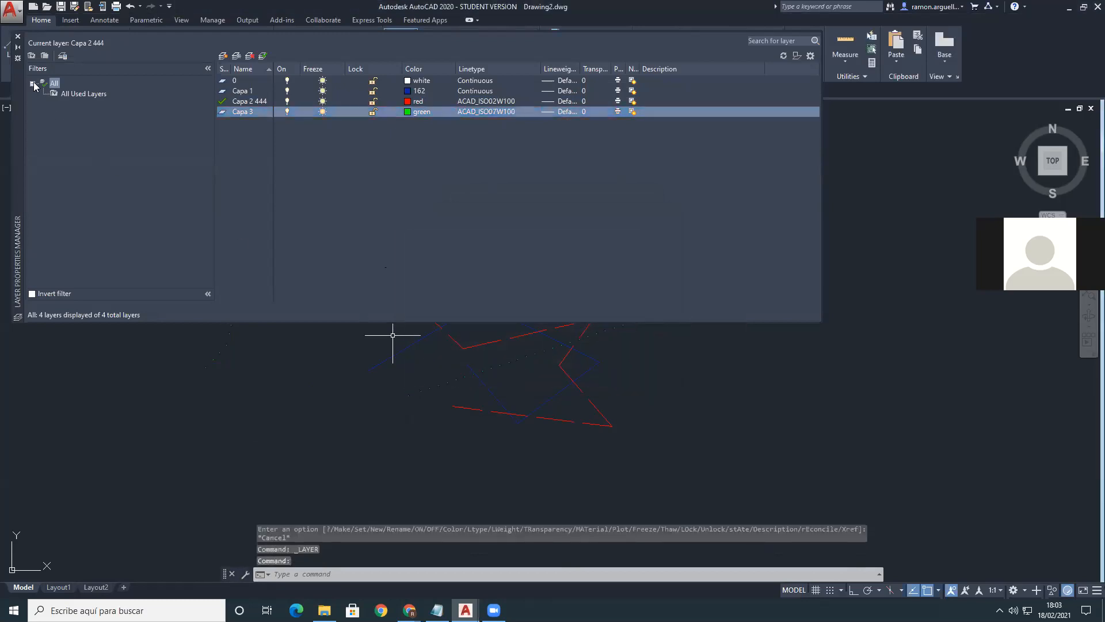
click(18, 36)
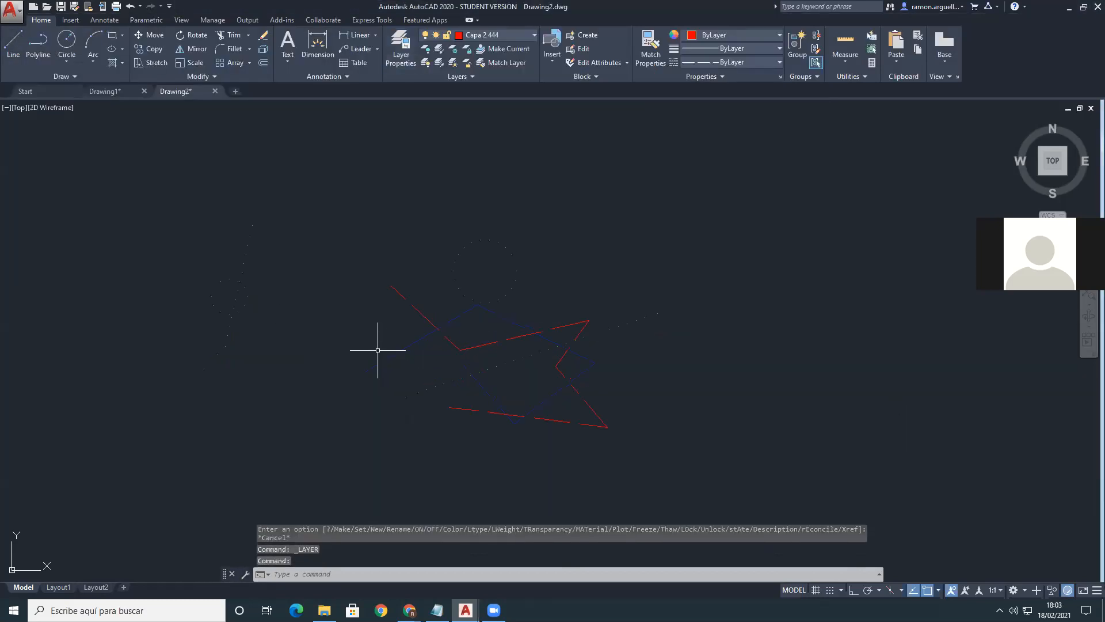
scroll(478, 336, up, 4)
scroll(477, 336, down, 4)
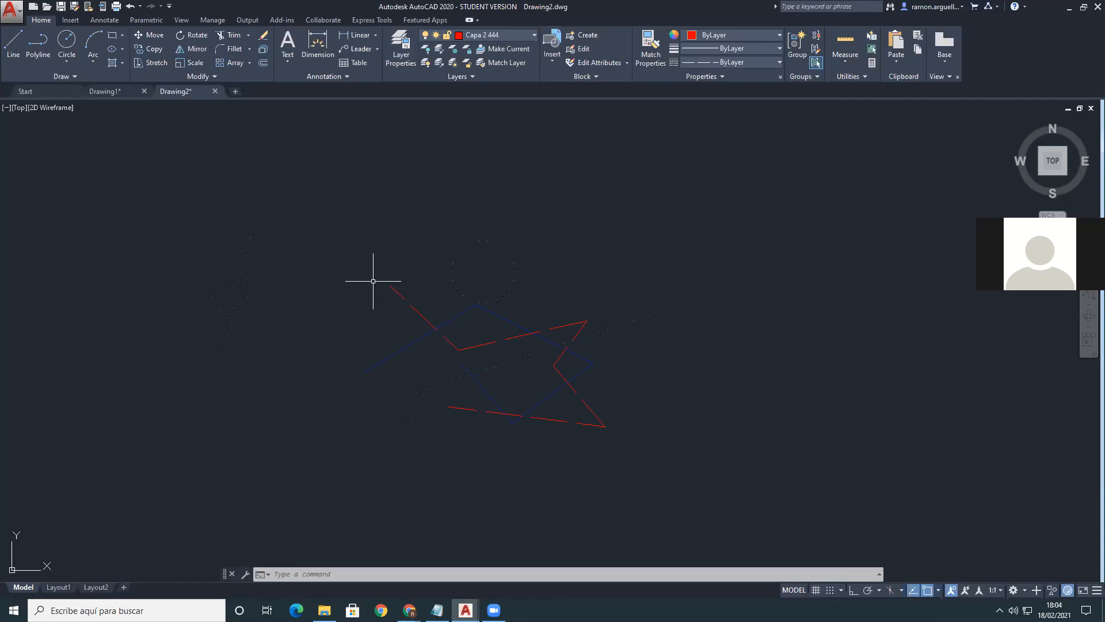
Step: Bring up the layer manager with the LAYER command and close it again
click(356, 573)
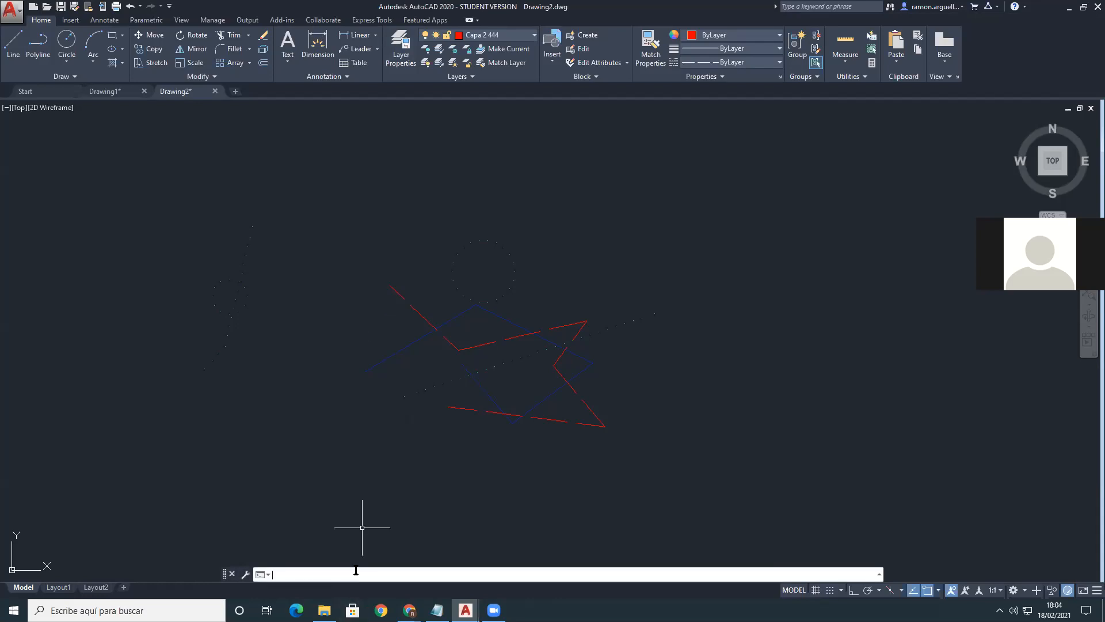
text(LAYER)
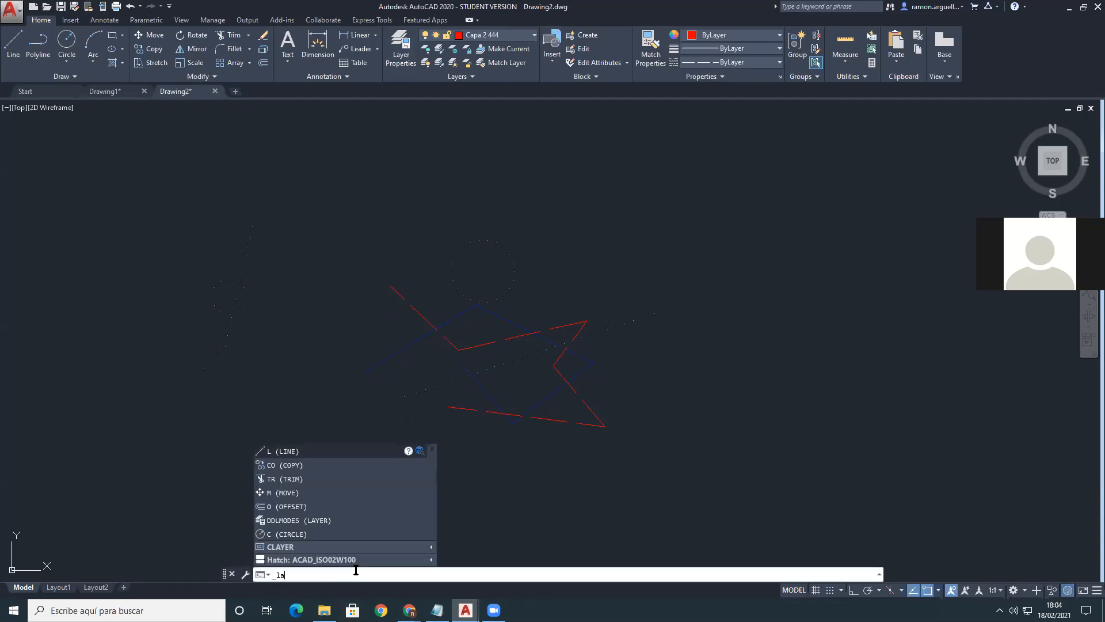
key(Return)
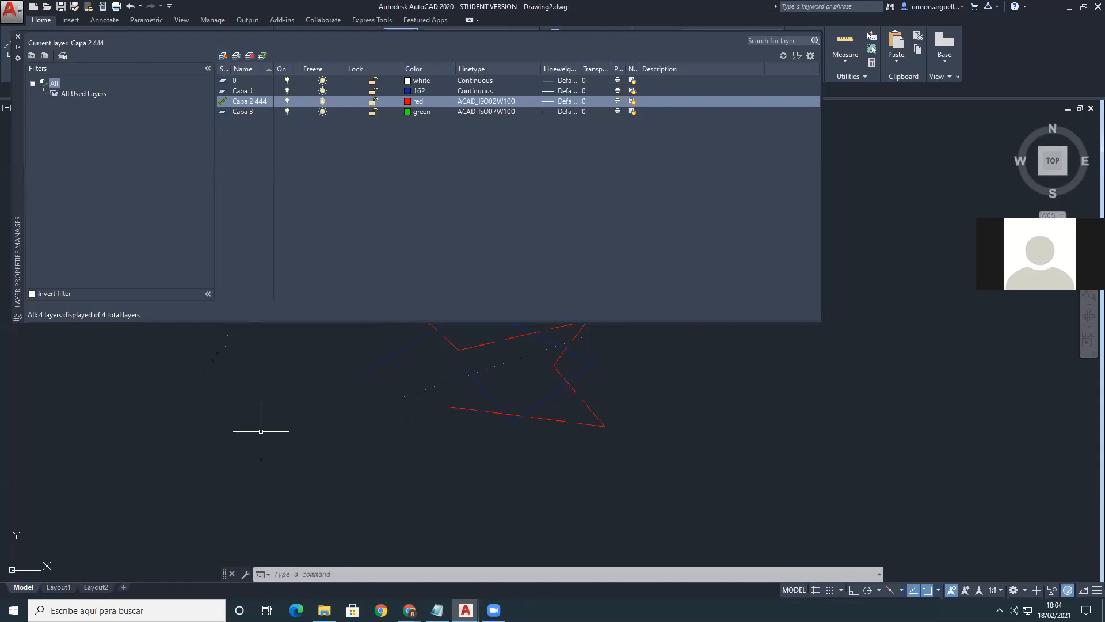
click(280, 574)
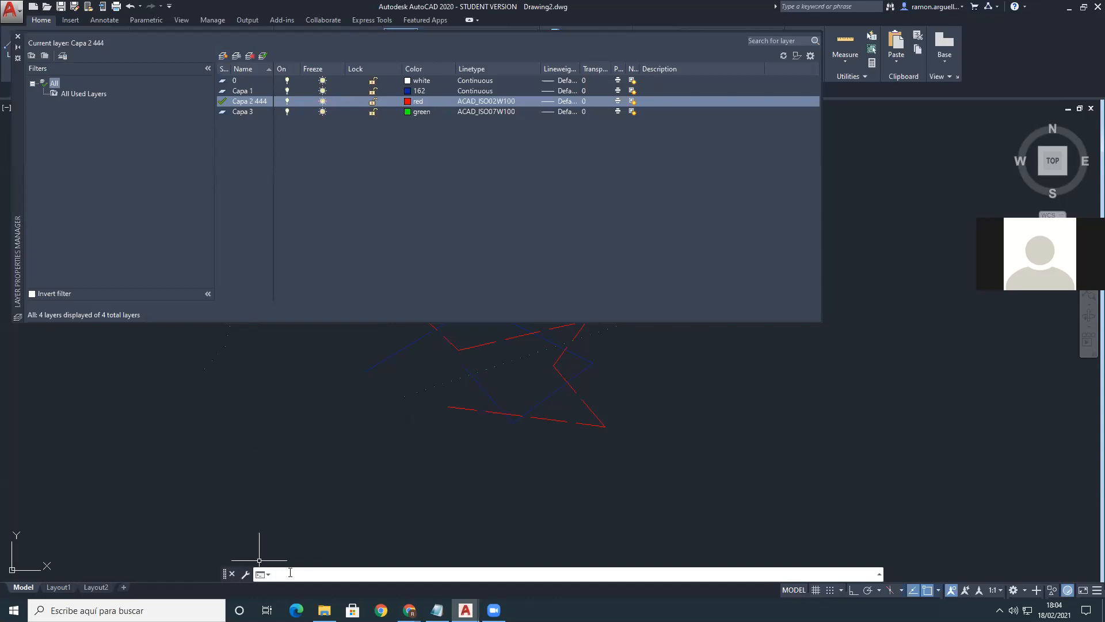
click(17, 37)
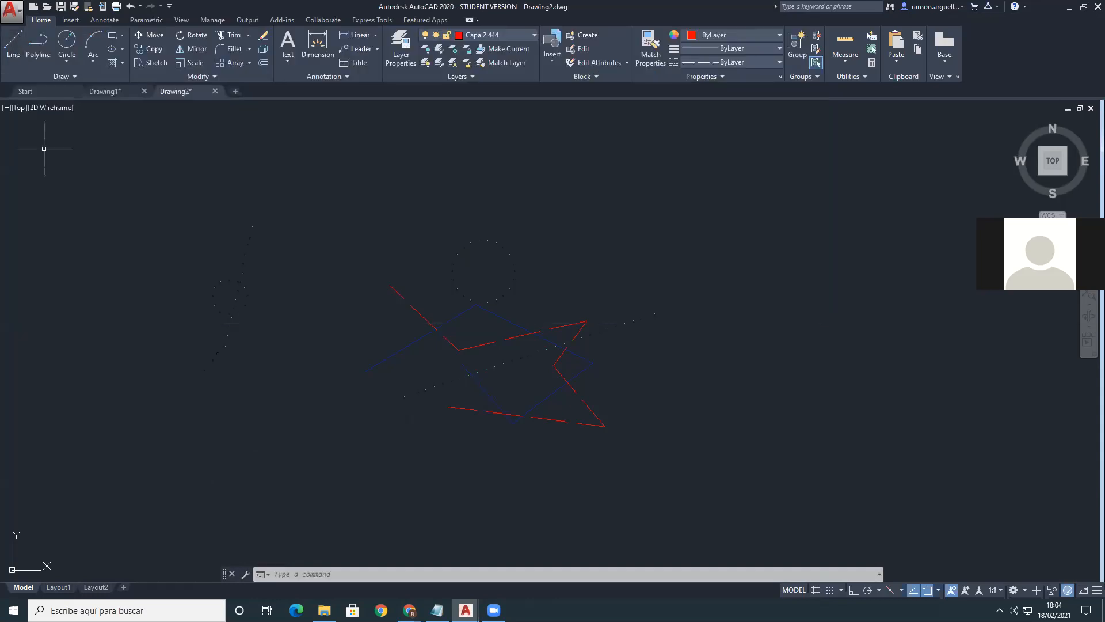
Step: Try the Spanish command name capa, and open the layer manager with the LAYER command
click(281, 573)
text(capa)
key(Return)
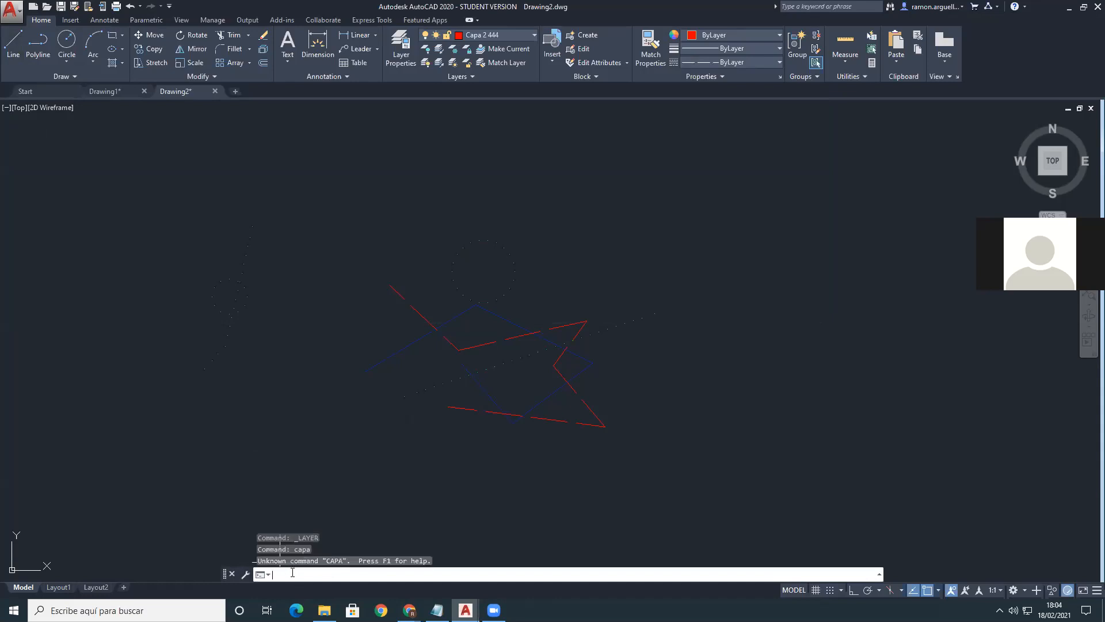
text(LAyer)
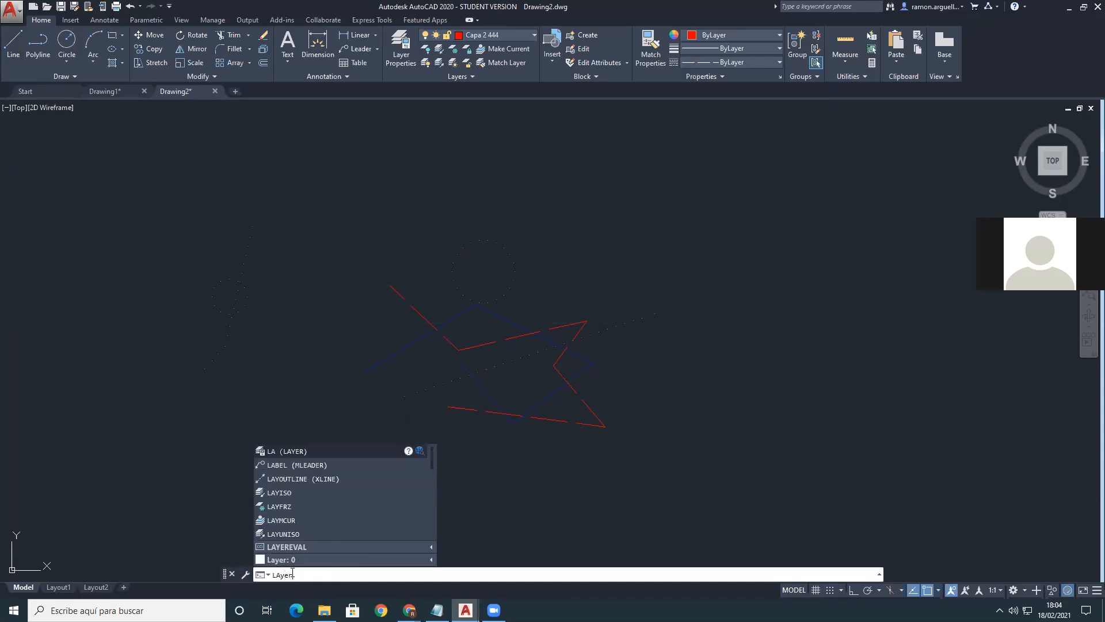
key(Return)
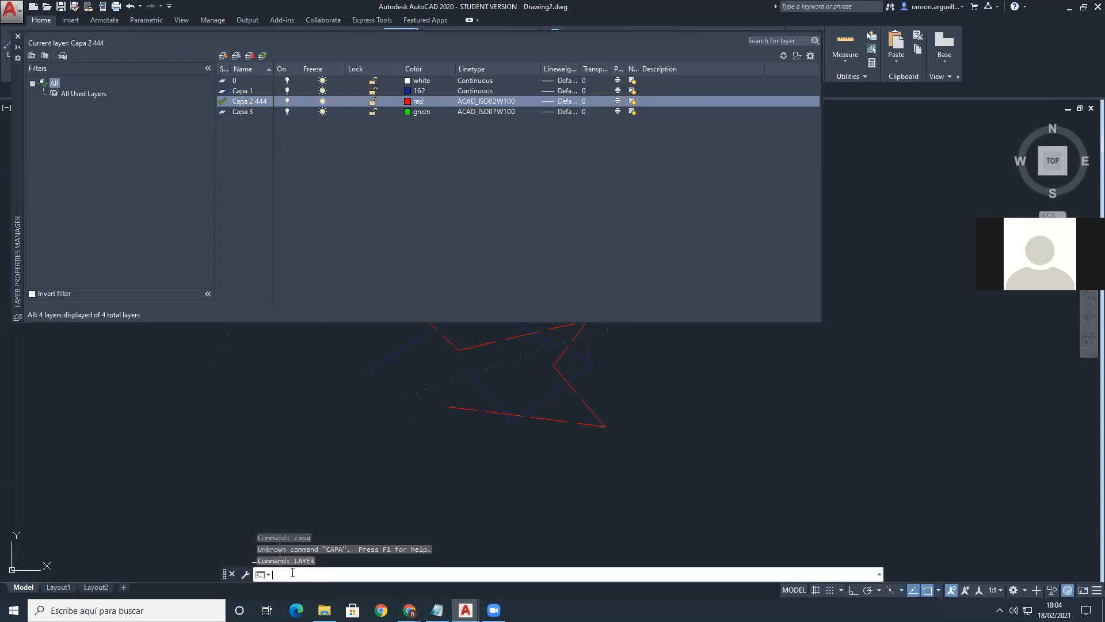
Step: View the command-line options of the -LAYER command and cancel it
text(-LAye)
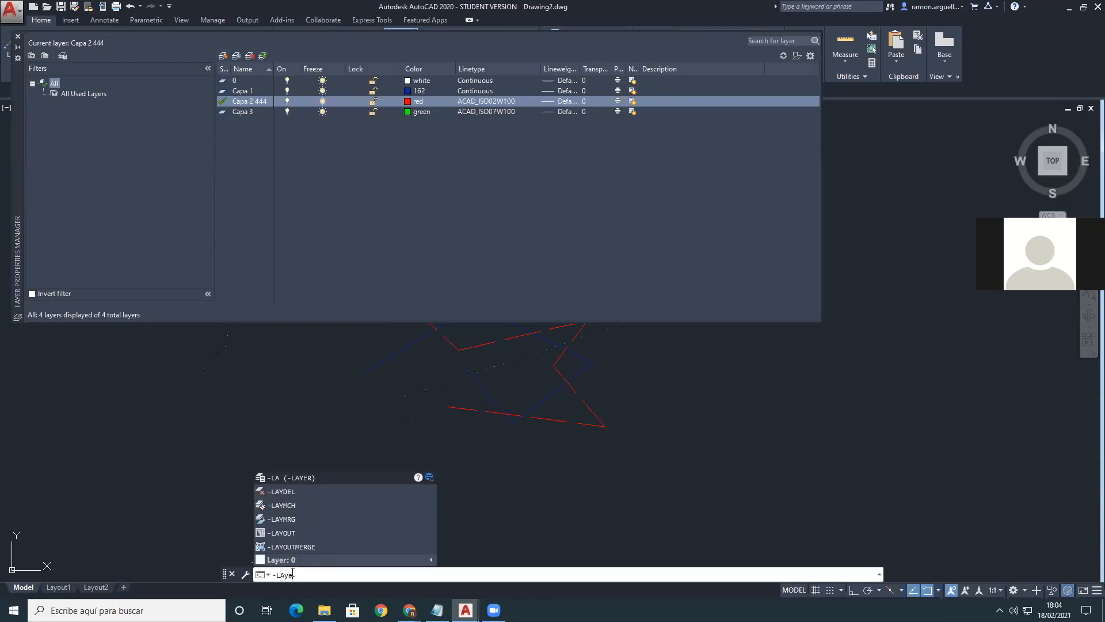
key(Return)
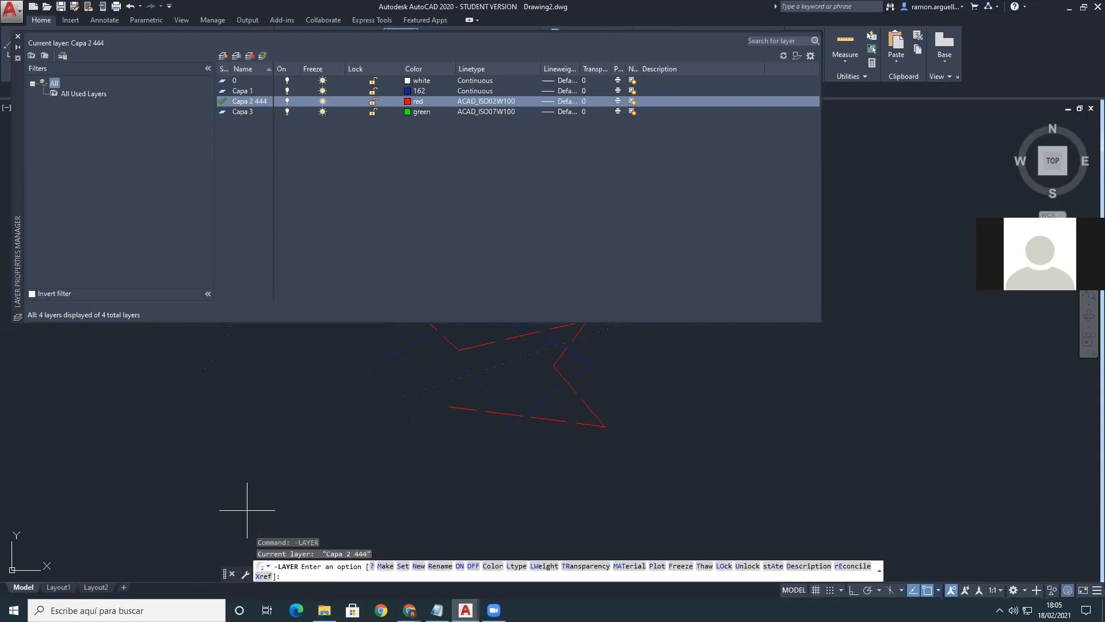
key(Escape)
key(Escape)
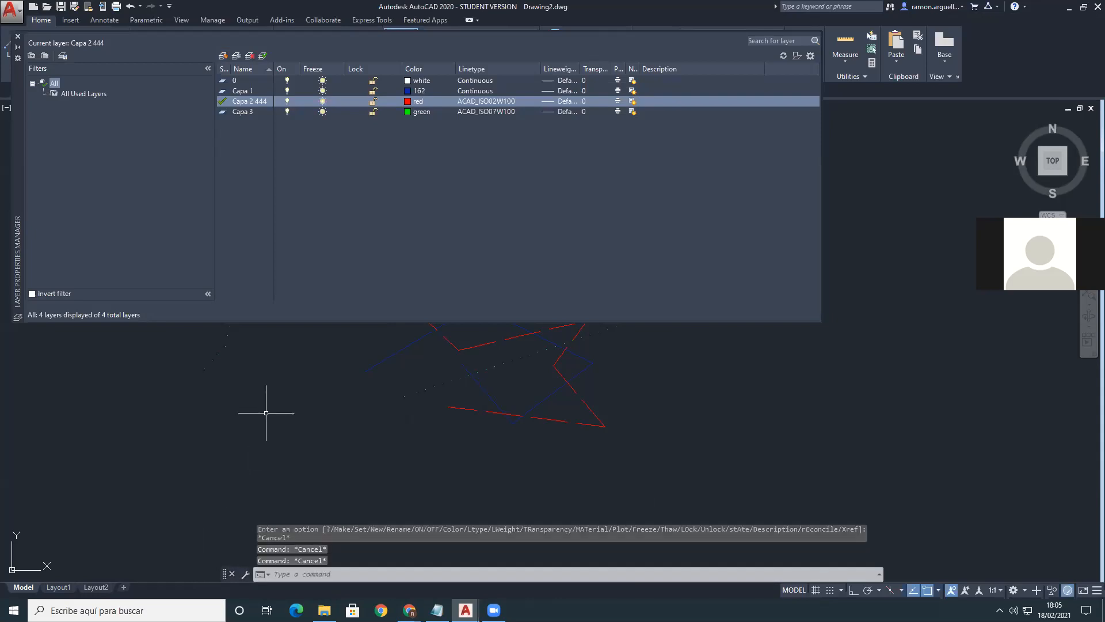
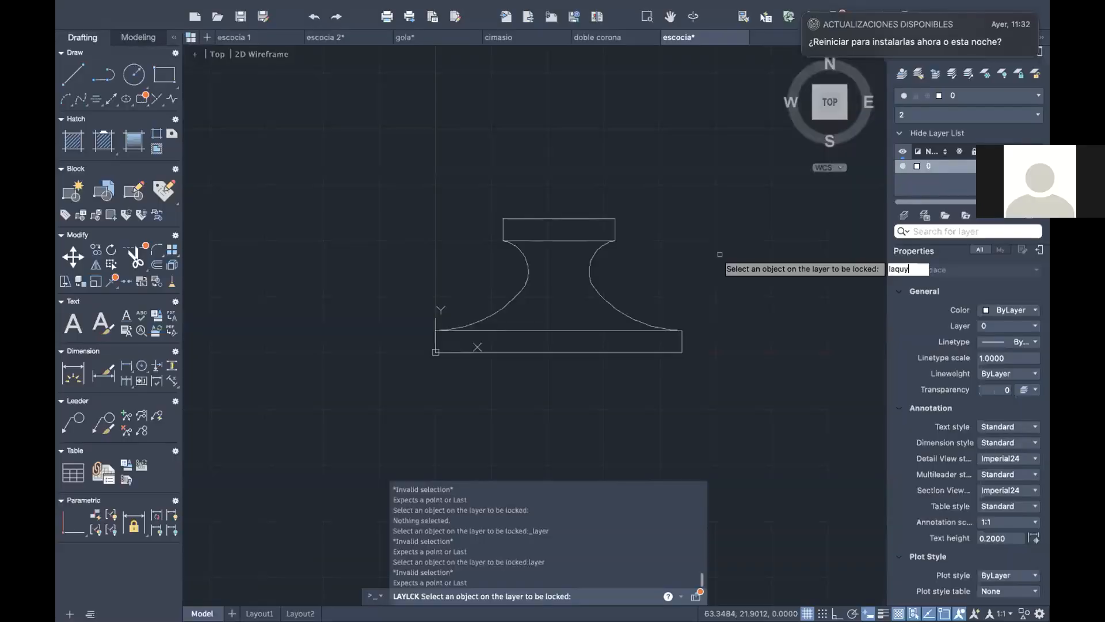
Step: Leave the pending layer-lock command and show the Layers palette with the LAYER command in the escocia drawing
key(Return)
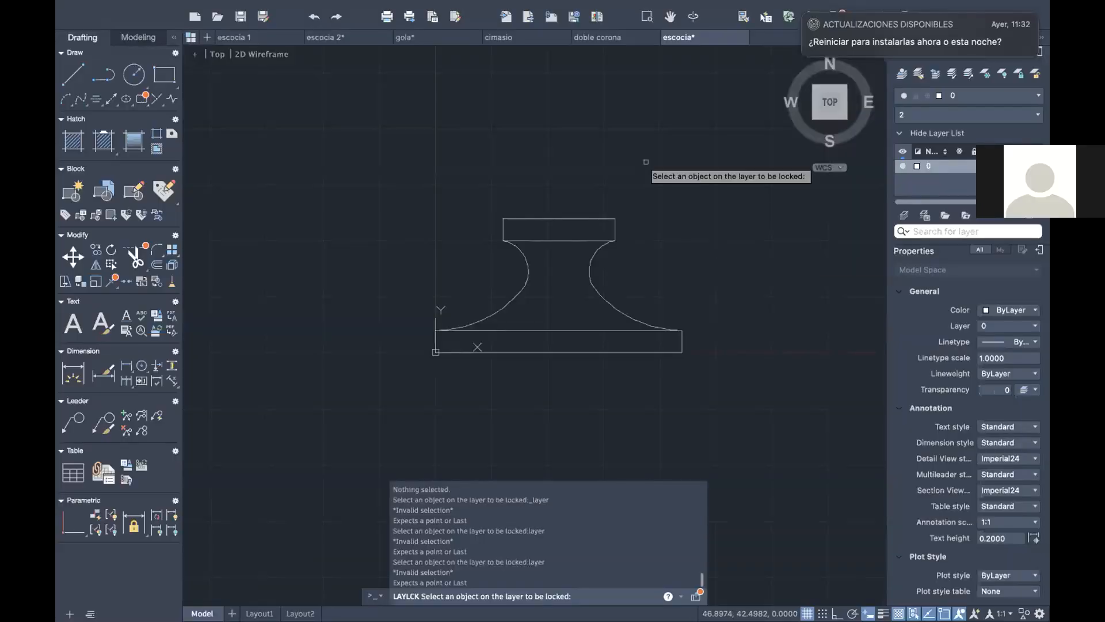
text(layer)
key(Return)
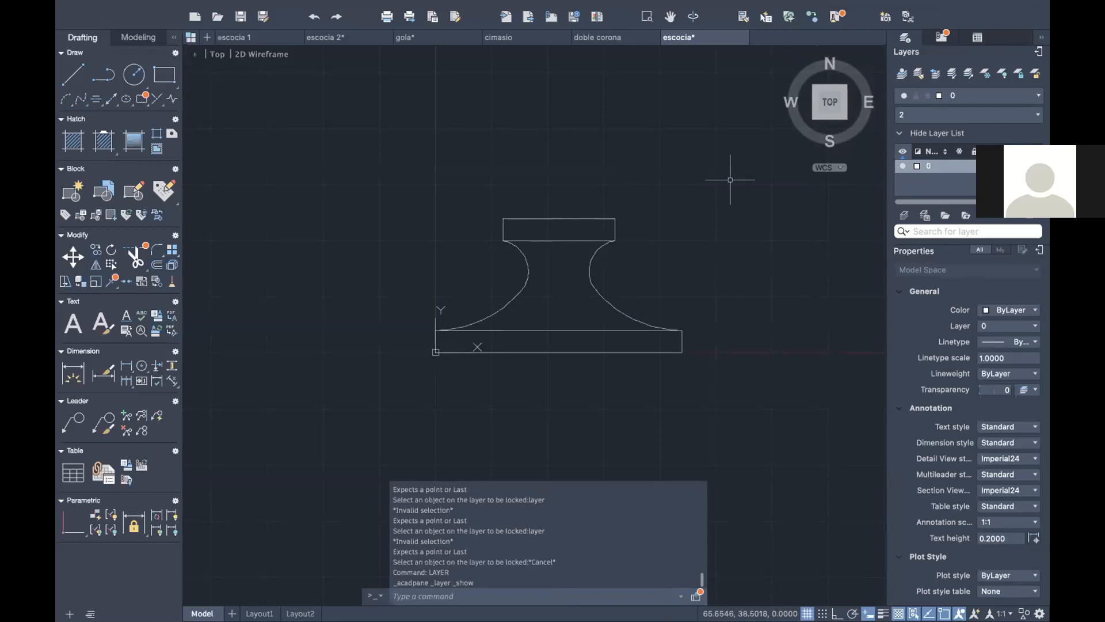
scroll(710, 215, right, 3)
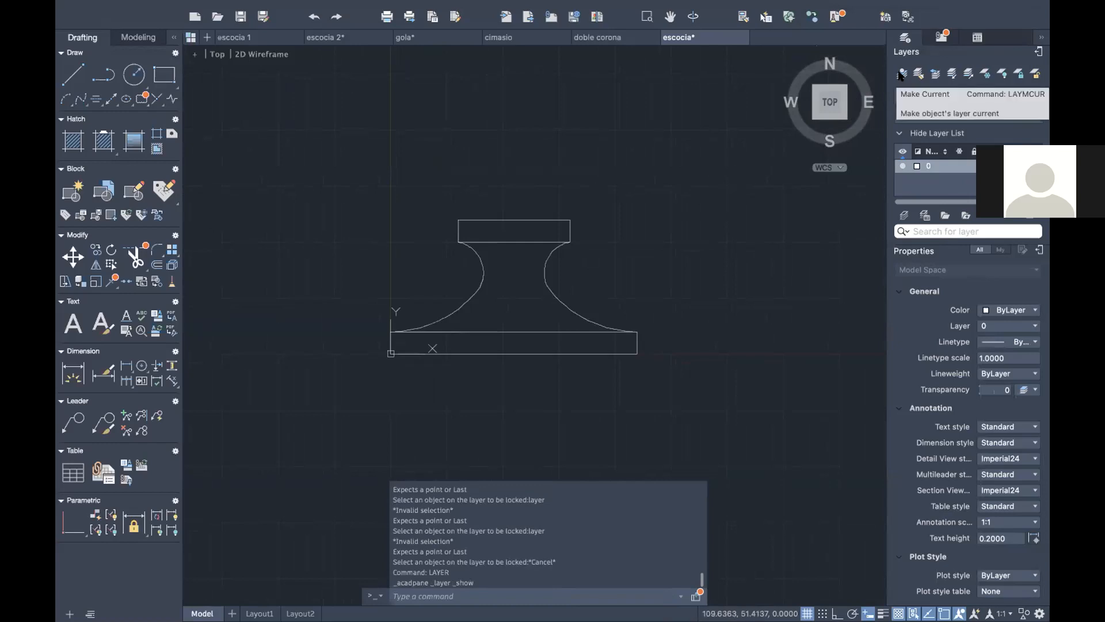
click(901, 74)
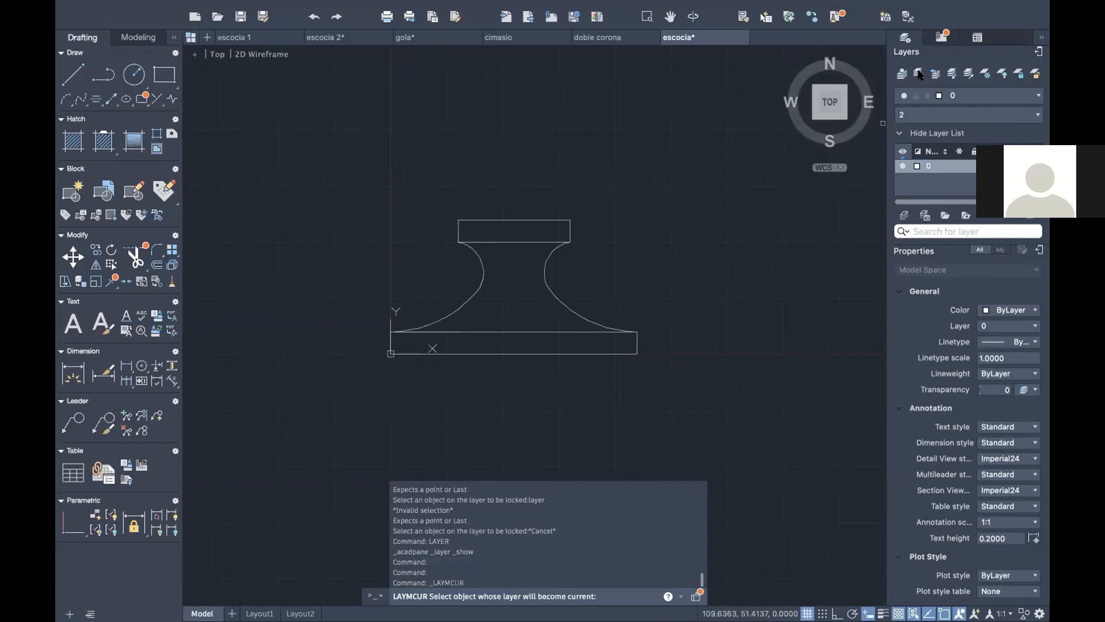
click(920, 74)
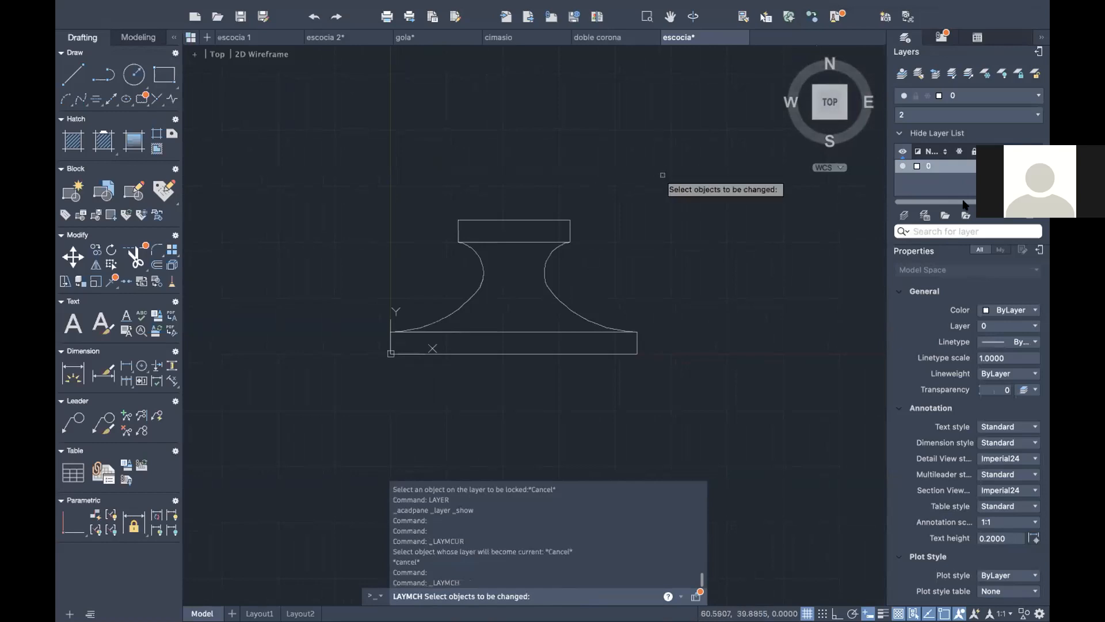
key(Escape)
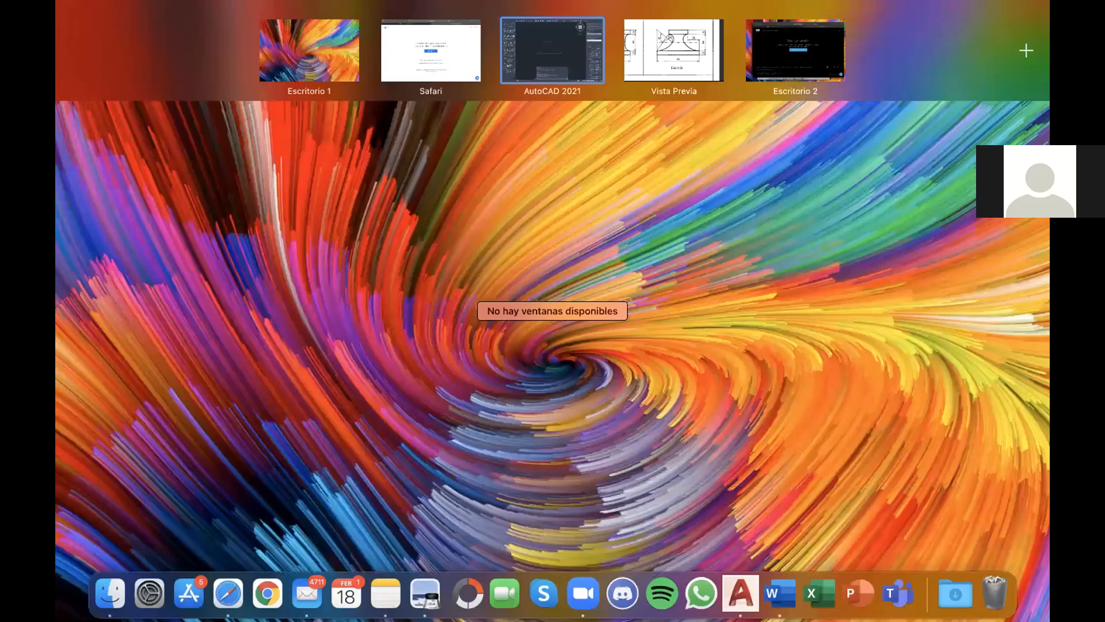
Step: Return to the escocia drawing and create a new layer named 3 with the command-line -LAYER command
click(748, 215)
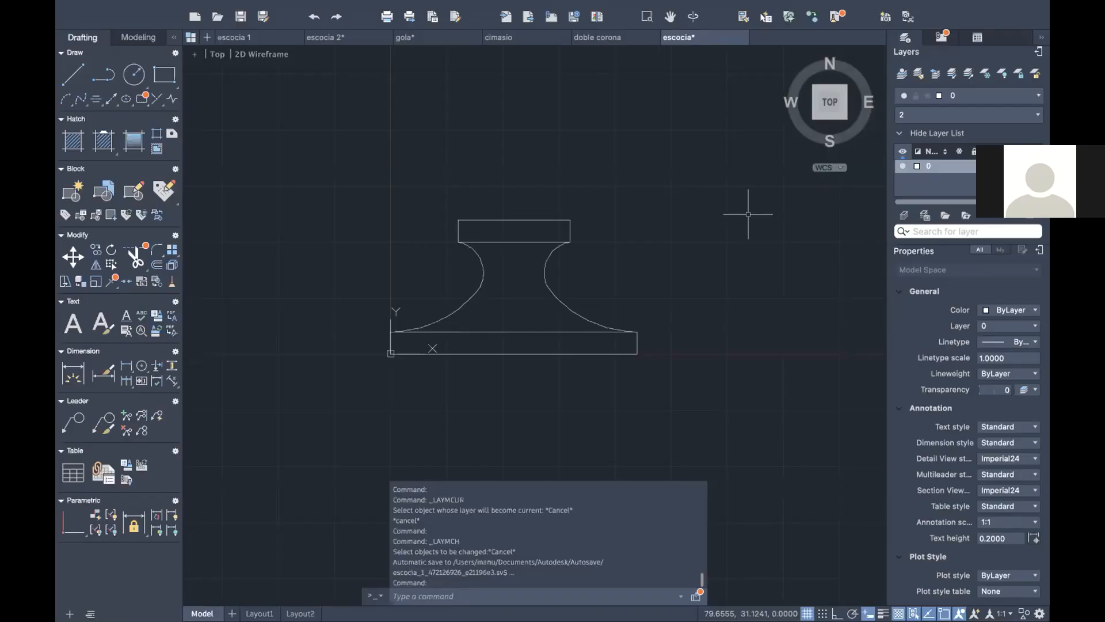
text(l)
key(BackSpace)
text(_layer)
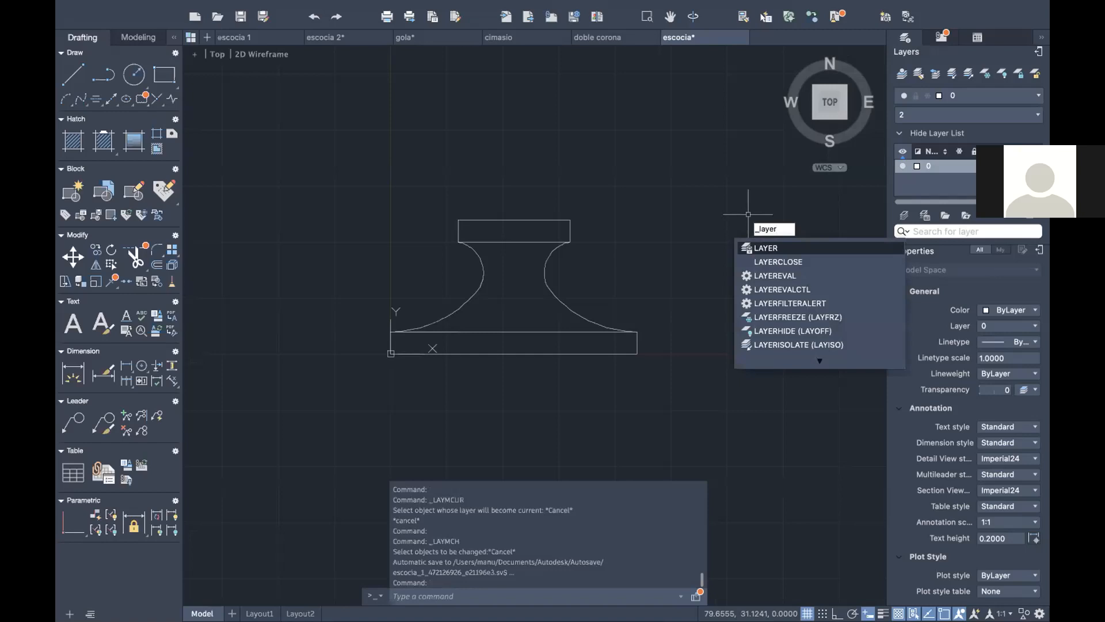
key(BackSpace)
key(BackSpace)
key(BackSpace)
key(BackSpace)
key(BackSpace)
key(BackSpace)
text(-layer)
key(Return)
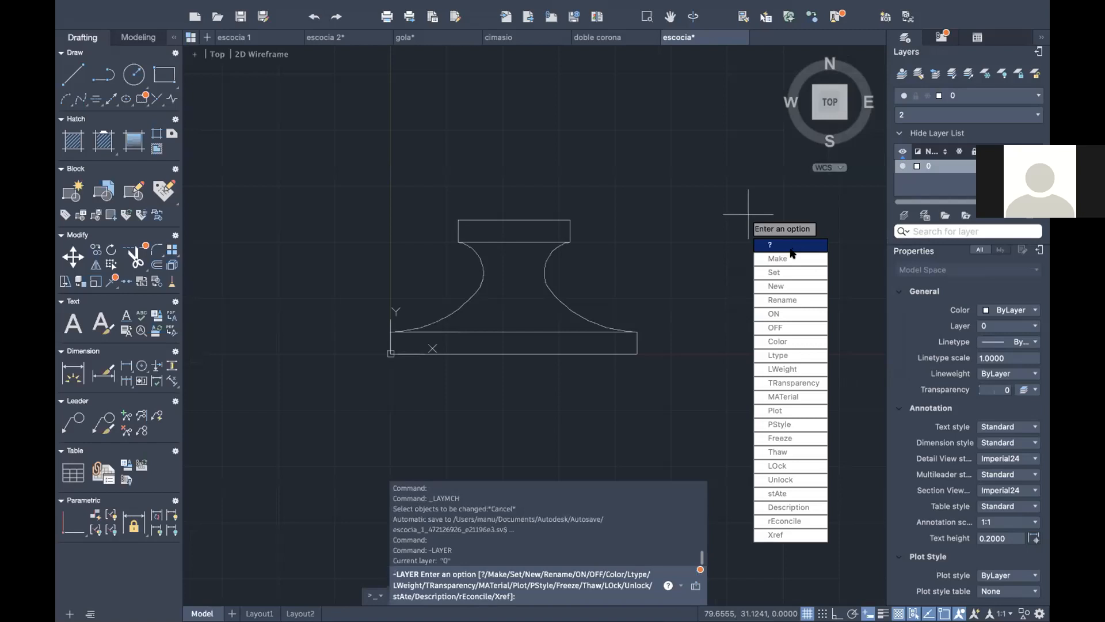
click(777, 286)
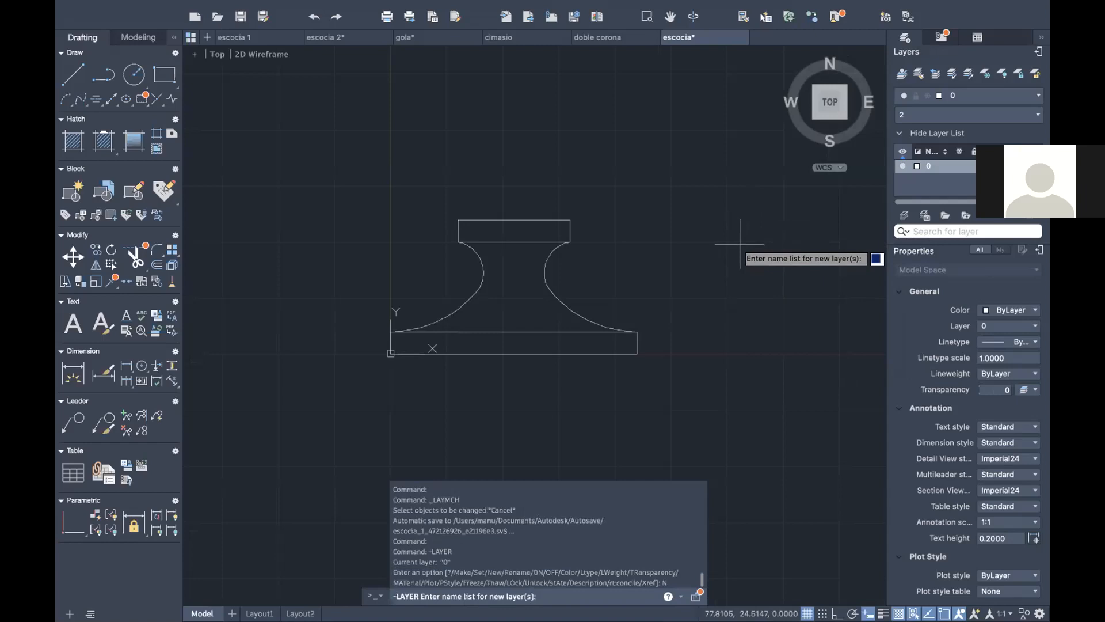
text(3)
key(Return)
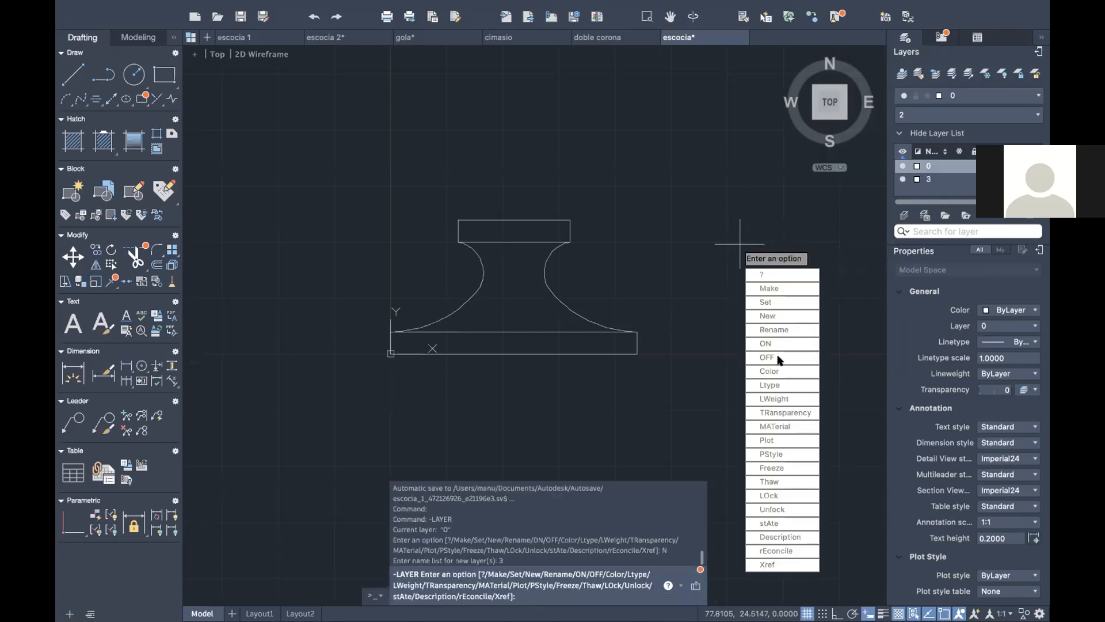
Step: Try to set the colour of layer 3 to Yellow, and cancel the pending -LAYER command
click(916, 179)
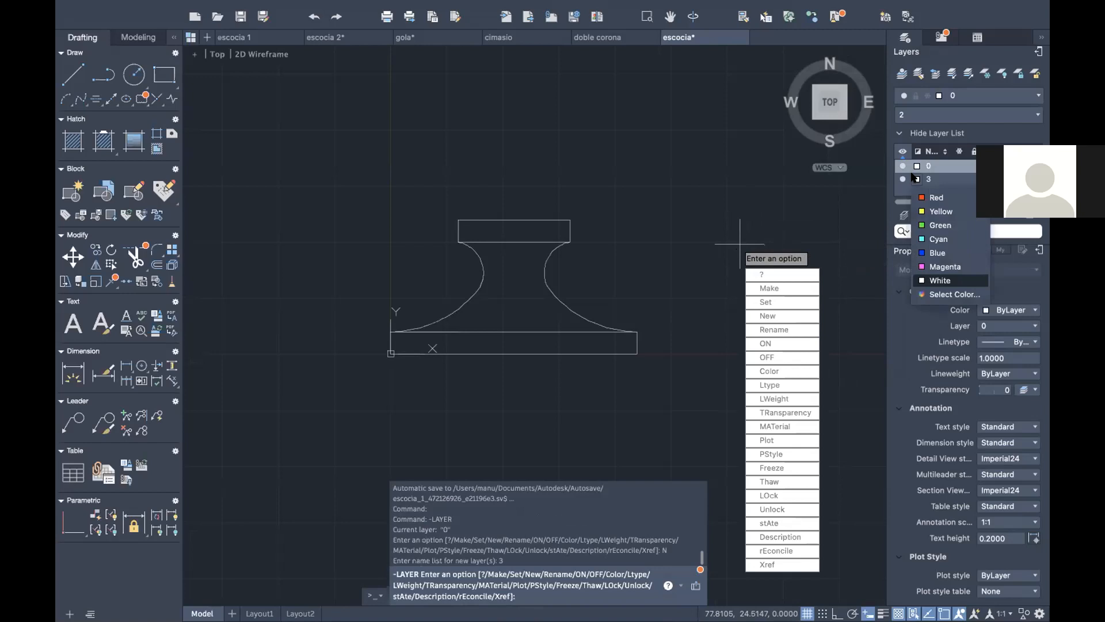
click(939, 211)
click(654, 202)
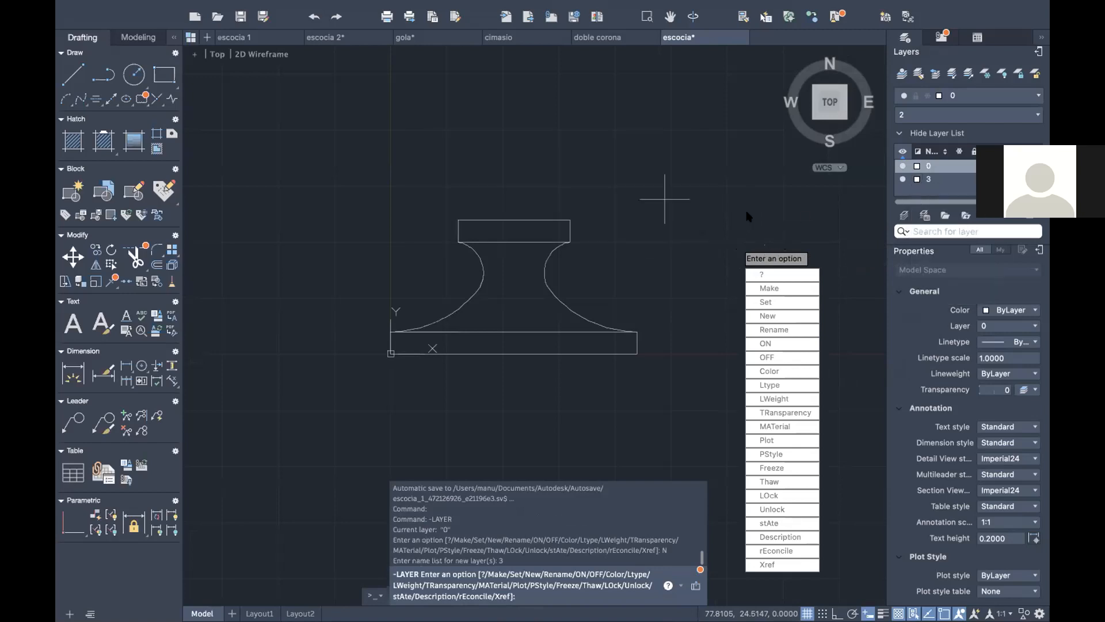
key(Escape)
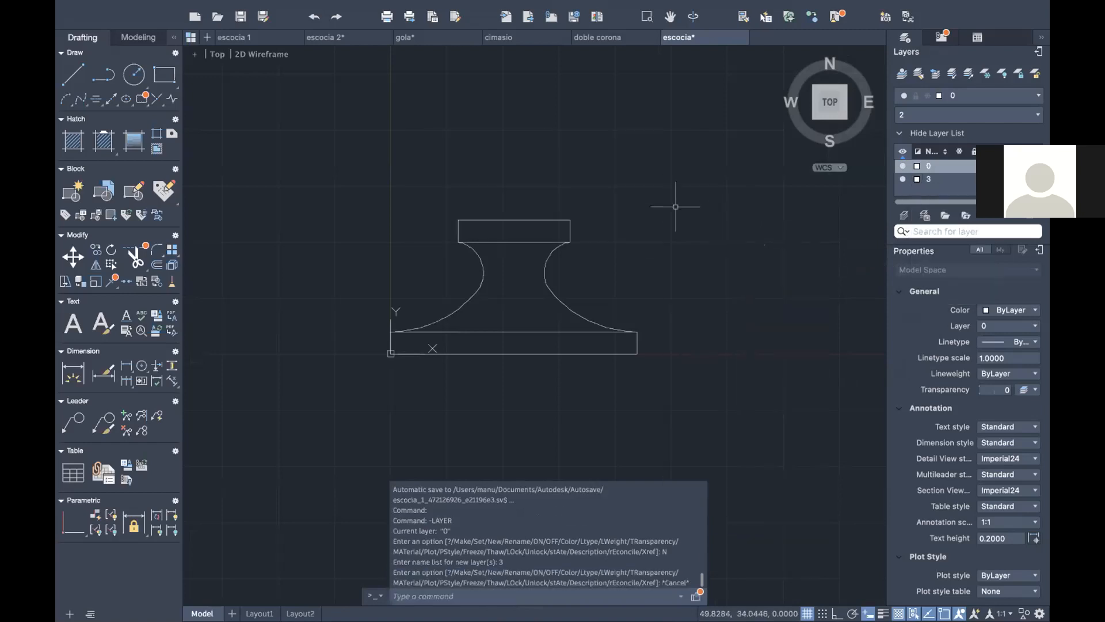
Step: Set the colour of layer 0 to Red in the layer list
click(957, 177)
click(931, 176)
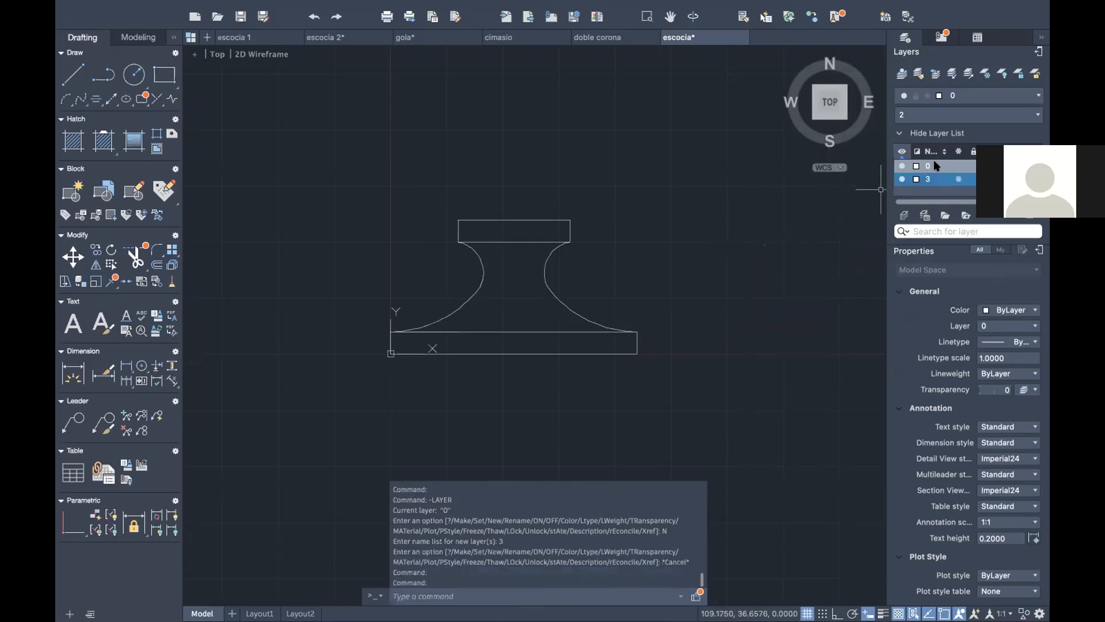
click(922, 167)
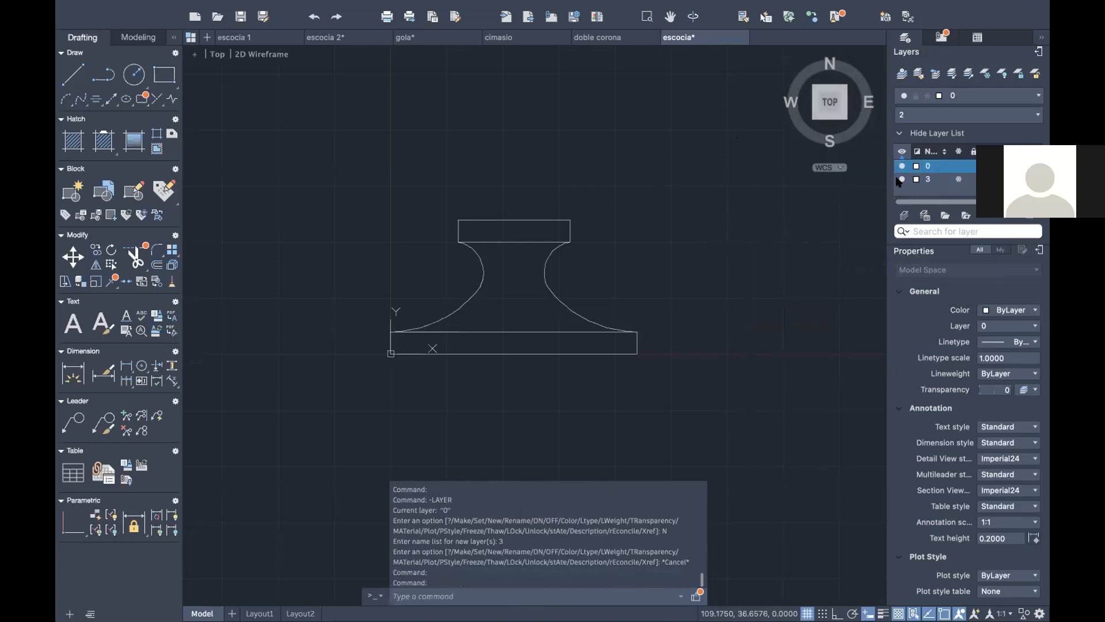
right_click(936, 164)
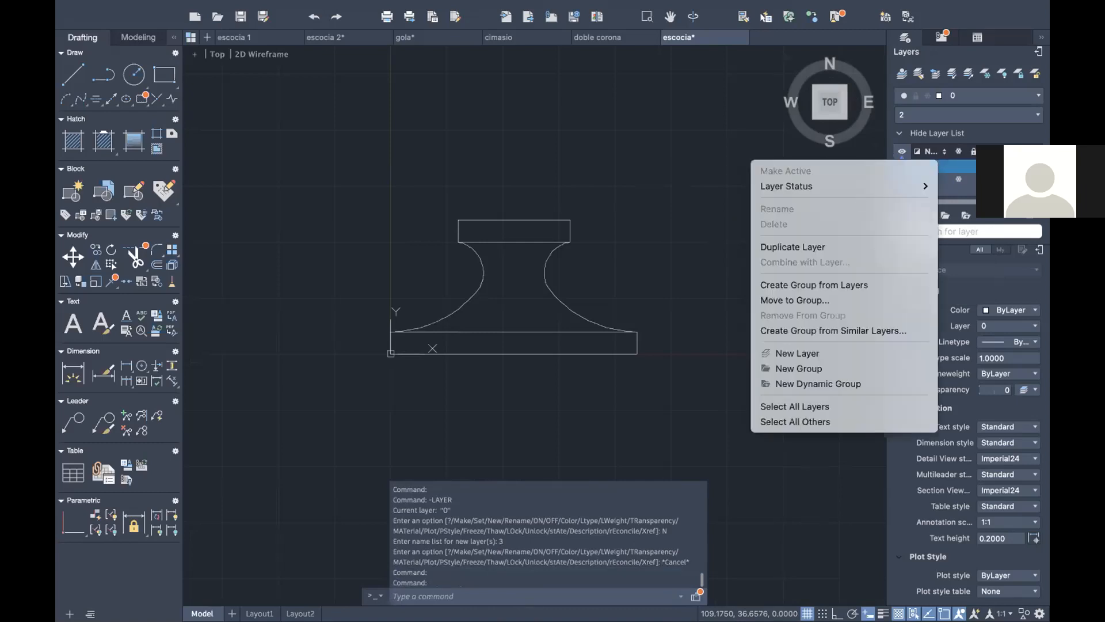
click(939, 166)
click(917, 166)
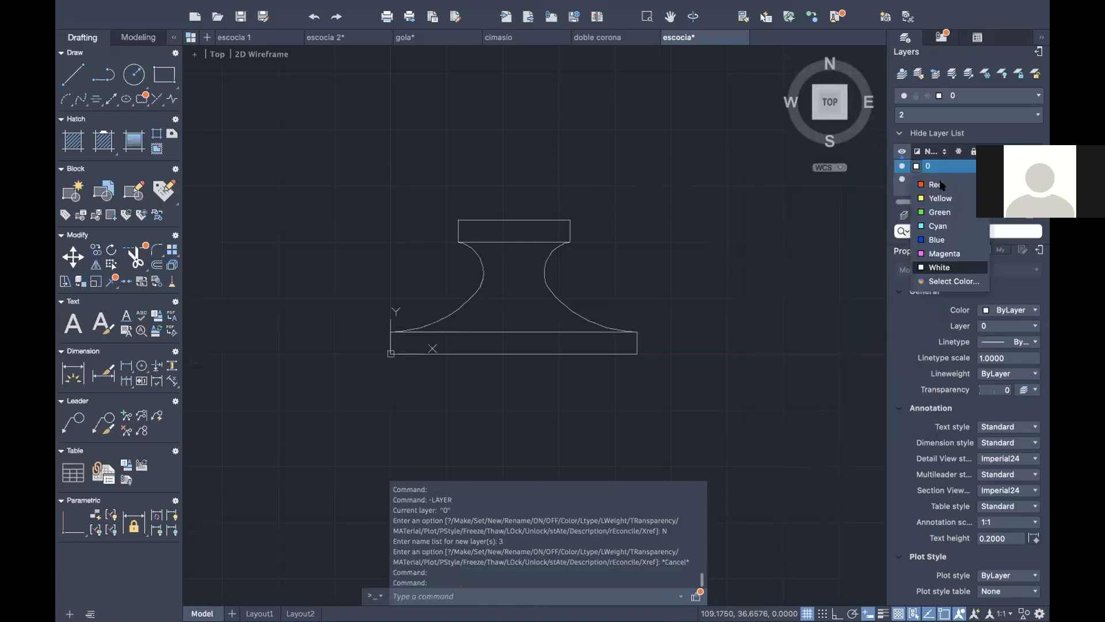
click(935, 184)
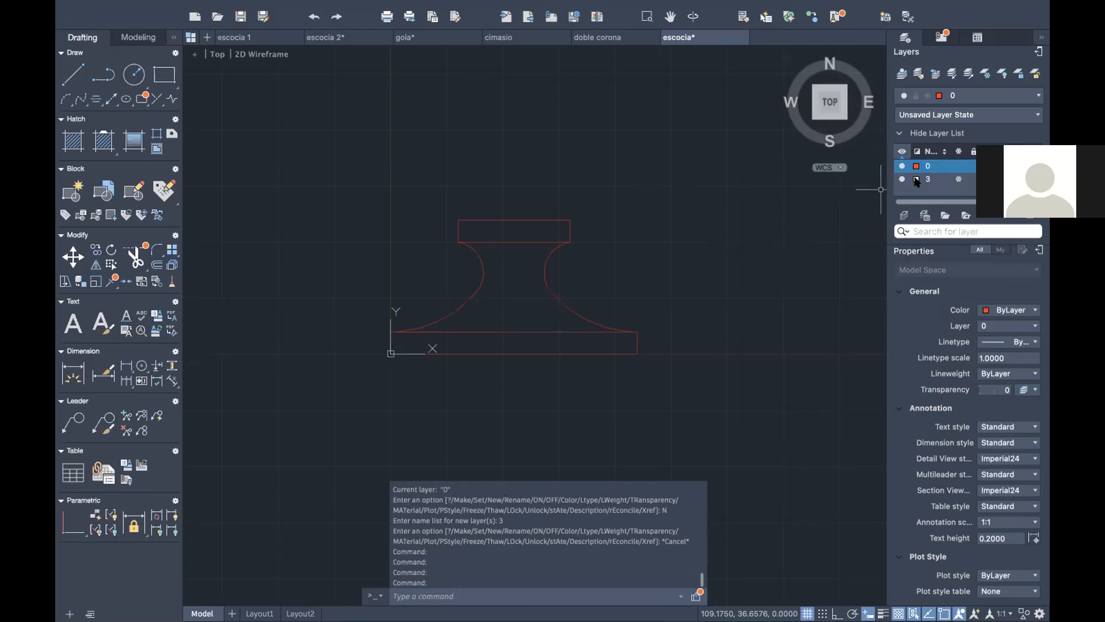
Step: Turn layer 3 off and back on, and view the available columns of the layer list
click(907, 180)
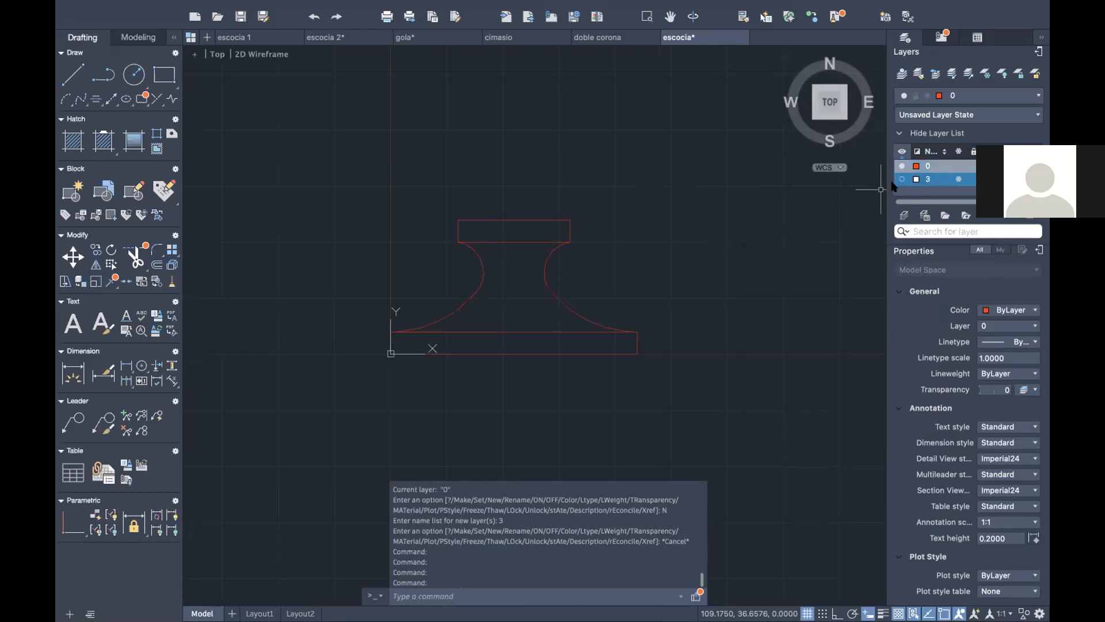
right_click(958, 166)
click(960, 144)
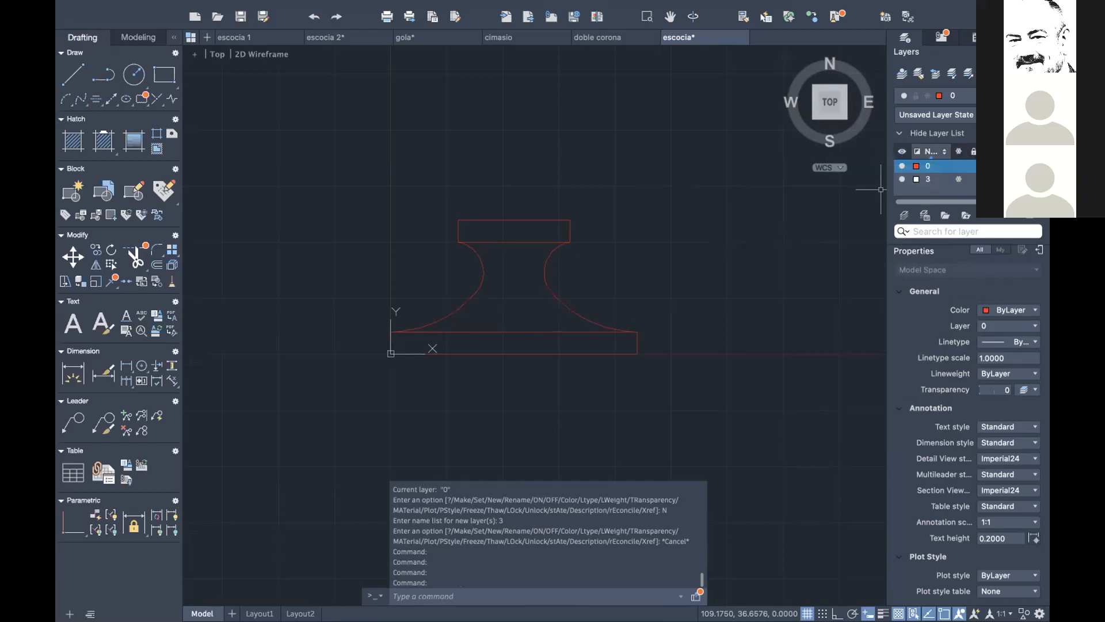
right_click(969, 152)
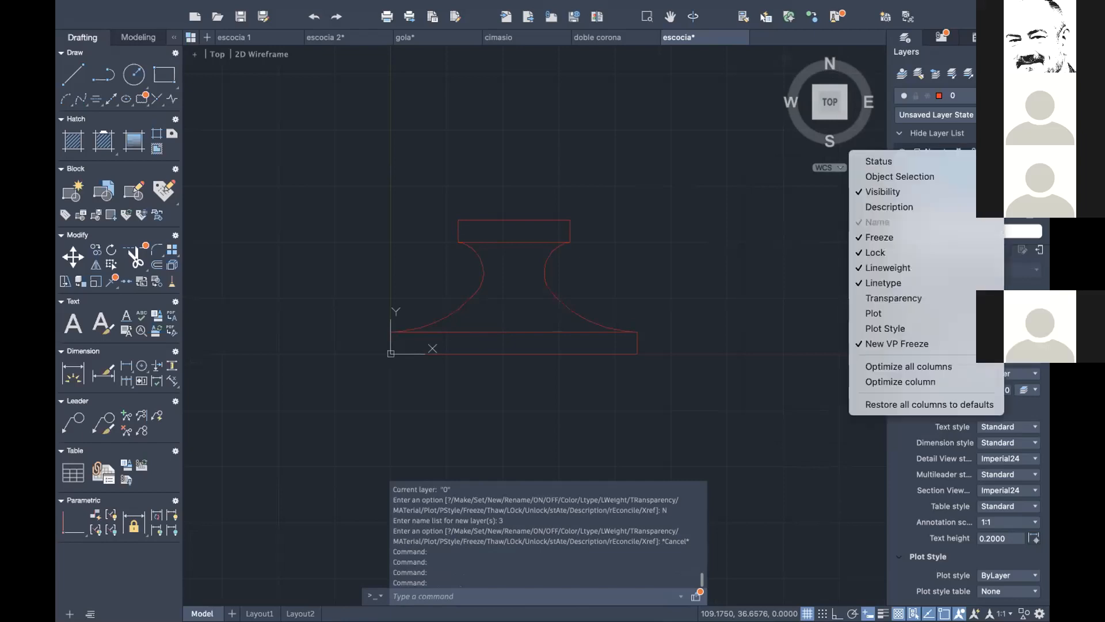
key(Escape)
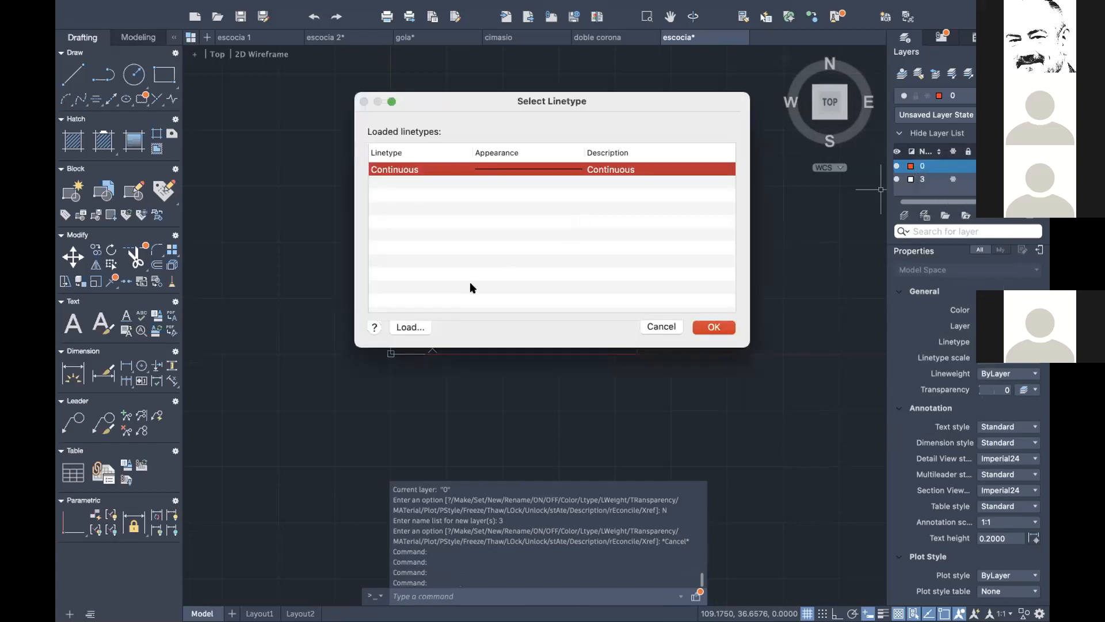
Step: Load the ISO dash linetype from acad.lin for layer 0 and accept the linetype selection
click(410, 327)
scroll(538, 213, down, 5)
scroll(541, 210, up, 5)
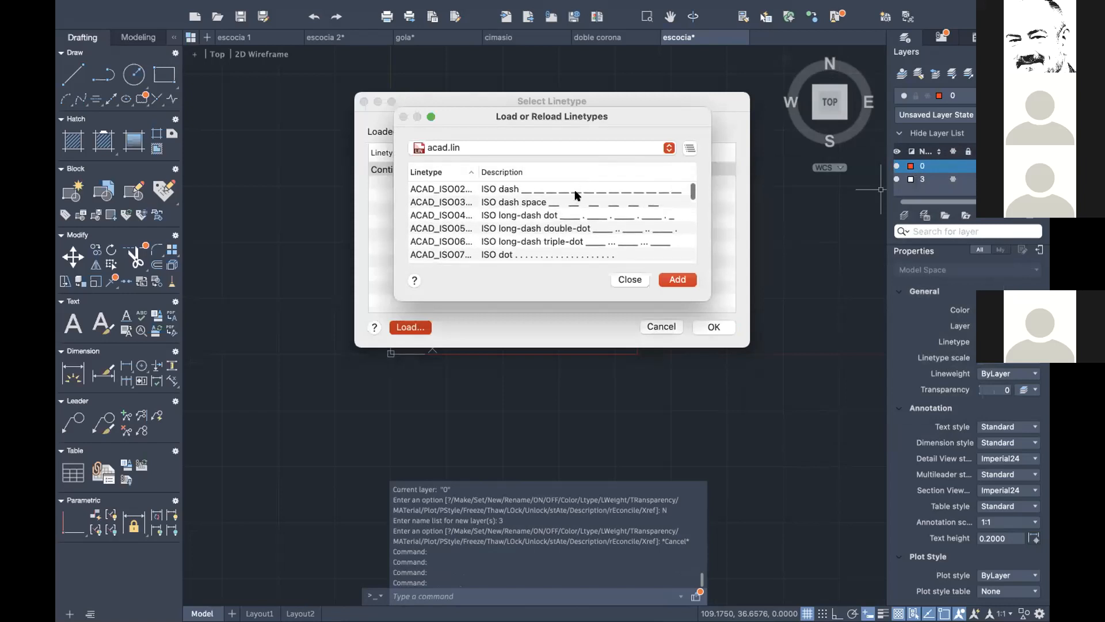
click(579, 190)
click(677, 279)
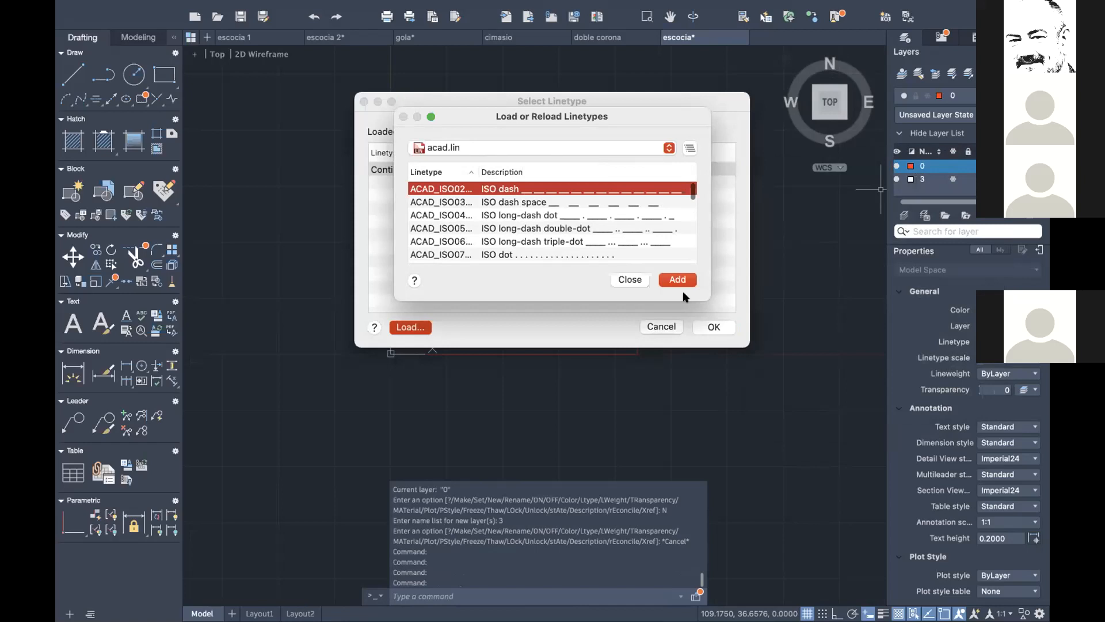
click(714, 327)
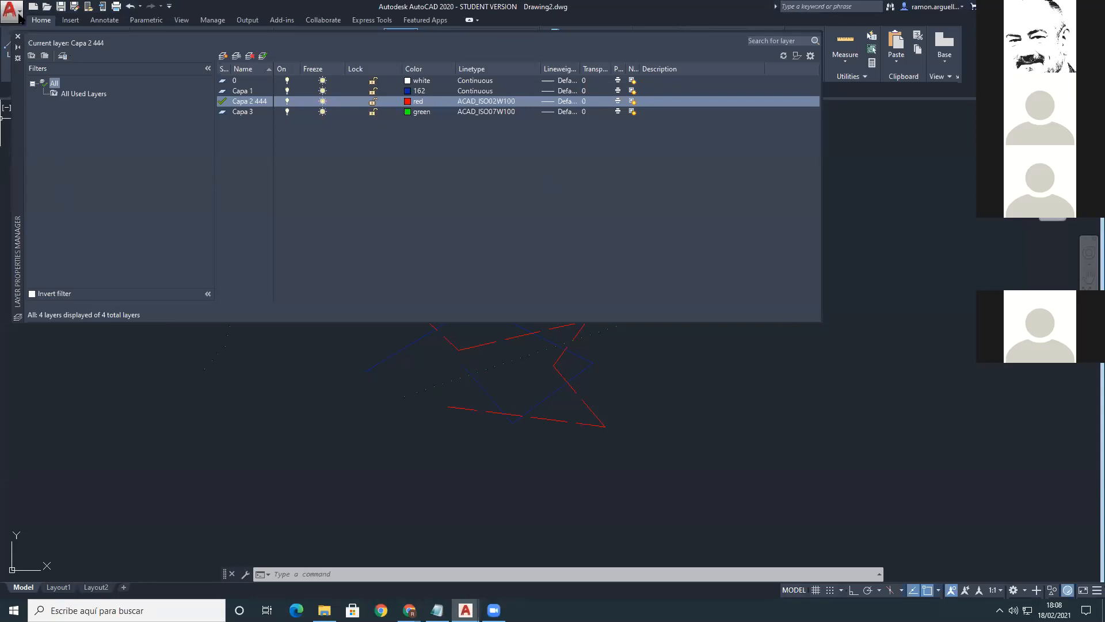
Step: Close the Layer Properties Manager in Drawing2 and cancel the window selection around the objects
click(18, 36)
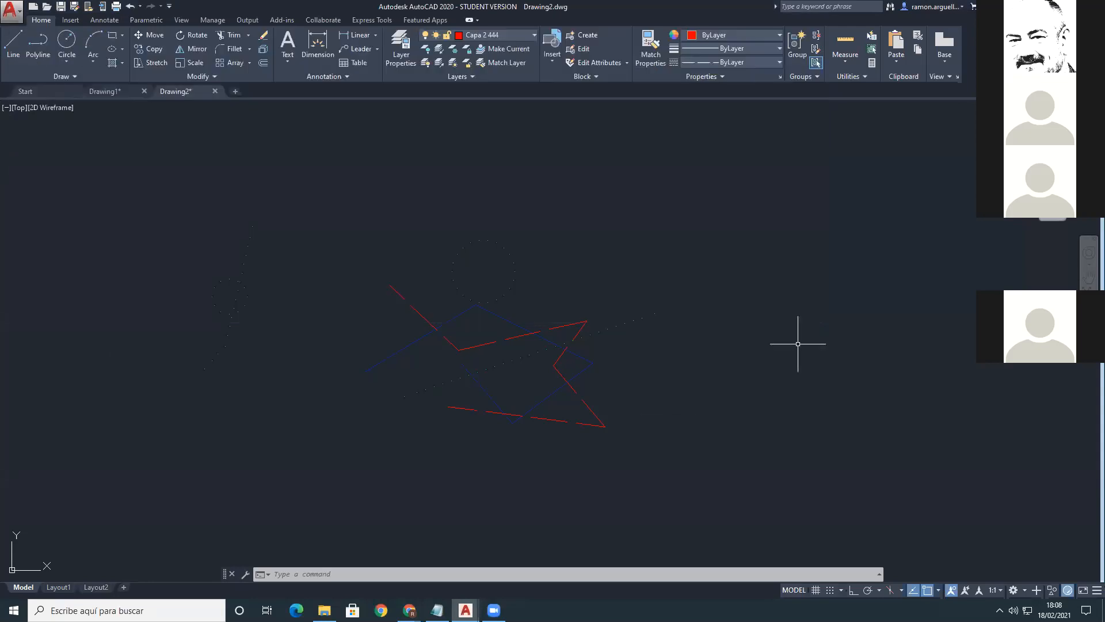
click(728, 210)
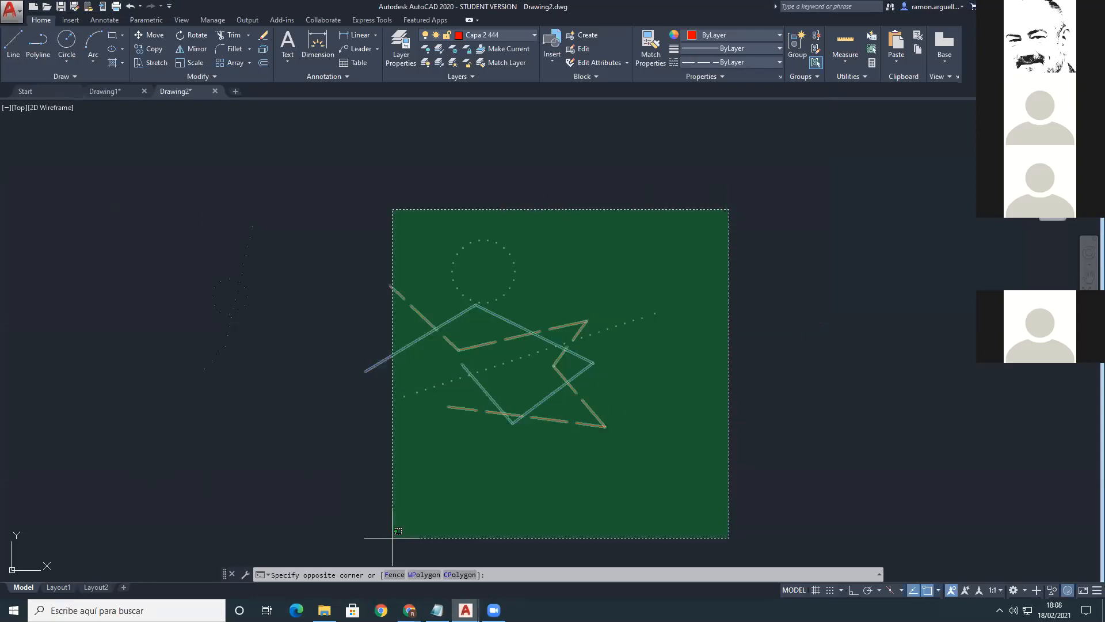
key(Escape)
key(Escape)
Step: Switch to the AutoCAD1.txt notes in Notepad and add a _LAYER entry with the note "(Tipo de linea" below _SAVE
click(438, 611)
scroll(423, 271, down, 2)
scroll(375, 292, up, 4)
scroll(348, 297, down, 3)
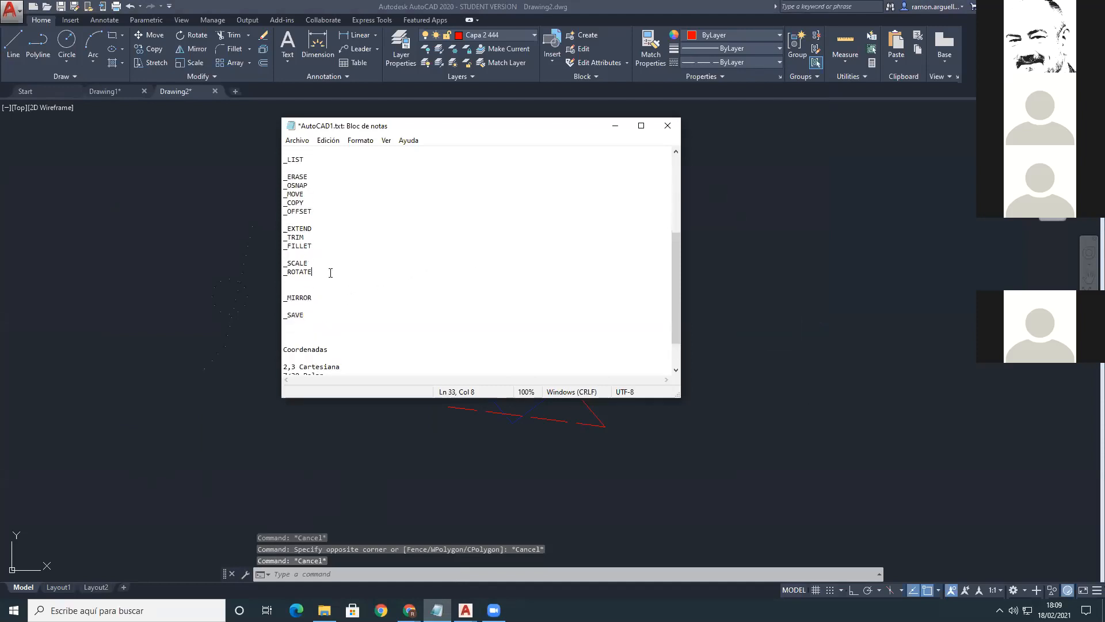
key(Down)
key(Down)
key(Down)
key(Down)
key(Down)
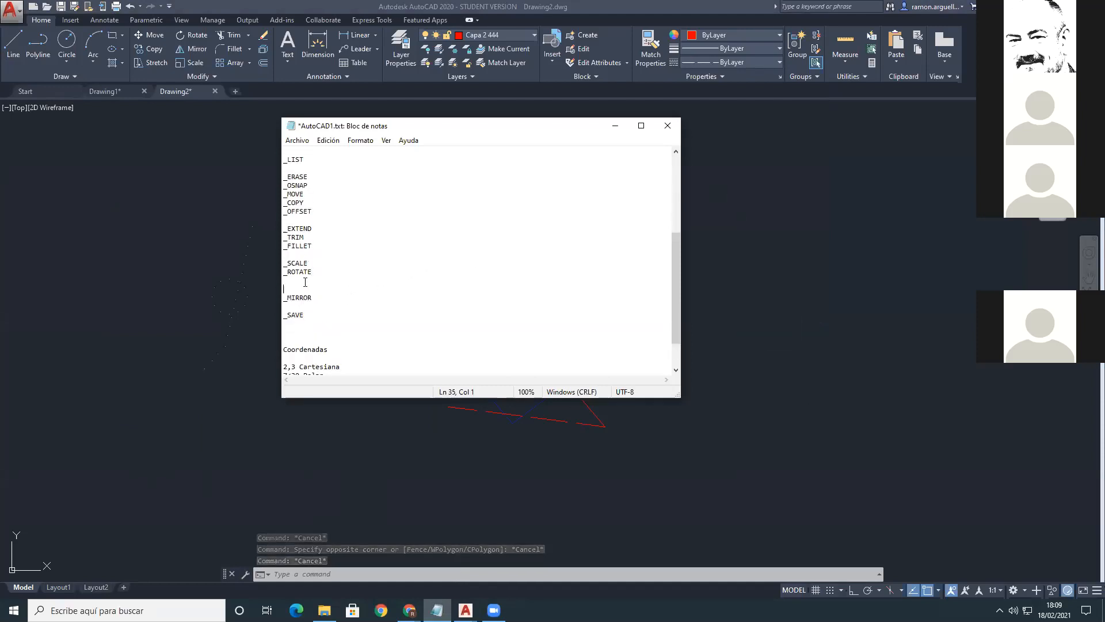
key(Return)
key(Return)
text(_LAYER)
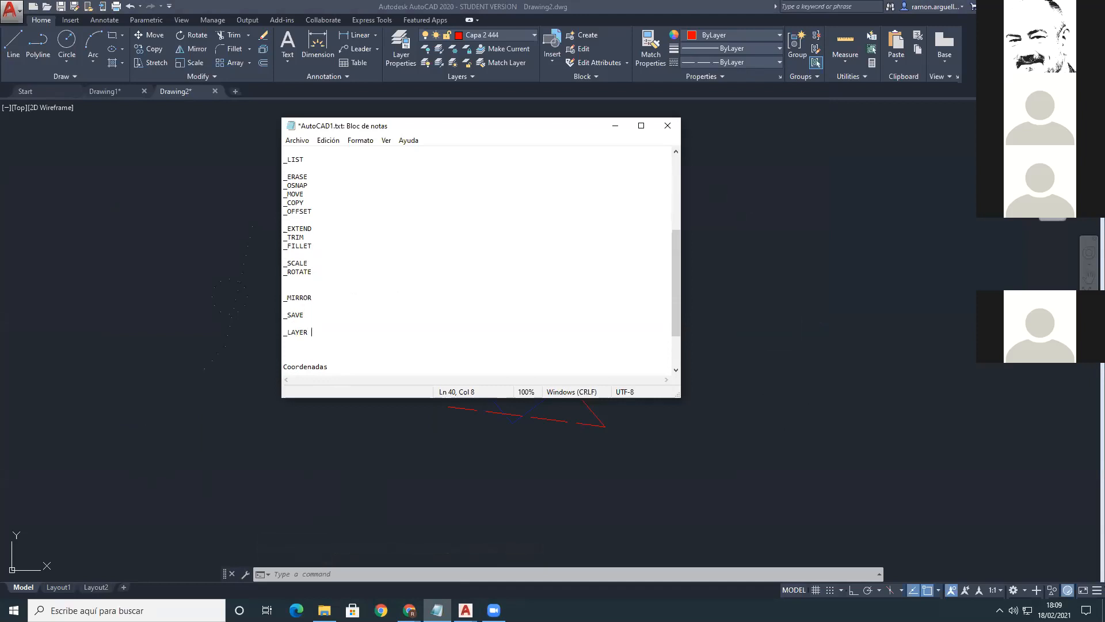
text( (Tipo de linea)
Step: Remove the blank line between _ARC and _POINT in the notes, highlight _TEXT and minimize the notes window
key(ctrl+Home)
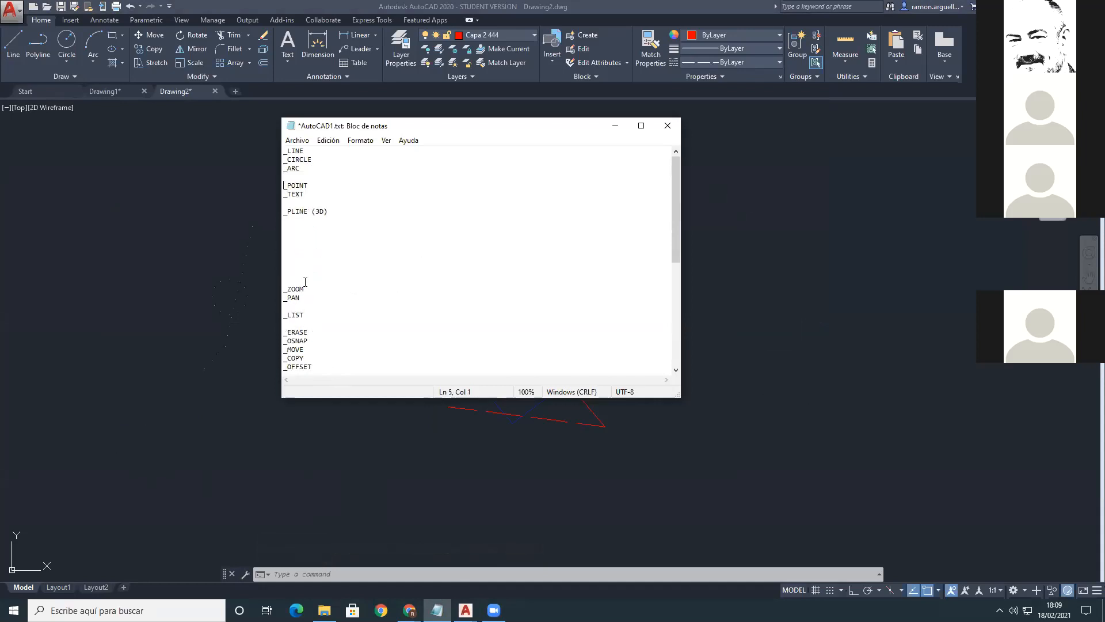
key(BackSpace)
key(shift+End)
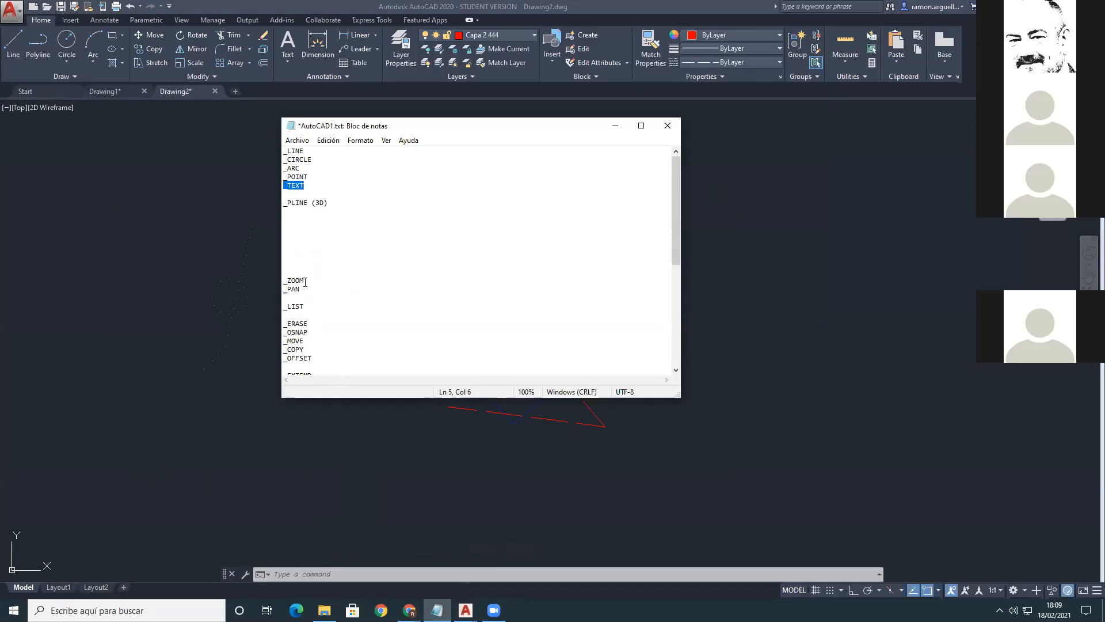
click(614, 125)
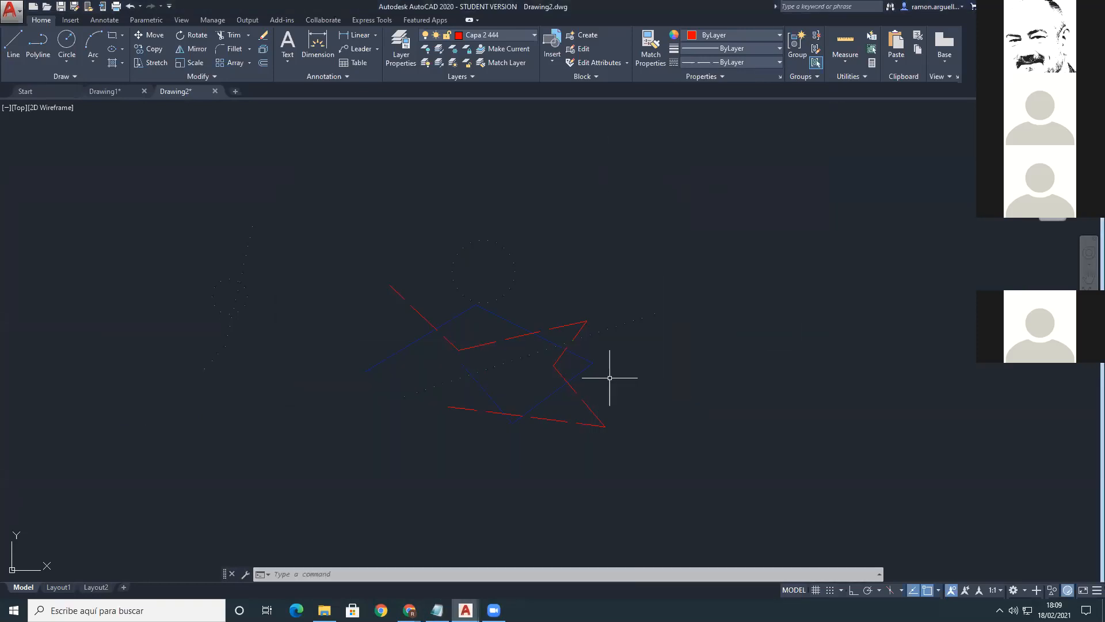
Step: Make layer 0 current and erase all objects in Drawing2
click(468, 36)
click(469, 50)
click(802, 186)
click(167, 544)
key(Delete)
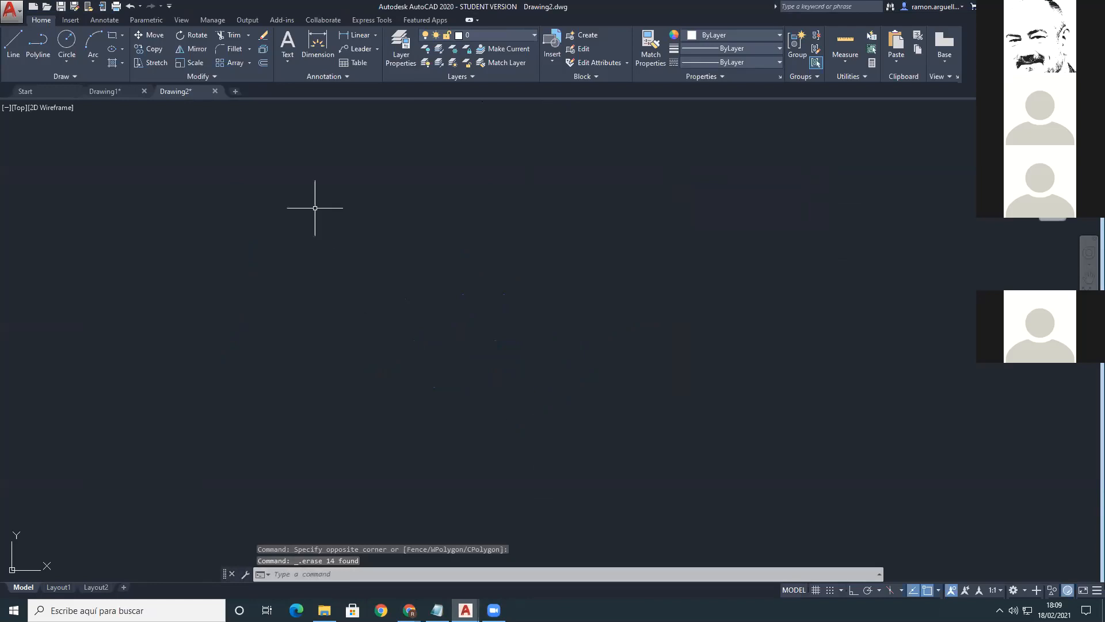
Step: Start a single-line text with the TEXT command, picking its start point and height in the drawing and accepting a rotation angle of 0
text(_eto)
key(BackSpace)
key(BackSpace)
key(BackSpace)
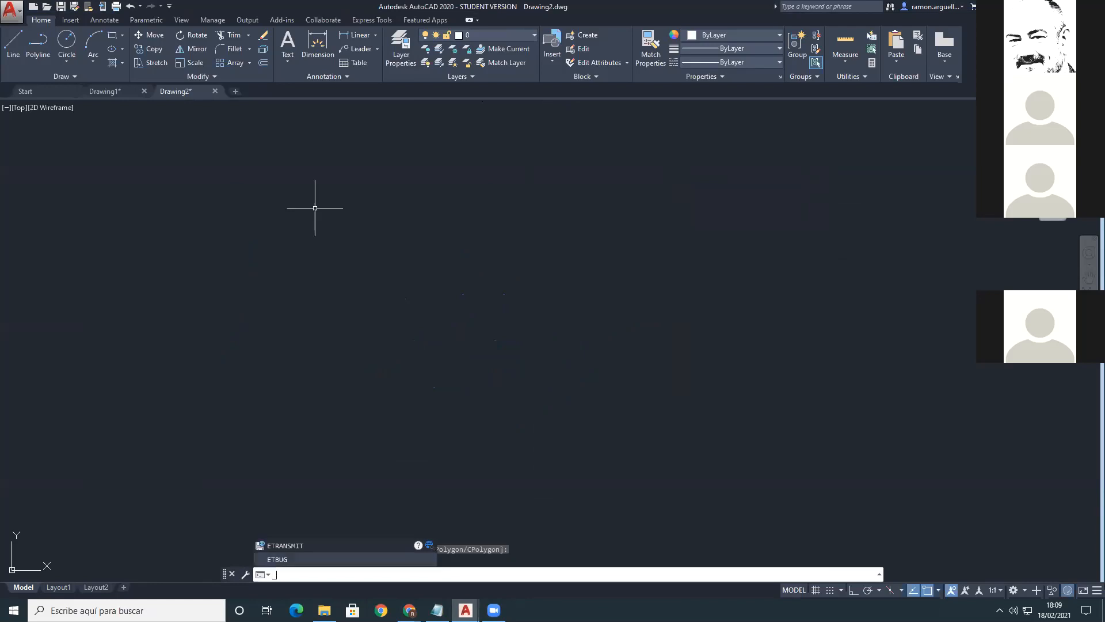
text(TEXT)
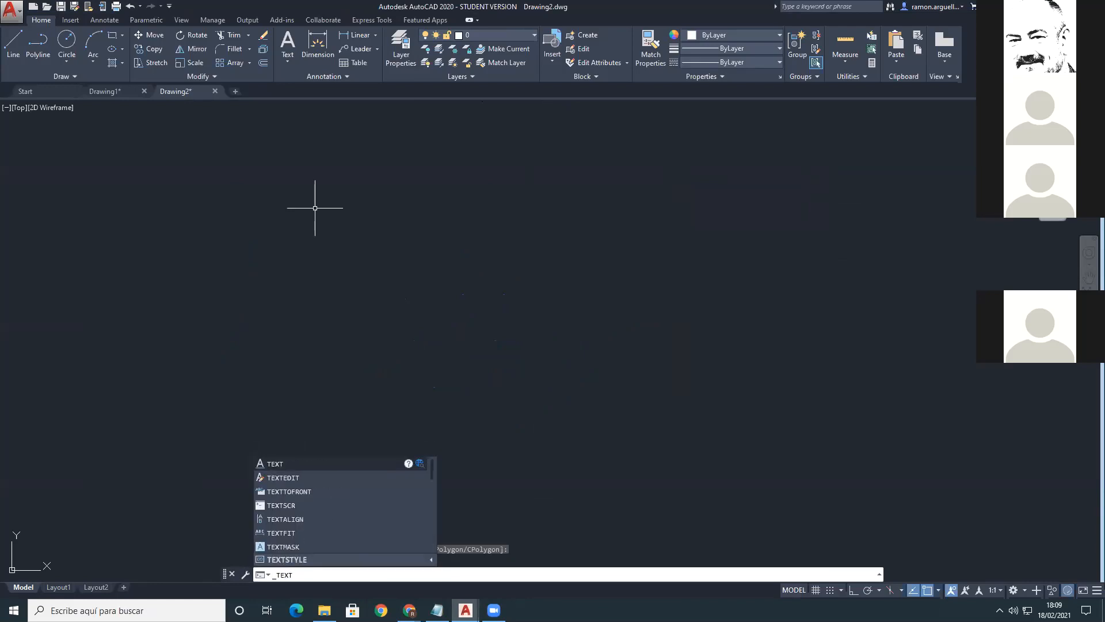
key(Return)
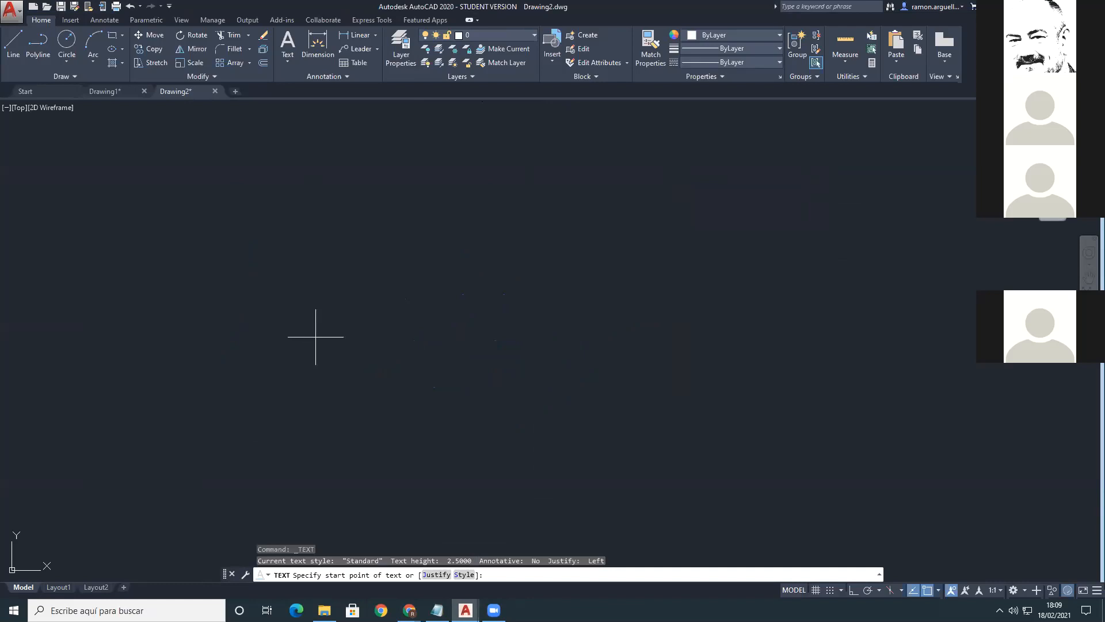
click(266, 237)
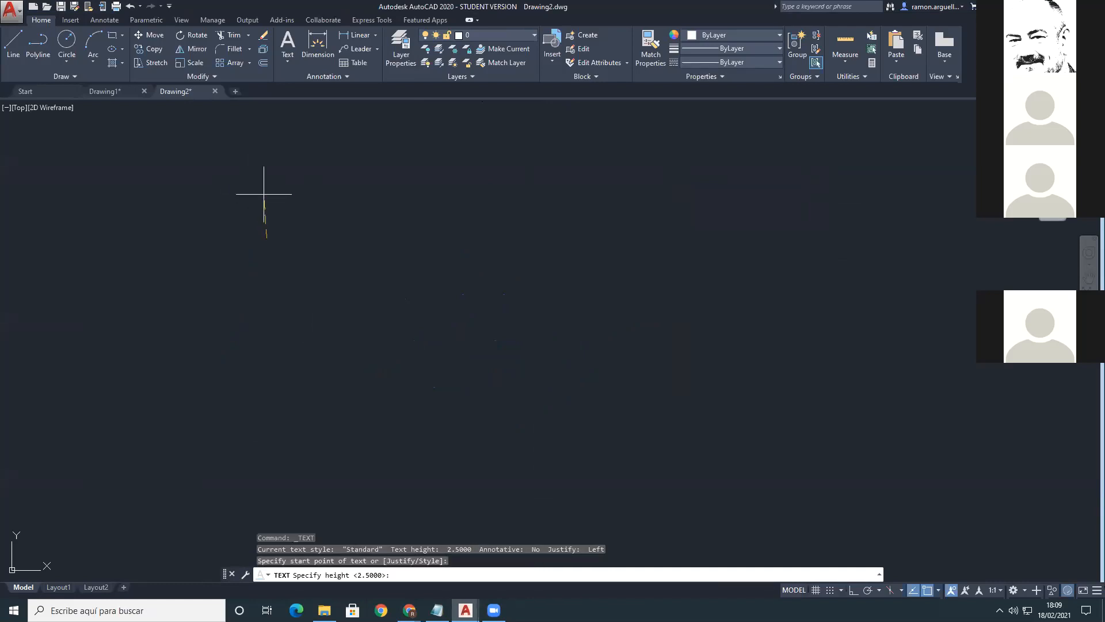
click(264, 194)
key(F8)
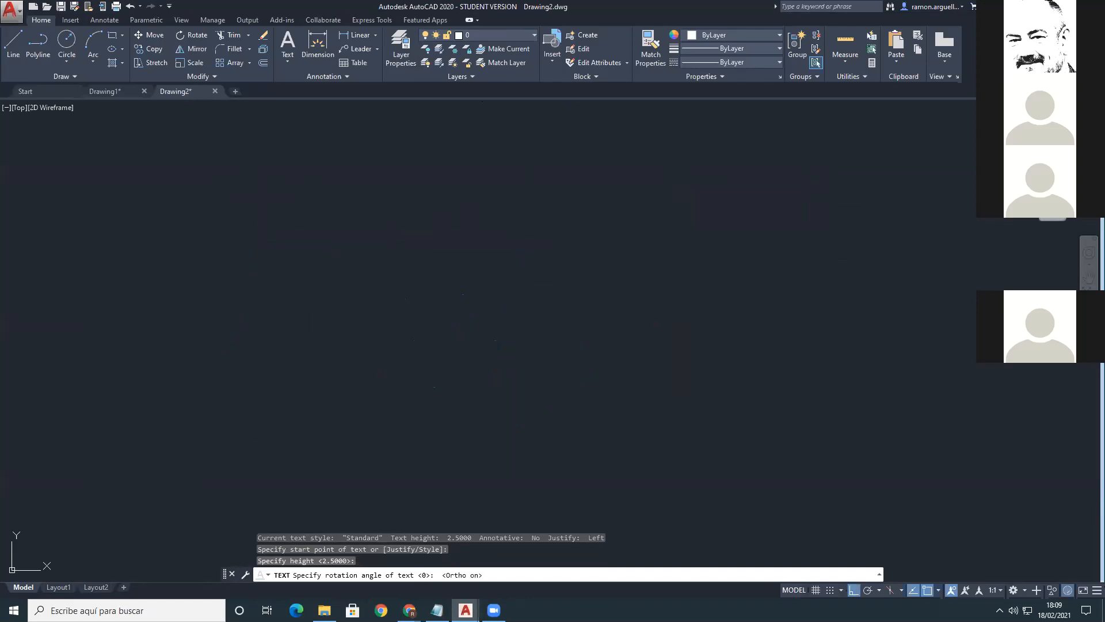
key(Return)
Step: Write "Hola" and "Adios" as two lines of text and finish the text entry
text(Ho)
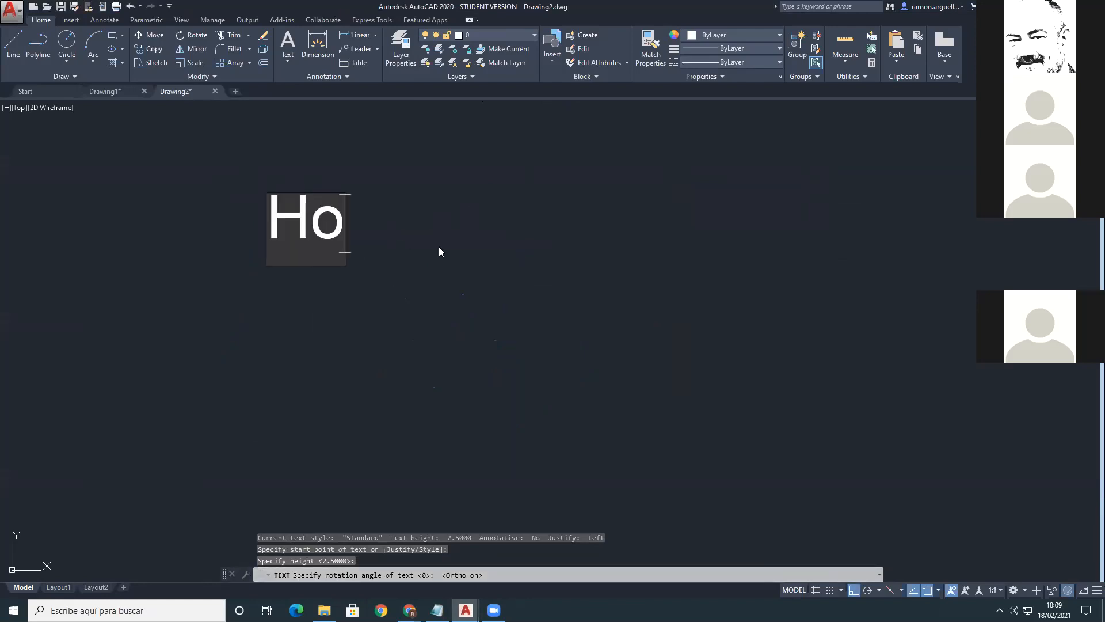
text(la)
key(Return)
text(Adio)
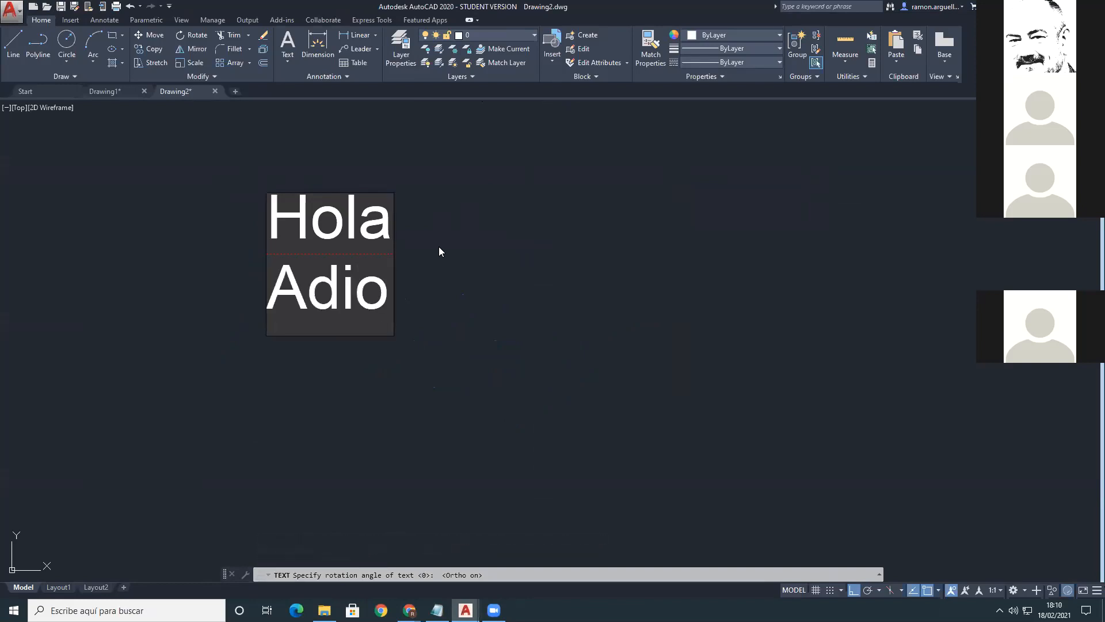
text(s)
key(Return)
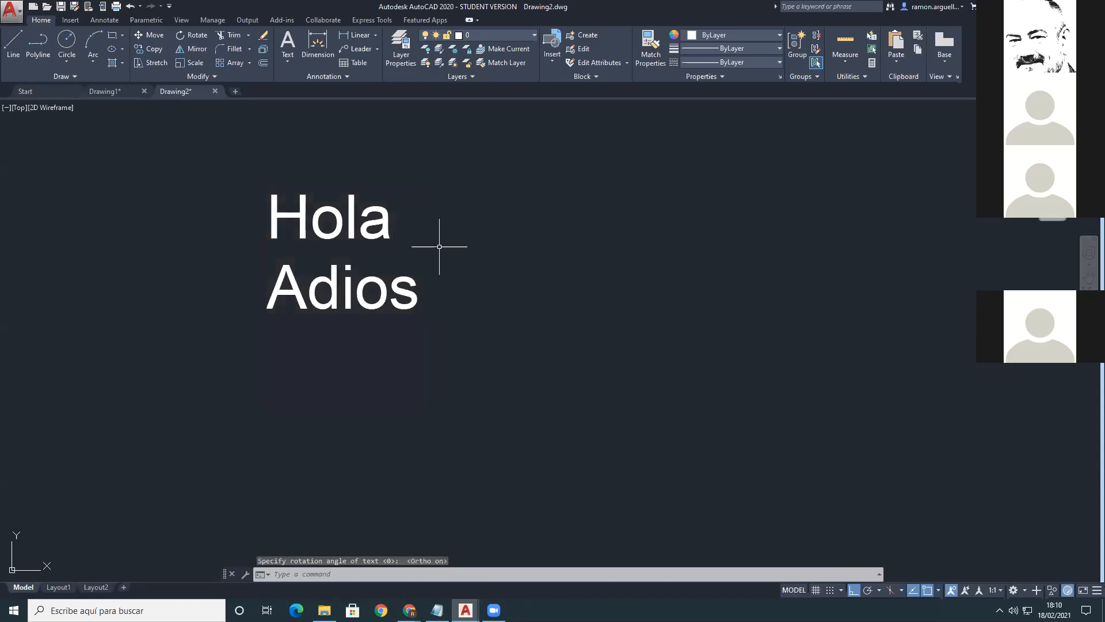
Step: Move the "Adios" text by its grip diagonally down and to the right of "Hola", with Ortho off
click(419, 290)
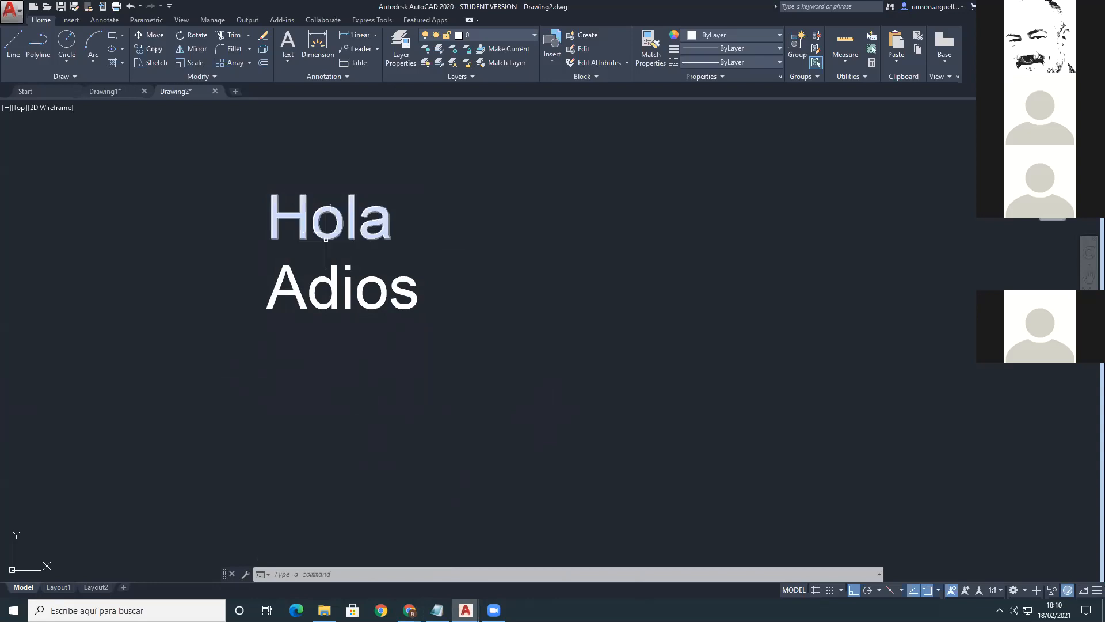
click(314, 307)
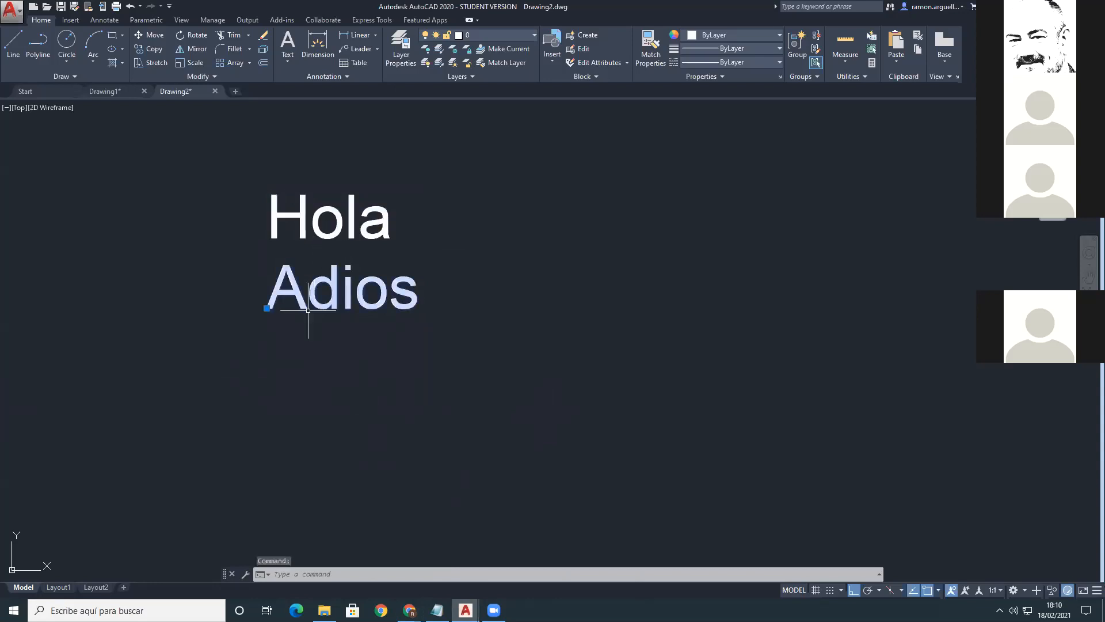
click(267, 308)
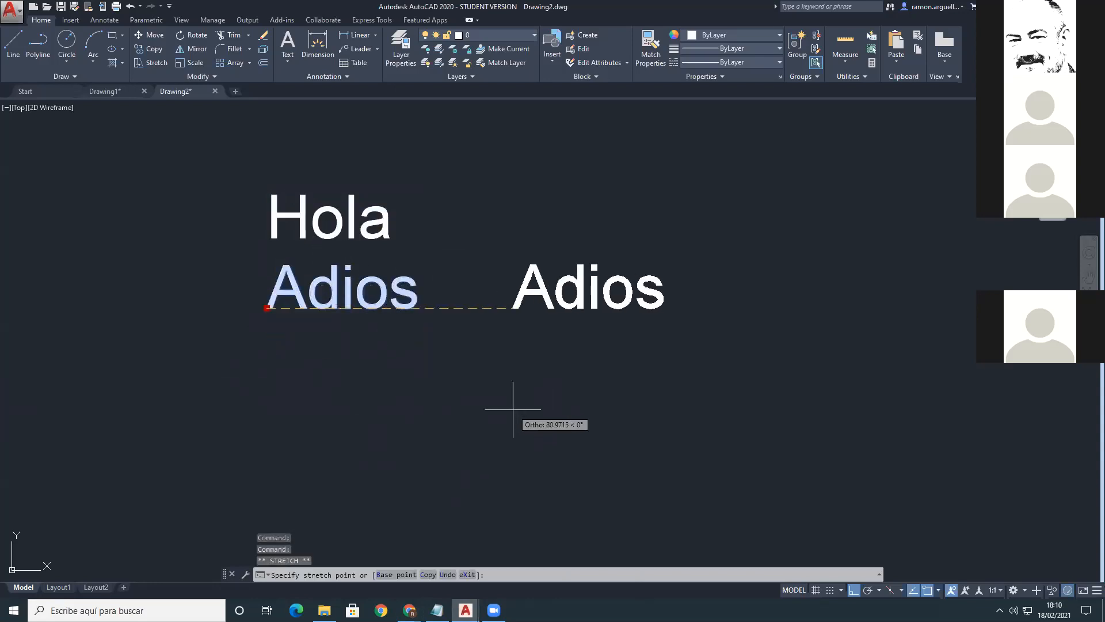
key(F8)
click(617, 467)
key(Escape)
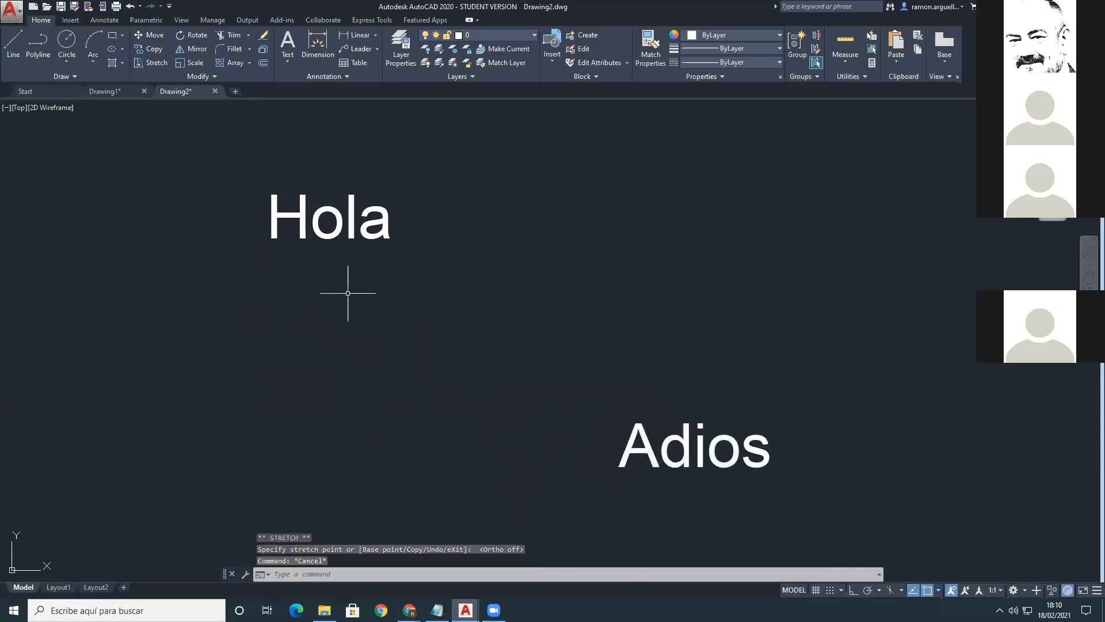
Step: Move the "Hola" text by its grip to the right, above "Adios", and clear the selection
click(314, 233)
click(266, 237)
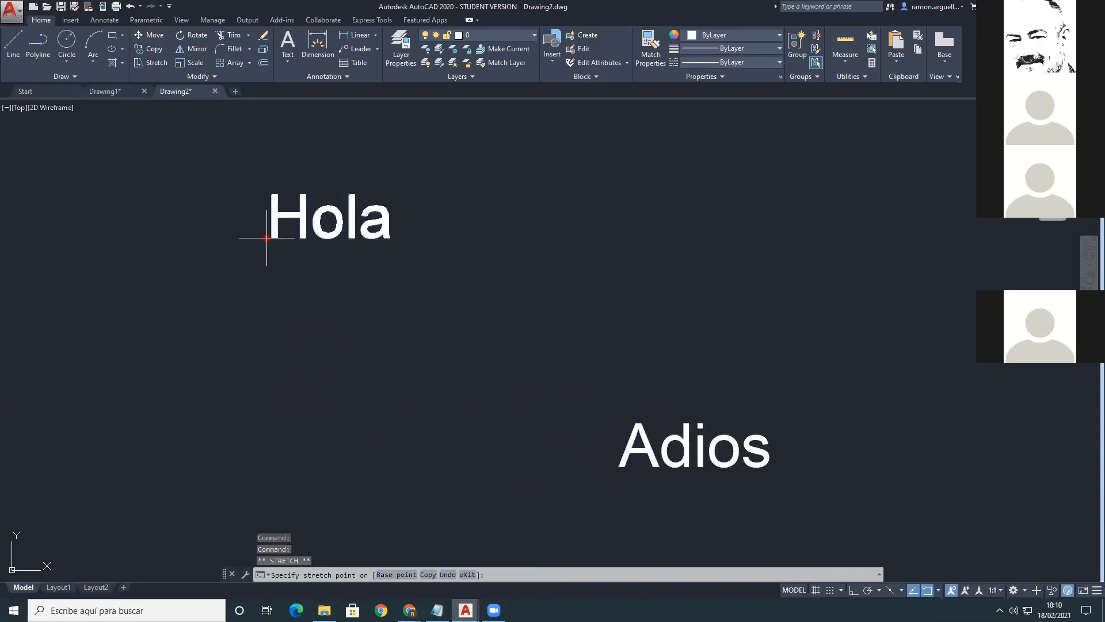
click(492, 233)
key(Escape)
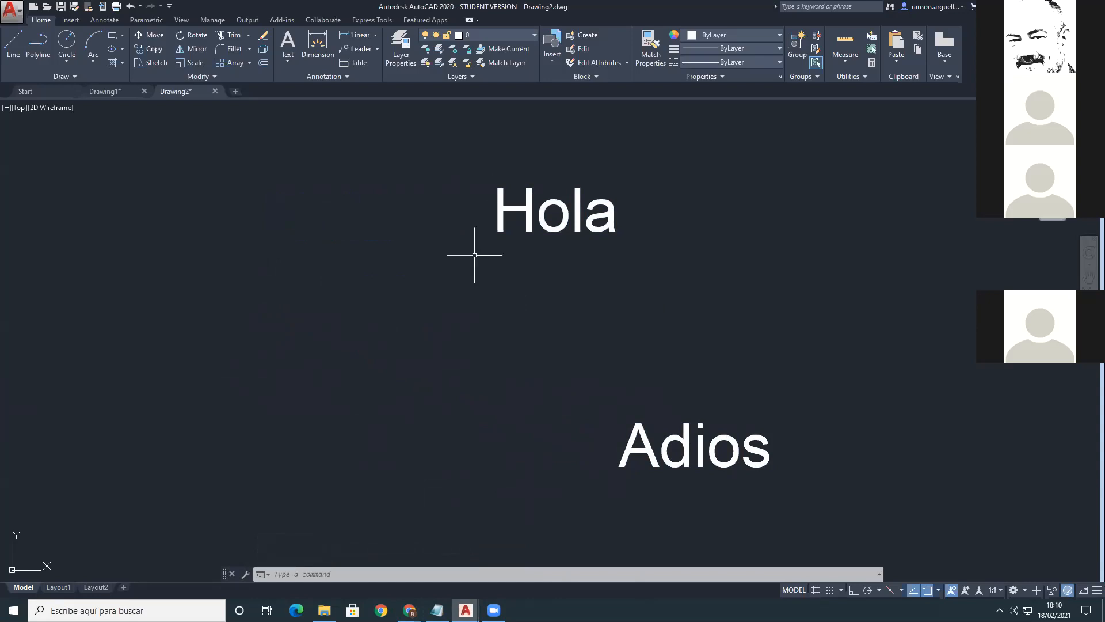
Step: Erase the "Hola" and "Adios" single-line texts together
click(449, 150)
click(863, 527)
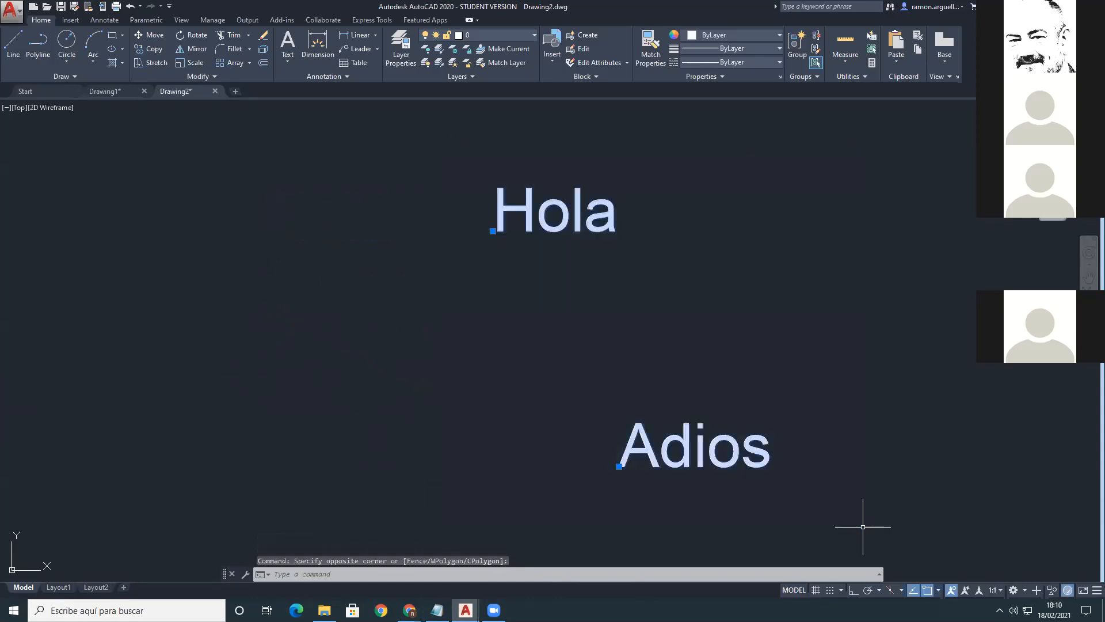
key(Delete)
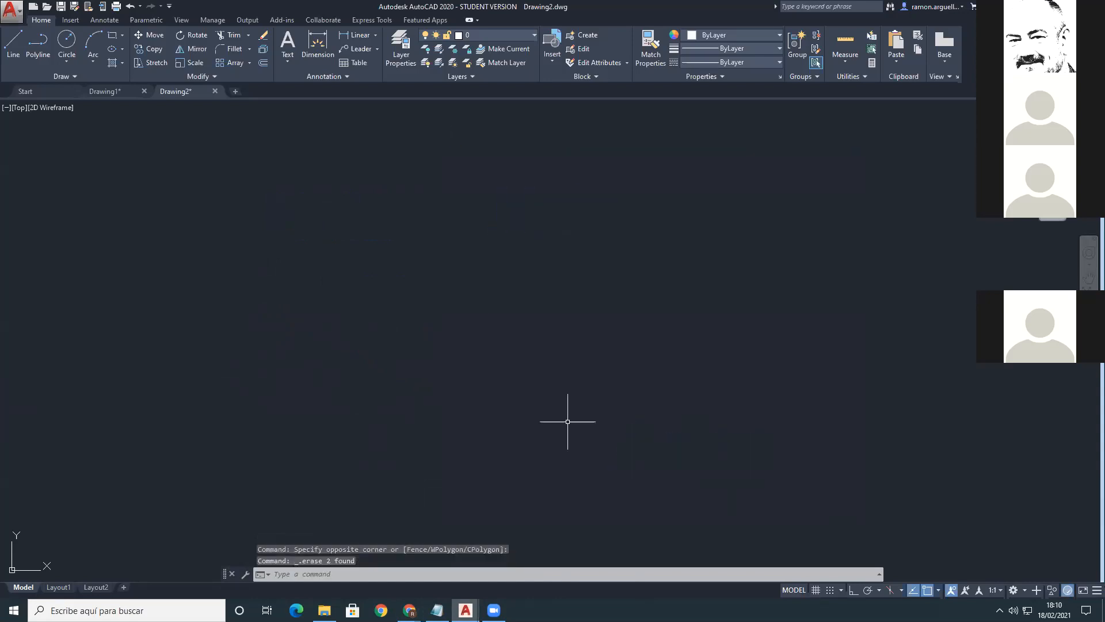
Step: Start a multiline text and define its rectangular frame across the middle of the empty drawing area
click(289, 62)
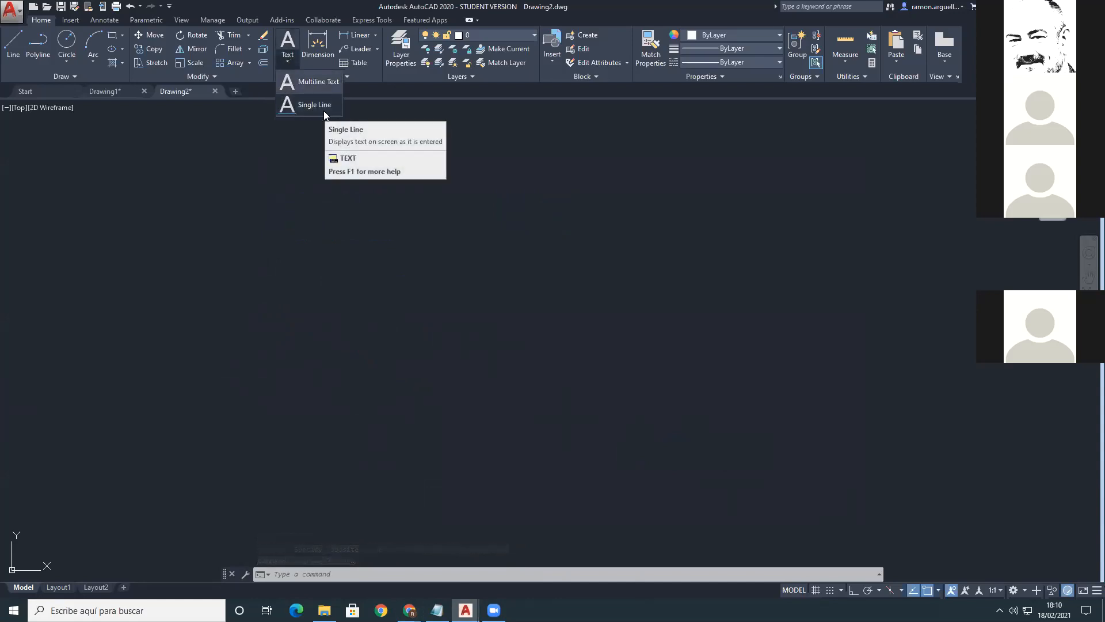
click(309, 82)
click(294, 206)
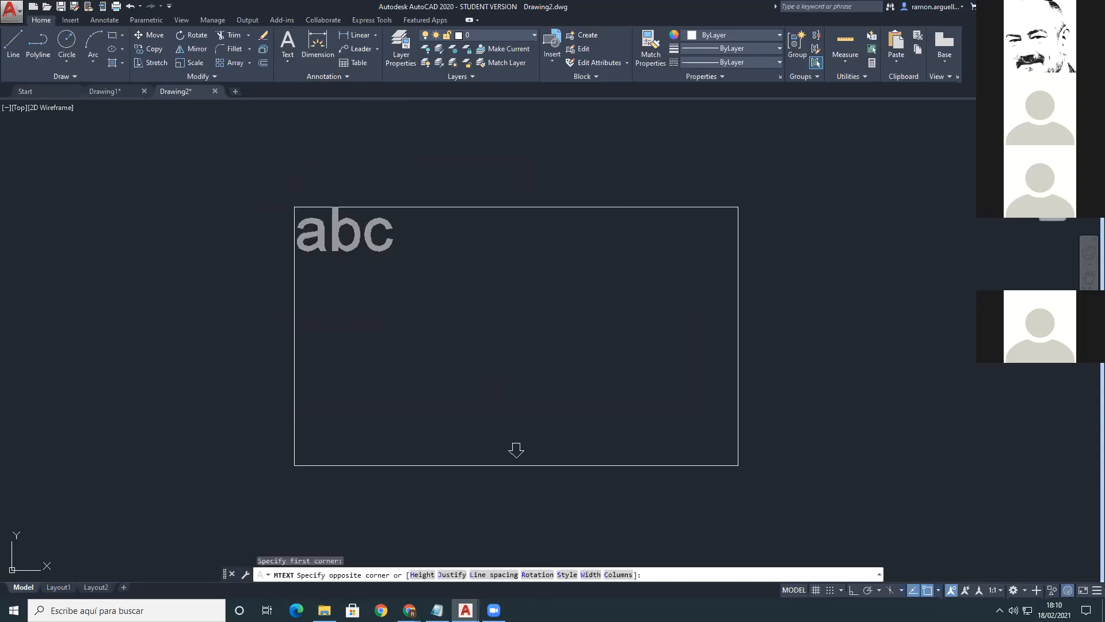
click(739, 465)
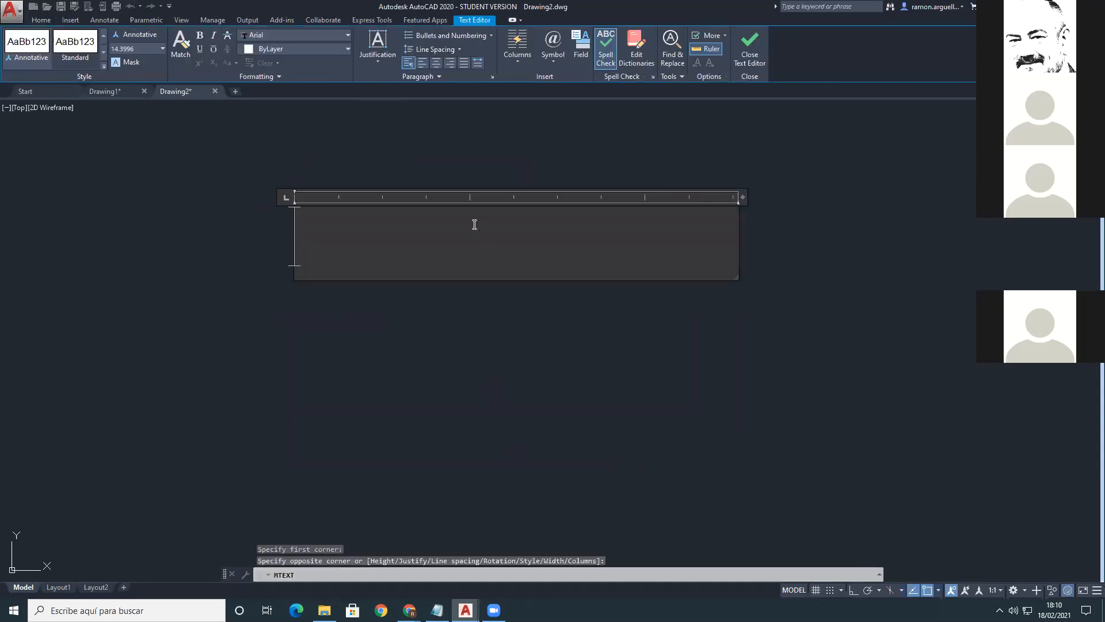
Step: Write "Hola" and "Esto es una prueba" as separate paragraphs, add empty lines below, and close the editor saving the text changes
text(Hola)
key(Return)
text(Esto es una )
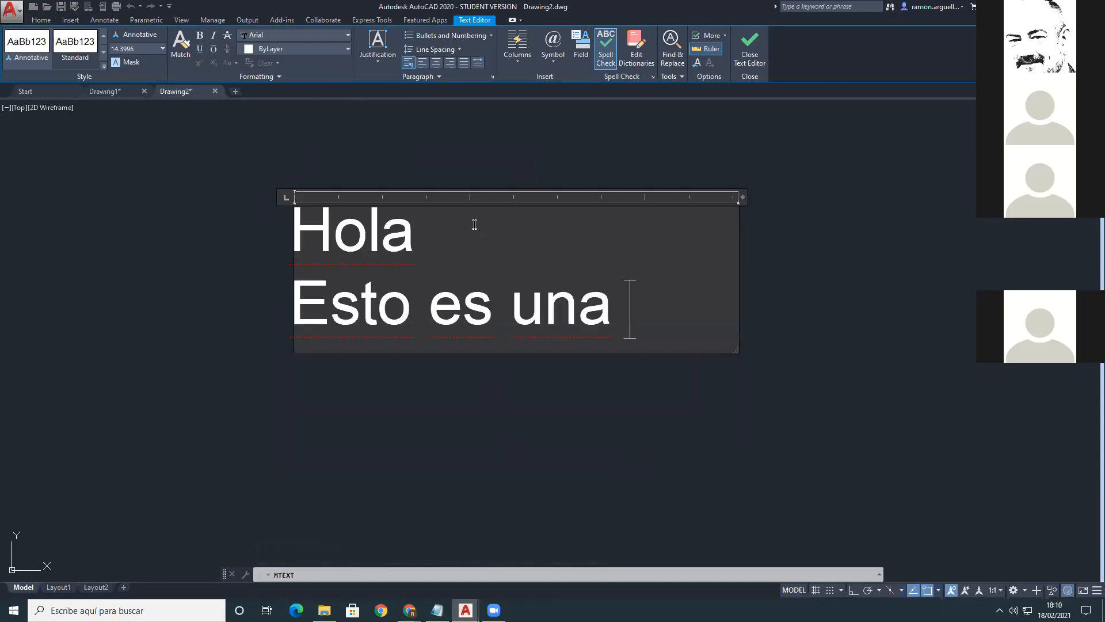
text(prueba)
key(Return)
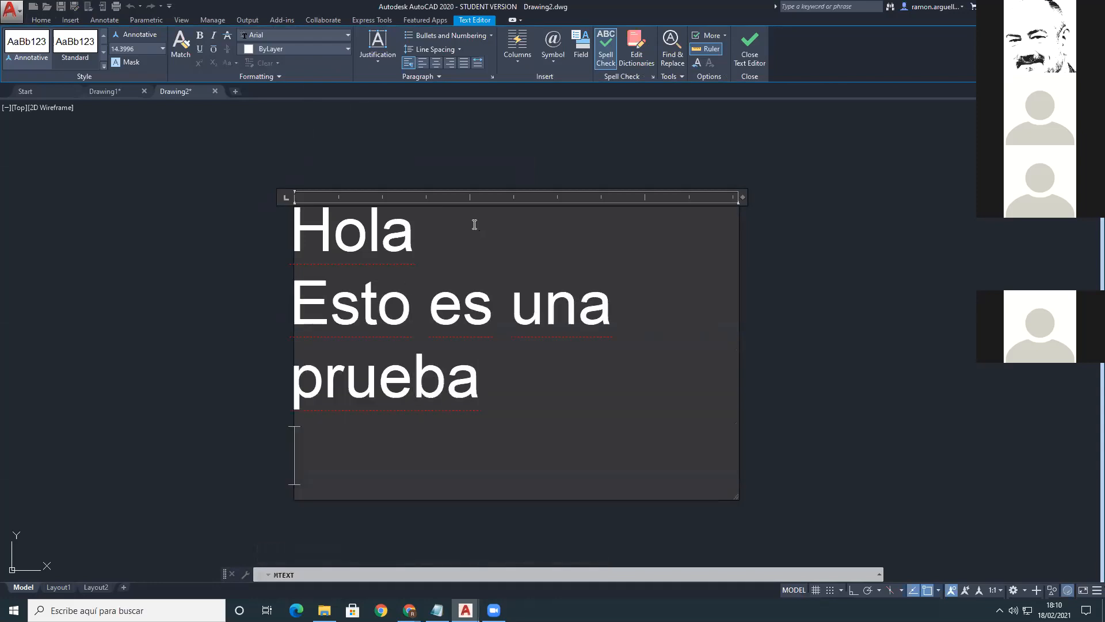
key(Return)
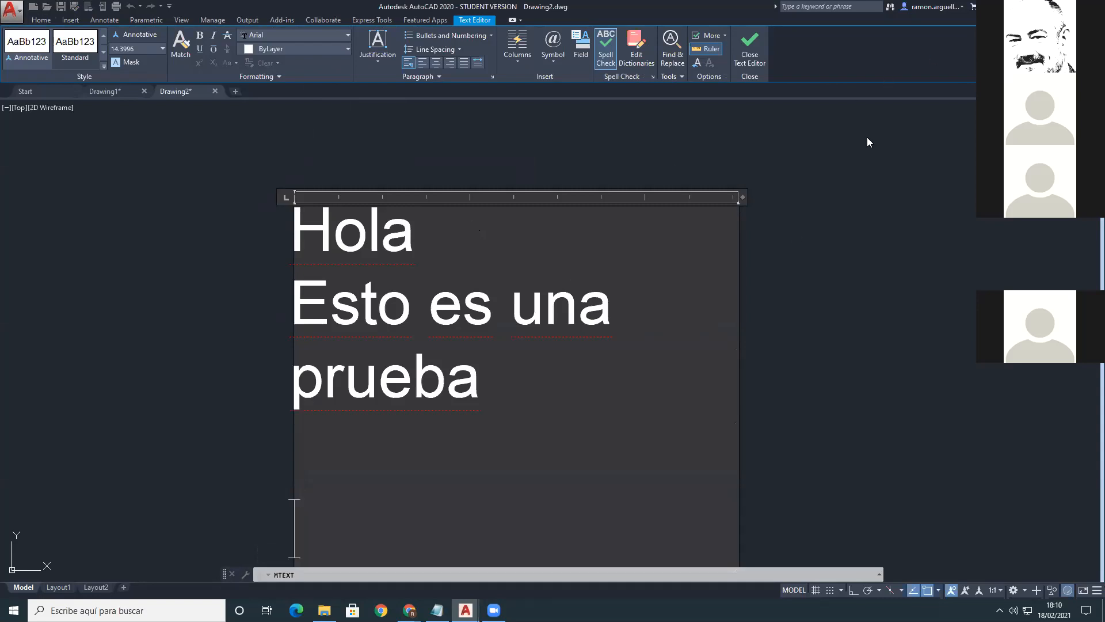
key(Escape)
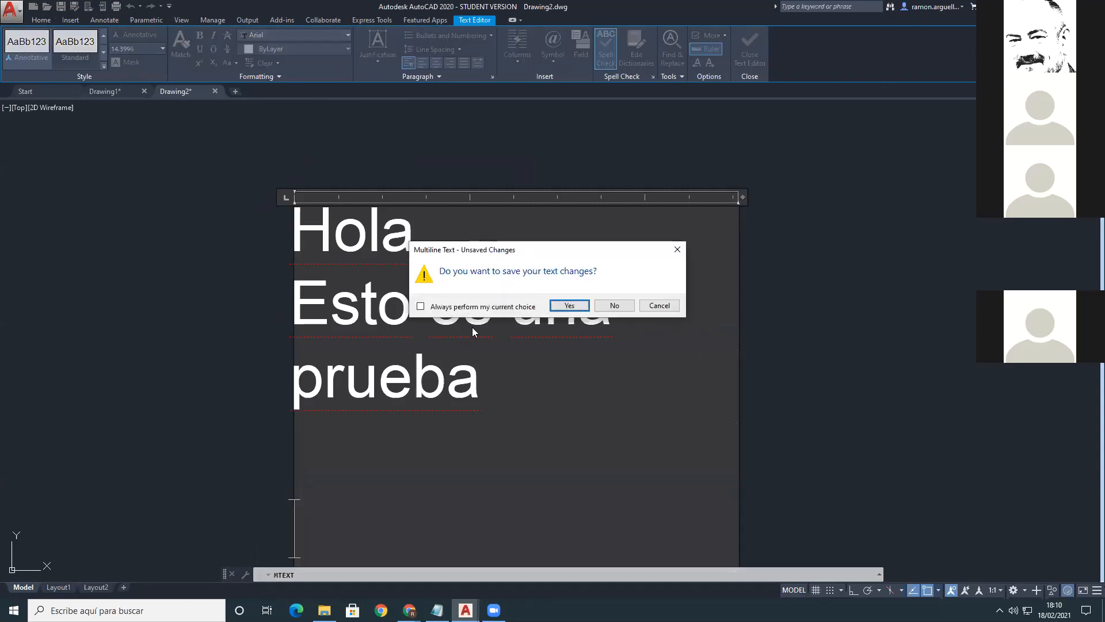
click(573, 309)
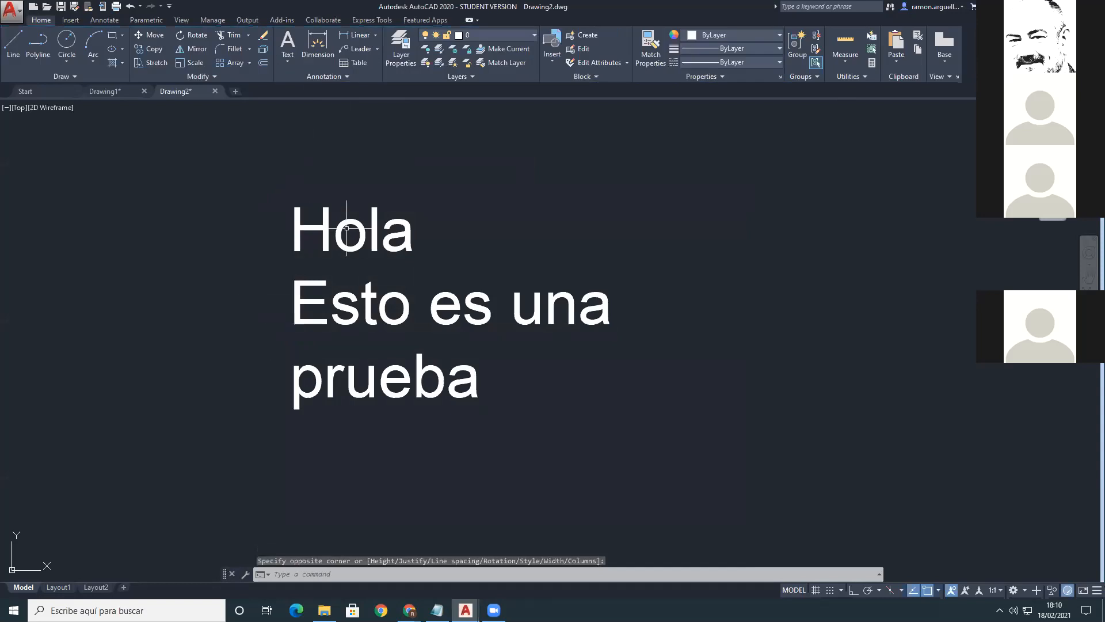
Step: Select the whole multiline text as one object and stretch its frame slightly downward by the bottom grip
click(337, 254)
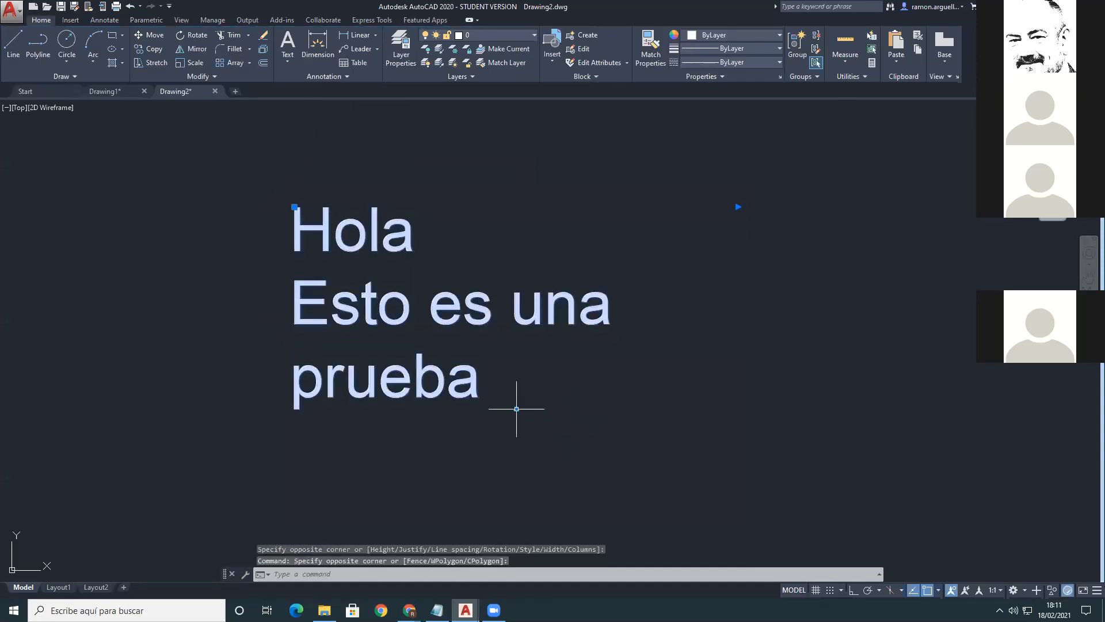
click(517, 454)
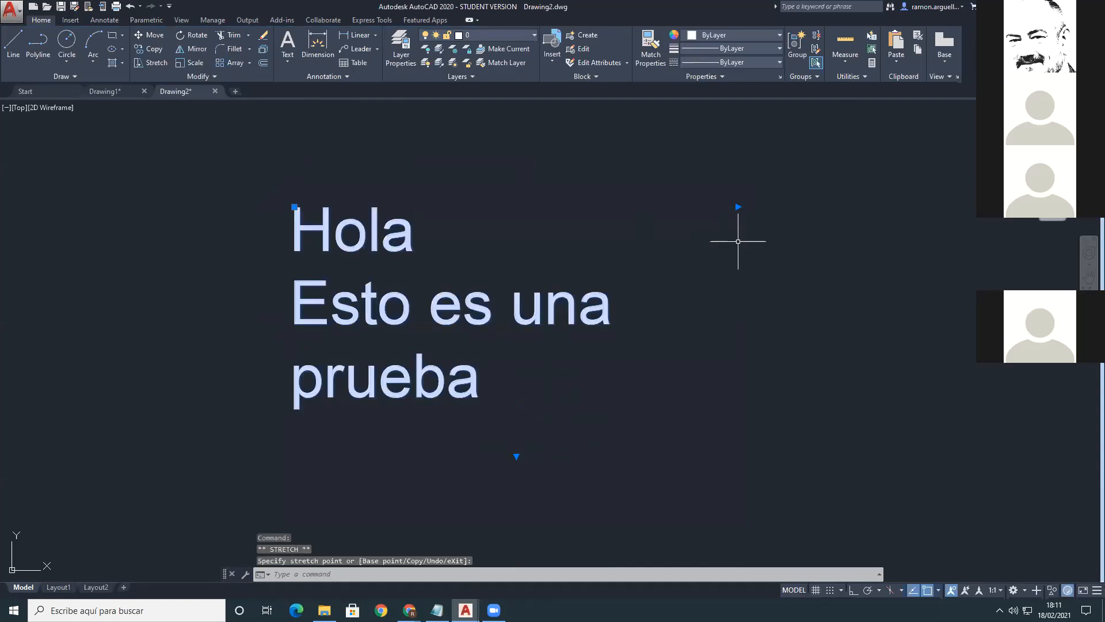
click(465, 331)
click(167, 462)
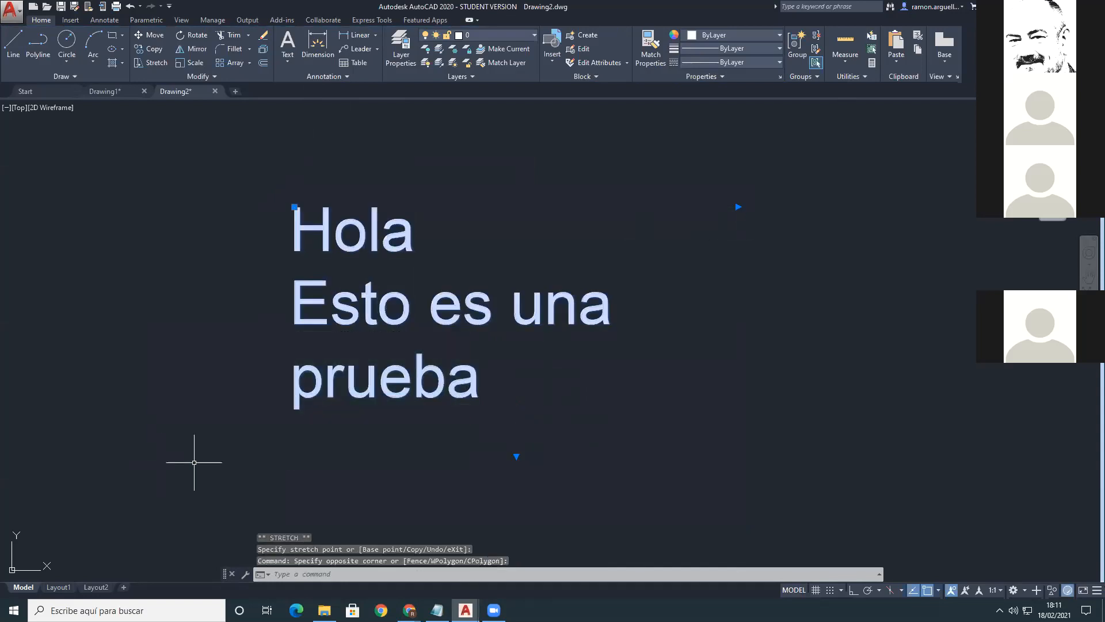
click(905, 145)
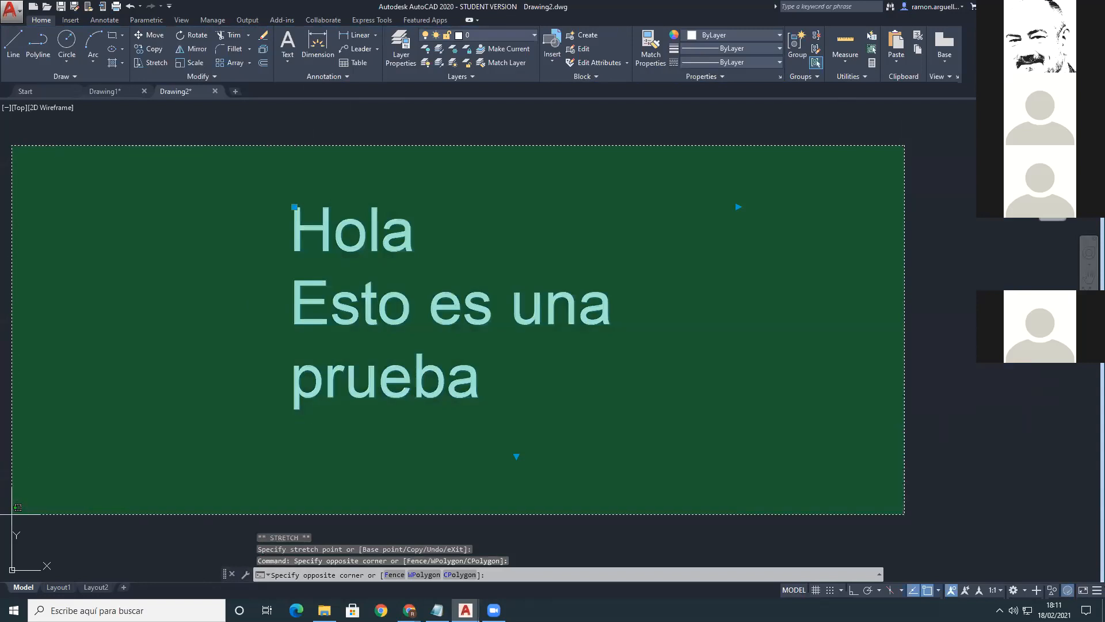
click(420, 345)
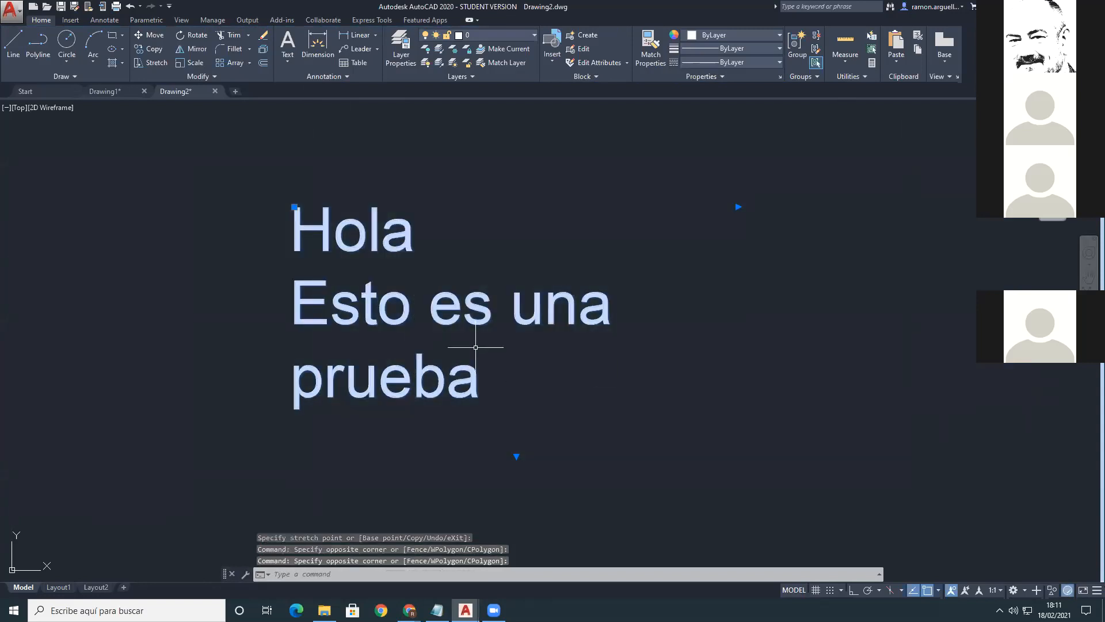
Step: Edit the multiline text, trying right alignment on "Esto es una prueba" before setting that paragraph to distributed, and close the editor
double_click(452, 323)
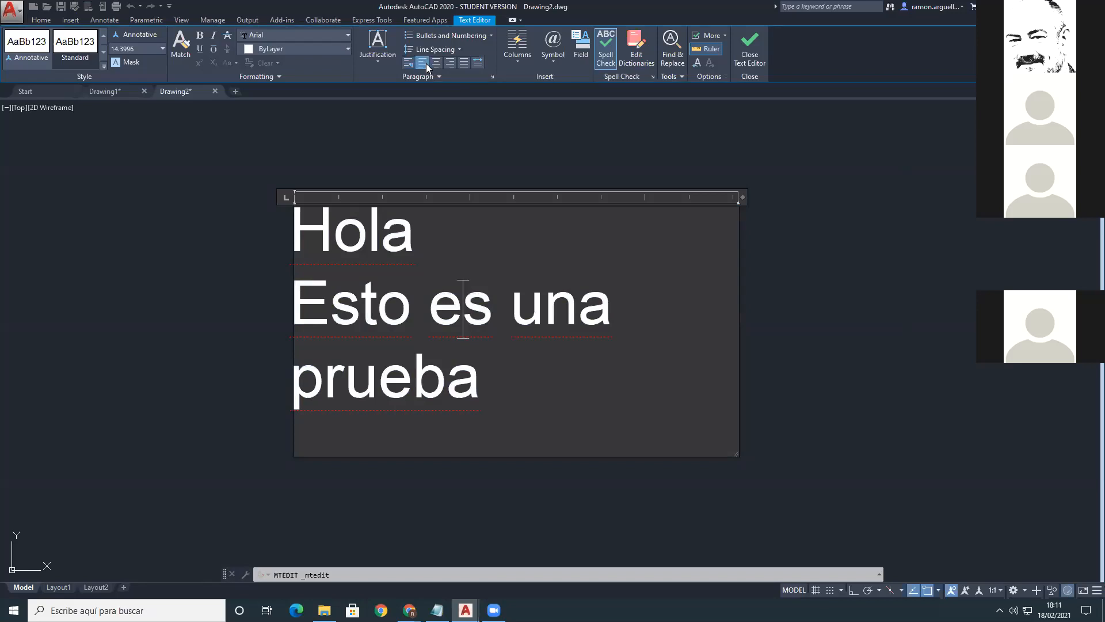
click(454, 63)
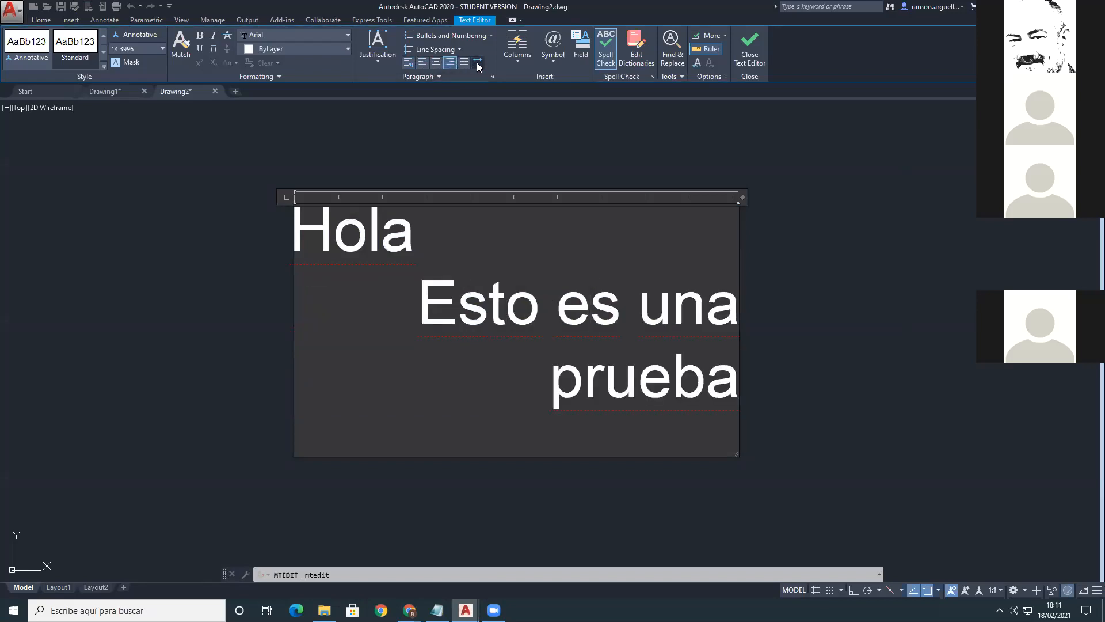
click(477, 62)
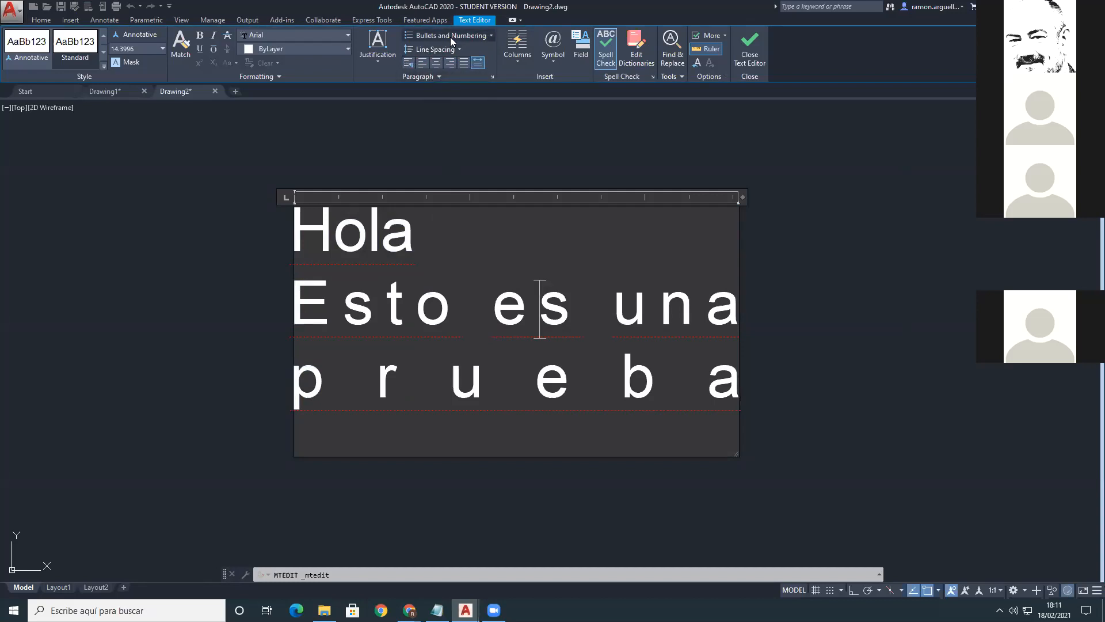
click(493, 36)
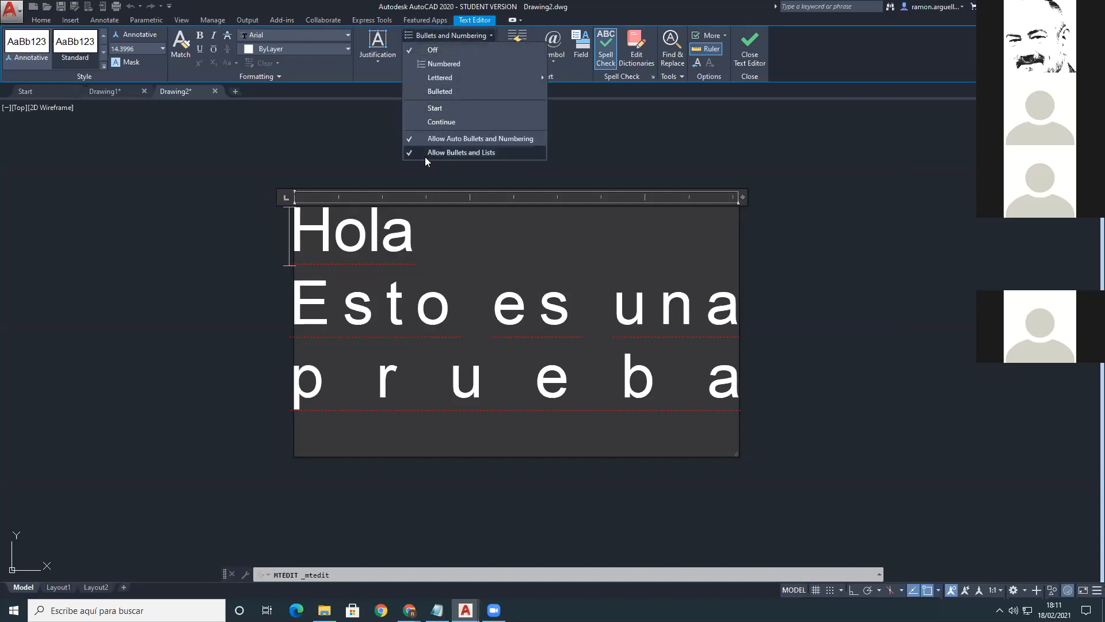
click(81, 130)
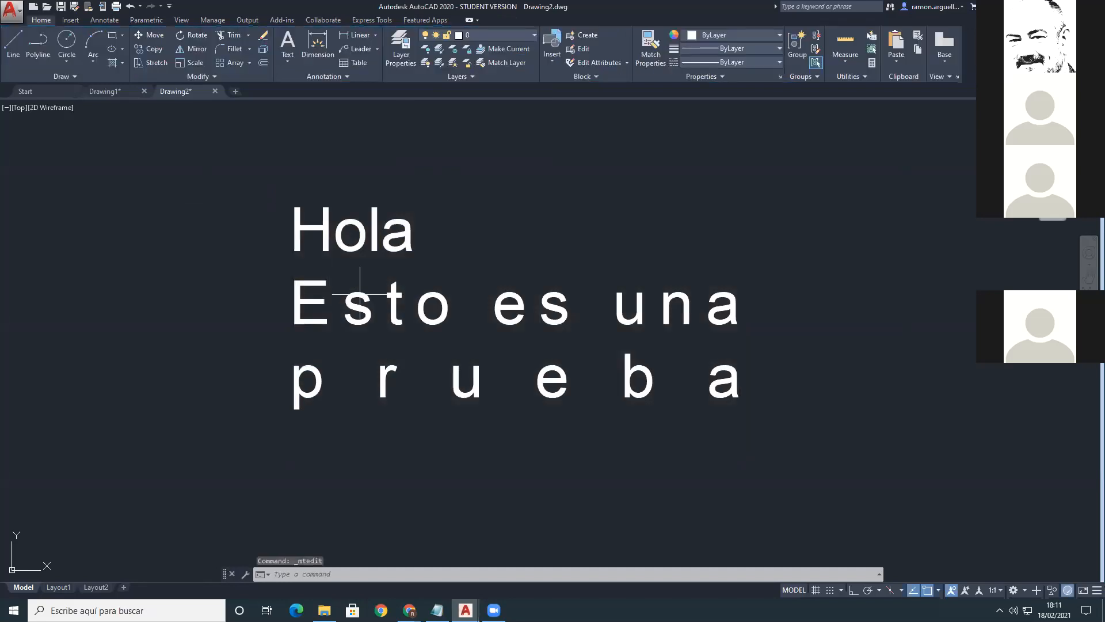
Step: Erase the "Hola / Esto es una prueba" multiline text
scroll(368, 300, up, 3)
scroll(354, 301, down, 5)
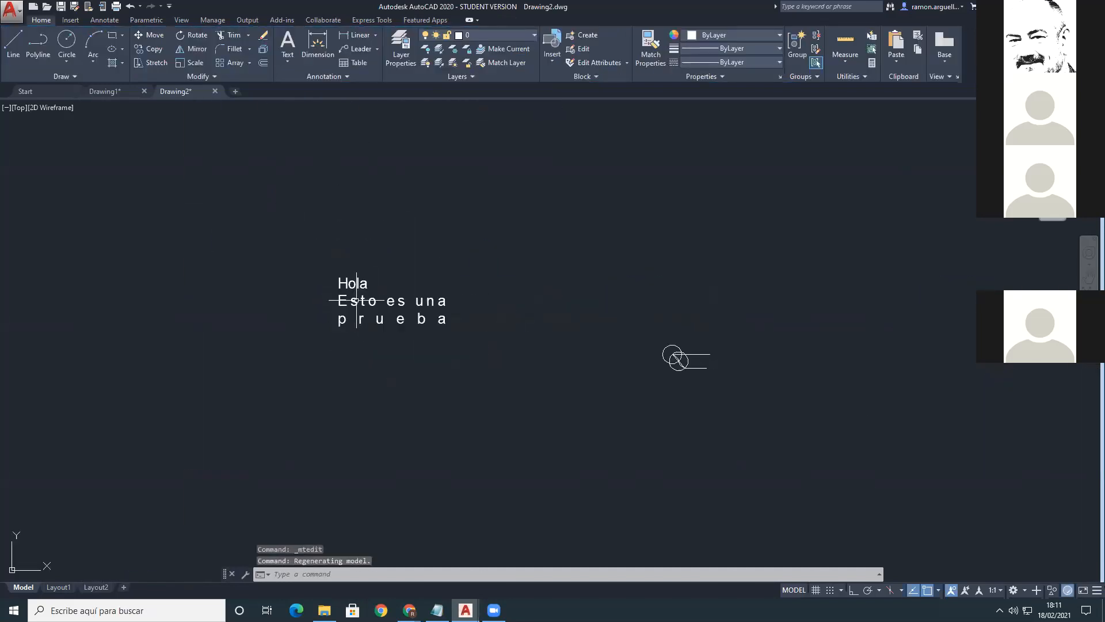
click(328, 307)
key(Delete)
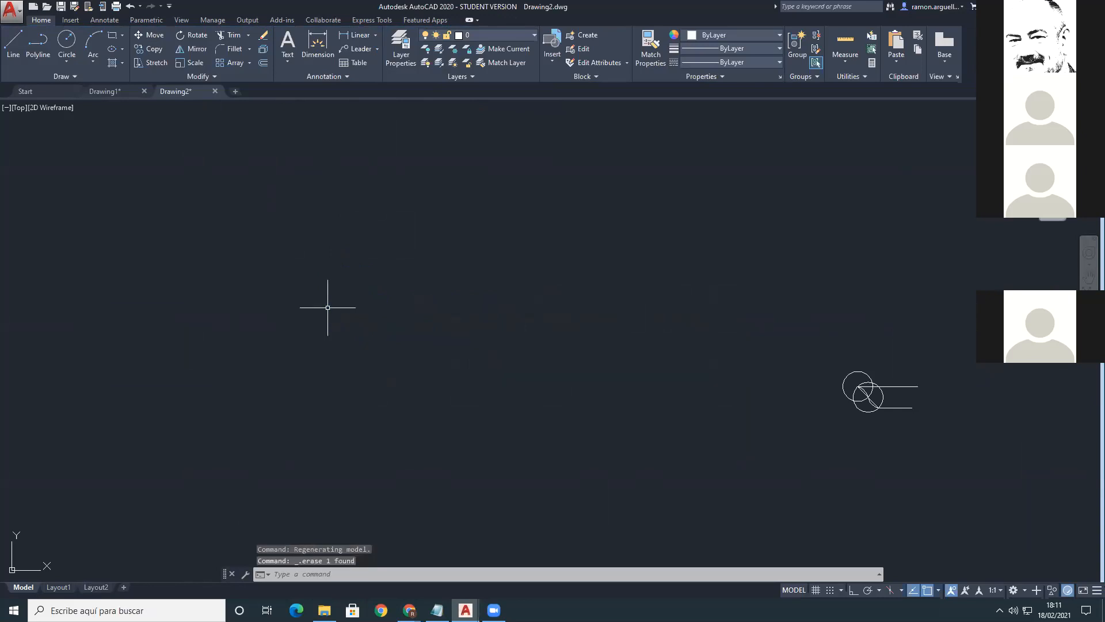
text(_)
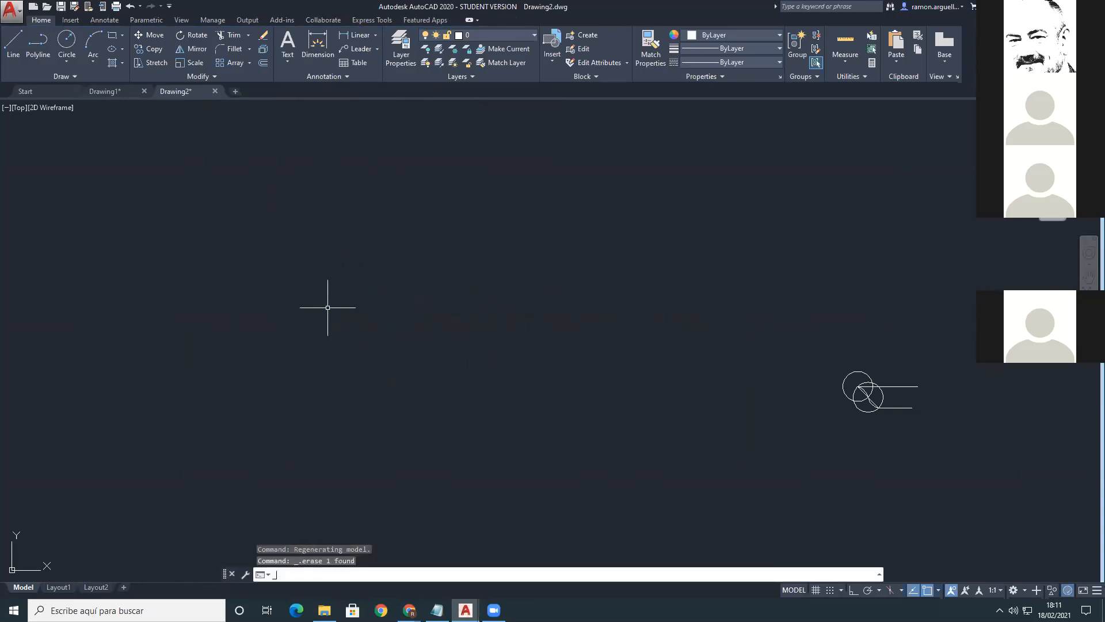
text(MTExt)
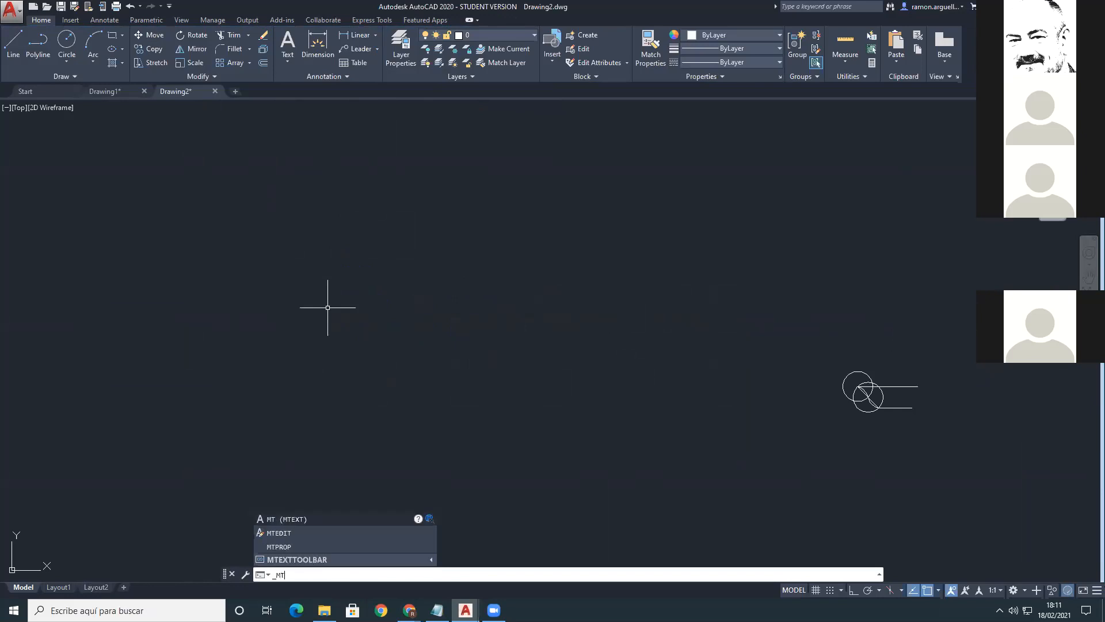
key(Return)
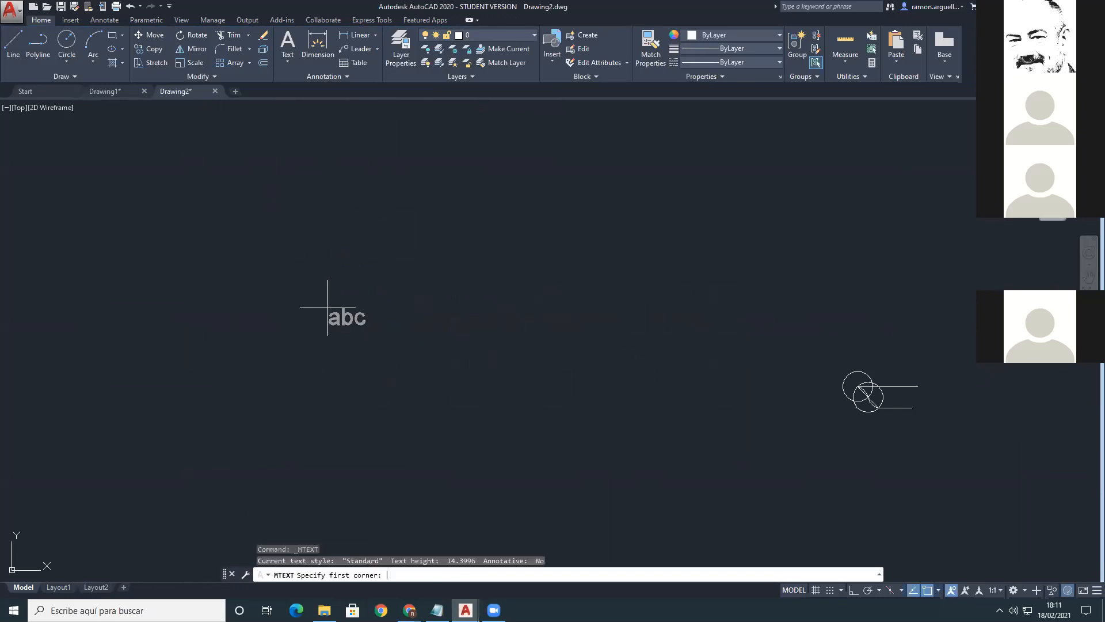
click(264, 155)
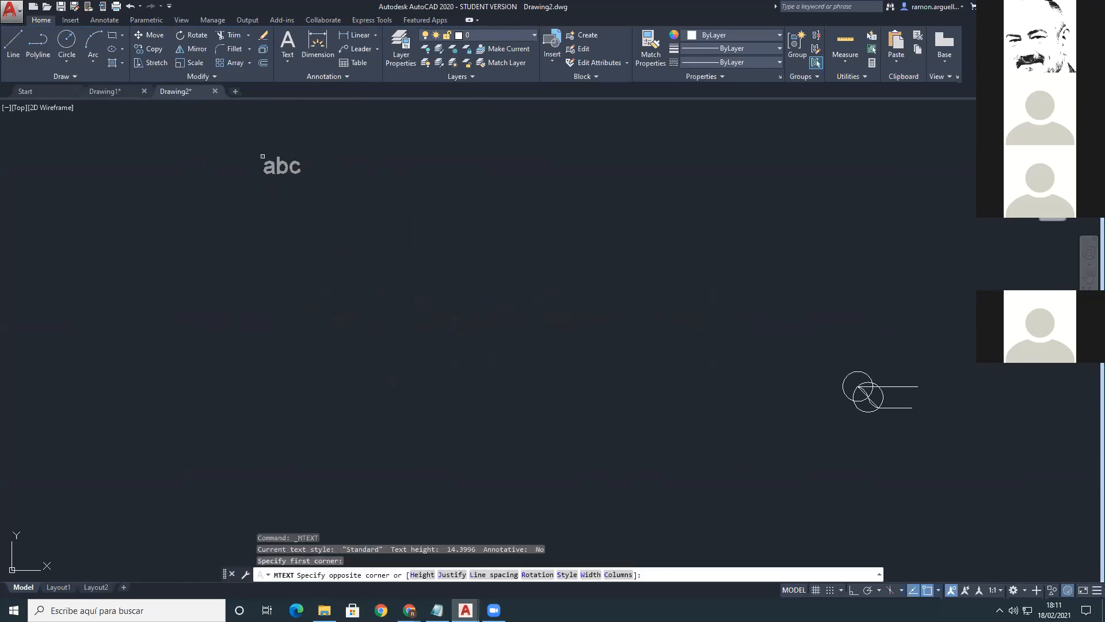
key(Escape)
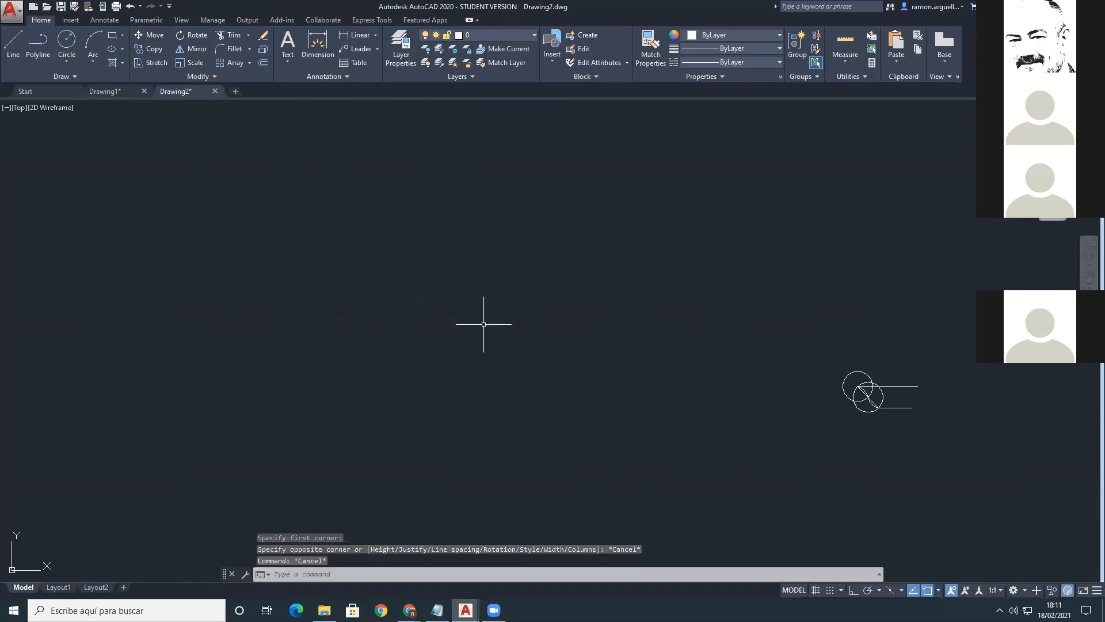
Step: Start a single-line text with the _TEXT command, picking its start point and accepting height 14.3996 and rotation angle 0
text(L)
text(_TEXTO)
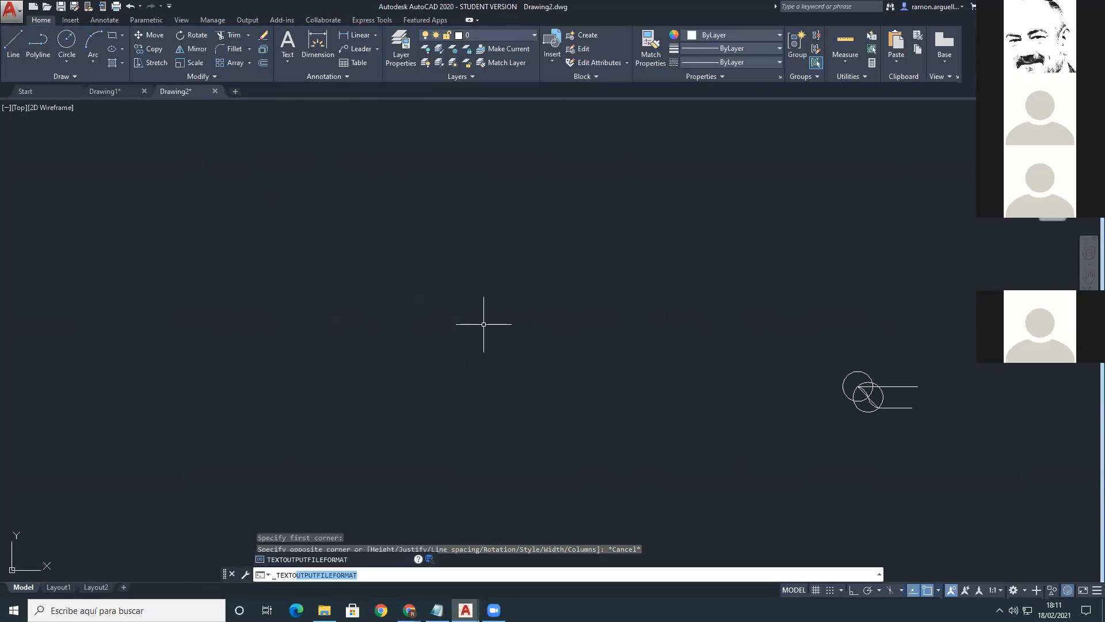
key(BackSpace)
key(BackSpace)
key(Return)
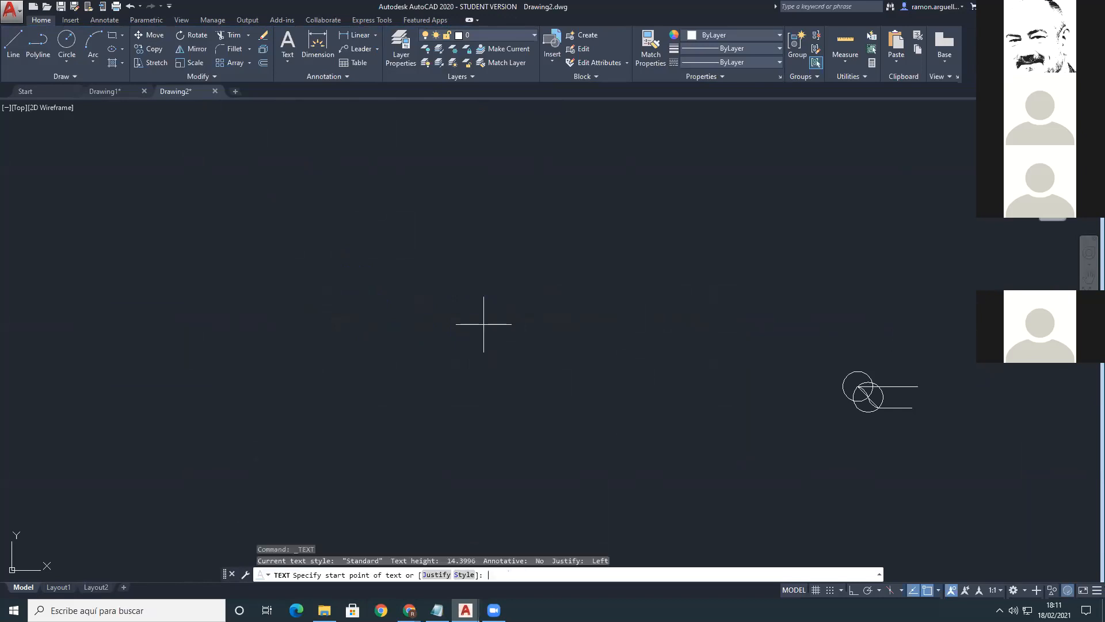
click(236, 249)
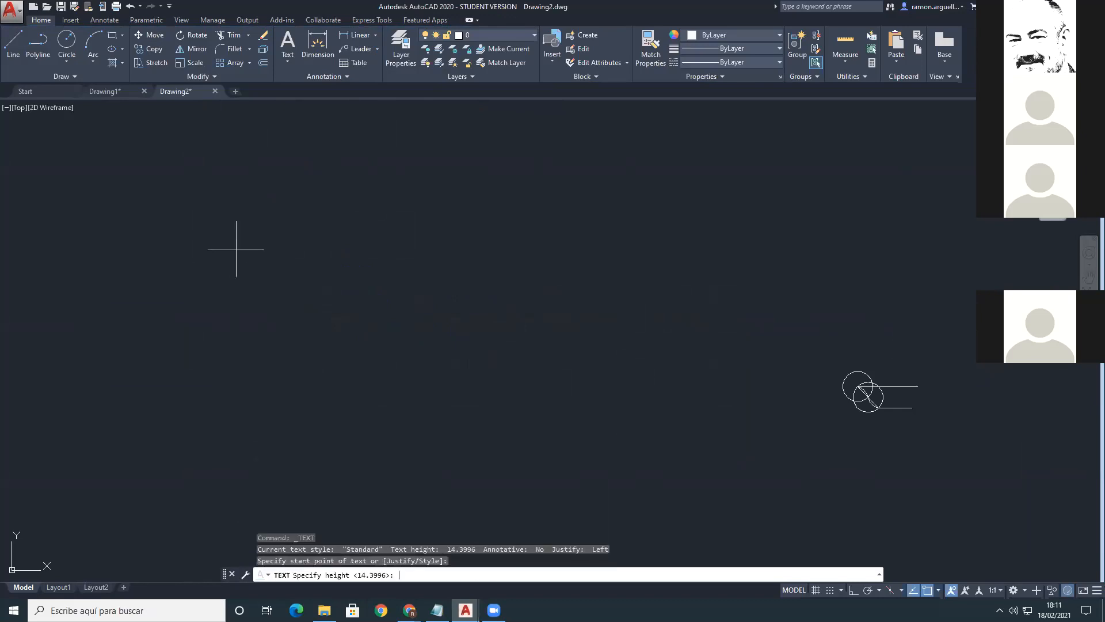
key(Return)
key(Return)
Step: Write "sdfasdfsdf" and "asdfsda" as two lines of single-line text and end the command
text(sdfasdfsdf)
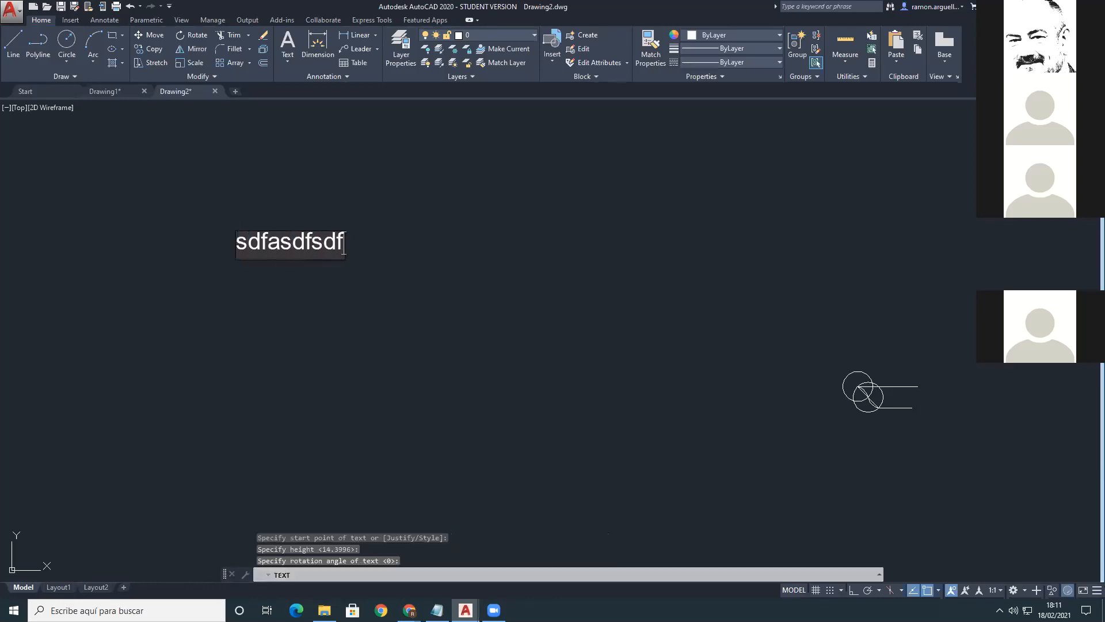
key(Return)
text(asdfsda)
key(Return)
key(Return)
key(Return)
text(sad)
key(Escape)
key(Escape)
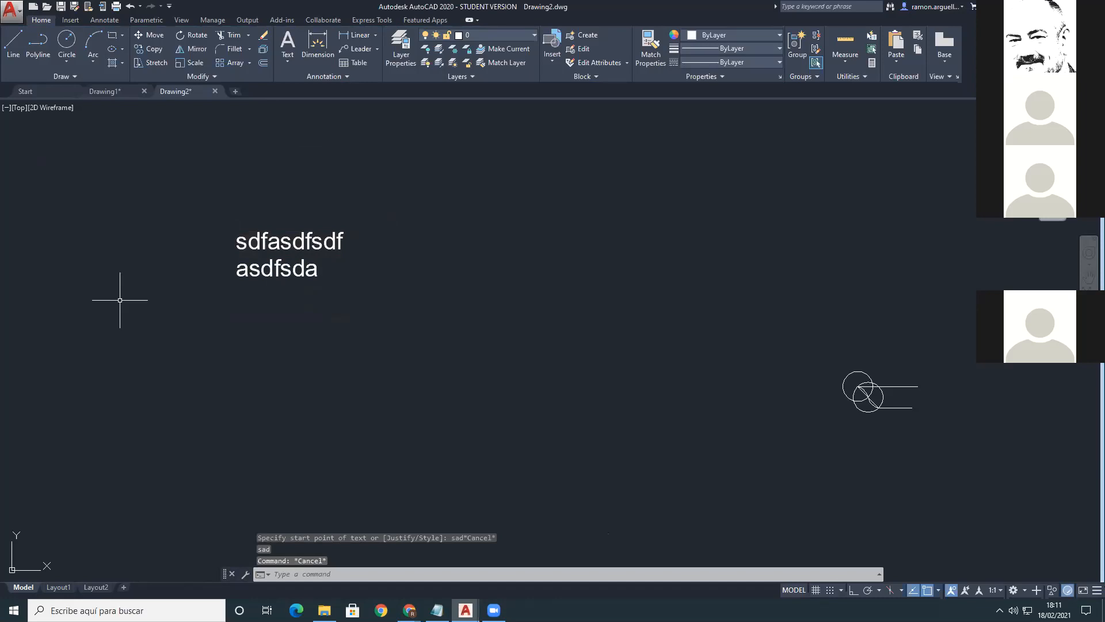
Step: Select both single-line texts to examine their separate grips, and clear the selection
click(123, 185)
click(371, 315)
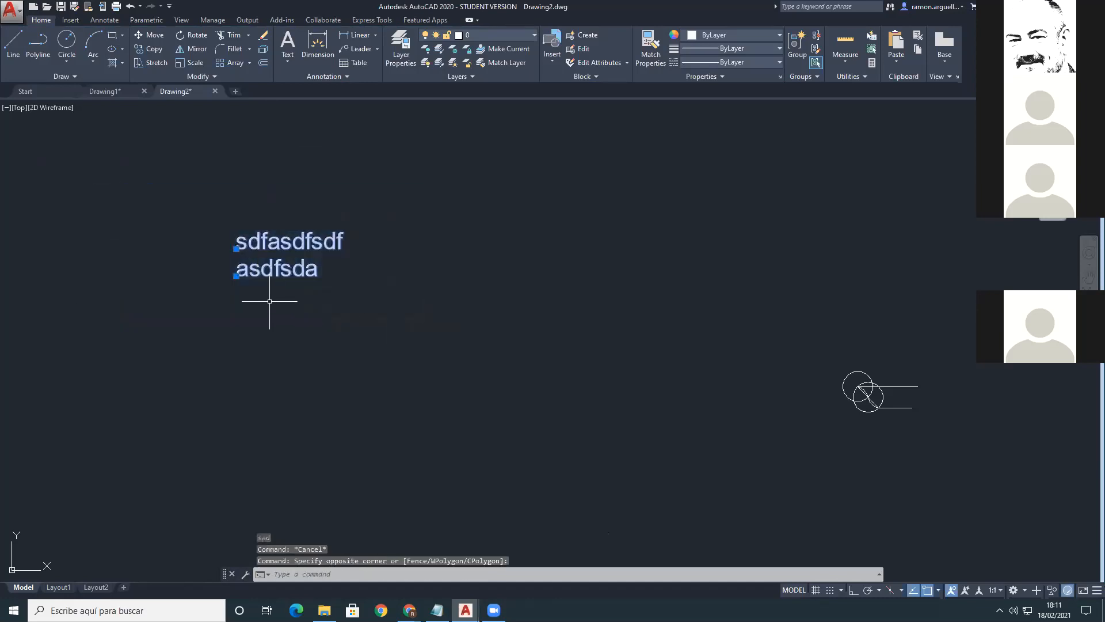
key(Escape)
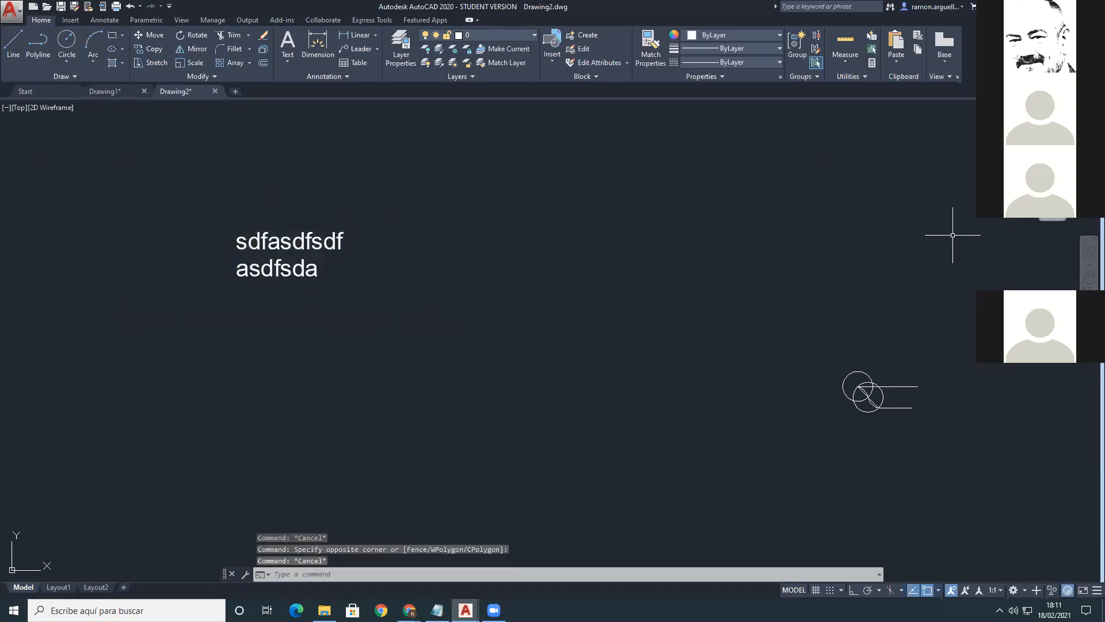
Step: Select the circles and lines beside the text to examine their grips, and clear the selection
click(962, 250)
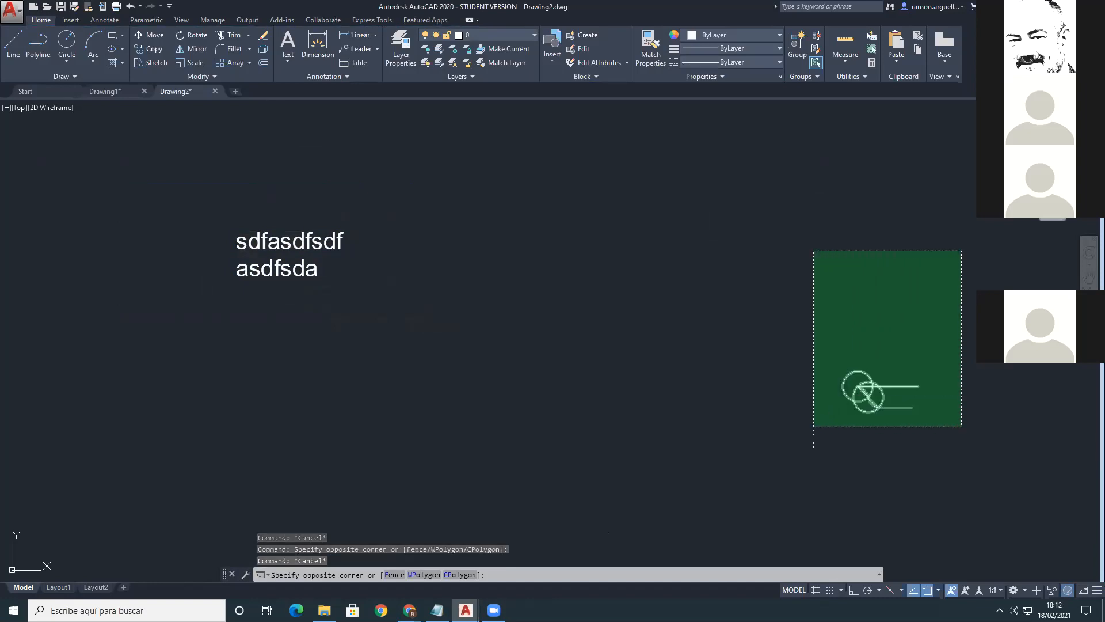
click(814, 426)
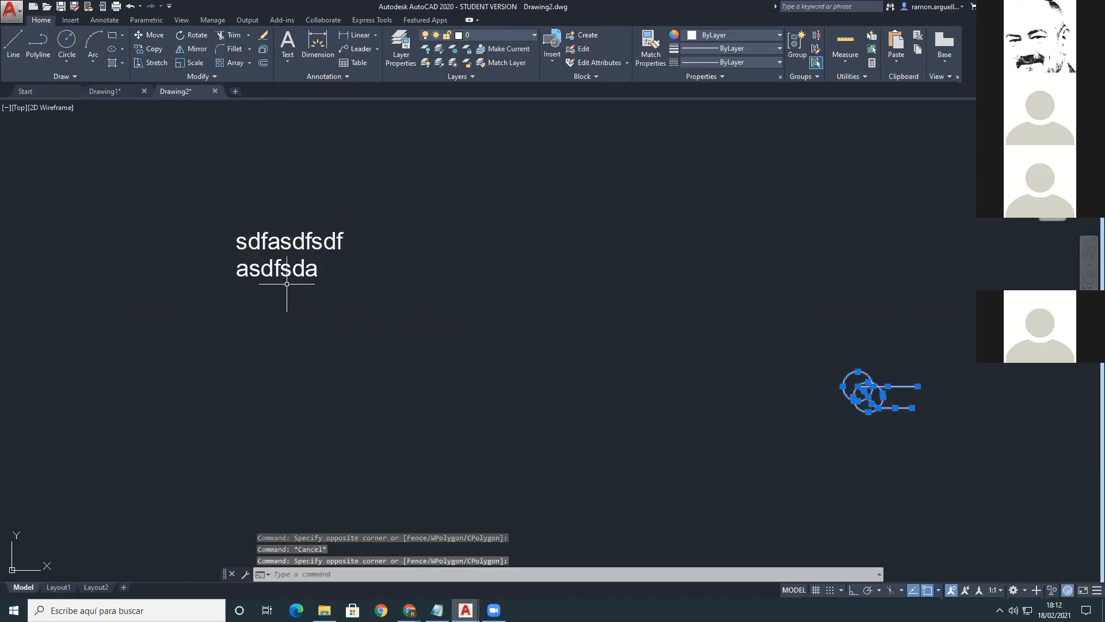
key(Escape)
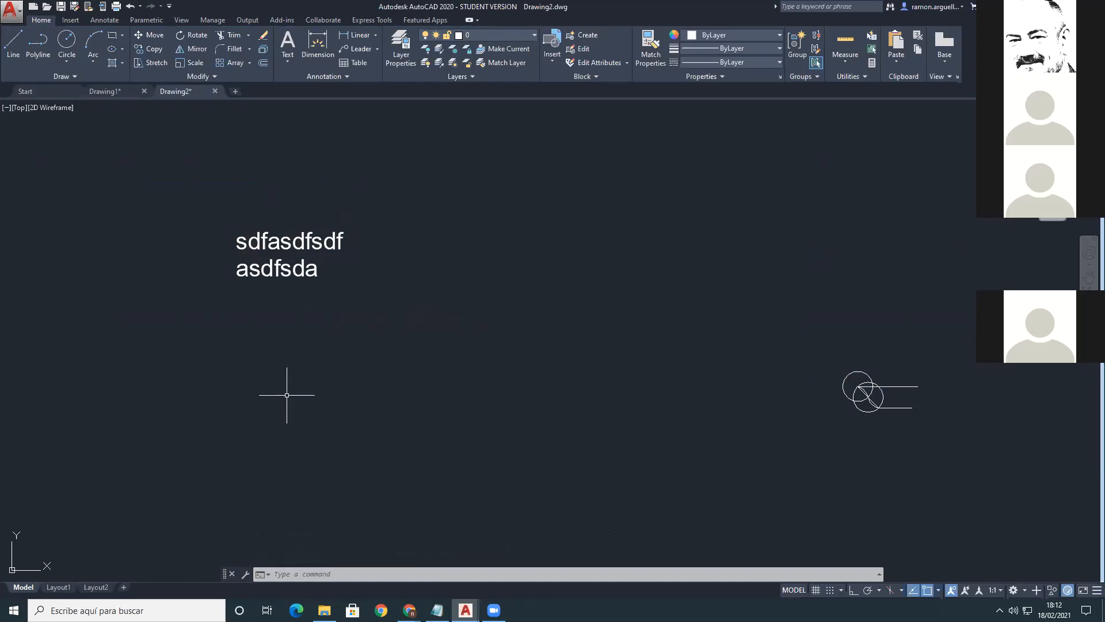
Step: Check the AutoCAD1.txt command list in Notepad, return to AutoCAD, and open the text style settings with the _STYLE command
click(356, 572)
click(437, 610)
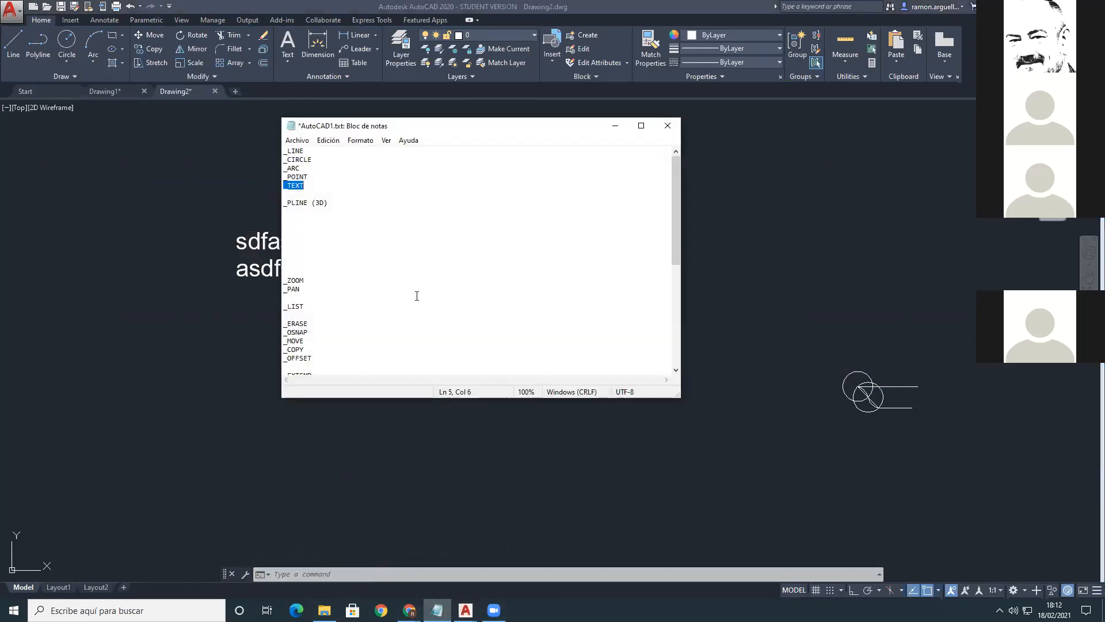
click(304, 222)
click(211, 266)
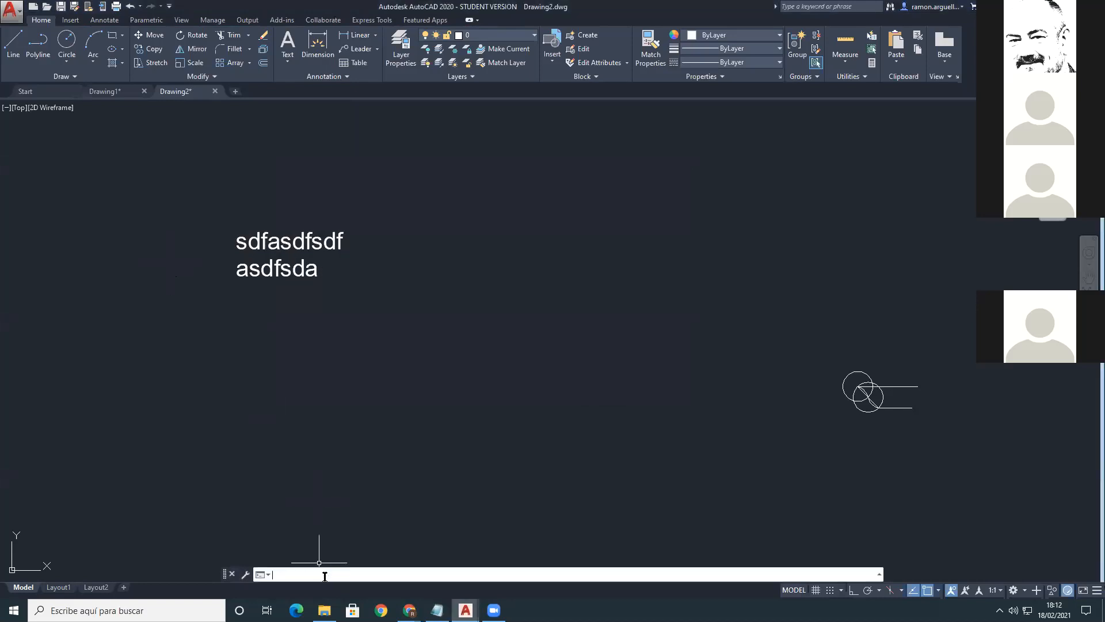
text(_sty)
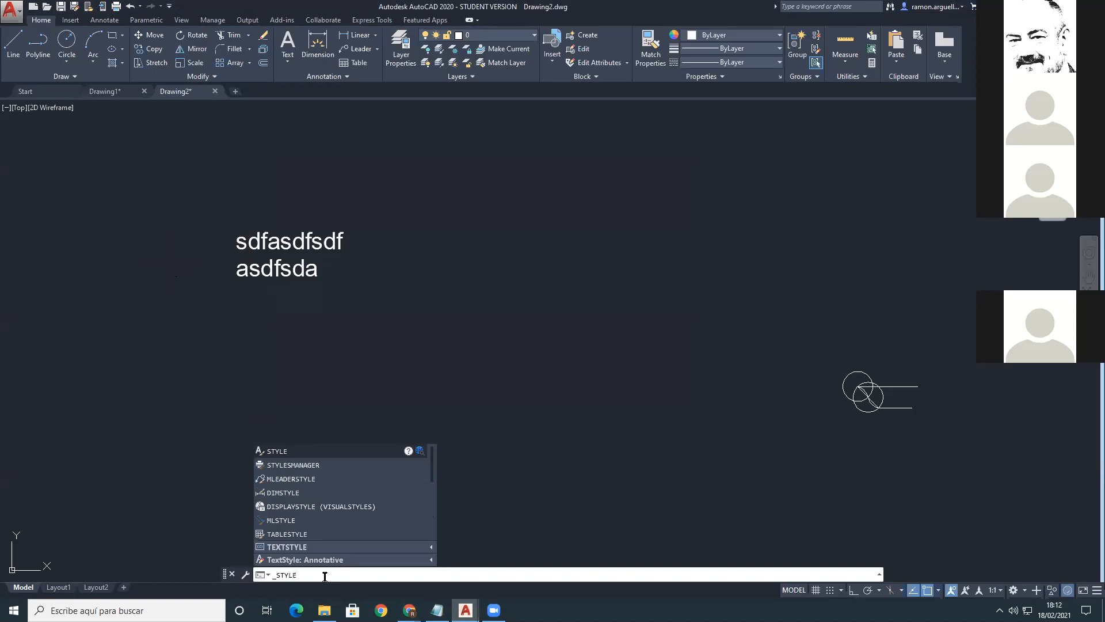
key(Return)
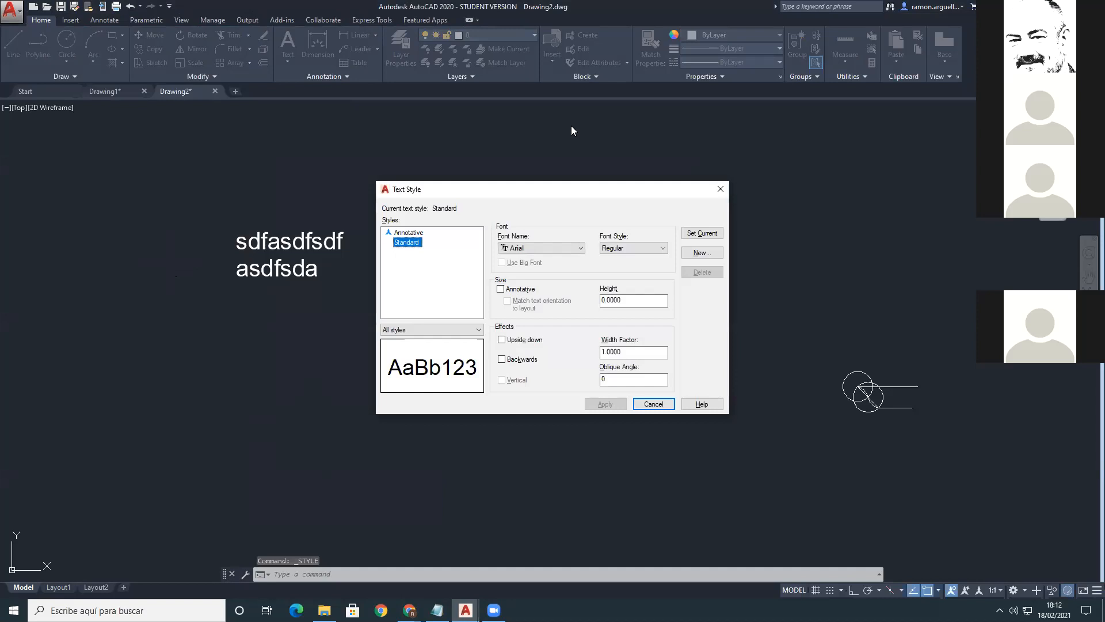
Step: Create a new text style named "Mi Estilo" and select it among the styles
drag(630, 188, 628, 166)
click(698, 231)
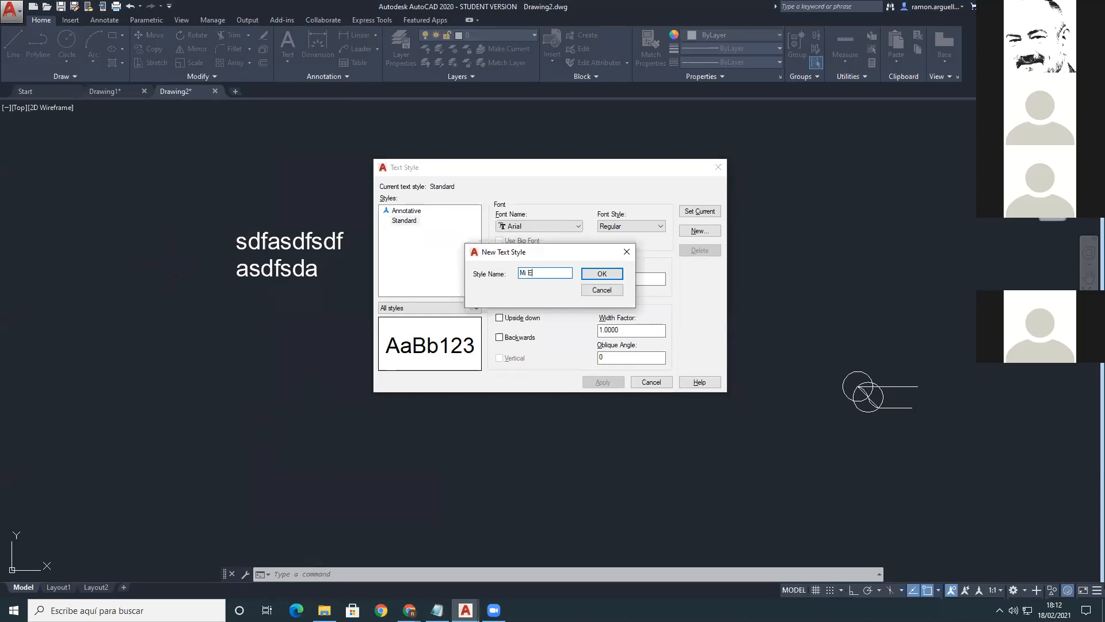
key(Return)
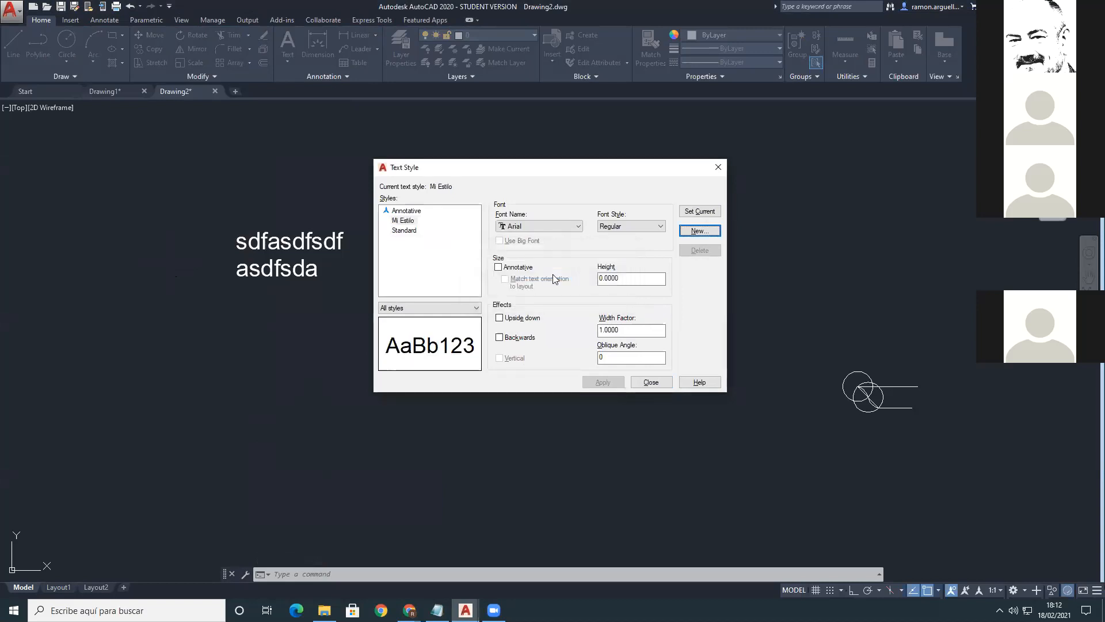
click(406, 221)
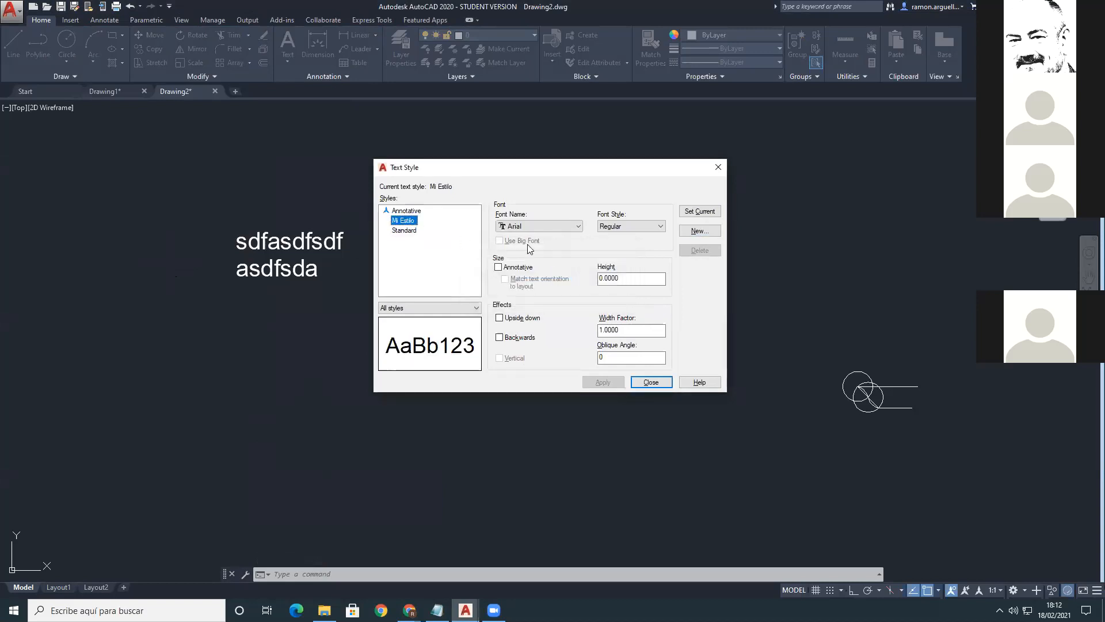
drag(515, 166, 514, 163)
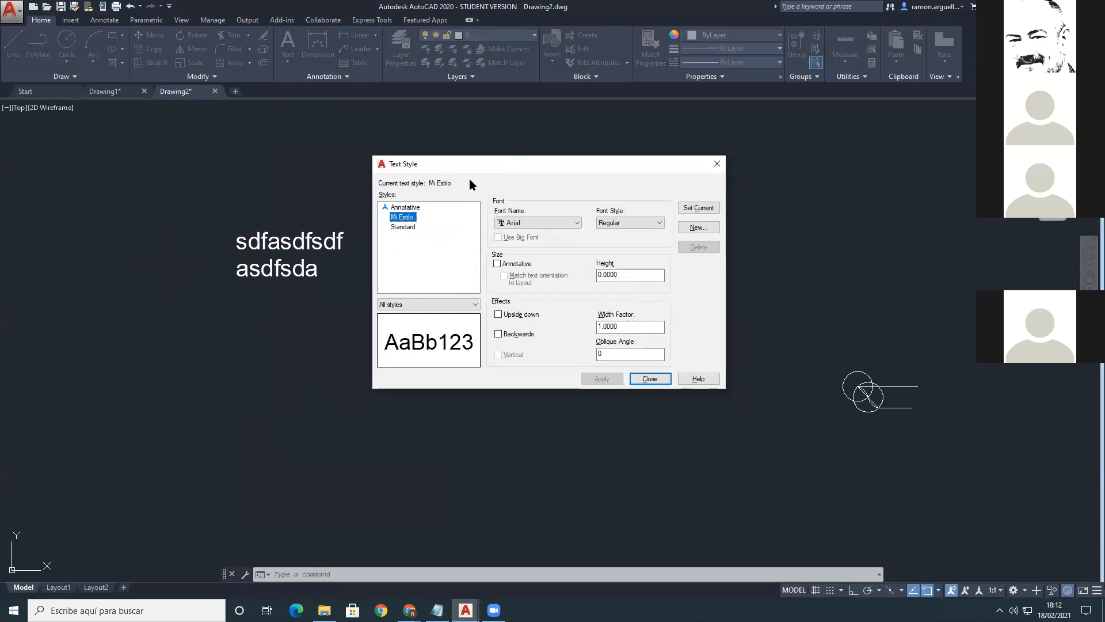
Step: Look through the available fonts and assign romant.shx to the "Mi Estilo" text style
click(475, 213)
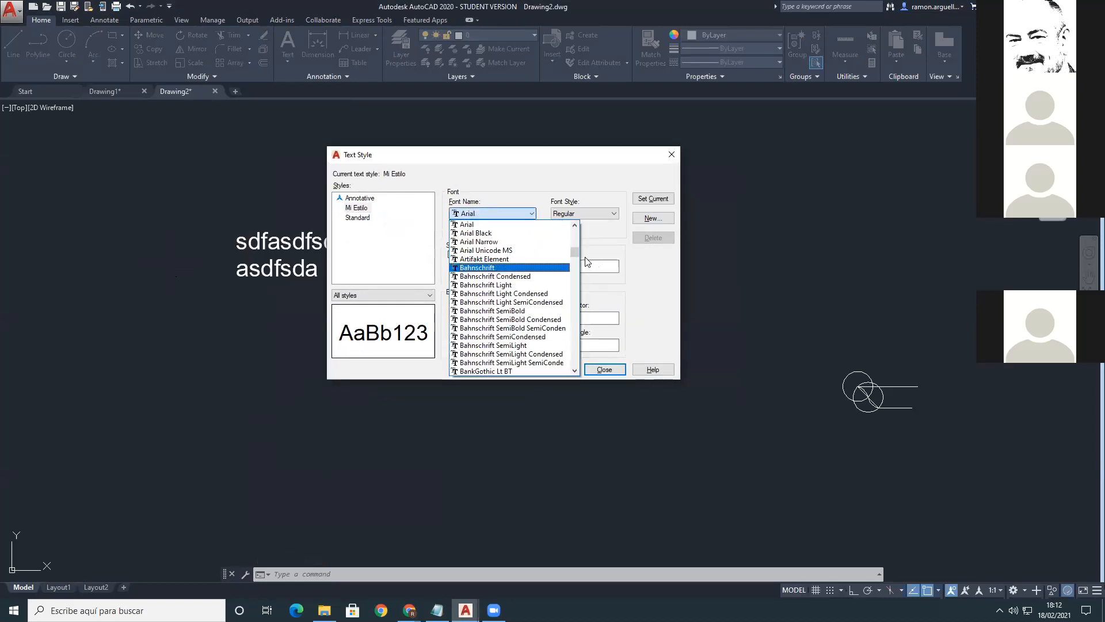
mouse_move(574, 251)
mouse_down()
mouse_move(578, 231)
mouse_move(599, 288)
mouse_move(590, 366)
mouse_move(574, 328)
mouse_move(595, 228)
mouse_up()
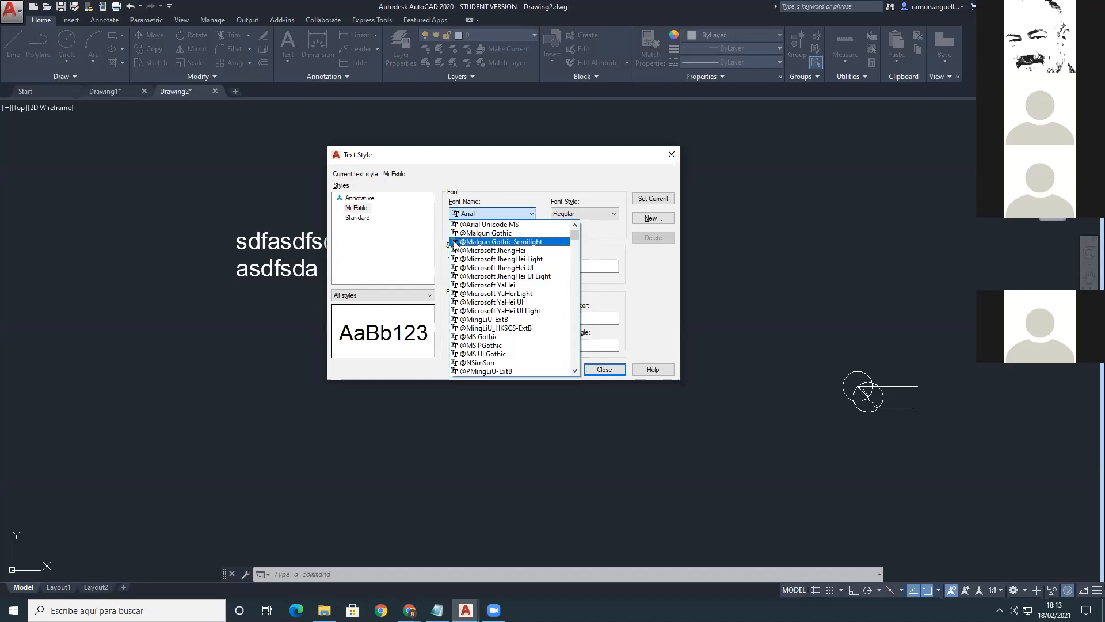
scroll(490, 276, down, 3)
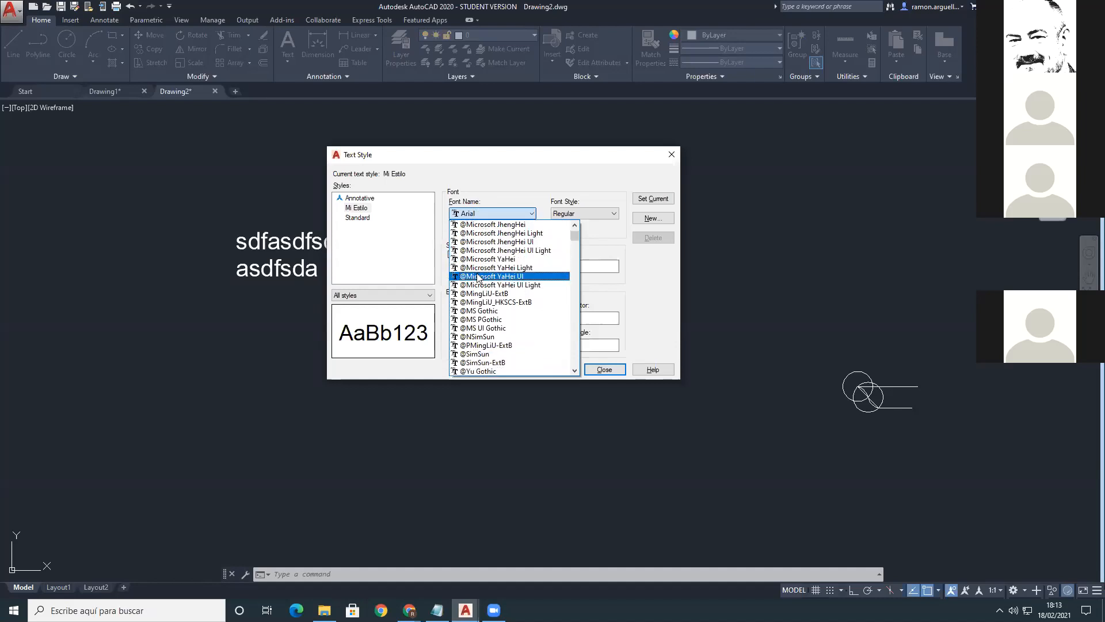
scroll(498, 286, down, 4)
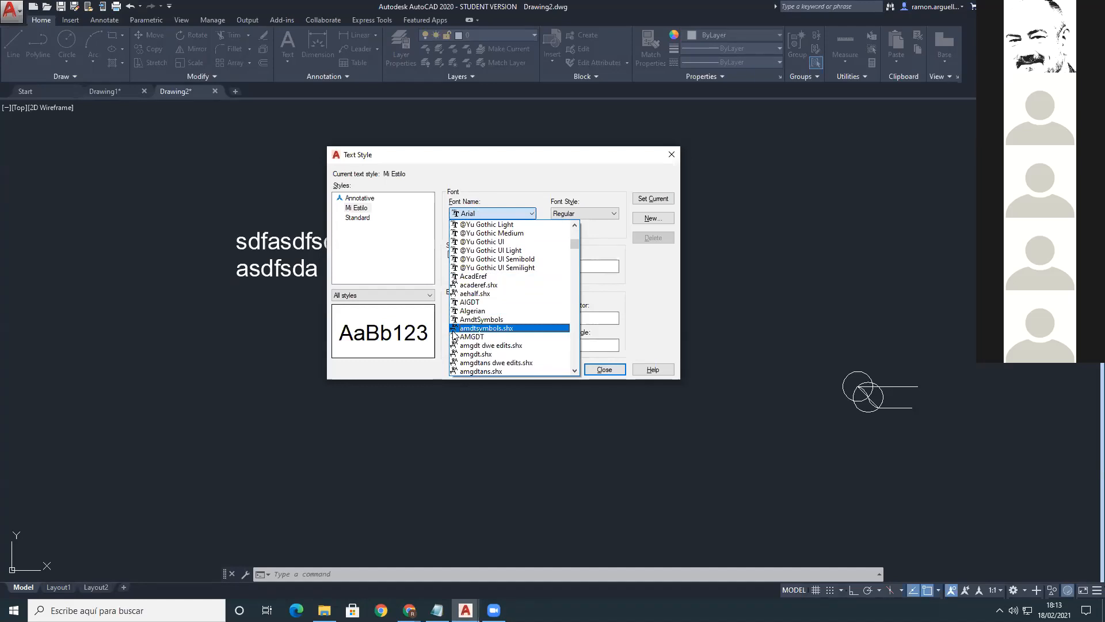
drag(575, 244, 574, 332)
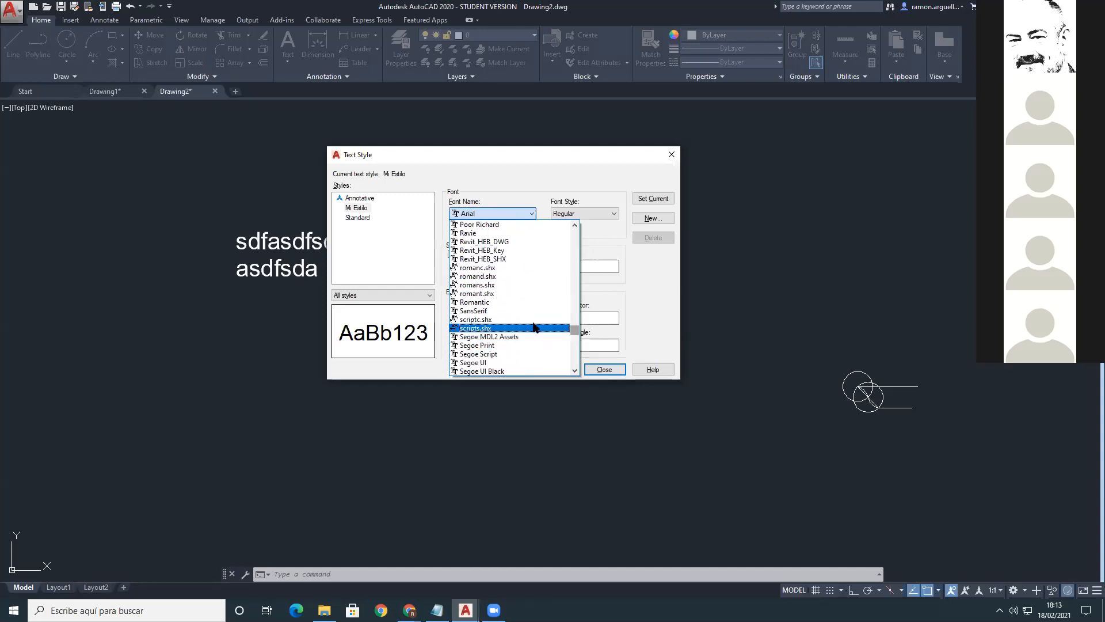
click(460, 294)
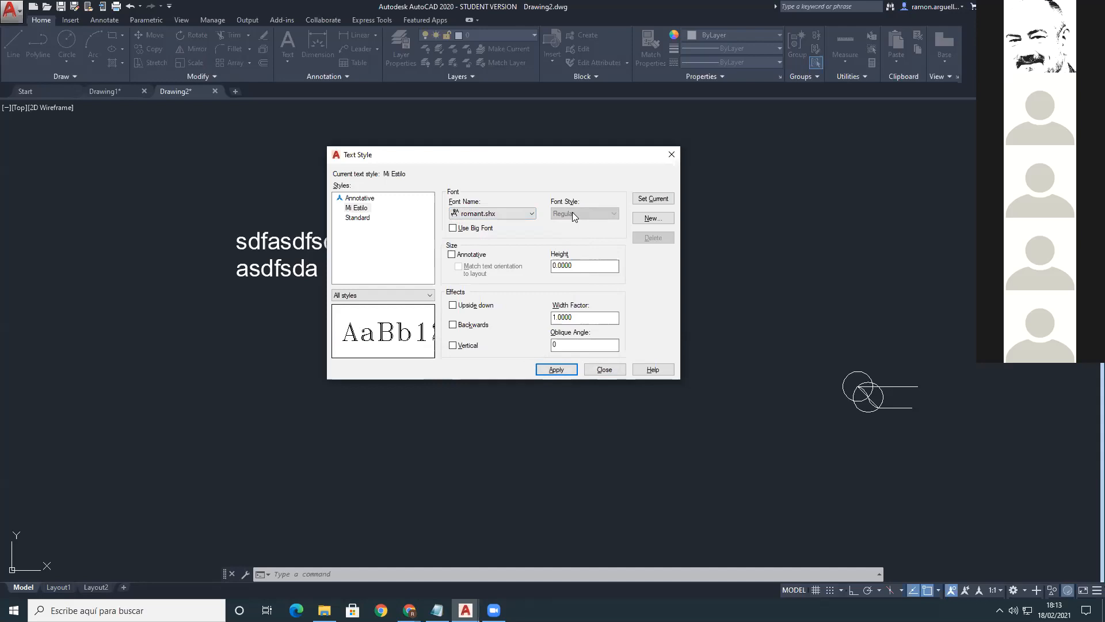
Step: Switch the Annotative, Upside down, Backwards and Vertical options on and off again to preview their effect on "Mi Estilo"
mouse_move(566, 265)
mouse_down()
mouse_move(576, 264)
mouse_move(535, 265)
mouse_move(567, 265)
mouse_move(548, 264)
mouse_up()
click(452, 254)
click(452, 254)
click(452, 255)
click(452, 255)
click(453, 306)
click(453, 305)
click(453, 325)
click(453, 326)
click(454, 346)
click(454, 347)
Step: Try width factors of 2, 3 and 0 for "Mi Estilo", and reset the width factor to 1
click(588, 316)
drag(587, 317, 540, 321)
text(2)
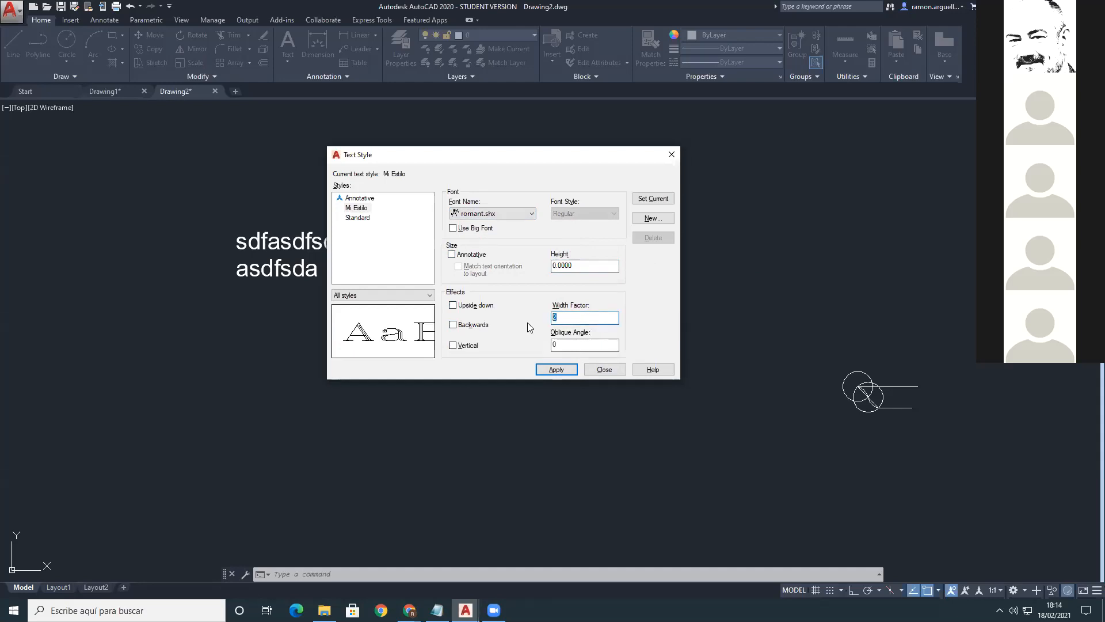
text(3)
text(0)
key(Tab)
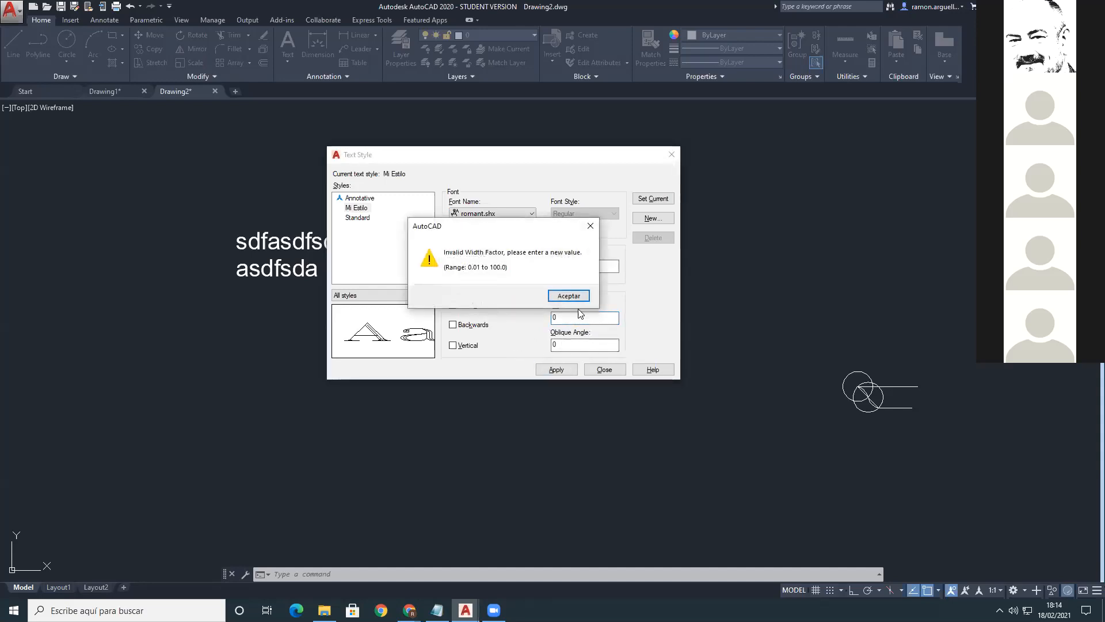
click(575, 296)
text(1)
Step: Set the oblique angle of "Mi Estilo" to 15, apply the style and close its settings
drag(567, 344, 523, 348)
text(15)
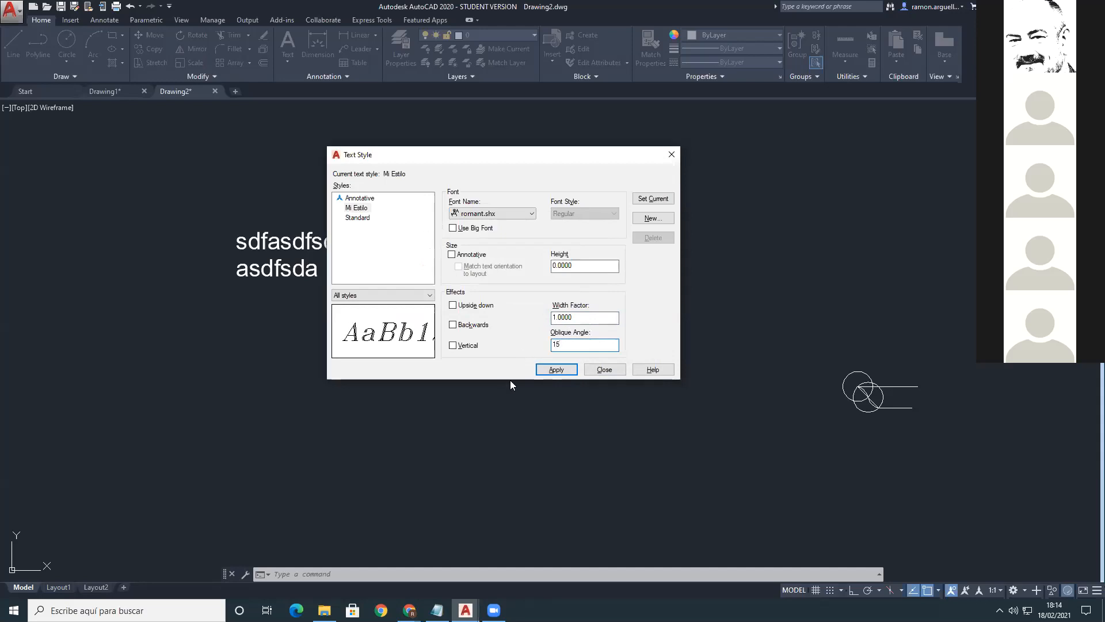
click(548, 368)
click(603, 369)
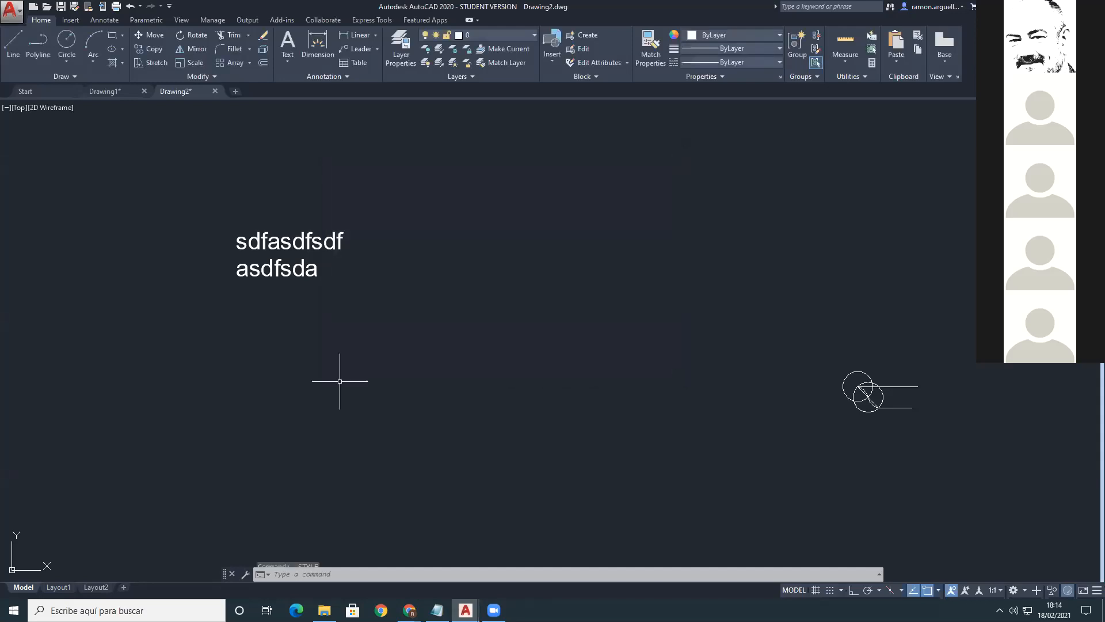
Step: Write "Hola" as single-line text below and beside the existing texts with the _TEXT command, accepting height 14.3996 and rotation angle 0
text(_TEXT)
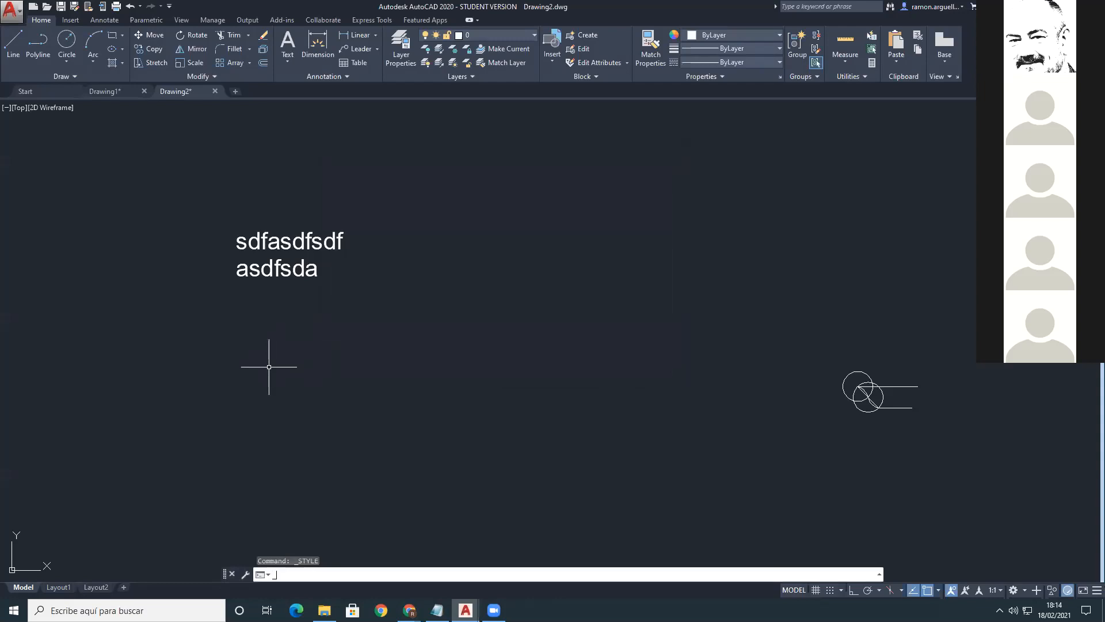
key(Return)
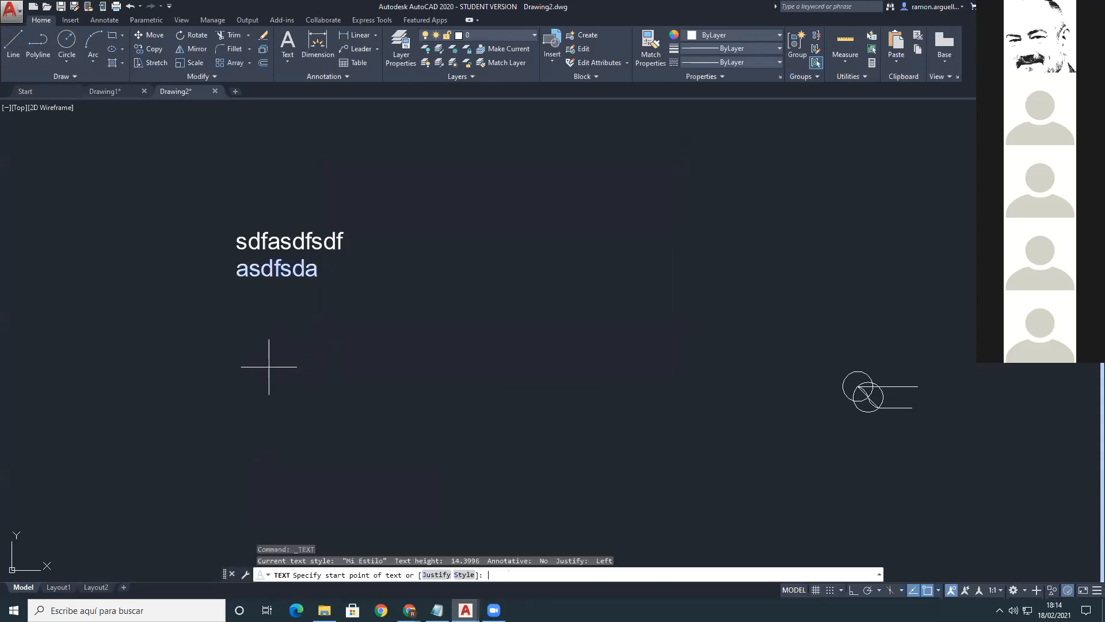
click(512, 330)
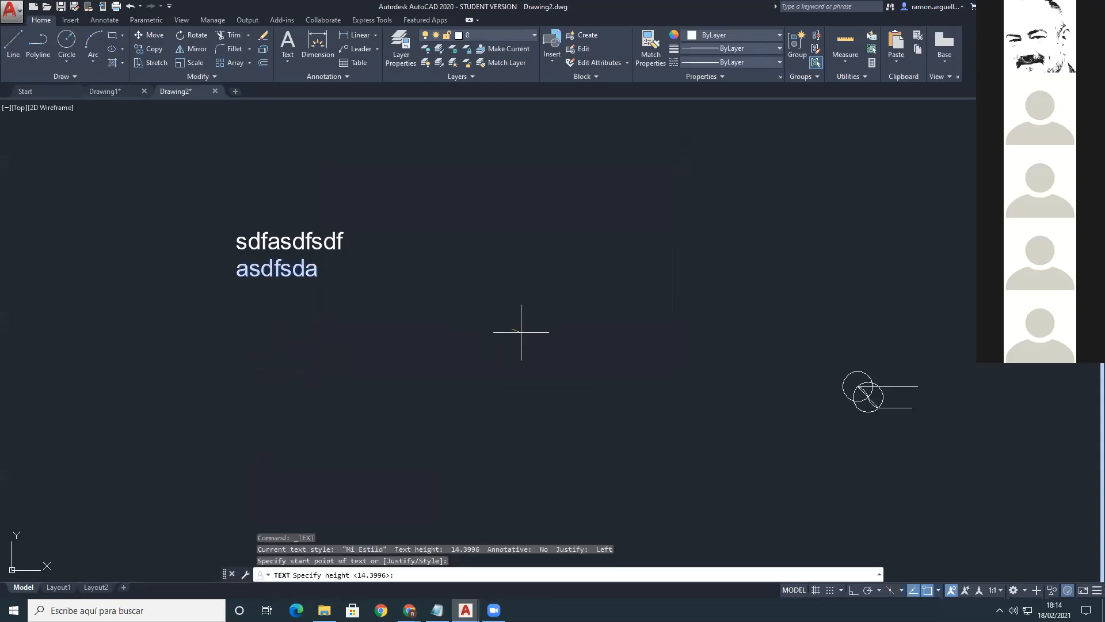
key(Return)
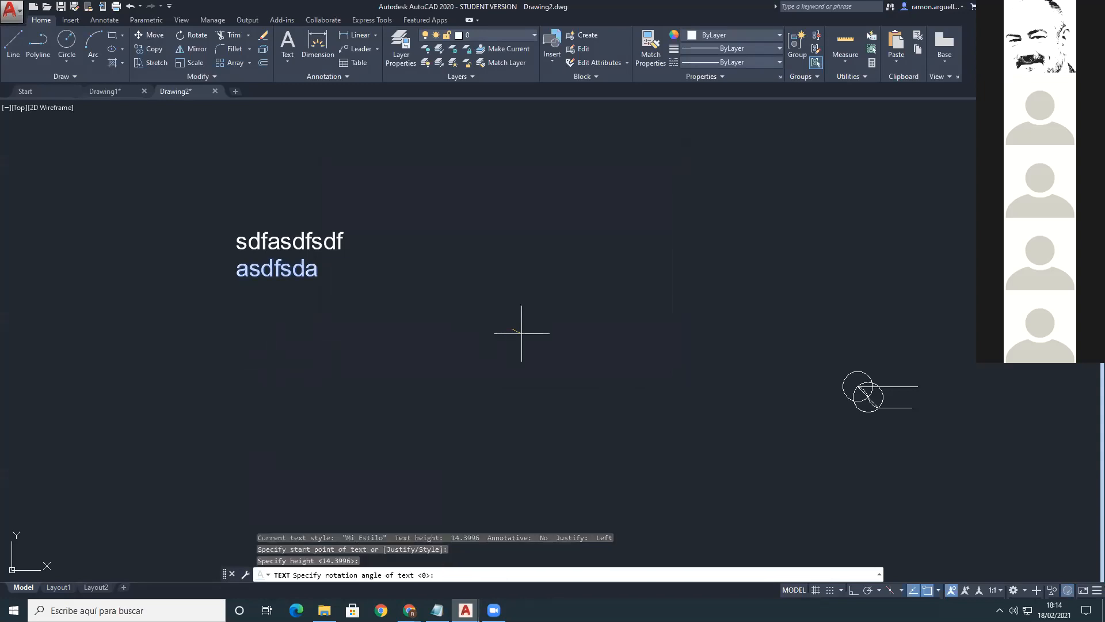
key(Return)
text(H)
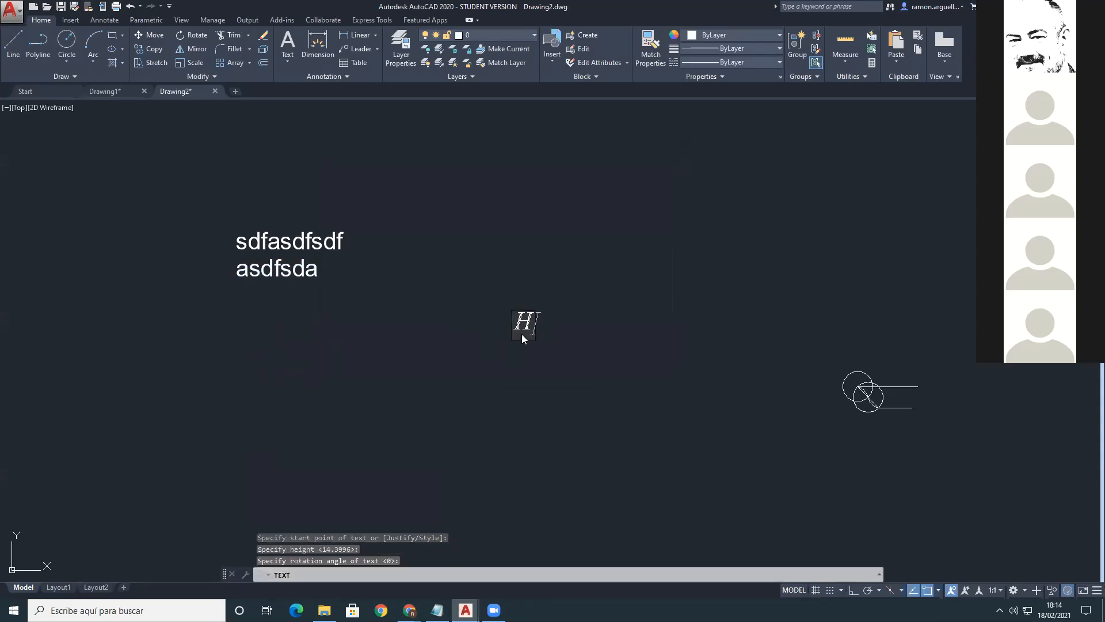
text(ola)
key(Return)
key(Return)
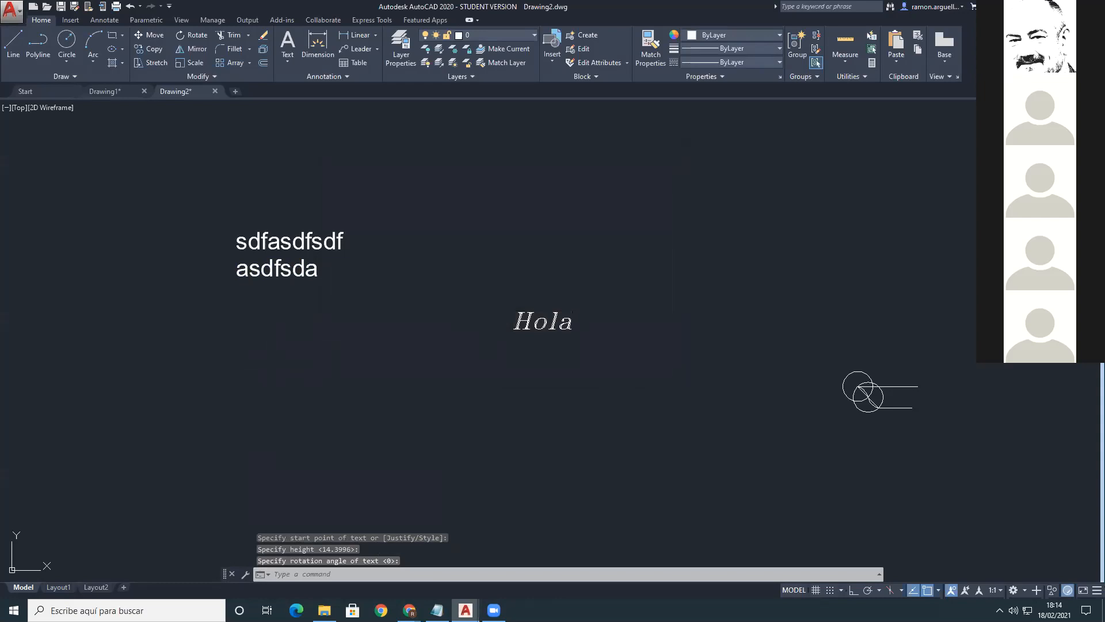
Step: Select the "Hola" text to compare it with the Arial texts, and clear the selection
click(556, 320)
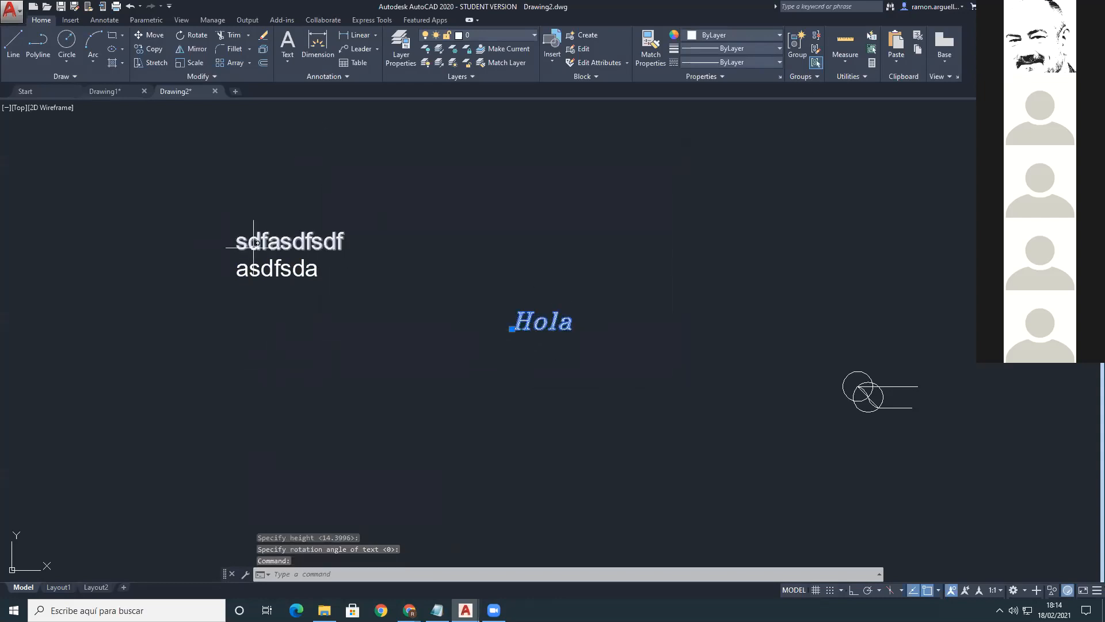
key(Escape)
click(518, 320)
key(Escape)
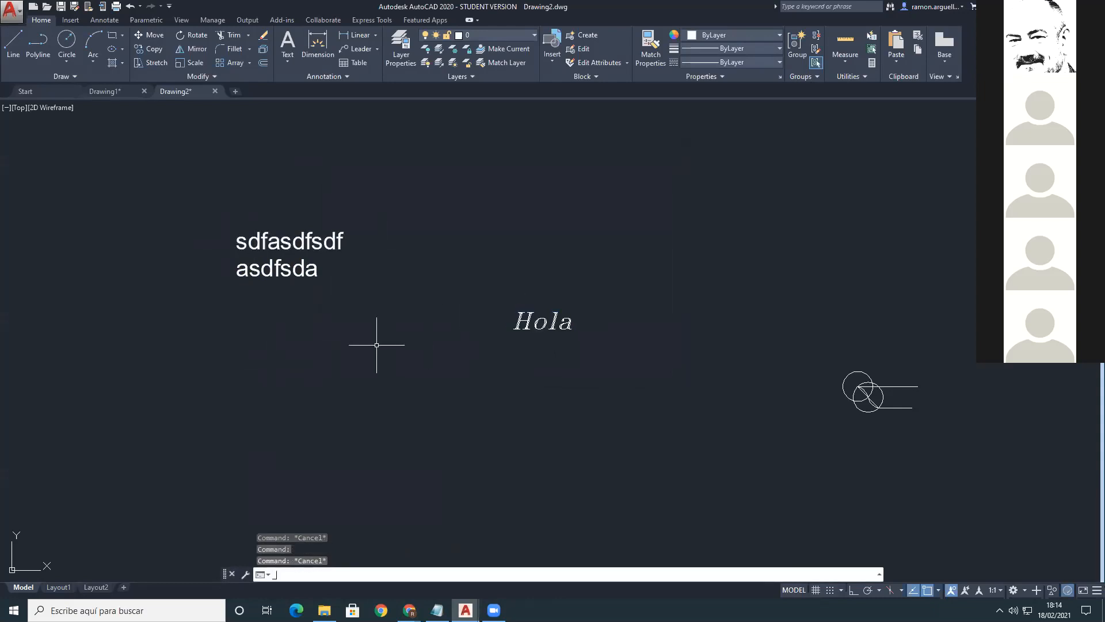
Step: Copy the "Hola" text to three other places around the original
text(copy)
key(Return)
click(524, 325)
key(Return)
click(547, 368)
click(397, 459)
click(656, 510)
click(703, 231)
key(Return)
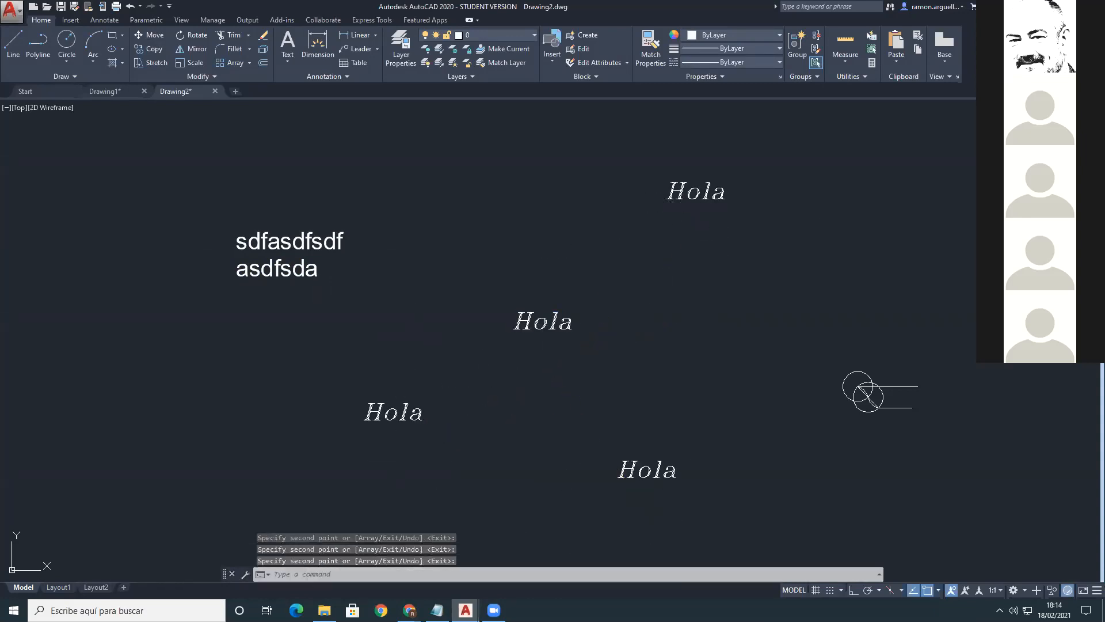
Step: Change the font of the "Mi Estilo" text style to Romantic, set its oblique angle to 0, apply it and close the style settings
scroll(708, 357, down, 4)
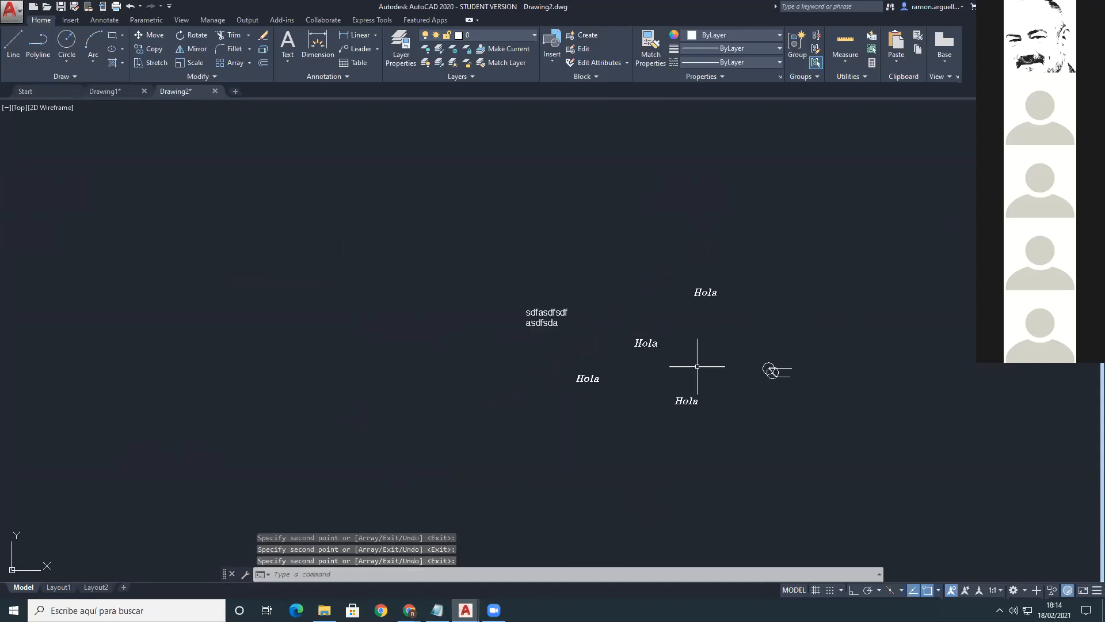
scroll(697, 366, up, 2)
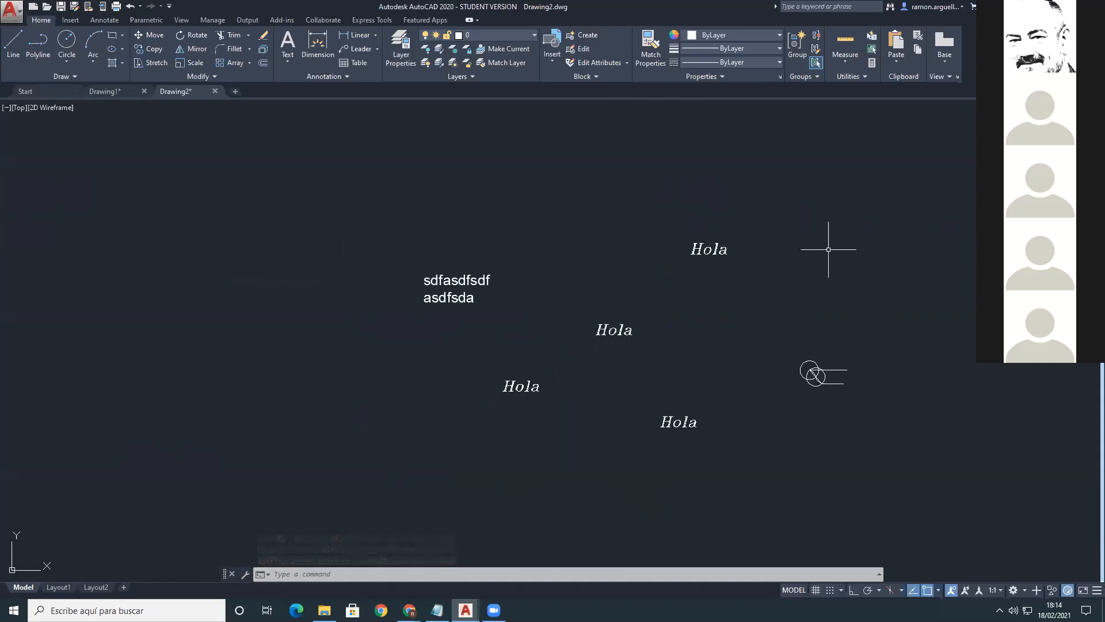
text(_)
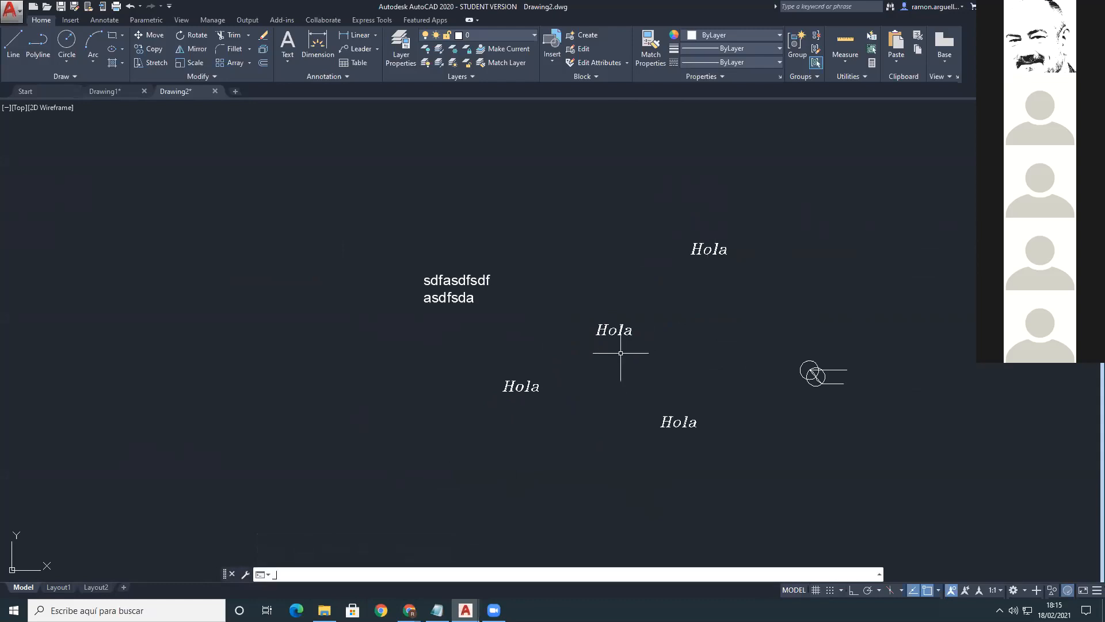
text(style)
key(Return)
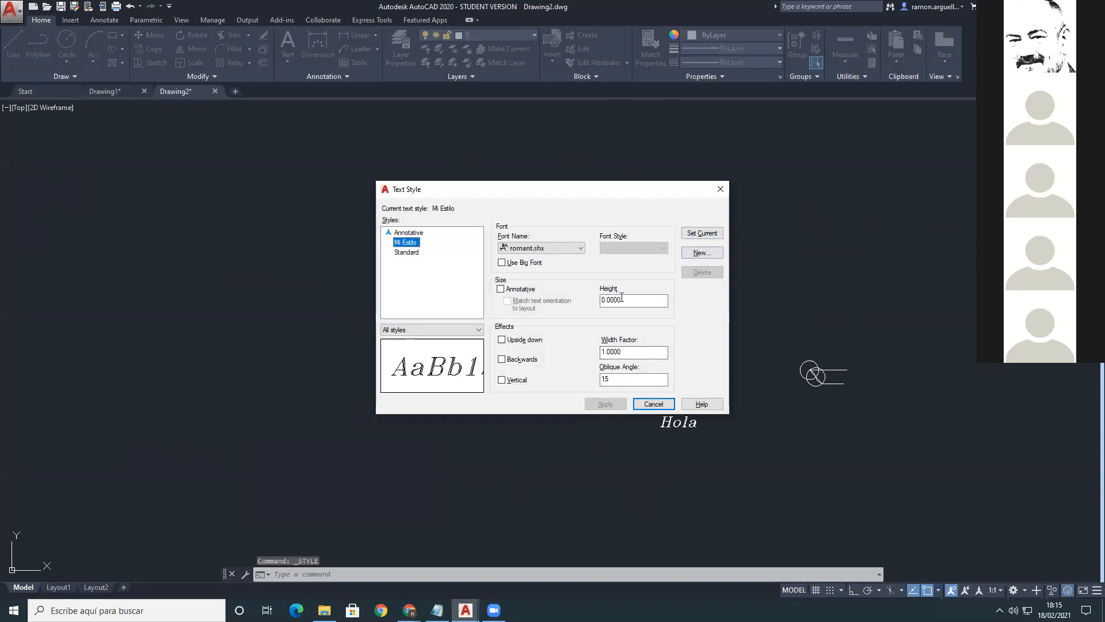
click(580, 248)
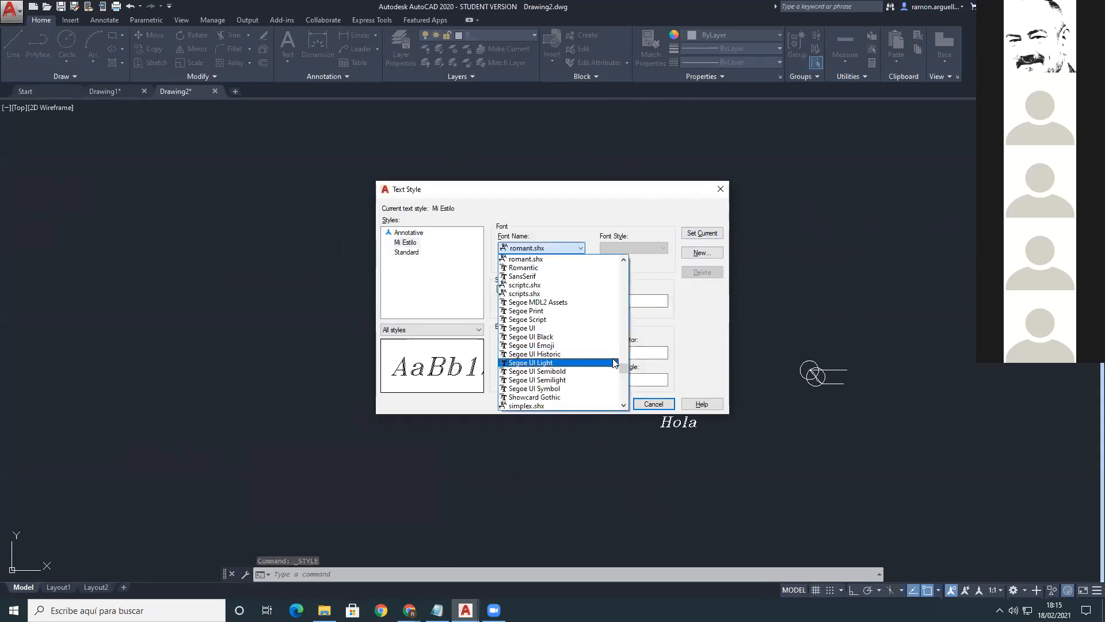
click(519, 267)
key(alt+o)
text(0)
click(611, 404)
click(654, 404)
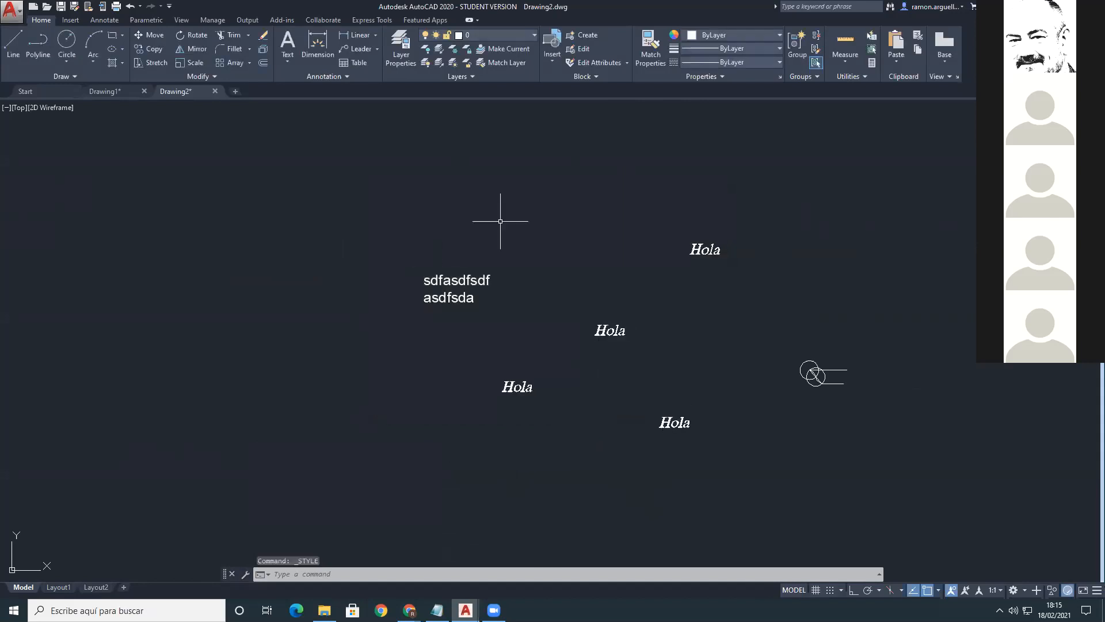
Step: Select three of the "Hola" texts to check the updated style on each, and clear the selection
click(506, 385)
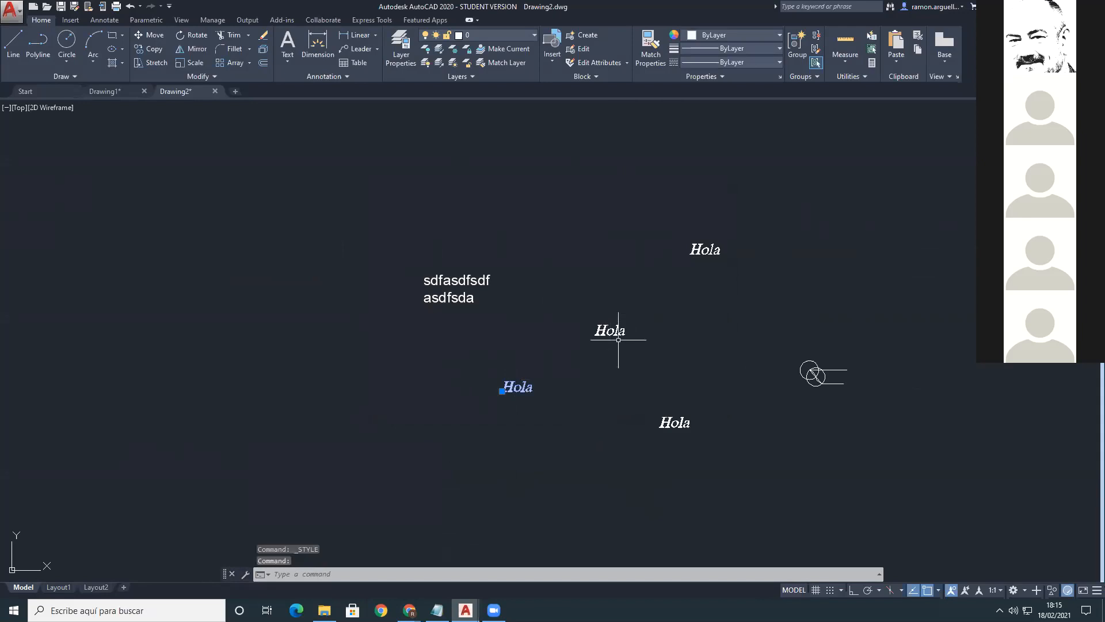
click(615, 331)
click(709, 244)
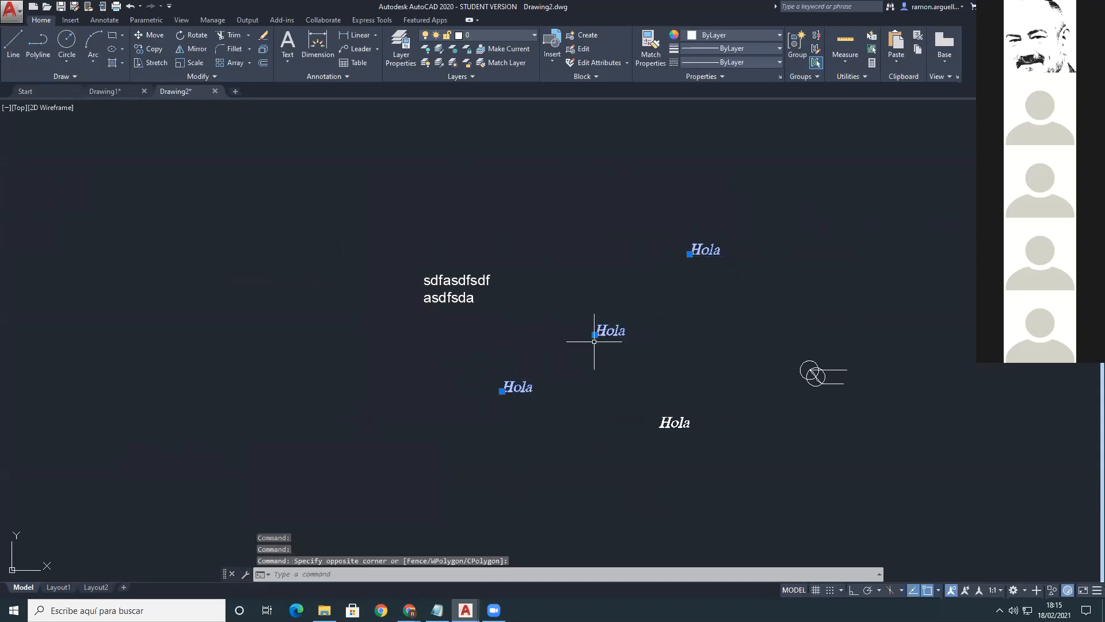
click(548, 345)
click(550, 346)
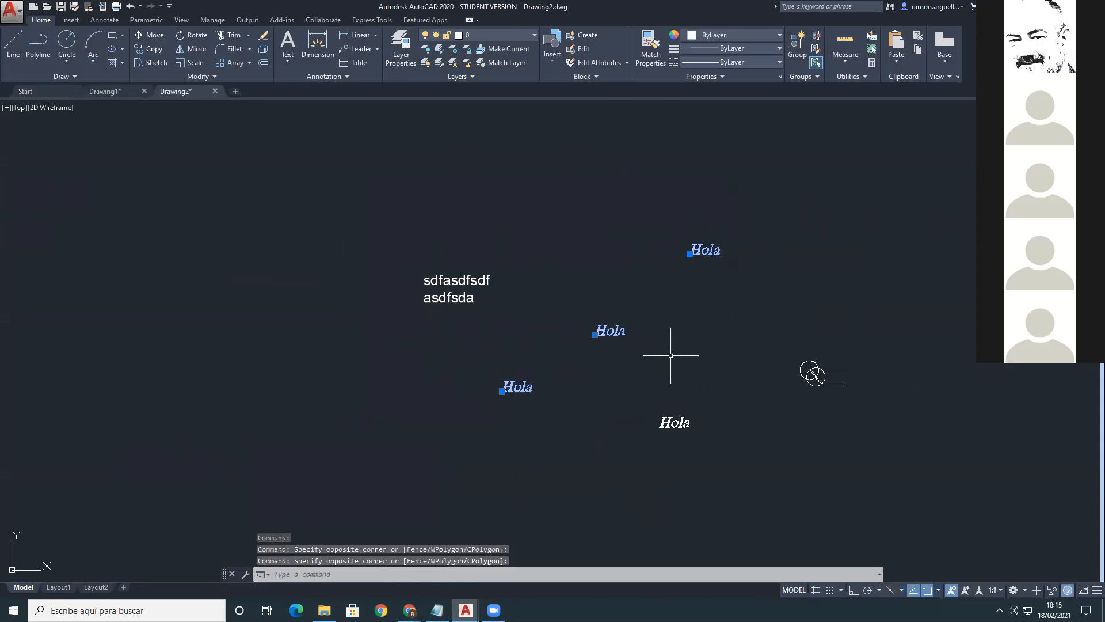
key(Escape)
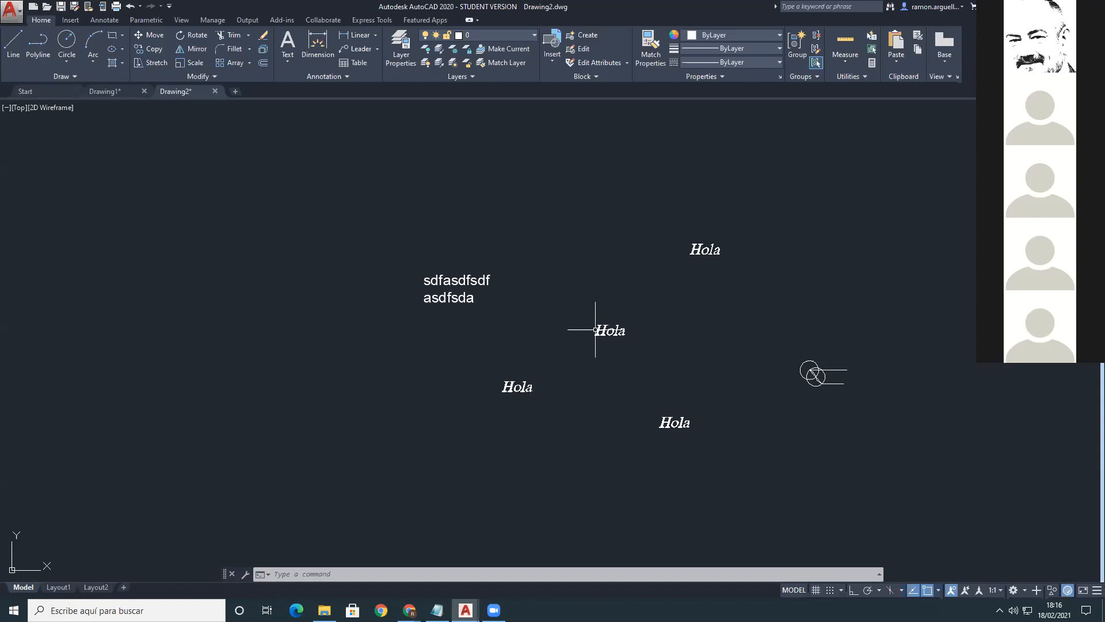
Step: Open the text style settings with the STYLE command and create three new styles, one named "sdfsd" and two with the proposed default names
double_click(596, 330)
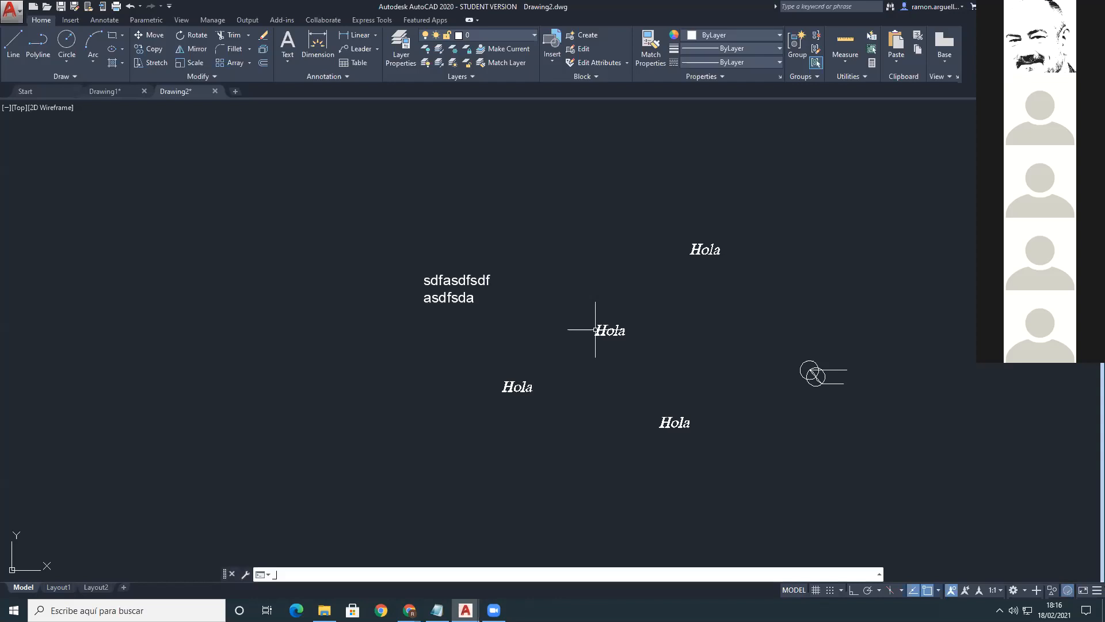
key(Escape)
key(Escape)
text(STYLE)
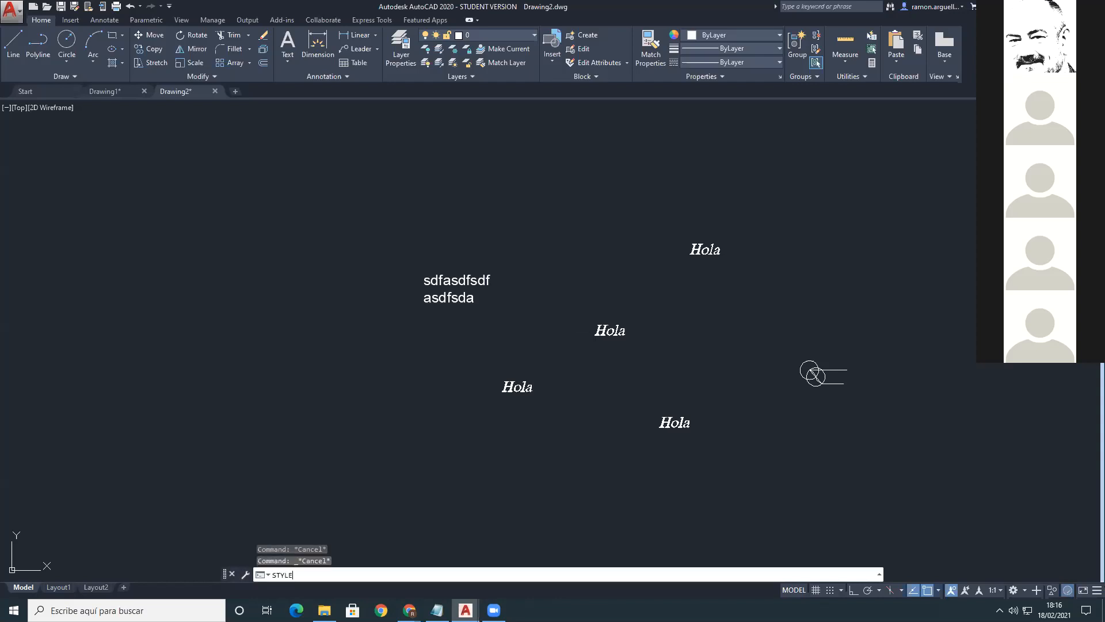
key(Return)
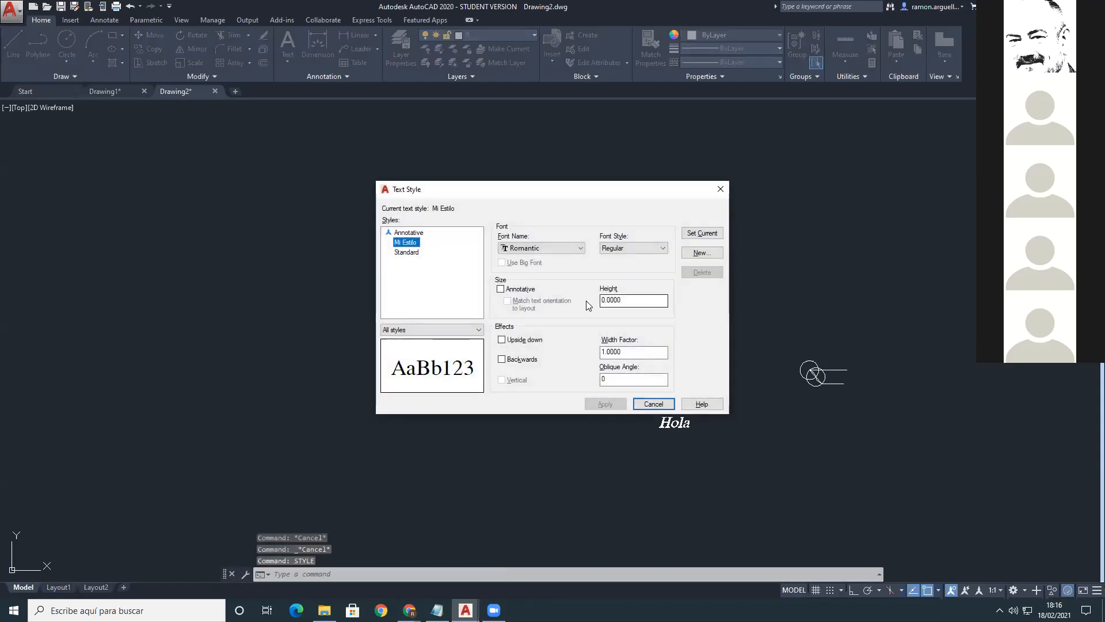
click(702, 252)
text(sdfsd)
click(605, 295)
click(697, 254)
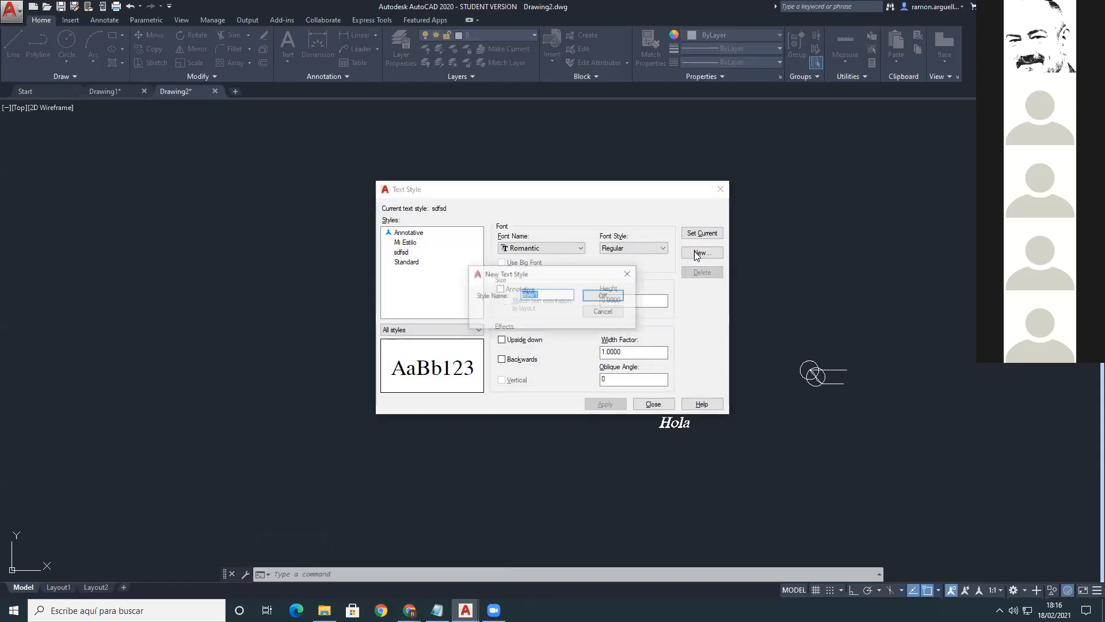
key(Return)
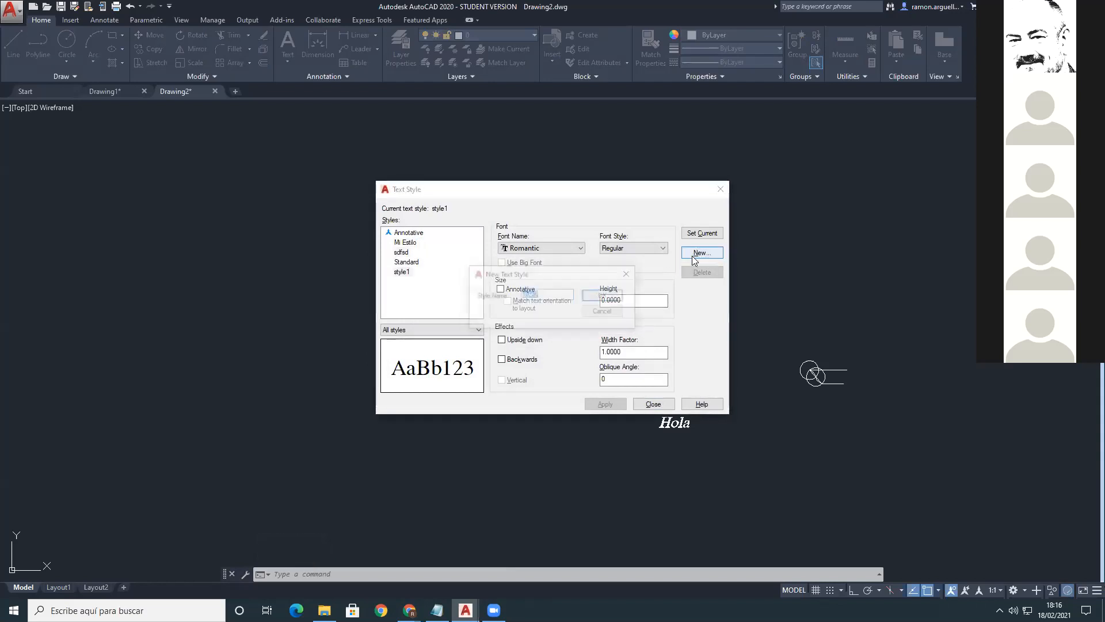
click(593, 295)
Step: Review the settings of the new text styles, Standard and "Mi Estilo" one after another, and close the style settings
click(399, 261)
click(401, 253)
click(401, 262)
click(399, 281)
click(403, 254)
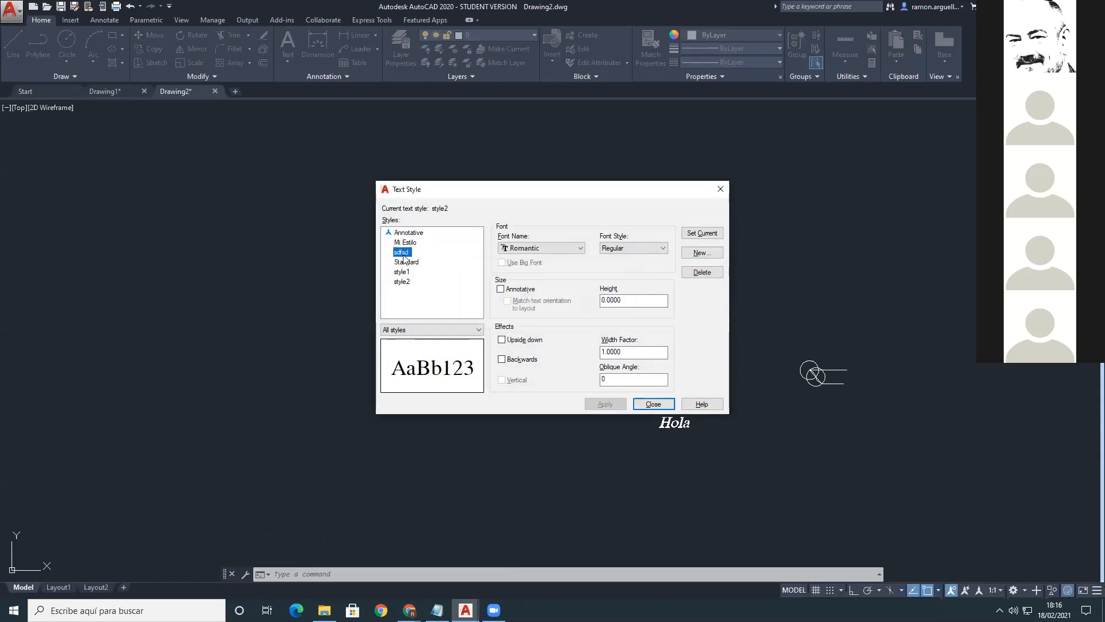
click(406, 242)
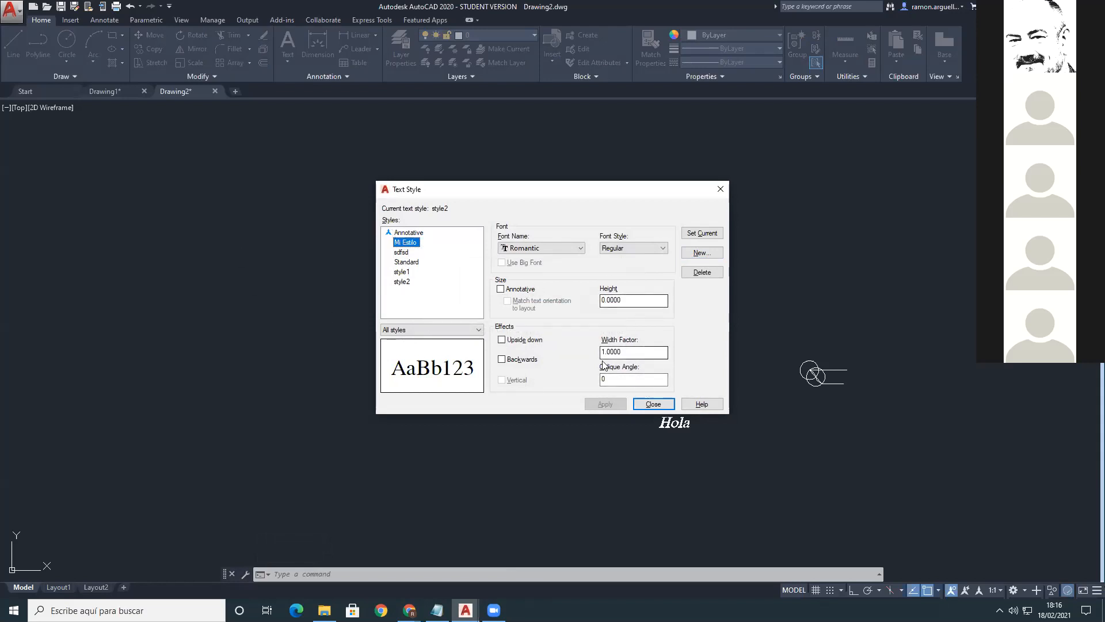
click(654, 404)
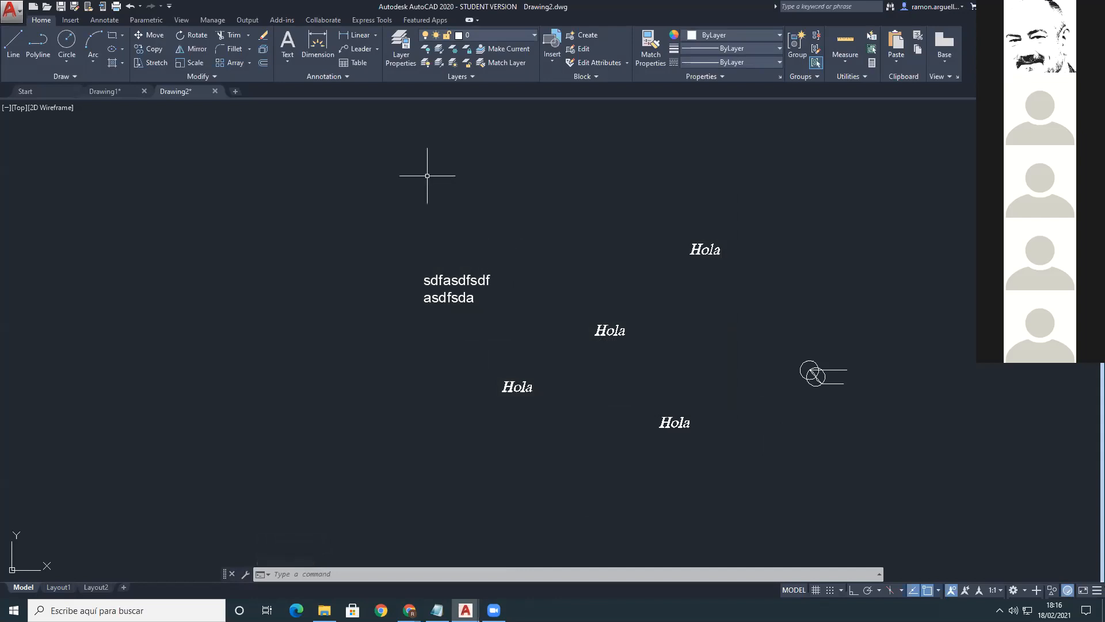
click(384, 152)
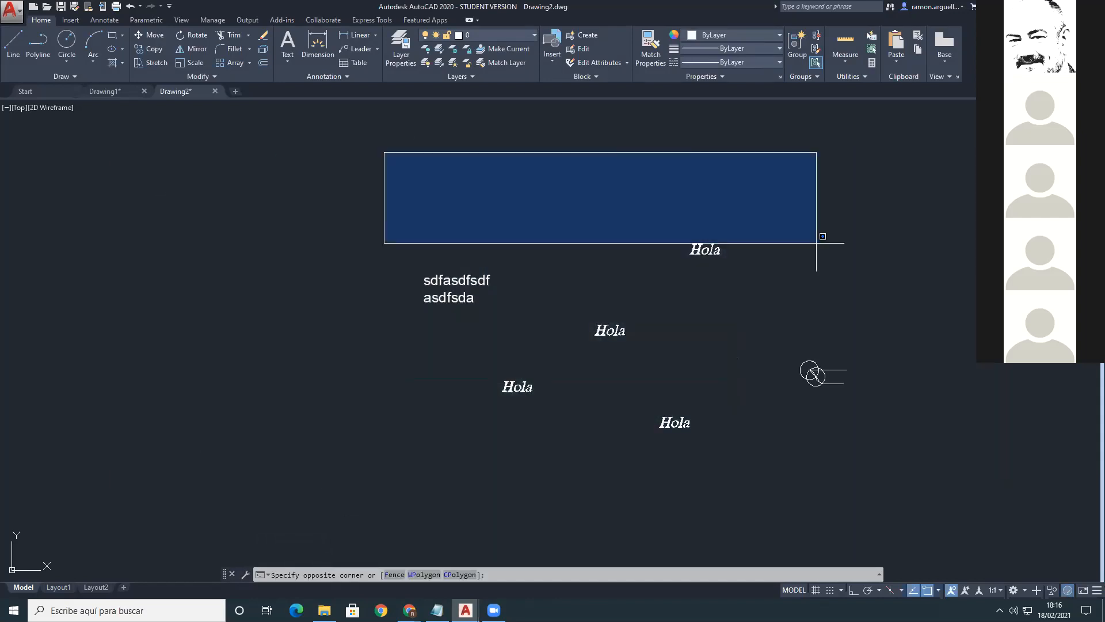
key(Escape)
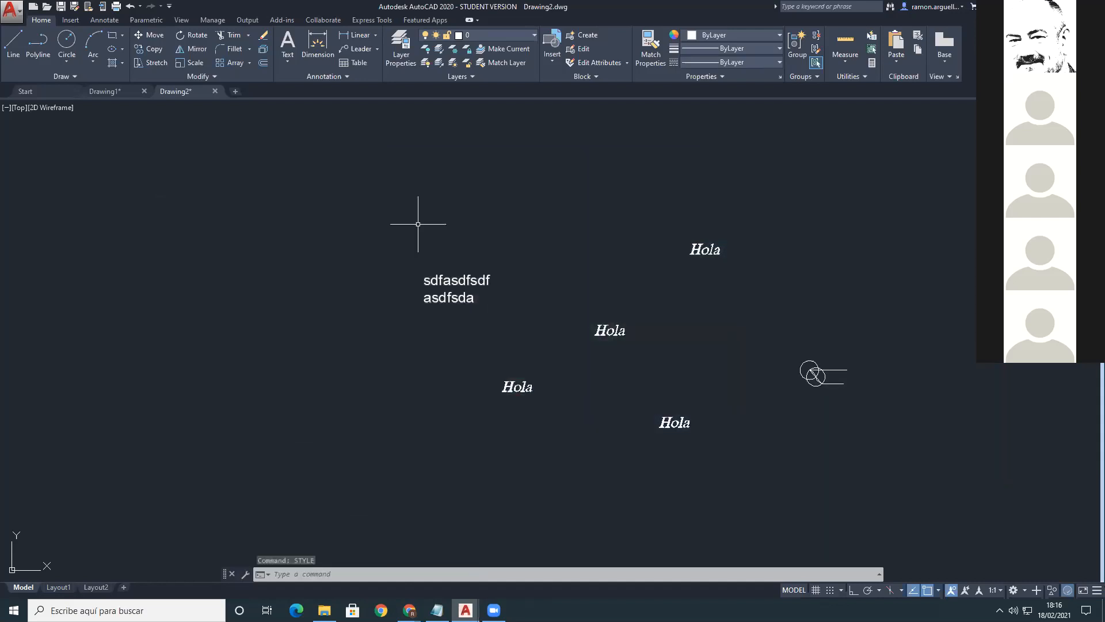
click(287, 62)
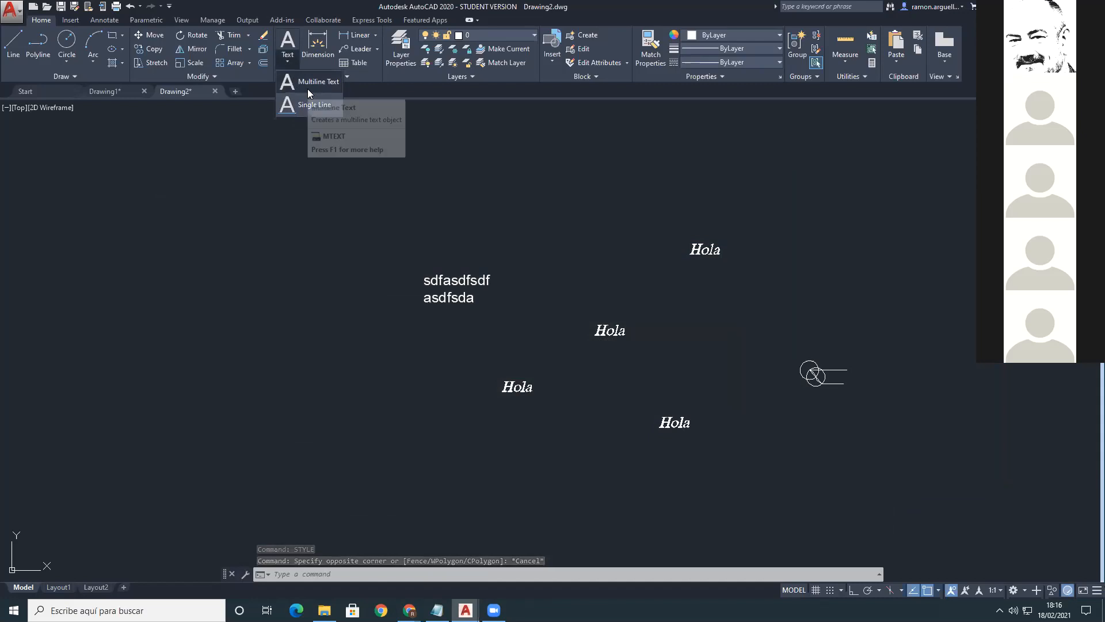
click(337, 230)
click(1026, 502)
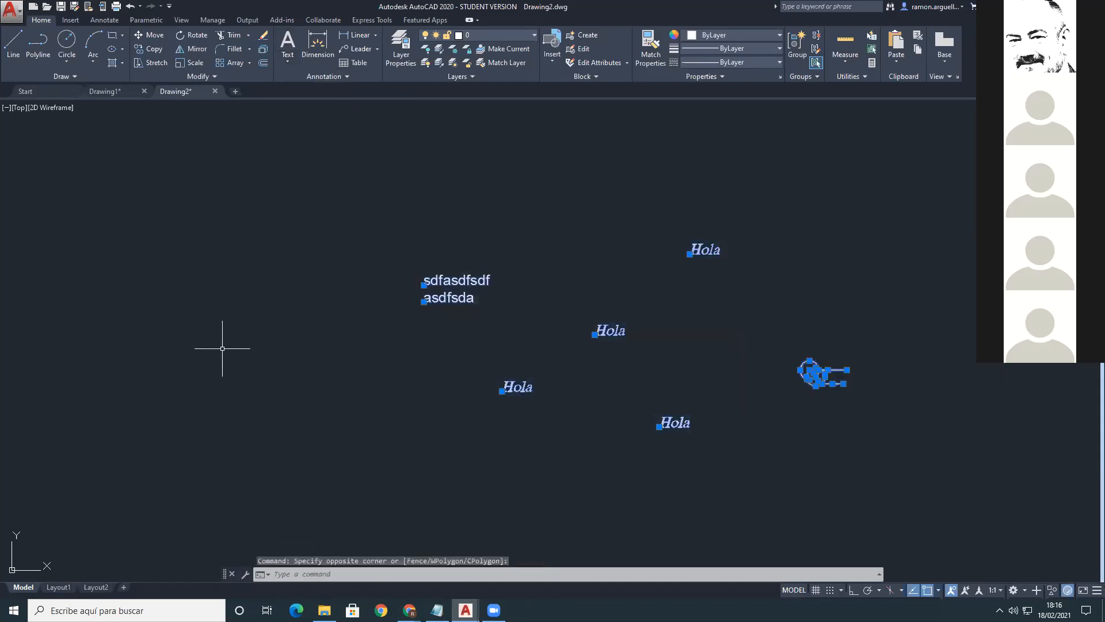
key(Escape)
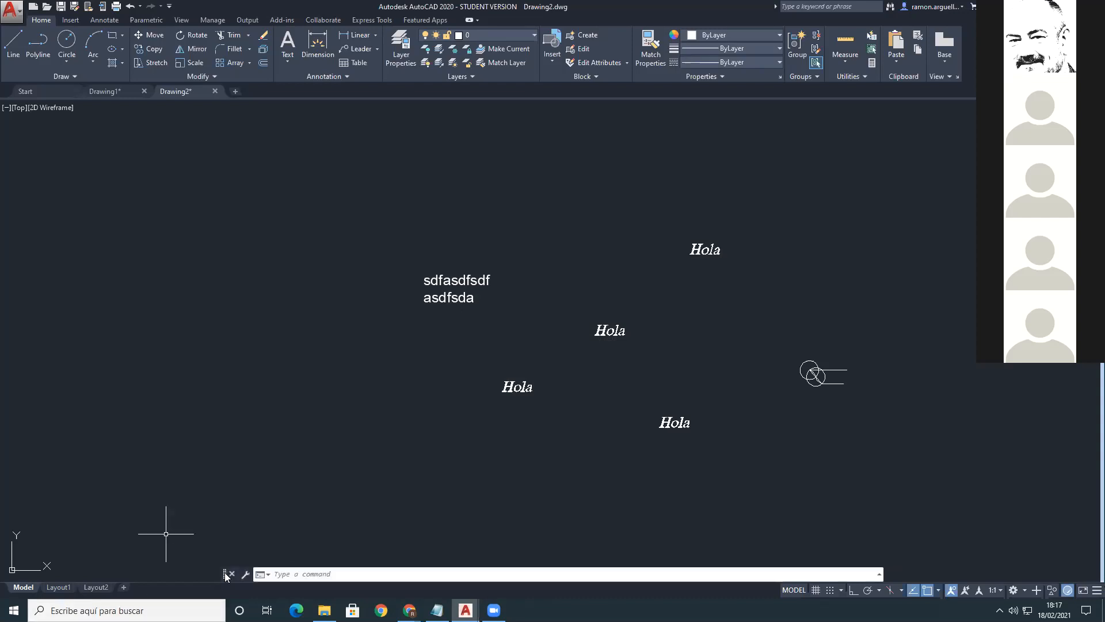
Step: Dock the command window below the drawing area and enlarge it to show several lines of command history
mouse_move(225, 577)
mouse_down()
mouse_move(272, 446)
mouse_move(272, 403)
mouse_move(206, 579)
mouse_up()
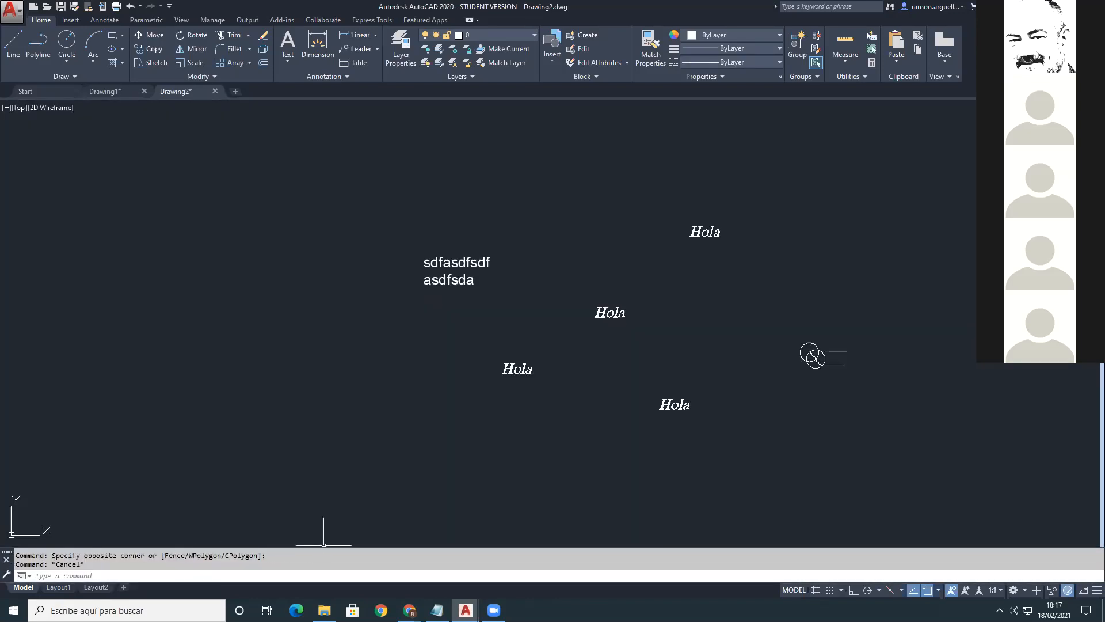
drag(319, 546, 344, 476)
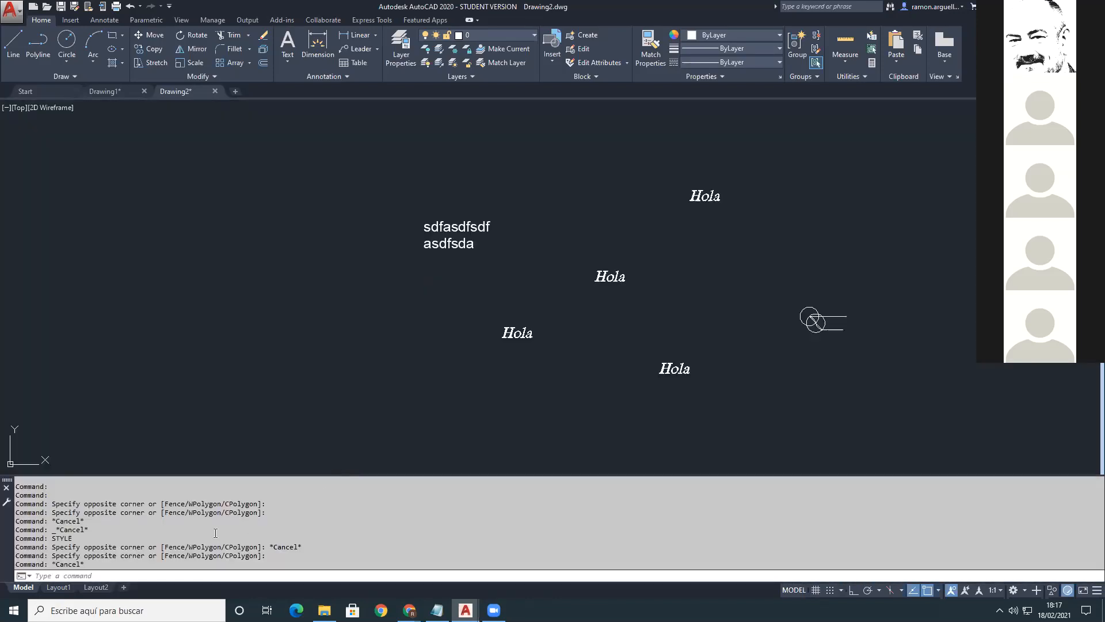
mouse_move(52, 501)
mouse_down()
mouse_move(103, 567)
mouse_move(136, 567)
mouse_move(23, 488)
mouse_move(117, 577)
mouse_move(130, 573)
mouse_up()
Step: Show the classic menu bar above the ribbon through the Quick Access Toolbar customization
click(170, 6)
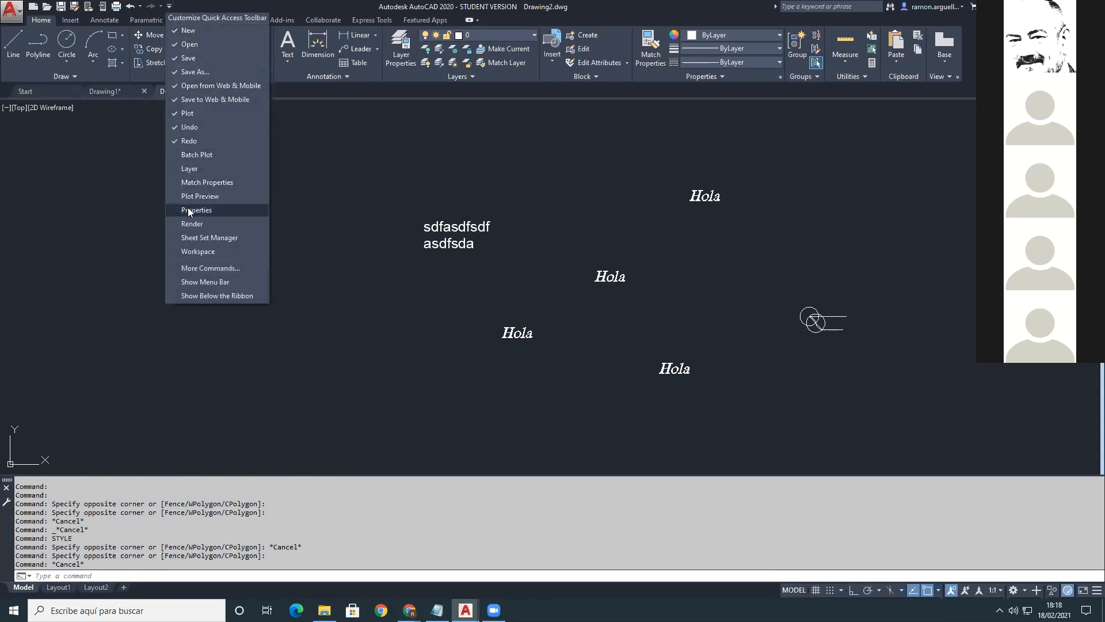
click(170, 7)
click(169, 7)
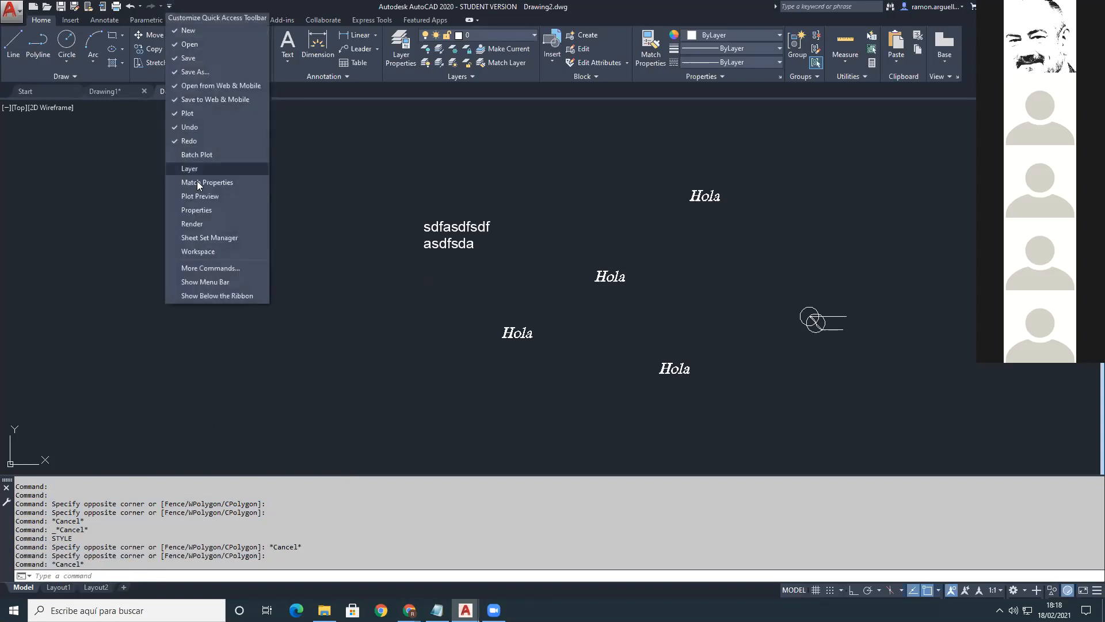
click(199, 282)
click(294, 22)
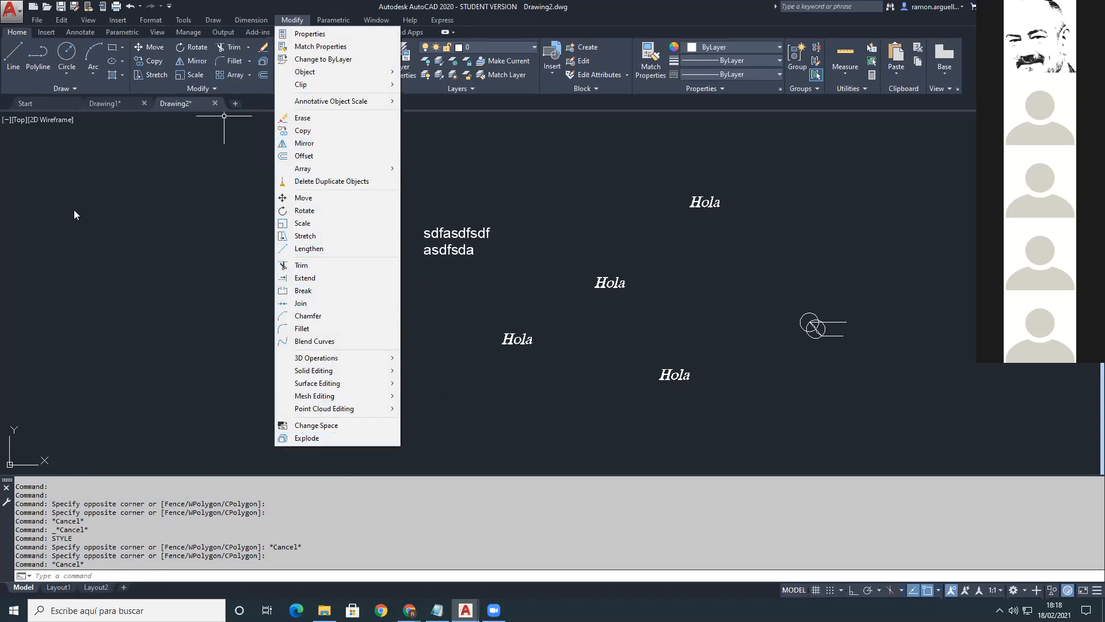
mouse_move(380, 21)
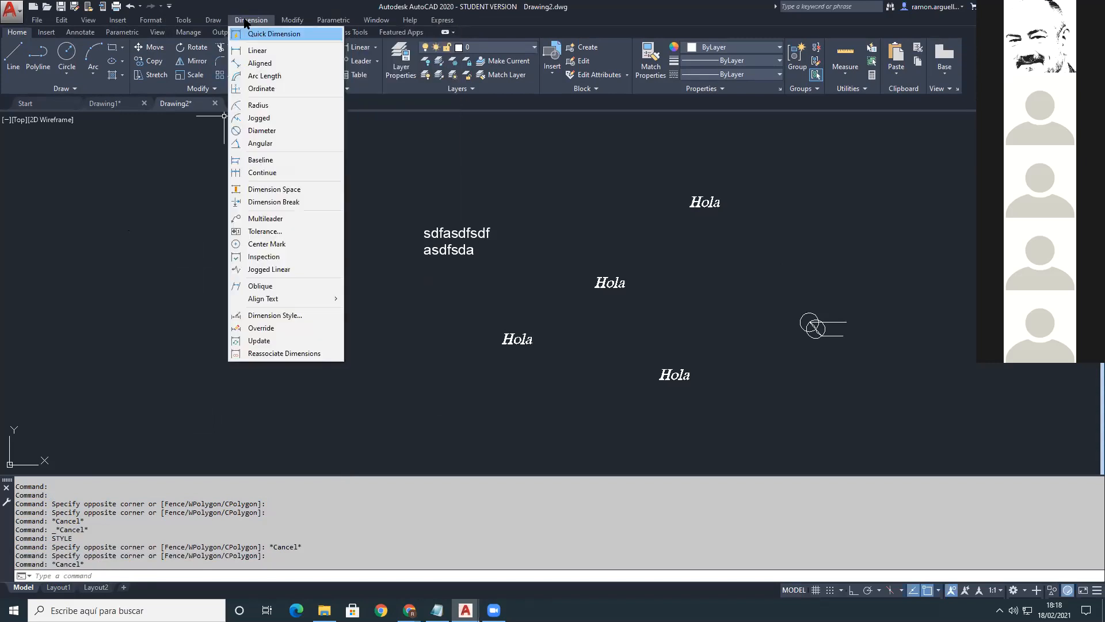
click(184, 19)
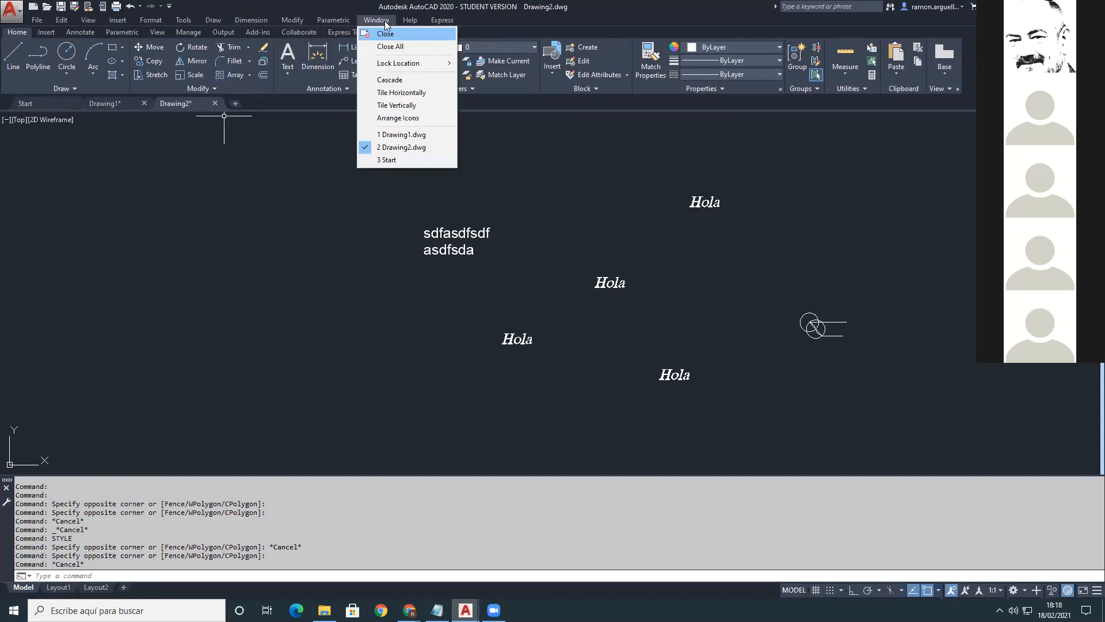
mouse_move(197, 23)
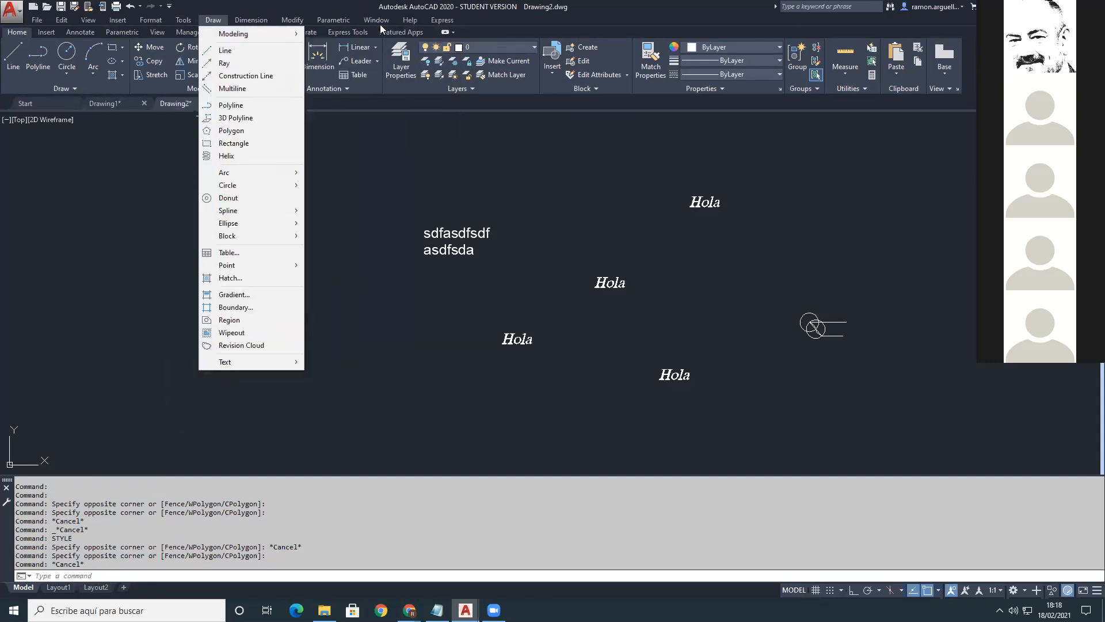
mouse_move(324, 24)
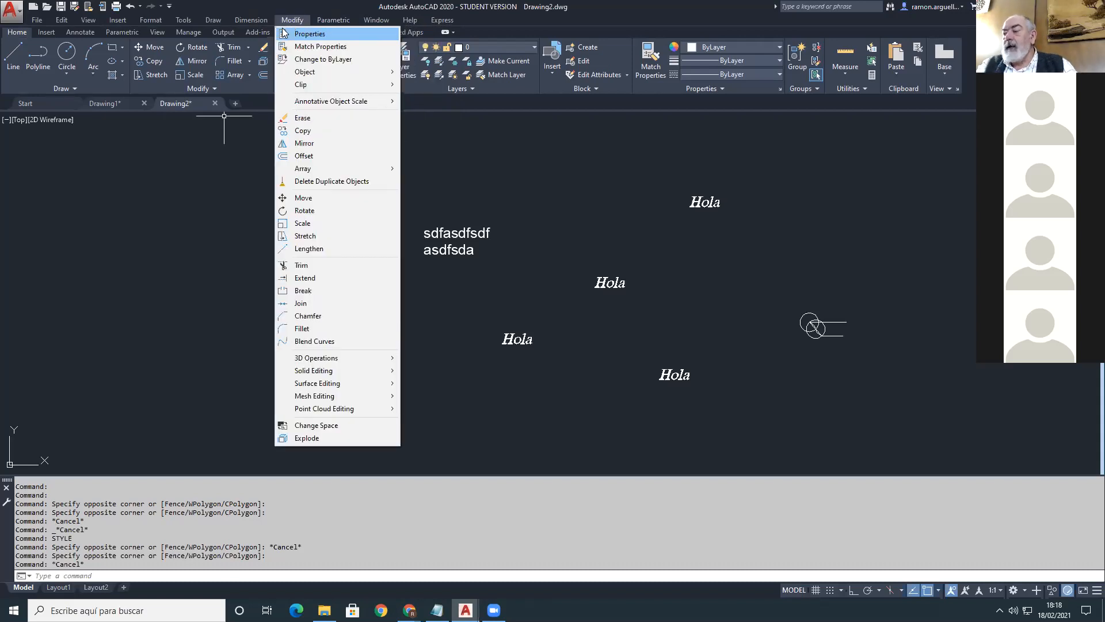
click(510, 155)
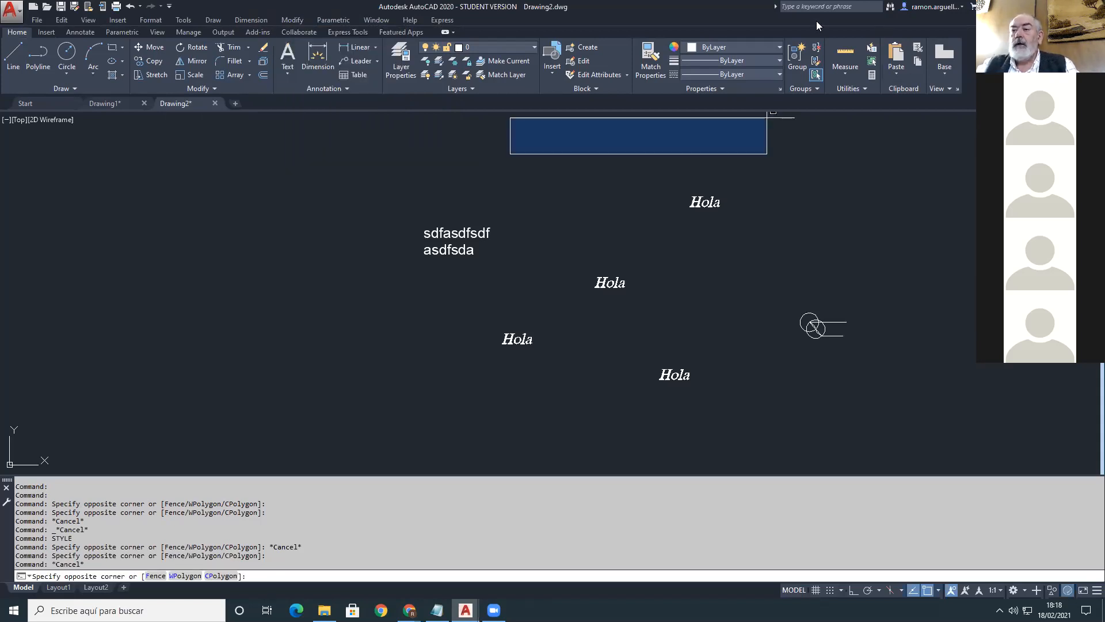